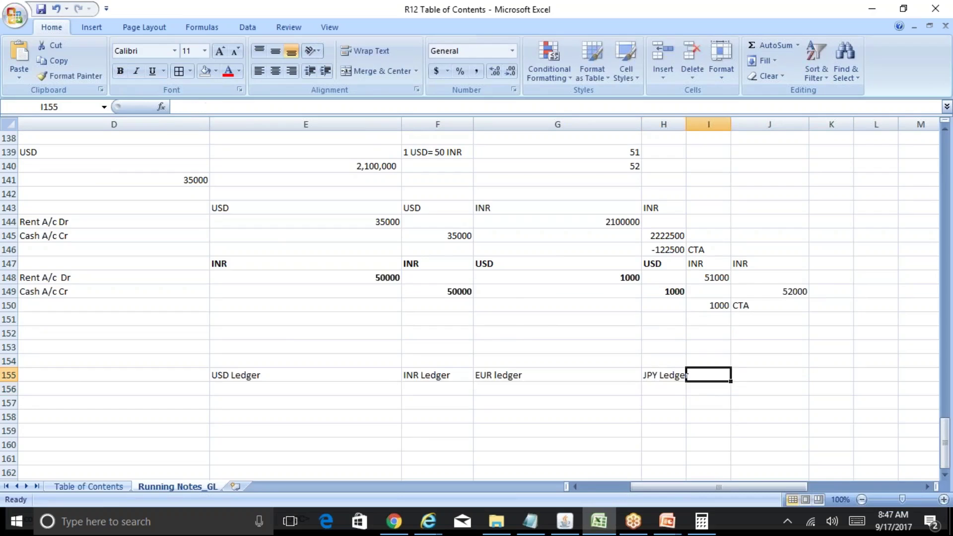
Step: Enter 'KRW ledger' in I155 after JPY Ledger and widen column H so JPY Ledger fits
type("KRW ledger")
key("Return")
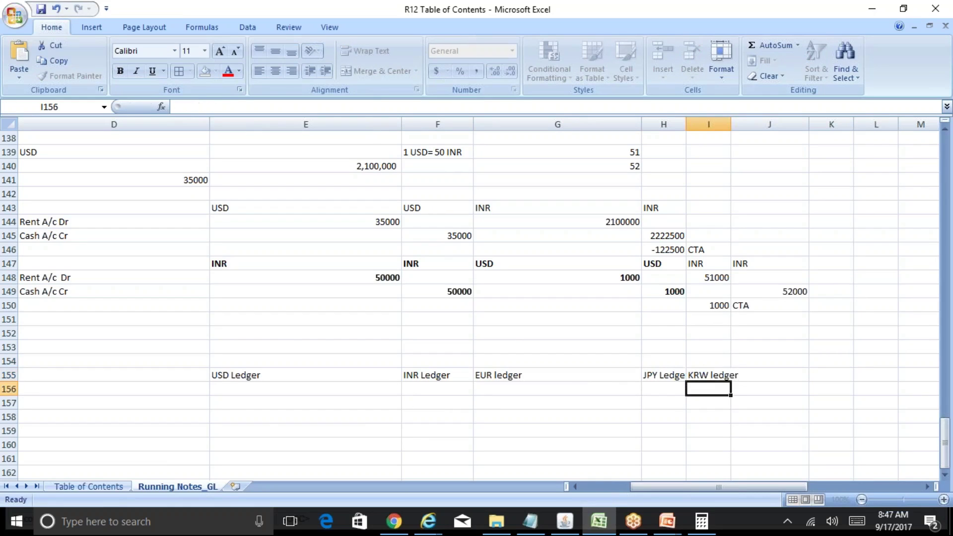
key("Up")
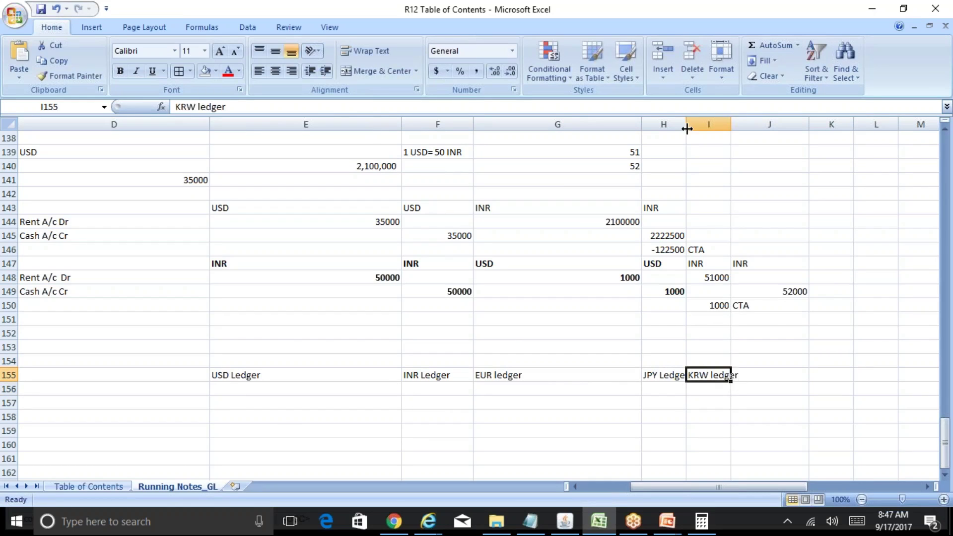
left_click_drag(686, 127, 858, 127)
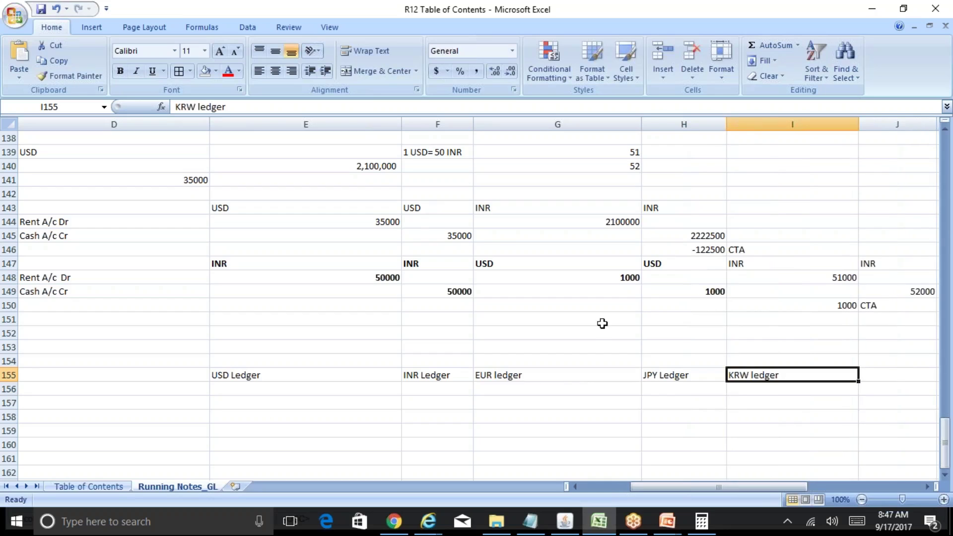
left_click(457, 381)
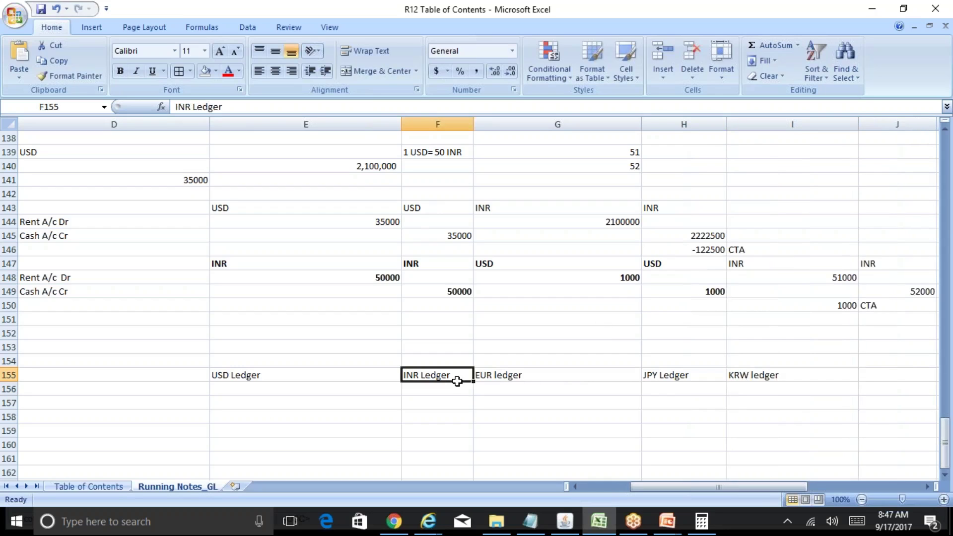
key("Down")
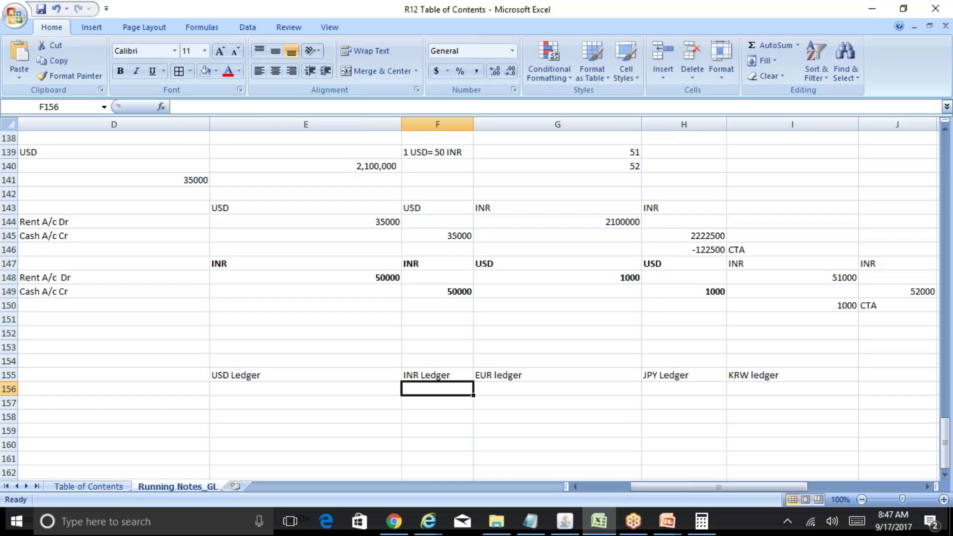
key("Up")
key("Left")
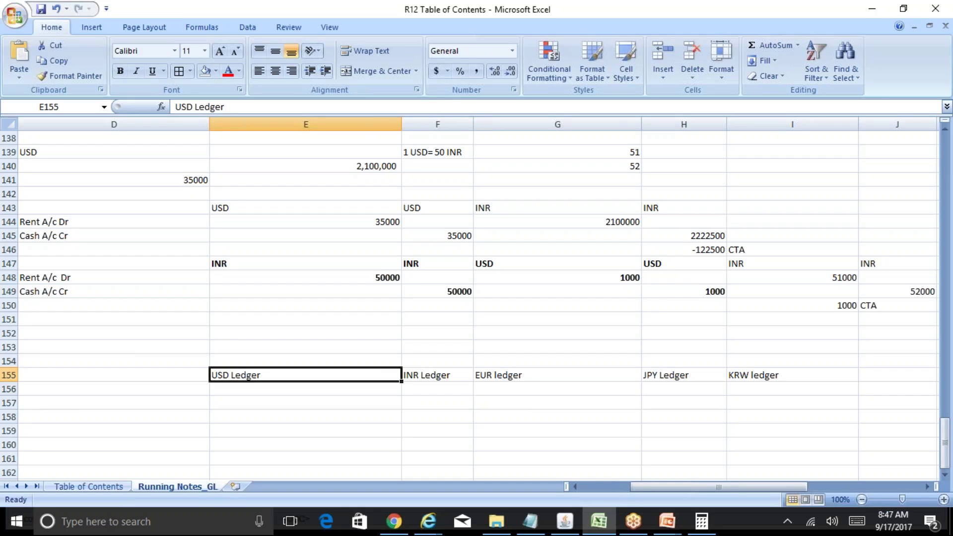
key("Right")
key("Right")
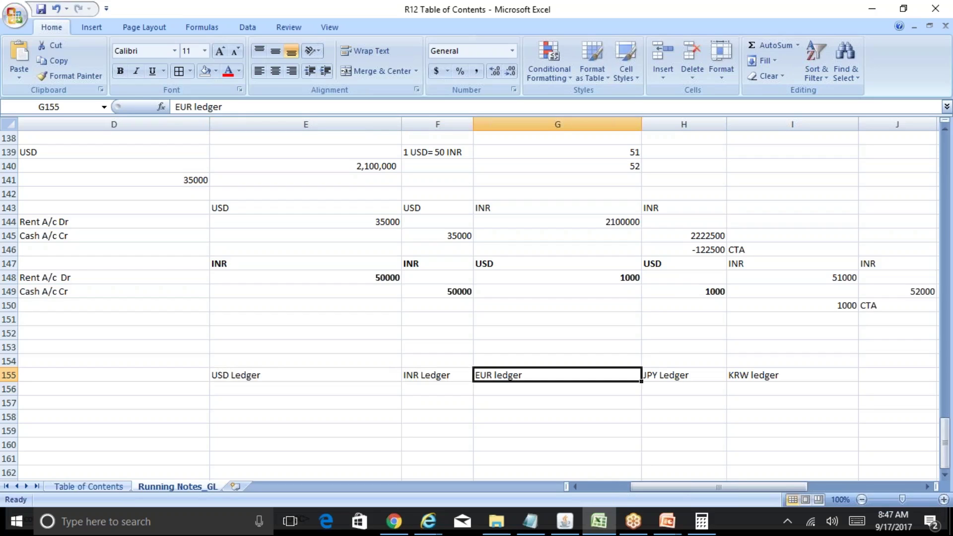
key("Up")
key("Up")
Step: Enter 'CONS Ledger' in G153 with currency USD beside it in H153
type("CONS")
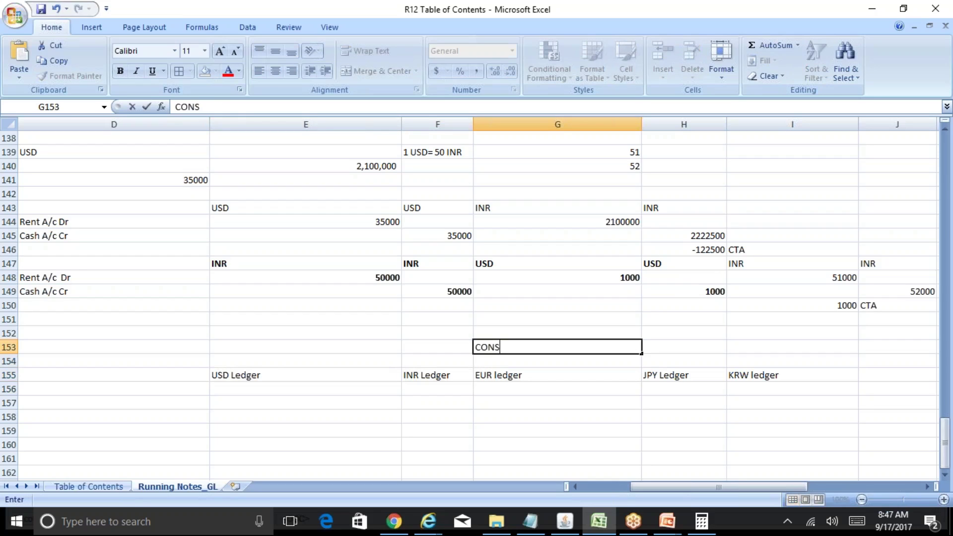
type(" Ledger")
key("Return")
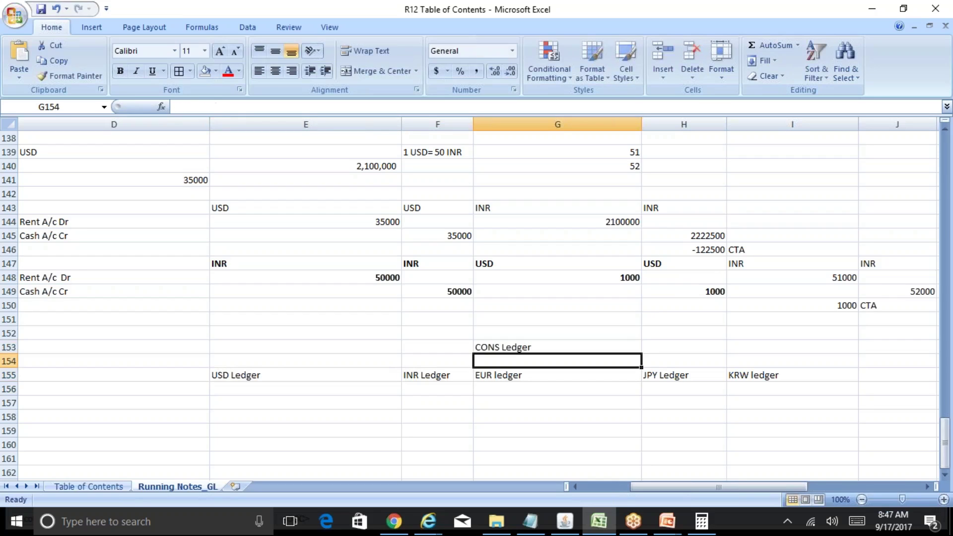
key("Up")
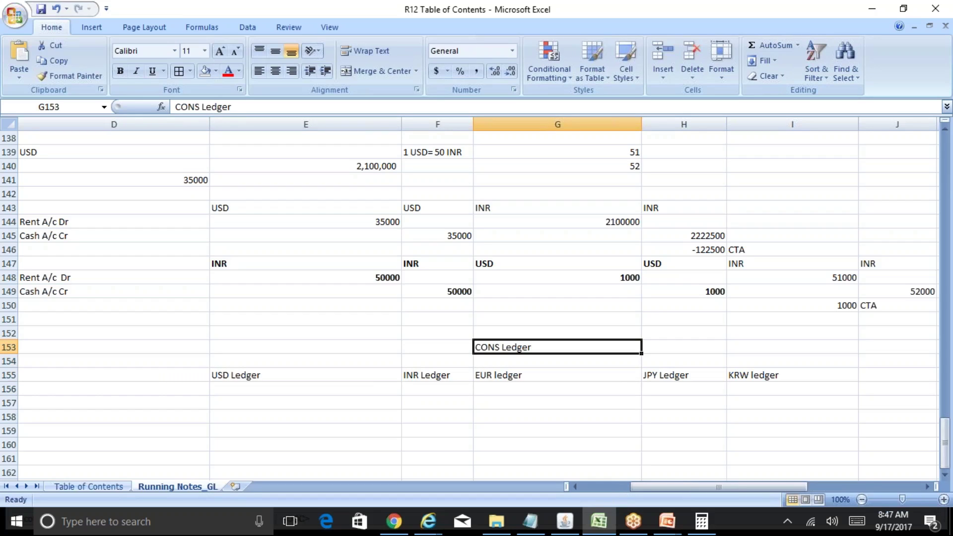
key("Right")
type("USD")
key("Return")
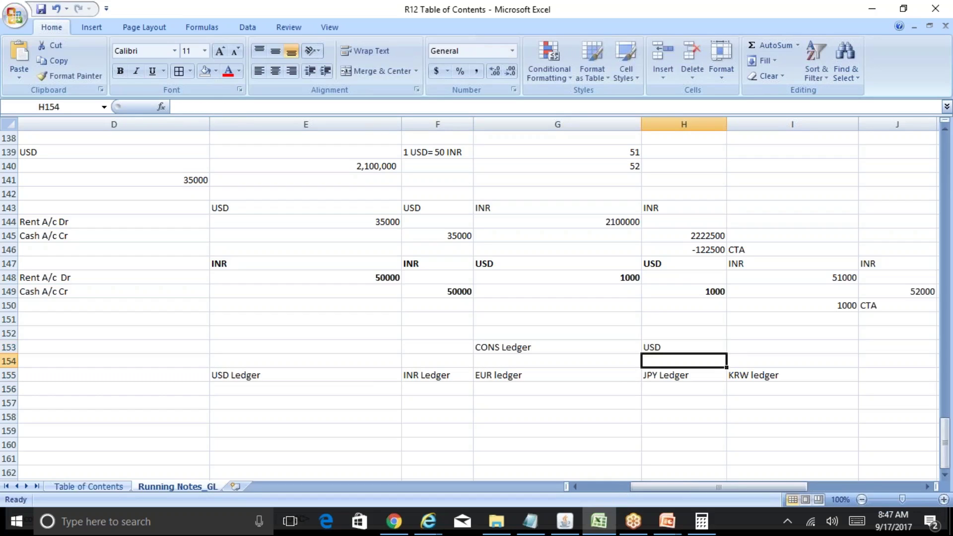
Step: Put USD in row 157 under the INR Ledger and EUR ledger headings
key("Left")
key("Left")
key("Down")
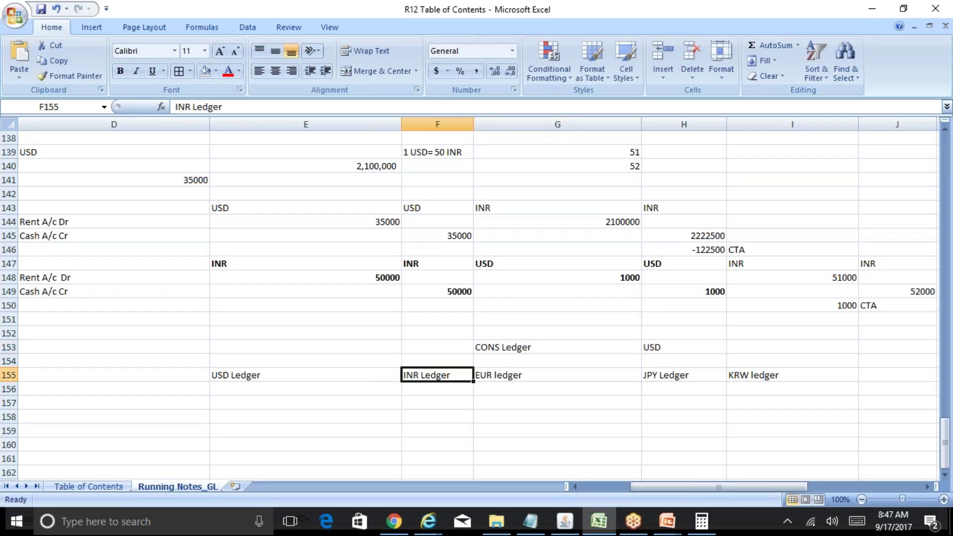
key("Down")
key("Up")
key("Down")
key("Down")
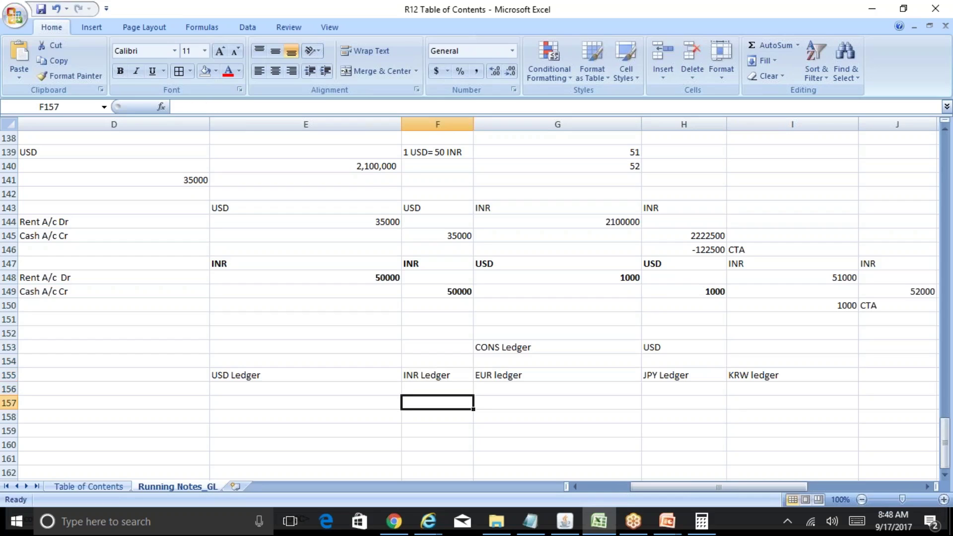
type("USD")
key("Return")
key("Up")
key("Up")
key("Up")
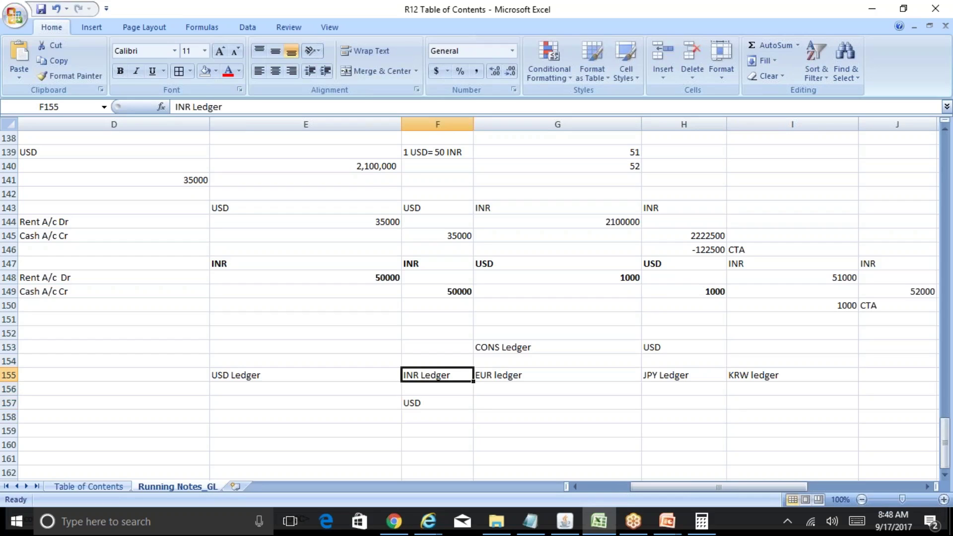
key("Right")
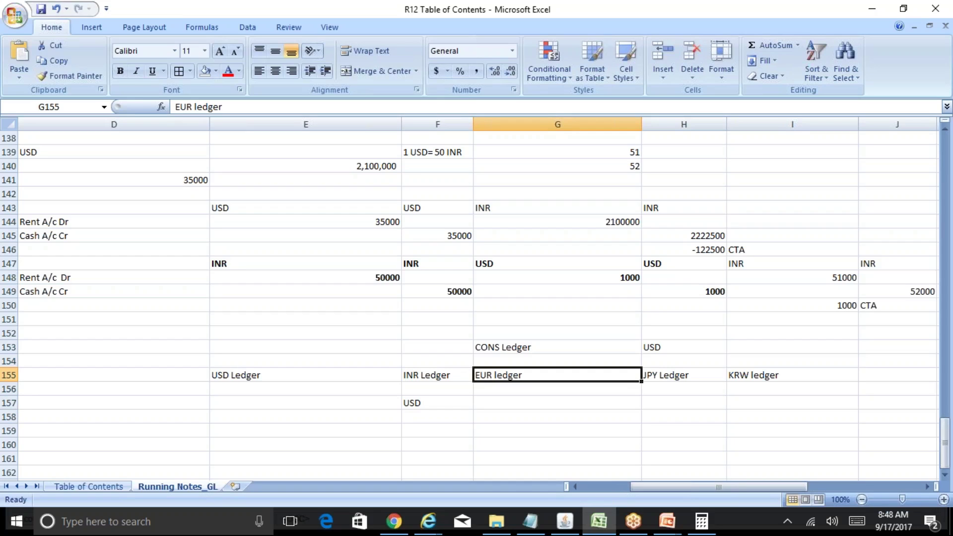
key("Down")
key("Down")
type("UD")
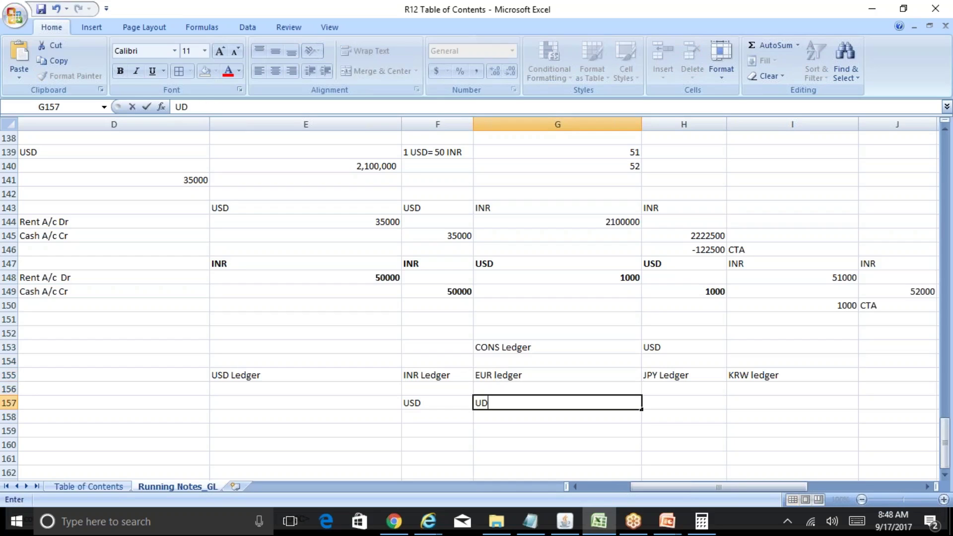
key("BackSpace")
type("SD")
key("Return")
Step: Put USD under the JPY Ledger and KRW ledger headings as well
key("Right")
key("Up")
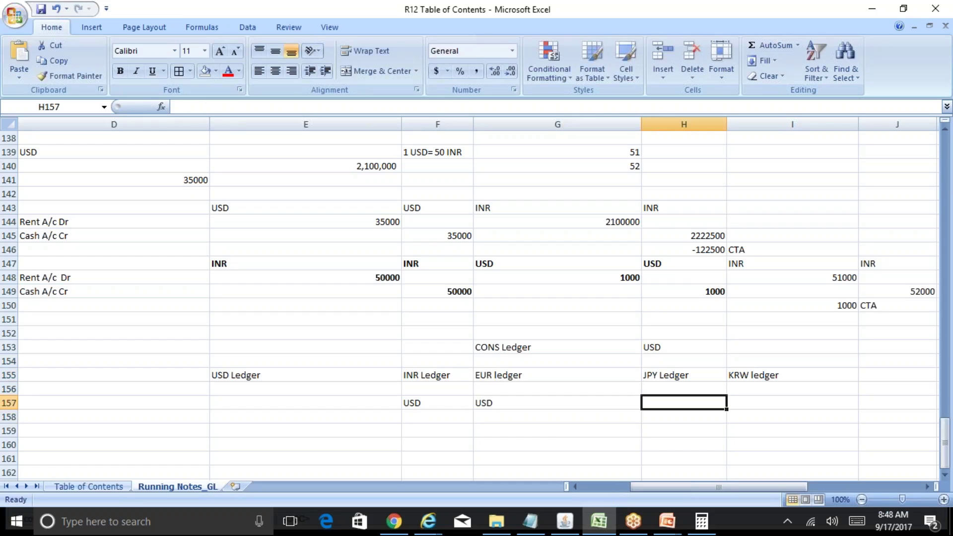
type("USD")
key("Tab")
type("US")
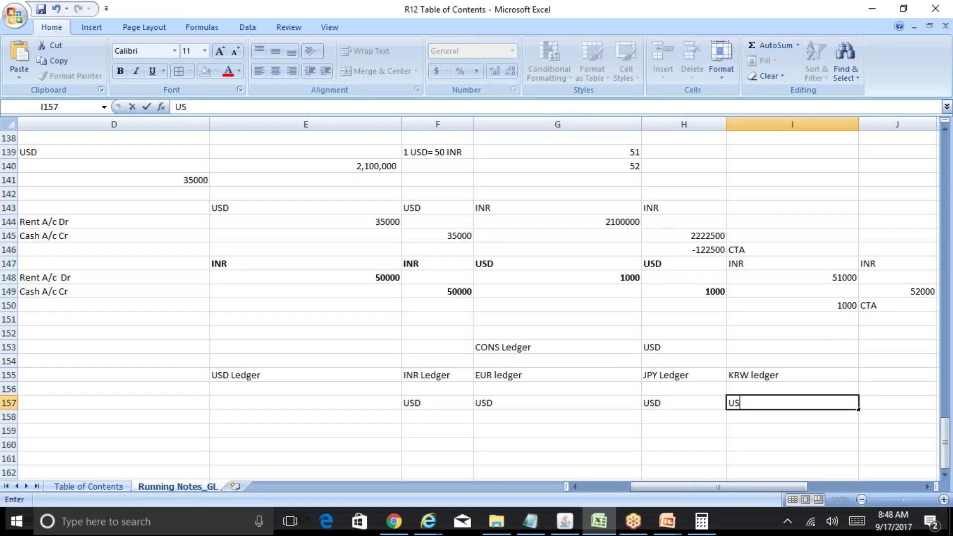
type("D")
key("Return")
key("Left")
key("Left")
key("Left")
key("Left")
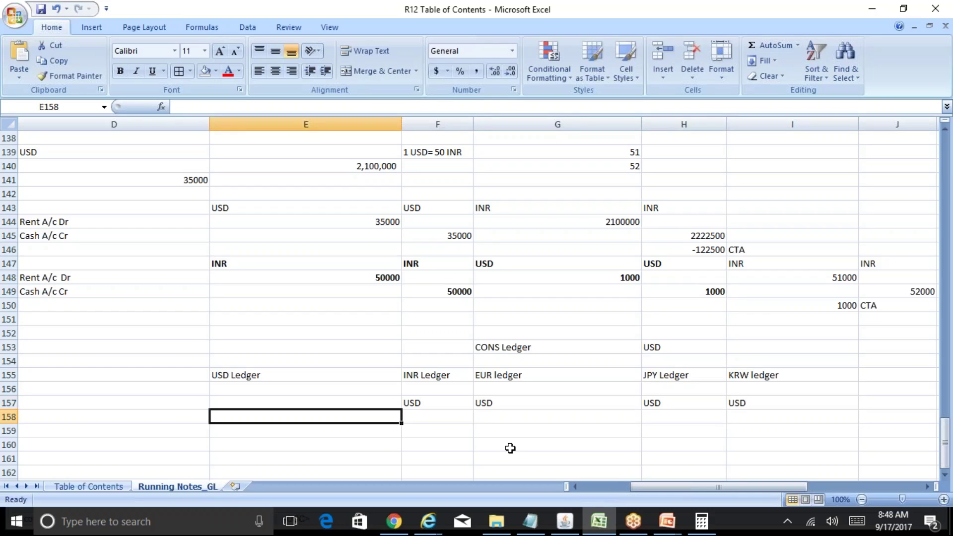
key("Up")
key("Right")
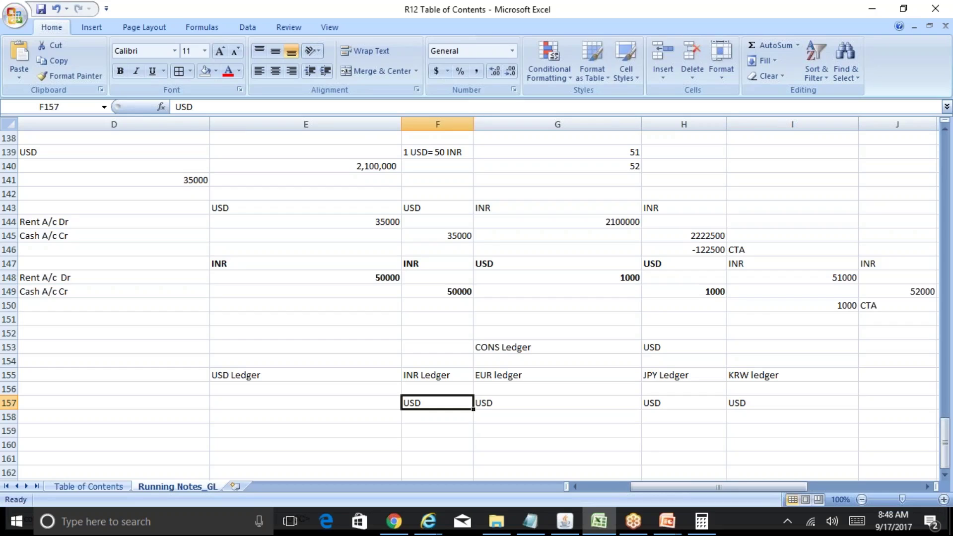
key("Right")
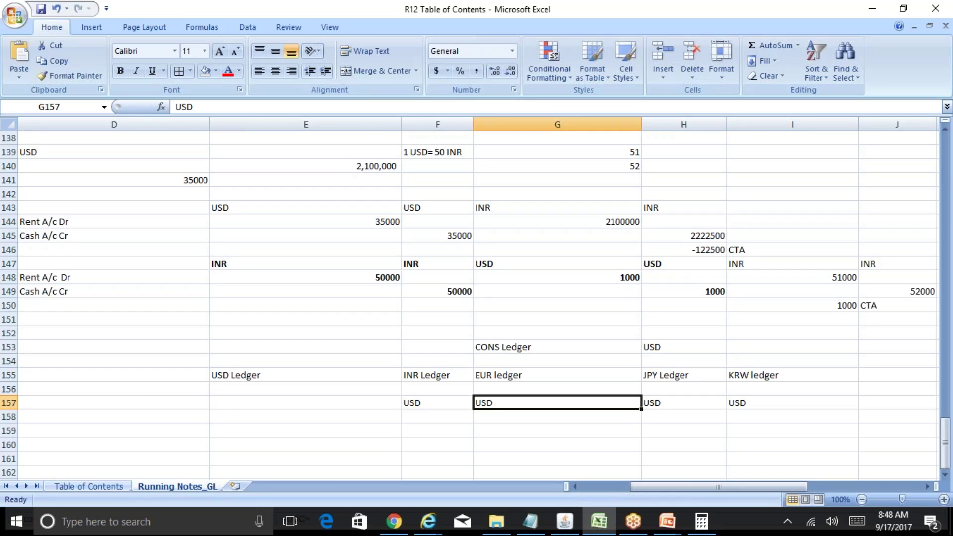
key("Right")
key("Right")
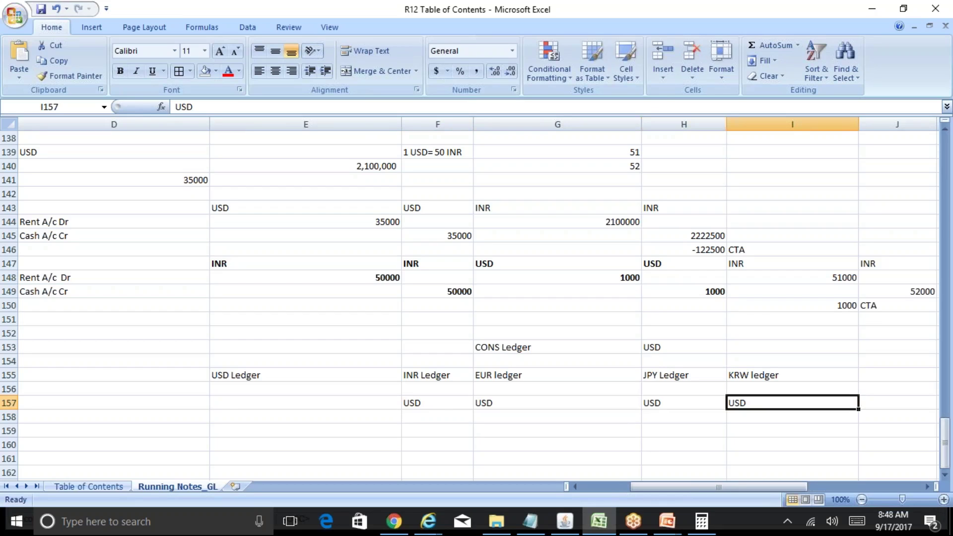
key("Left")
key("Left")
key("Left")
key("Left")
key("Up")
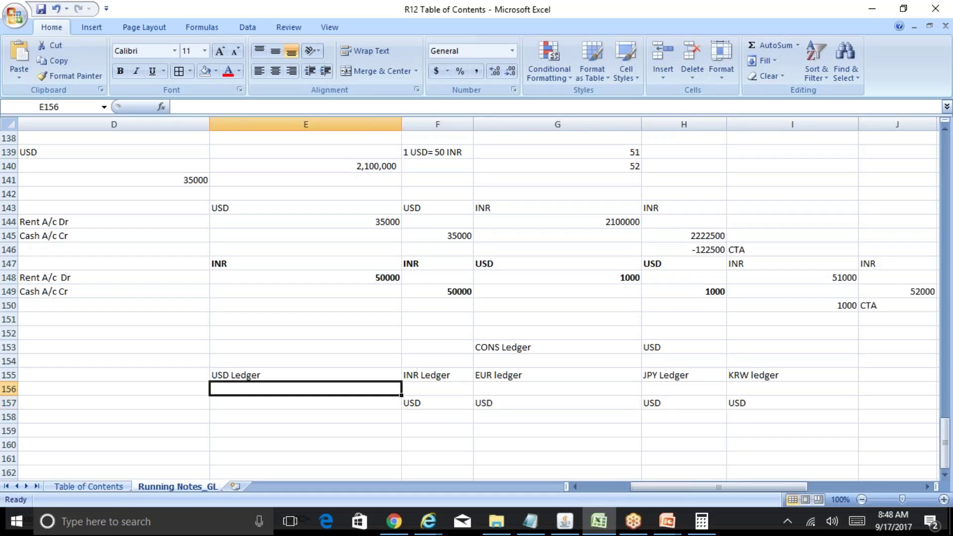
key("Up")
key("Up")
key("Right")
key("Right")
key("Up")
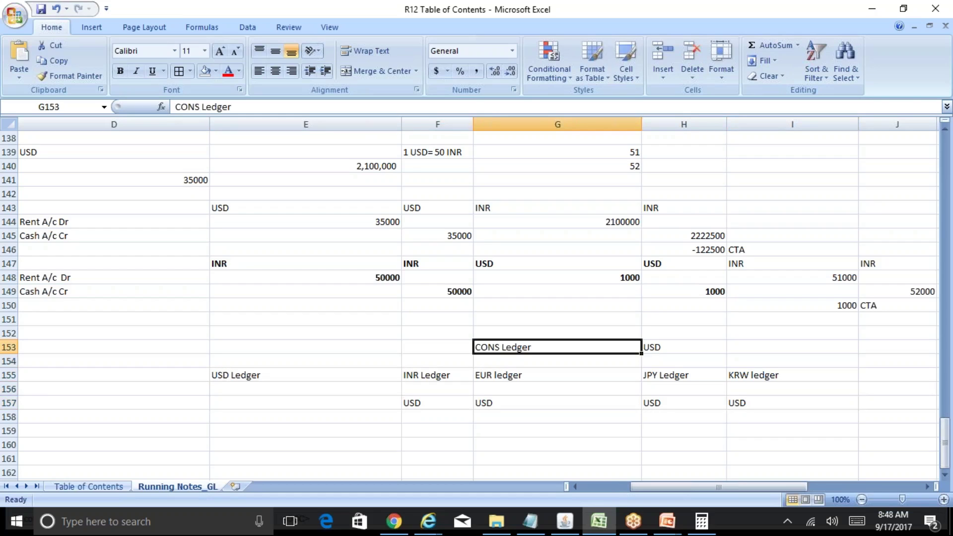
key("Left")
key("Left")
key("Down")
key("Down")
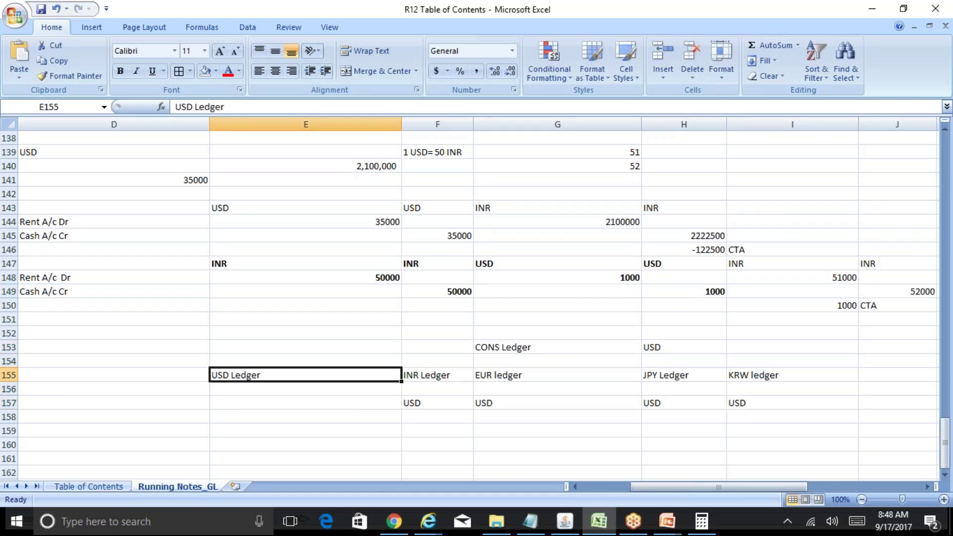
key("Up")
key("Right")
key("Right")
key("Right")
key("Up")
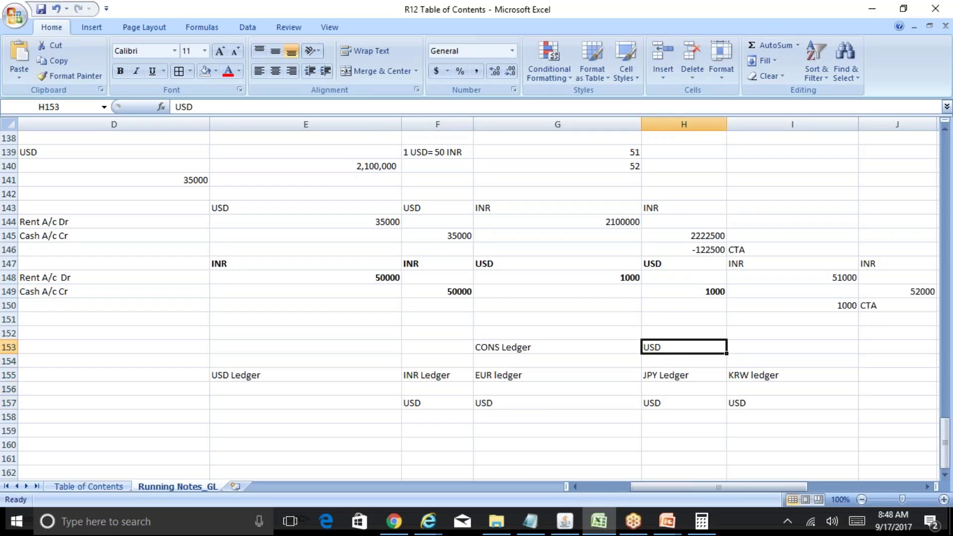
key("Left")
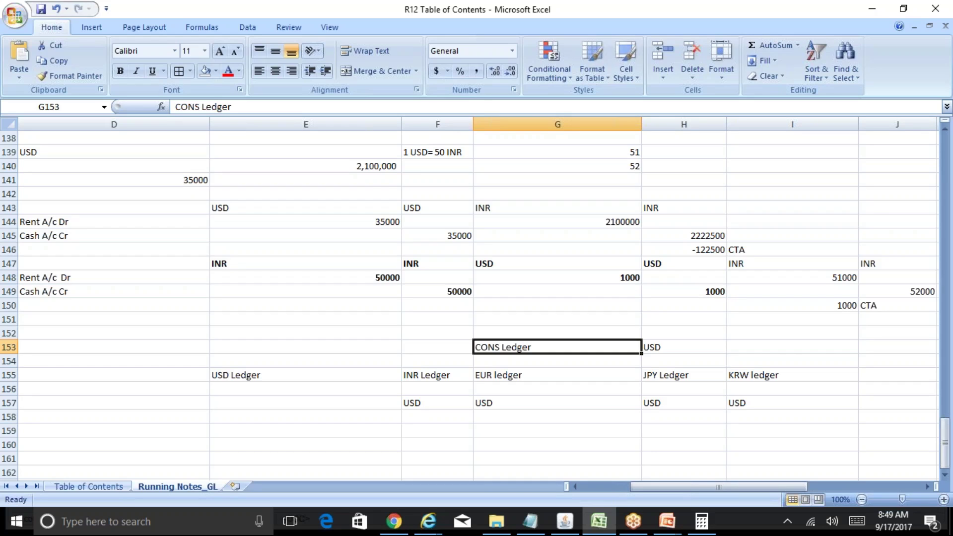
left_click(565, 521)
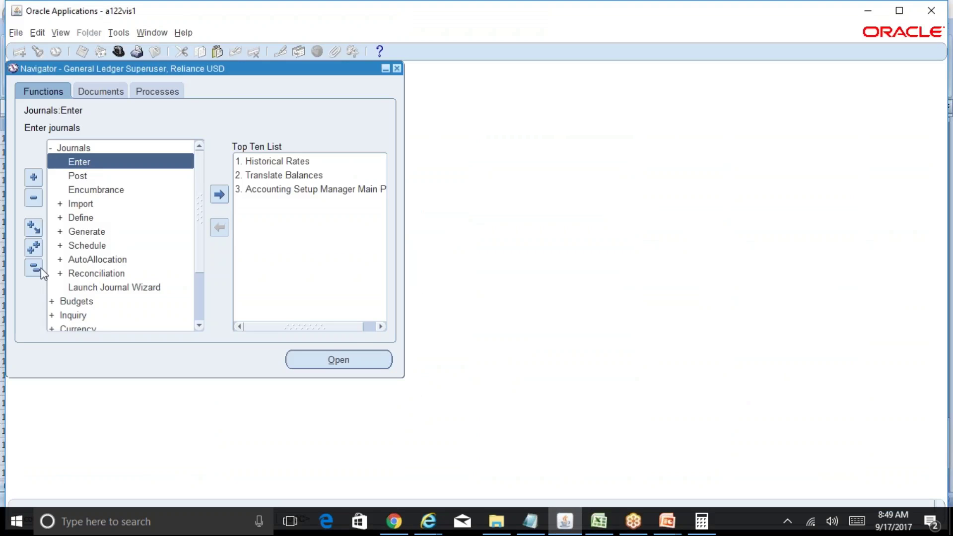
Step: Open Currency > Translation's Translate Balances form in Oracle, then return to Excel at G160
left_click(33, 267)
double_click(92, 189)
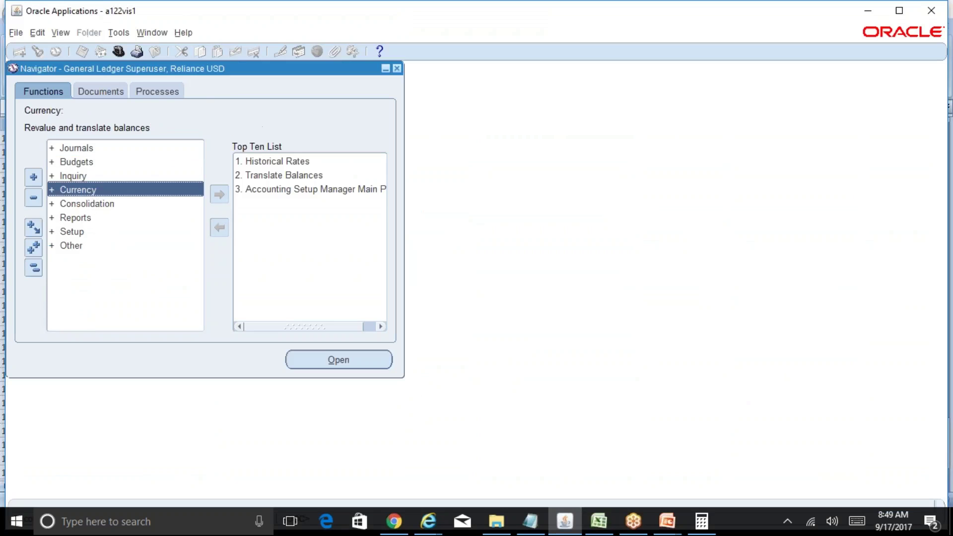
left_click(118, 219)
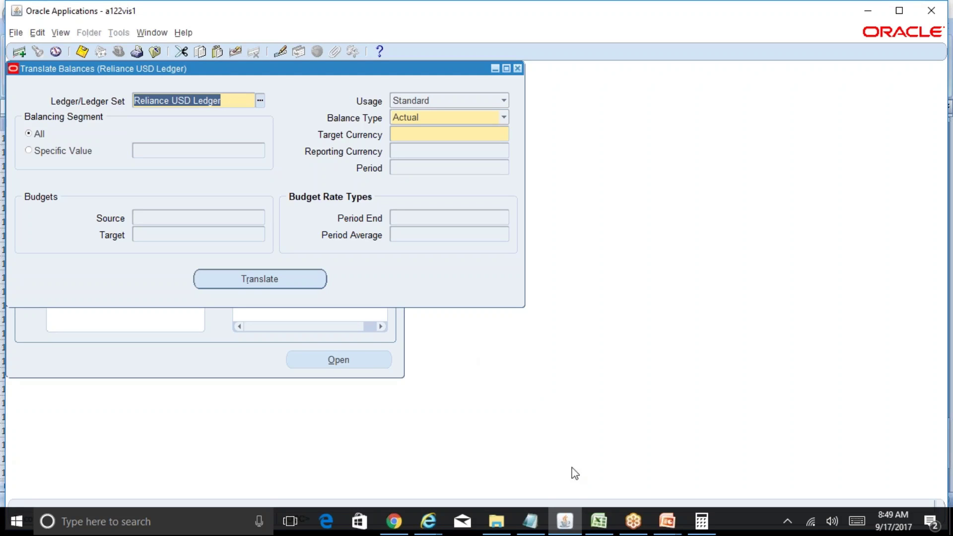
left_click(599, 522)
left_click(523, 437)
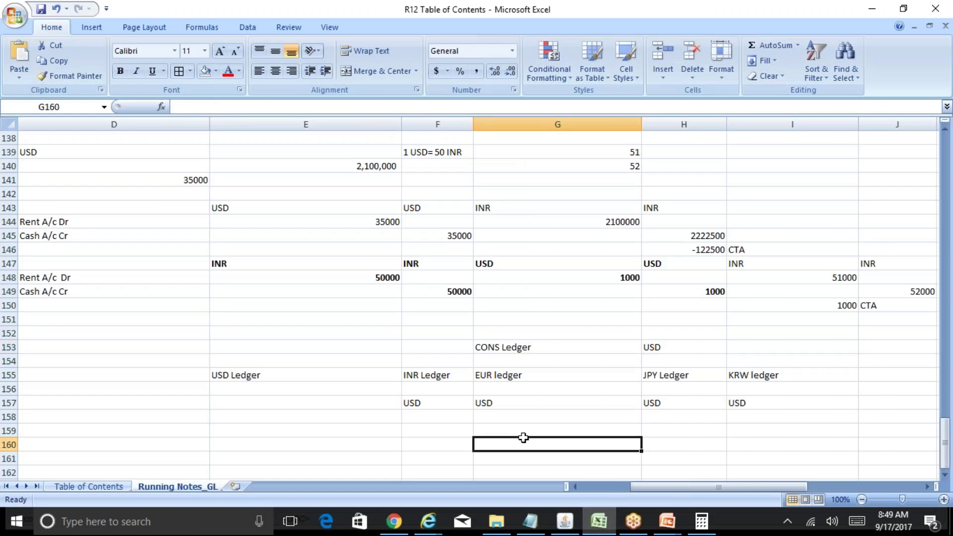
Step: Label cell F160 'Reliance Ledger Set'
key("Down")
key("Down")
key("Up")
key("Up")
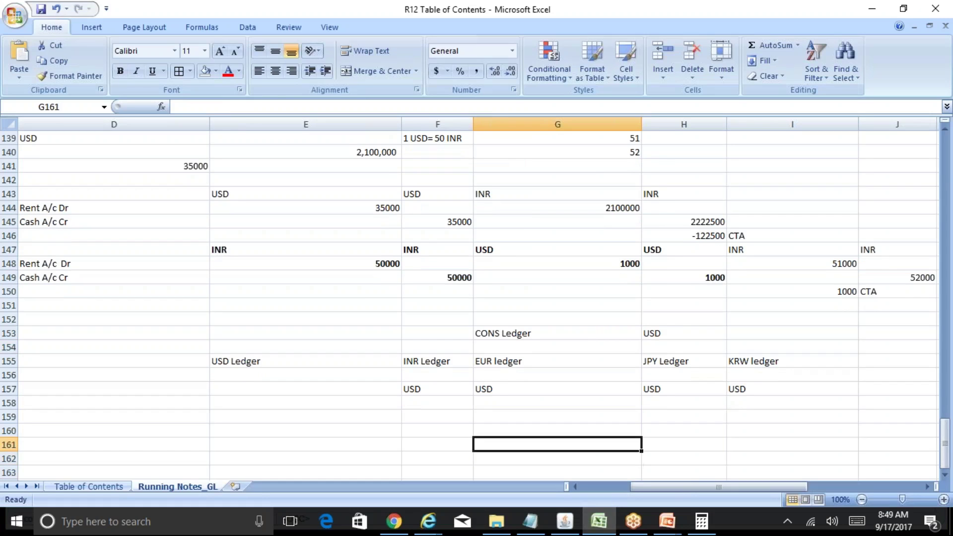
key("Left")
key("Left")
type("L`")
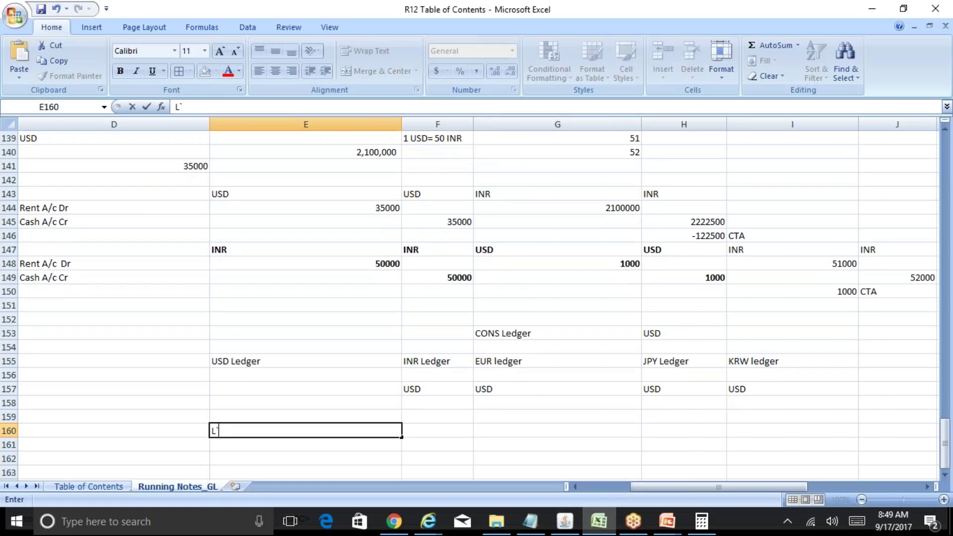
key("Escape")
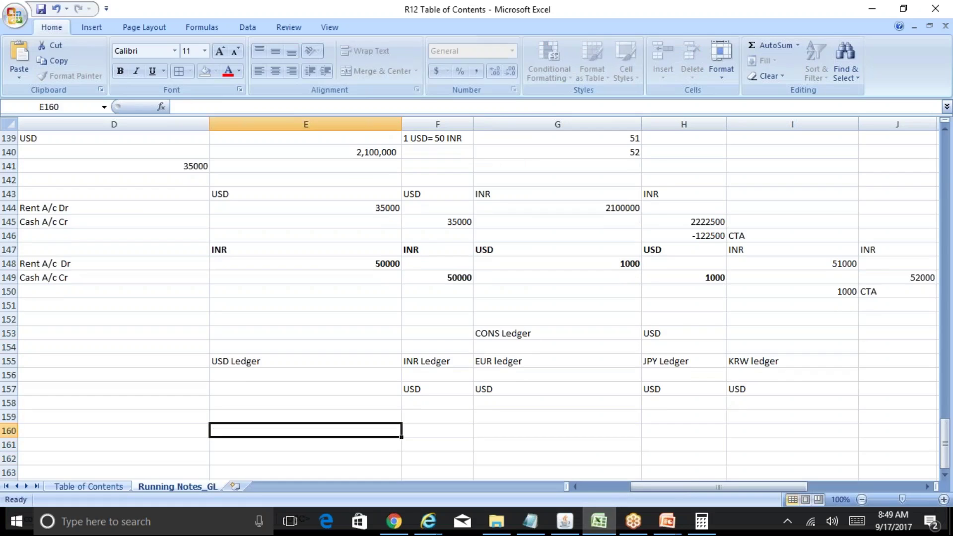
key("Right")
type("Rel")
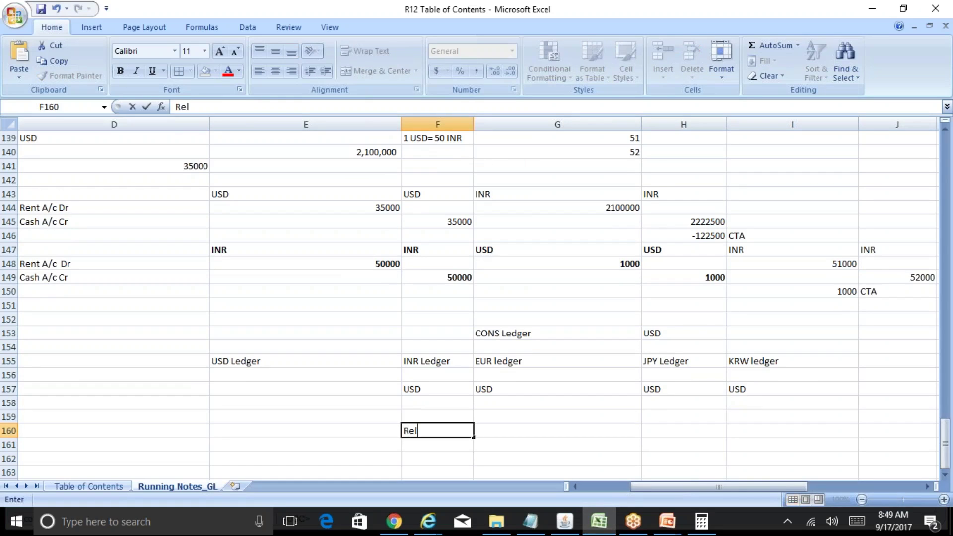
type("iance Ledger Set")
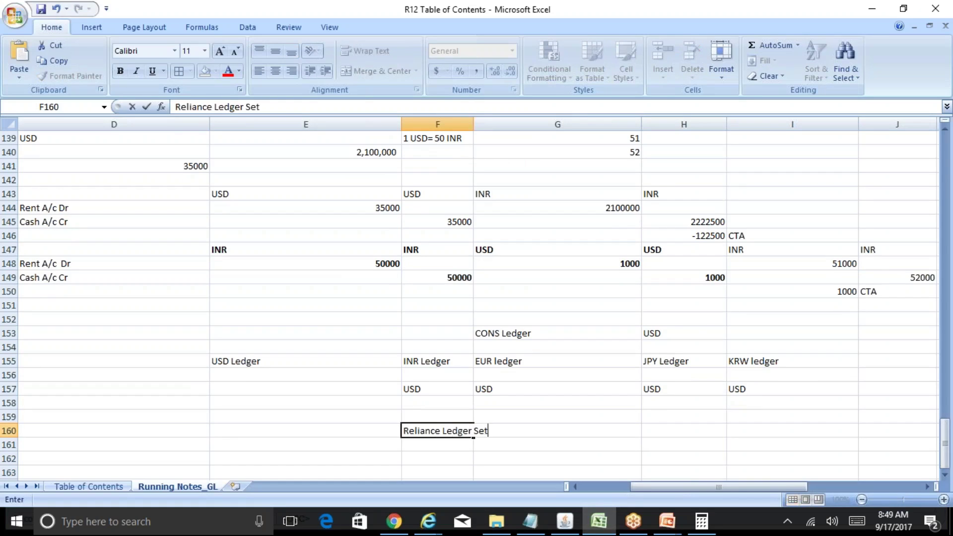
key("ctrl+Return")
Step: List INR Ledger, USD Ledger and CAD Ledger in G160:G162 beside the label
key("Right")
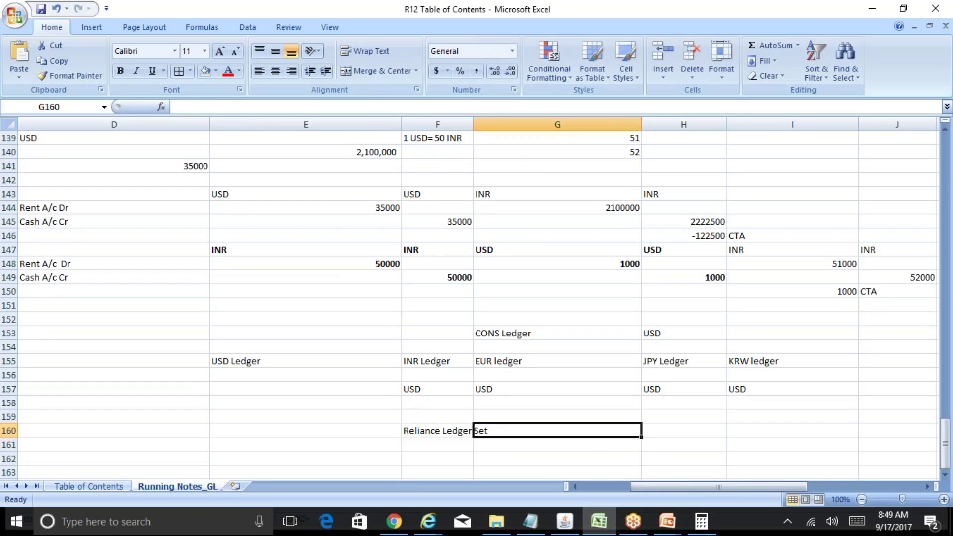
type("INR Ledger")
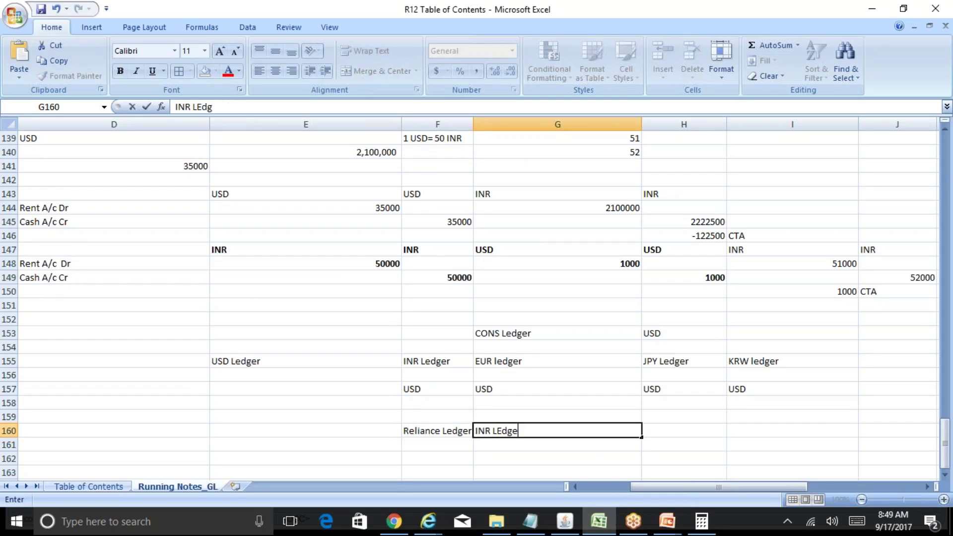
key("Return")
type("USD Ledger")
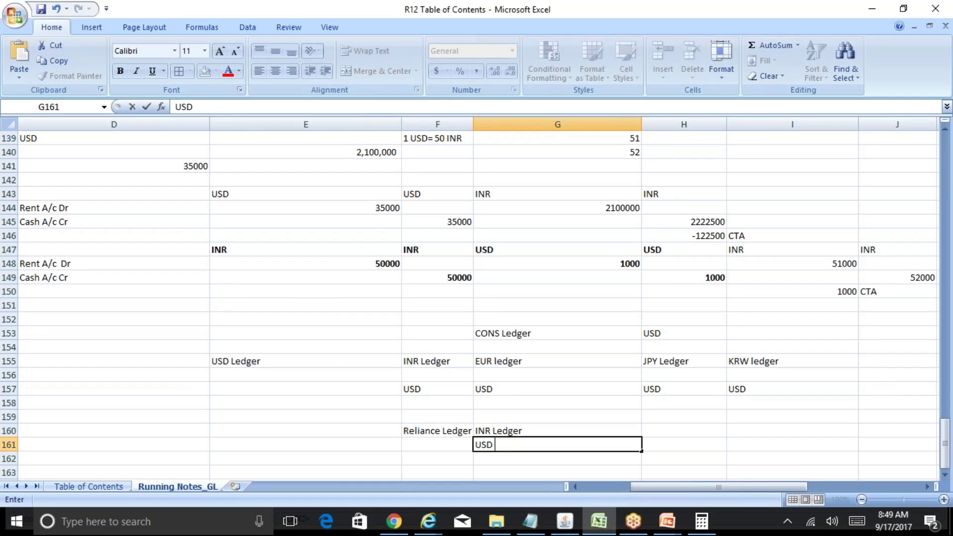
key("Return")
type("CA")
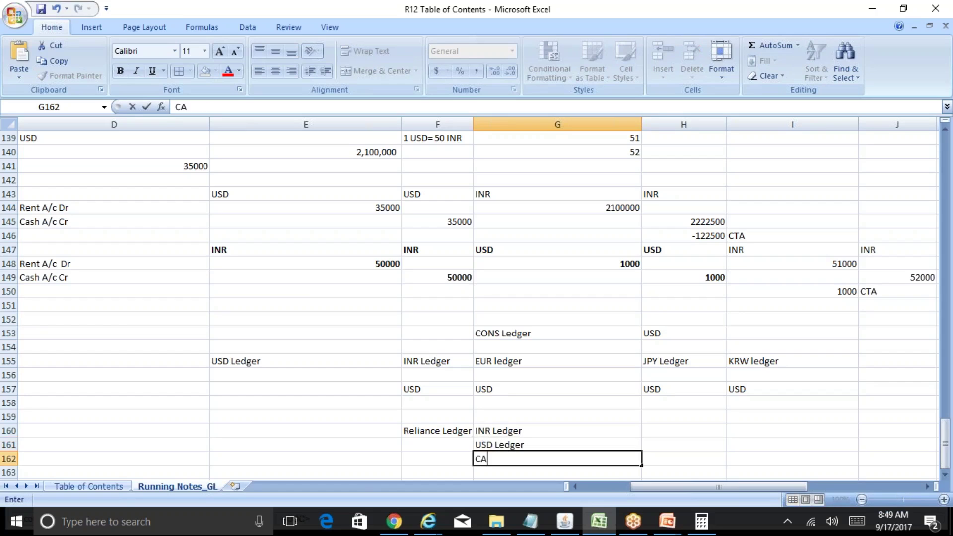
type("D LEdger")
key("Return")
key("Up")
key("Up")
key("Up")
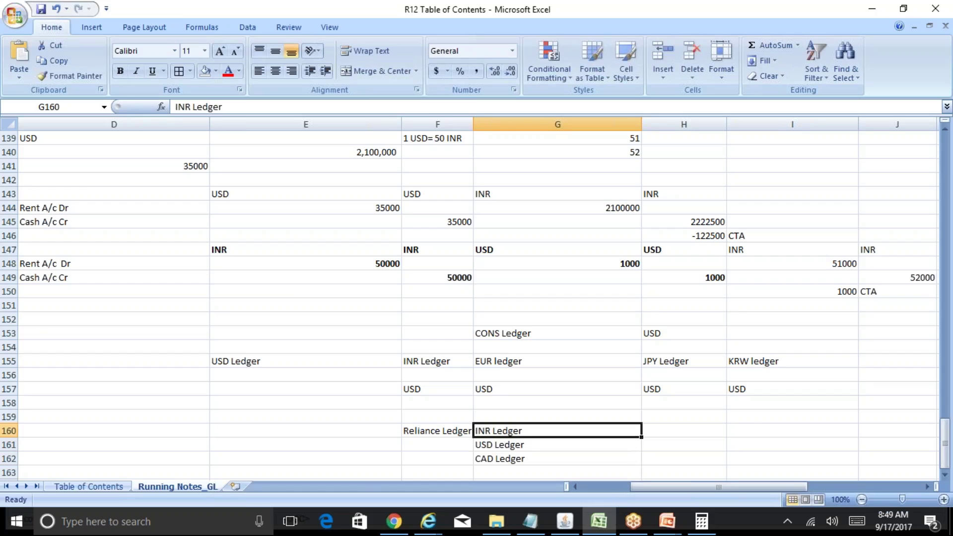
left_click(565, 521)
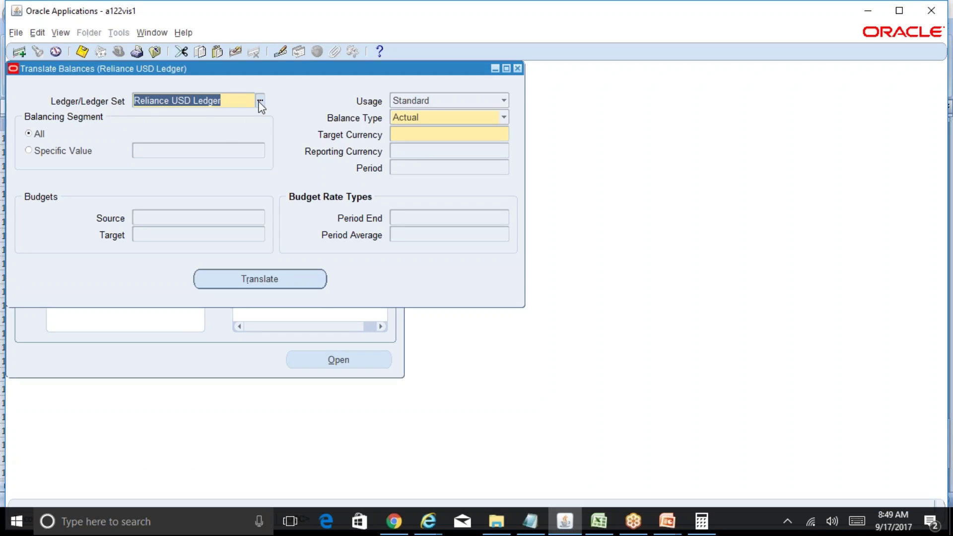
Step: Autofit column F to 'Reliance Ledger Set', then close Oracle's Translate Balances form, confirming Yes
key("alt+Tab")
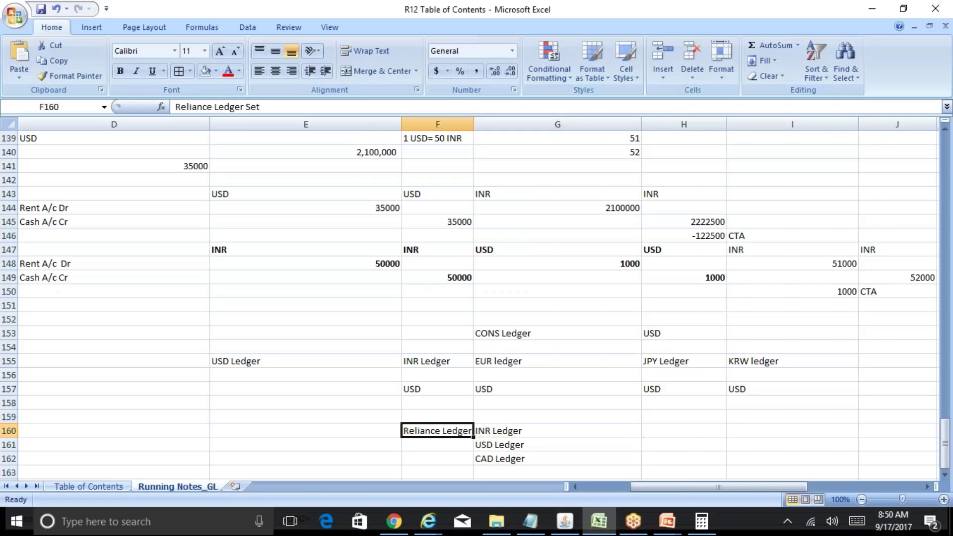
double_click(473, 124)
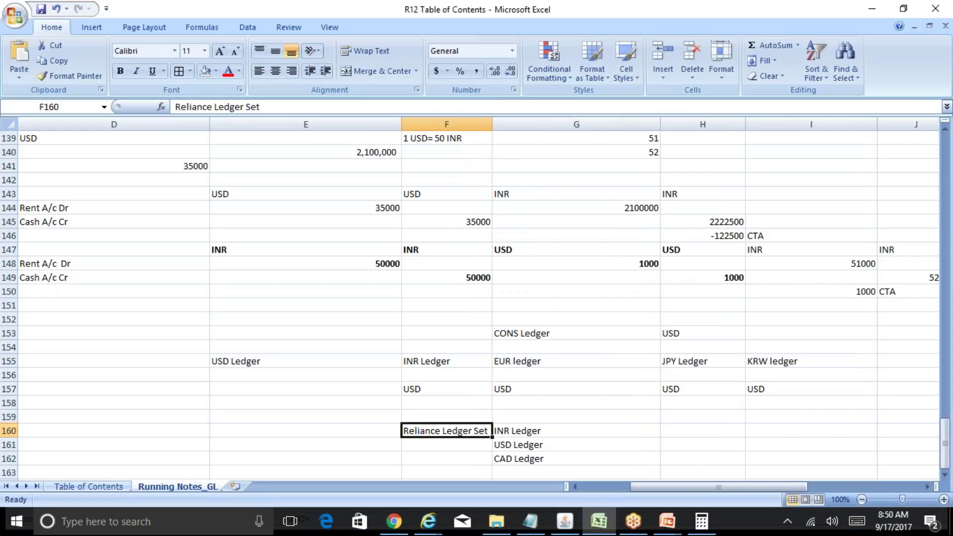
key("alt+Tab")
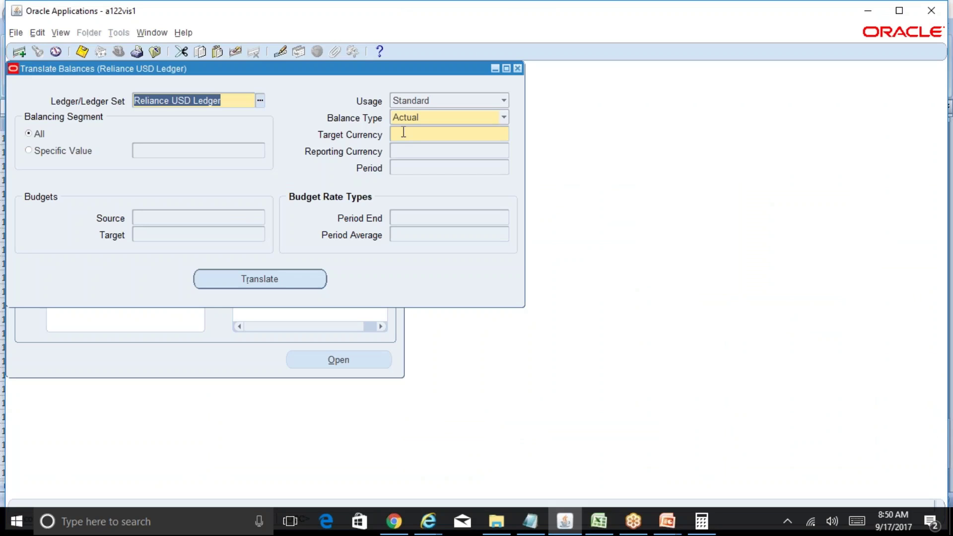
left_click(403, 132)
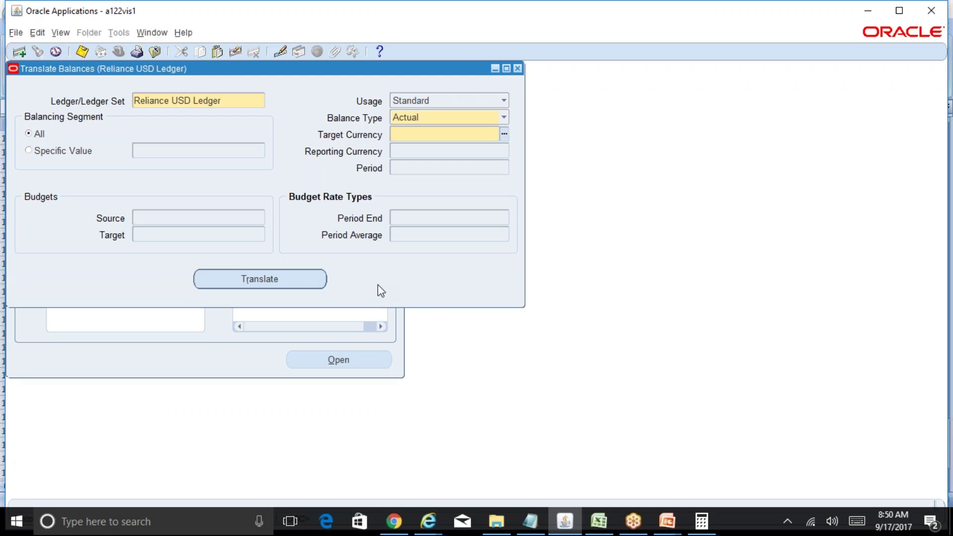
left_click(517, 69)
left_click(499, 318)
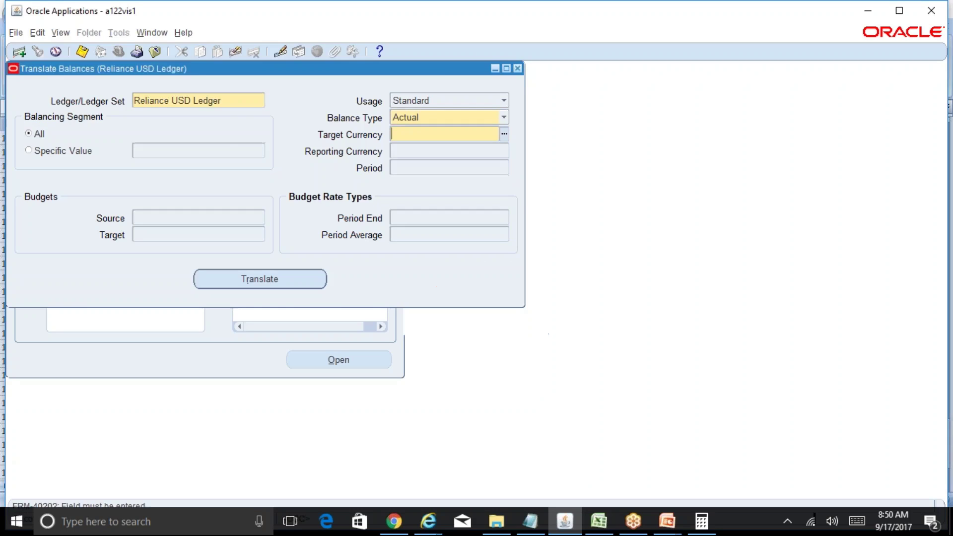
left_click(606, 525)
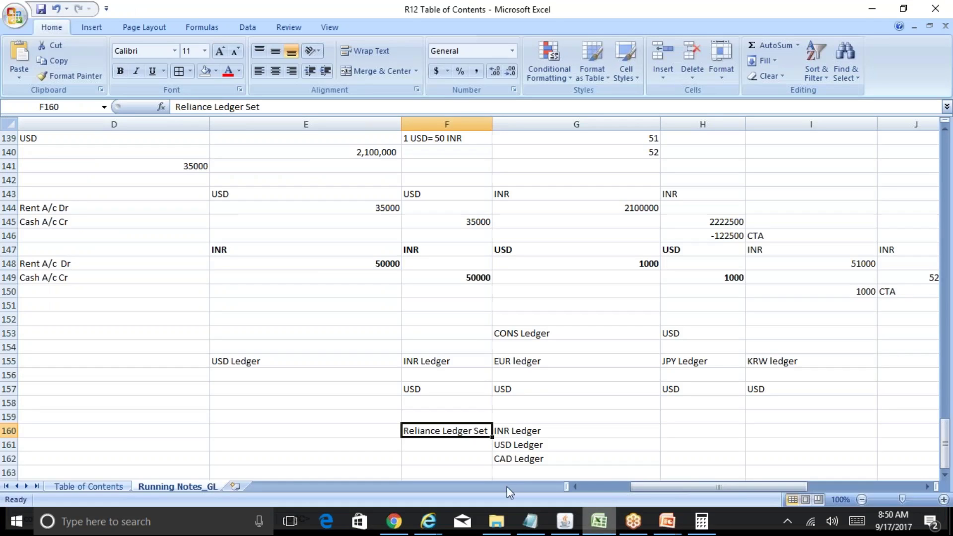
left_click(90, 490)
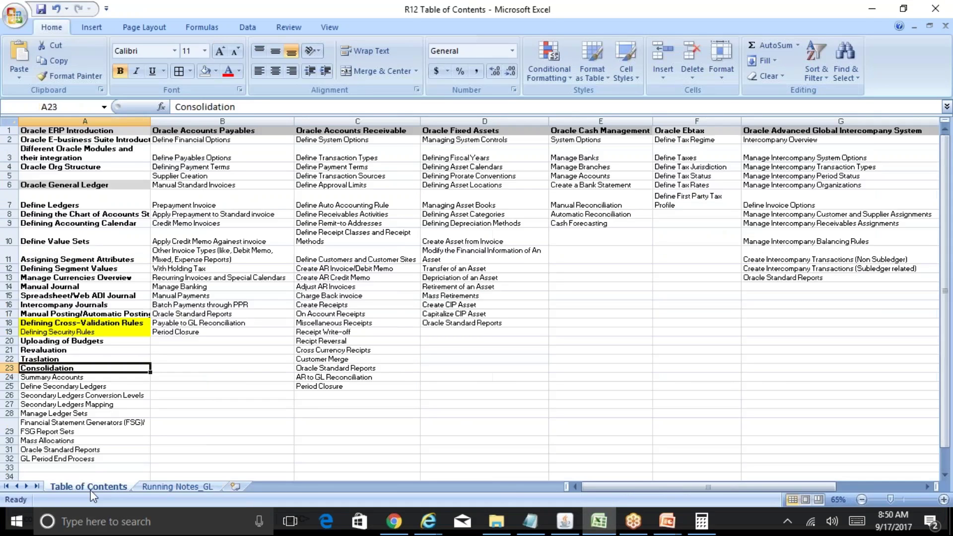
left_click(85, 414)
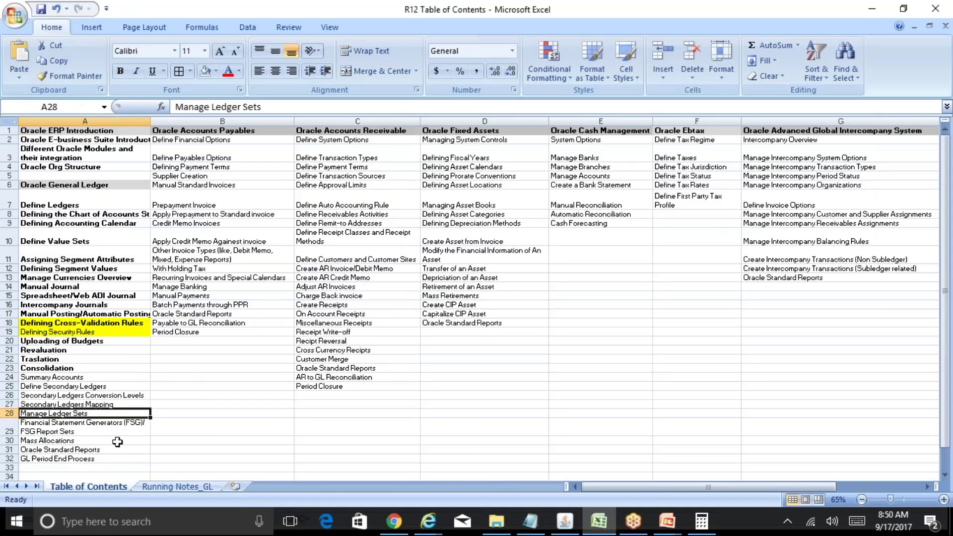
left_click(185, 487)
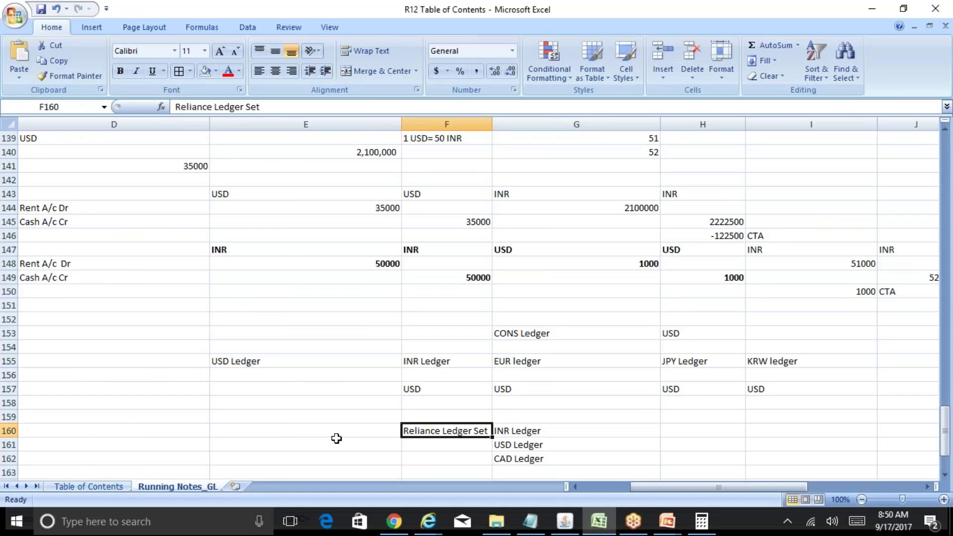
left_click(464, 365)
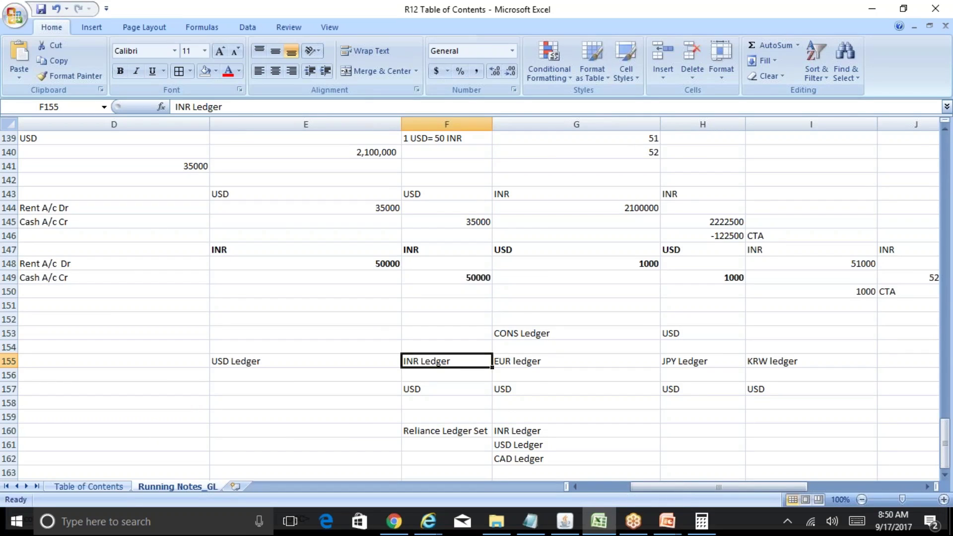
left_click(546, 361)
left_click(702, 361)
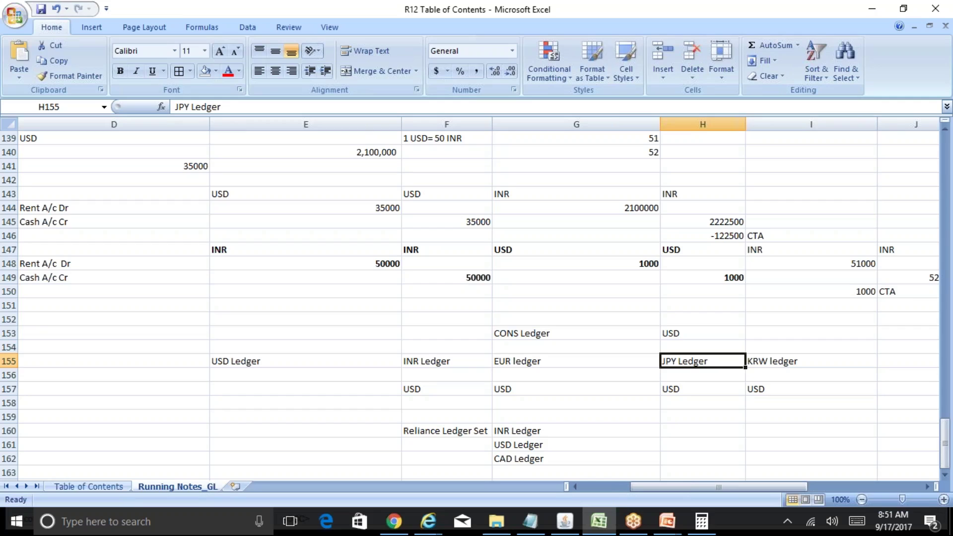
key("Left")
key("Left")
key("Left")
key("Down")
key("Down")
key("Down")
key("Right")
key("Down")
key("Down")
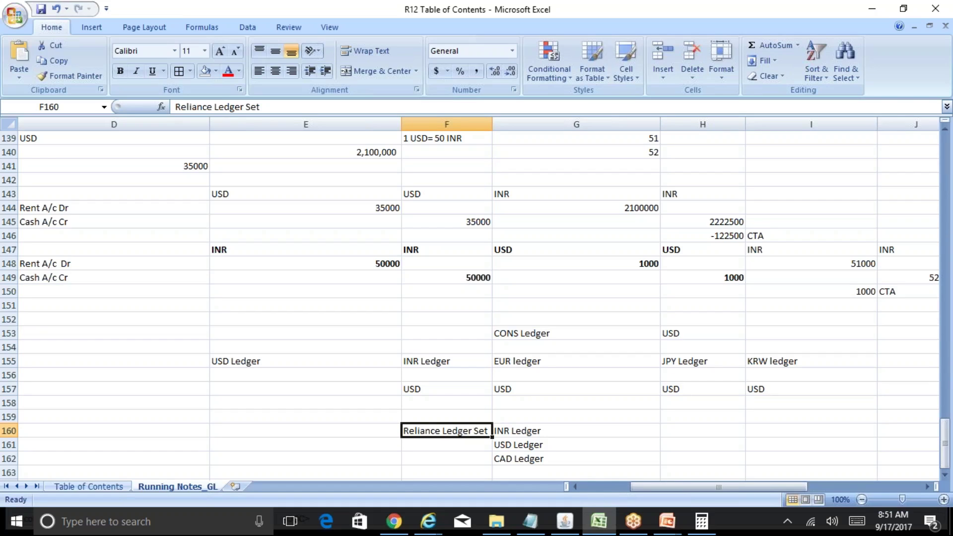
Step: Close Translate Balances and open Setup > Financials > Ledger Sets in the Navigator
left_click(565, 521)
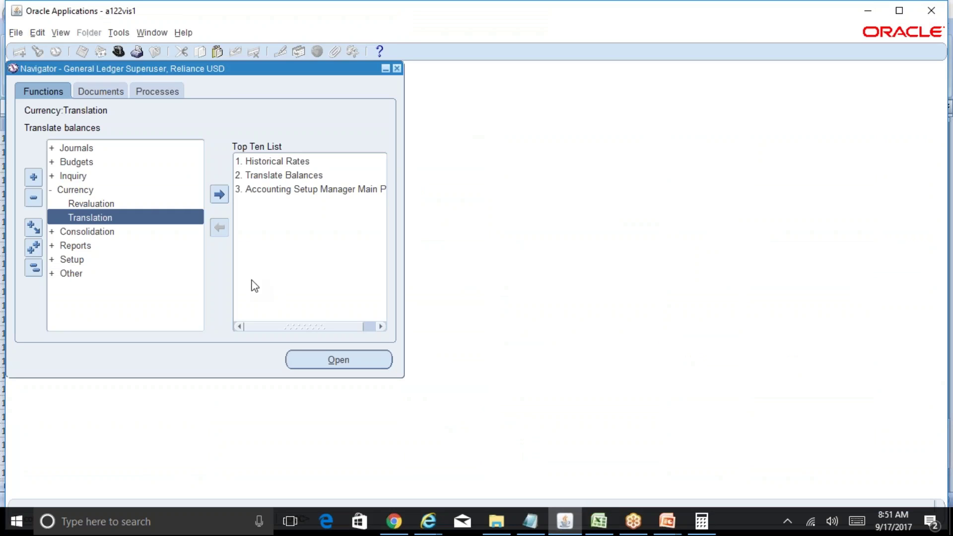
double_click(137, 217)
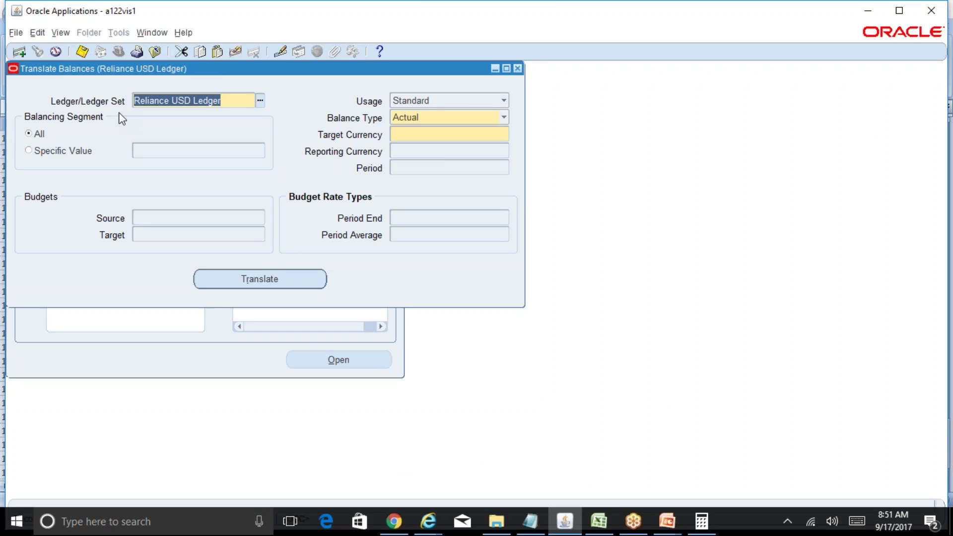
left_click(517, 69)
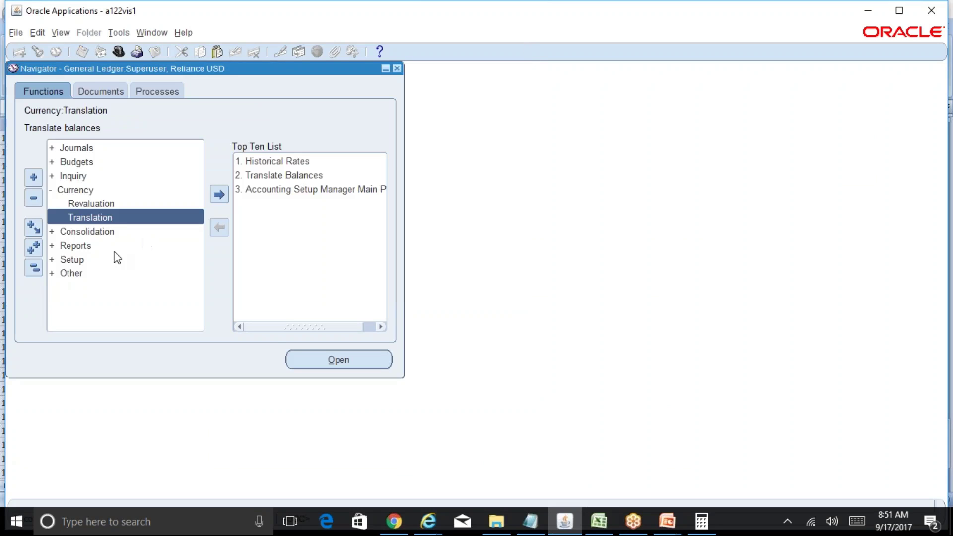
left_click(36, 273)
double_click(83, 233)
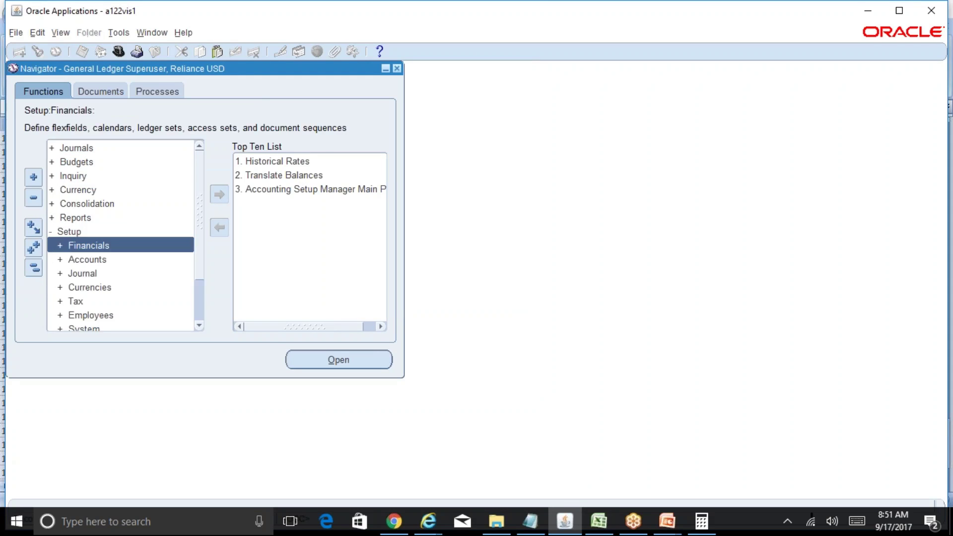
double_click(144, 248)
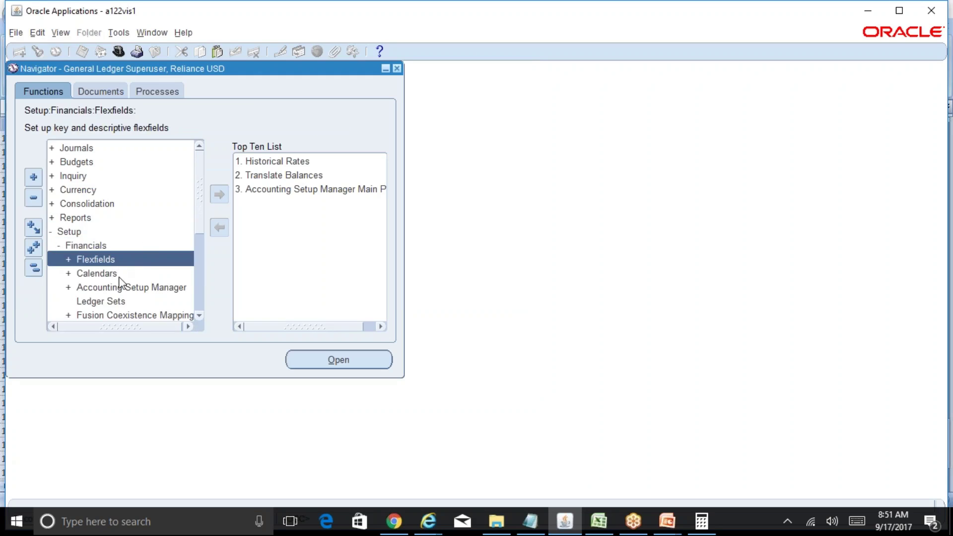
double_click(128, 302)
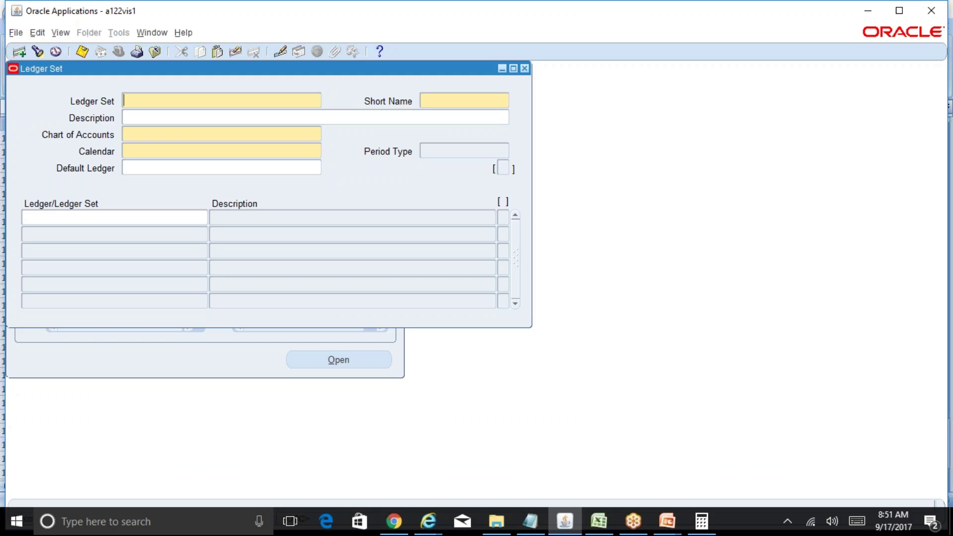
Step: Enter 'Reliance Ledger Set', short name REL_LED_SET, description 'Reliance Ledger Set to group all Ledgers'
type("Reliance Ledger Set")
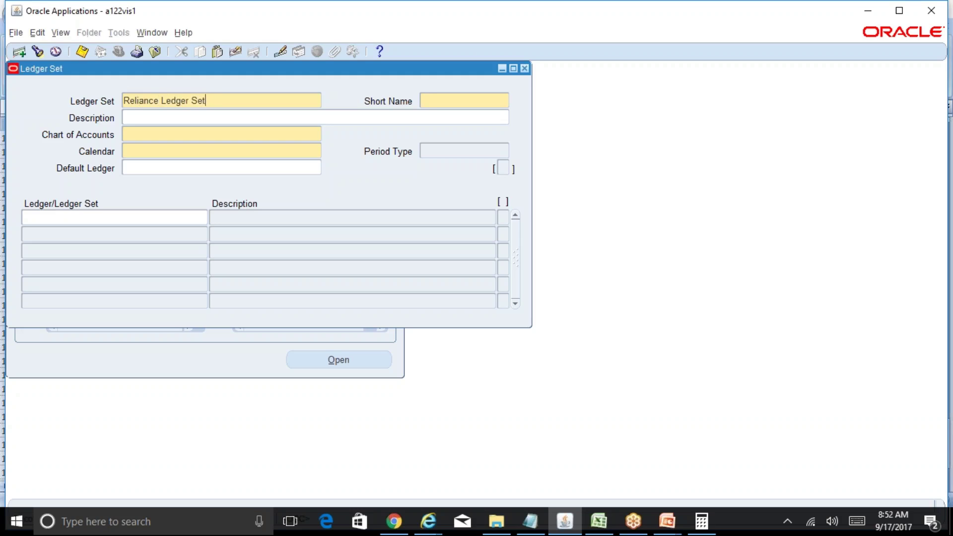
key("Tab")
type("REL_LED_SET")
left_click(135, 120)
type("Relianc")
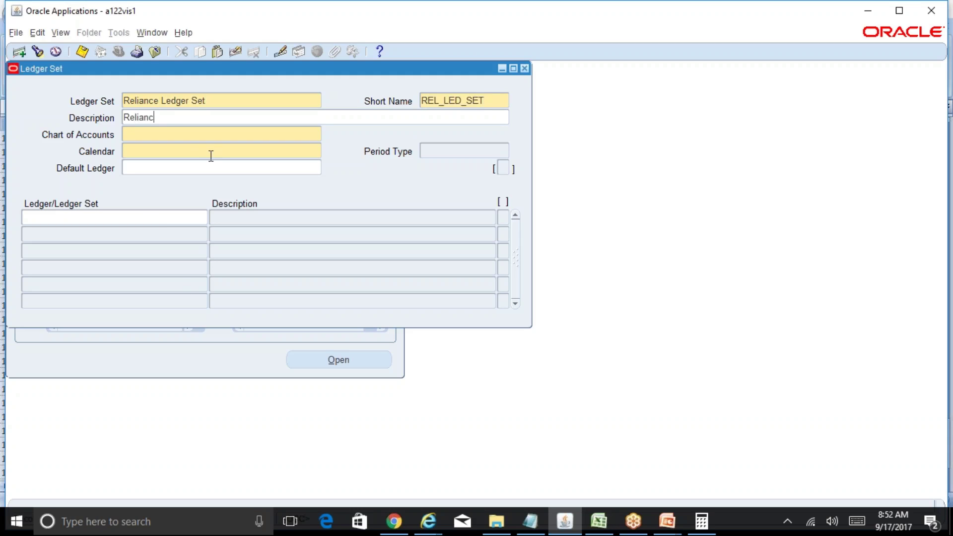
type("e Ledger Set to group all ")
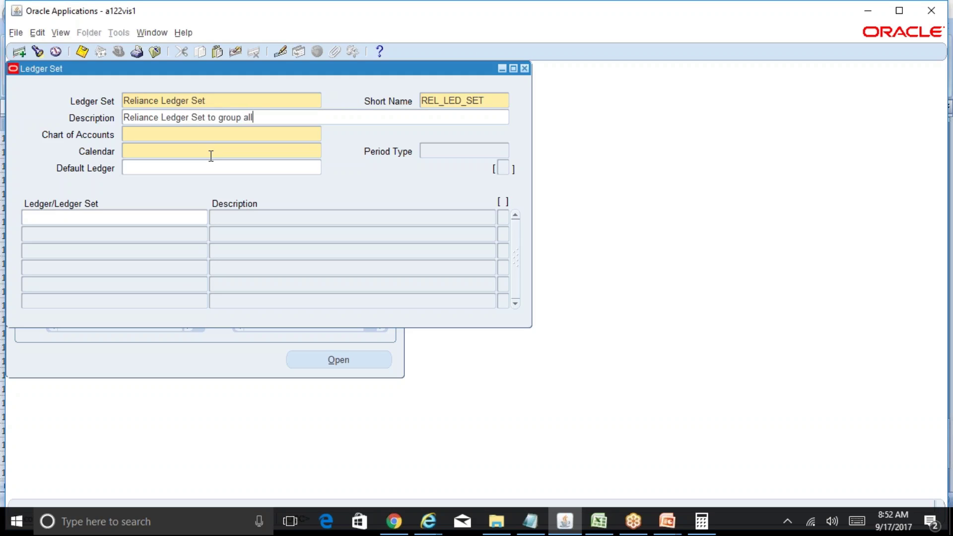
type("Ledgers")
left_click(174, 135)
key("ctrl+l")
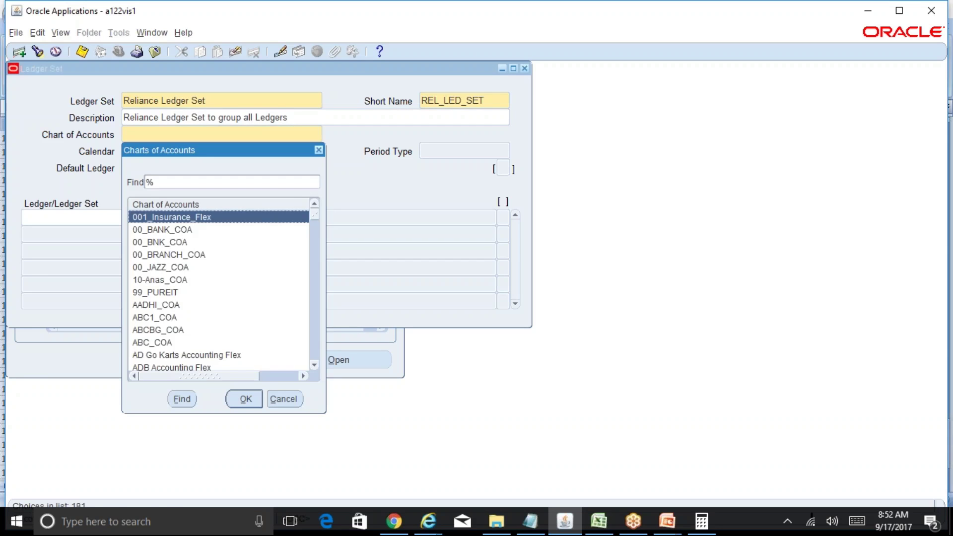
Step: Set chart of accounts to RELIANCE_ACCOUNTING_FLEXFIELD and calendar to Rel Calendar
type("r")
key("Down")
key("Down")
key("Down")
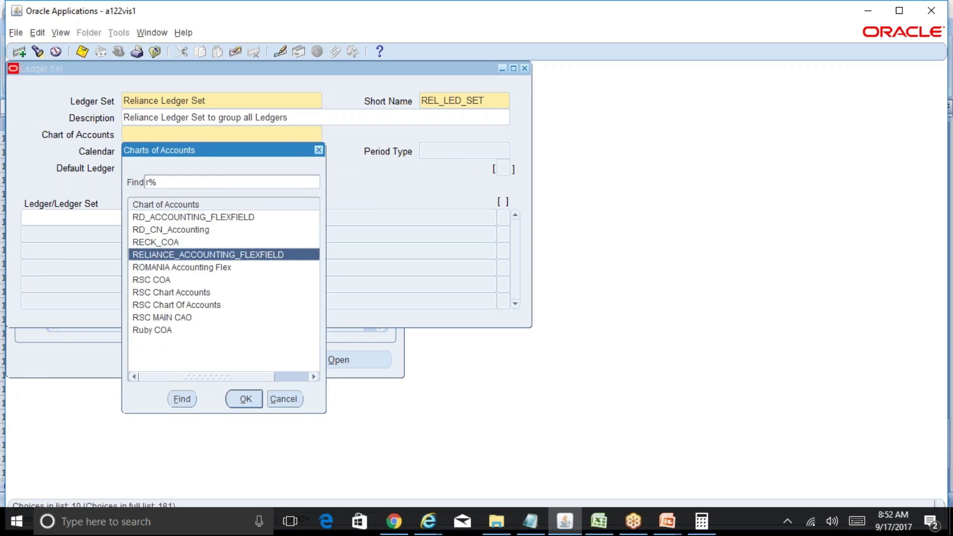
key("Return")
key("ctrl+l")
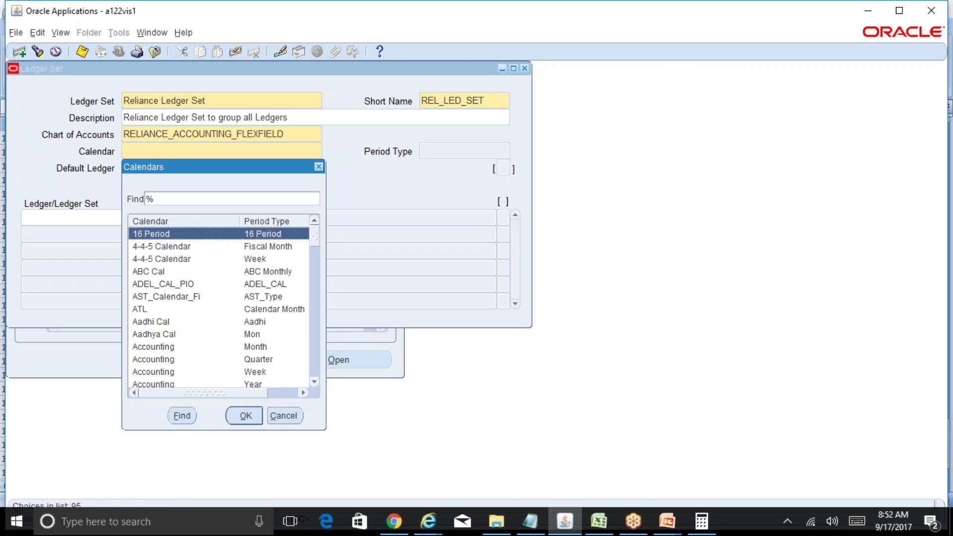
type("r")
key("Down")
key("Down")
key("Down")
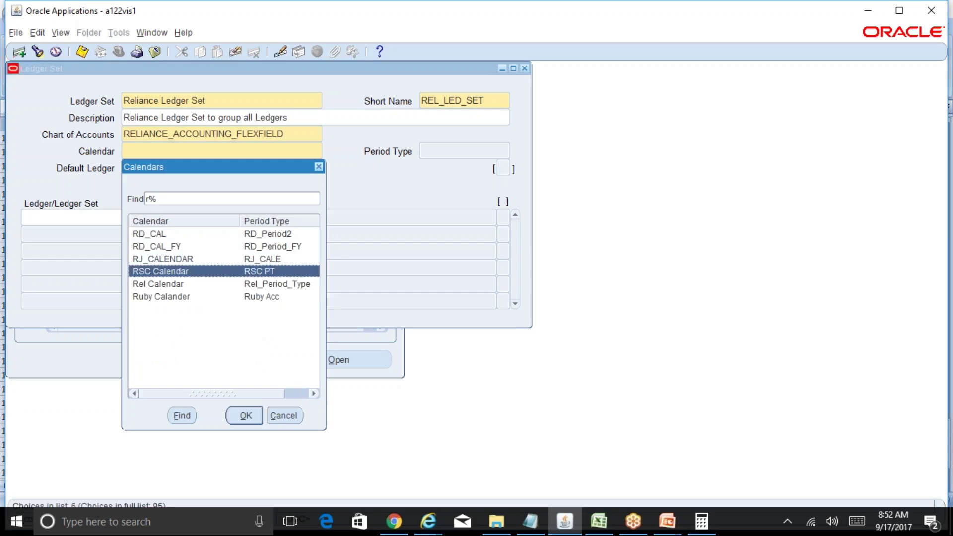
key("Down")
key("Down")
key("Up")
key("Return")
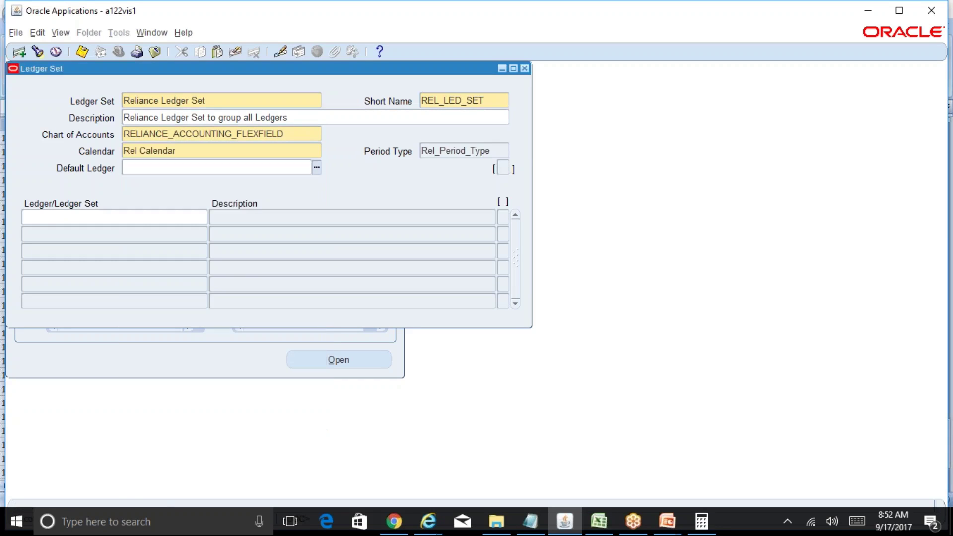
Step: Browse the ledger and calendar lists, closing both without changing anything
left_click(155, 218)
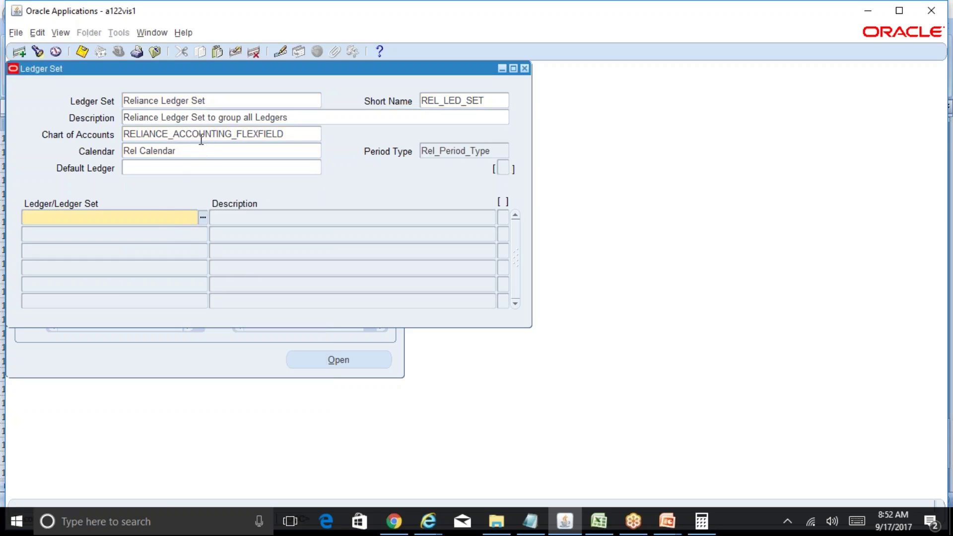
left_click(203, 218)
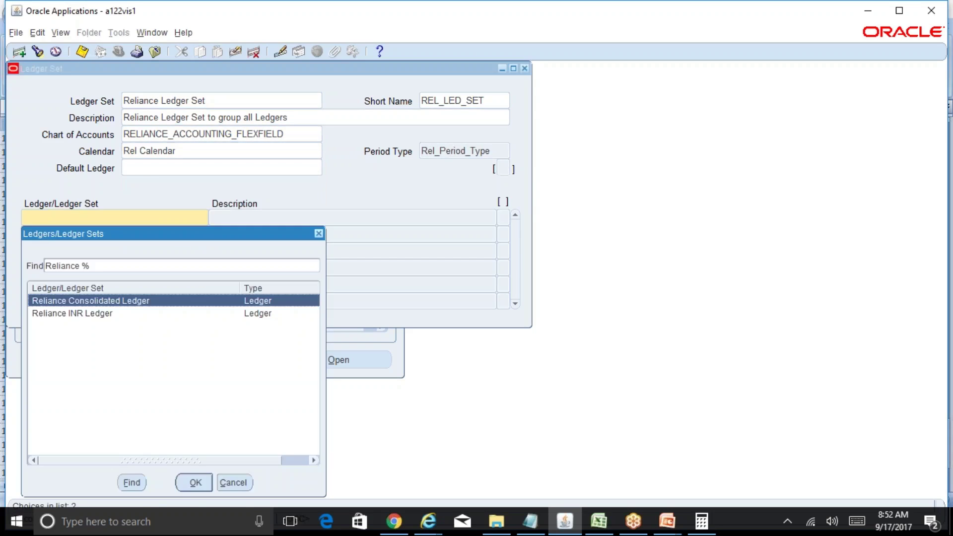
left_click(112, 313)
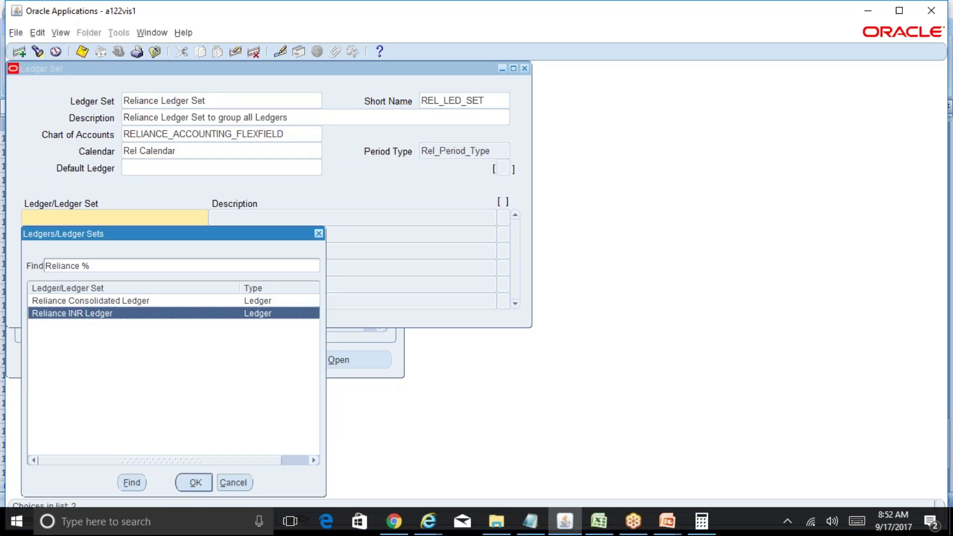
left_click(239, 493)
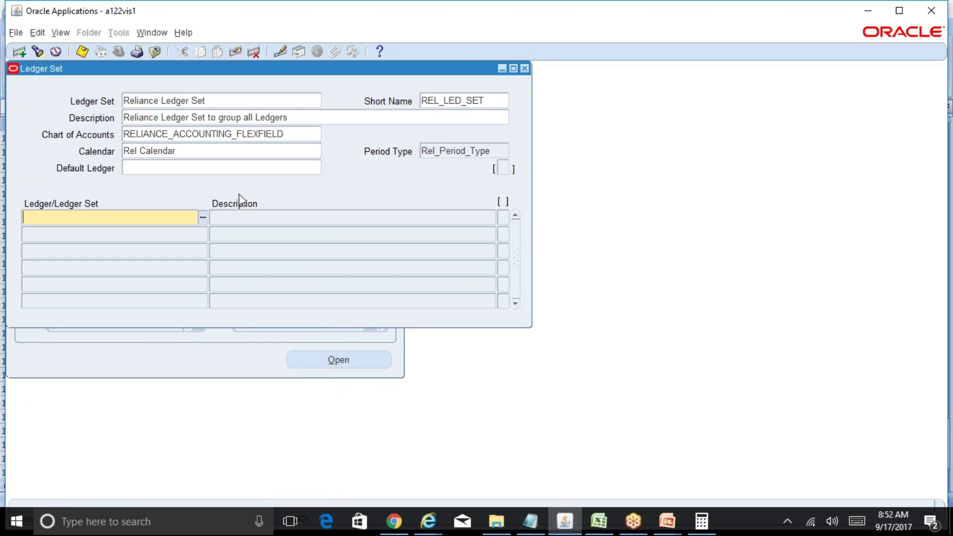
left_click(206, 150)
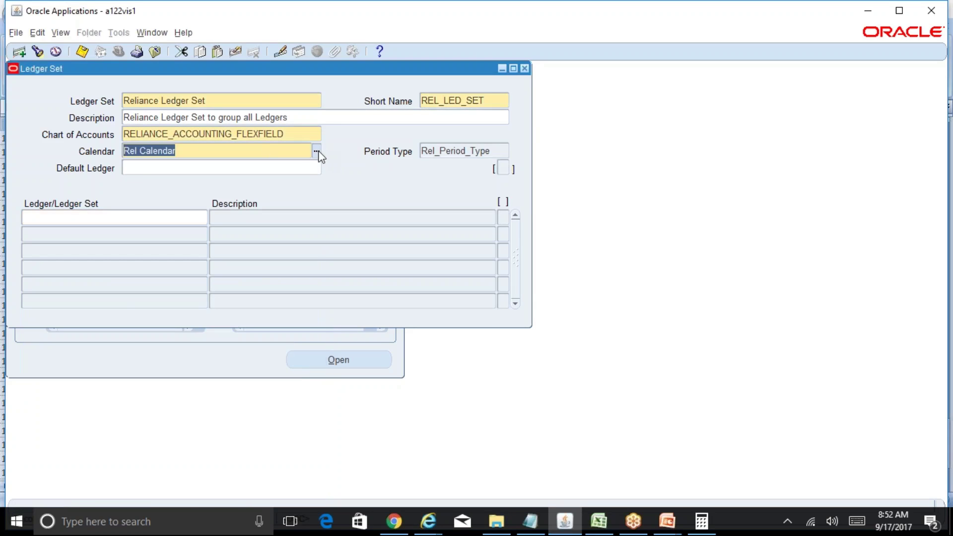
left_click(317, 150)
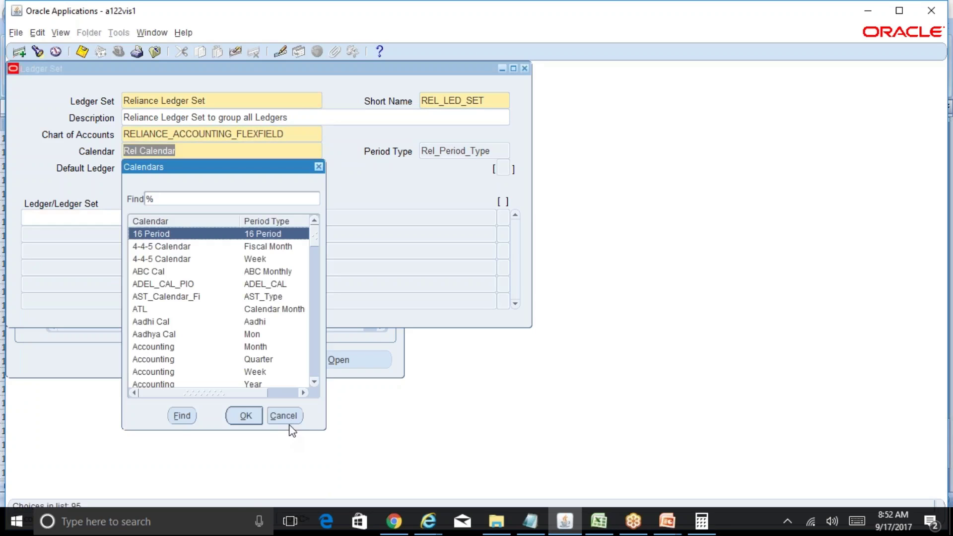
left_click(290, 419)
Step: Check the Excel ledger notes, then bring up the Reliance Group Structure slides in PowerPoint
left_click(597, 521)
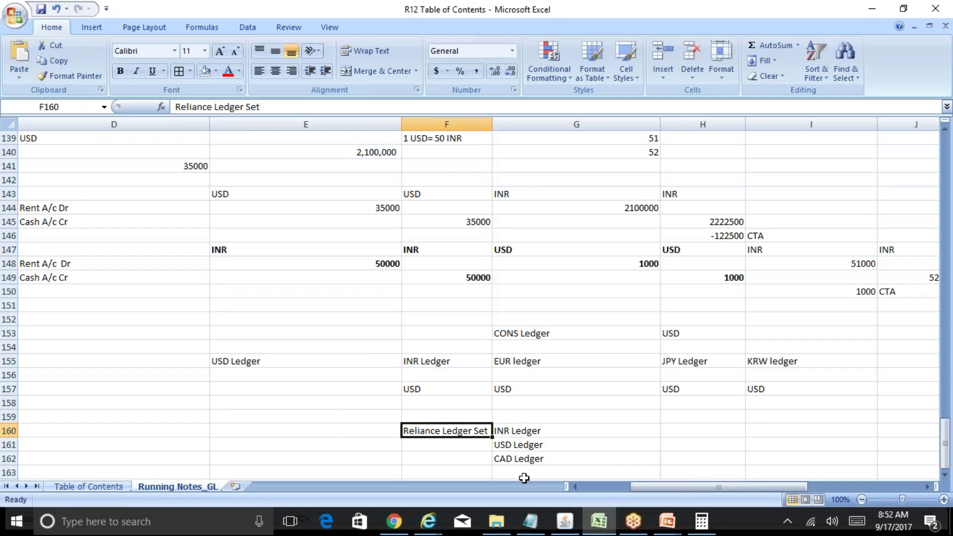
left_click(252, 443)
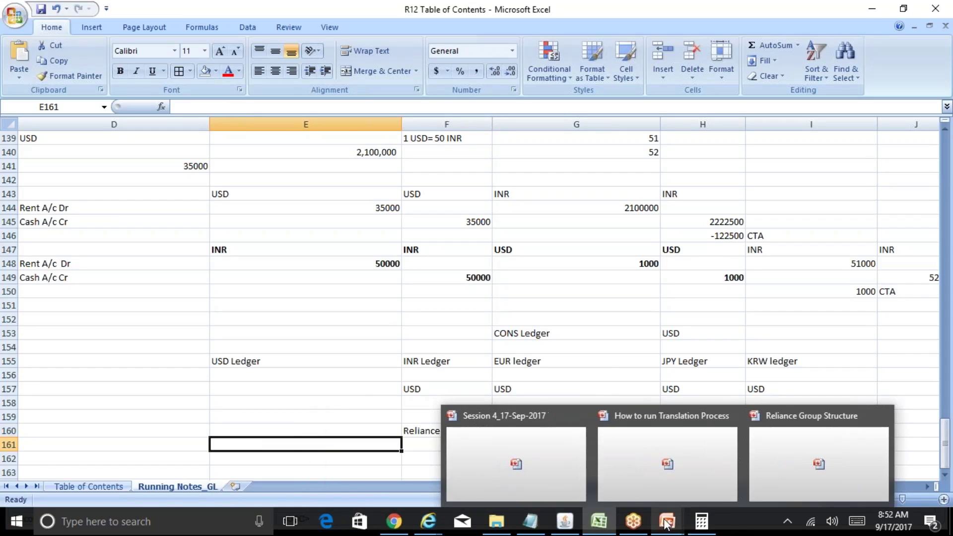
left_click(783, 457)
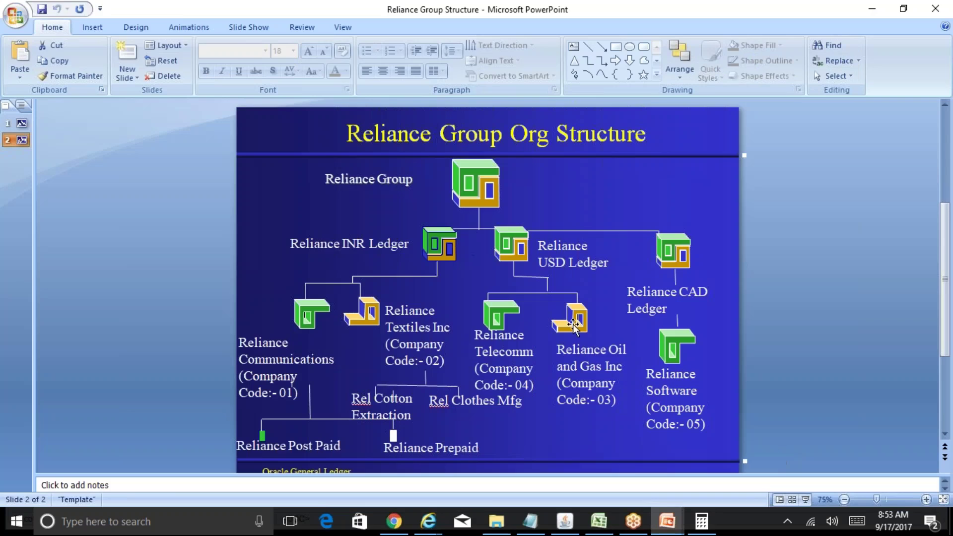
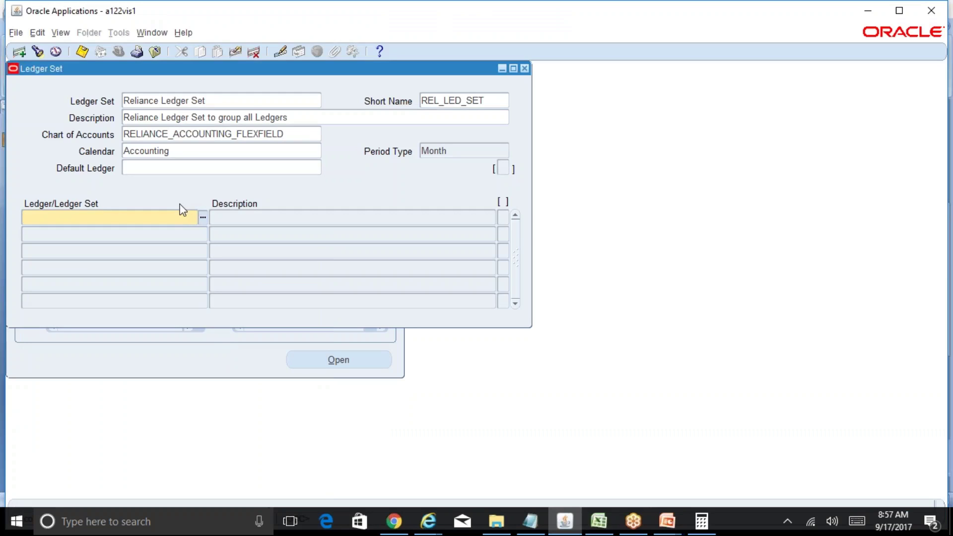
Step: Browse the Reliance ledgers for the first member row without adding one, returning to Calendar
left_click(197, 151)
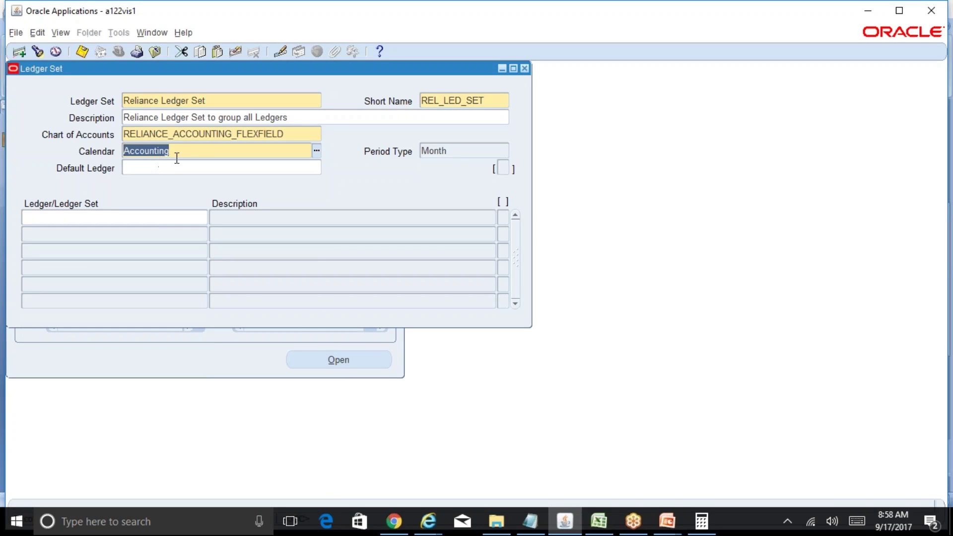
left_click(187, 219)
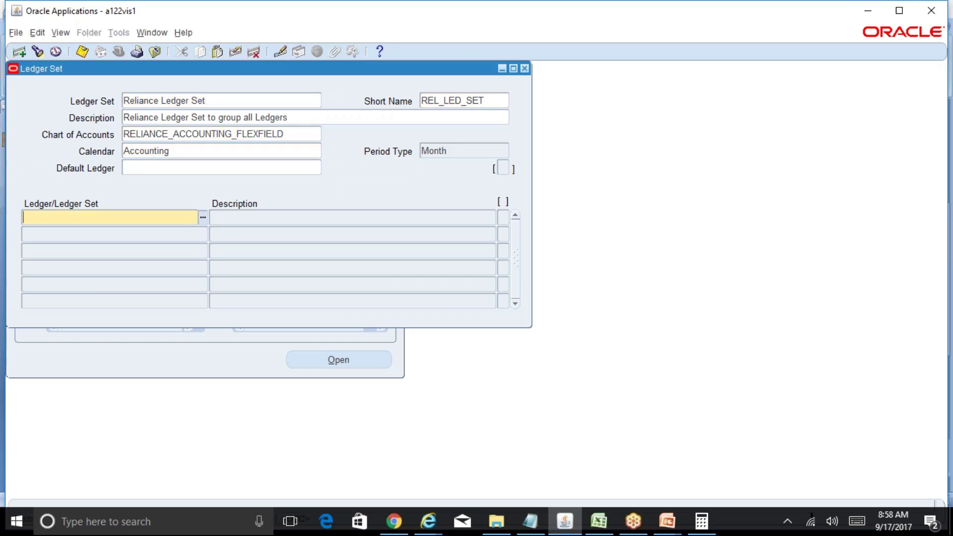
left_click(203, 217)
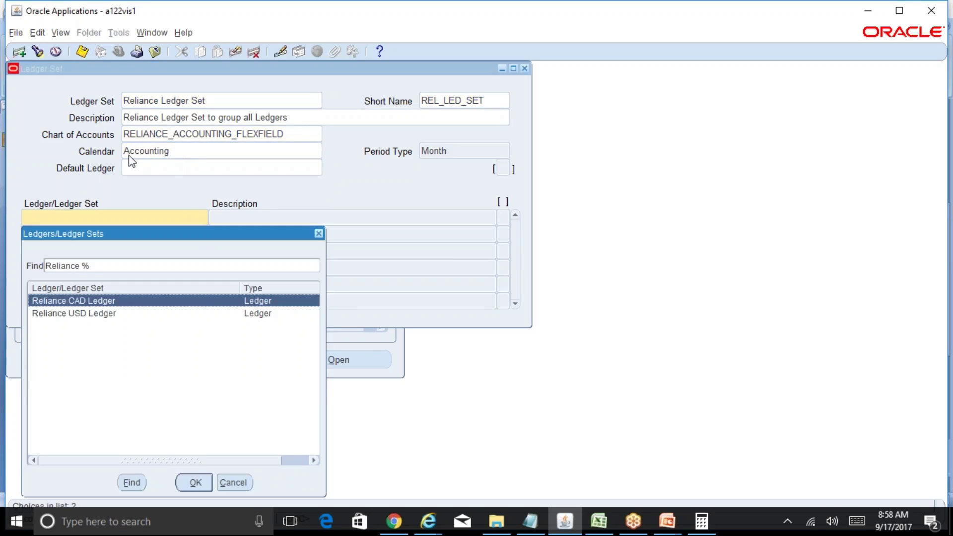
left_click(239, 487)
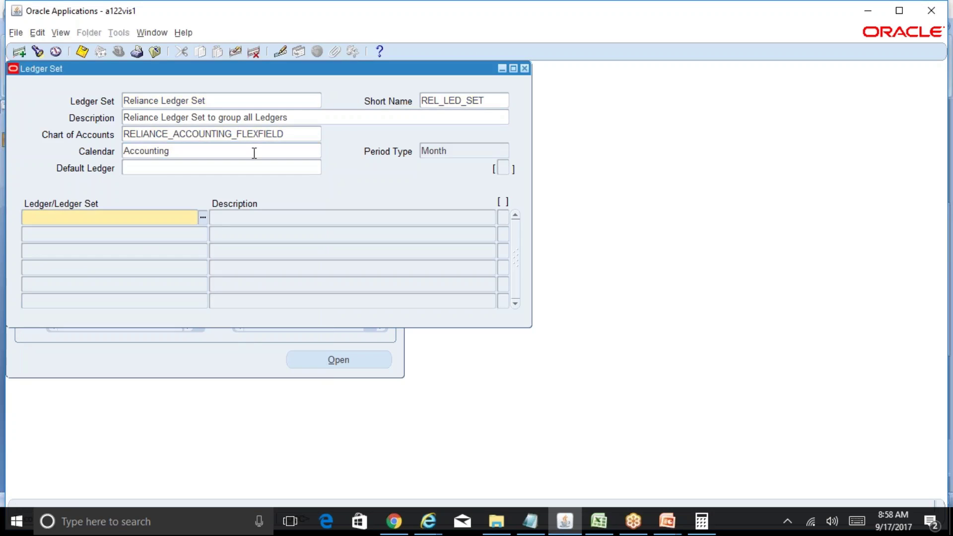
left_click(254, 151)
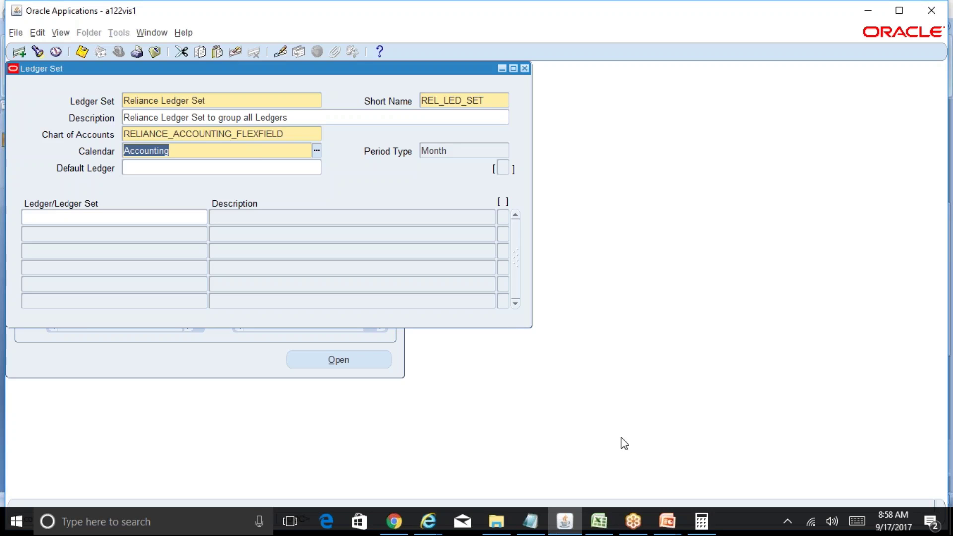
Step: Review the translation process and Reliance Group Structure presentations, then return to the Ledger Set form
left_click(667, 521)
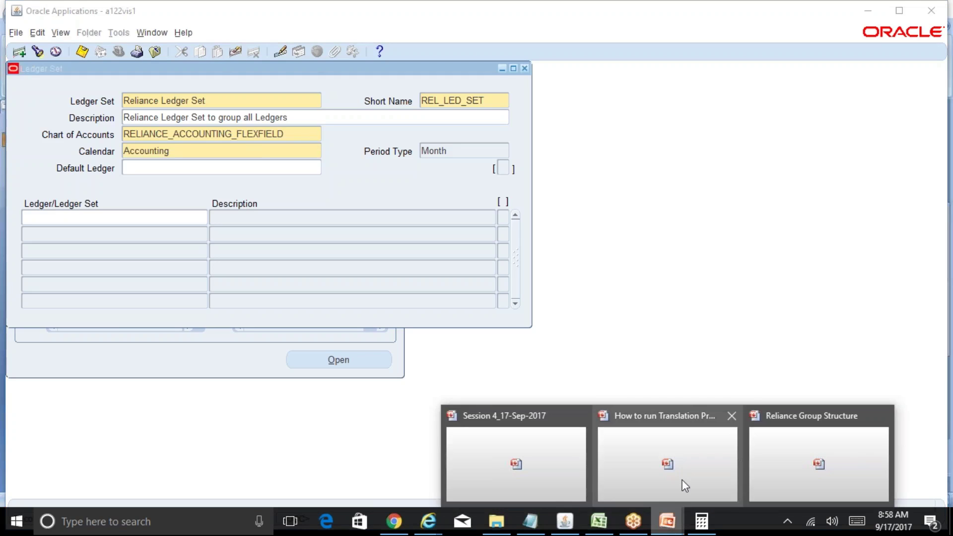
left_click(690, 469)
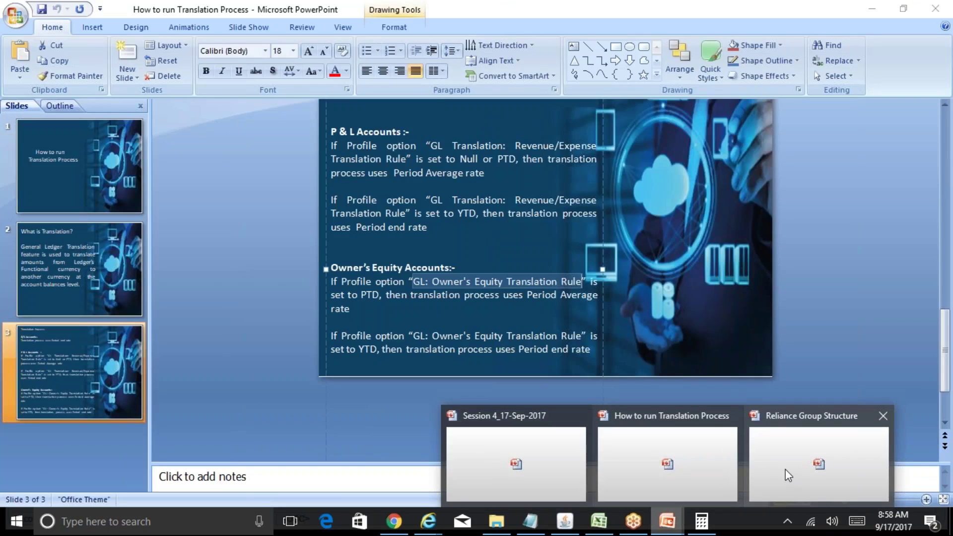
left_click(788, 475)
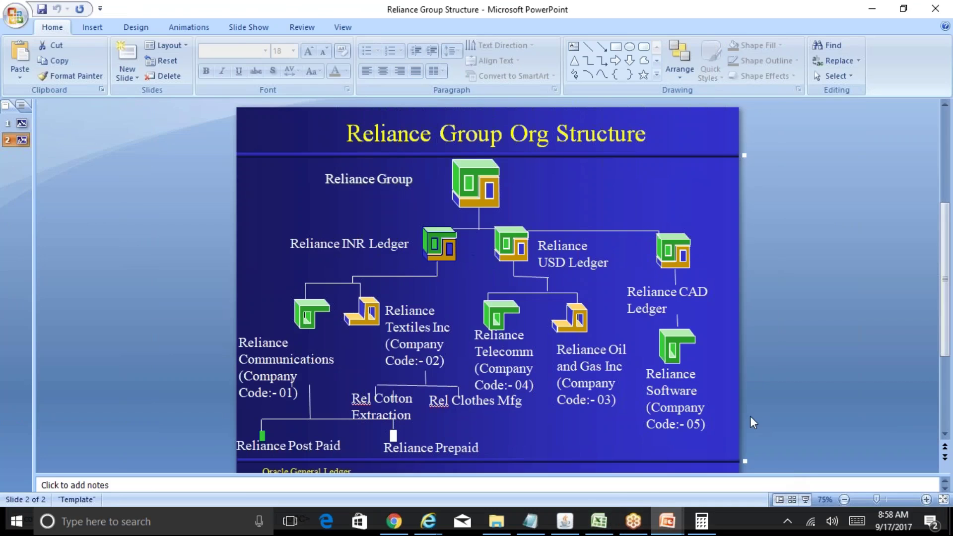
key("XF86AudioRaiseVolume")
left_click(564, 521)
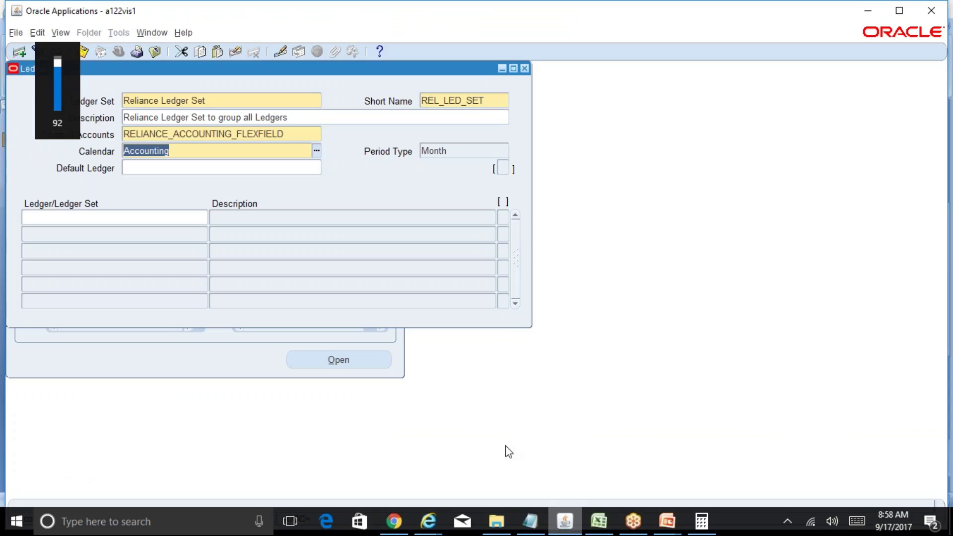
double_click(285, 137)
double_click(274, 150)
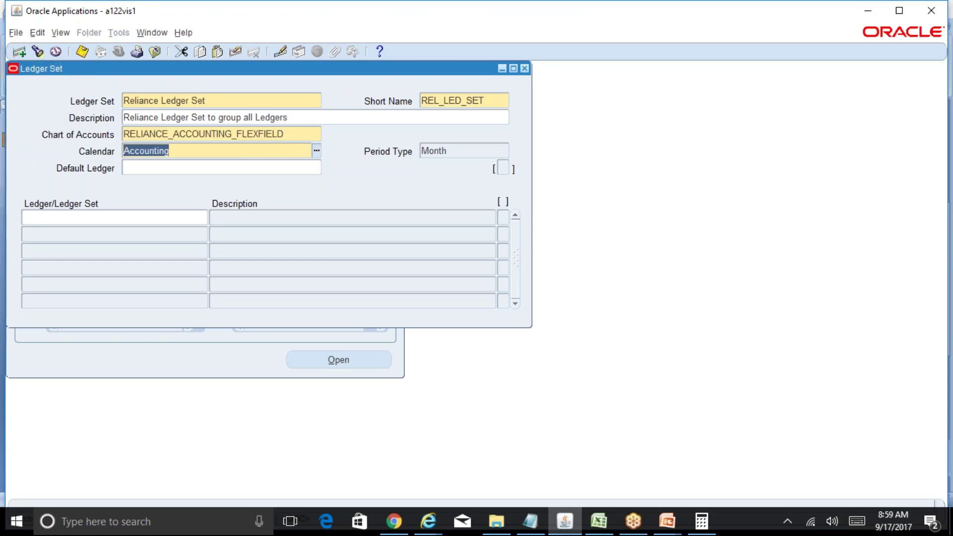
Step: Glance at the R12 Table of Contents workbook, then go back to the Oracle Ledger Set form
left_click(597, 521)
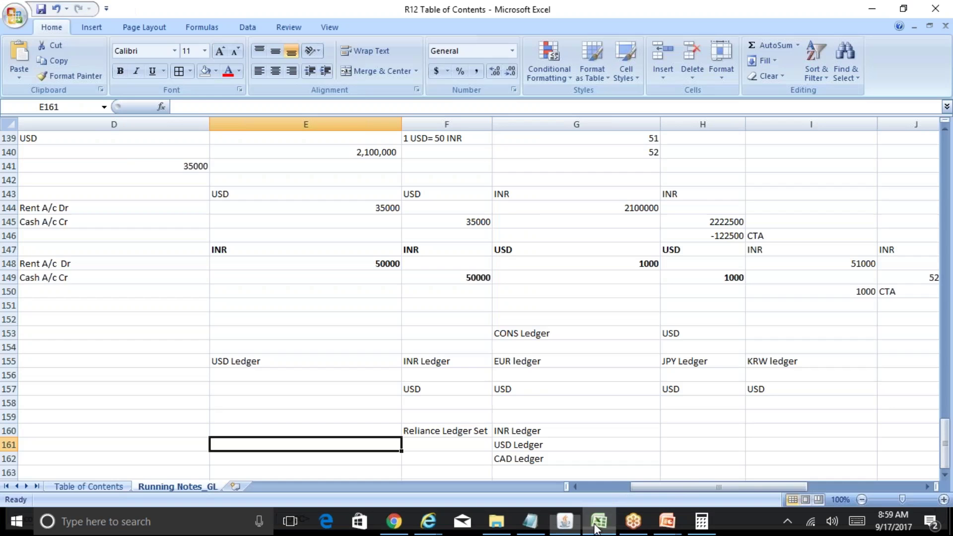
left_click(563, 522)
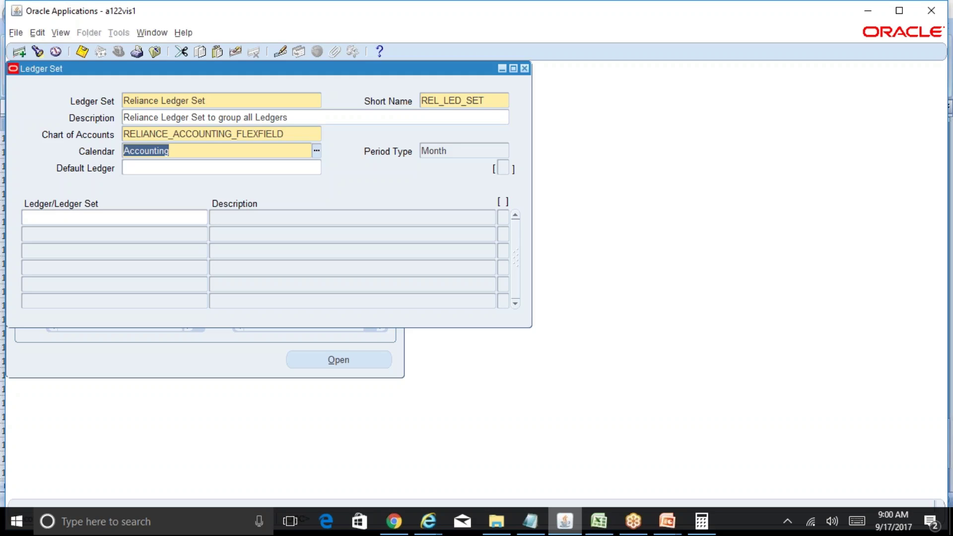
Step: View the Reliance Group Structure slide, then switch to the R12 Table of Contents running notes
left_click(656, 512)
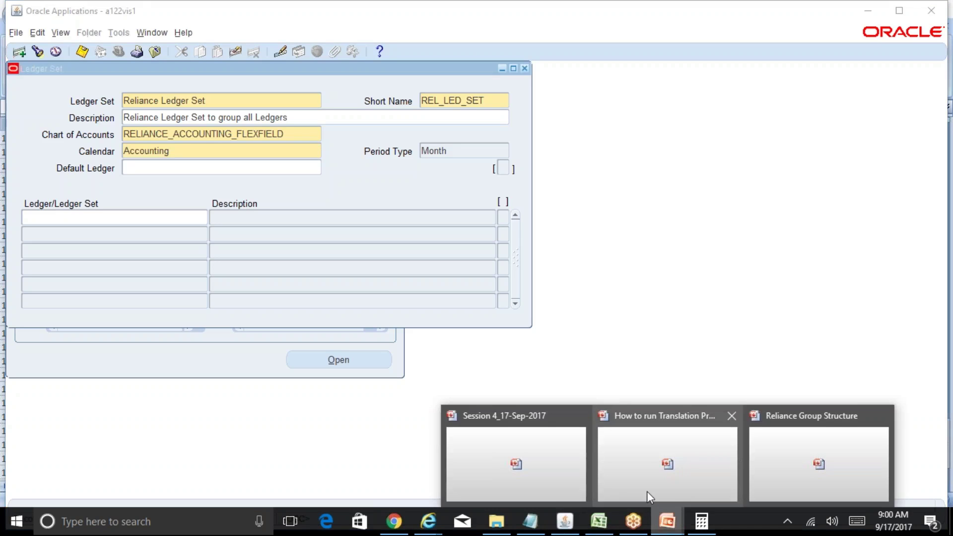
left_click(784, 477)
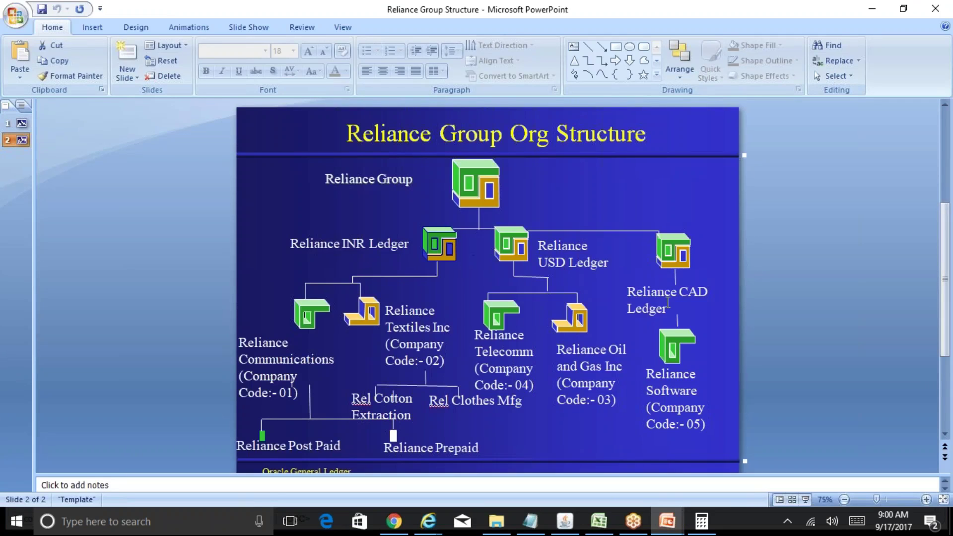
left_click(604, 524)
left_click(550, 417)
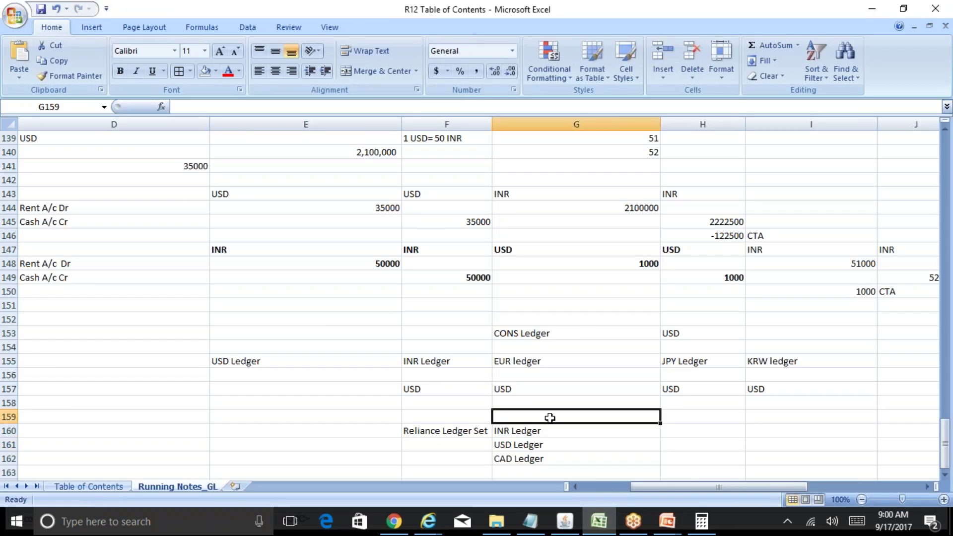
Step: In D155:D157 note 'COA Same', 'Calendar is also Same' and 'Currency is different'
key("Up")
key("Up")
key("Up")
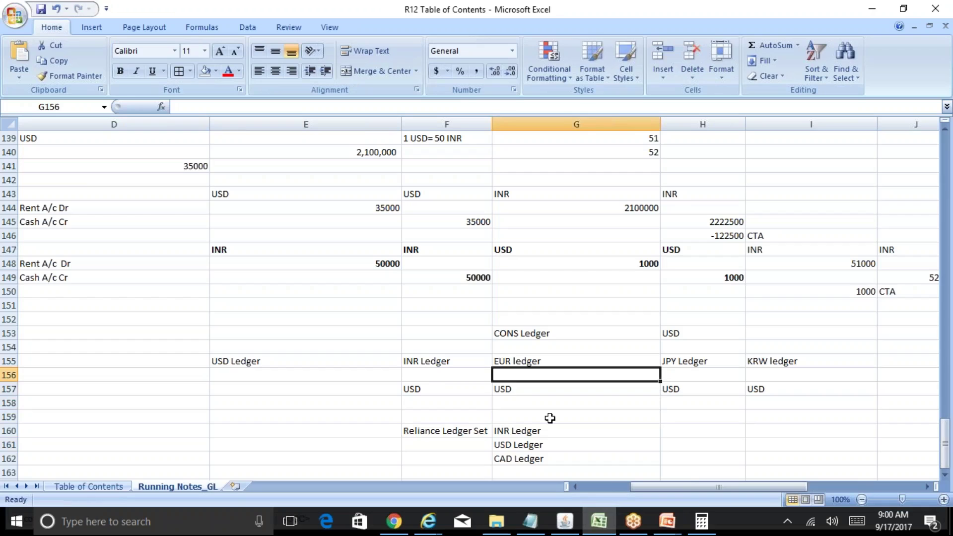
key("Up")
key("Left")
key("Down")
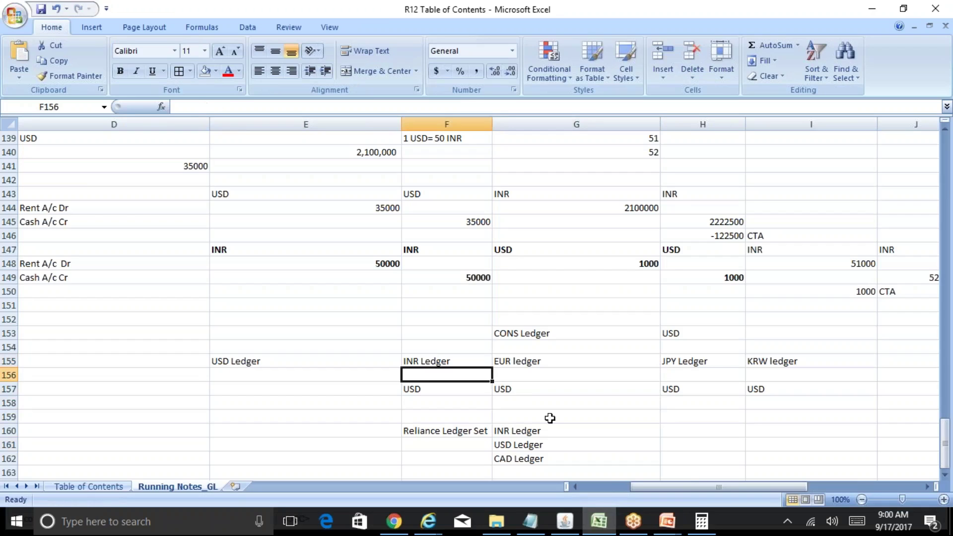
key("Left")
key("Left")
key("Up")
type("COA ")
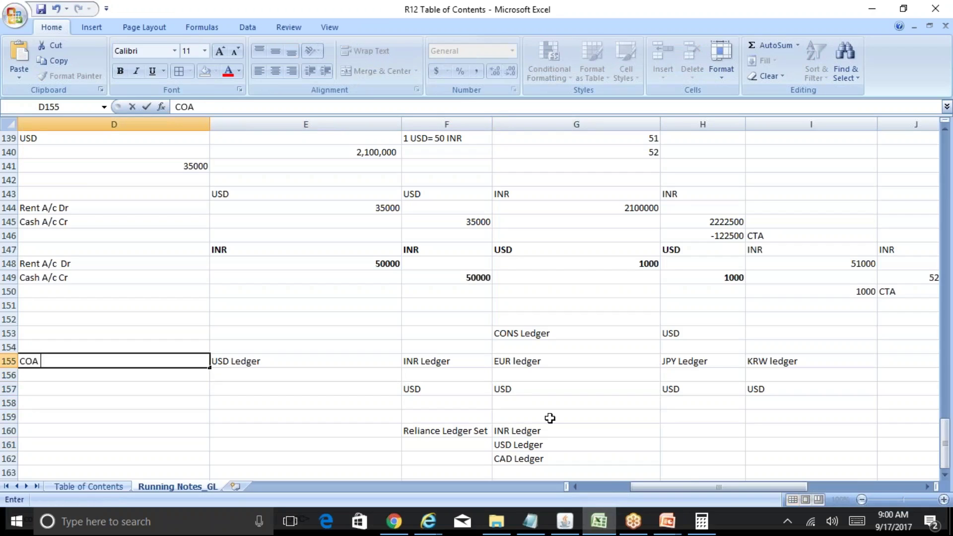
type("Same")
key("Return")
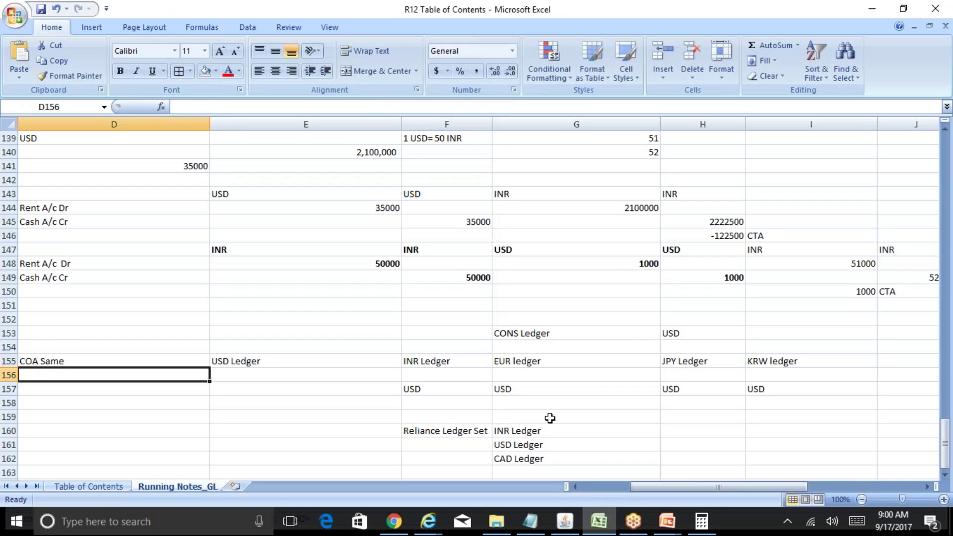
type("Calendar is al")
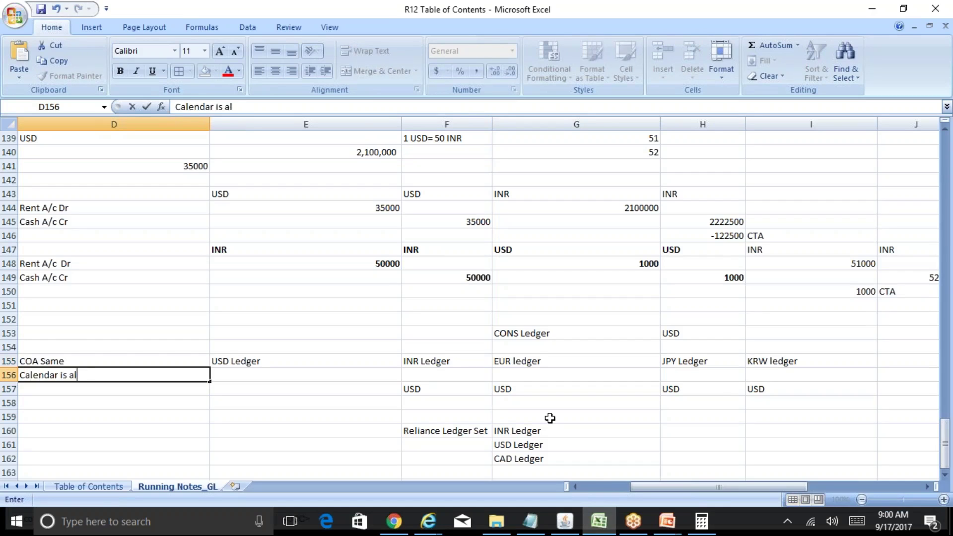
type("so Same")
key("Return")
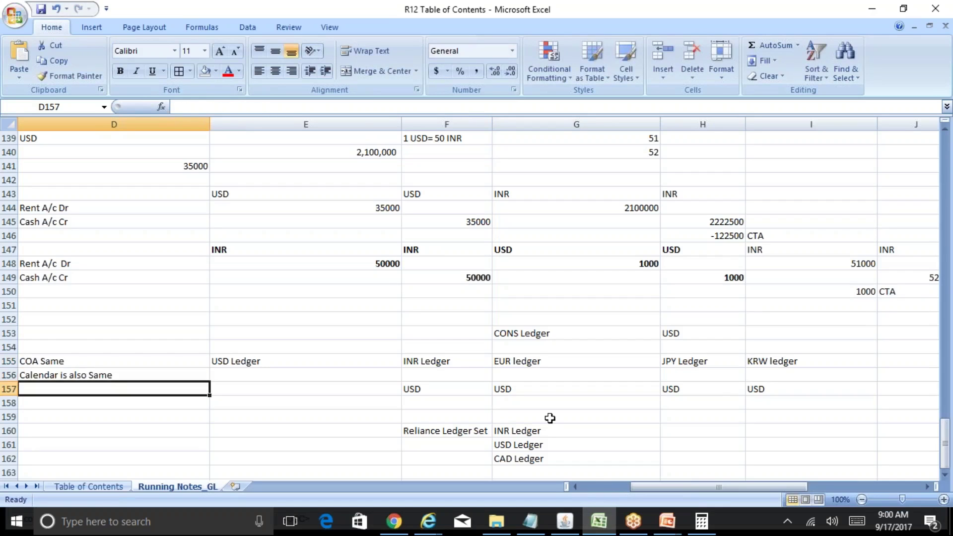
type("Currency is ")
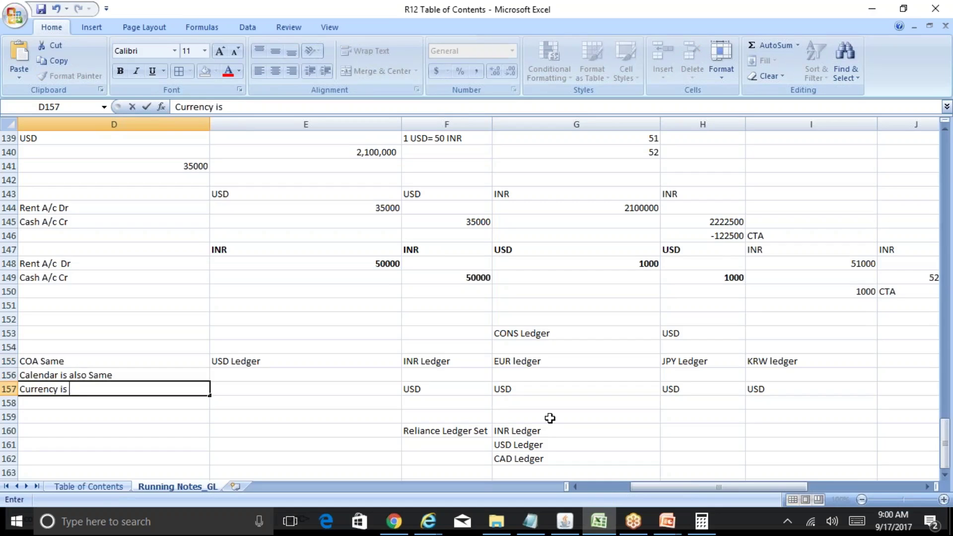
type("different")
key("Return")
Step: Review the new notes along row 156 and select the calendar note in D156
key("Up")
key("Up")
key("Up")
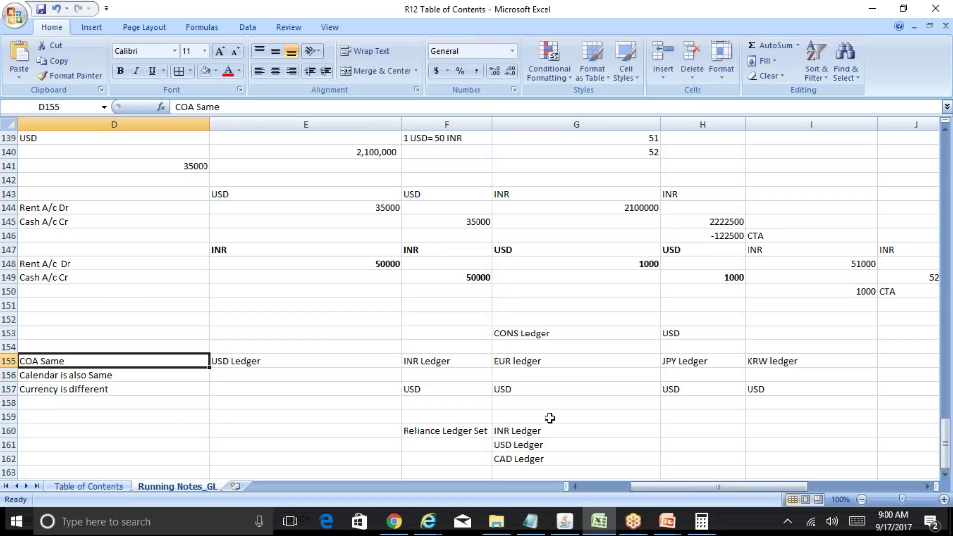
key("Down")
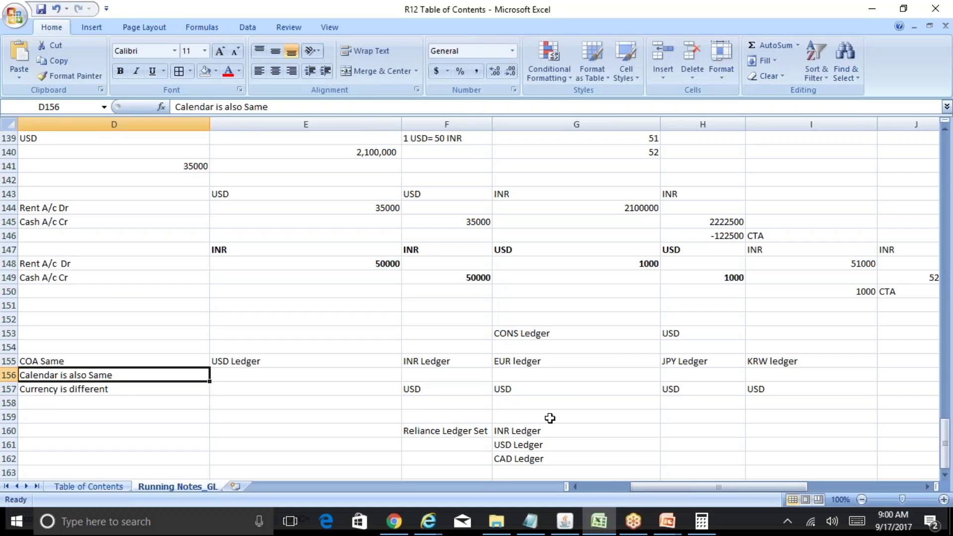
key("Right")
key("Right")
key("Right")
key("Right")
key("Right")
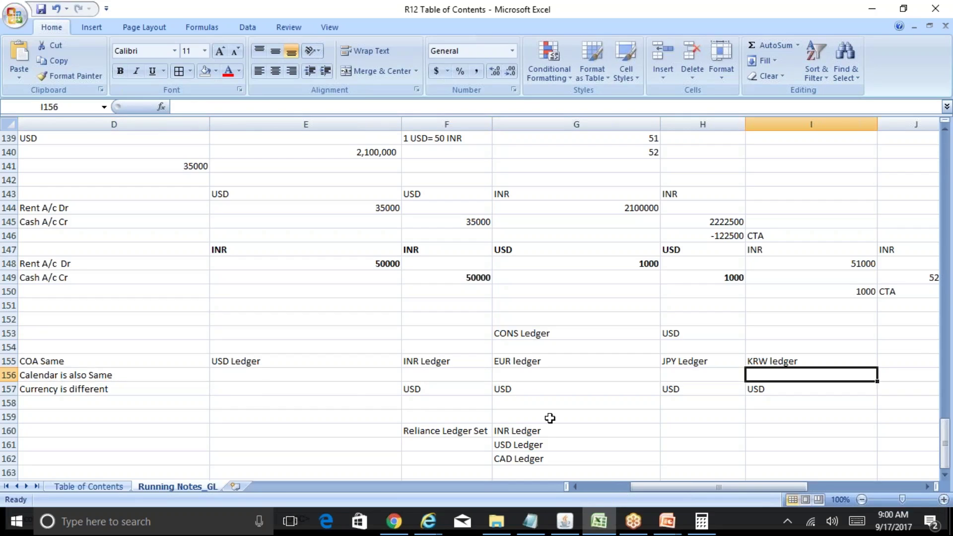
key("Left")
key("Left")
key("Left")
key("Left")
key("Left")
key("Left")
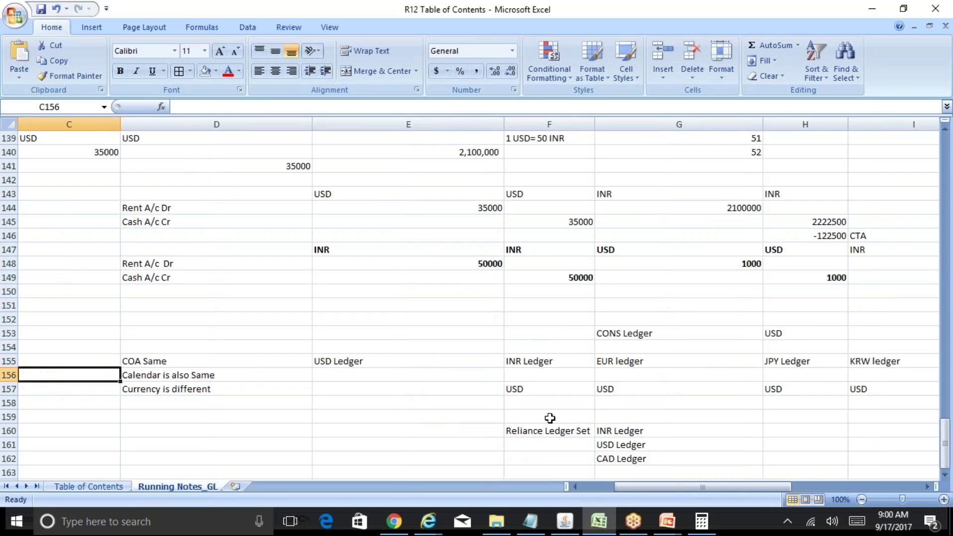
key("Right")
key("Right")
key("Right")
key("Right")
key("Right")
key("Right")
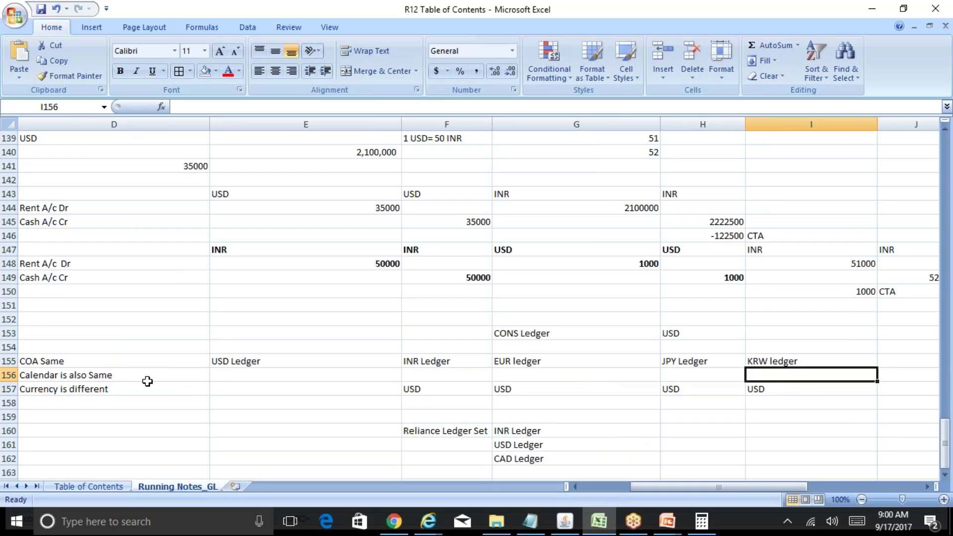
left_click(120, 377)
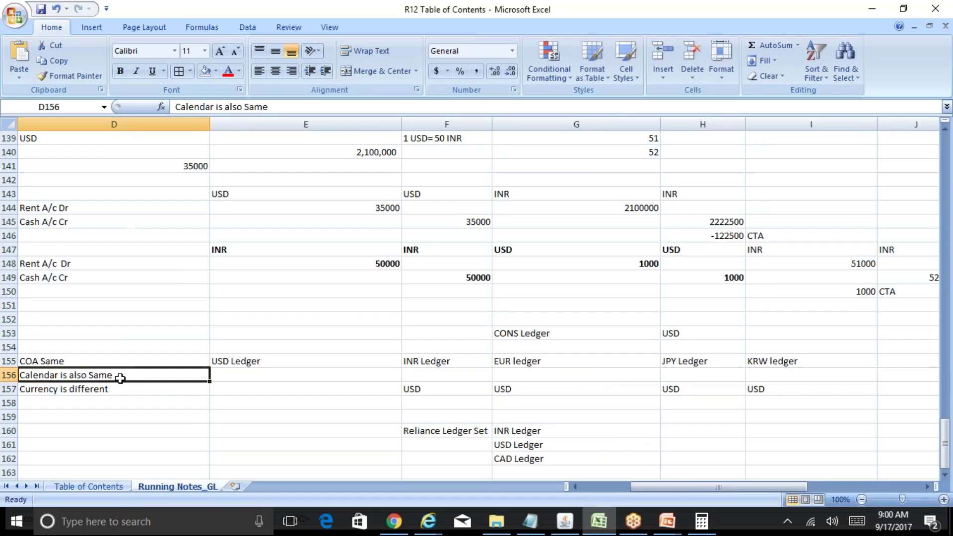
left_click(128, 391)
Step: Clear the Reliance Ledger Set notes block F160:G163 on the running notes sheet
left_click_drag(412, 427, 542, 475)
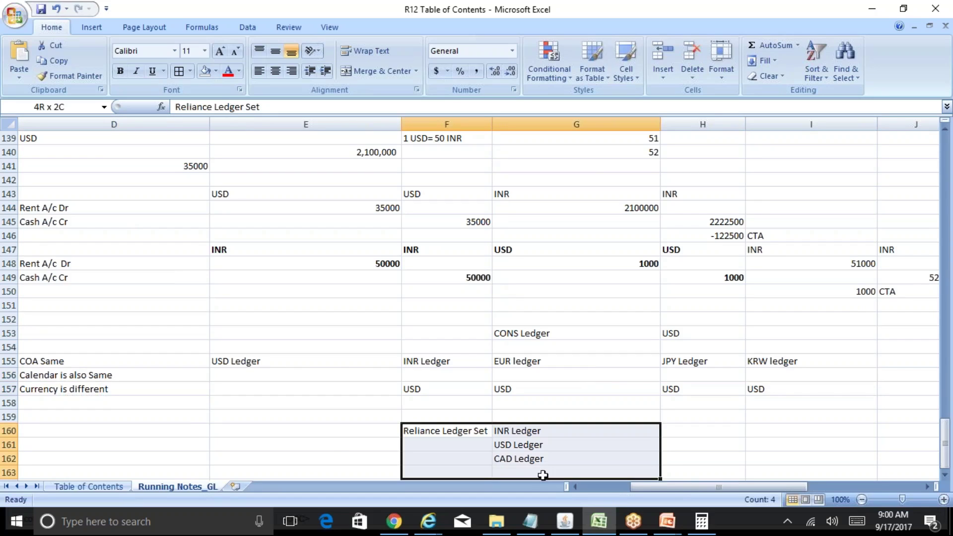
key("Delete")
key("Up")
key("Up")
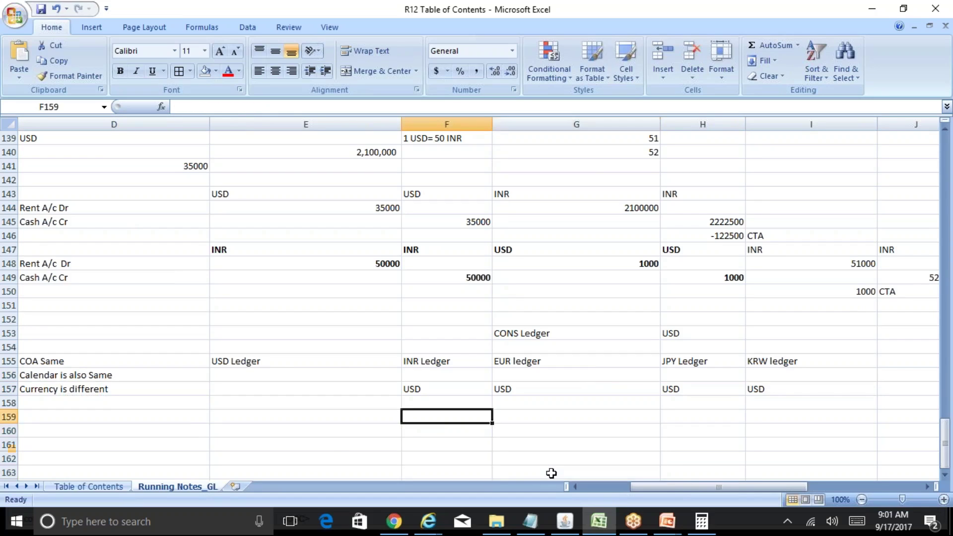
key("Down")
Step: Bold Manage Ledger Sets on the Table of Contents sheet, then return to Running Notes_GL
left_click(117, 486)
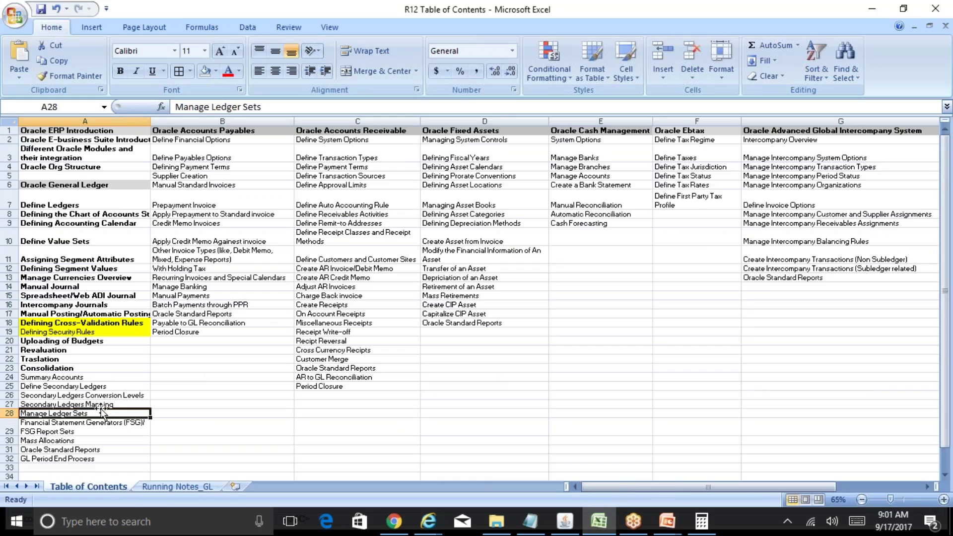
key("ctrl+b")
key("Up")
key("Up")
key("Up")
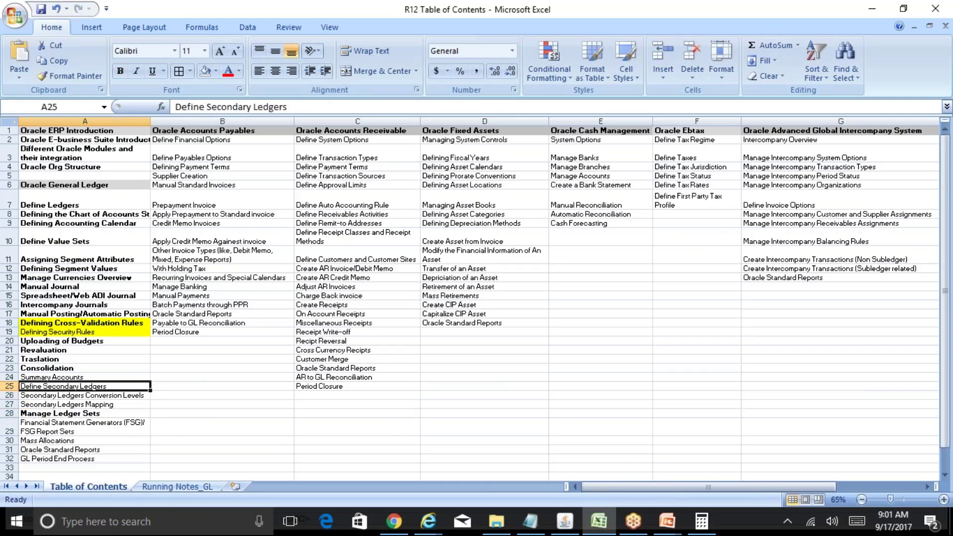
left_click(192, 485)
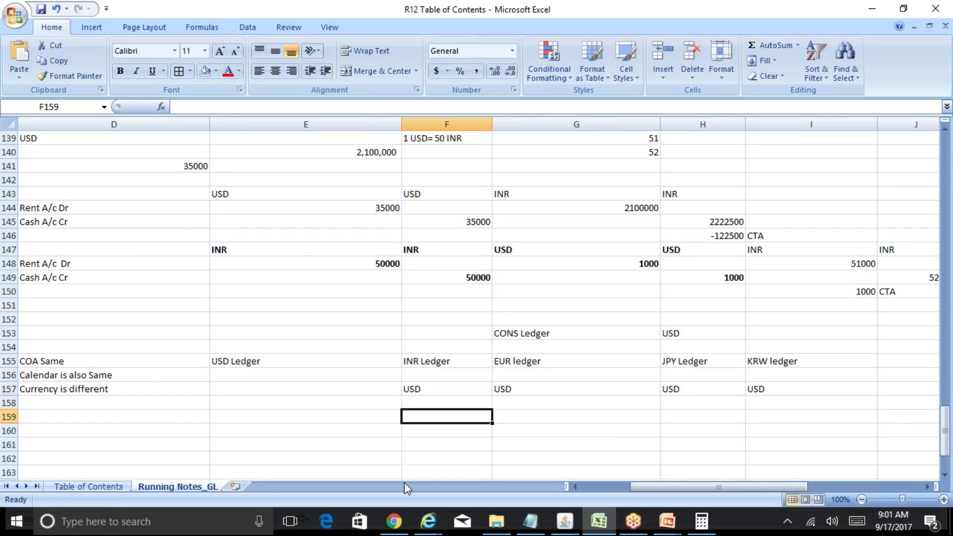
Step: Label F159:H159 as INR Secondary, EUR Secondary and JPY Secondary
type("INR Seconda")
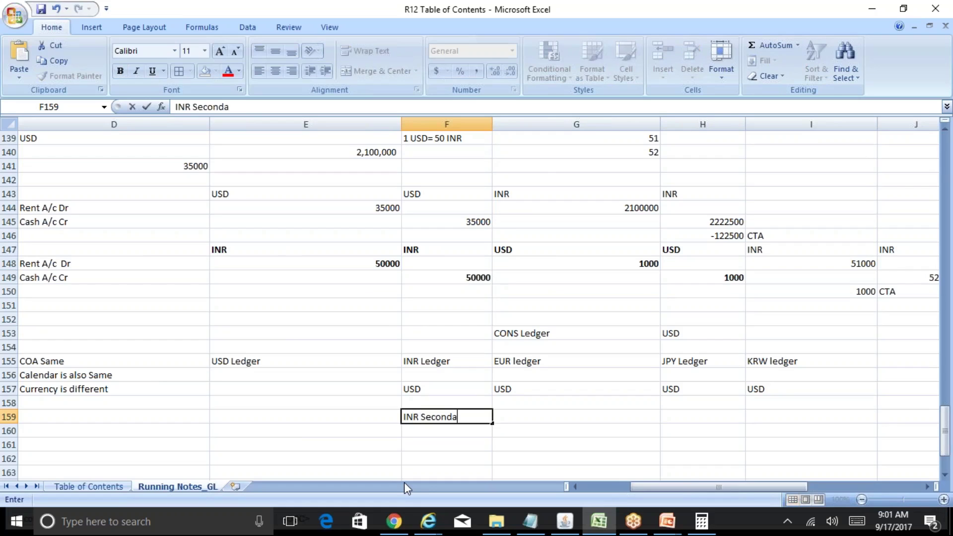
type("ry")
key("Tab")
type("EUR Se")
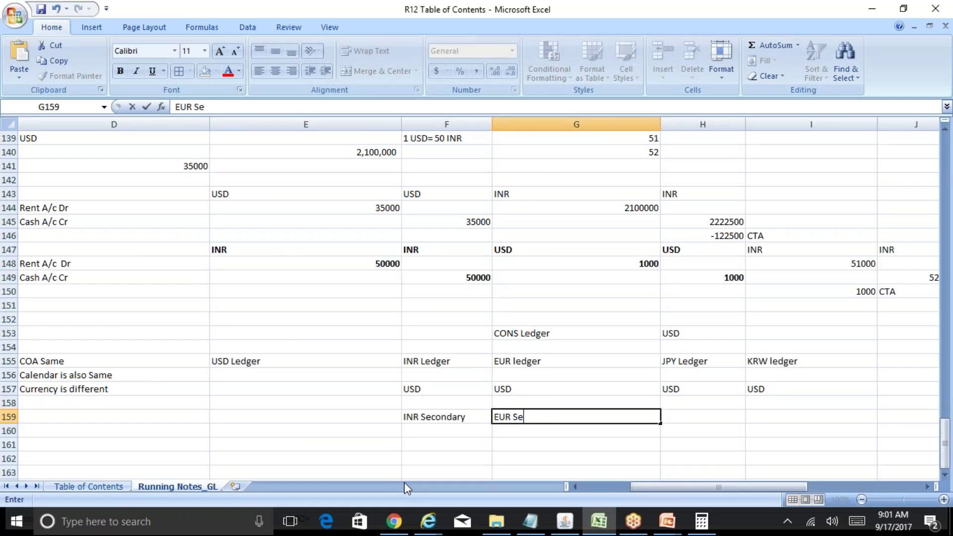
type("condary")
key("Tab")
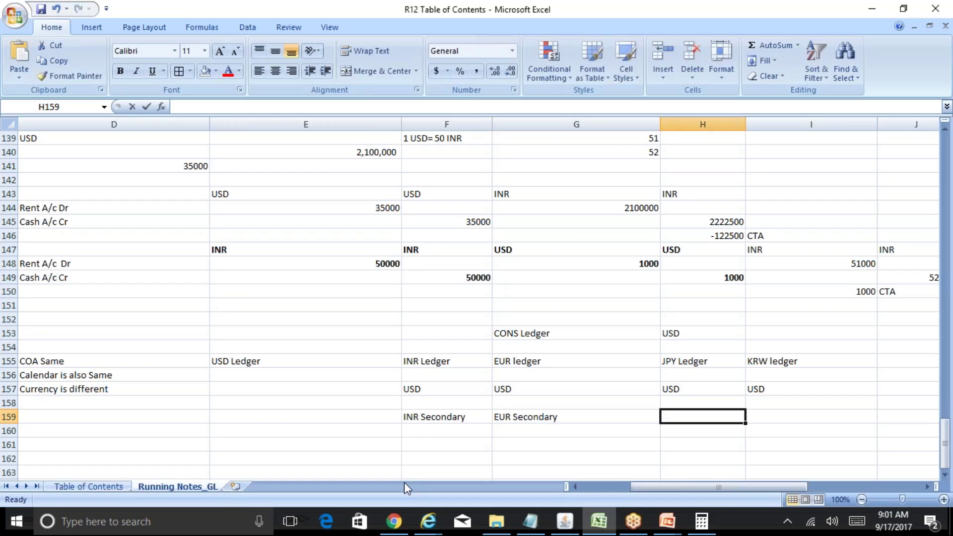
type("JPY SEcondary")
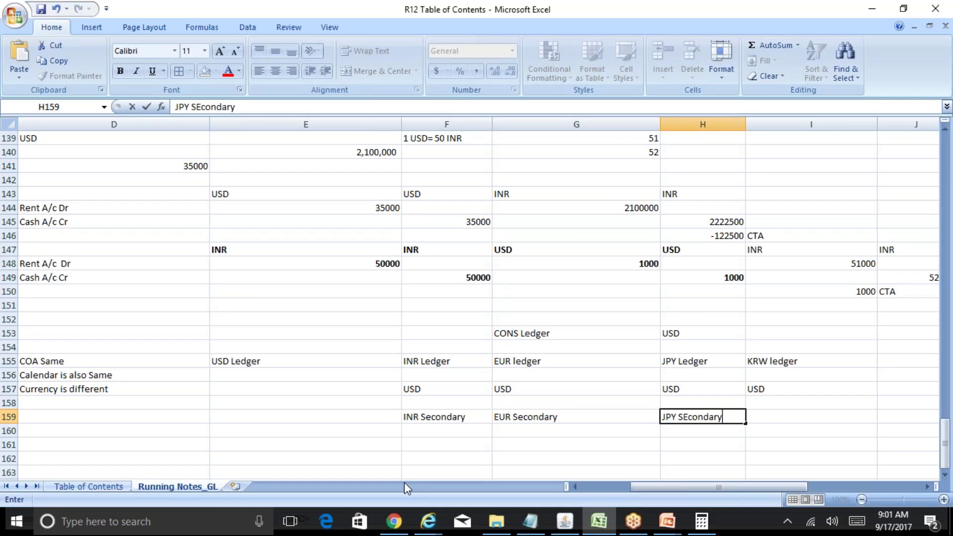
key("Return")
Step: Under INR Secondary, note 'Calendar is local cal' with currency INR below
key("Left")
key("Left")
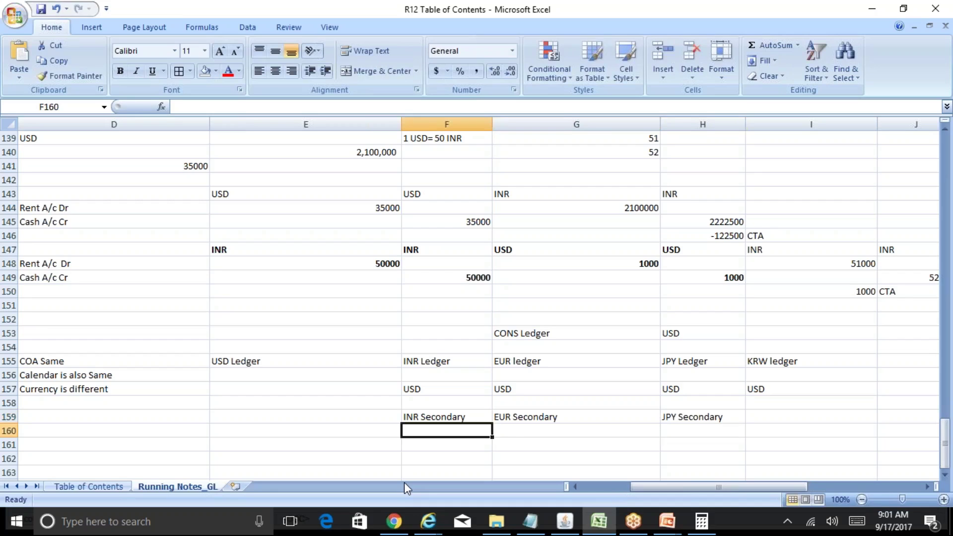
type("Calendar i")
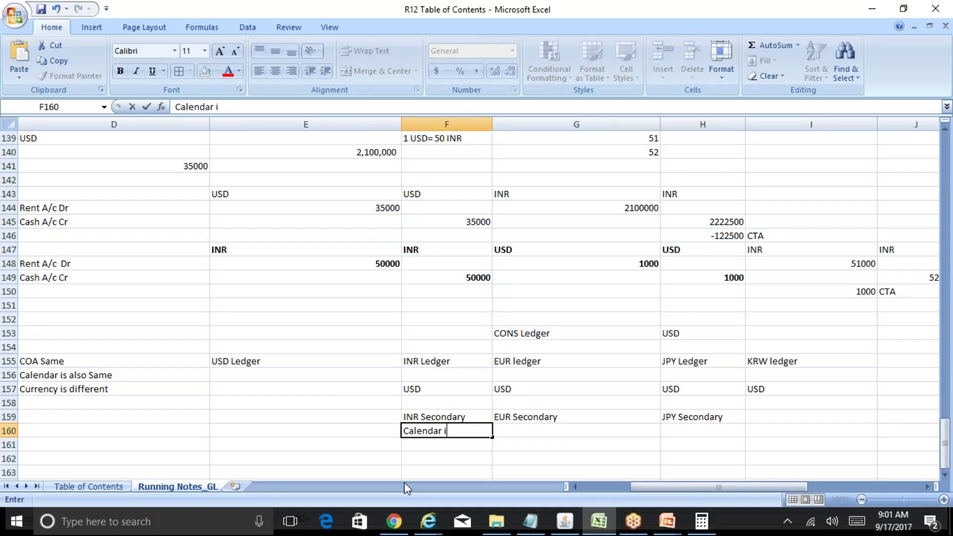
type("s local cal")
key("Return")
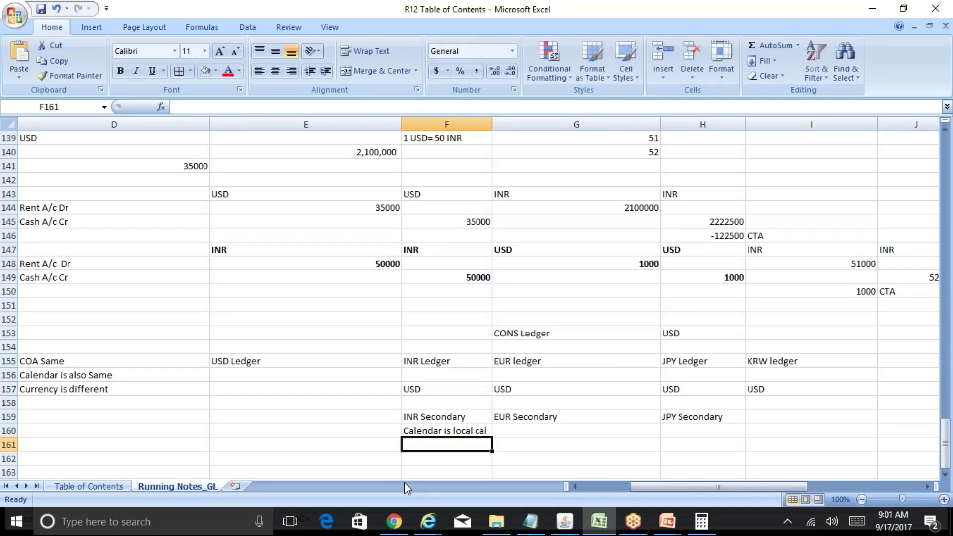
type("INR")
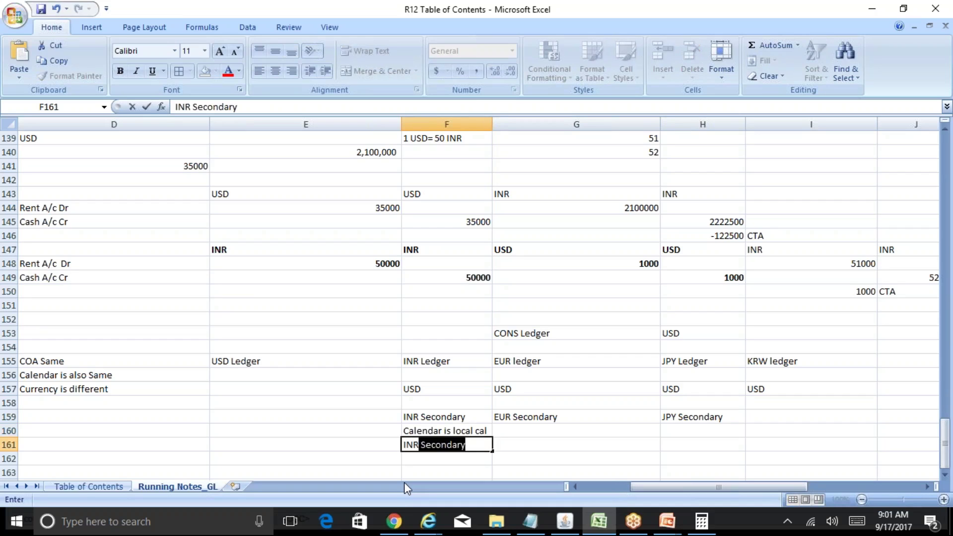
key("BackSpace")
key("Up")
key("Up")
Step: Under EUR Secondary, note 'Calendar is local' with currency EUR below
key("Right")
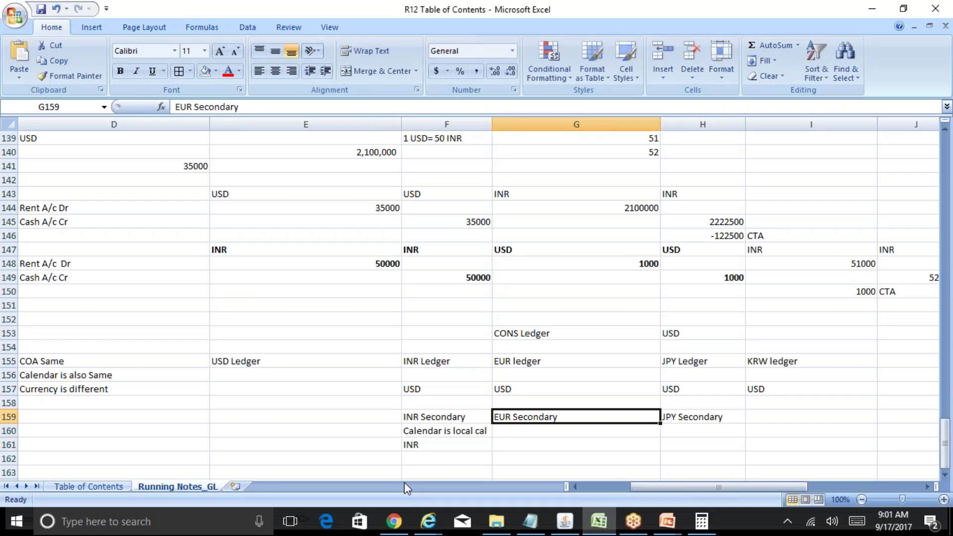
key("Down")
type("Calenadr")
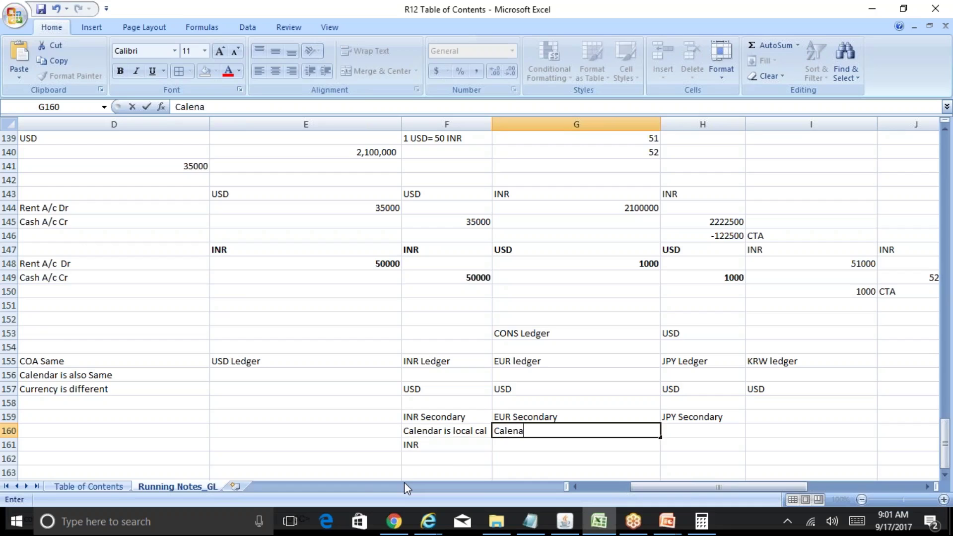
key("BackSpace")
key("BackSpace")
type("dar is local")
key("Return")
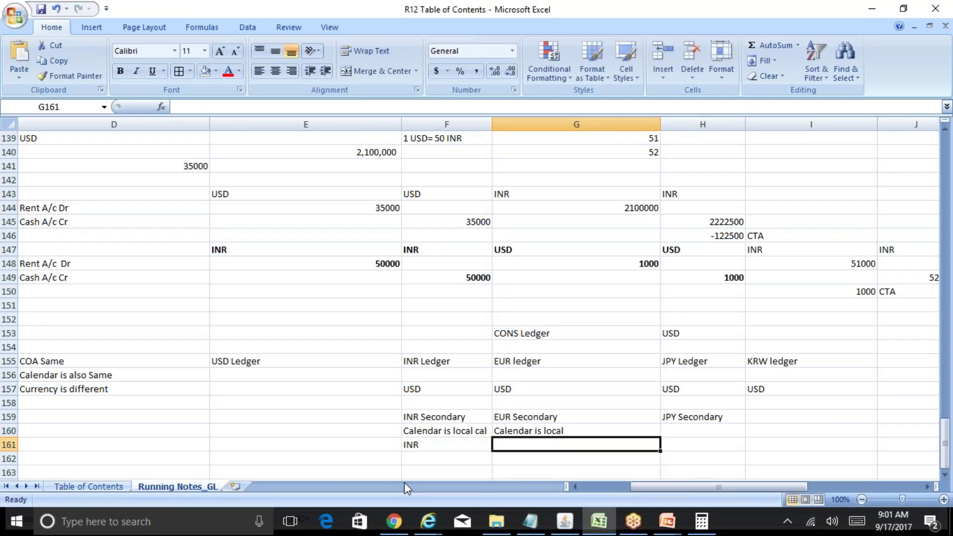
type("EUR")
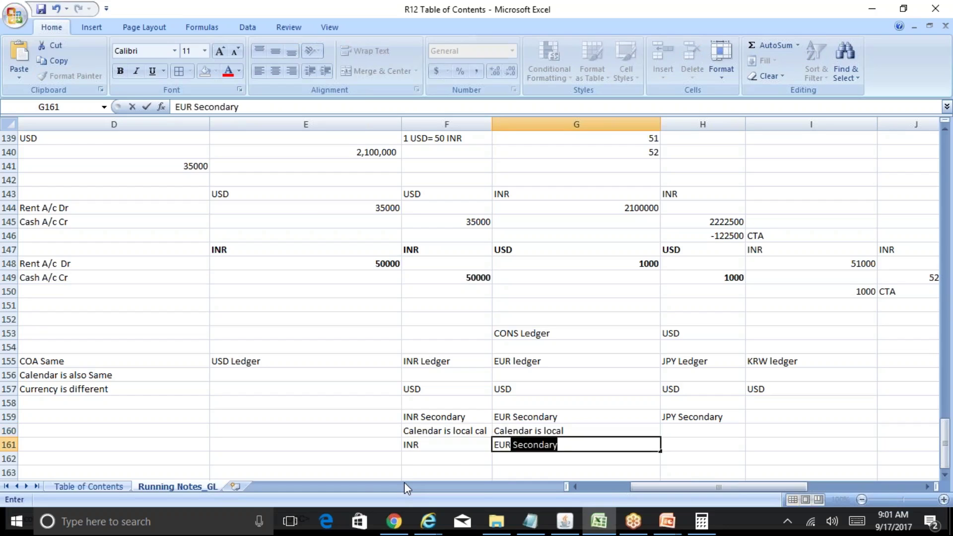
key("BackSpace")
key("Return")
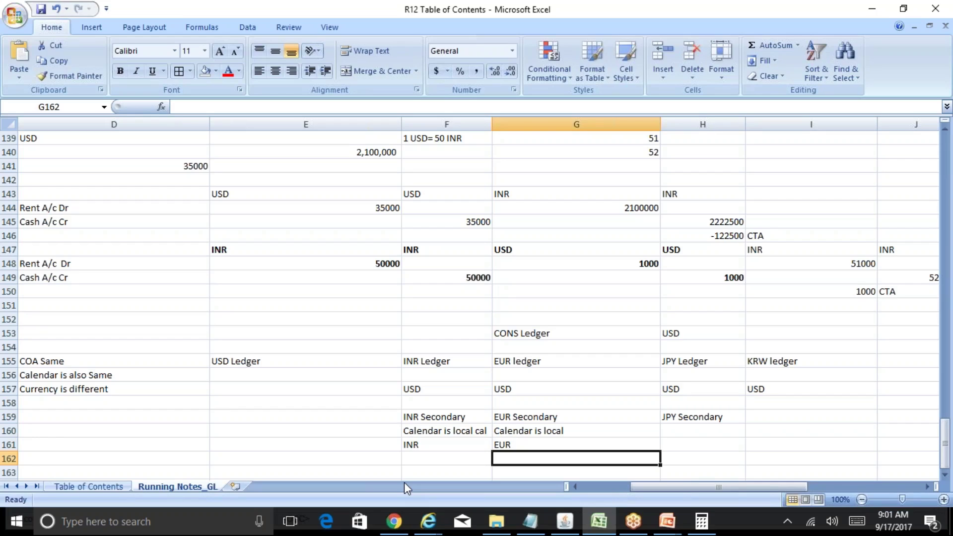
key("Up")
key("Up")
key("Up")
key("Up")
key("Up")
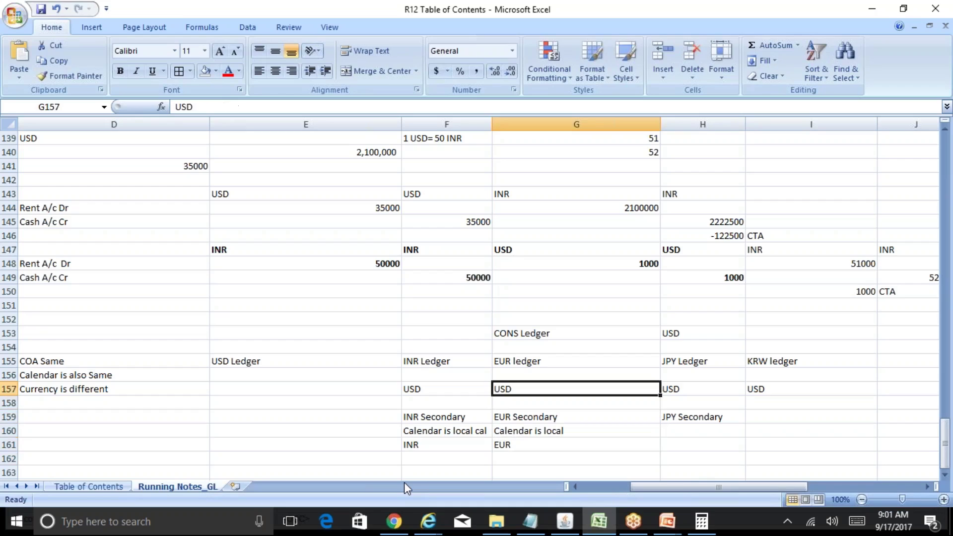
key("Down")
key("Down")
key("Down")
key("Down")
key("Left")
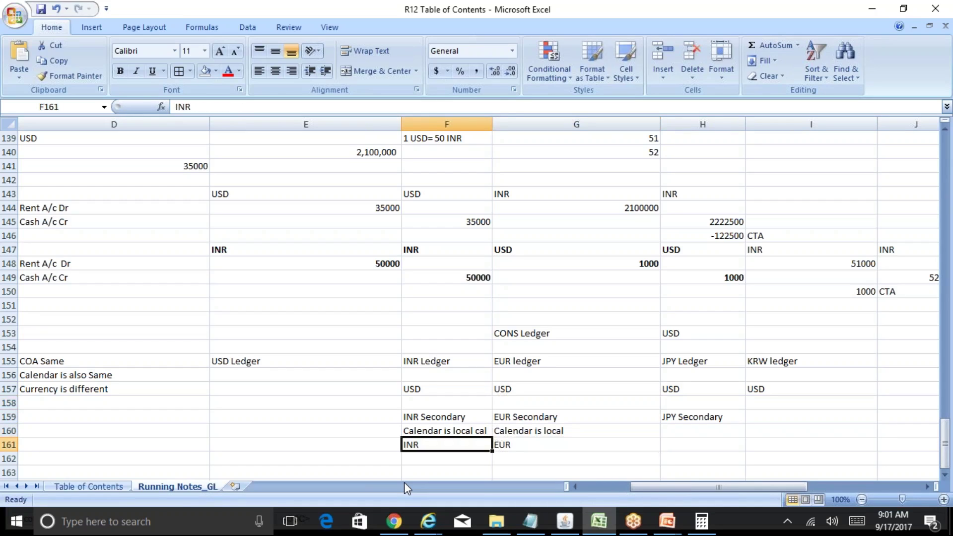
key("Up")
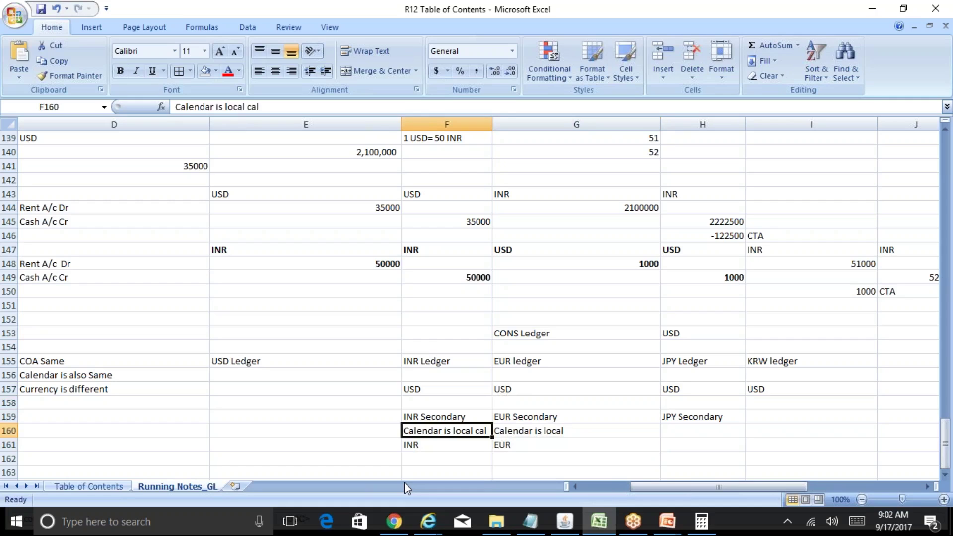
key("Up")
key("Up")
key("Up")
key("Up")
key("Down")
key("Down")
key("Down")
key("Down")
key("Up")
key("Up")
key("Up")
key("Up")
key("Up")
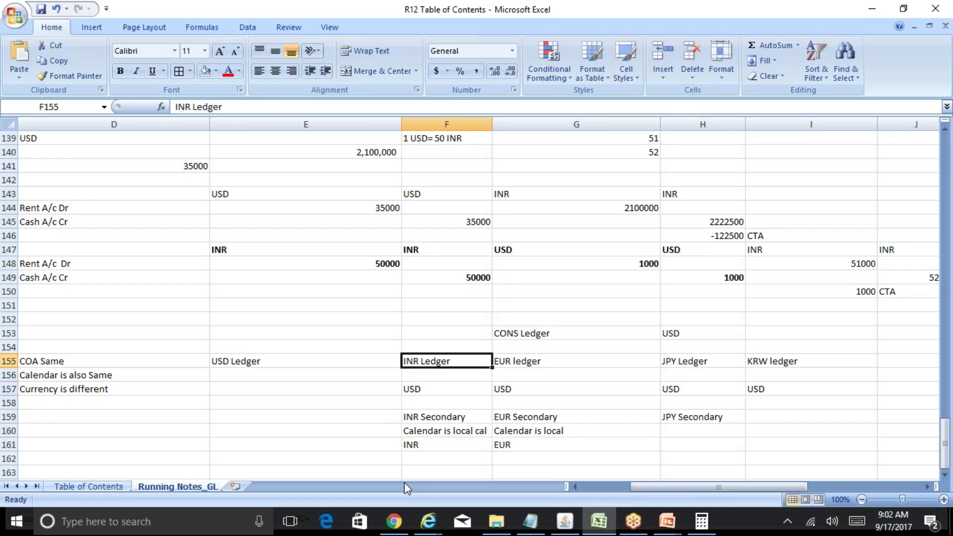
key("Right")
key("Right")
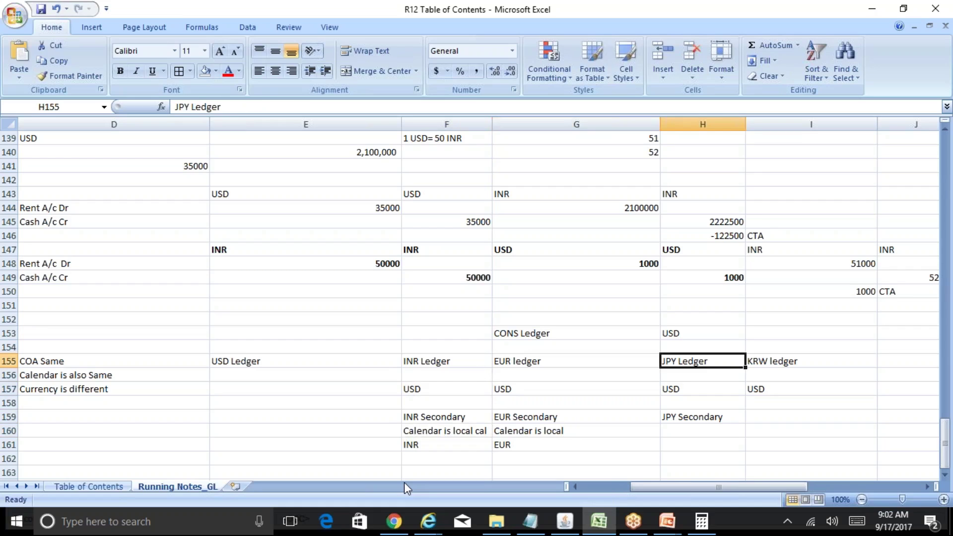
key("Right")
key("Left")
key("Left")
key("Left")
key("Left")
key("Left")
key("Left")
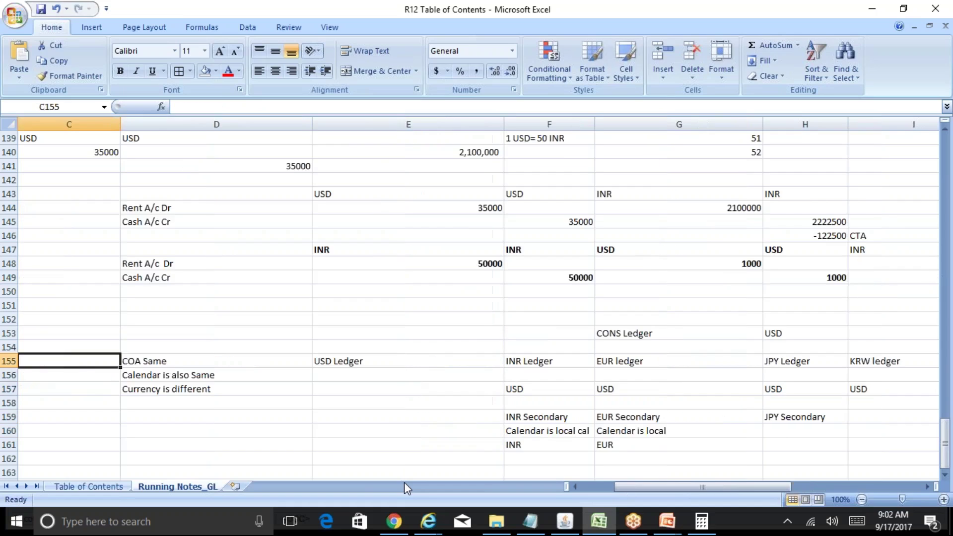
key("Right")
key("Right")
key("Right")
key("Right")
key("Right")
key("Right")
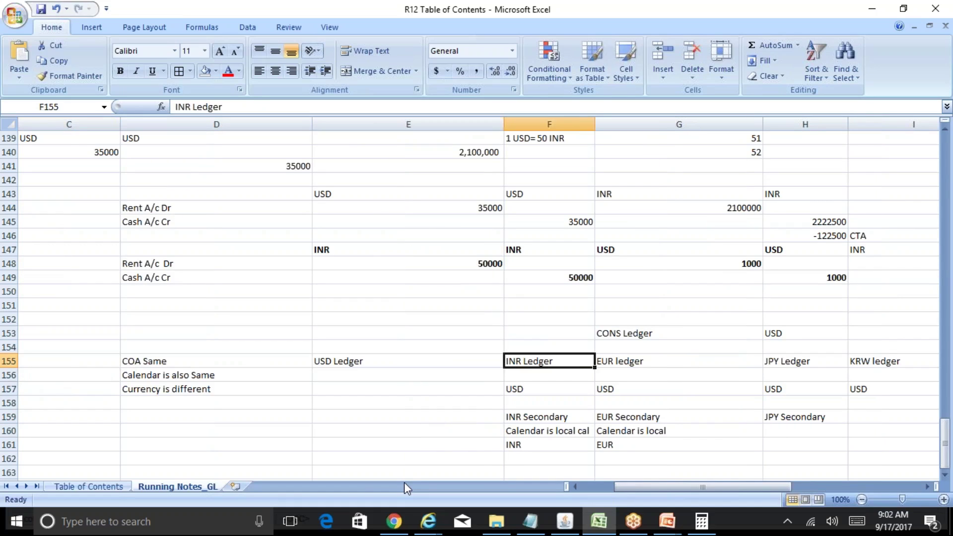
key("Left")
key("Left")
key("Left")
key("Left")
key("Left")
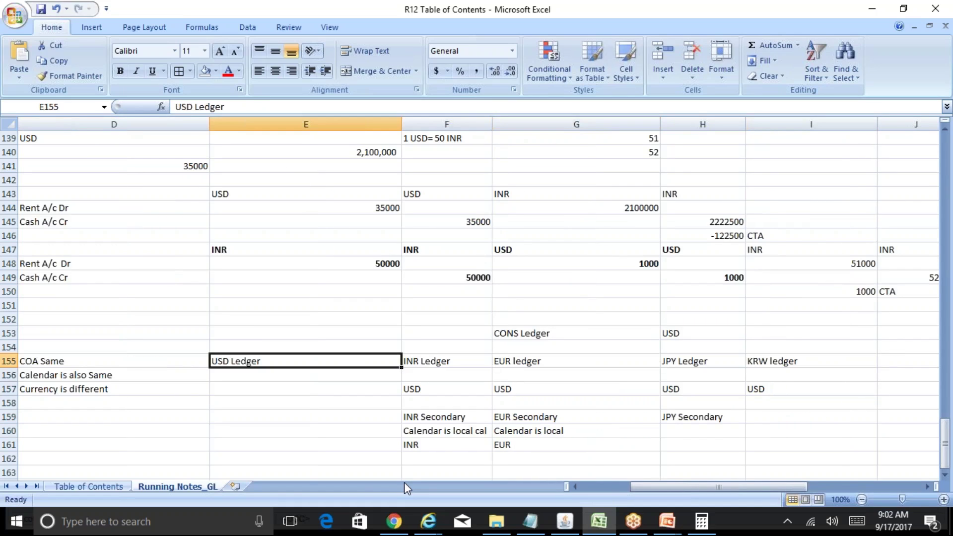
key("Right")
key("Right")
key("Right")
key("Right")
key("Right")
key("Left")
key("Left")
key("Left")
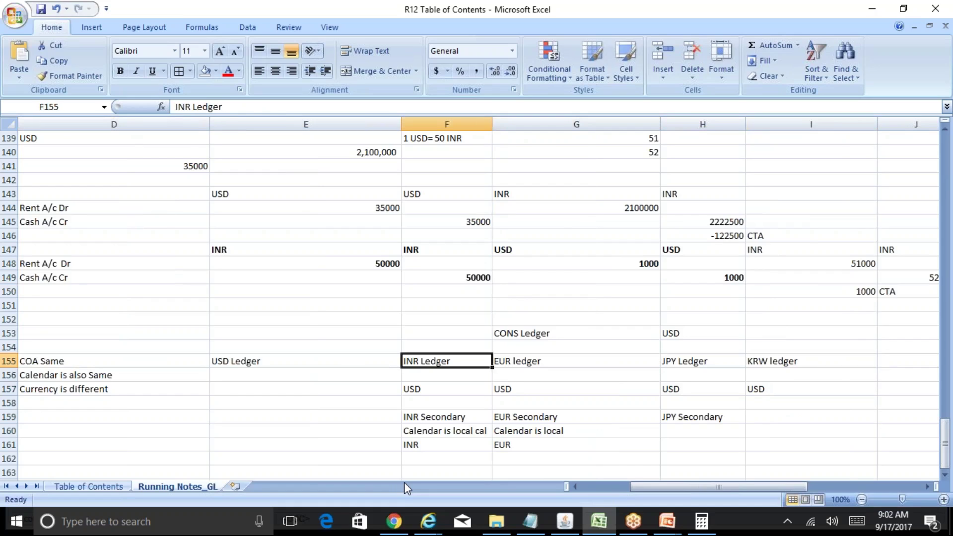
key("Down")
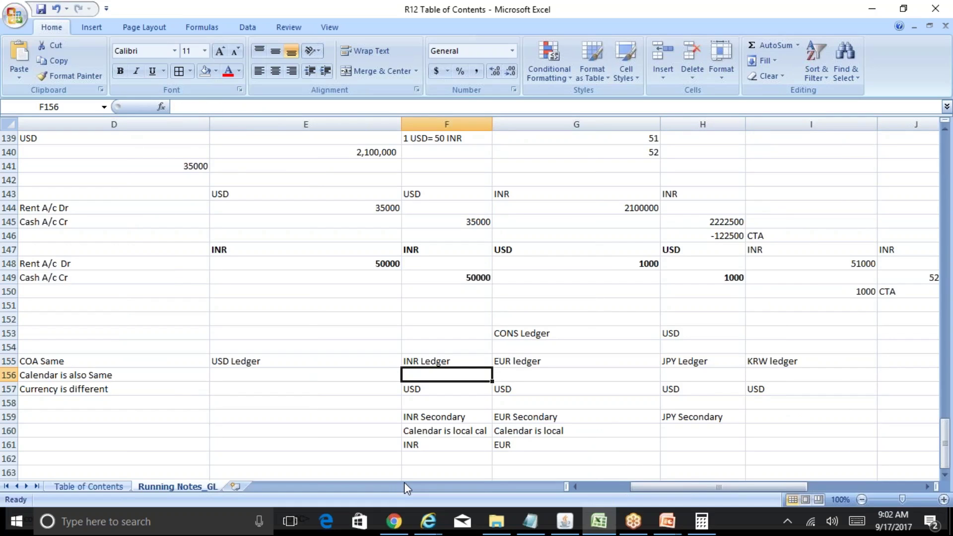
key("Up")
key("Down")
key("Down")
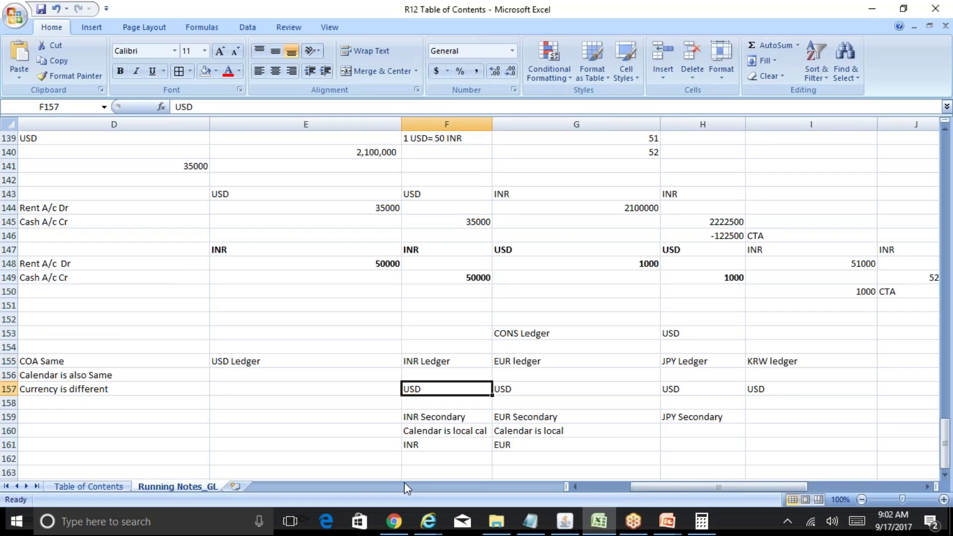
key("Right")
key("Right")
key("Up")
key("Up")
key("Up")
key("Up")
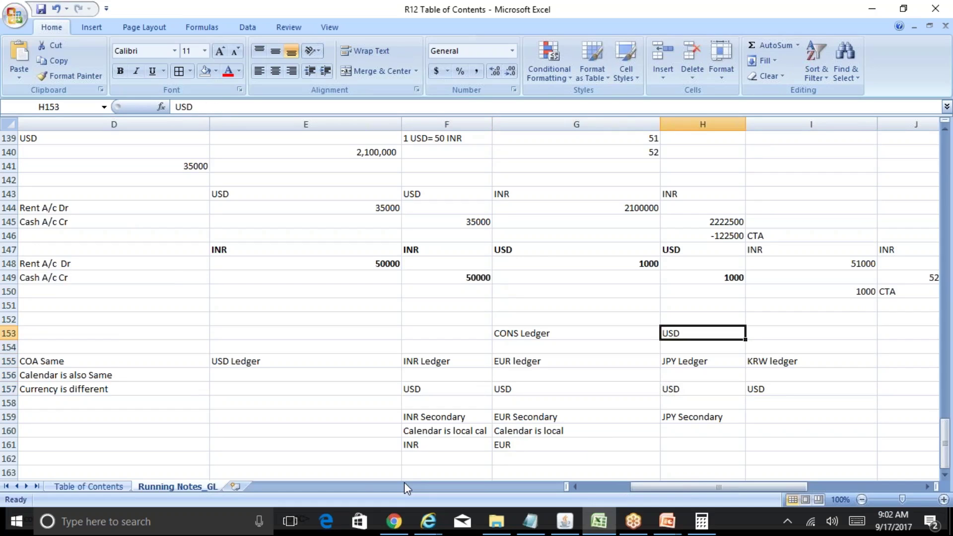
key("Left")
key("Left")
key("Down")
key("Down")
key("Down")
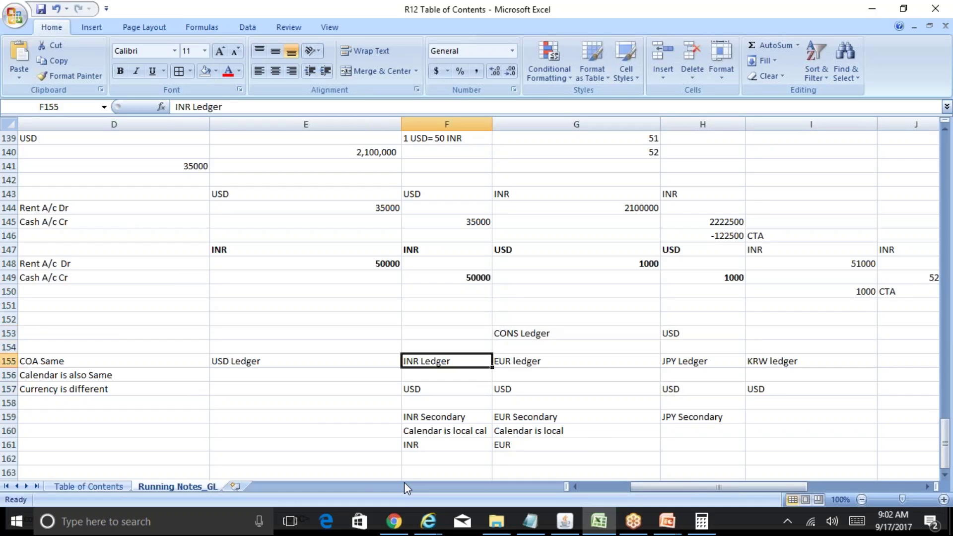
key("Down")
key("Down")
key("Down")
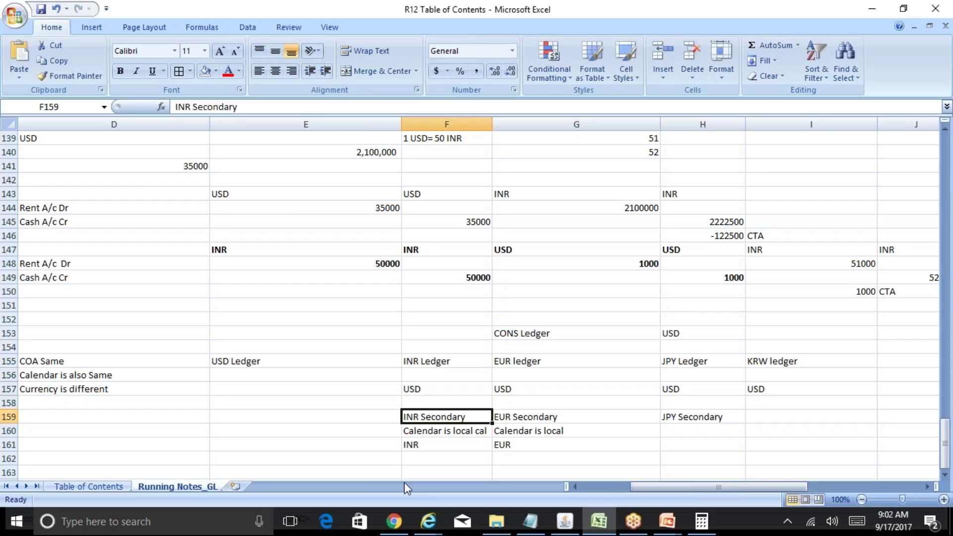
key("Down")
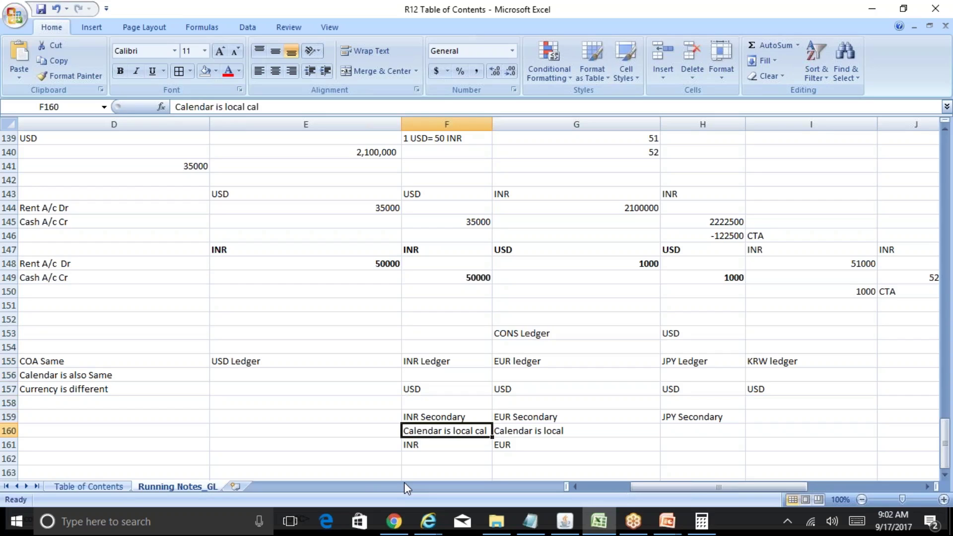
key("Down")
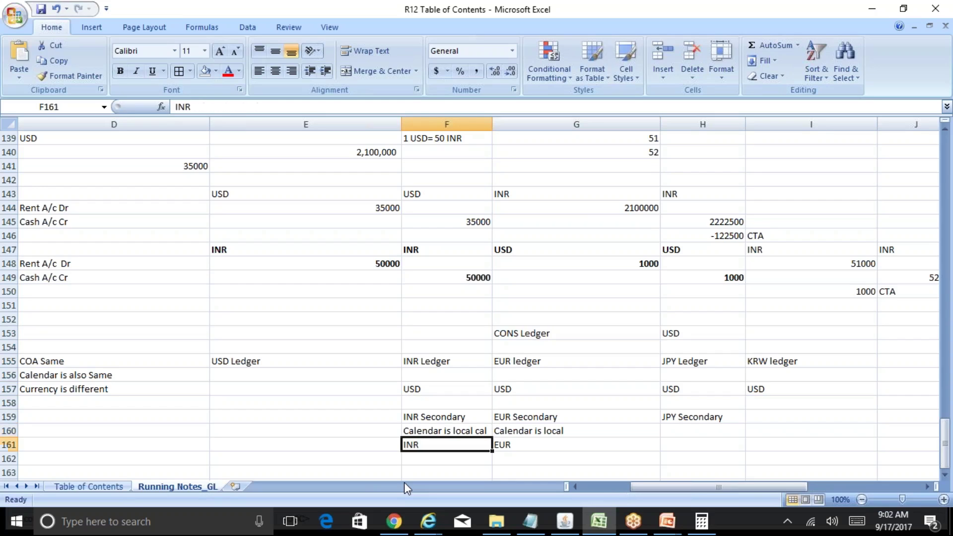
key("Up")
key("Up")
key("Up")
key("Up")
key("Up")
key("Up")
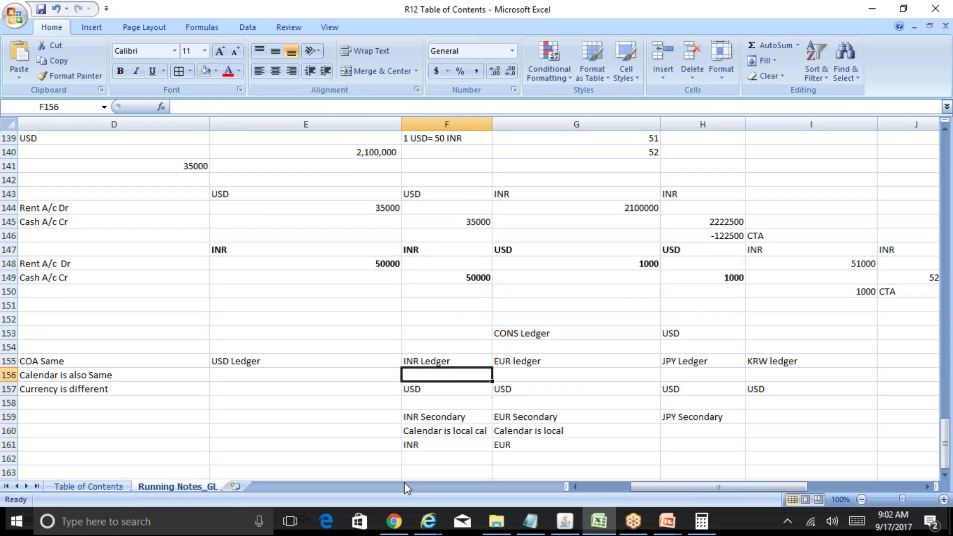
key("Down")
key("Down")
key("Down")
key("Down")
key("Down")
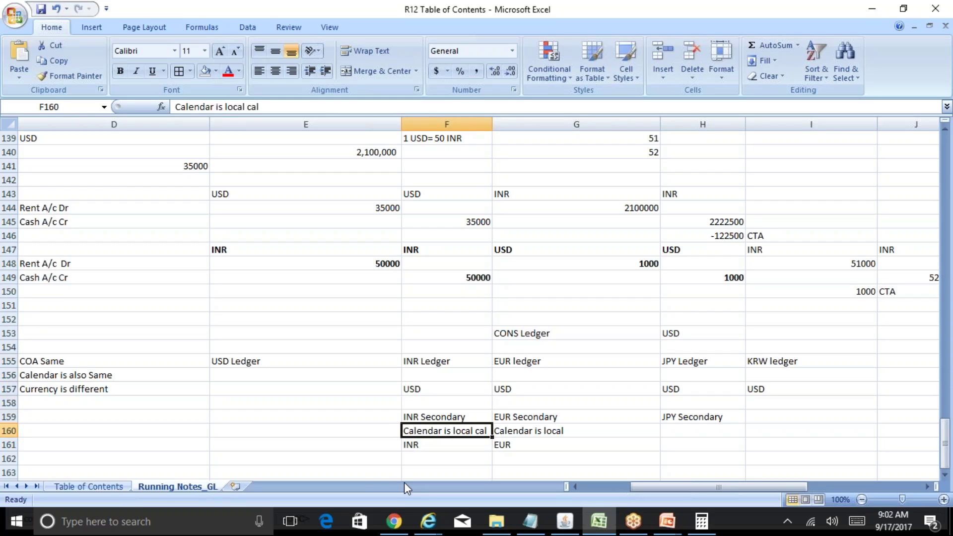
key("Up")
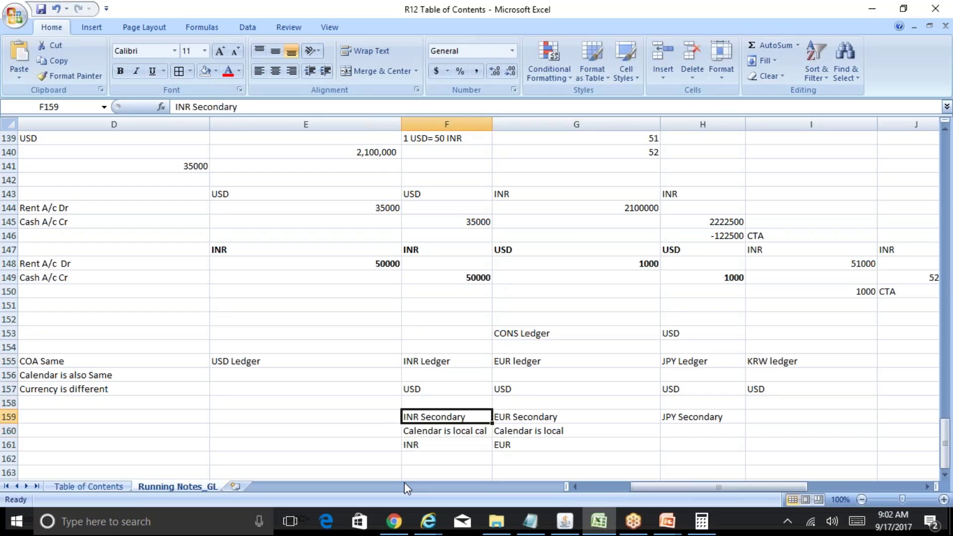
key("Up")
key("Up")
key("Up")
key("Up")
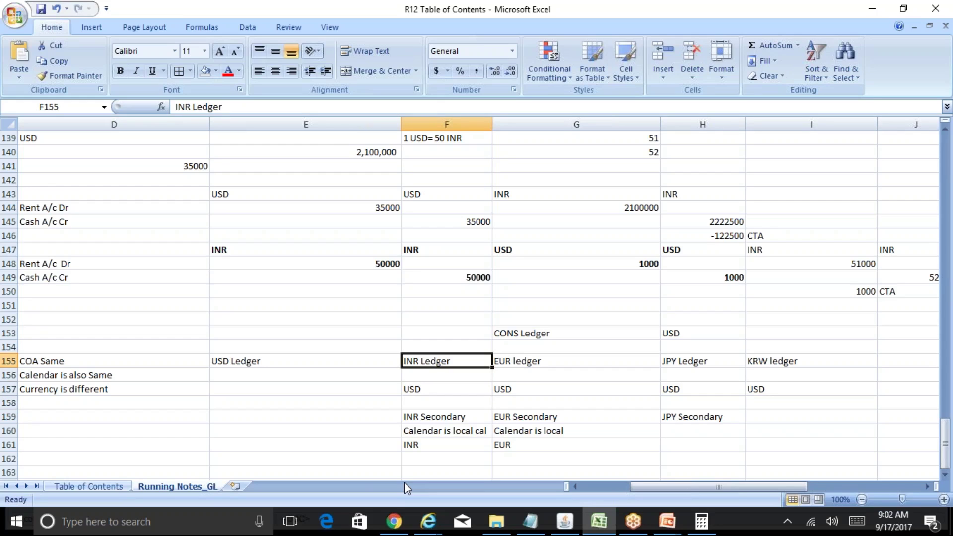
key("Down")
key("Down")
key("Down")
key("Down")
key("Down")
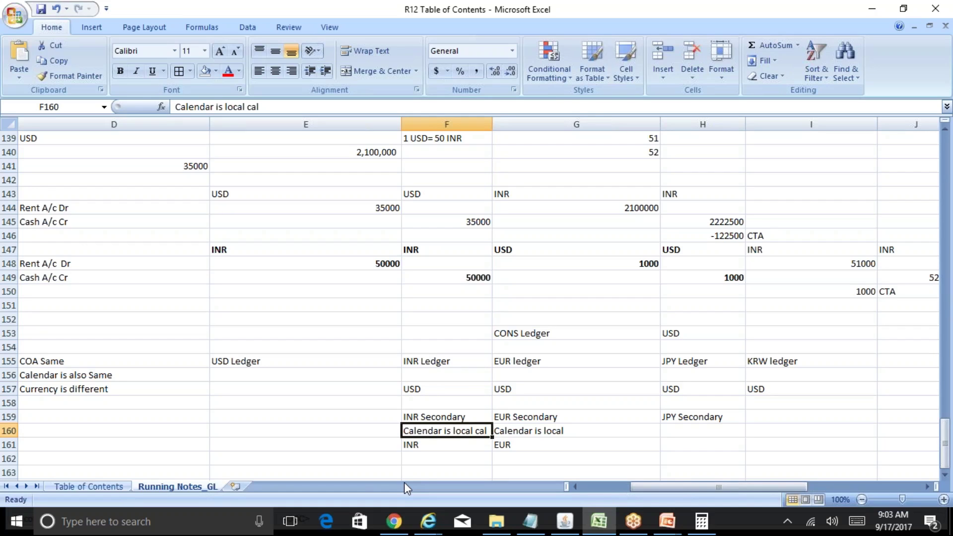
key("Up")
key("Down")
left_click(667, 526)
left_click(117, 487)
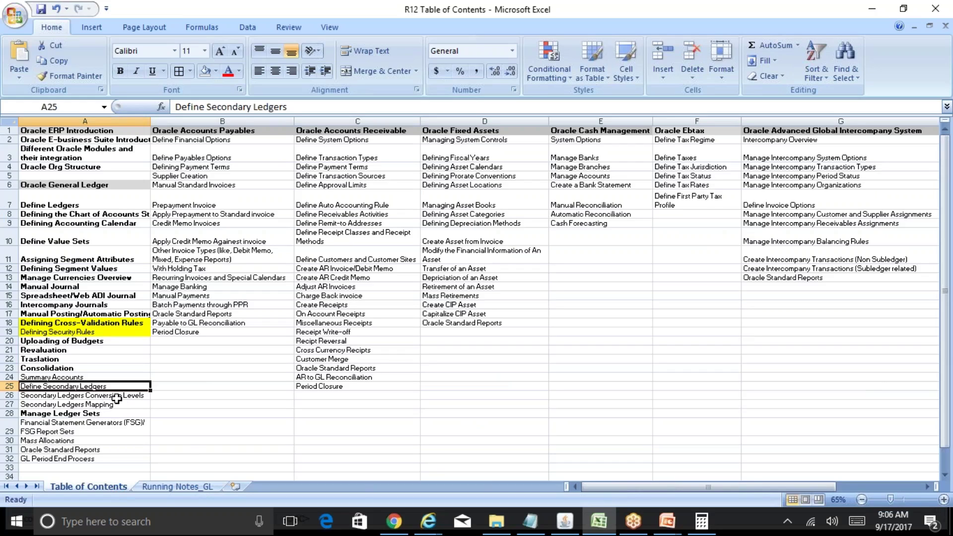
left_click(198, 487)
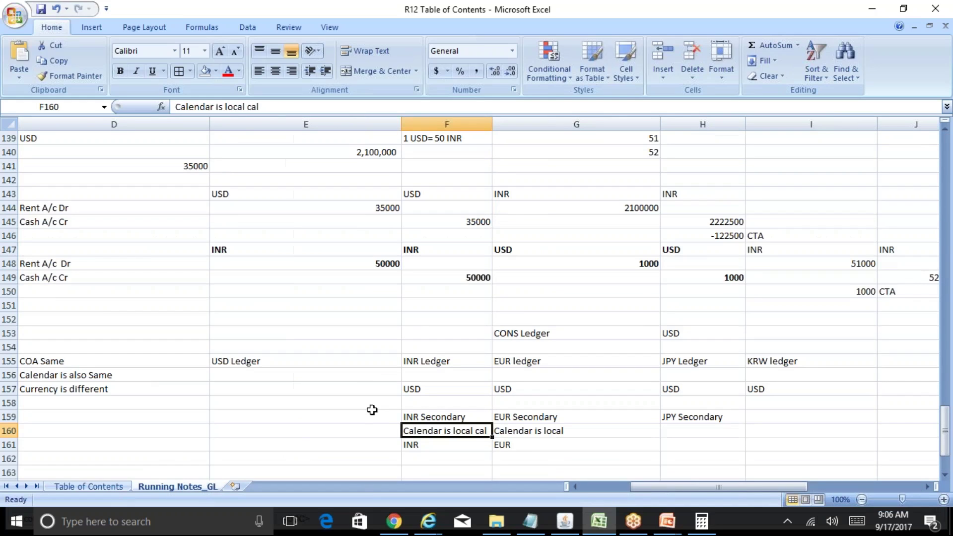
left_click(472, 362)
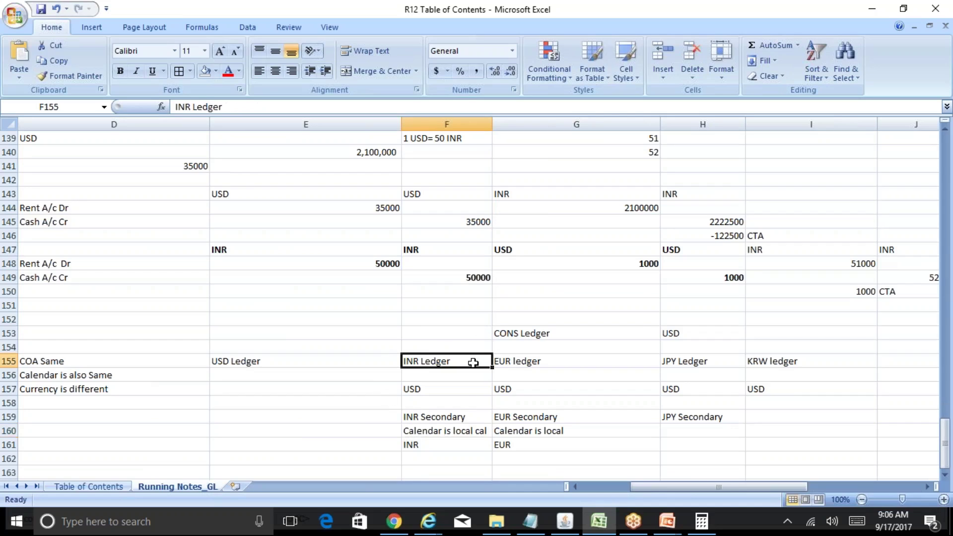
key("Down")
key("Down")
key("Down")
key("Down")
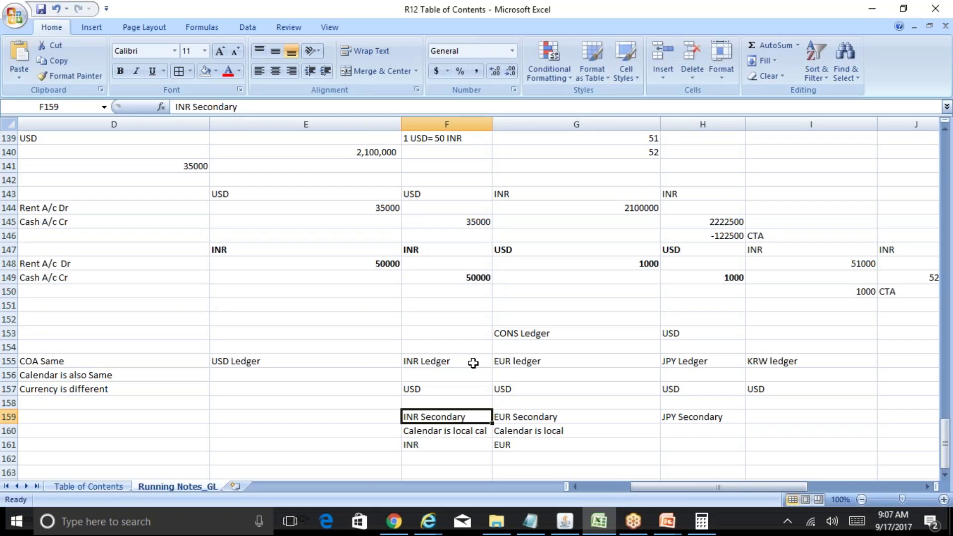
left_click(541, 329)
left_click(662, 526)
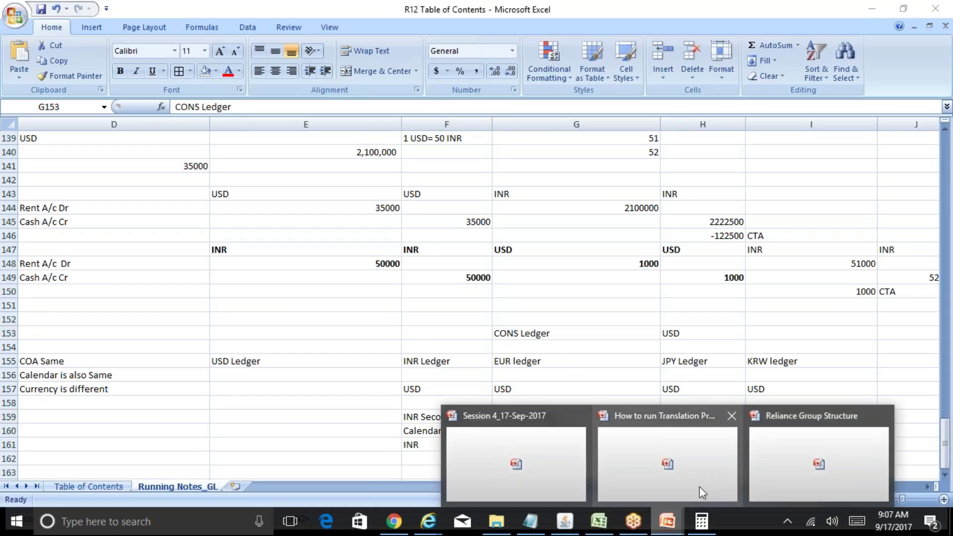
left_click(780, 467)
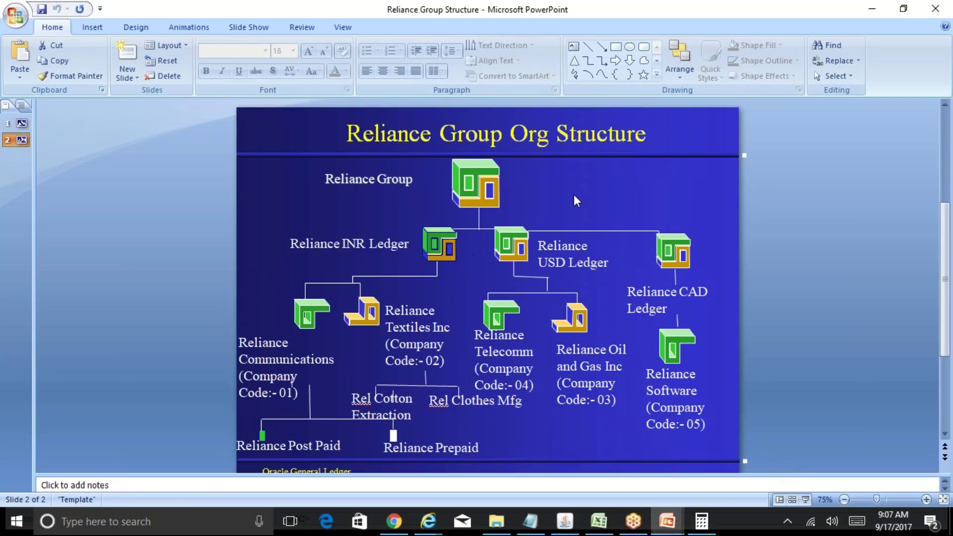
left_click(602, 522)
left_click(290, 431)
key("Down")
key("Down")
key("Down")
key("Down")
key("Down")
key("Down")
key("Down")
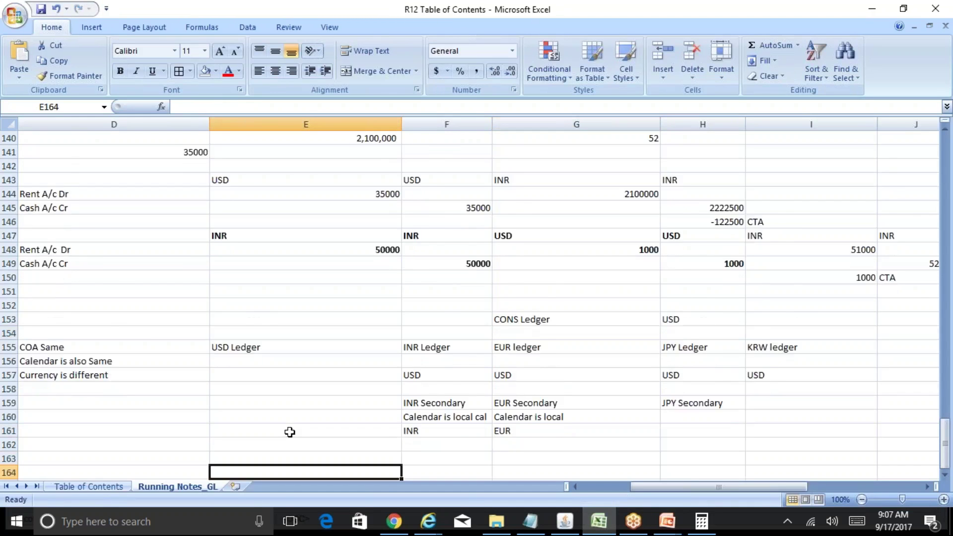
Step: Enter 'Reliance INR Ledger' in D165 with currency INR in E165
key("Down")
key("Down")
key("Down")
key("Up")
key("Up")
key("Up")
key("Up")
key("Up")
key("Left")
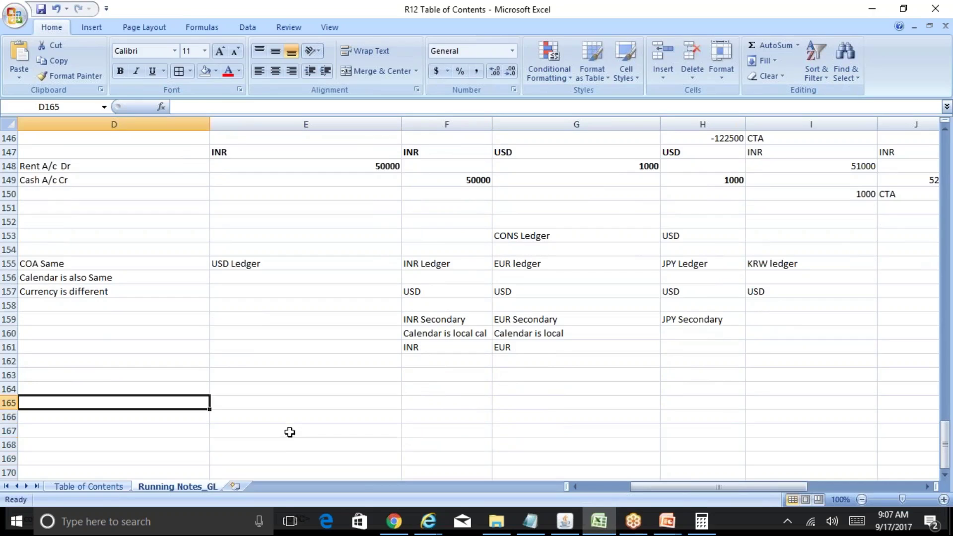
type("Reliance IN")
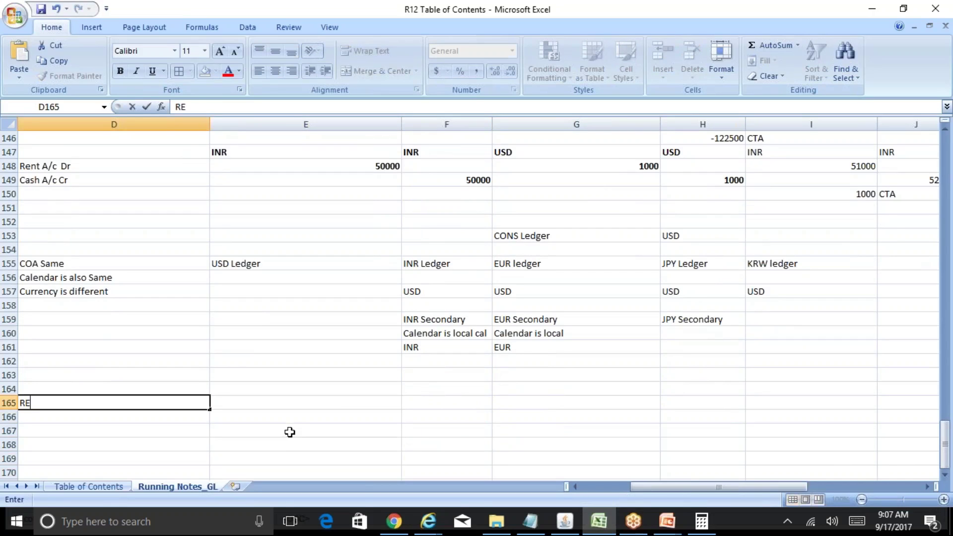
type("R Ledgfer")
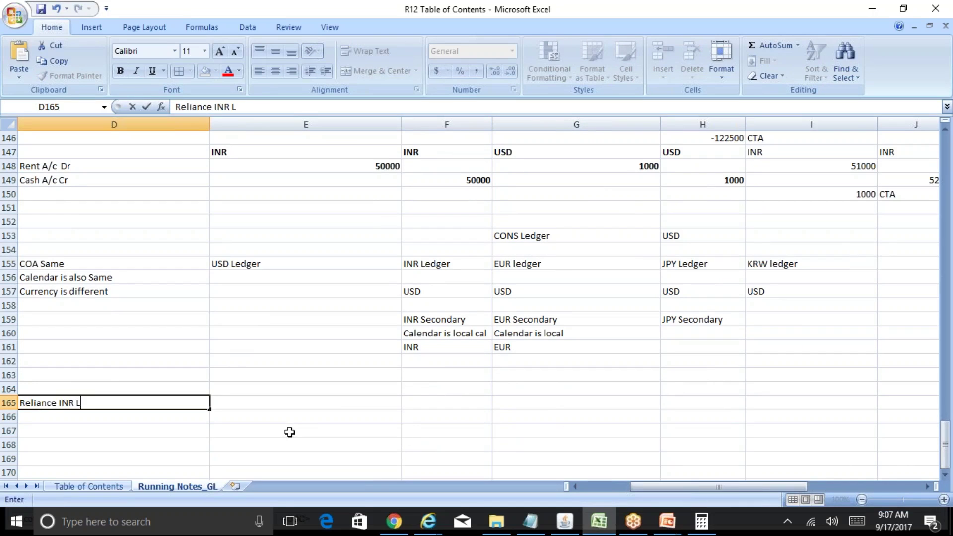
key("Return")
key("Up")
key("F2")
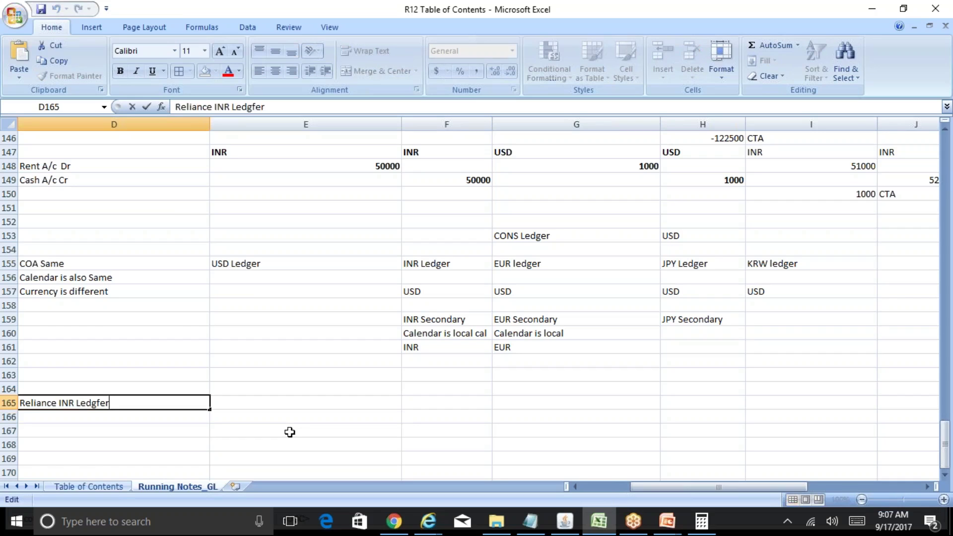
key("BackSpace")
key("BackSpace")
key("BackSpace")
key("BackSpace")
type("ger")
key("Return")
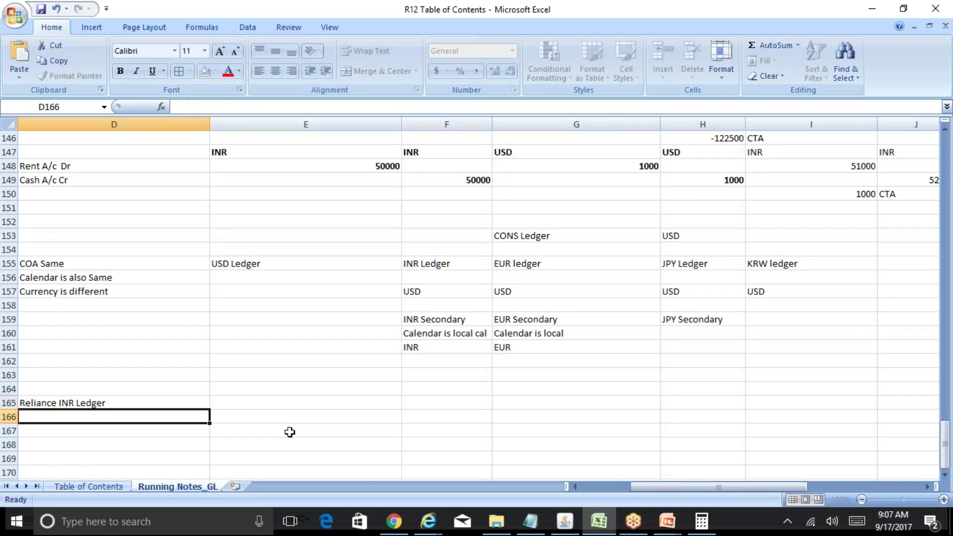
key("Up")
key("Right")
type("INR")
key("Return")
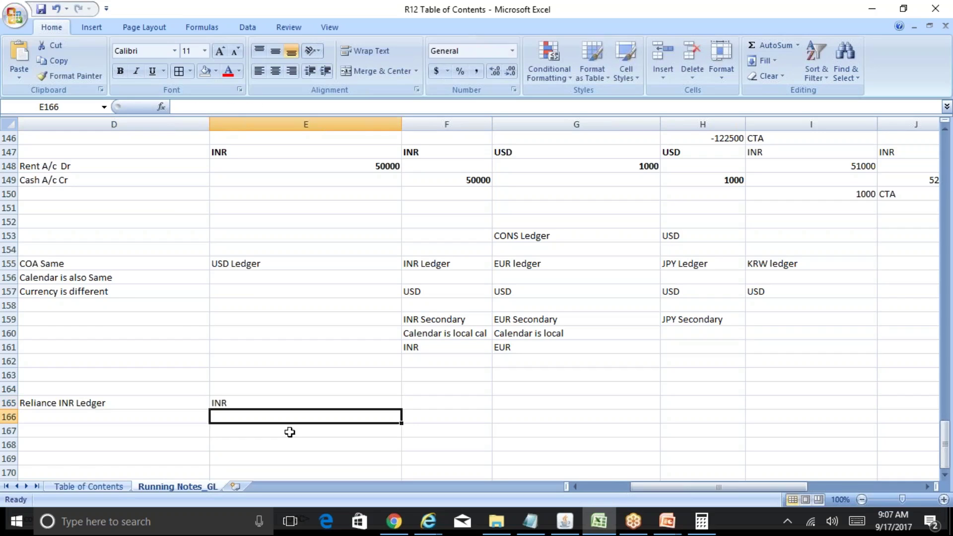
Step: Add 'Reliance USD Ledger' in D166 with currency USD
key("Left")
type("Reliance USD Ledger")
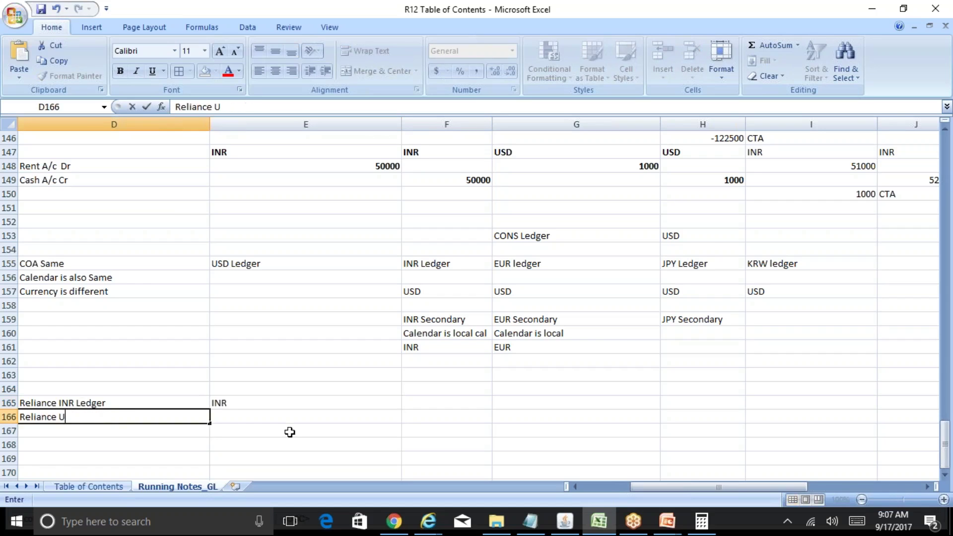
key("Return")
key("Up")
key("Right")
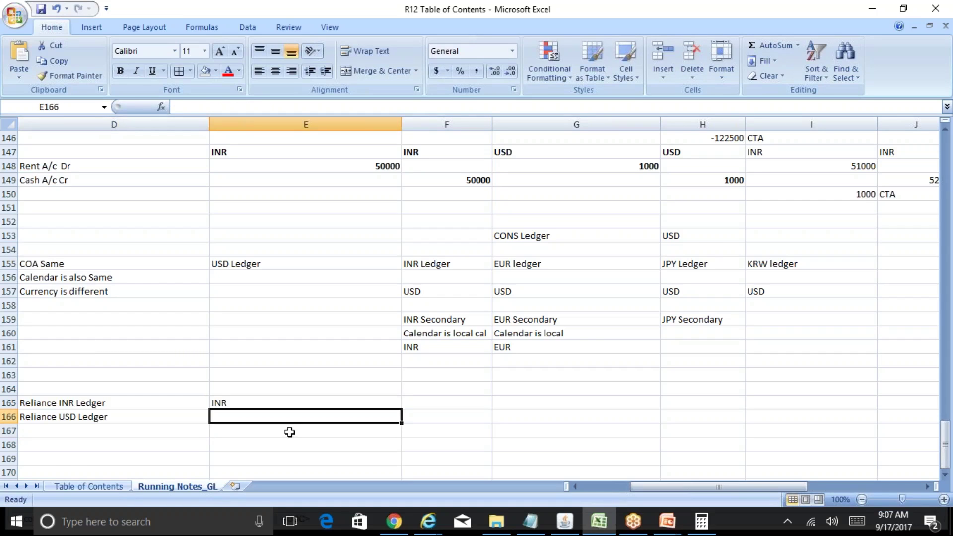
type("USD")
key("Return")
Step: Add 'Reliance CAD Ledger' in D167 with currency CAD
key("Left")
type("Re")
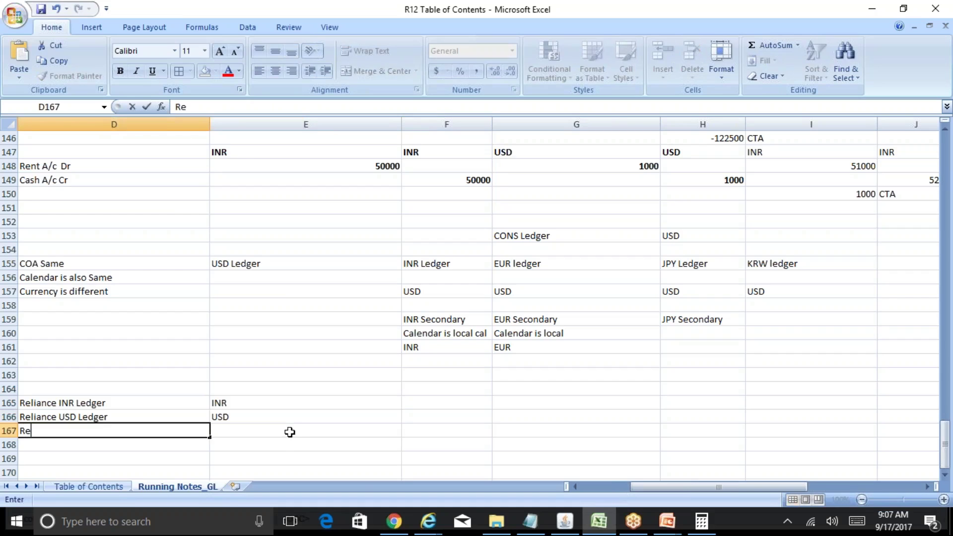
type("liance CAD le")
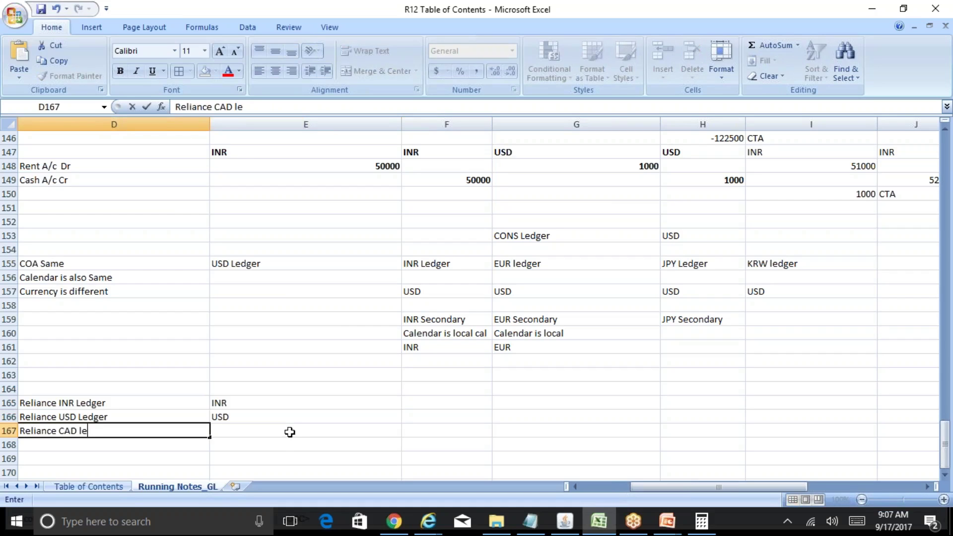
key("BackSpace")
key("BackSpace")
type("Ledger")
key("ctrl+Return")
left_click(290, 432)
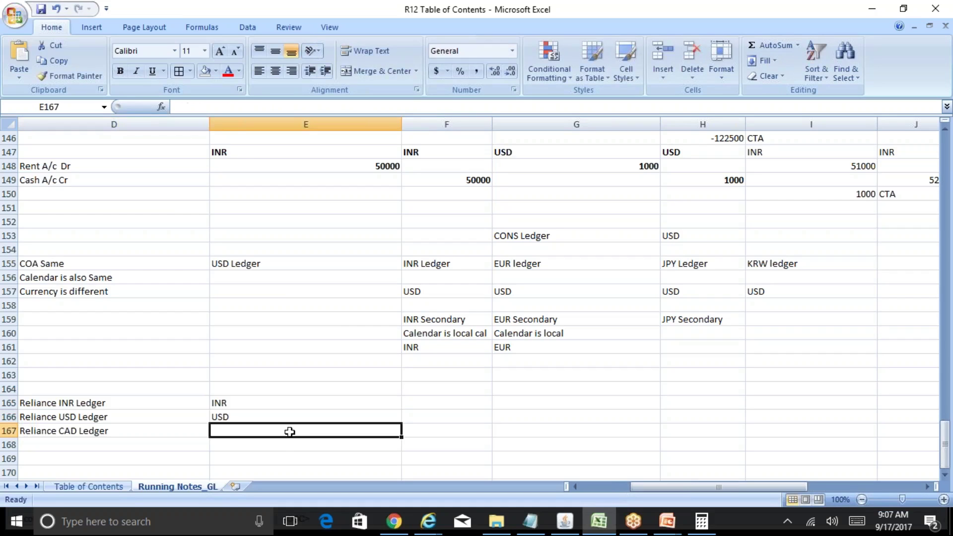
type("CAD")
key("Up")
key("Up")
key("Up")
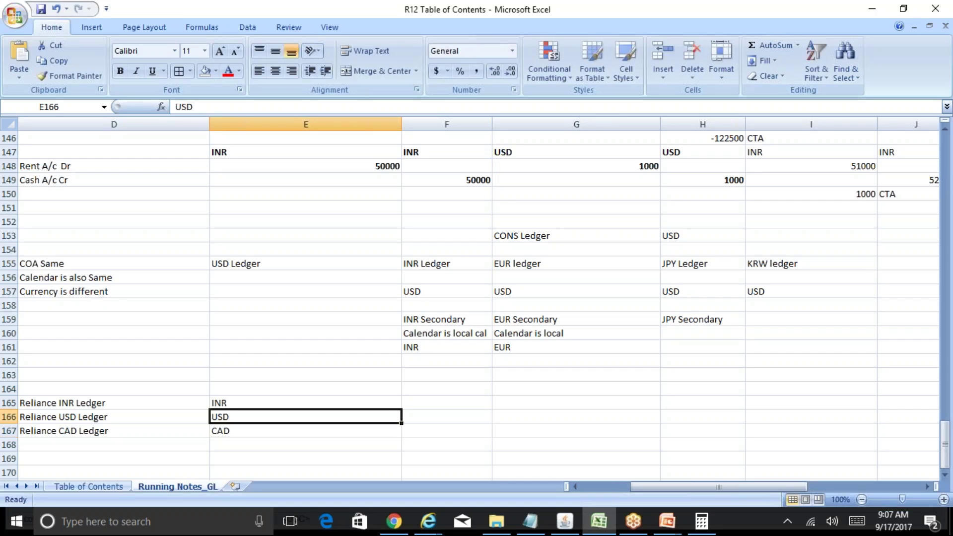
Step: Add headings 'Functional Curr' in E164 and 'Translated Curr' in F164
type("Funct")
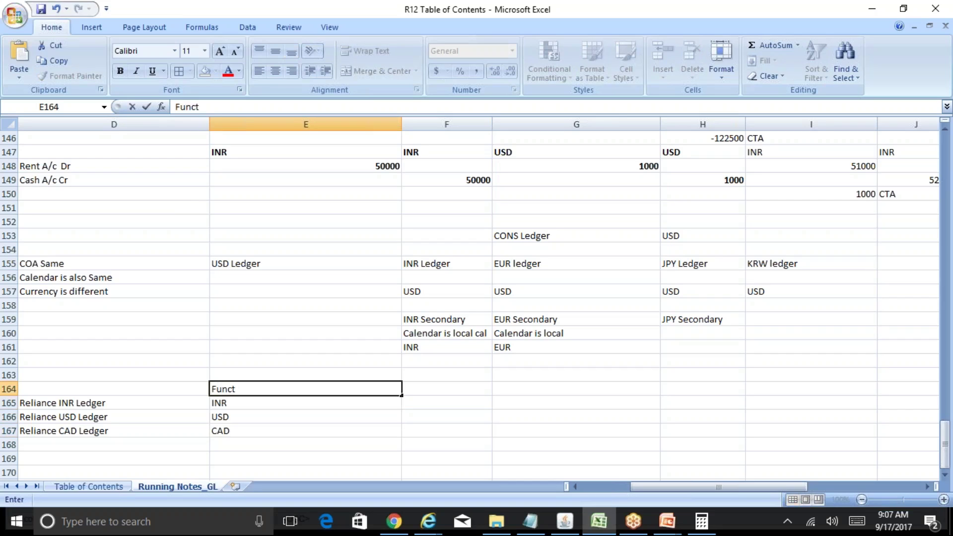
type("ional Curr")
key("Return")
key("Up")
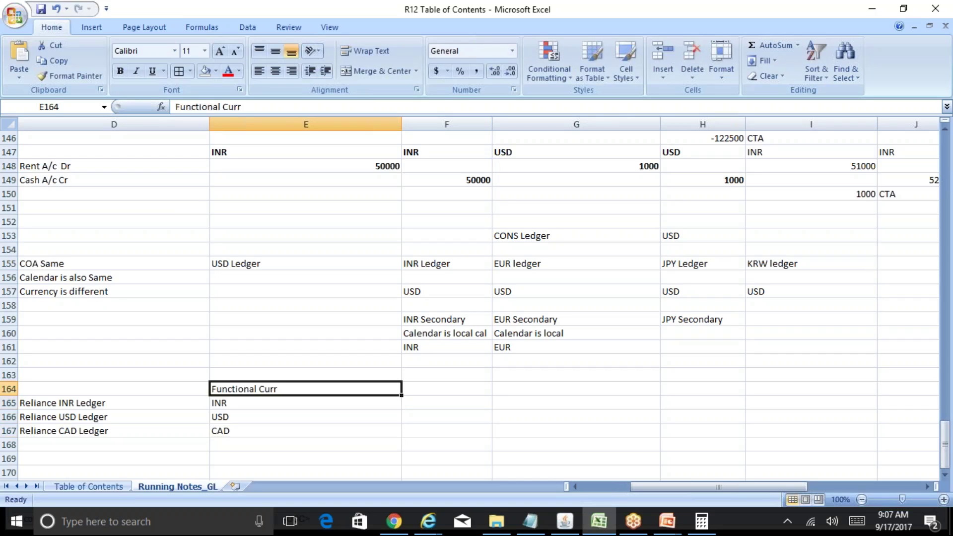
key("Right")
type("Transla")
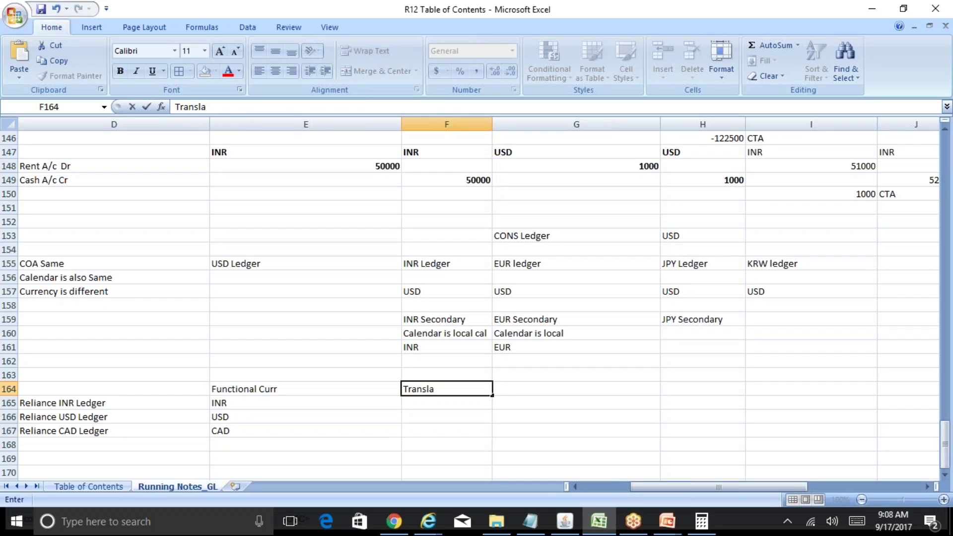
type("ted Curr")
key("Return")
Step: Set INR as the translated currency for the USD and CAD ledgers
key("Left")
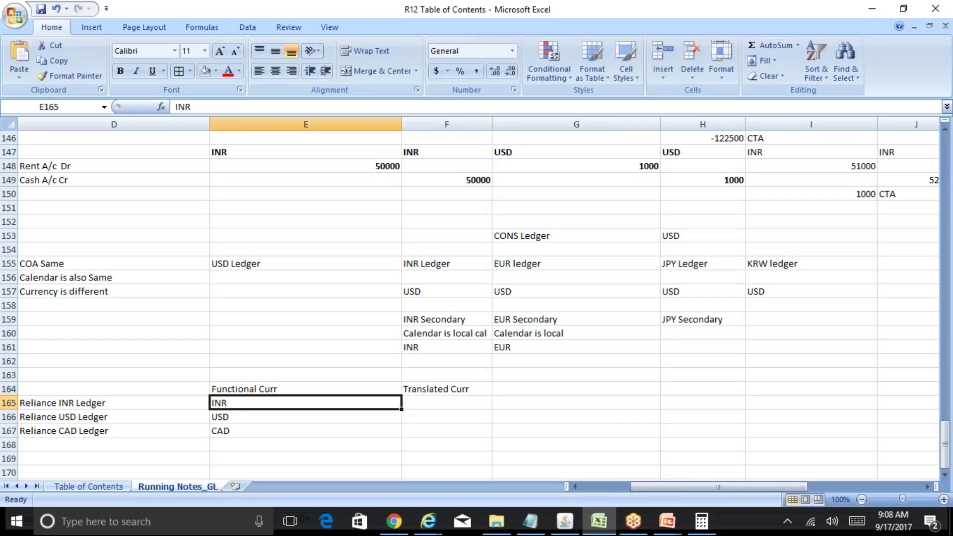
key("Down")
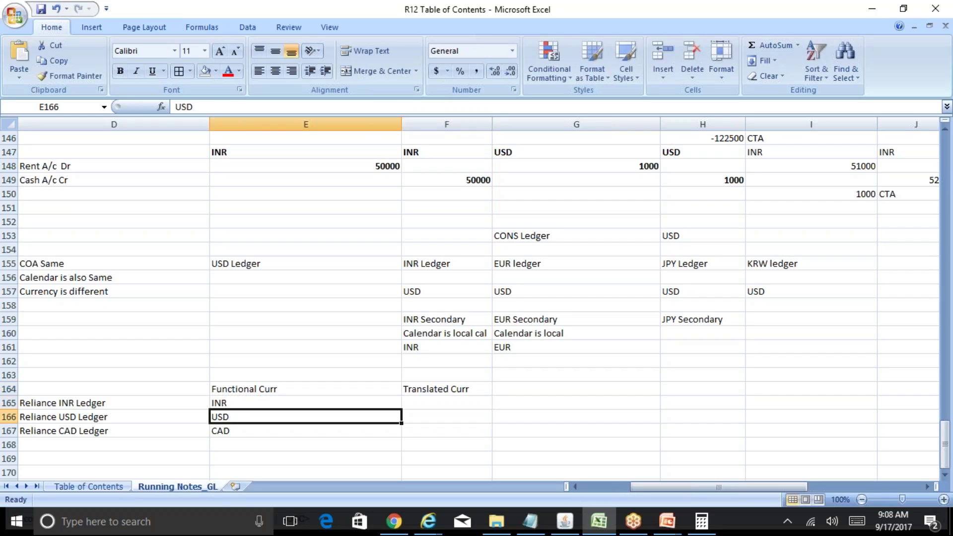
key("Right")
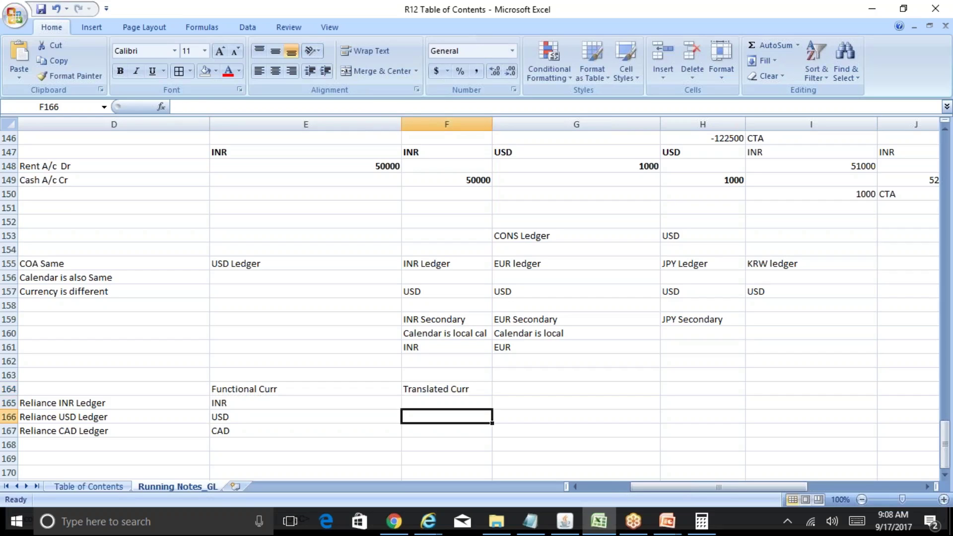
type("INR")
key("Return")
key("Left")
key("Left")
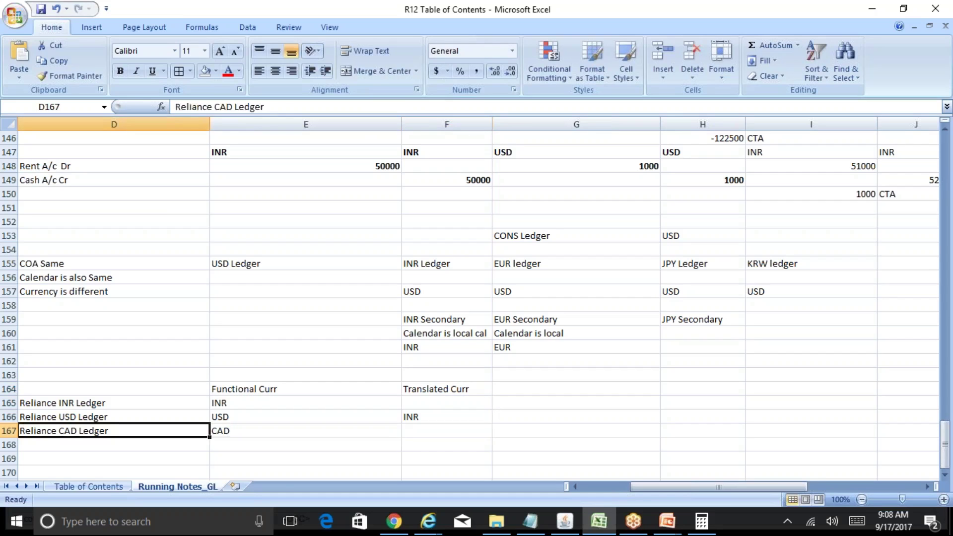
key("Right")
key("Right")
type("INR")
key("Return")
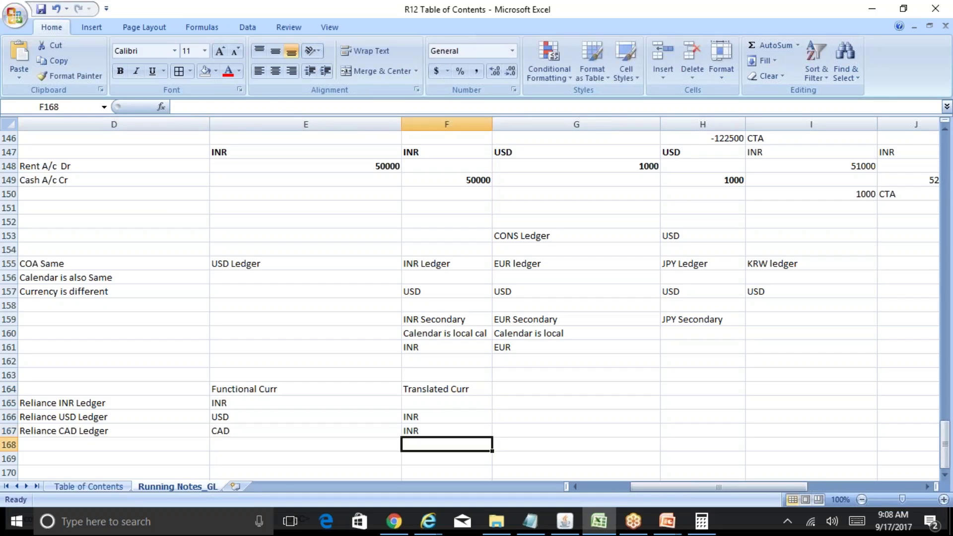
Step: Set INR as the translated currency for the INR ledger, then review the column
key("Up")
key("Up")
key("Up")
key("Left")
key("Left")
key("Right")
key("Right")
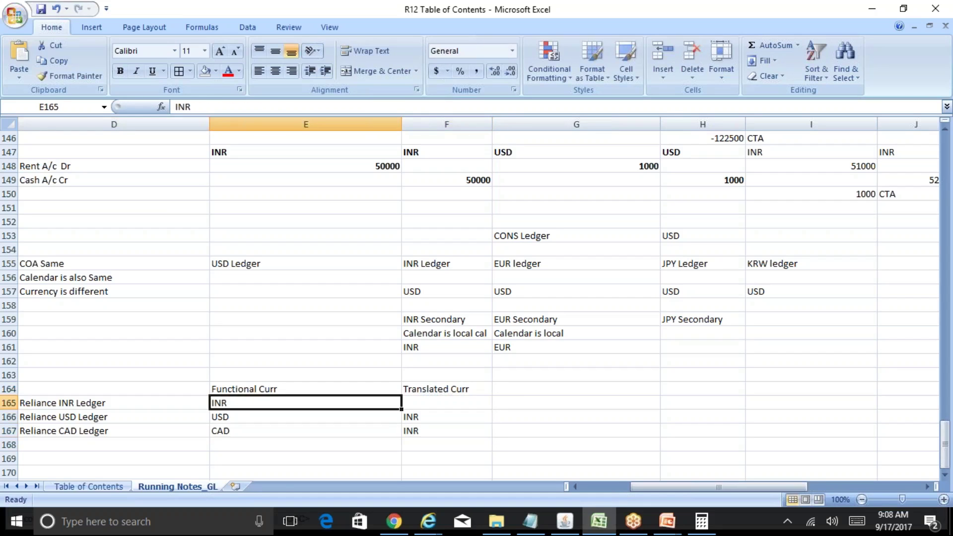
type("INR")
key("Return")
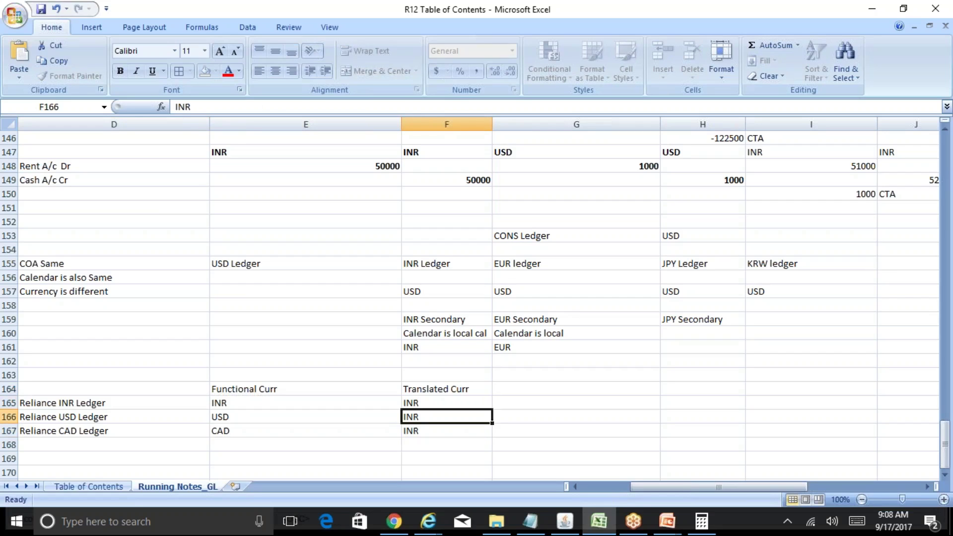
key("Up")
key("Up")
key("Down")
key("Down")
key("Down")
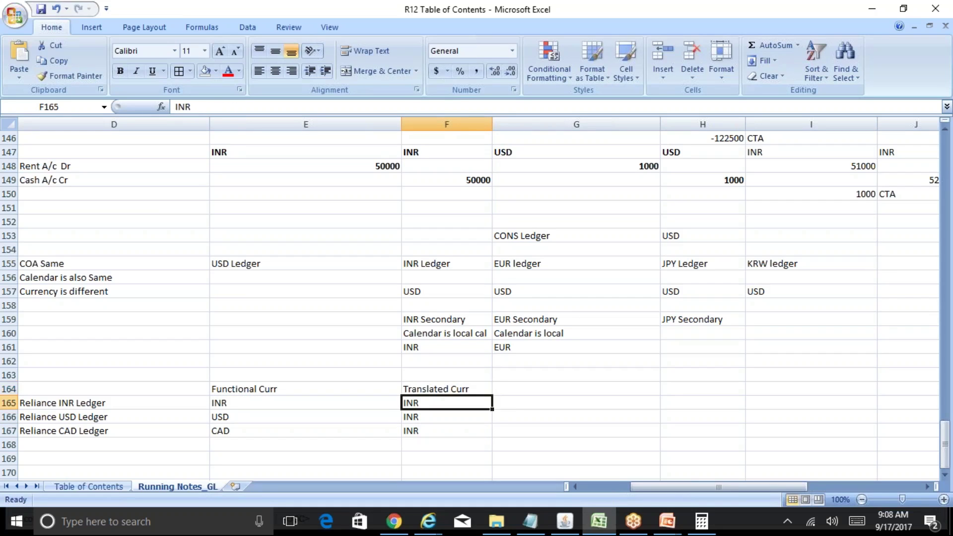
key("Up")
key("Up")
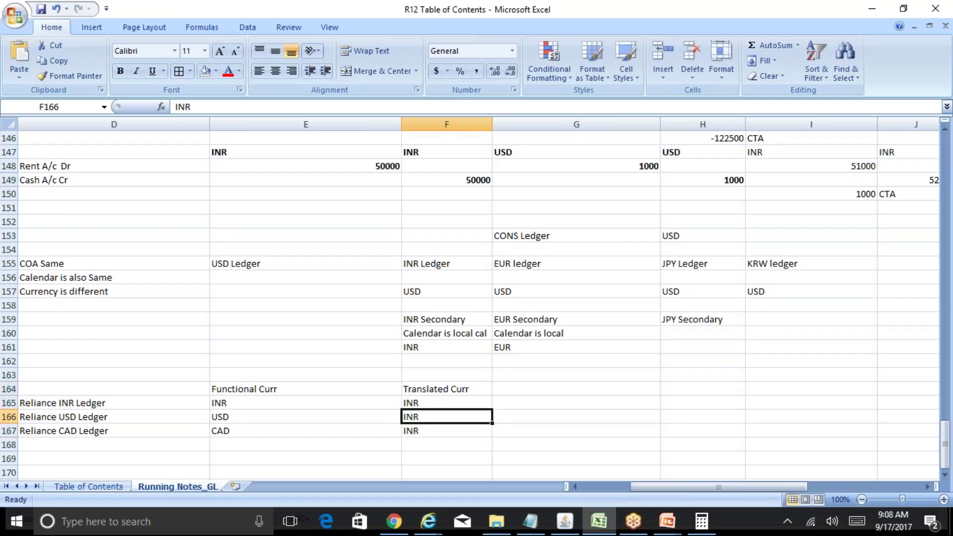
key("Right")
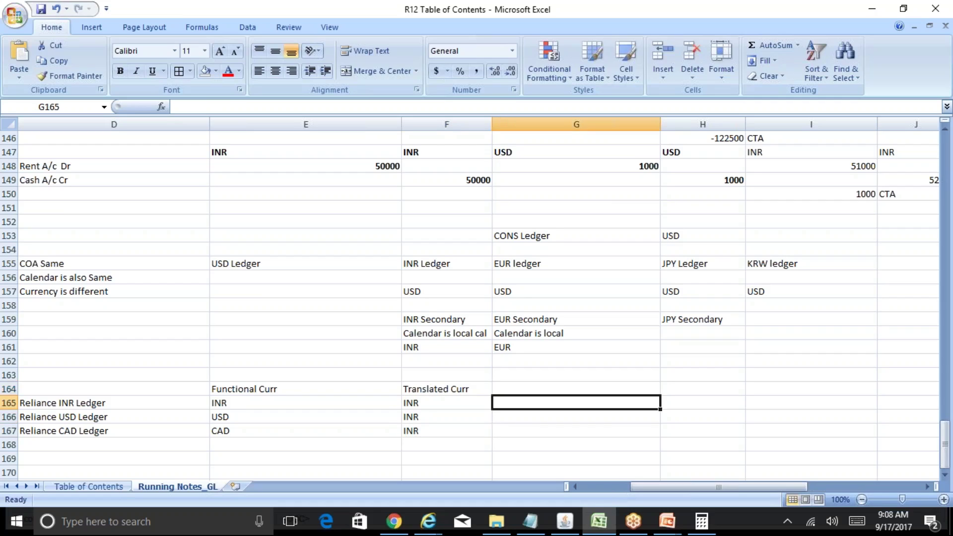
key("Up")
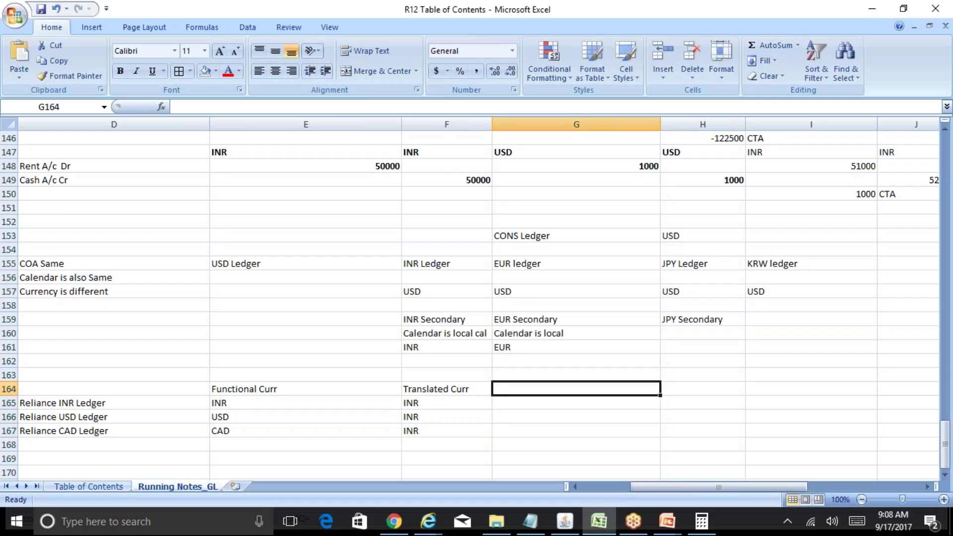
Step: Enter the label 'CONS Ledger (INR)' and move it to cell G166 beside the middle ledger row
type("CONS Ledger")
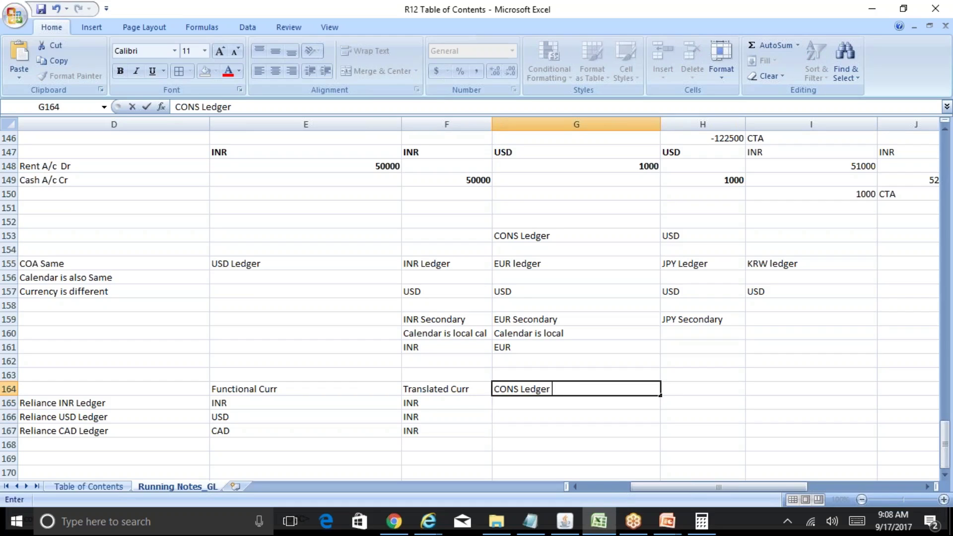
type(" (INR)")
key("Return")
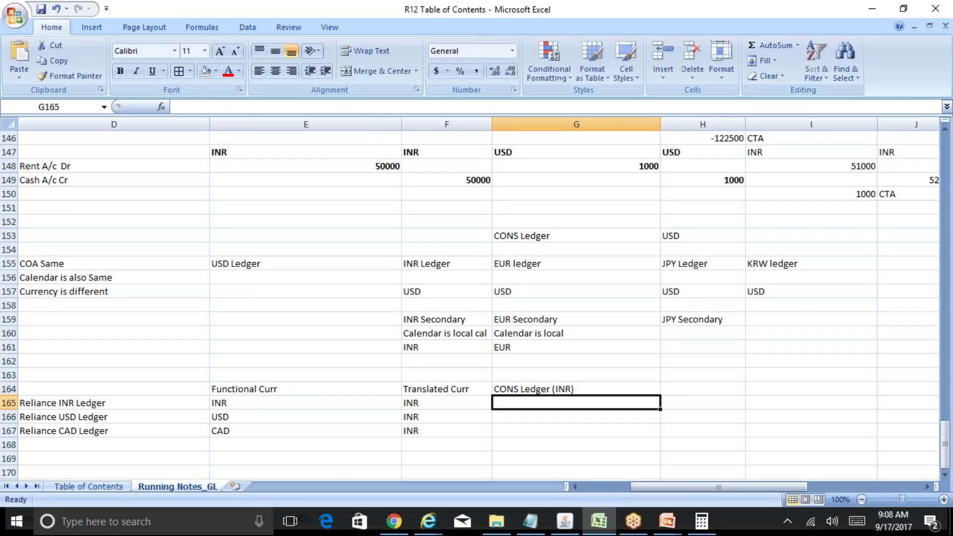
key("Left")
key("shift+Down")
key("shift+Down")
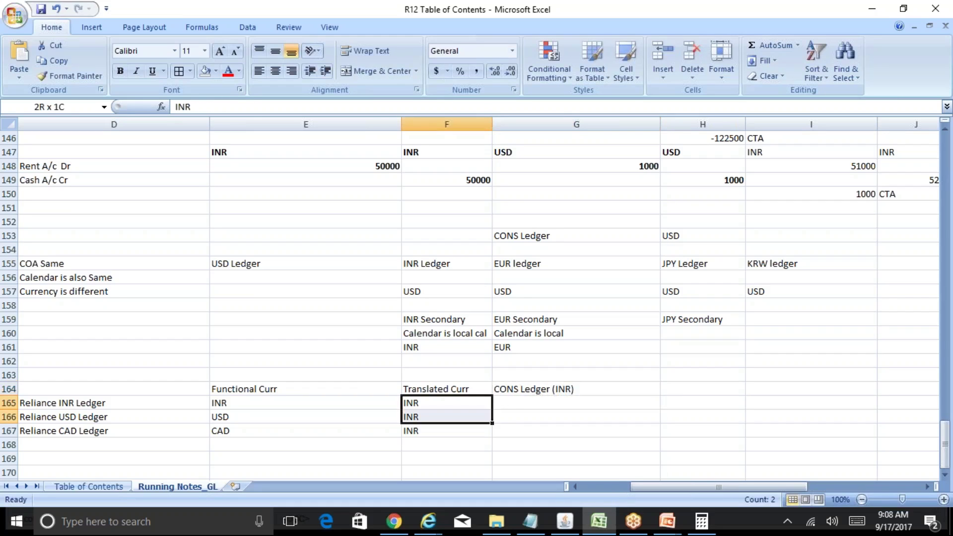
key("Right")
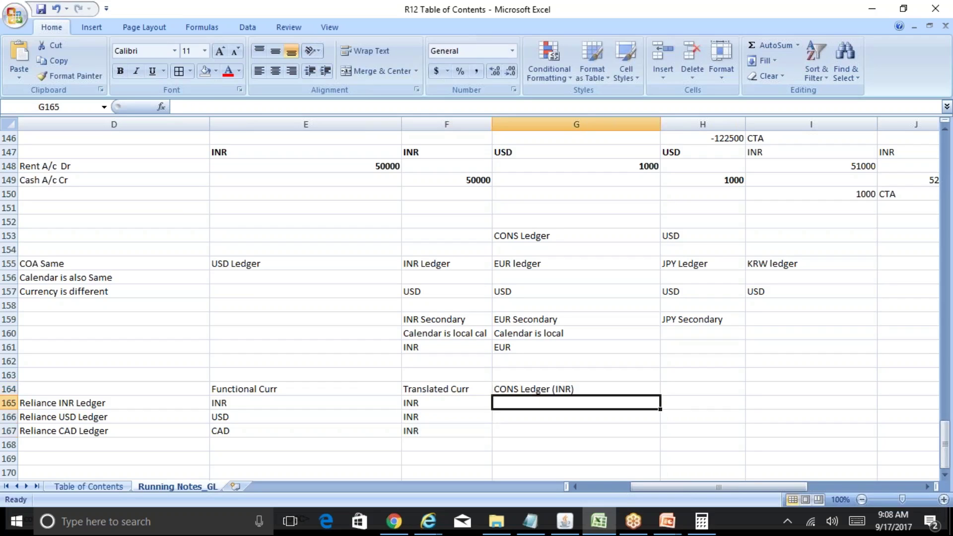
key("Left")
key("Right")
key("Up")
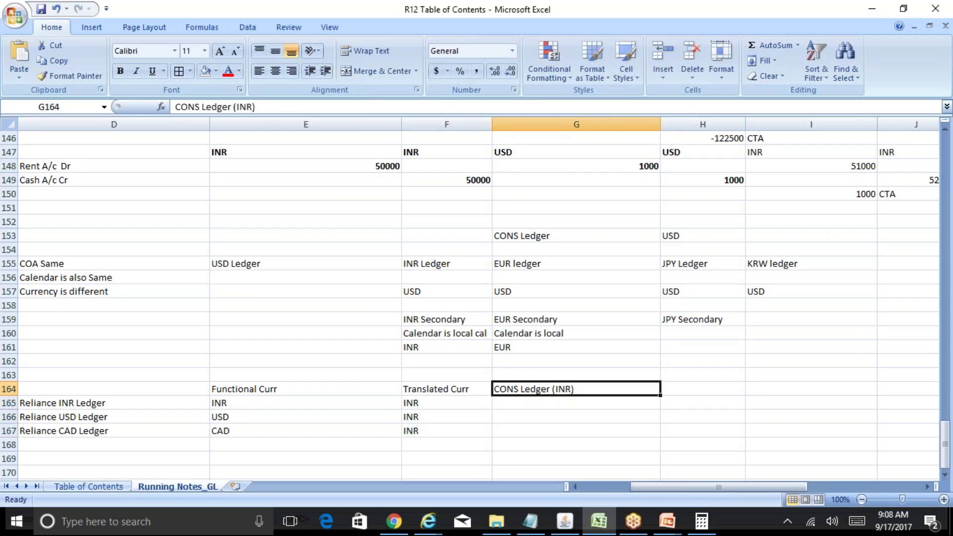
key("ctrl+x")
key("Down")
key("Down")
key("ctrl+v")
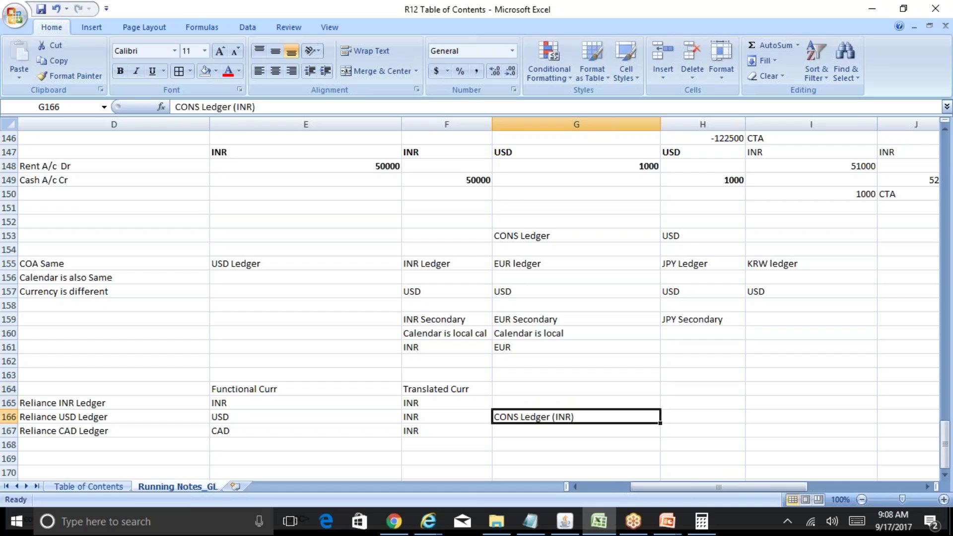
Step: Merge and center G165:G167 so the label spans the three Reliance ledger rows
key("Up")
key("shift+Down")
key("shift+Down")
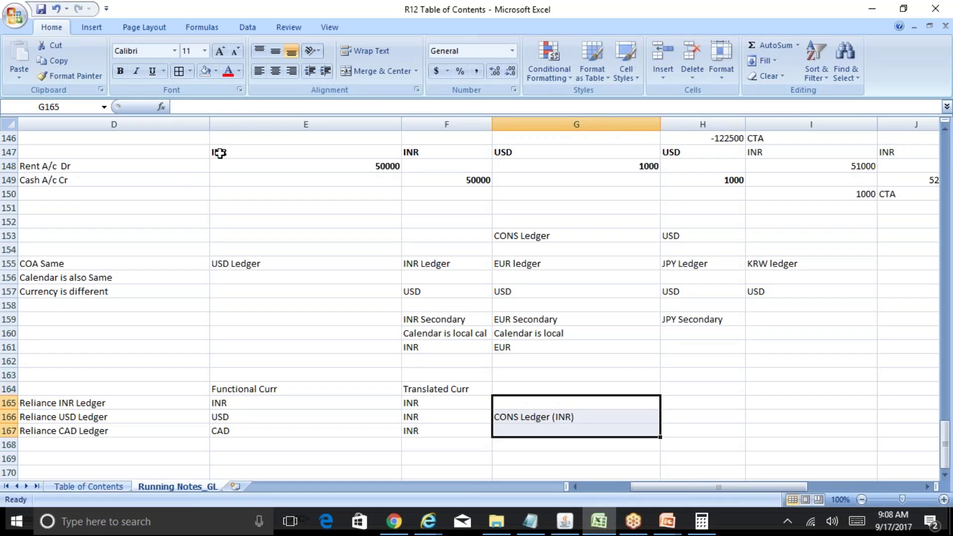
left_click(374, 72)
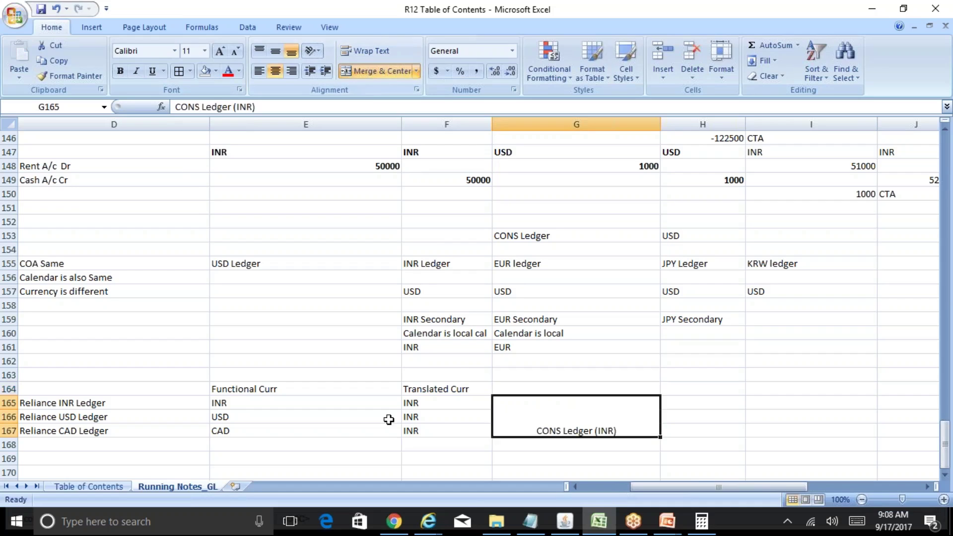
left_click(449, 421)
left_click(584, 429)
key("Left")
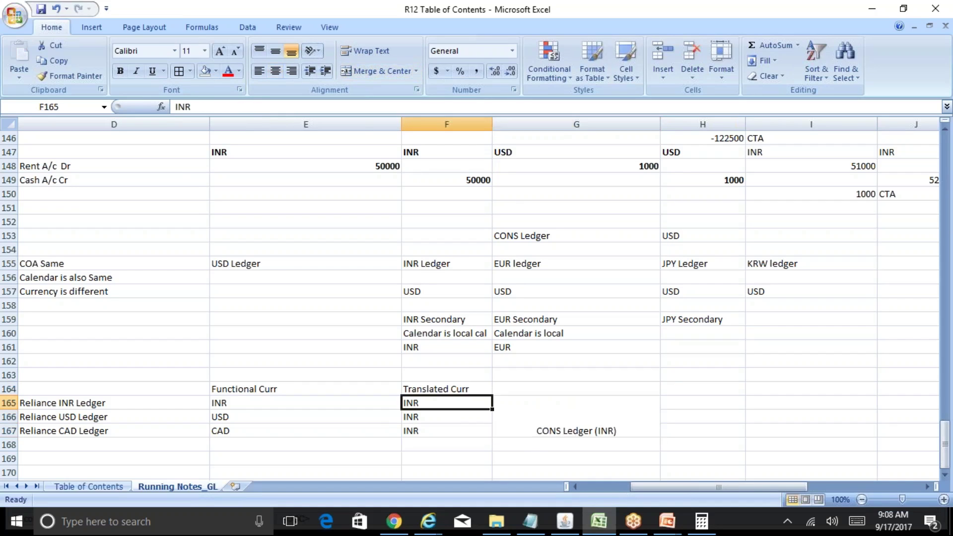
key("Left")
key("Down")
key("Left")
key("Left")
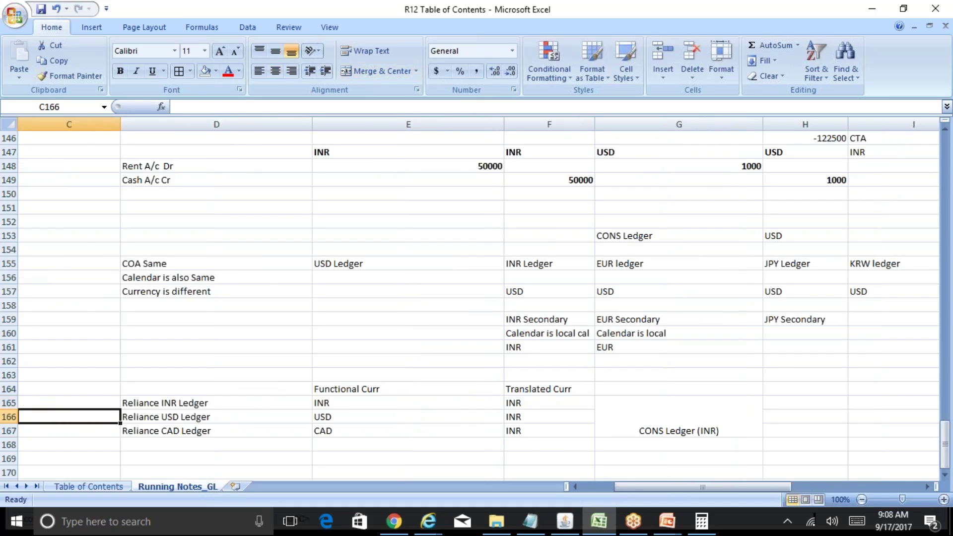
Step: Check the Reliance USD and CAD ledgers' translated currencies in the notes, then return to the Ledger Set form
key("Right")
key("Right")
key("Right")
key("Right")
key("Right")
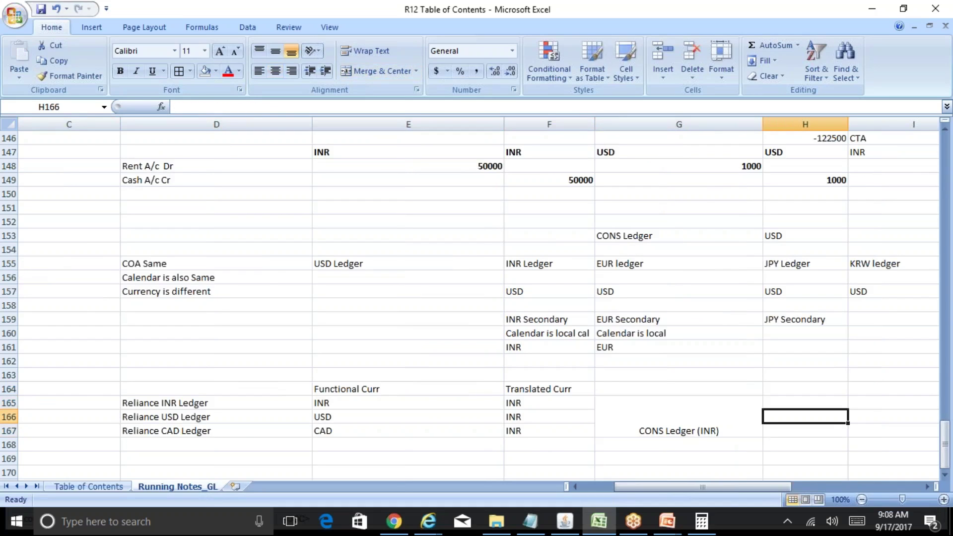
key("Down")
key("Left")
key("Left")
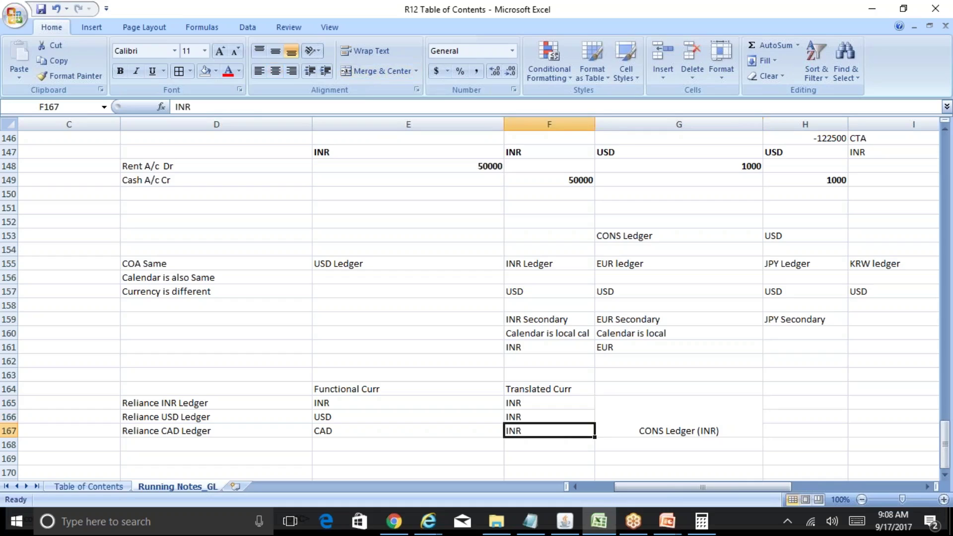
key("Left")
key("Left")
key("Up")
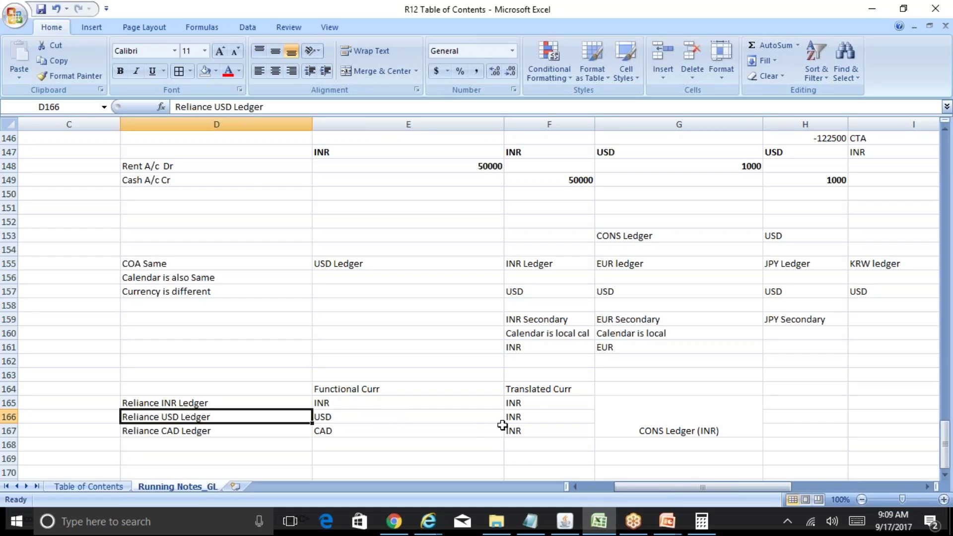
left_click(536, 415)
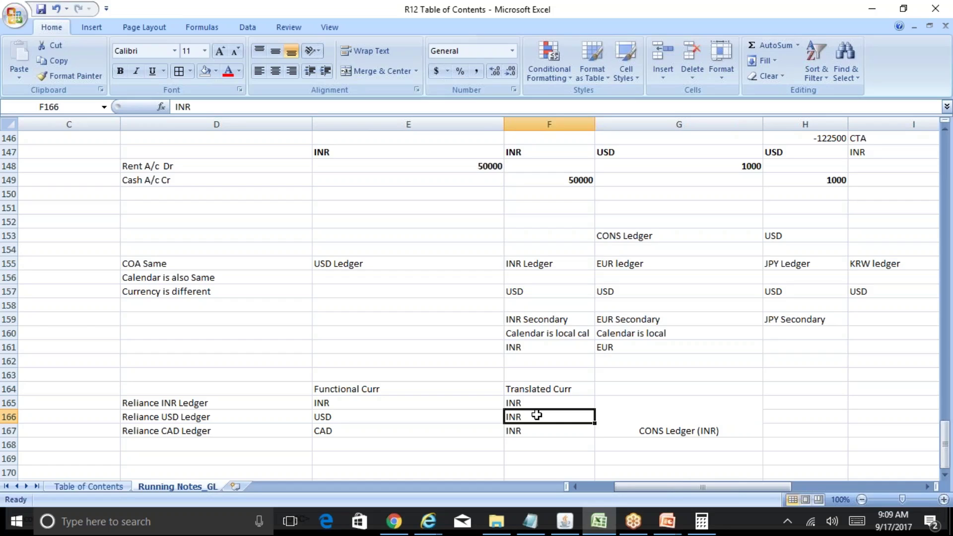
key("Down")
key("Left")
key("Left")
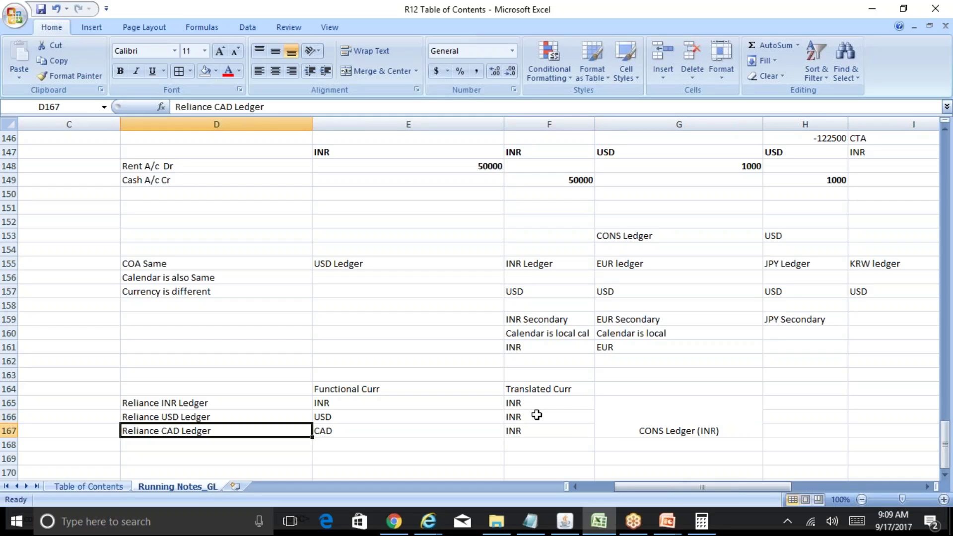
key("Right")
key("Right")
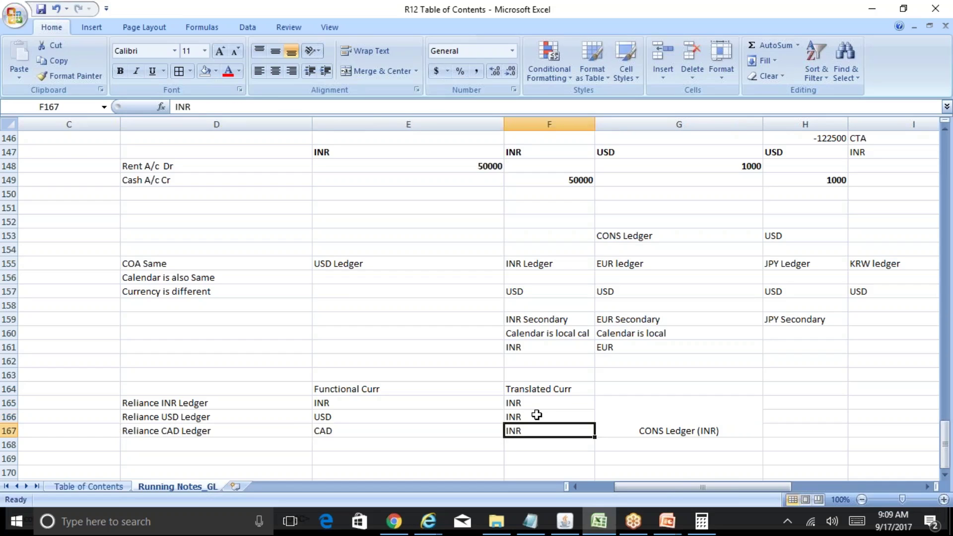
left_click(565, 520)
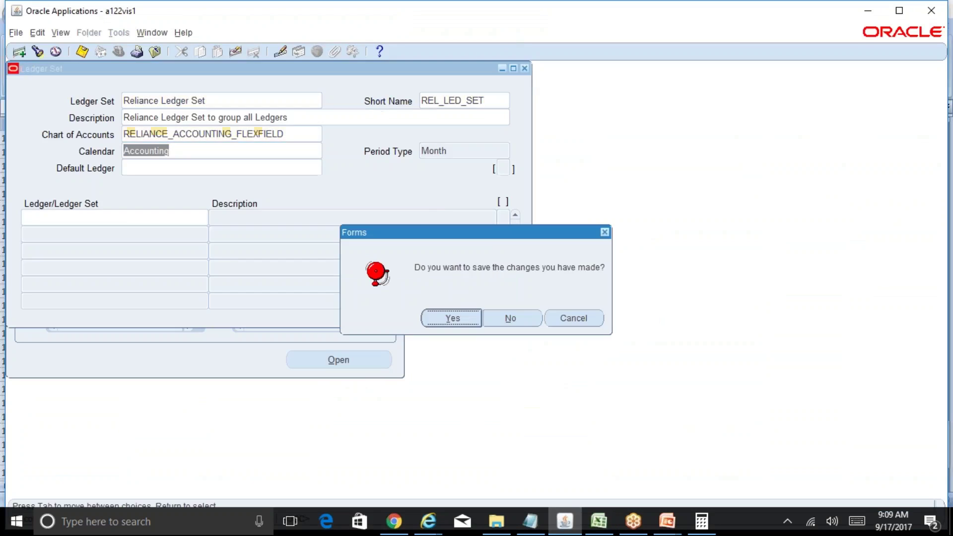
Step: Close the Ledger Set form, discard its unsaved changes, and switch back to the R12 running notes workbook
left_click(524, 68)
left_click(527, 316)
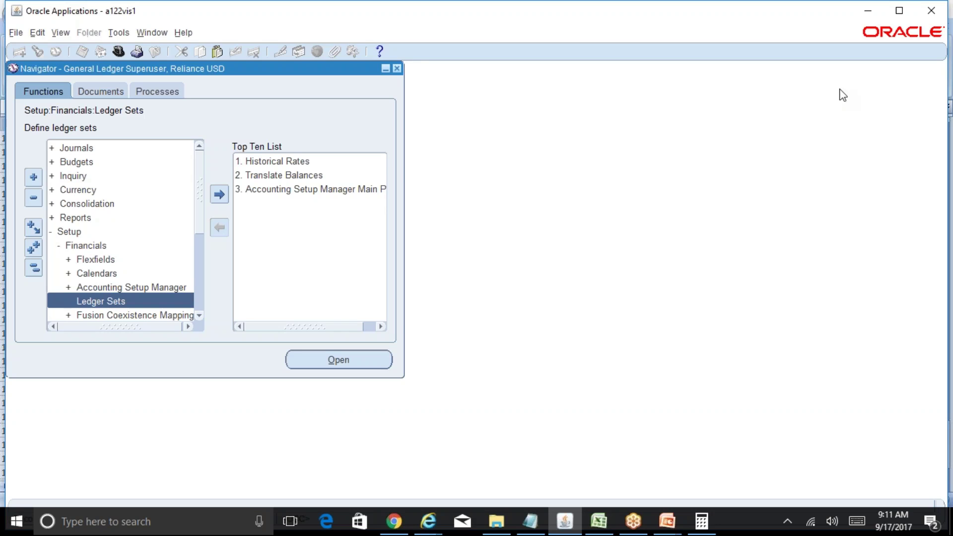
left_click(611, 529)
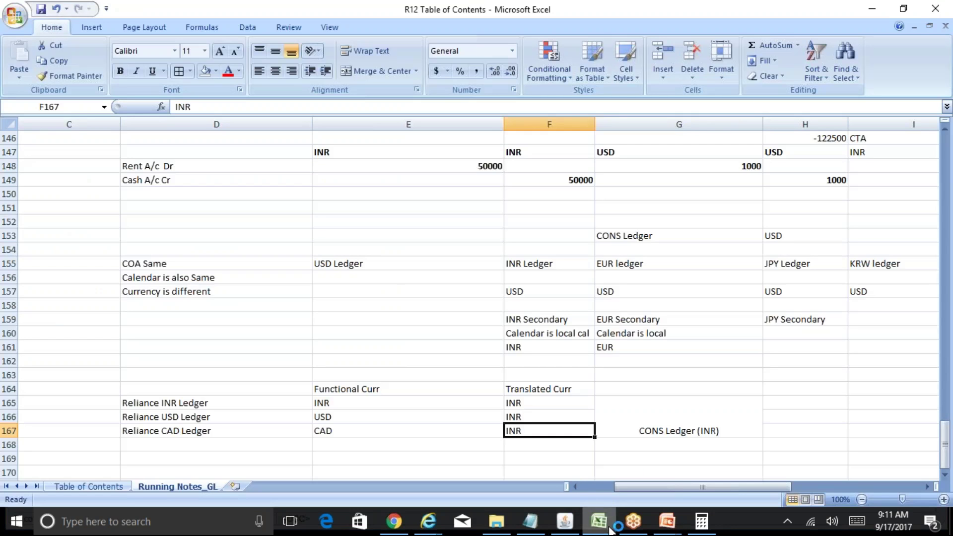
Step: View the CAD functional currency in cell E167, then bring the Oracle Navigator forward
left_click(774, 19)
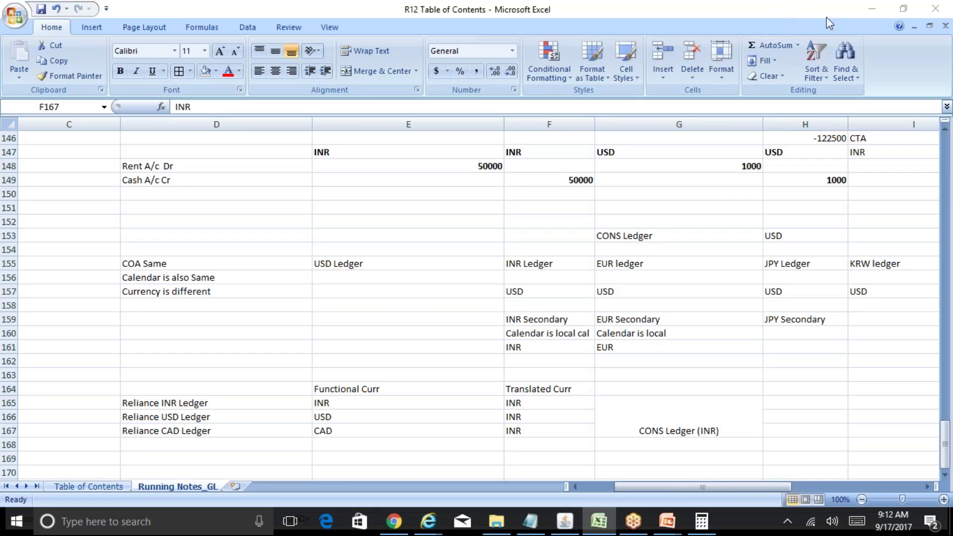
left_click(465, 303)
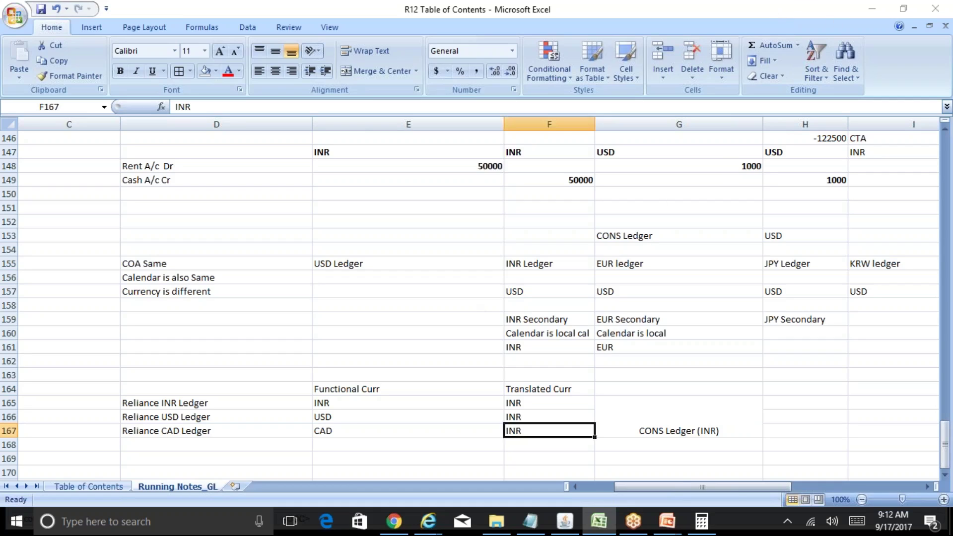
left_click(339, 430)
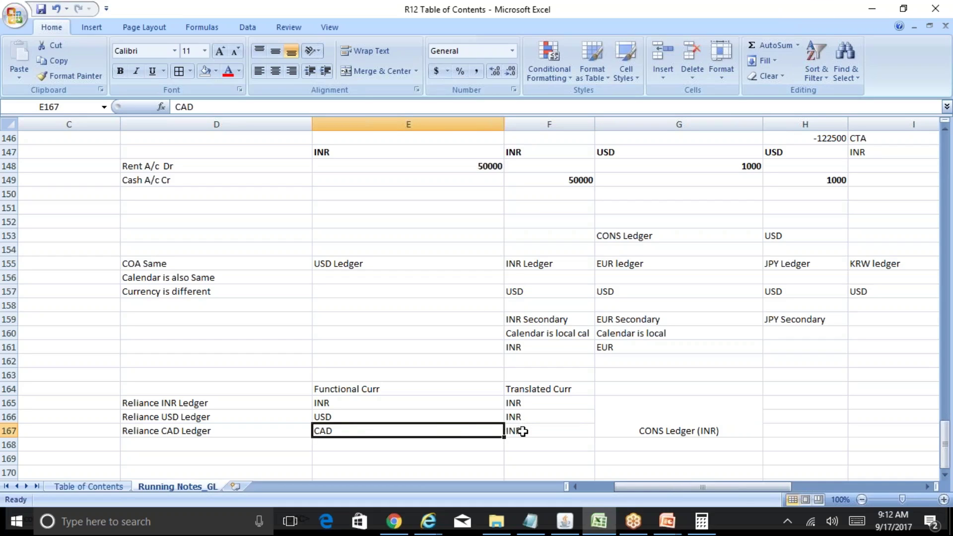
left_click(564, 521)
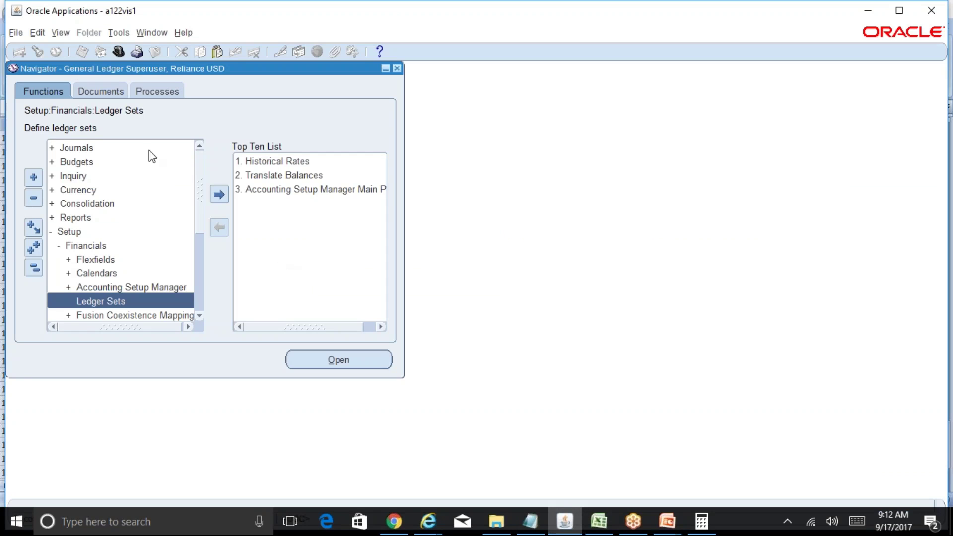
Step: Switch responsibility to General Ledger Superuser, Reliance CAD
left_click(117, 53)
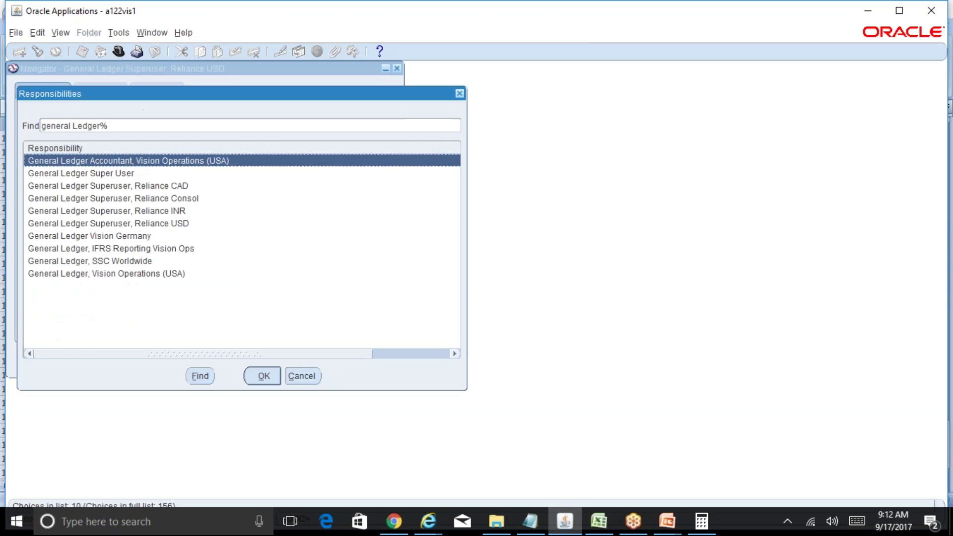
key("Down")
key("Down")
key("Down")
key("Up")
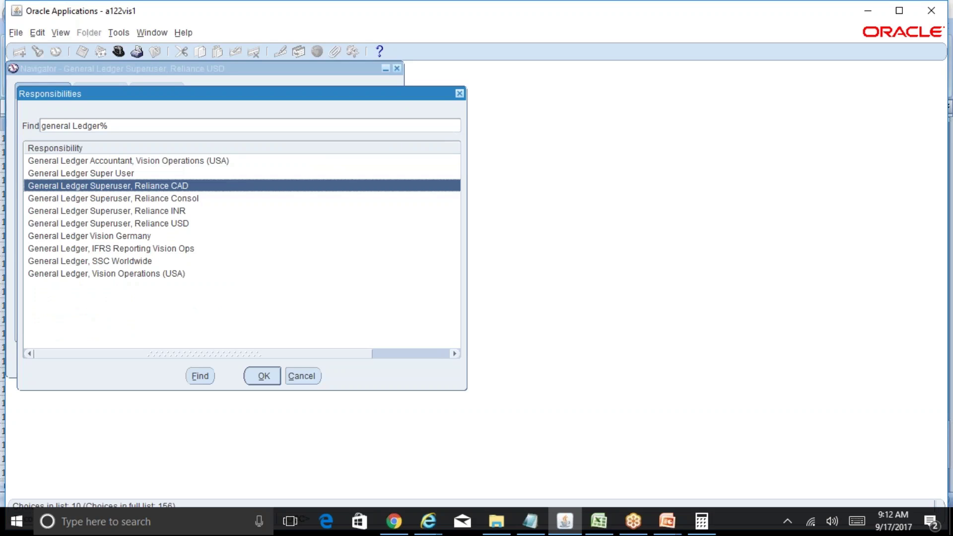
key("Down")
key("Down")
key("Down")
key("Up")
key("Up")
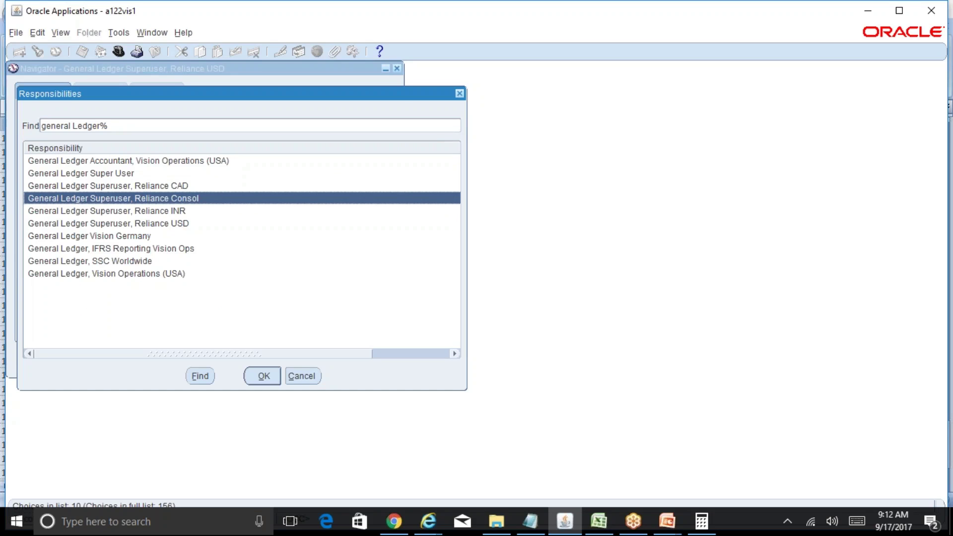
key("Up")
key("Return")
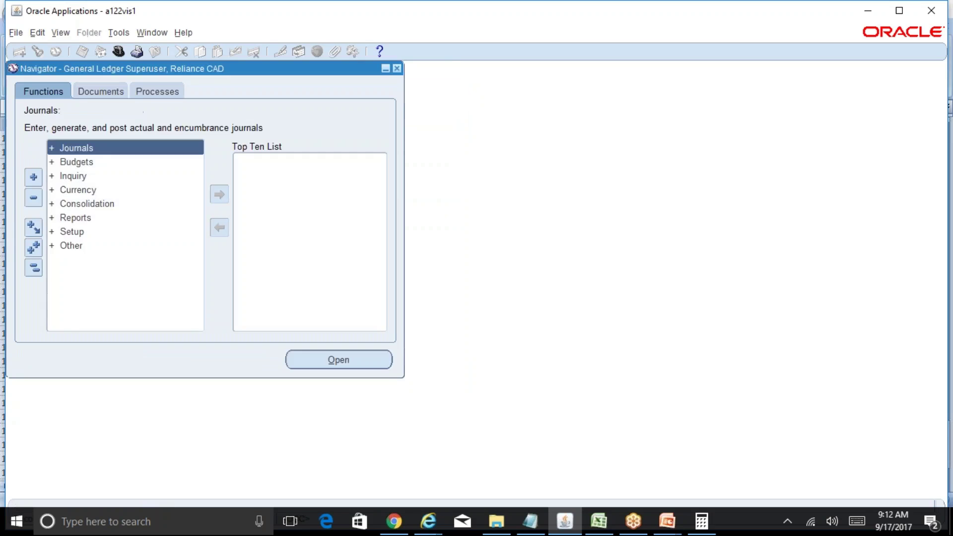
Step: Review the posted 45,000 CAD journal in Enter Journals, close the forms, and return to Excel
key("Return")
key("Return")
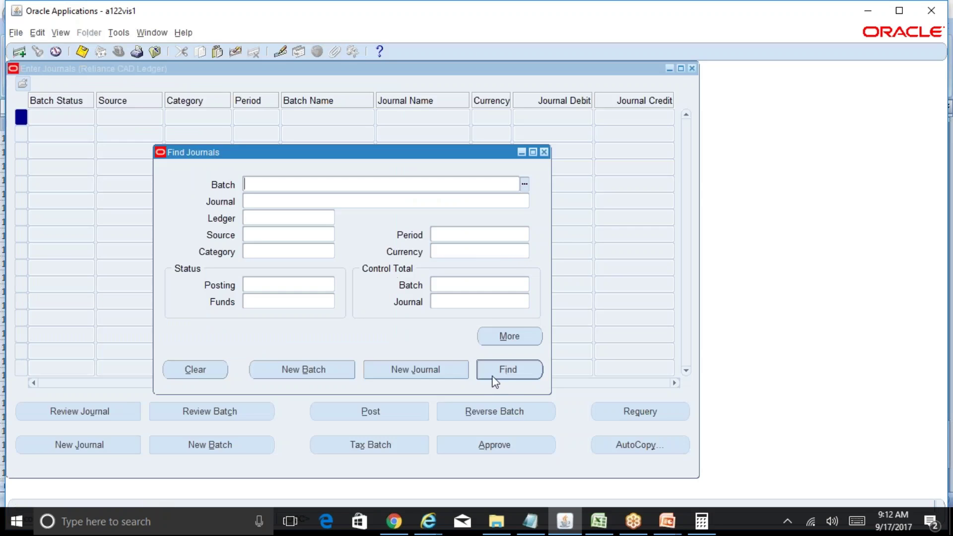
key("Return")
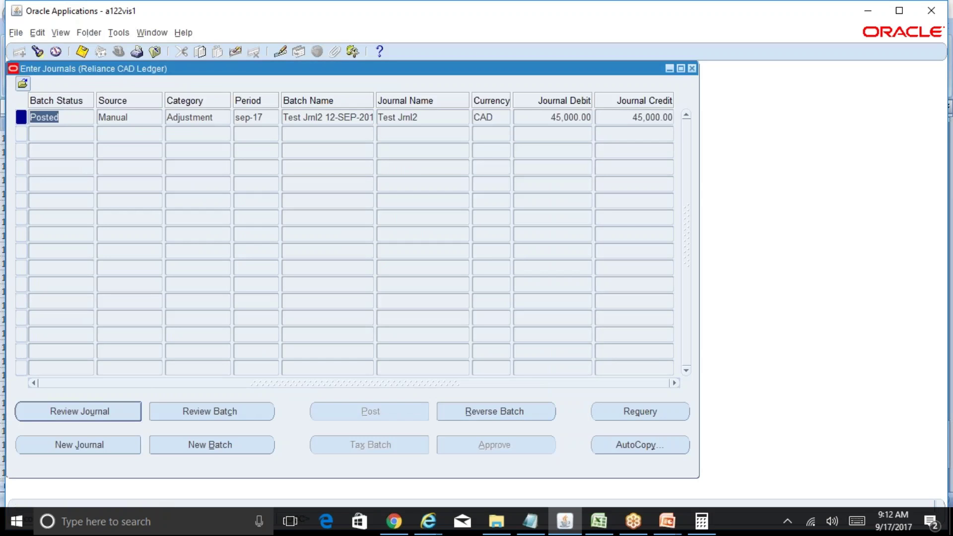
left_click(126, 413)
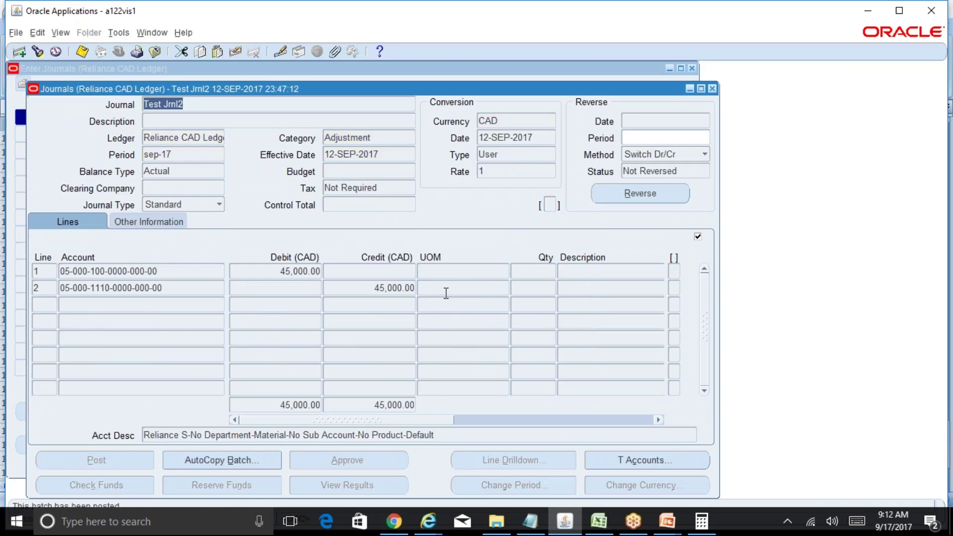
left_click(712, 89)
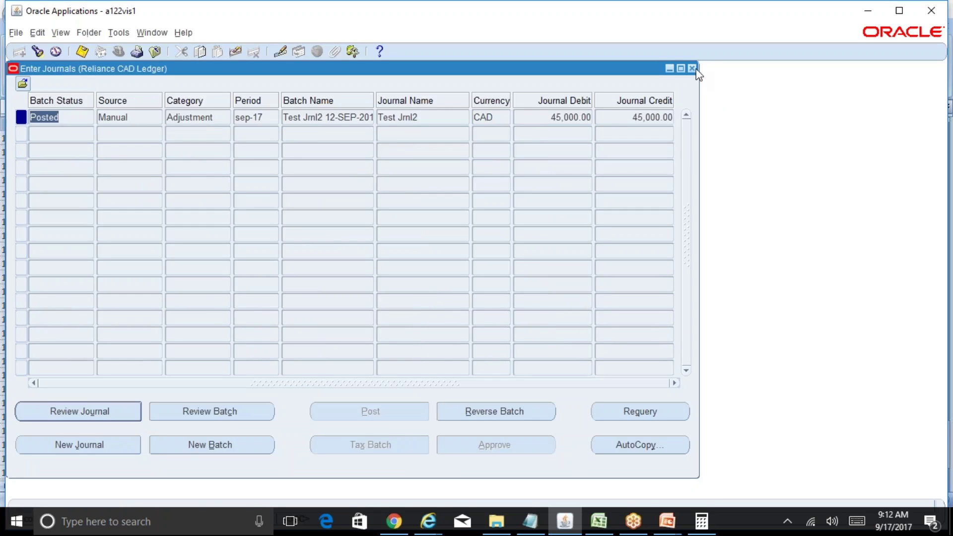
left_click(693, 69)
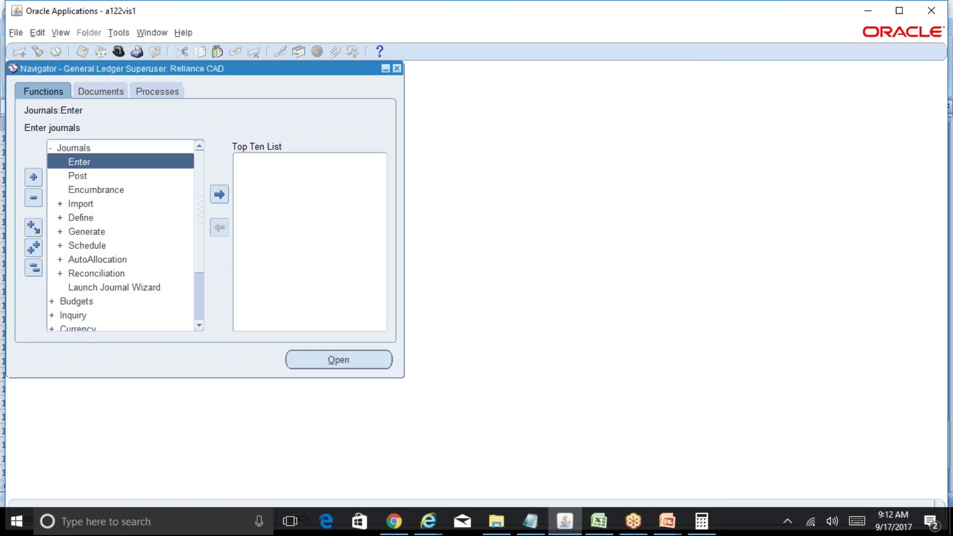
left_click(33, 268)
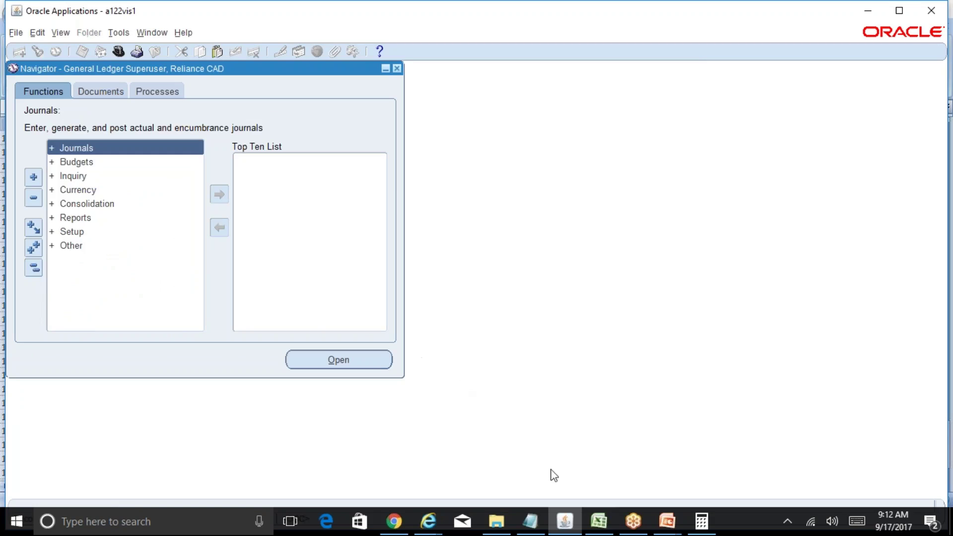
left_click(597, 533)
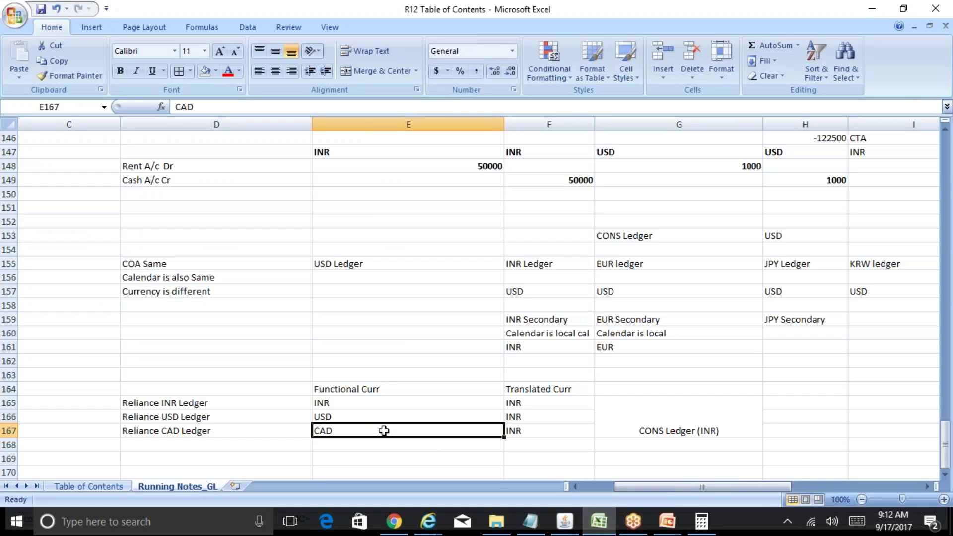
left_click(360, 419)
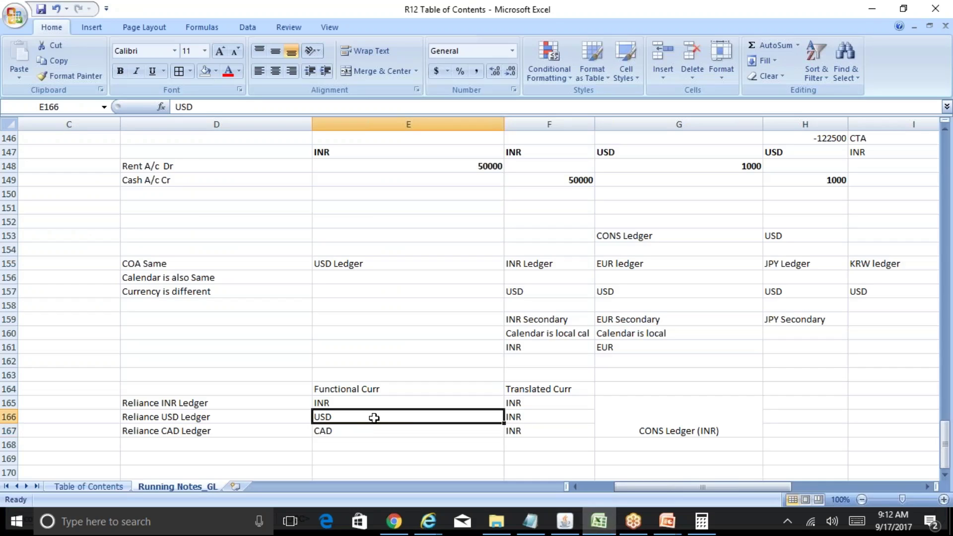
left_click(398, 434)
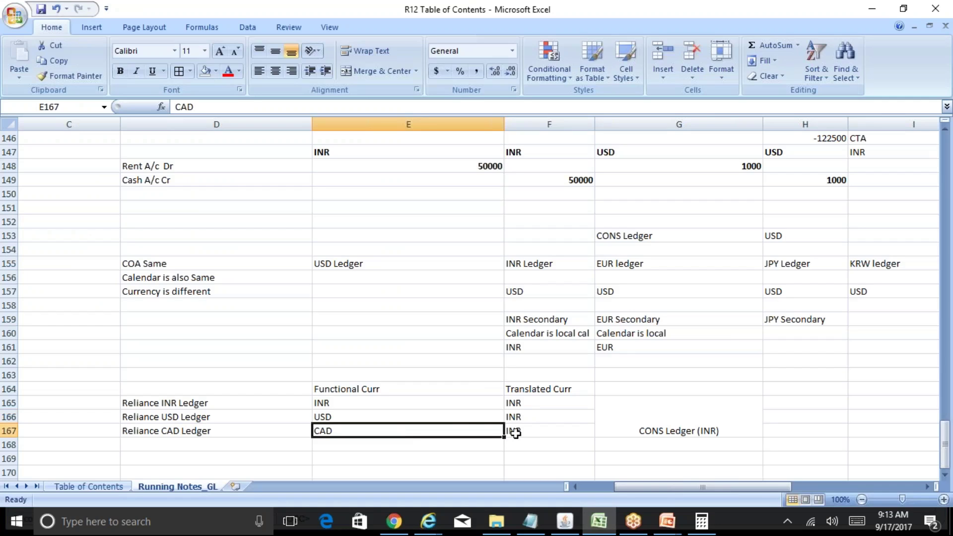
left_click(518, 432)
left_click(426, 434)
left_click(216, 431)
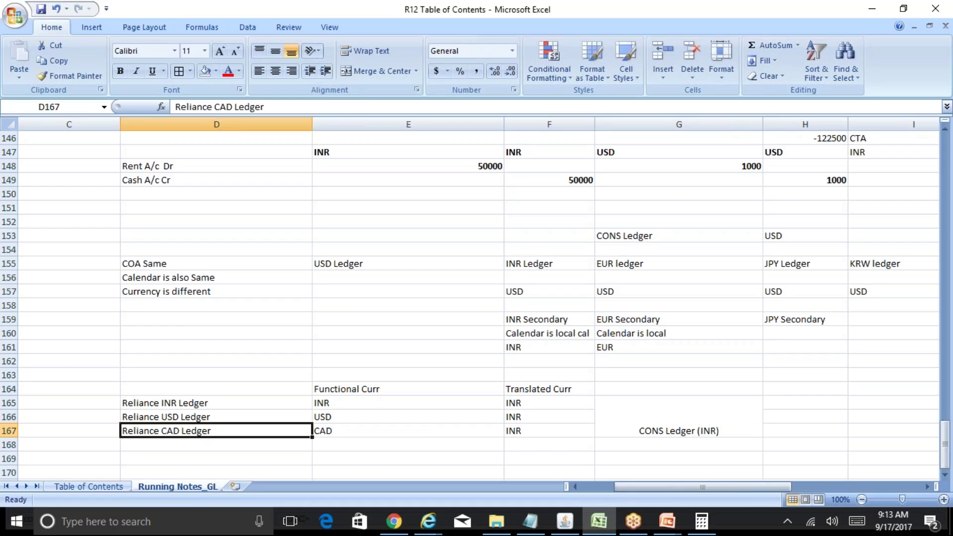
left_click(217, 416)
left_click(216, 431)
left_click(408, 431)
left_click(548, 430)
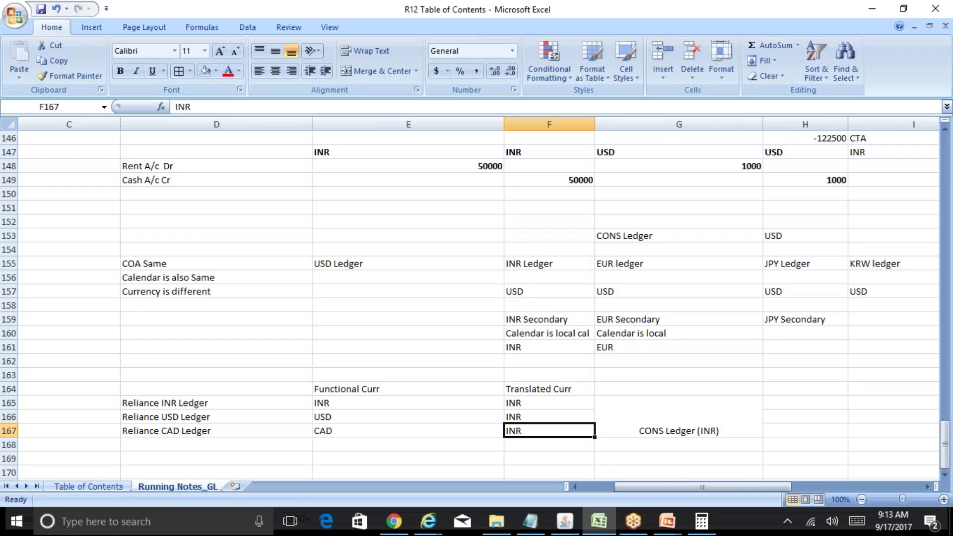
Step: Open Translate Balances under Currency in the Navigator for the Reliance CAD Ledger
left_click(561, 525)
left_click(84, 190)
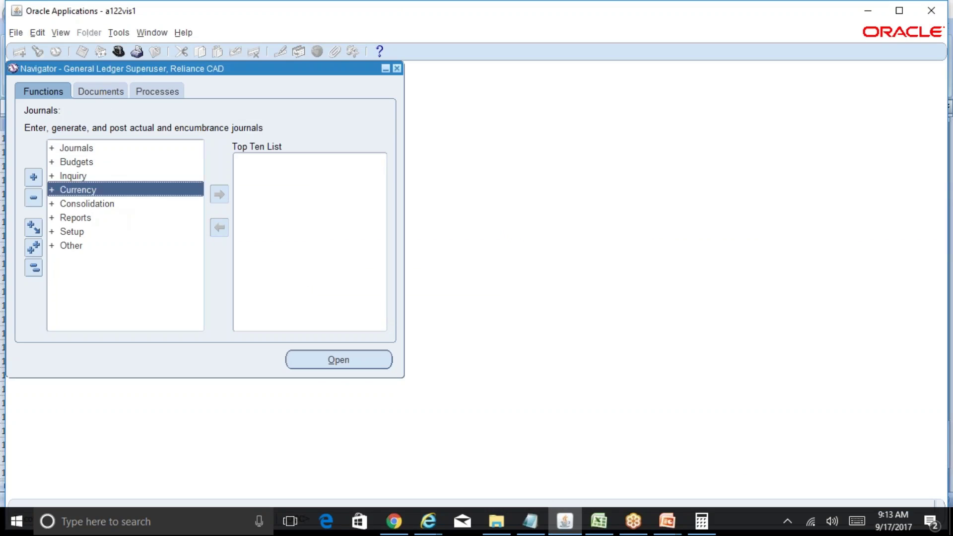
left_click(121, 204)
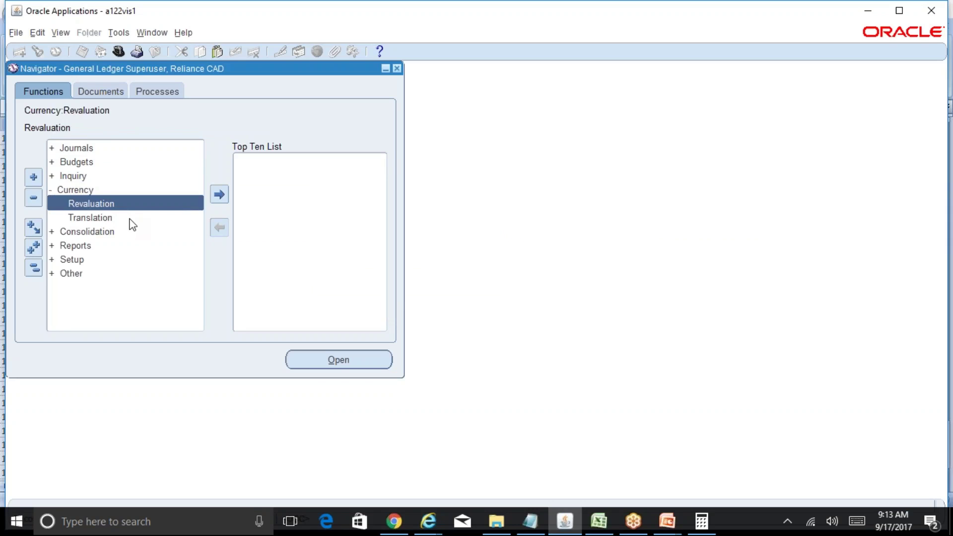
double_click(130, 218)
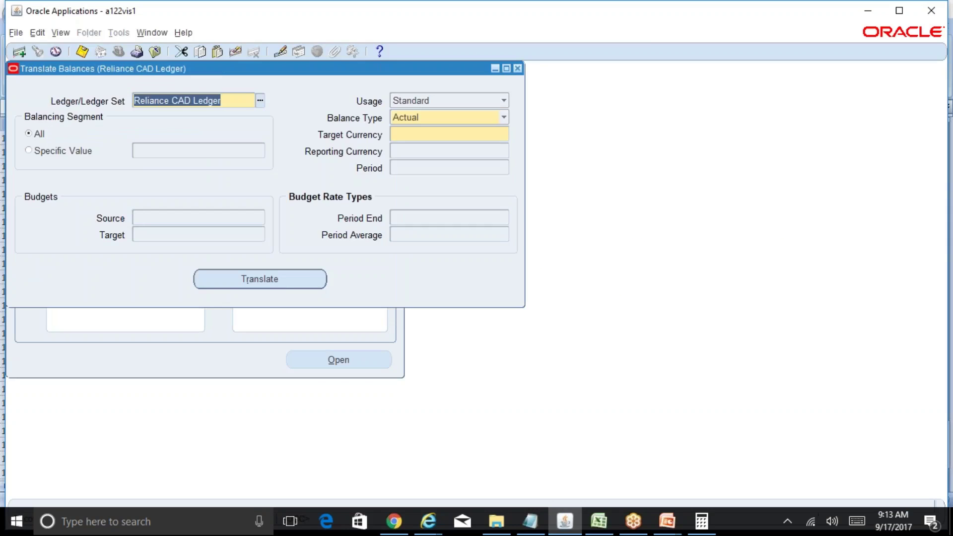
Step: Enter target currency INR and period sep-17, which reports that translation rates are not defined
left_click(394, 128)
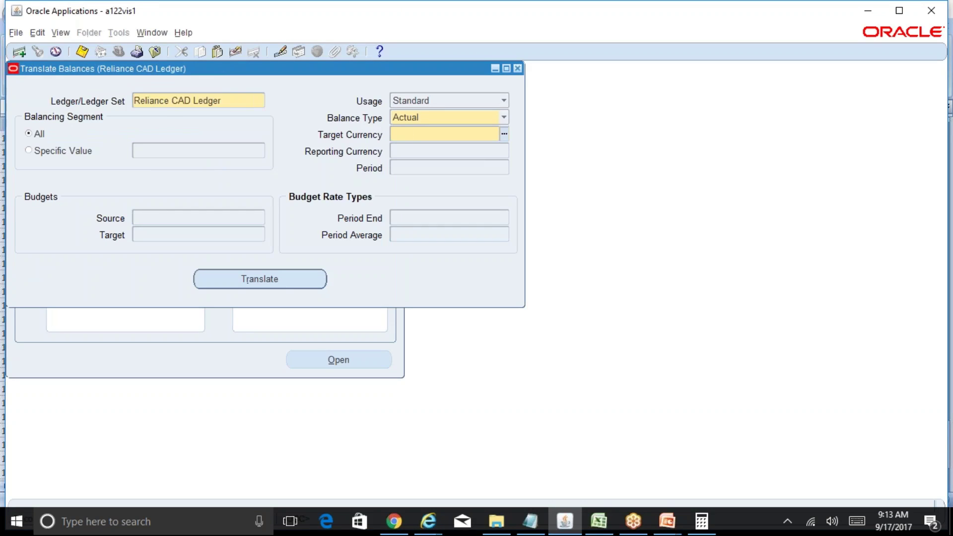
type("inr")
key("Tab")
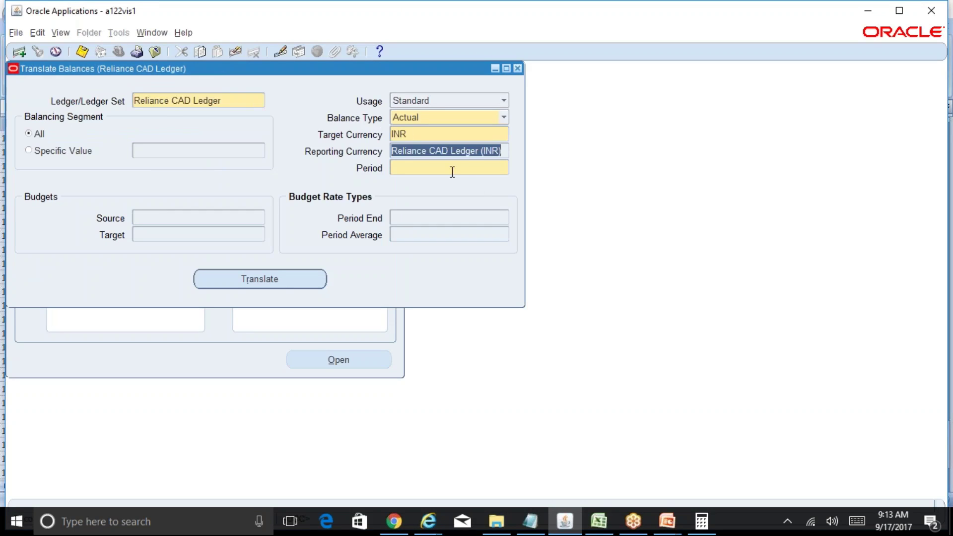
left_click(445, 167)
type("sep-17")
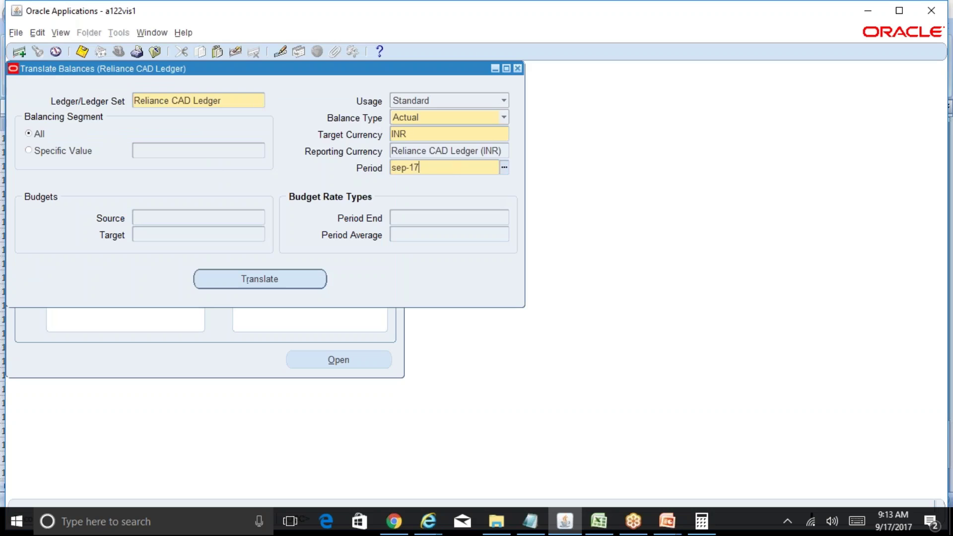
key("Tab")
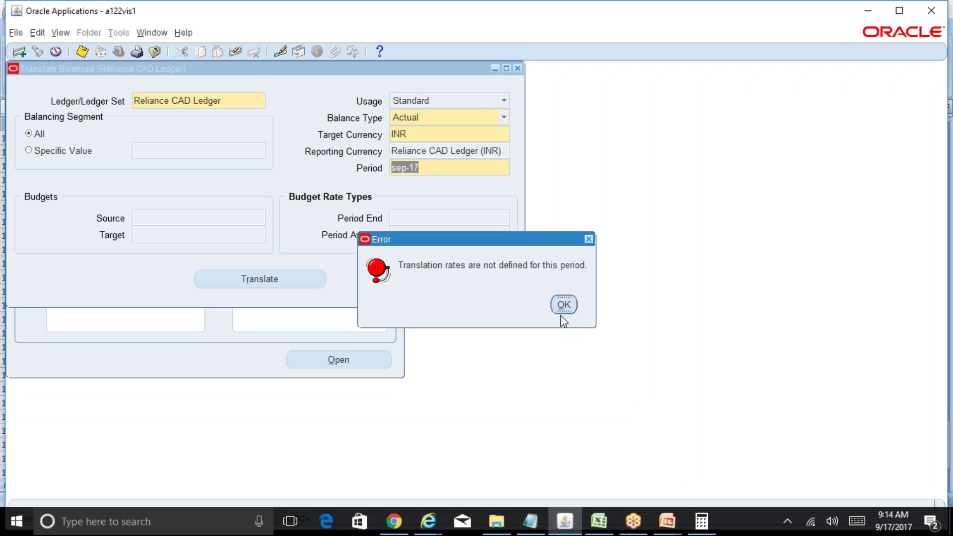
Step: Dismiss the translation rates error and close the Translate Balances form
left_click(563, 304)
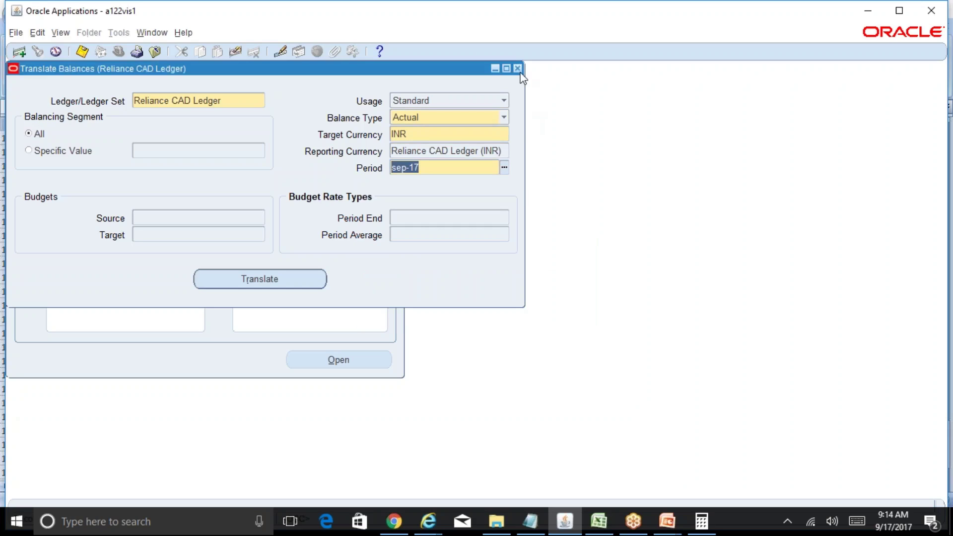
left_click(517, 69)
left_click(563, 307)
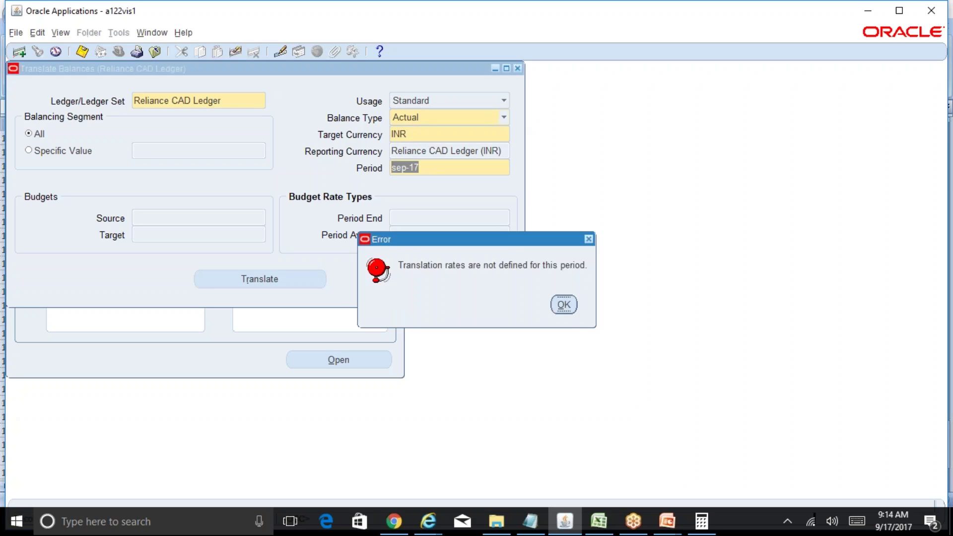
left_click(481, 314)
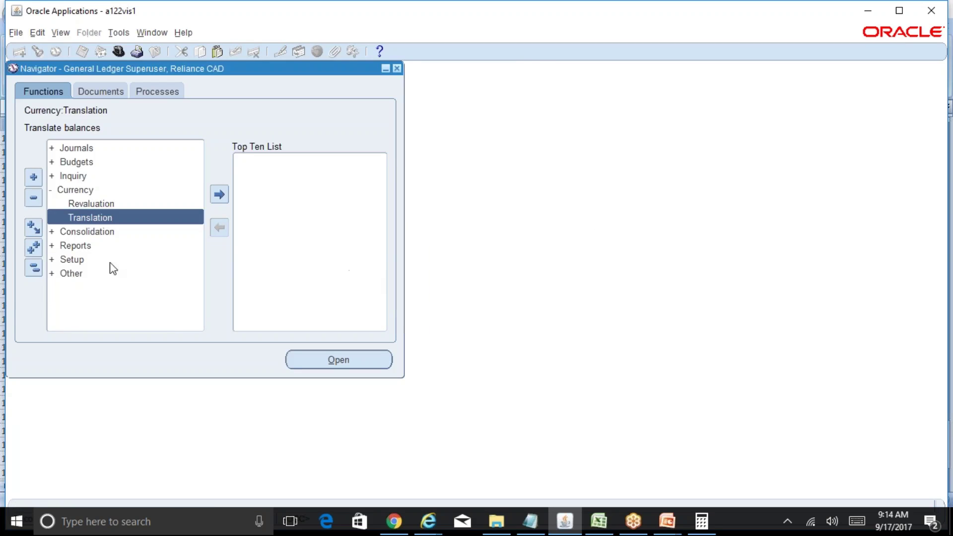
Step: Open Accounting Setups via Setup > Financials > Accounting Setup Manager
left_click(33, 267)
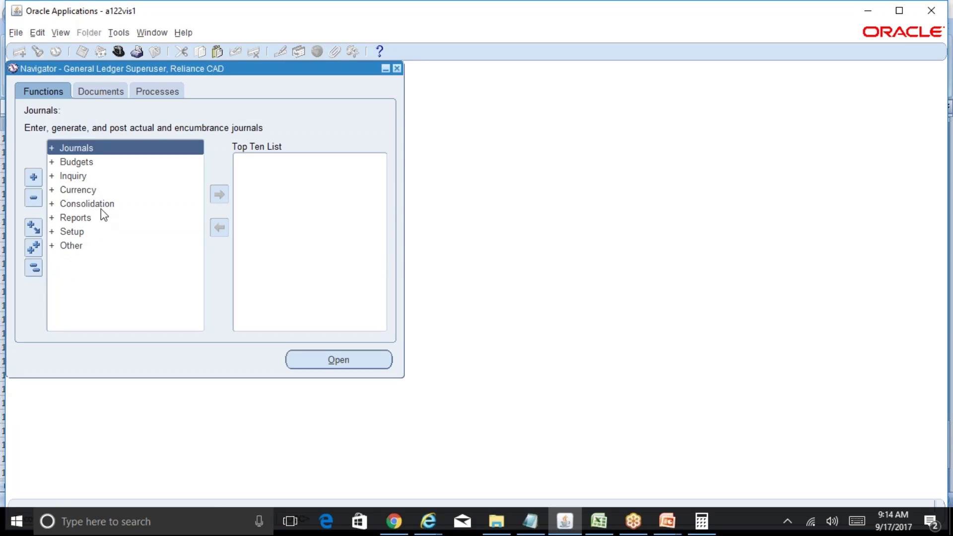
double_click(72, 232)
left_click(127, 246)
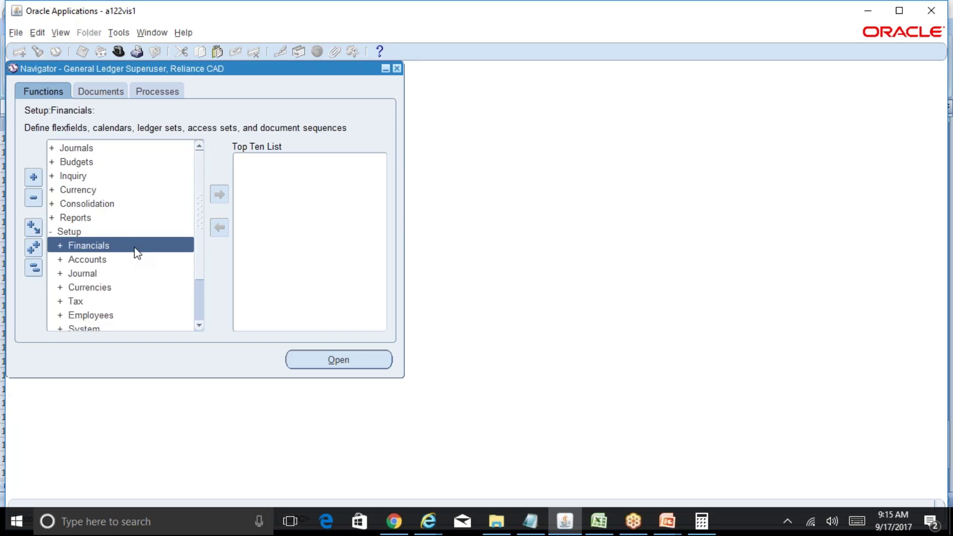
double_click(137, 250)
left_click(146, 288)
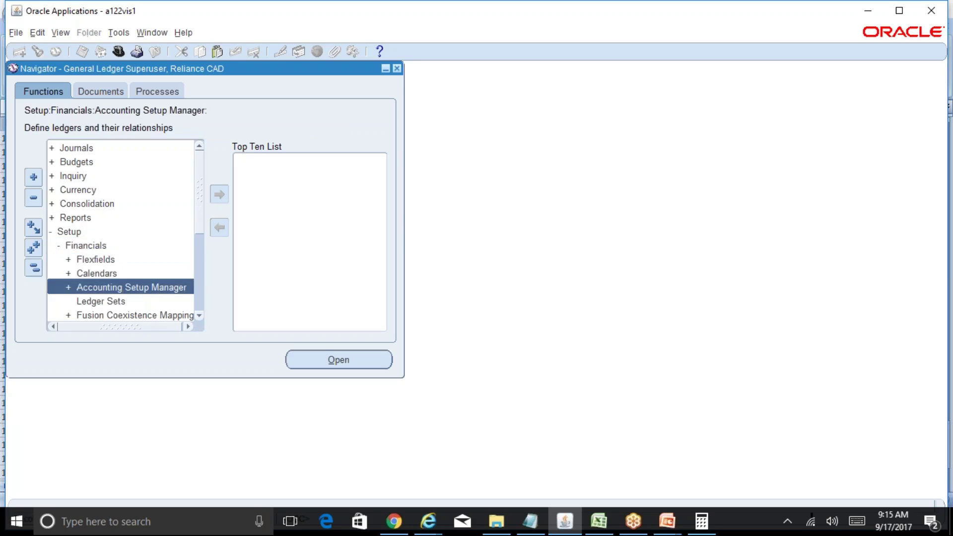
double_click(146, 287)
left_click(219, 194)
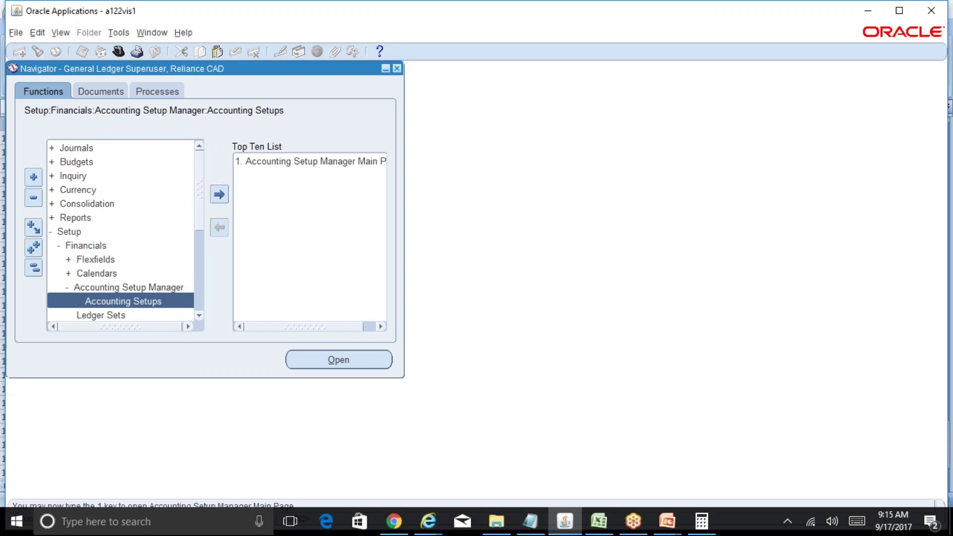
double_click(298, 165)
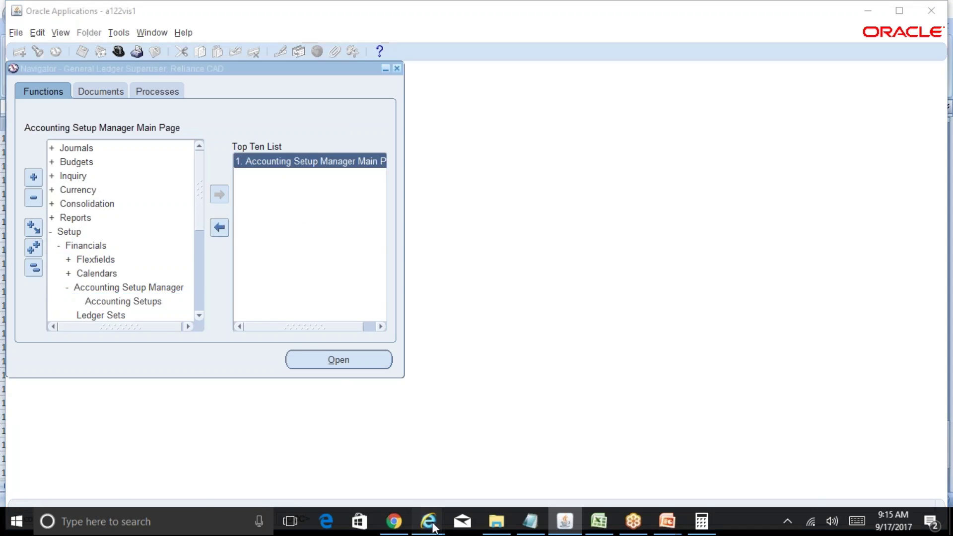
Step: Search the Accounting Setup Manager for ledgers matching 'Rel%USD%'
mouse_move(433, 526)
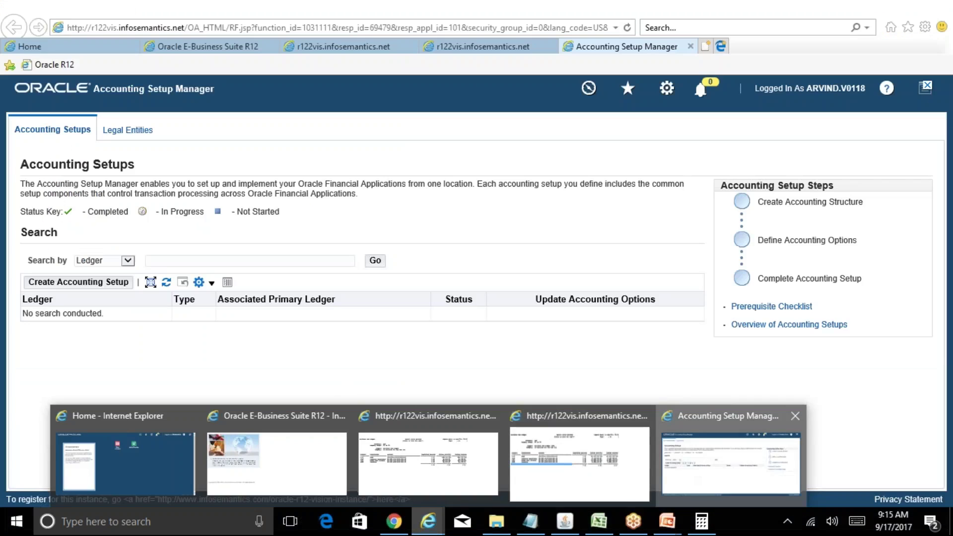
left_click(676, 476)
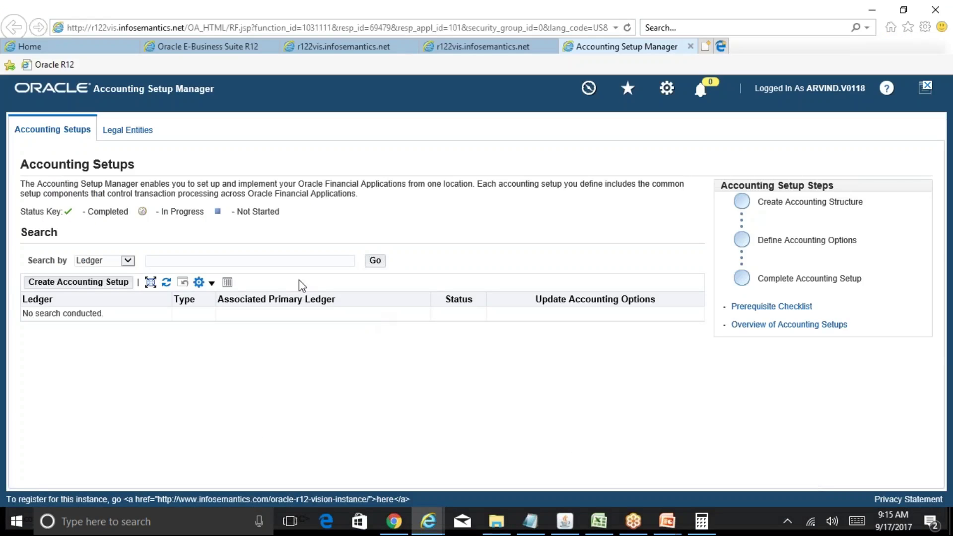
left_click(249, 259)
type("Rel%USD%")
left_click(375, 260)
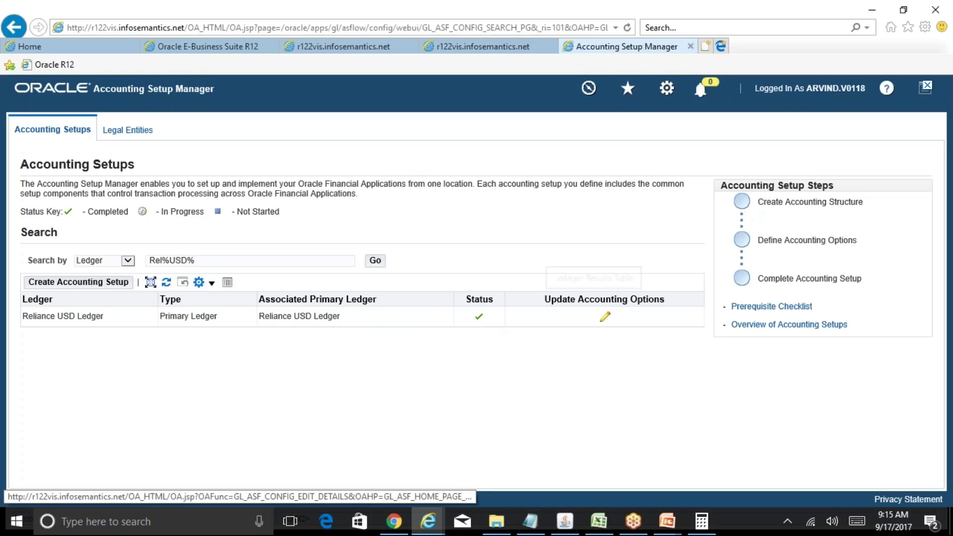
Step: Open the Reliance USD Ledger's options and review its Corporate and Period Average1 translation rate types
left_click(604, 317)
left_click_drag(950, 167, 950, 249)
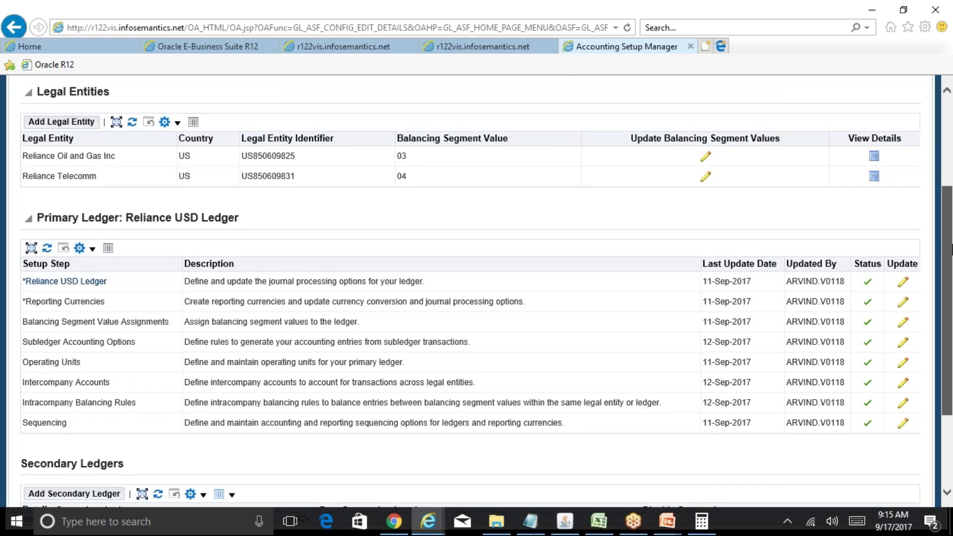
left_click_drag(951, 248, 951, 248)
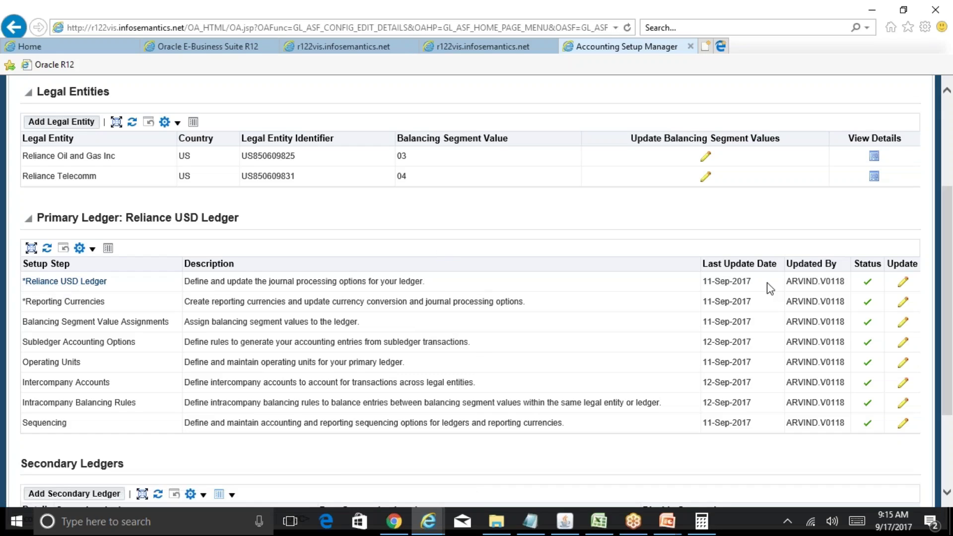
left_click(904, 283)
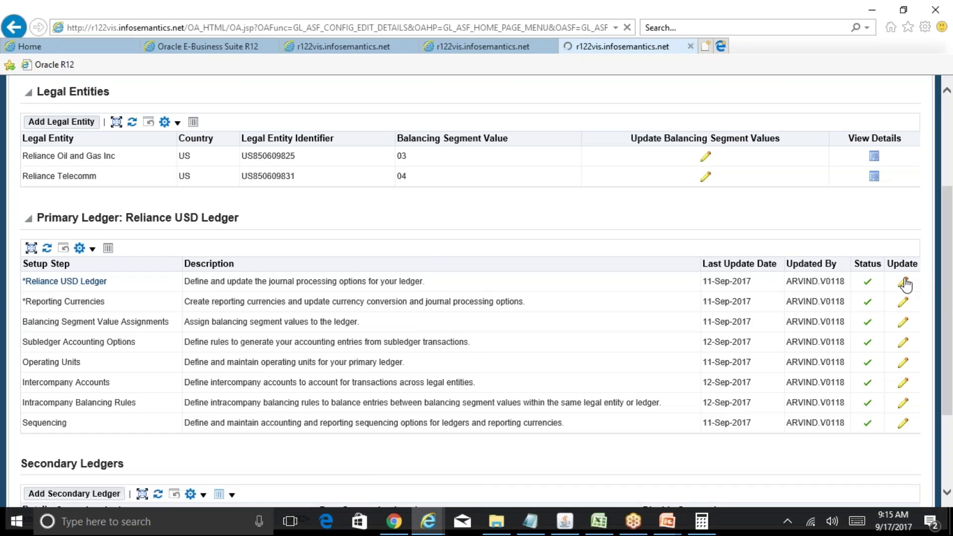
scroll(935, 246, "down", 5)
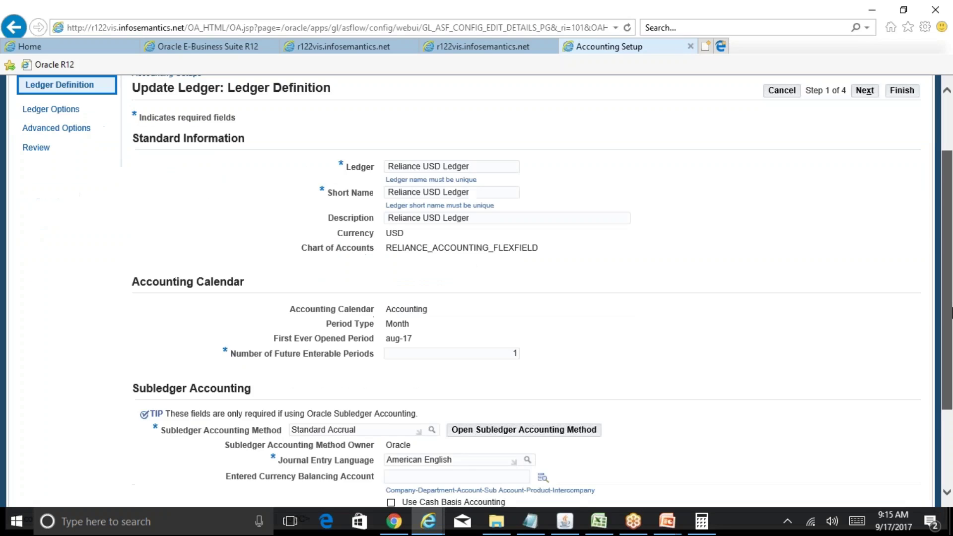
left_click(868, 455)
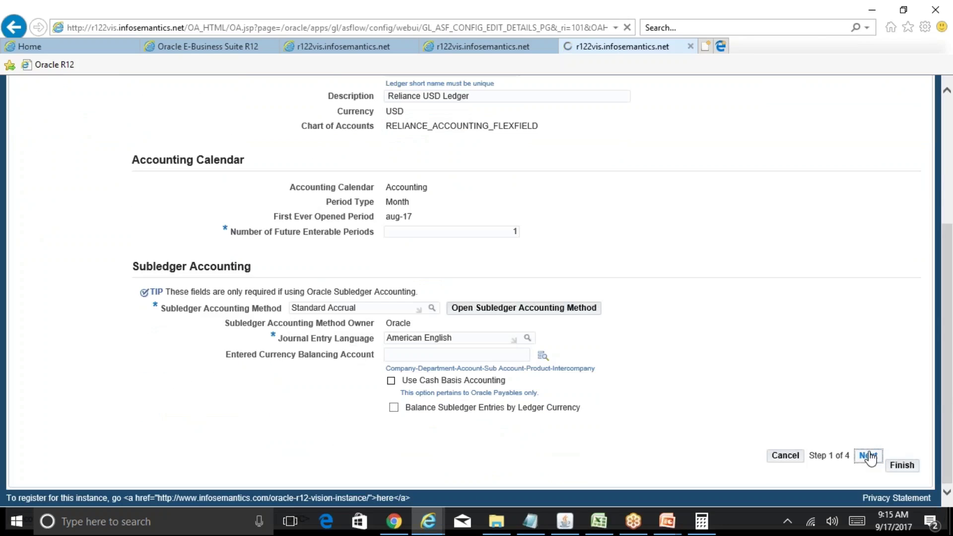
left_click_drag(948, 248, 951, 344)
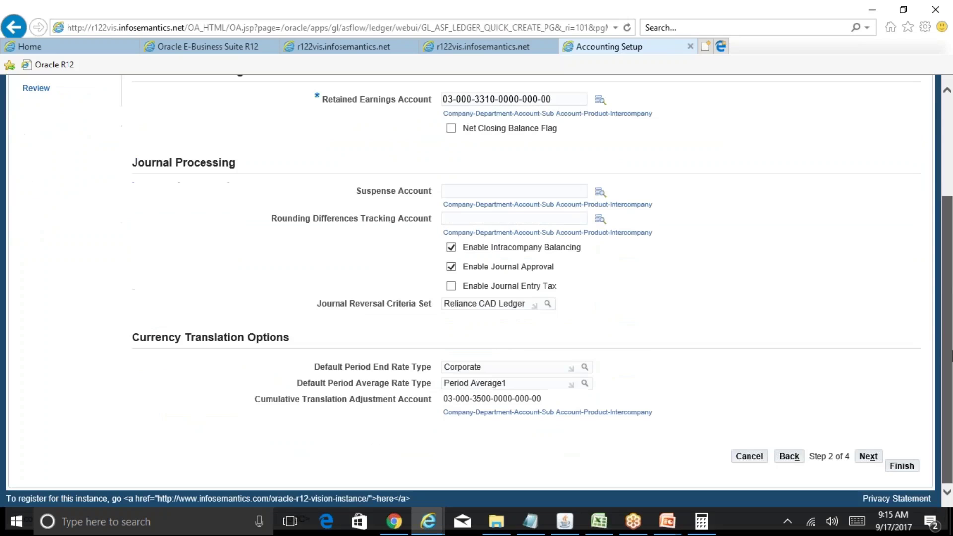
left_click(524, 383)
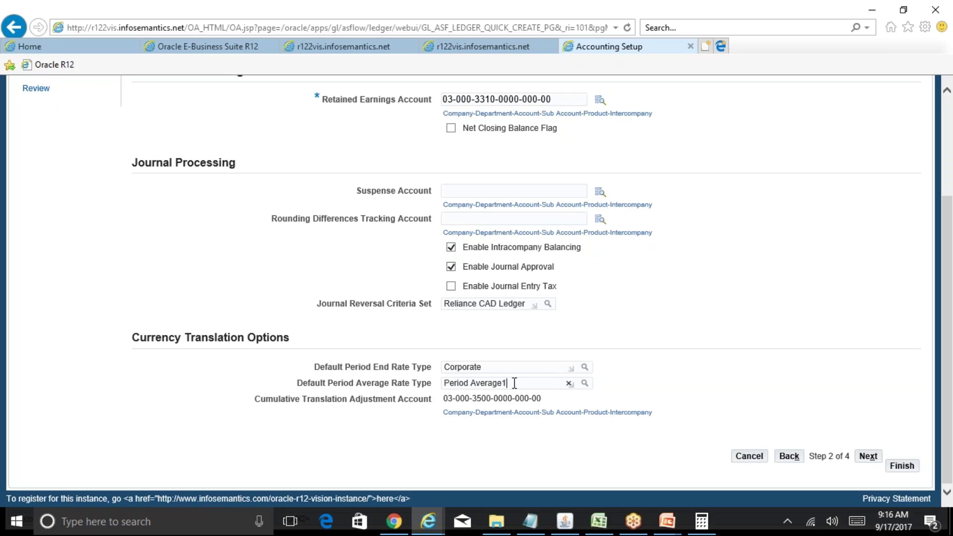
Step: Open the Daily Rates form from Setup > Currencies > Rates
left_click(565, 521)
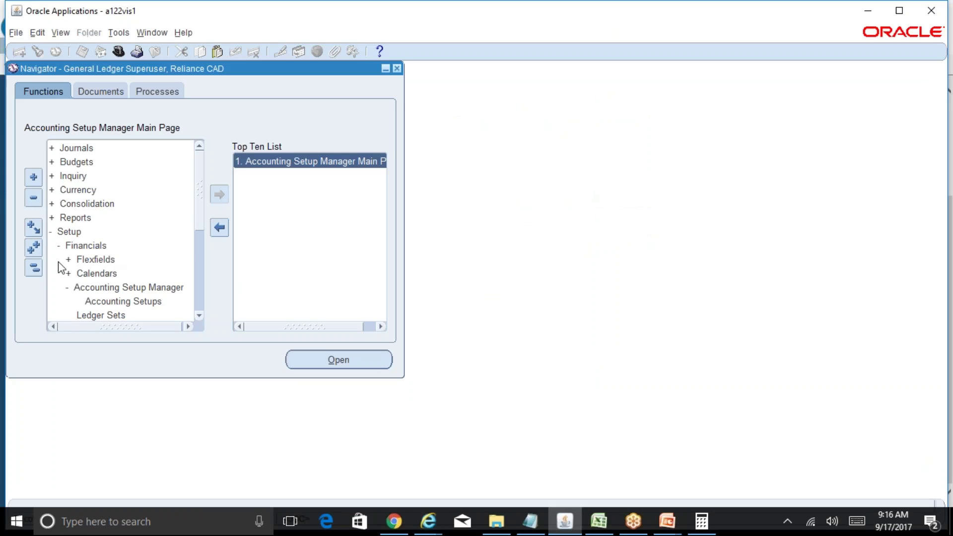
left_click(33, 268)
left_click(83, 233)
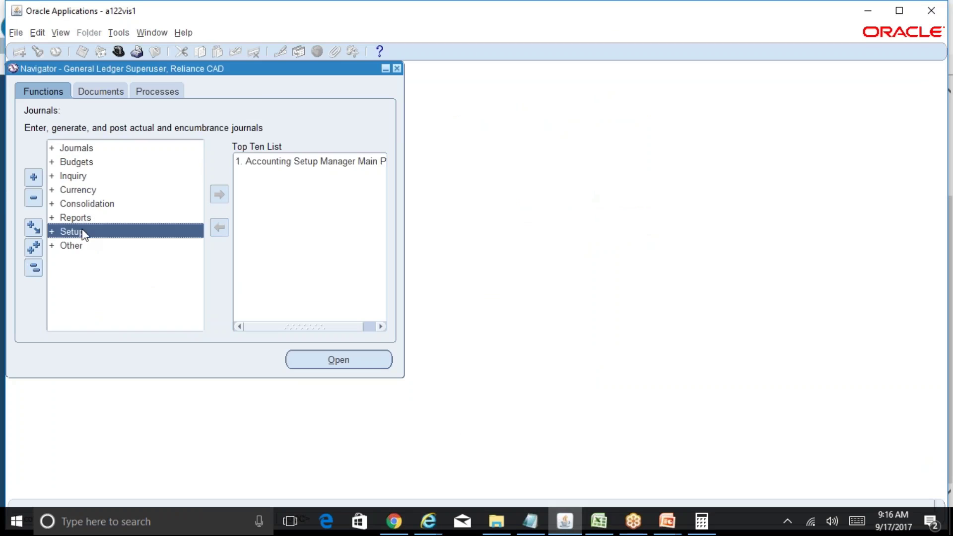
double_click(83, 233)
double_click(114, 287)
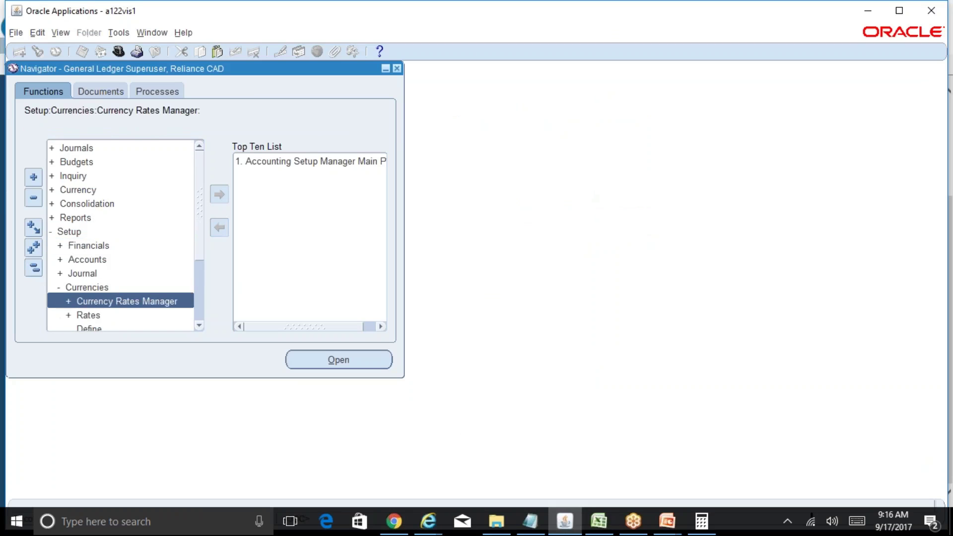
double_click(128, 315)
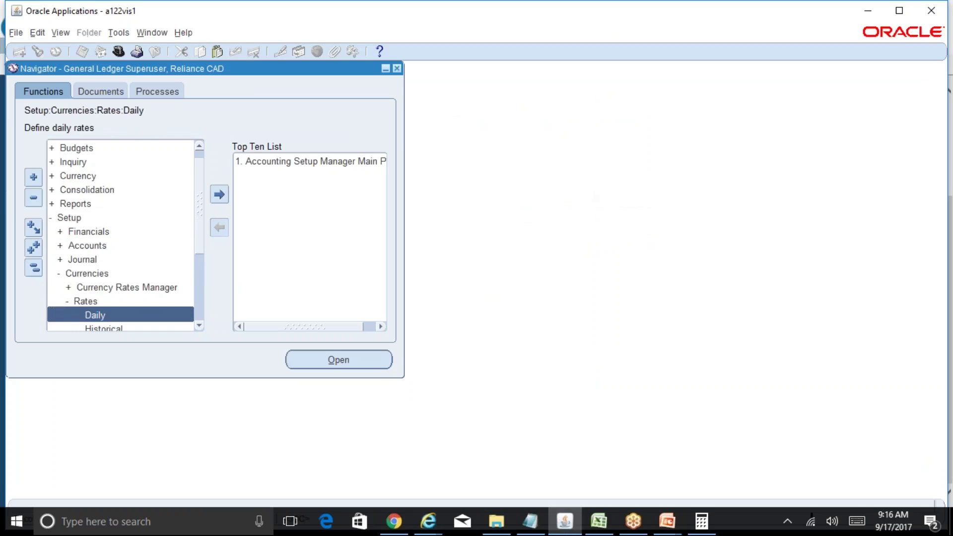
double_click(165, 311)
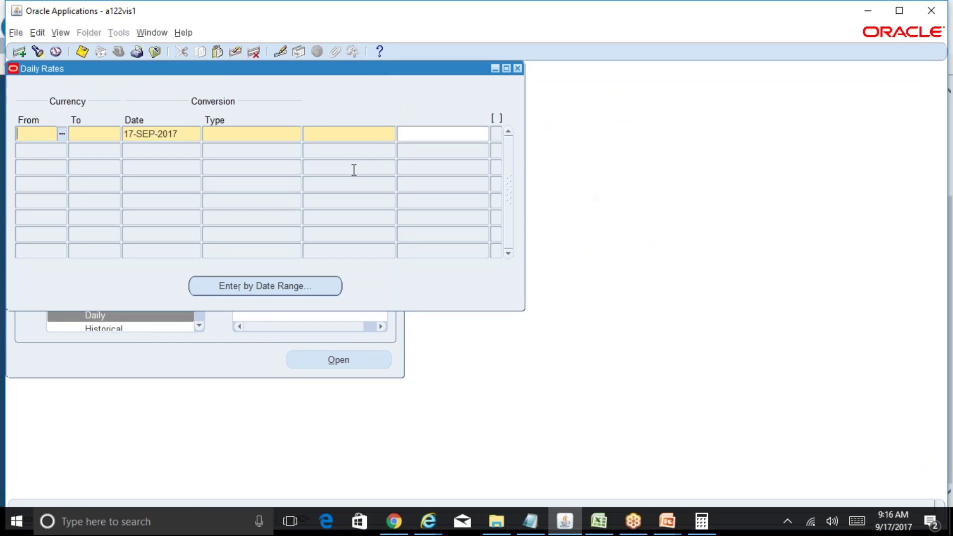
Step: Save a Corporate CAD-to-INR rate of 53 for 30-SEP-2017
type("CAD")
key("Tab")
type("INR")
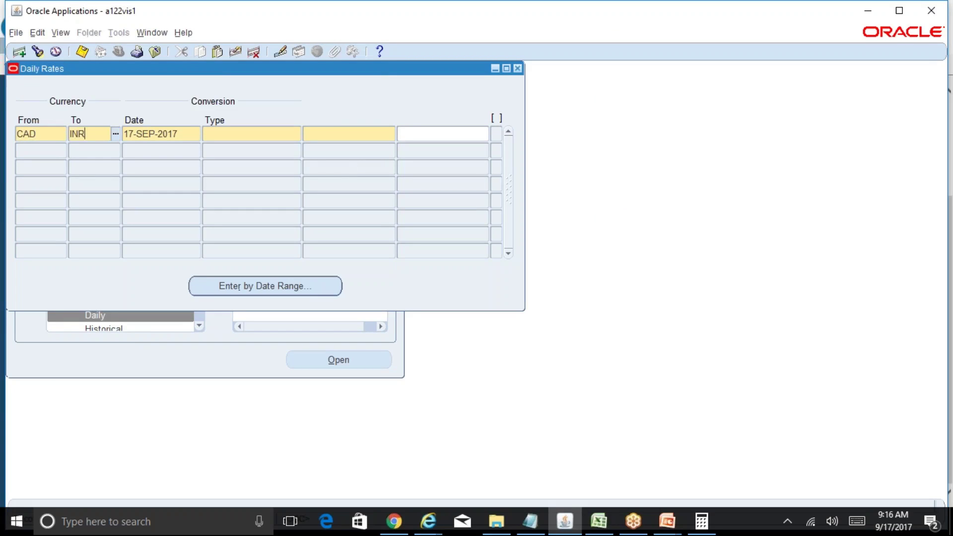
key("Tab")
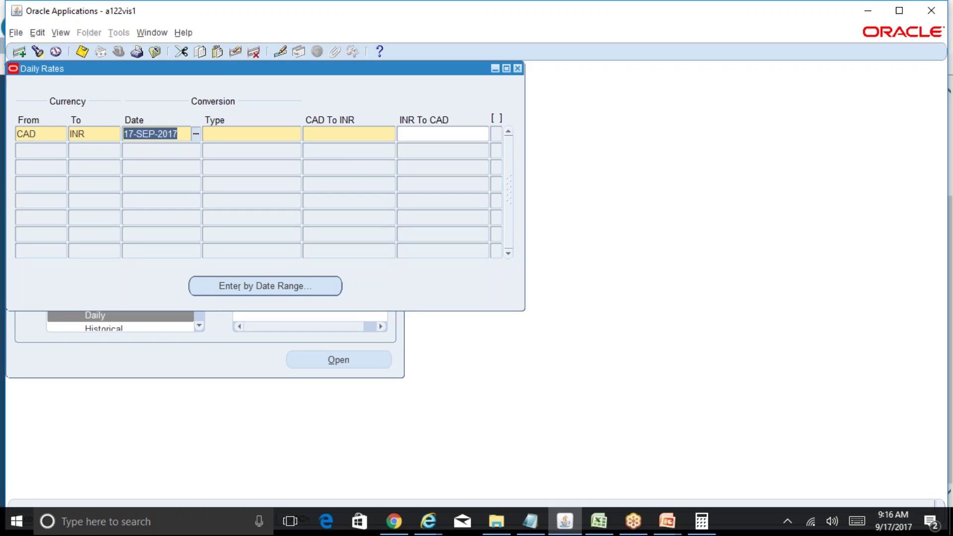
type("30-SEP-201")
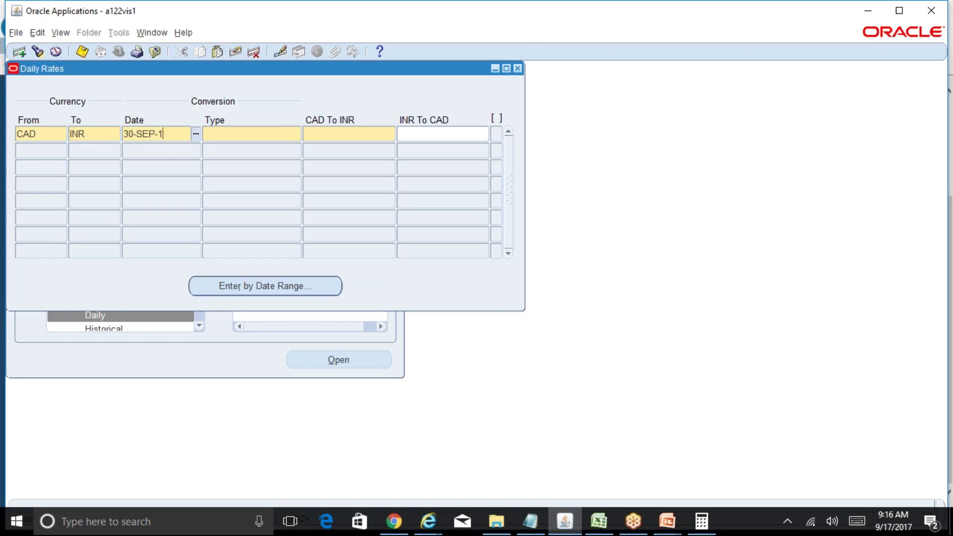
type("7")
key("Tab")
type("corporate")
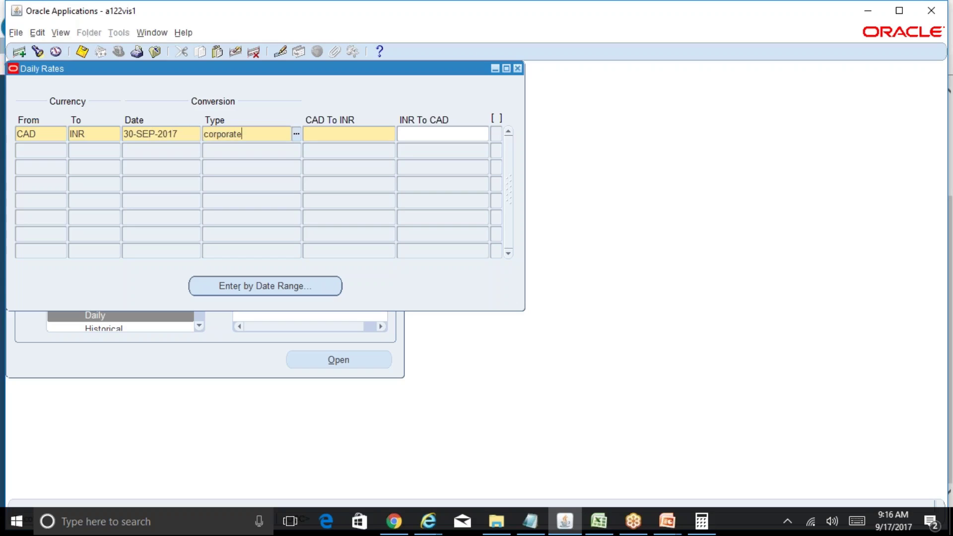
key("Tab")
type("53")
key("Tab")
key("ctrl+s")
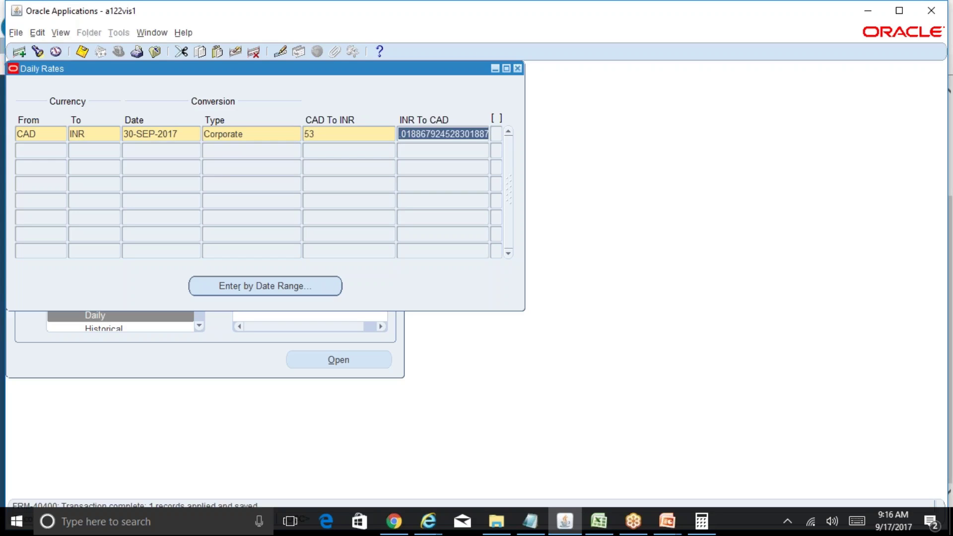
Step: Save a Period Average1 CAD-to-INR rate of 51.5 for 30-SEP-2017
left_click(50, 150)
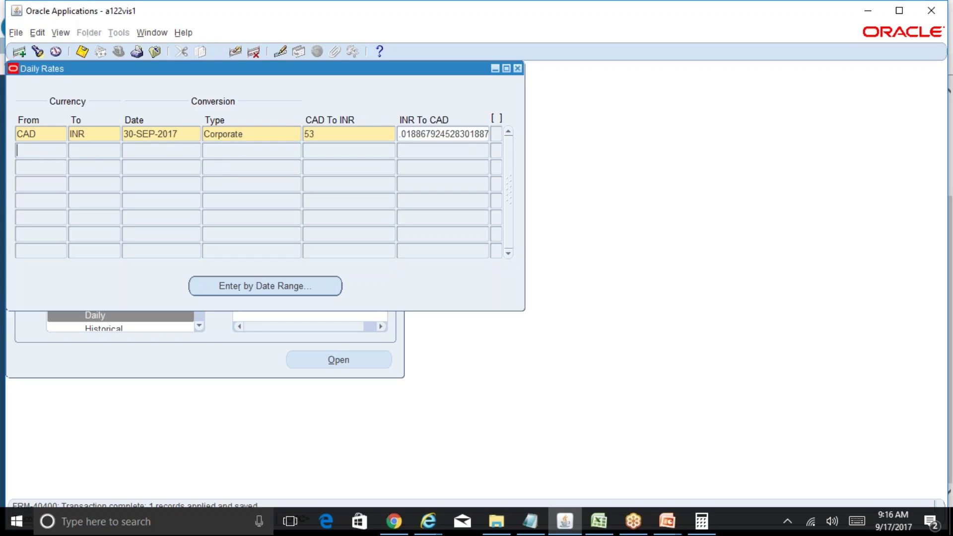
type("CAD")
key("Tab")
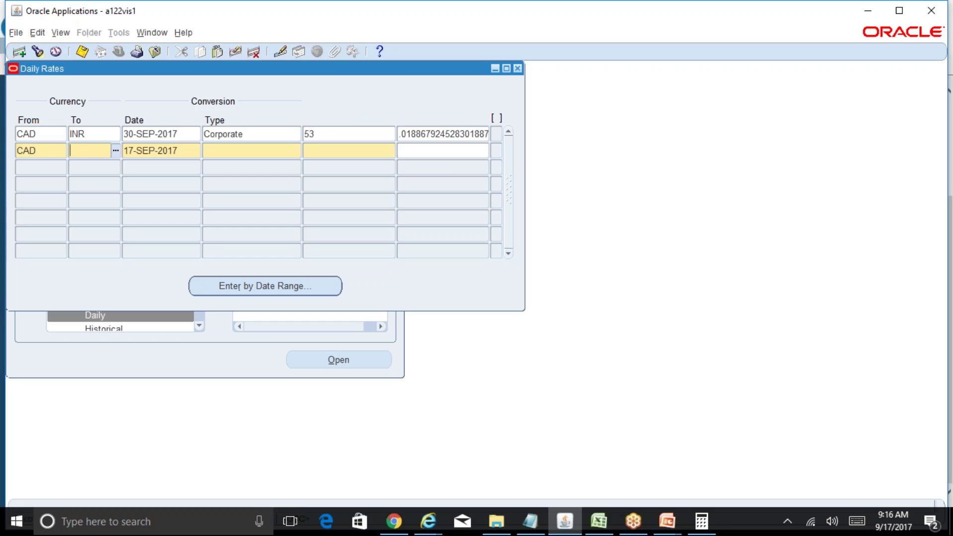
type("INR")
key("Tab")
type("30-S")
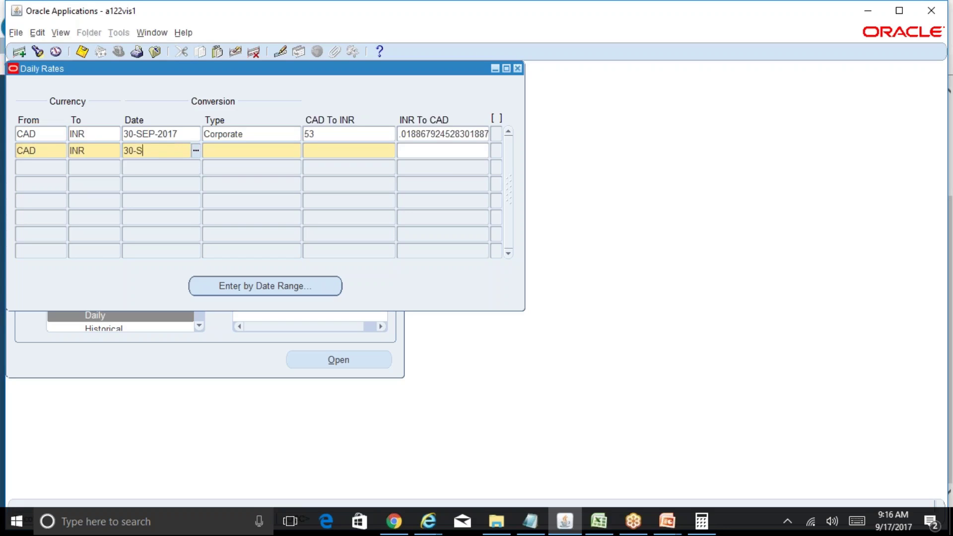
type("EP-2017")
key("Tab")
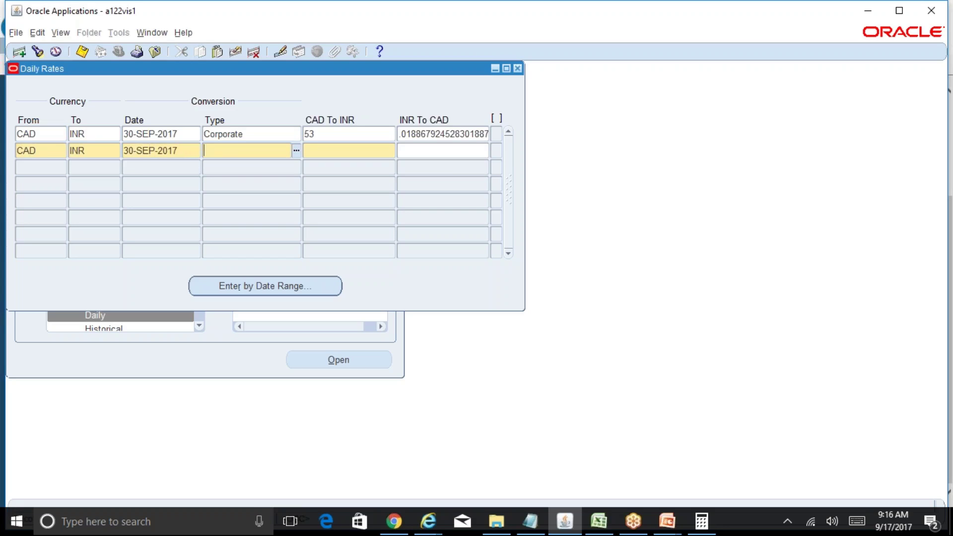
type("Period%Ave%")
key("Tab")
key("Down")
key("Down")
key("Down")
key("Down")
key("Down")
key("Down")
key("Down")
key("Down")
key("Down")
key("Down")
key("Down")
key("Down")
key("Down")
key("Down")
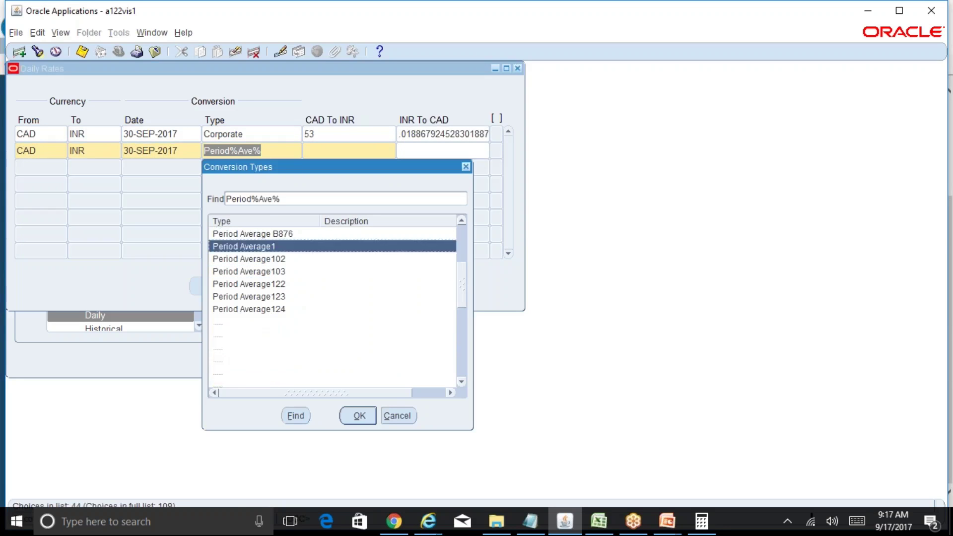
key("Up")
key("Up")
key("Return")
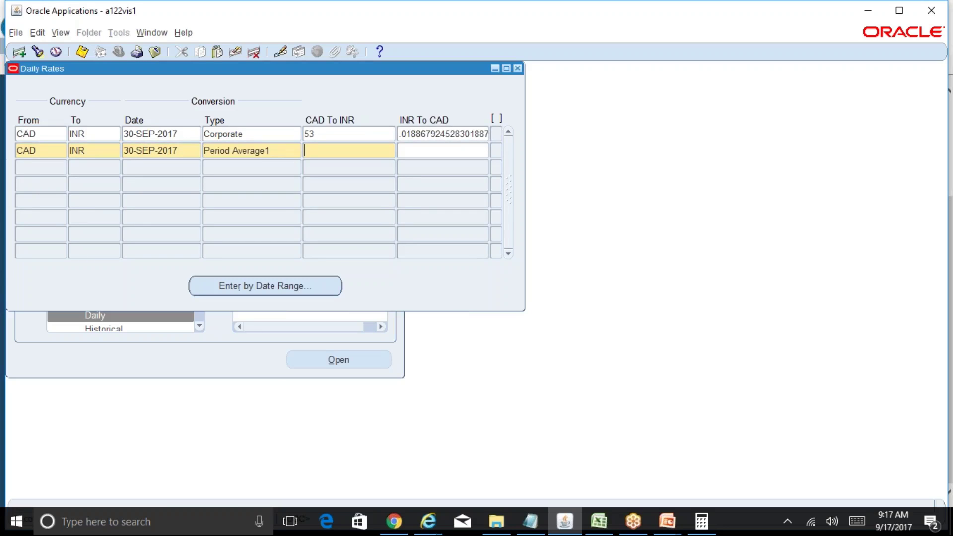
type("51.5")
key("Tab")
key("ctrl+s")
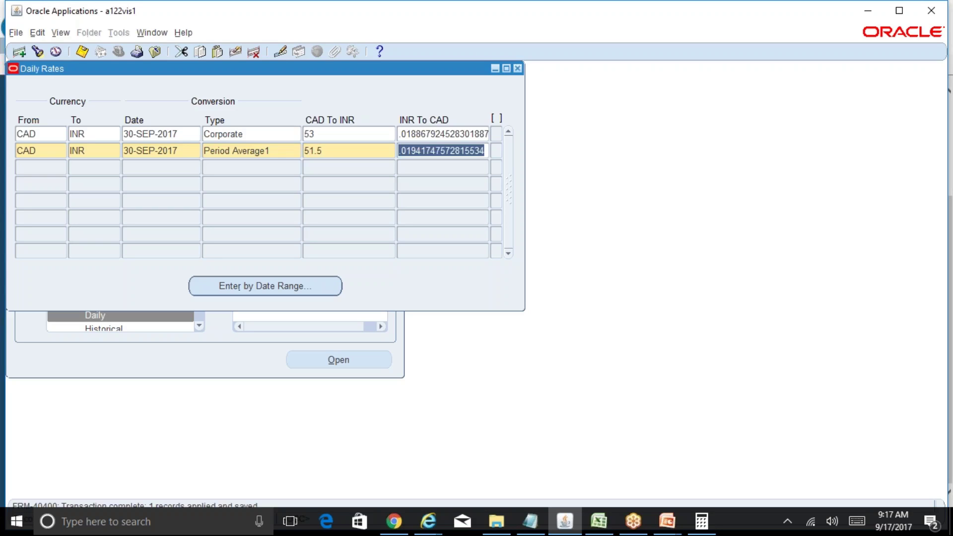
Step: Close Daily Rates, collapse the Navigator, and check then close the submitted requests list
left_click(517, 69)
left_click(33, 268)
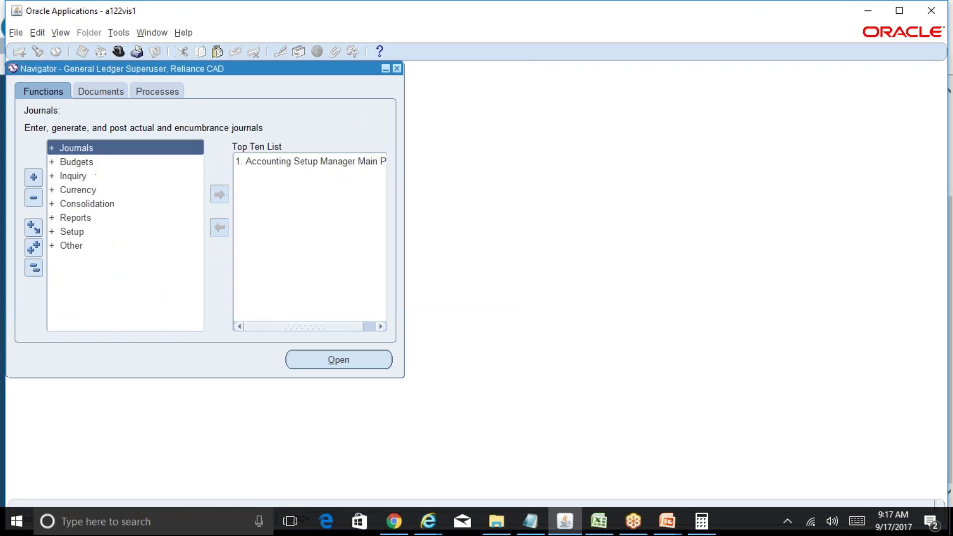
key("alt+v")
key("r")
key("Return")
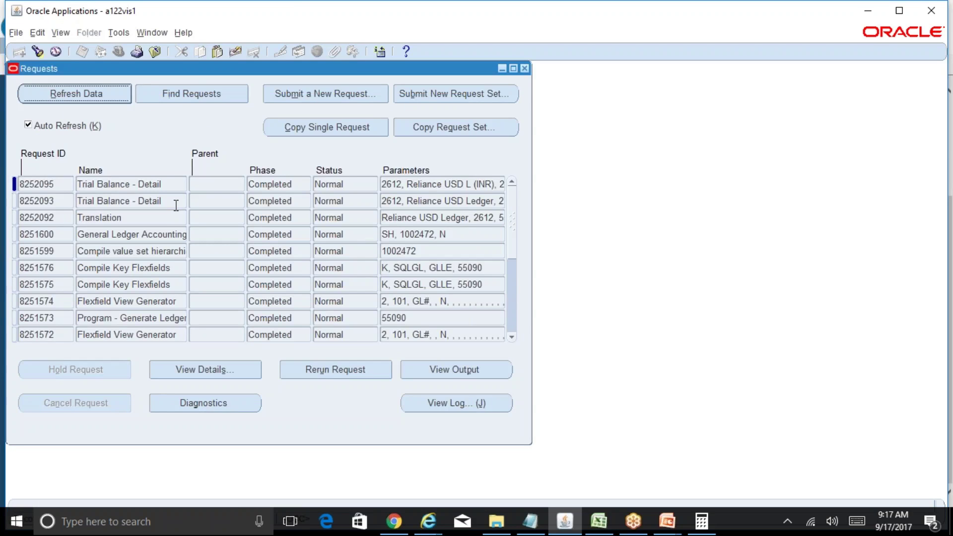
left_click(524, 69)
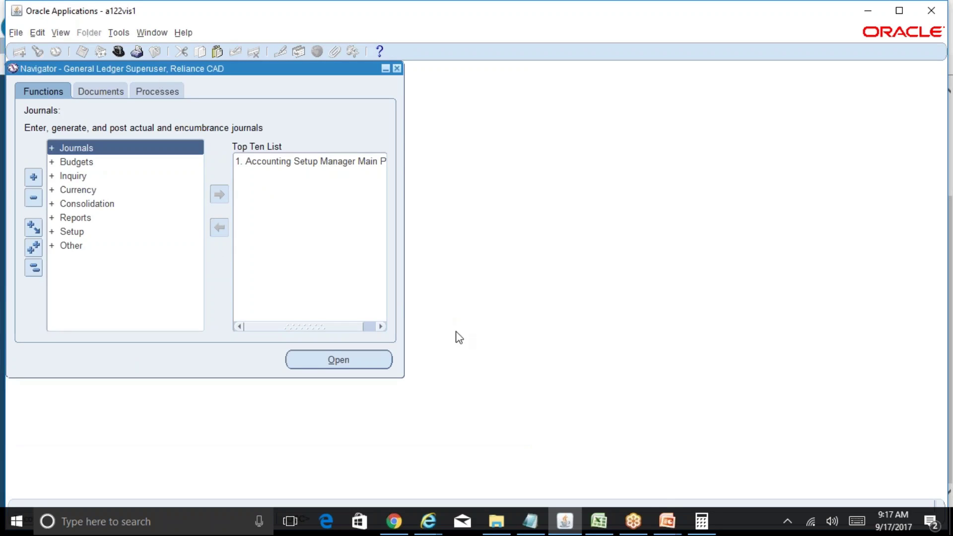
Step: Glance at the R12 Table of Contents notes in Excel, then return to Oracle Applications
mouse_move(673, 522)
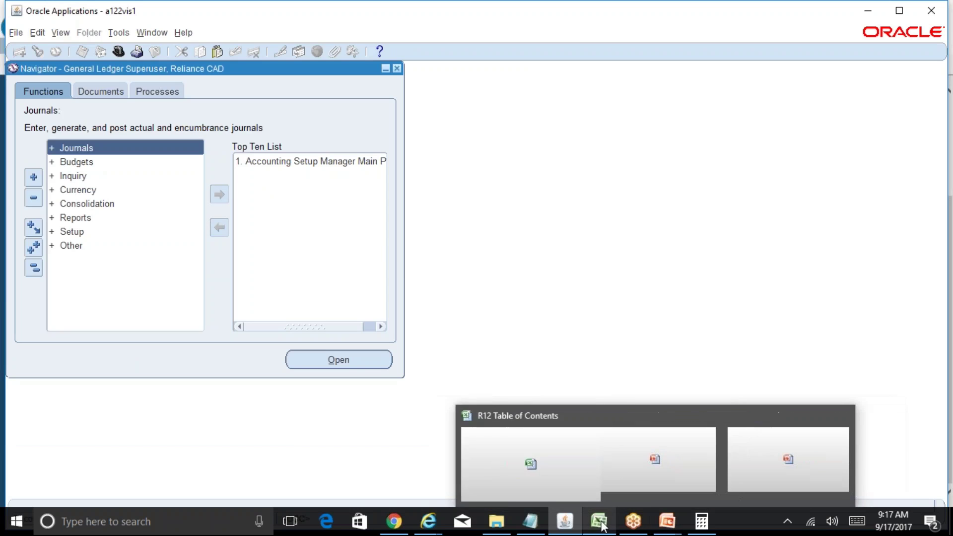
left_click(524, 423)
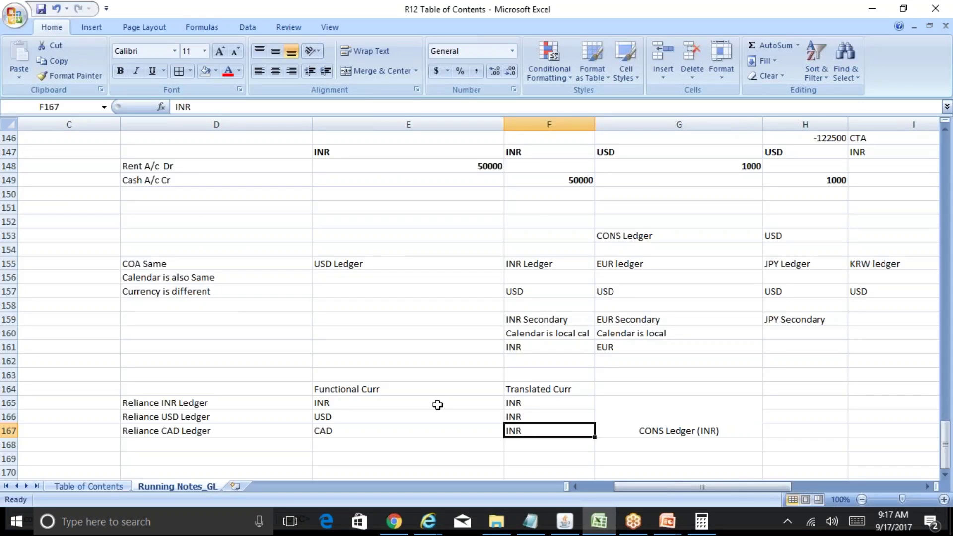
left_click(565, 521)
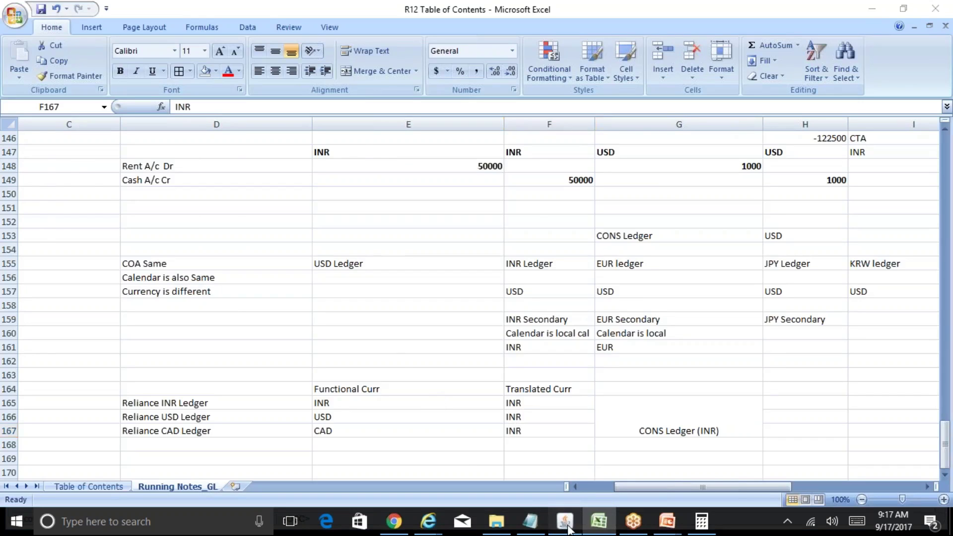
Step: Open the Translate Balances form for the Reliance CAD Ledger from Currency > Translation
double_click(108, 188)
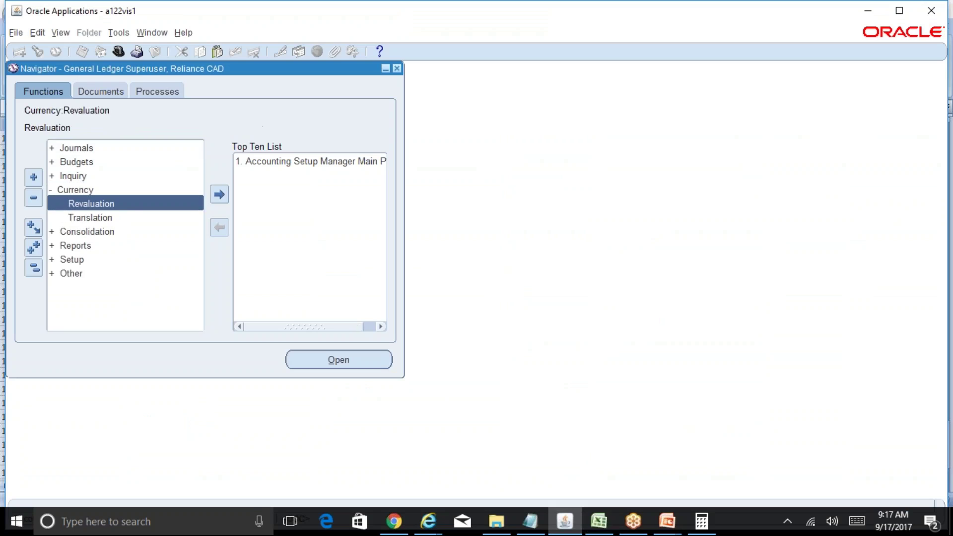
left_click(138, 218)
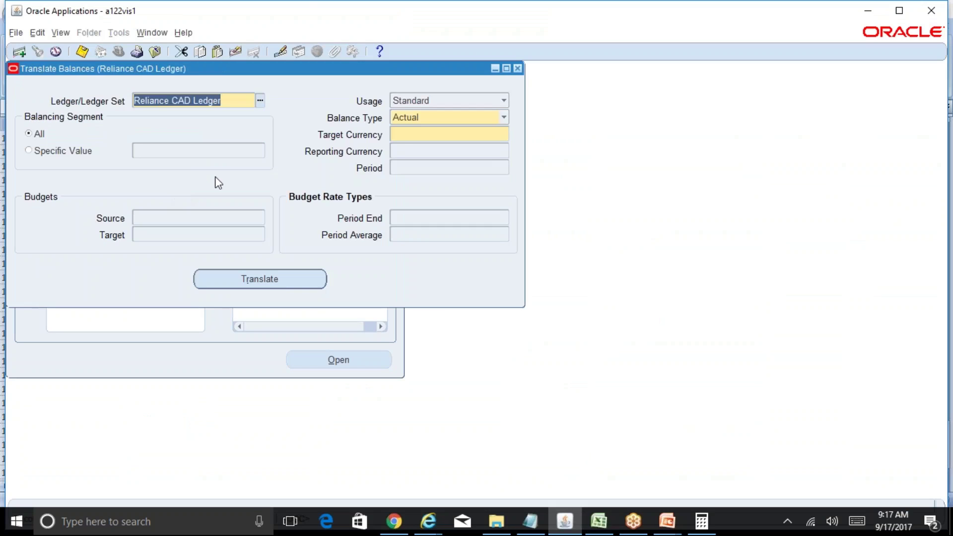
left_click(418, 139)
Step: Submit the translation with target currency INR and period sep-17, acknowledging the request note
type("INR")
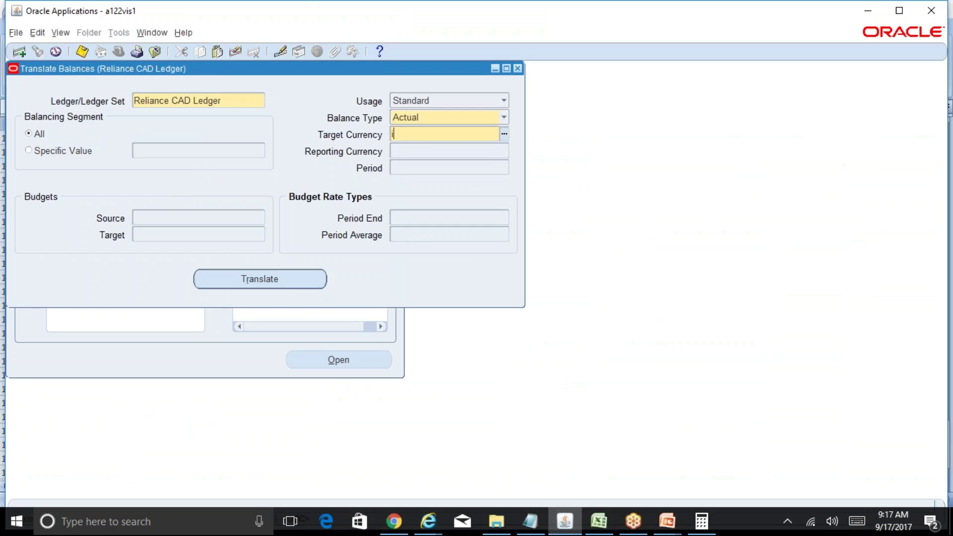
key("Tab")
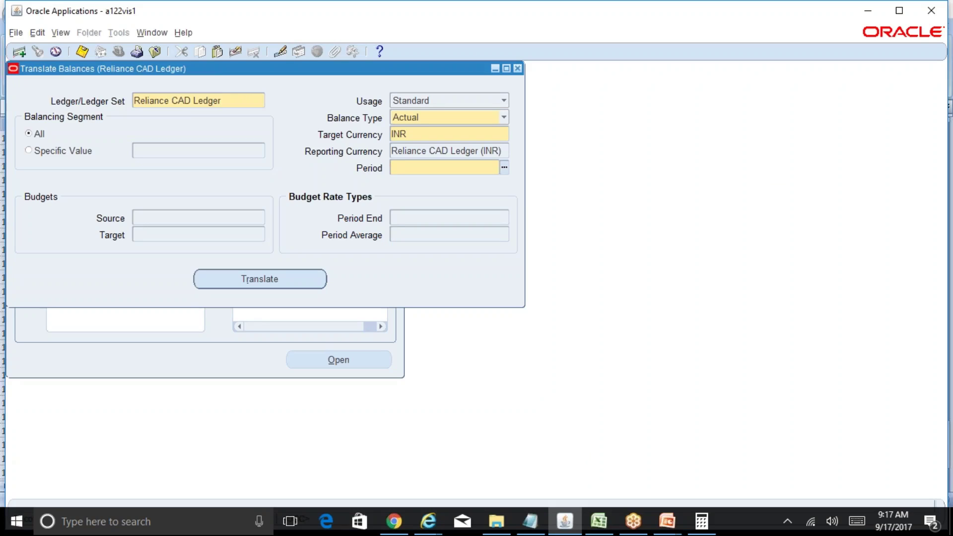
type("sep-17")
key("Tab")
left_click(318, 279)
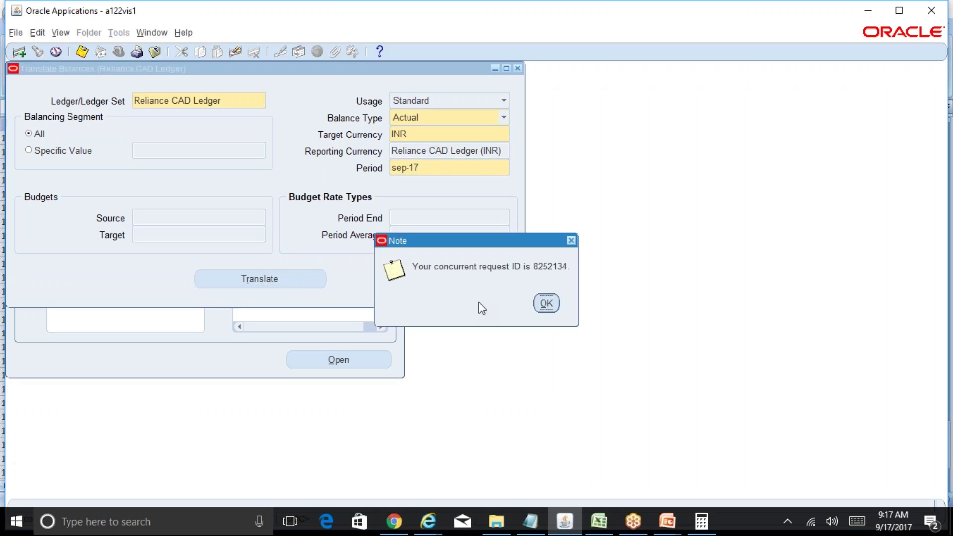
left_click(546, 303)
Step: Close Translate Balances, refresh My Requests to see the Translation request Pending on Standby, then return to Excel
left_click(518, 69)
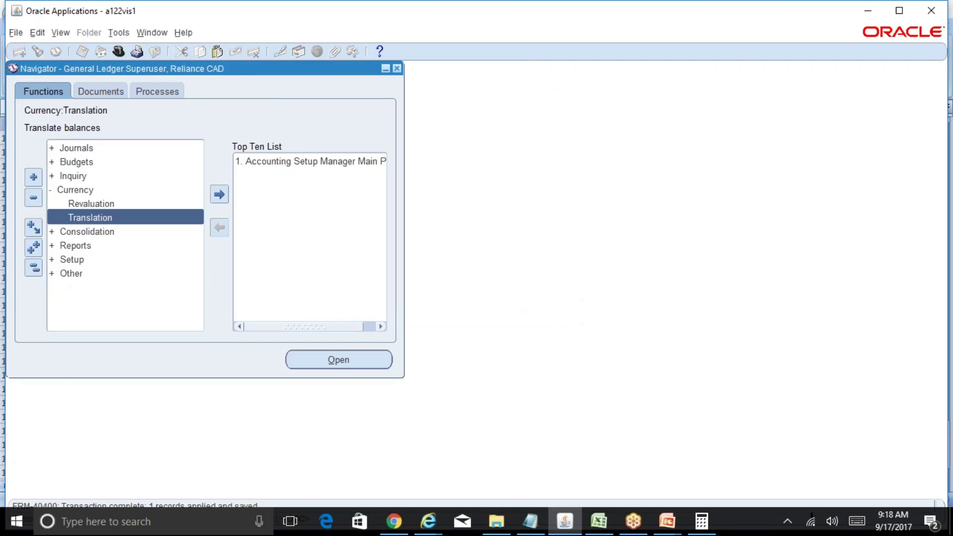
key("alt+v")
key("r")
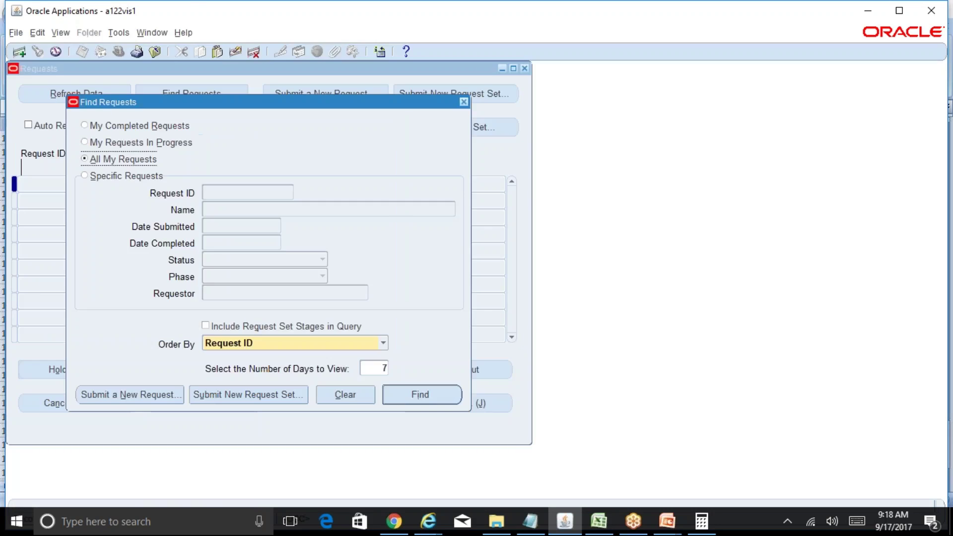
key("Return")
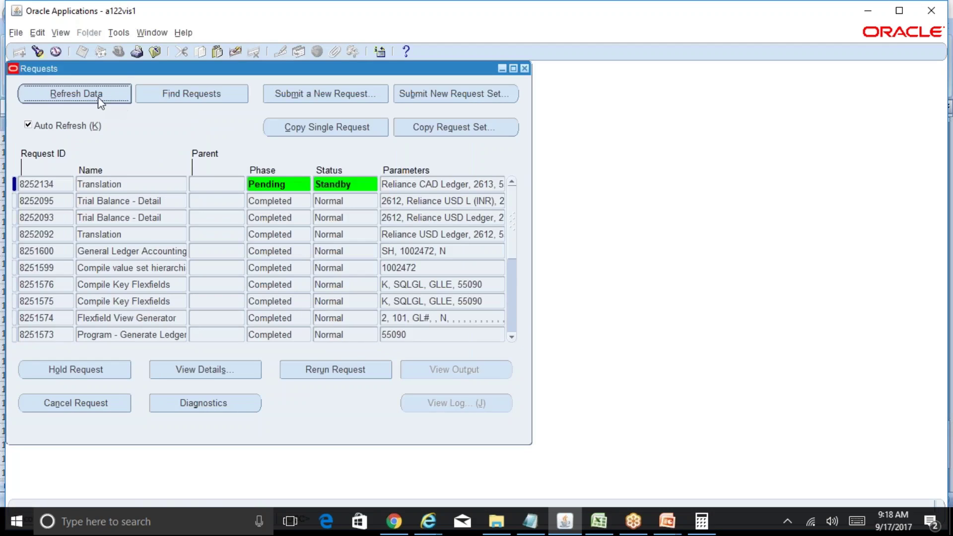
left_click(97, 97)
left_click(97, 96)
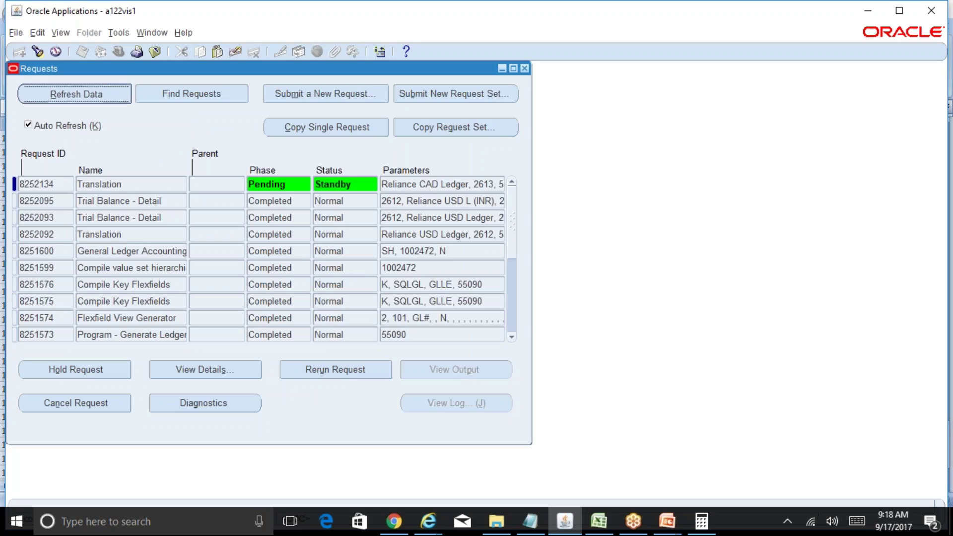
left_click(599, 520)
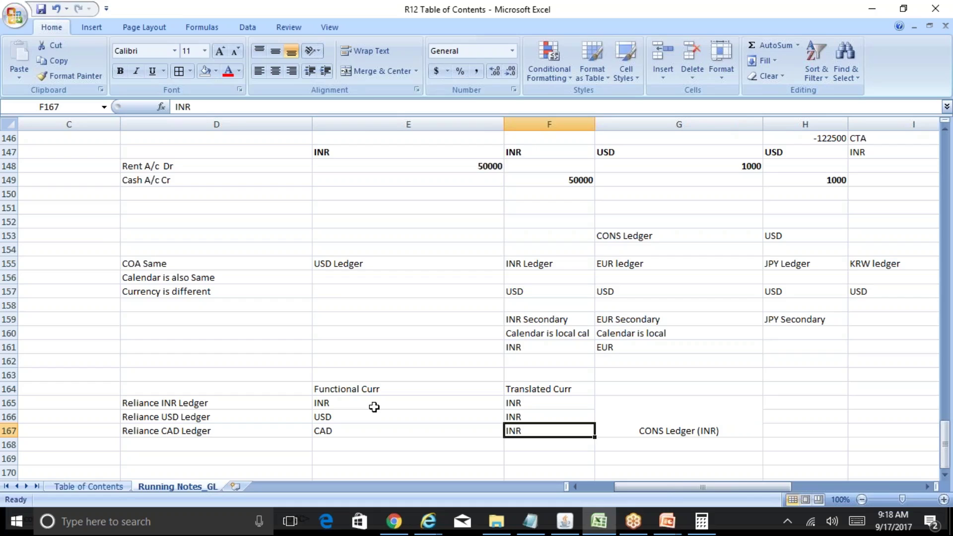
Step: Enter the note 'Running of Translation' in cell D170
key("Down")
key("Down")
key("Down")
key("Down")
key("Down")
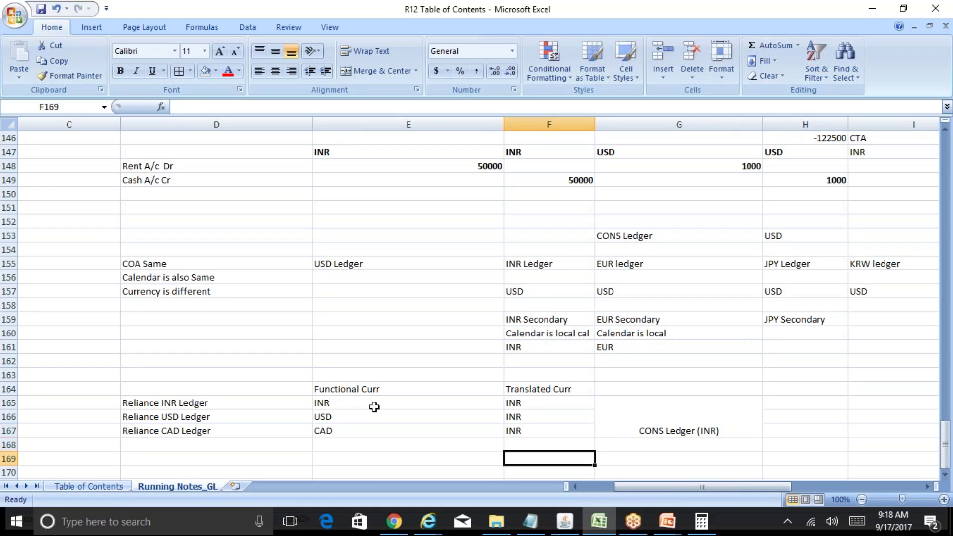
key("Up")
key("Up")
key("Left")
key("Left")
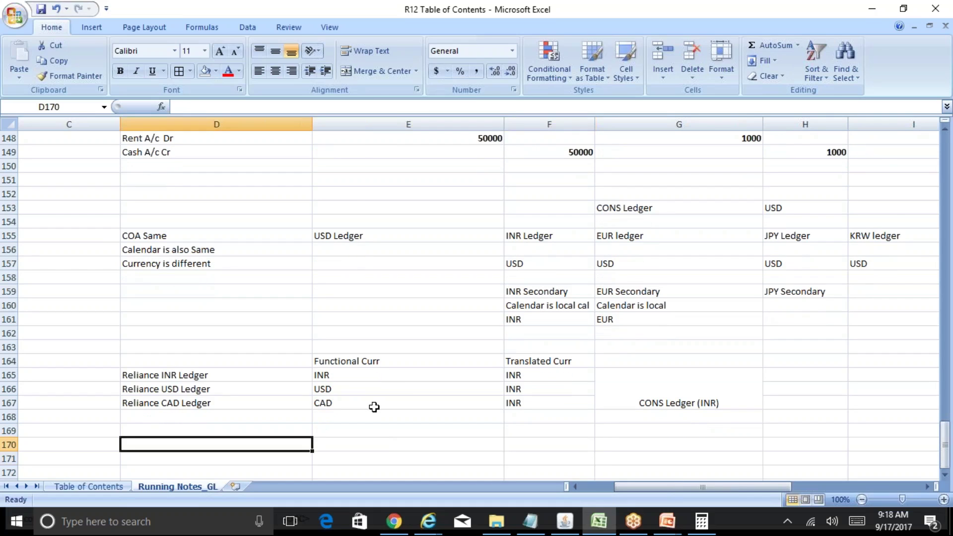
type("Running of Tr")
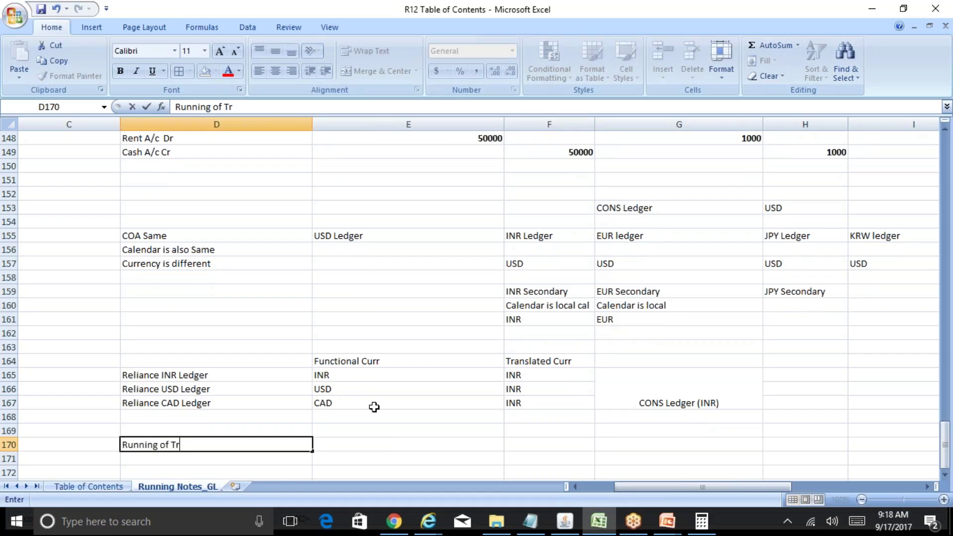
type("anslation")
key("Return")
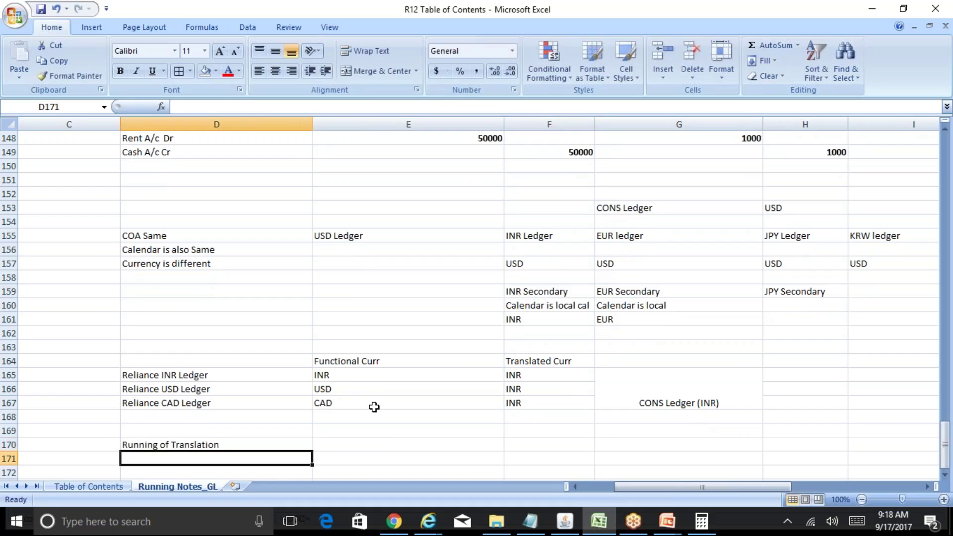
Step: Add 'Perfomring Consolidation Mapping' and 'Running of Consolidation Process' in D171 and D172
type("Perfo")
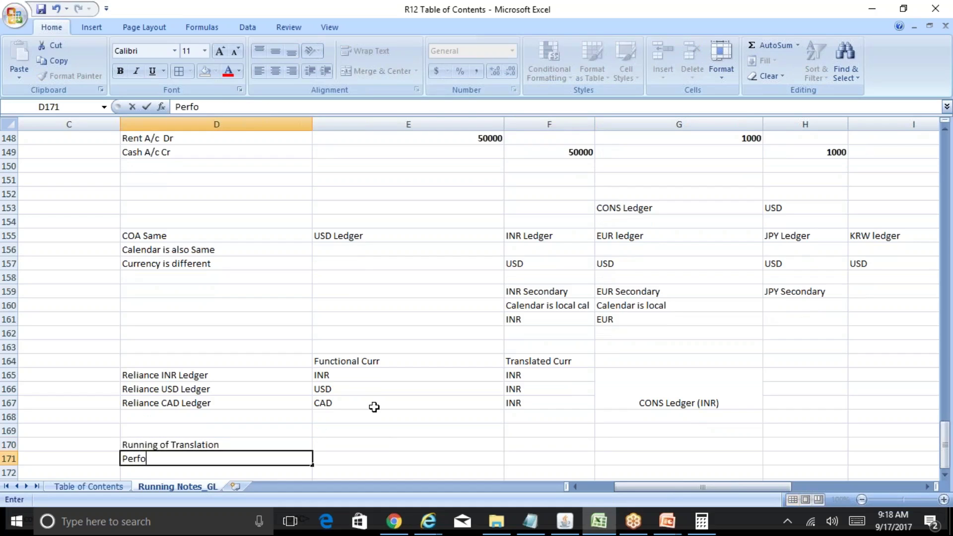
type("mring Con")
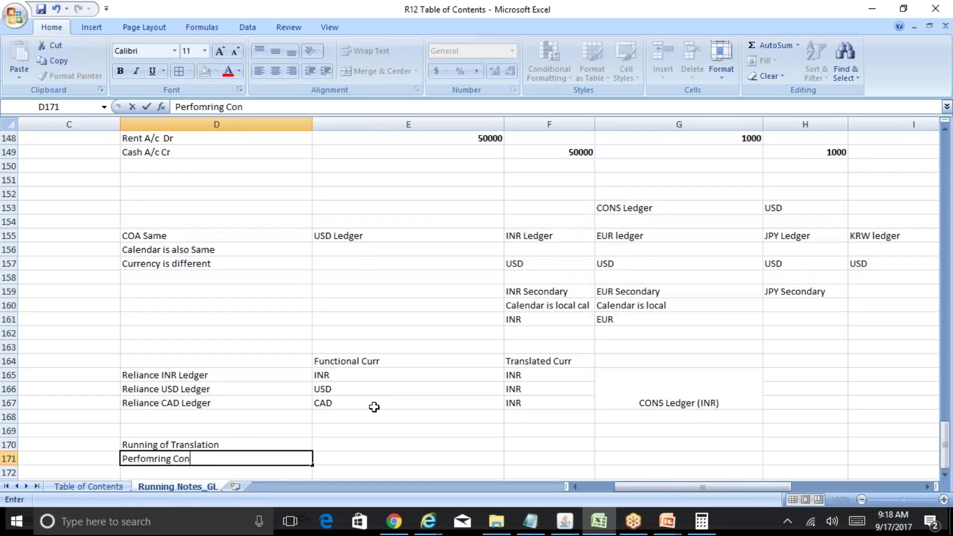
type("solidation Ma")
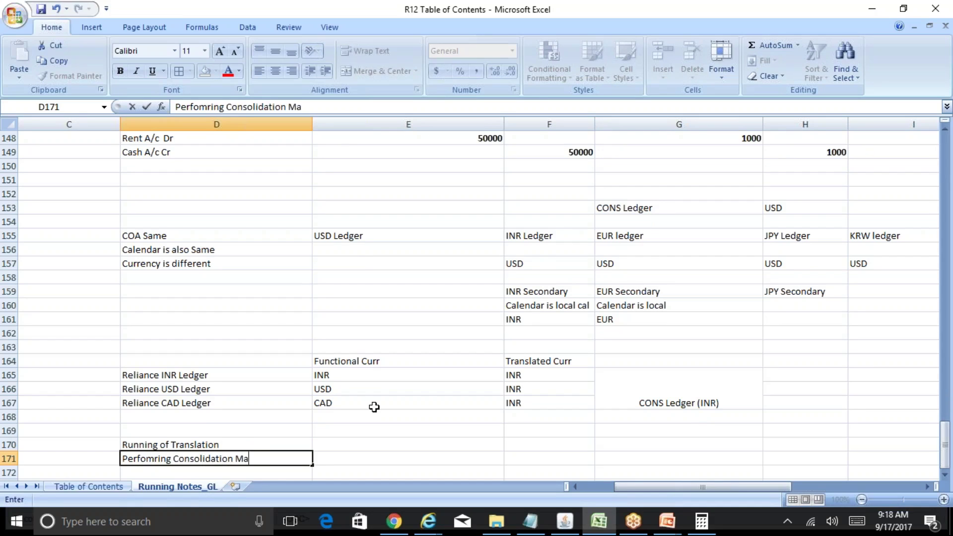
type("pping")
key("Return")
type("Runnin")
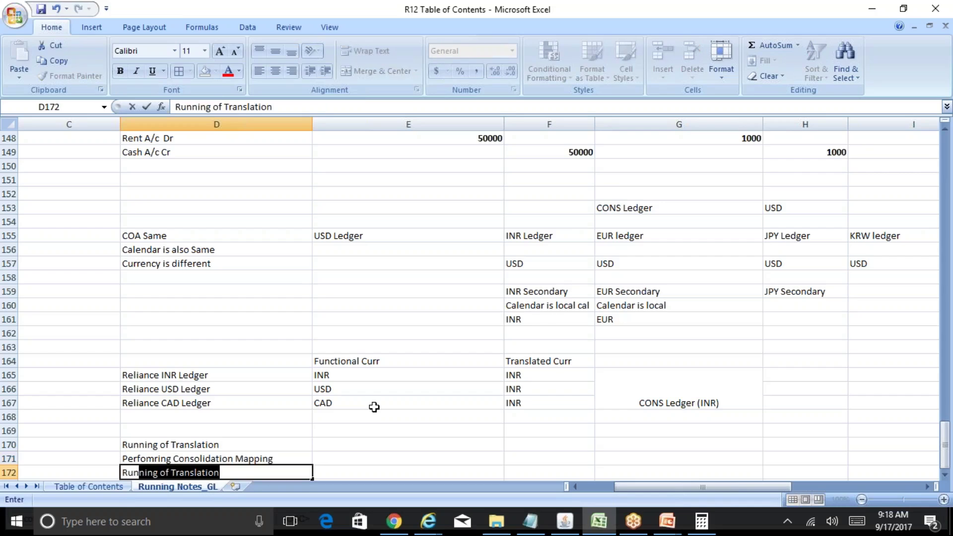
type("g of Consol")
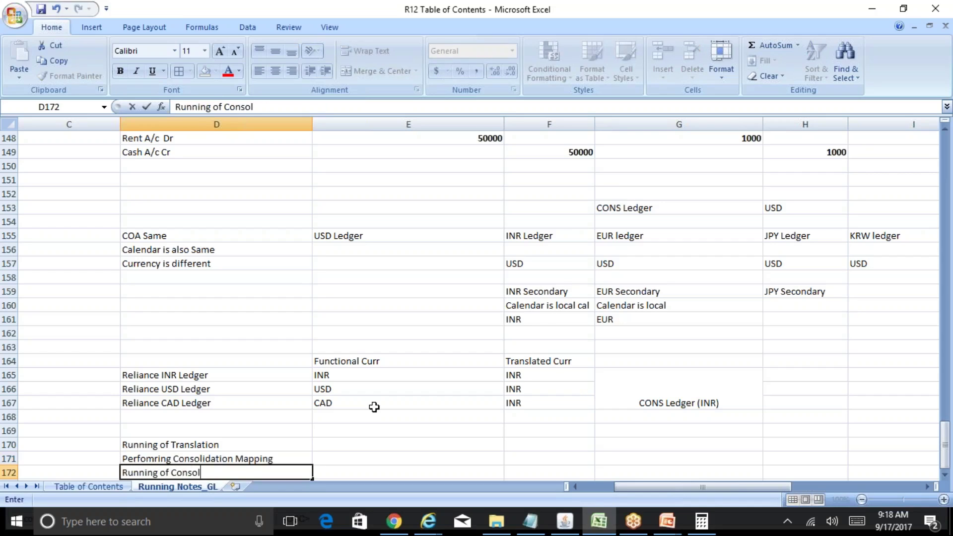
type("idation Process")
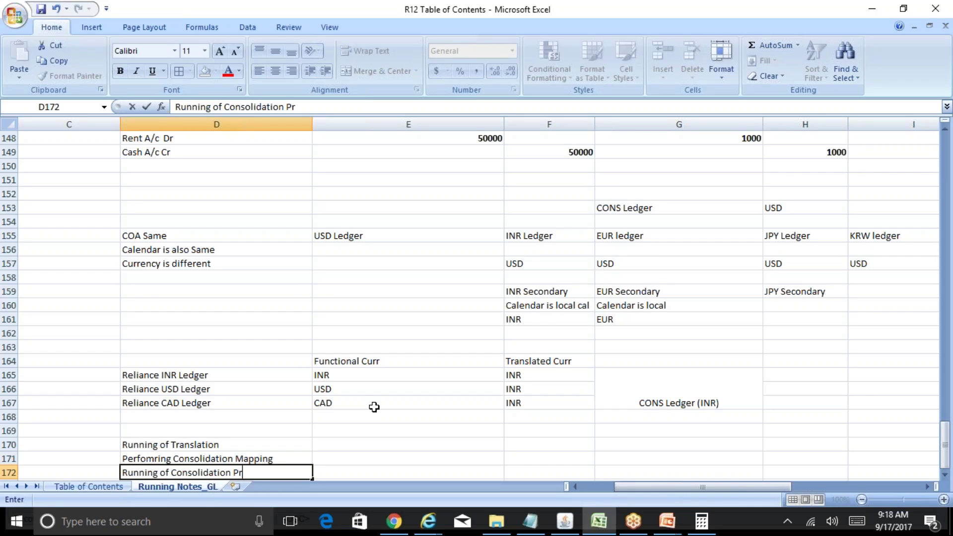
key("Return")
Step: Make the 'Running of Translation' heading bold
key("Up")
key("Up")
key("Up")
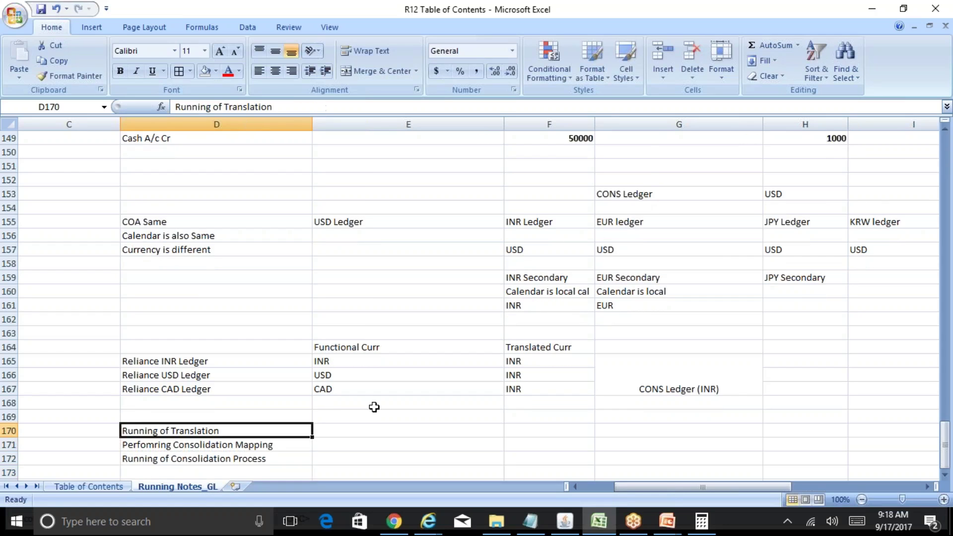
key("ctrl+b")
key("Down")
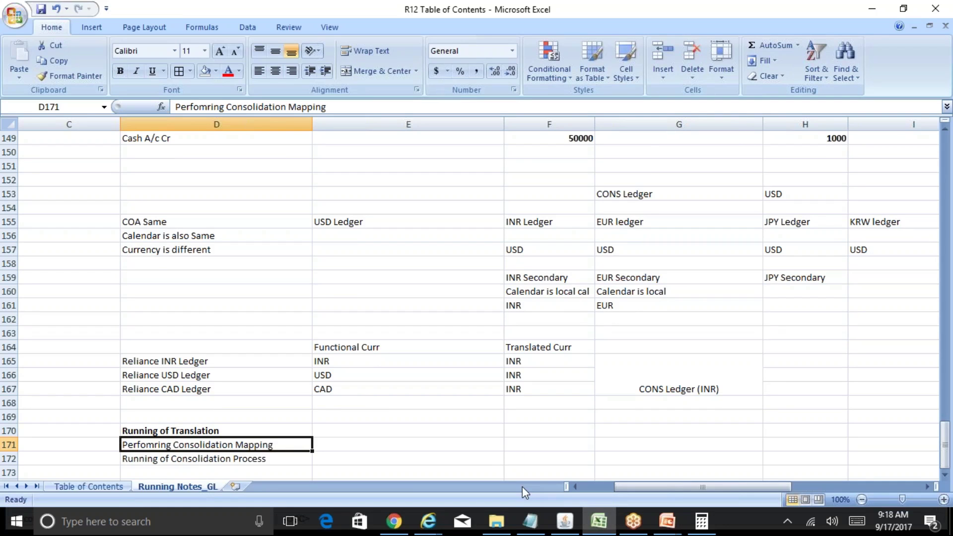
Step: Switch to File Explorer, enter the BR100 folder and open the BR100_Financials_GL workbook
left_click(507, 519)
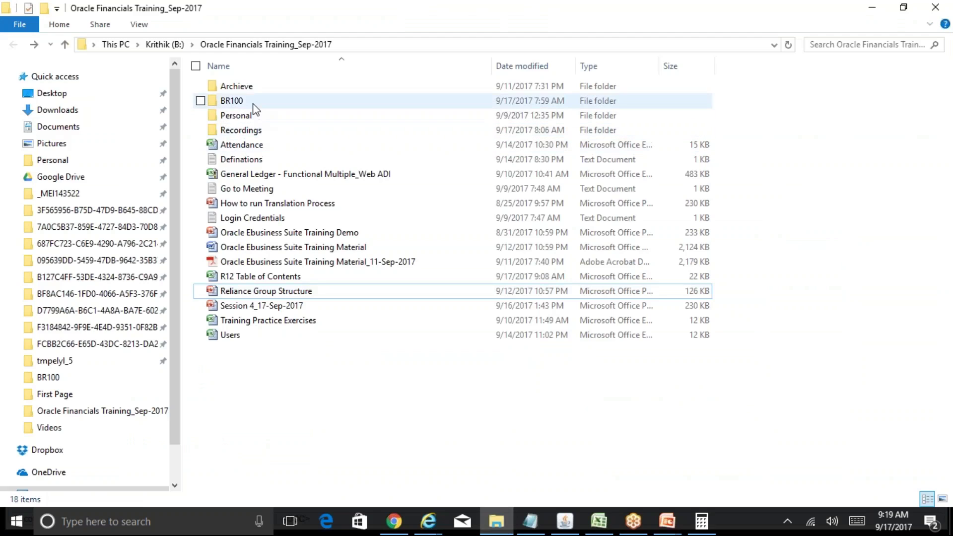
double_click(253, 106)
left_click(292, 176)
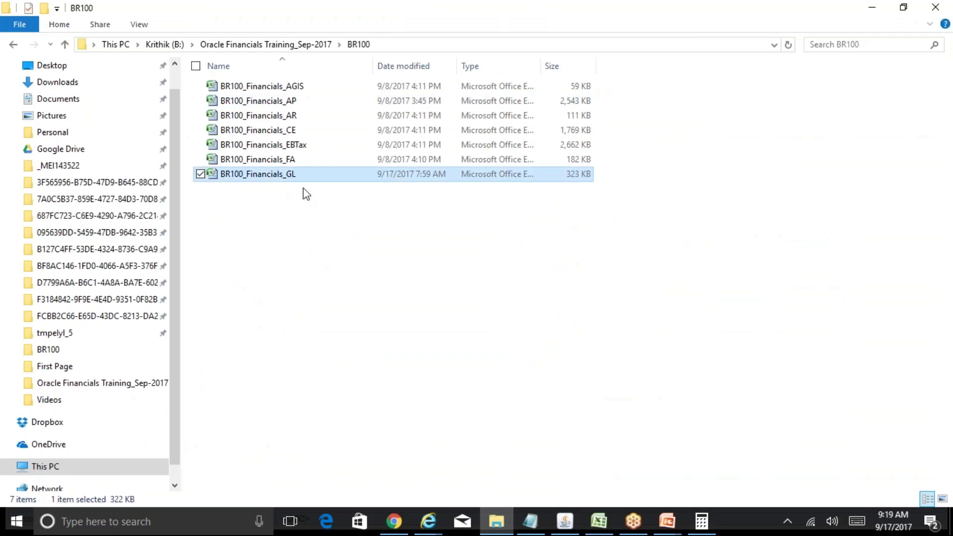
key("Return")
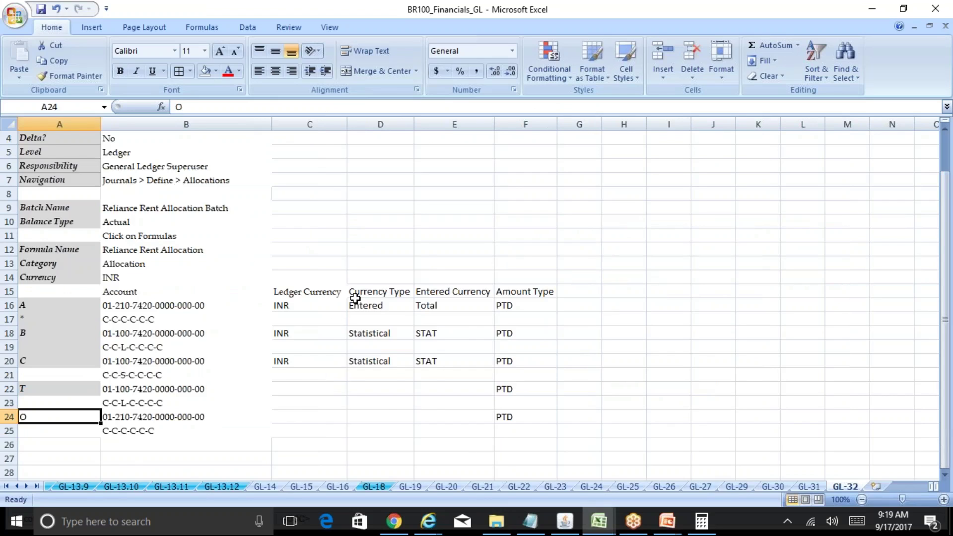
Step: Go to the Overview sheet via the Home link and search it for 'consol'
key("ctrl+Home")
left_click(24, 140)
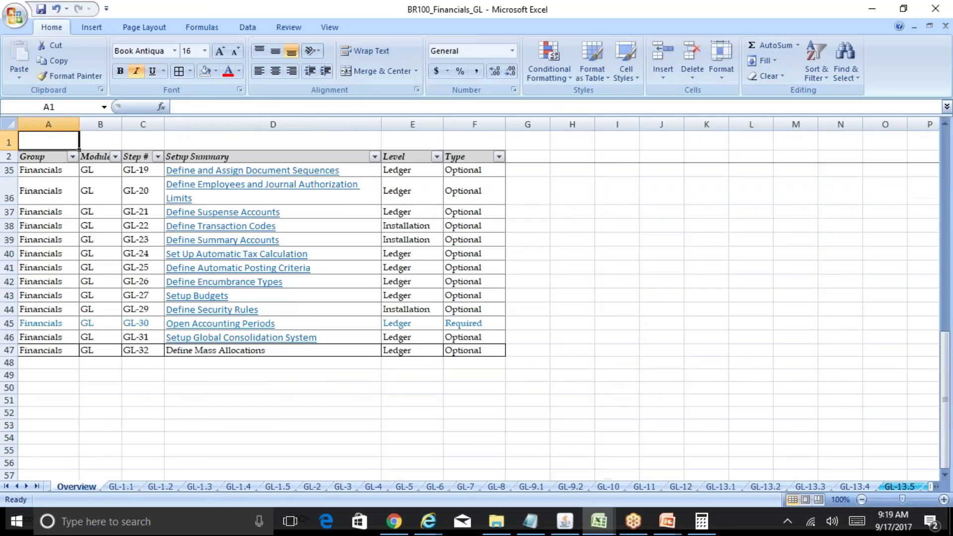
key("ctrl+Home")
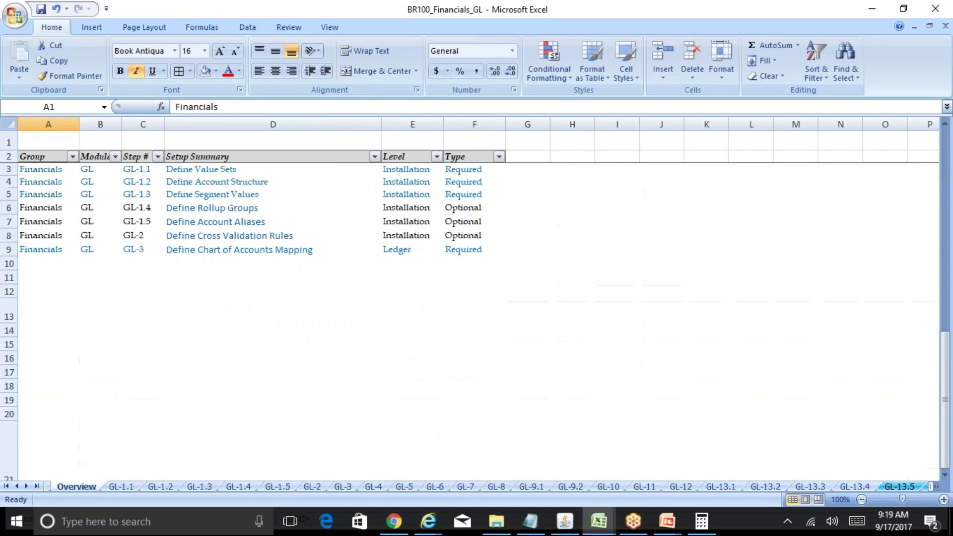
key("ctrl+f")
type("consol")
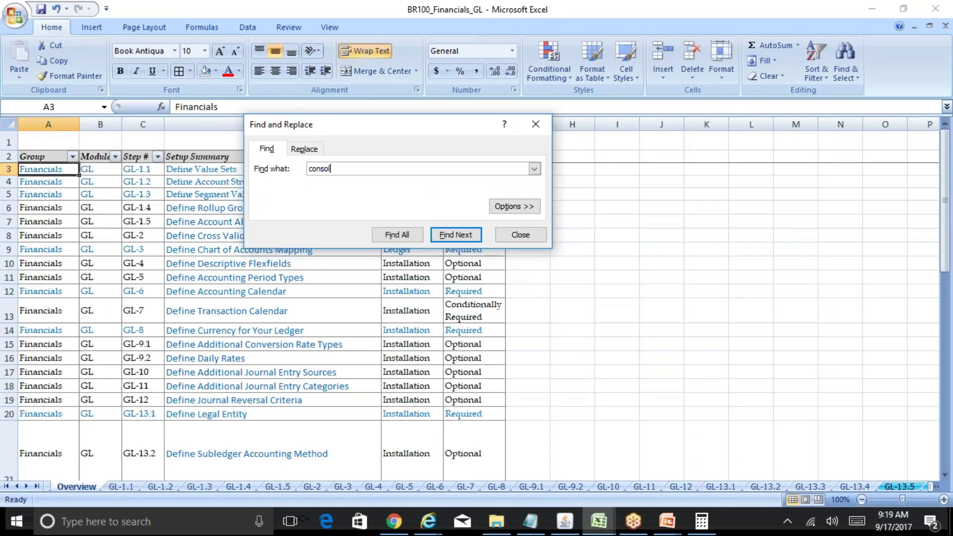
key("Return")
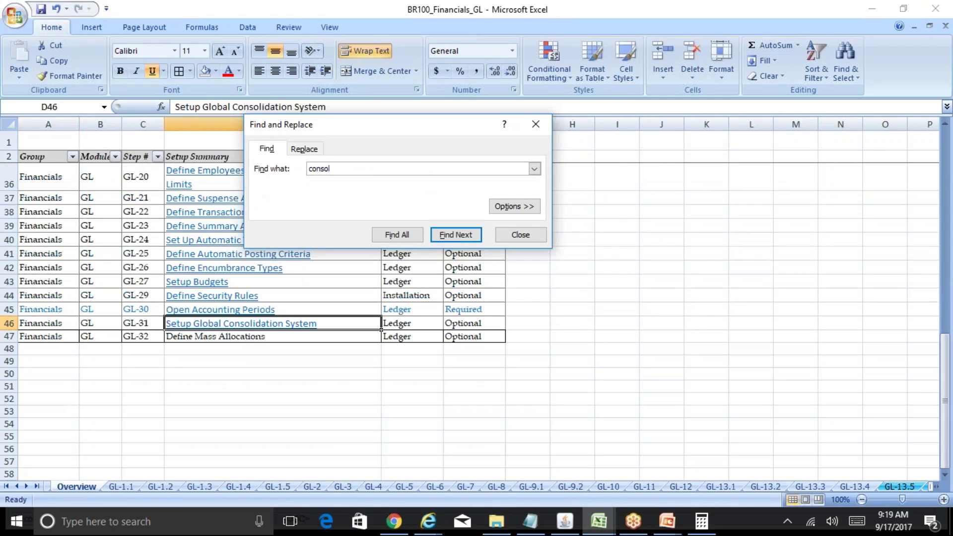
key("Escape")
key("ctrl+Home")
Step: Find 'mapping' and follow the Define Chart of Accounts Mapping link to sheet GL-3
key("ctrl+f")
type("mapping")
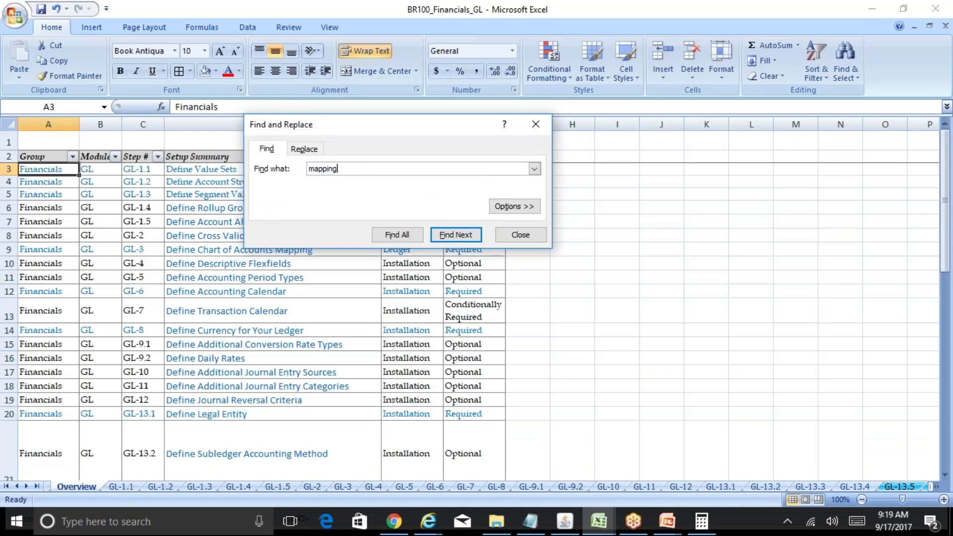
key("Return")
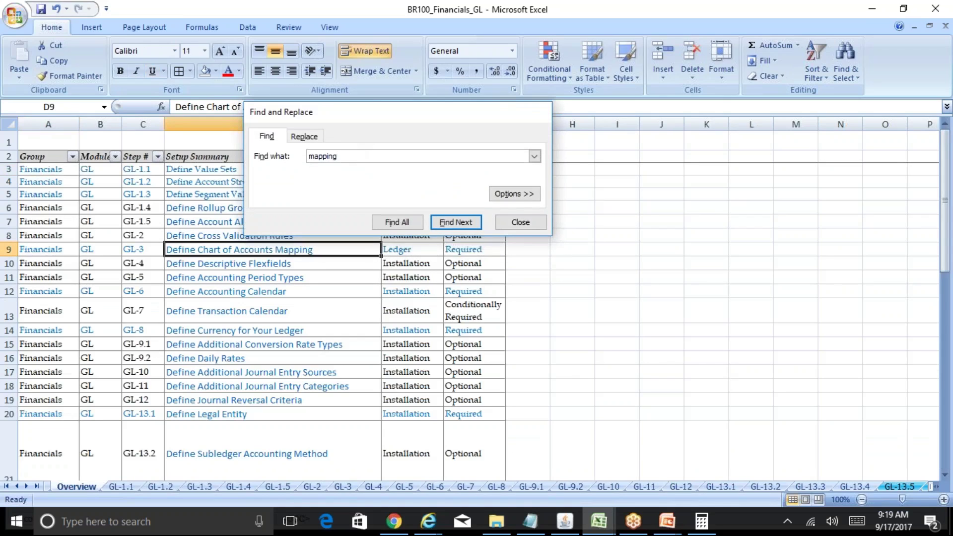
key("Escape")
left_click(300, 251)
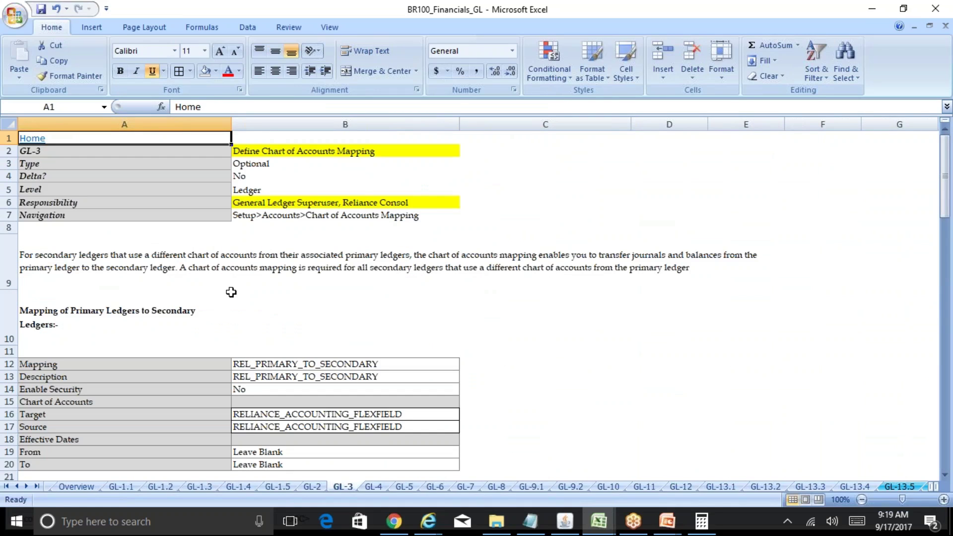
Step: Review GL-3's level, navigation path and responsibility rows, then switch to Oracle Applications
left_click(128, 280)
key("Down")
key("Down")
key("Down")
key("Down")
key("Down")
key("Down")
key("Down")
key("Down")
key("Down")
key("Down")
key("Down")
key("Down")
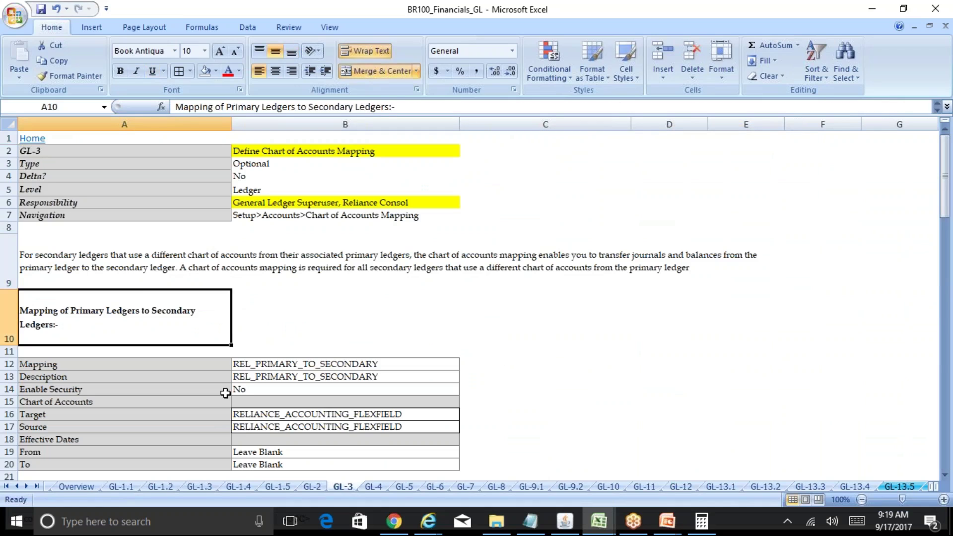
key("Up")
key("Up")
key("Up")
key("Up")
key("Up")
key("Up")
key("Up")
key("Up")
key("Up")
key("Up")
key("Up")
key("Up")
key("Up")
key("Up")
key("Up")
key("Up")
key("Up")
key("Up")
key("Up")
key("Up")
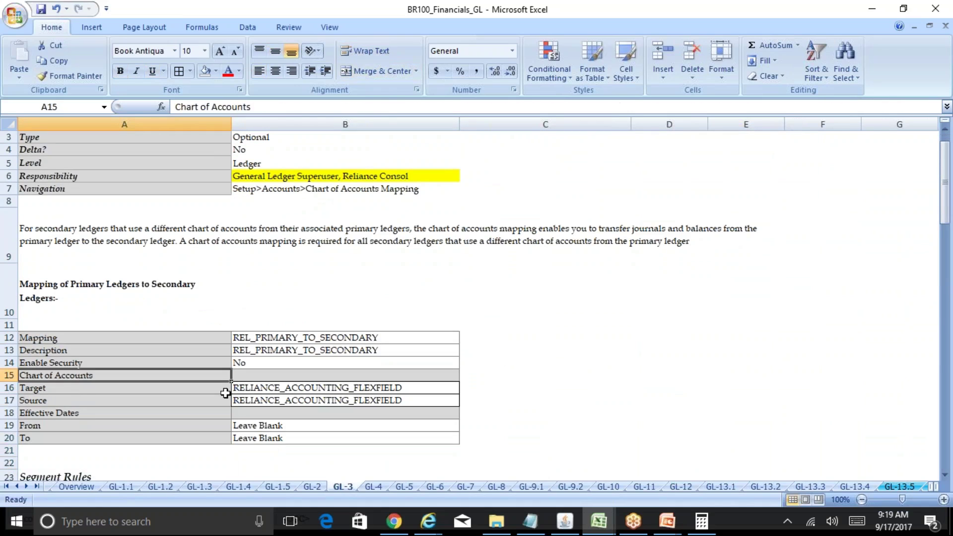
key("Down")
key("Down")
key("Down")
key("Down")
key("Down")
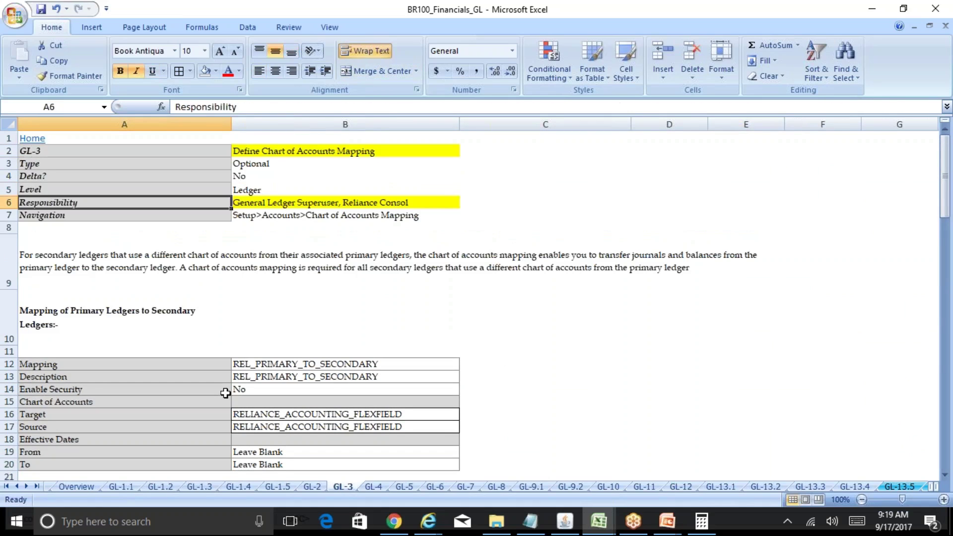
key("Right")
key("Down")
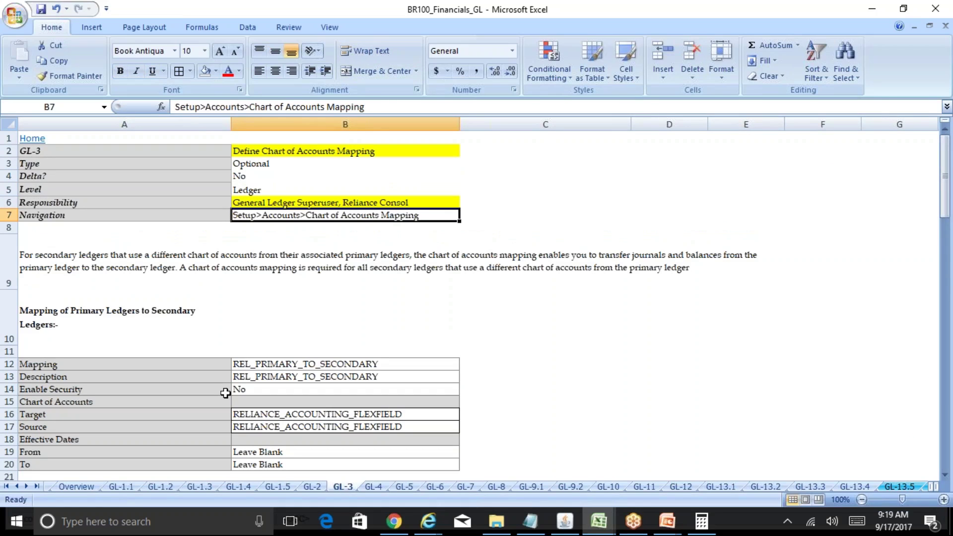
left_click(565, 521)
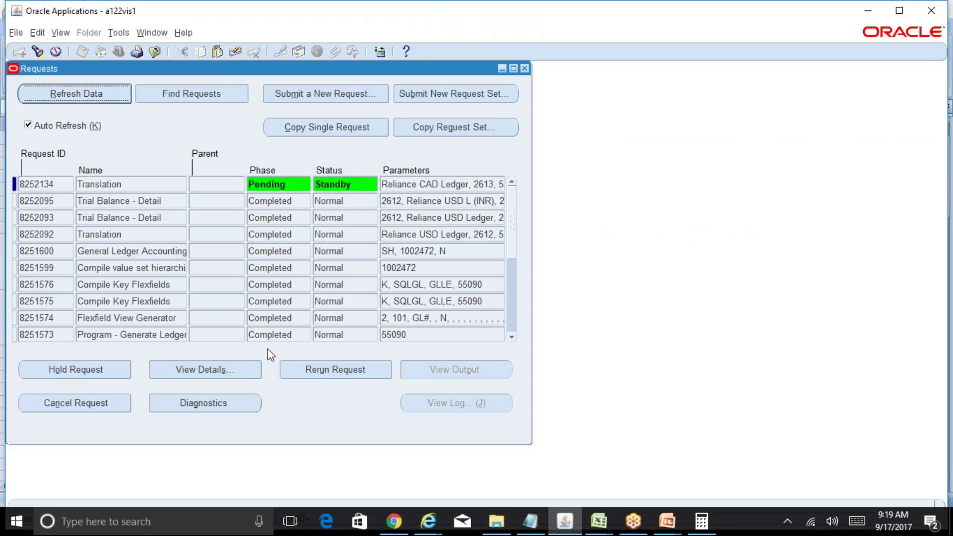
Step: Refresh requests to confirm the translation completed, then expand Setup > Accounts in the Navigator
left_click(94, 92)
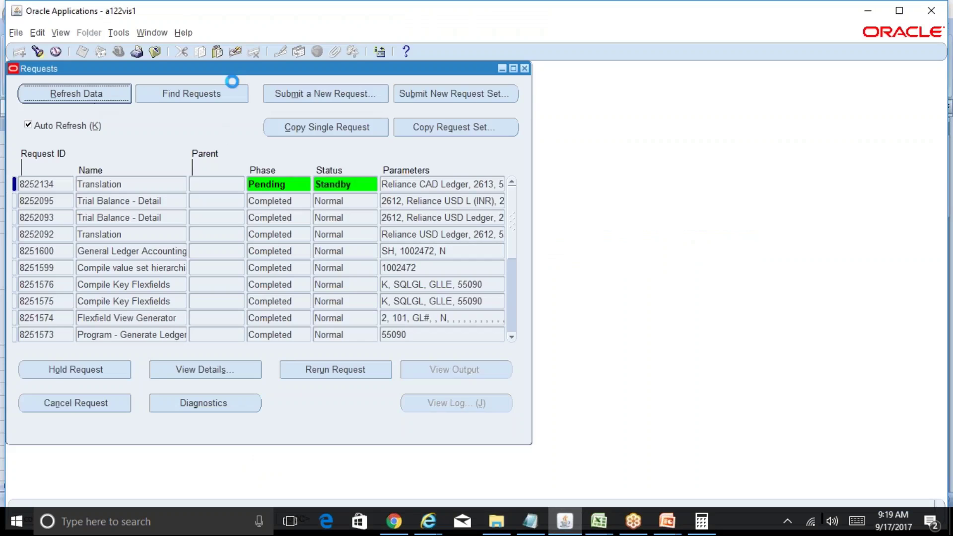
left_click(524, 68)
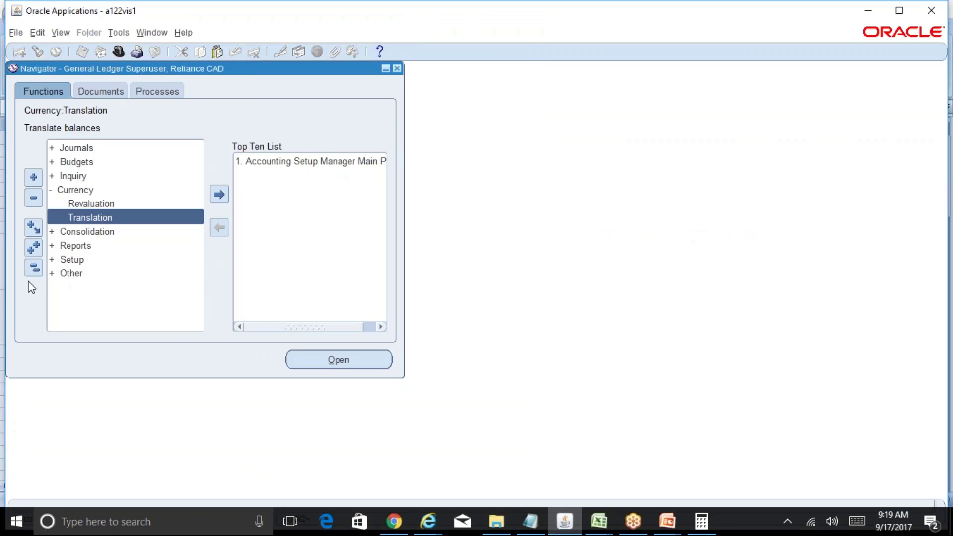
left_click(33, 267)
double_click(89, 232)
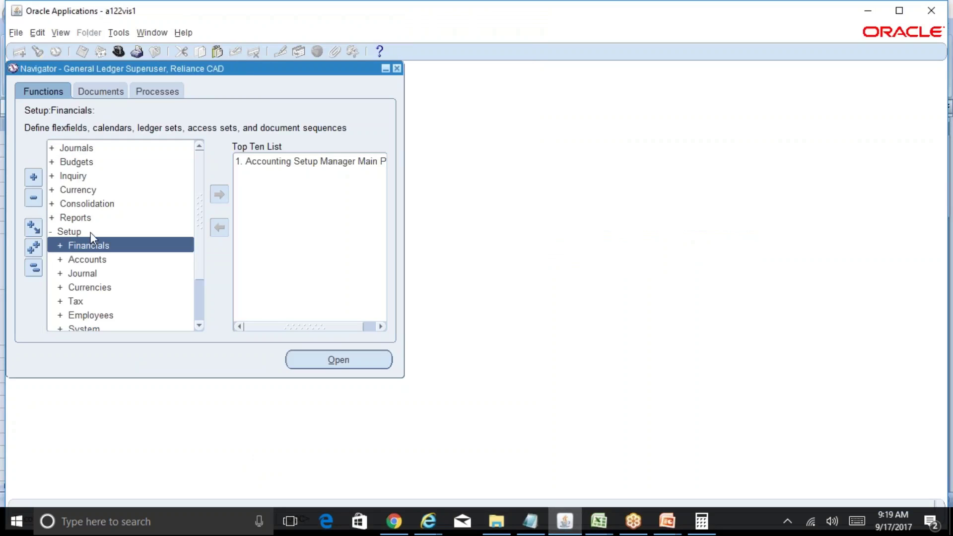
double_click(103, 256)
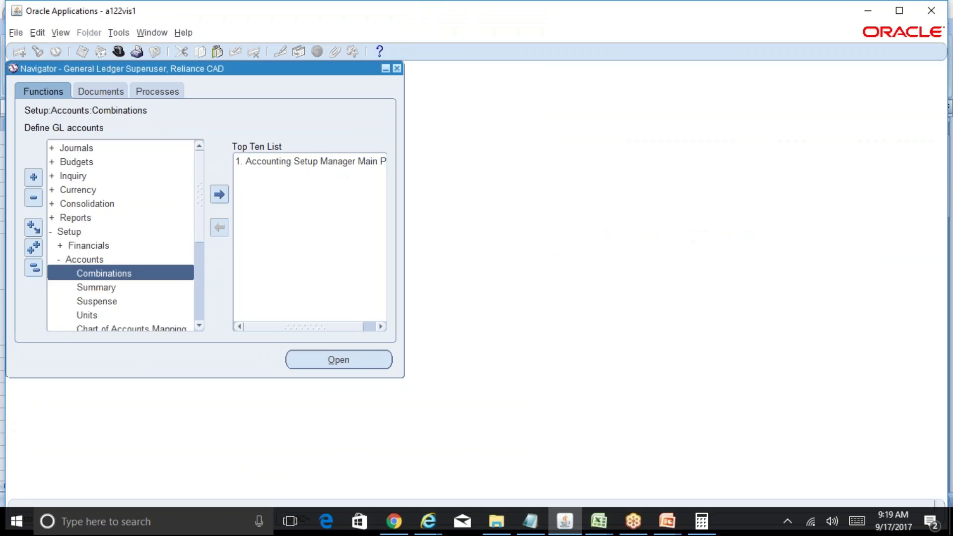
Step: Open the Chart of Accounts Mapping form, then bring back the BR100_Financials_GL workbook
left_click(198, 325)
left_click(199, 325)
double_click(132, 301)
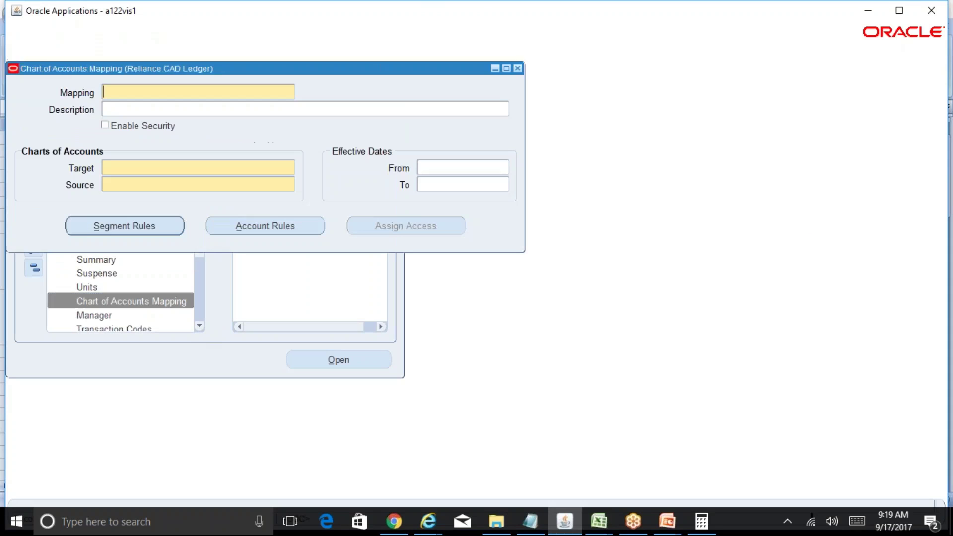
left_click(598, 521)
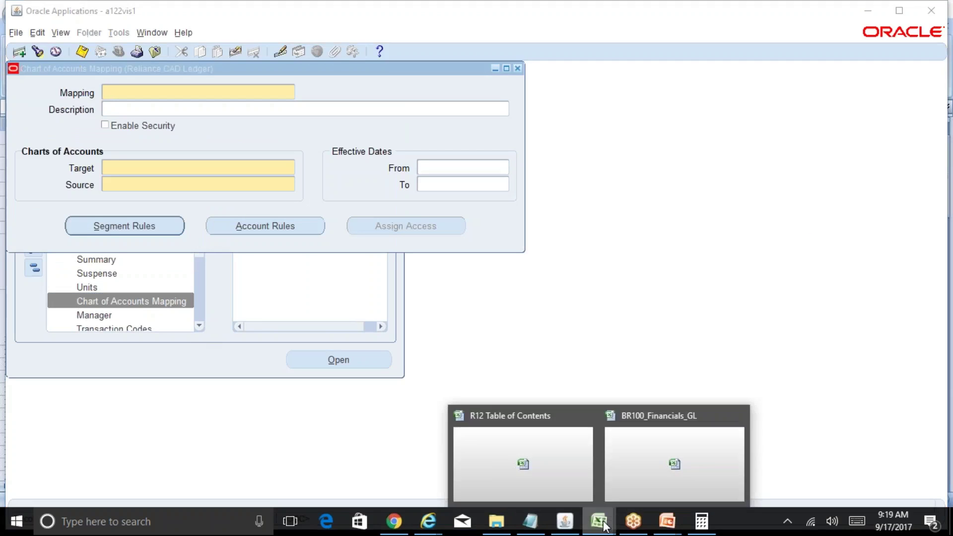
left_click(669, 475)
Step: Scroll GL-3 to the Rel INR to Rel Cons mapping rules, then switch to R12 Table of Contents
left_click(126, 403)
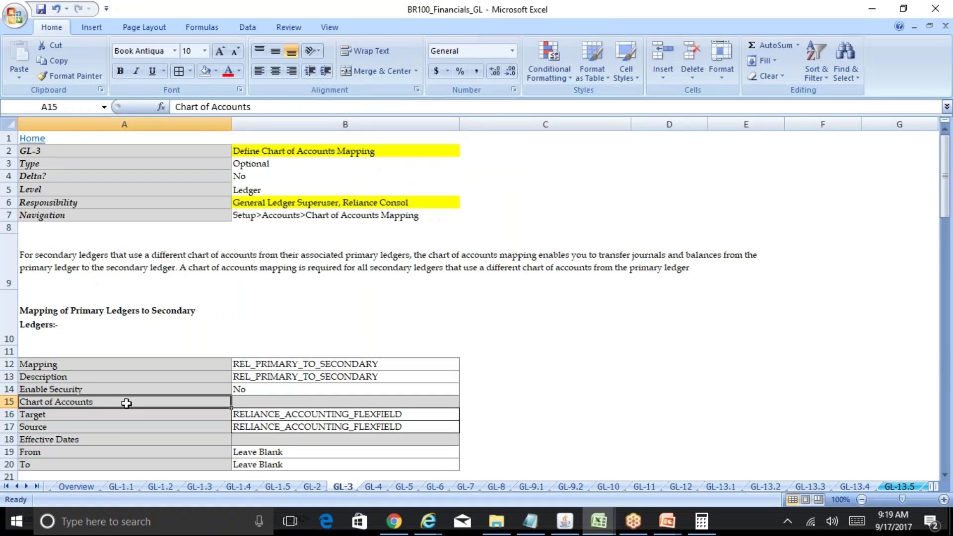
key("Down")
key("Down")
key("Down")
key("Down")
key("Down")
key("Down")
key("Down")
key("Down")
key("Down")
key("Down")
key("Down")
key("Down")
key("Down")
key("Down")
key("Down")
key("Down")
key("Down")
key("Down")
key("Down")
key("Down")
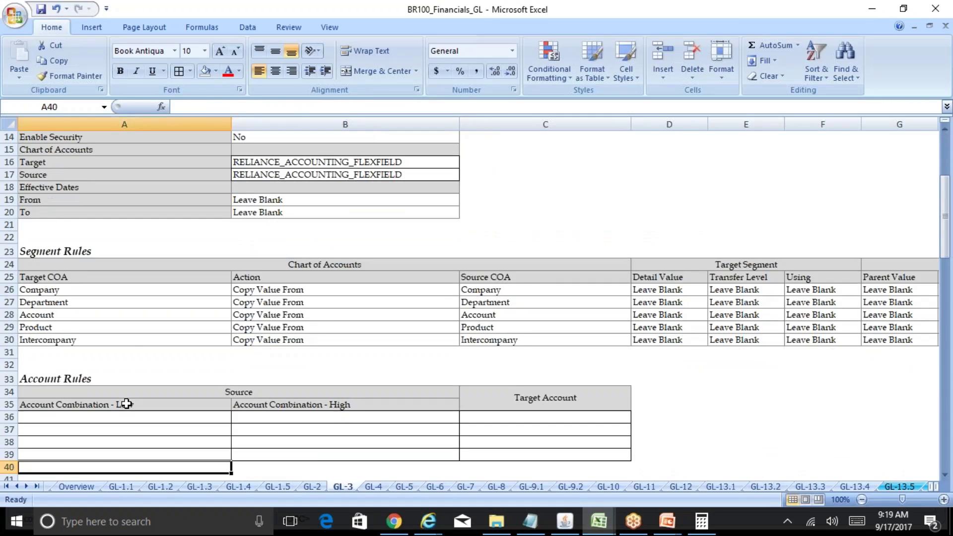
key("Down")
key("Down")
key("Down")
key("Down")
key("Down")
key("Down")
key("Down")
key("Down")
key("Down")
key("Down")
key("Down")
key("Down")
key("Down")
key("Down")
key("Down")
key("Down")
key("Down")
key("Down")
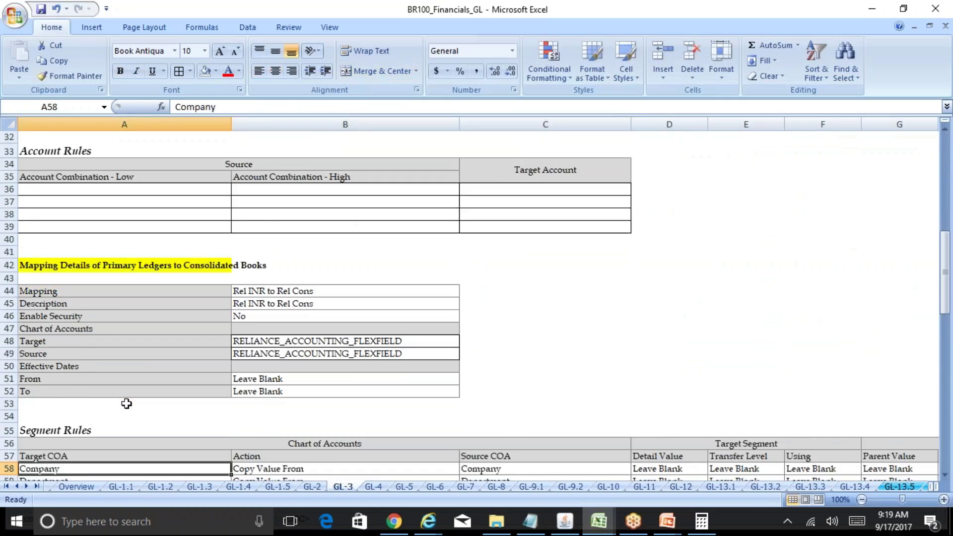
key("Down")
key("Down")
key("Down")
key("Down")
key("Down")
key("Down")
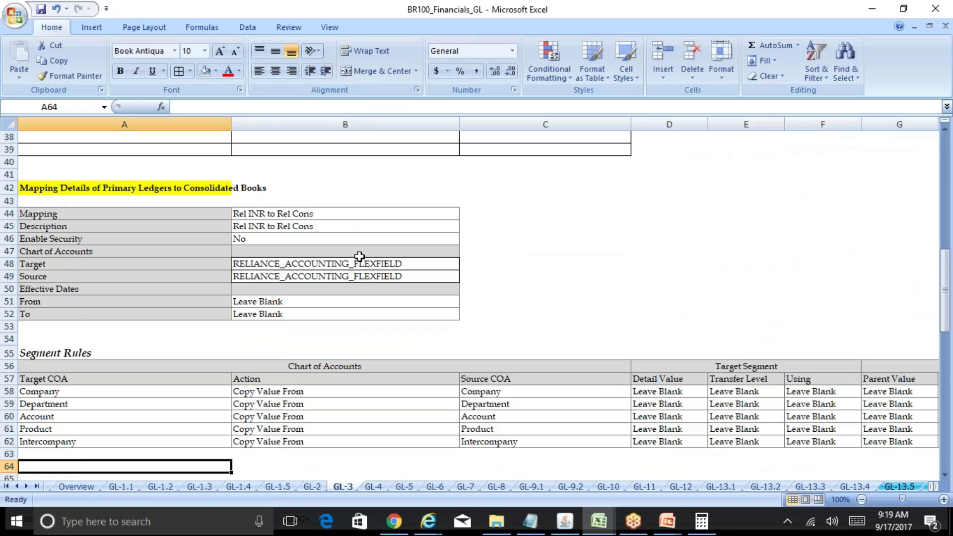
left_click(598, 519)
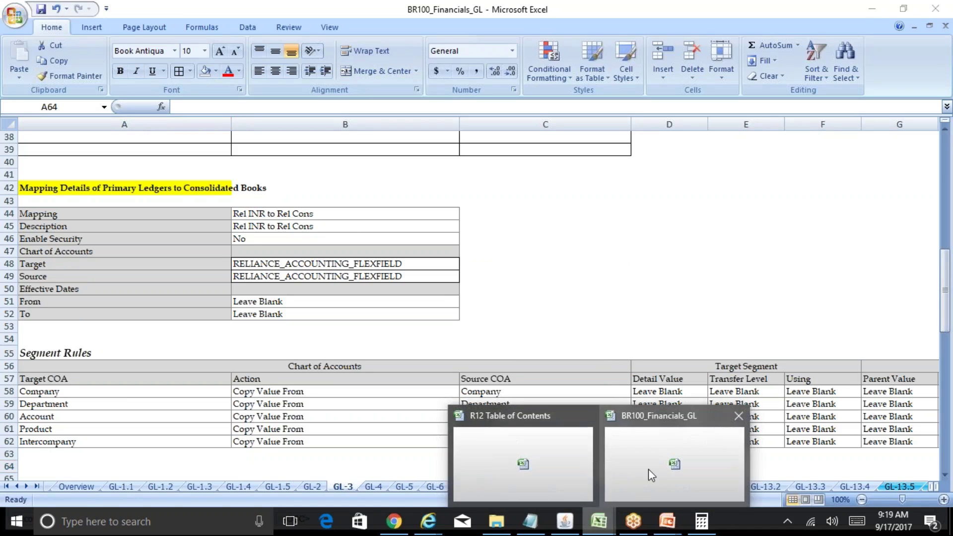
left_click(577, 470)
left_click(388, 426)
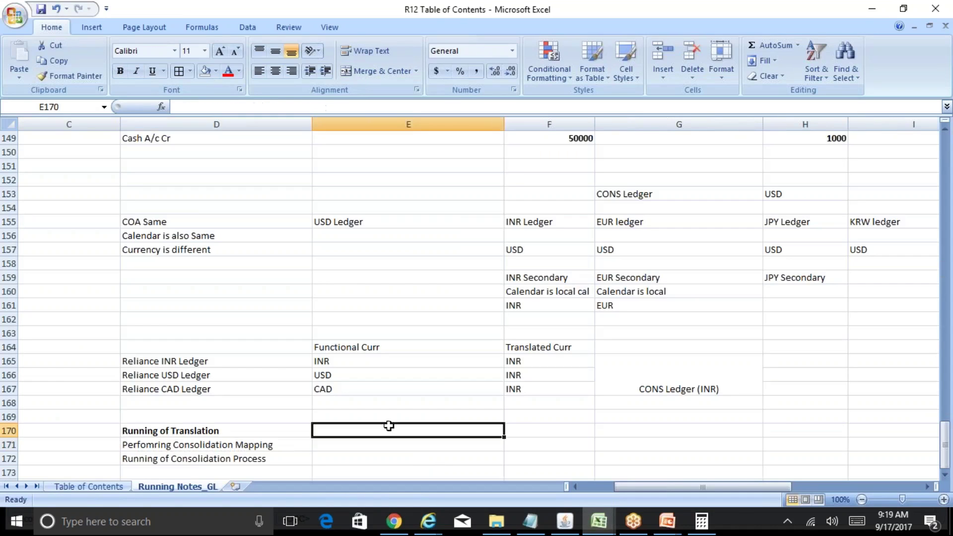
key("Down")
key("Down")
key("Down")
key("Down")
key("Up")
key("Up")
key("Up")
key("Up")
key("Up")
key("Up")
key("Up")
key("Up")
key("Up")
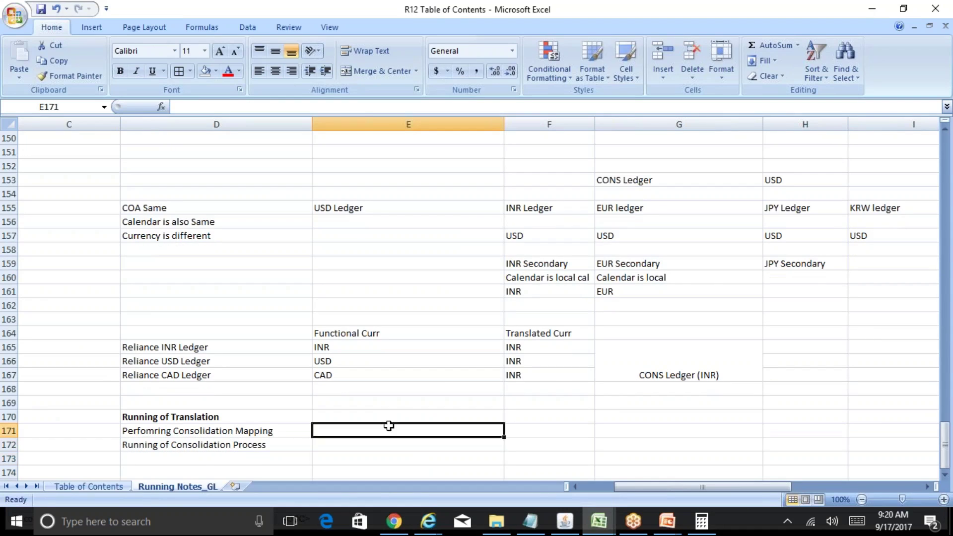
key("Right")
key("Right")
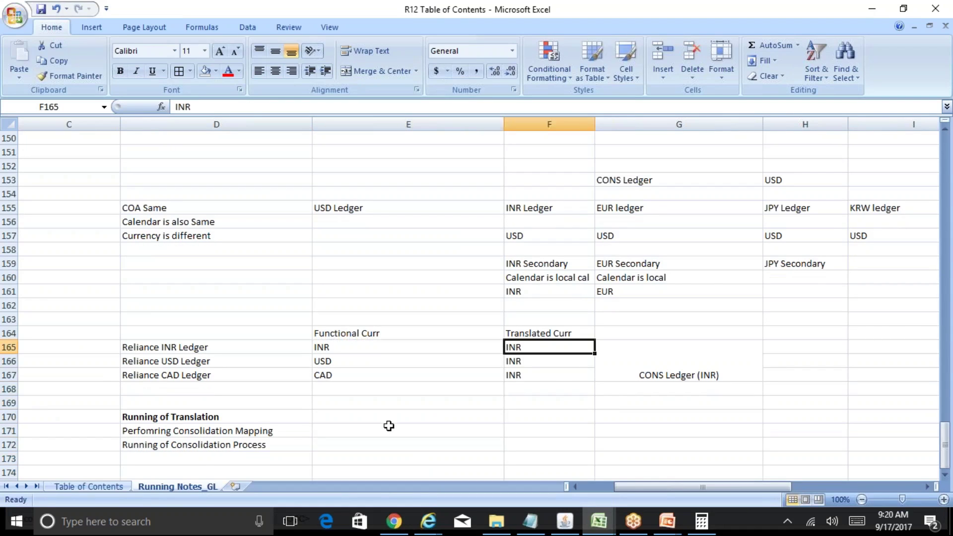
key("Left")
key("Left")
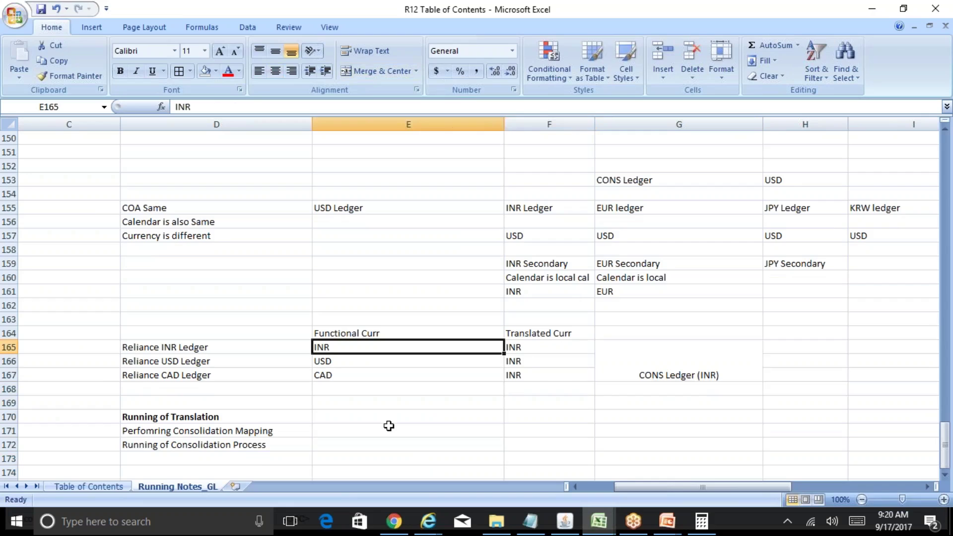
key("Right")
key("Right")
key("Right")
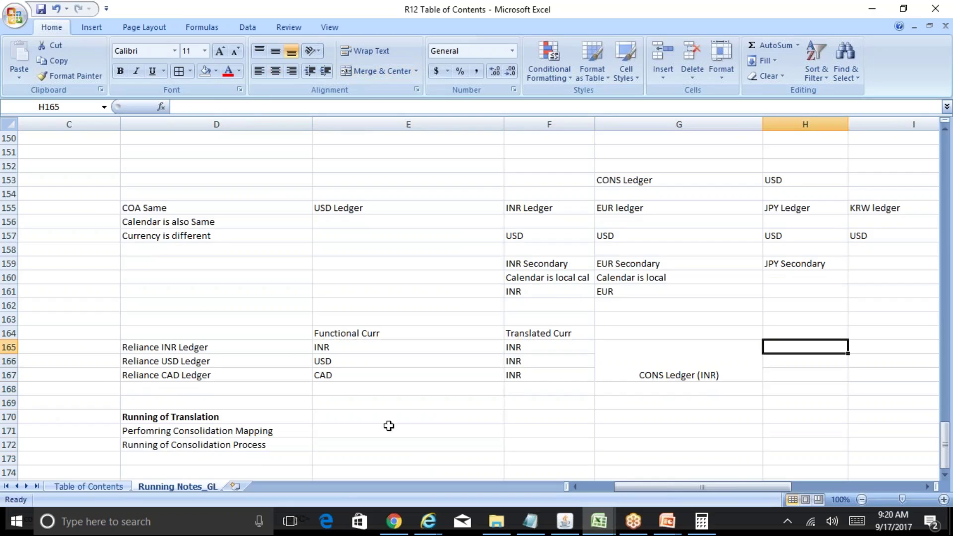
key("Left")
key("Left")
key("Left")
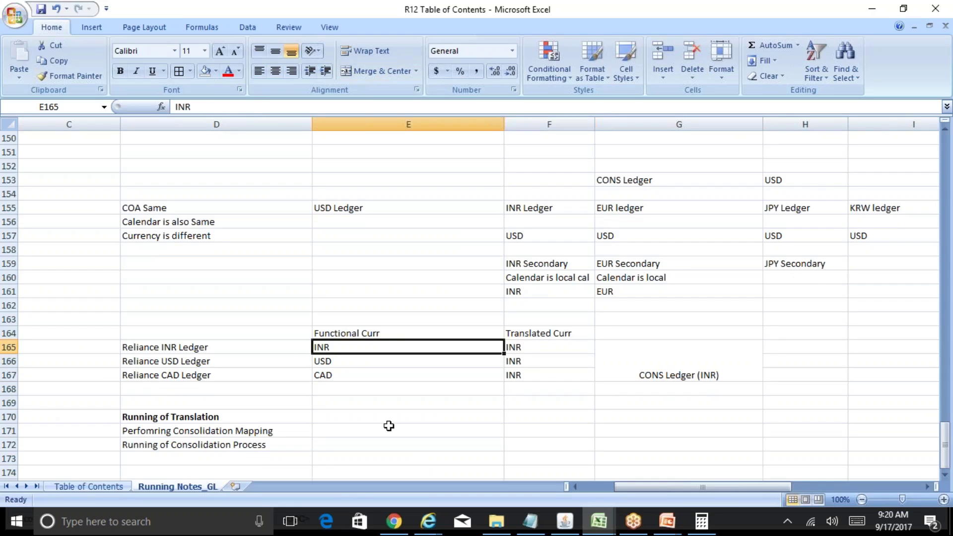
key("Down")
key("Right")
key("Right")
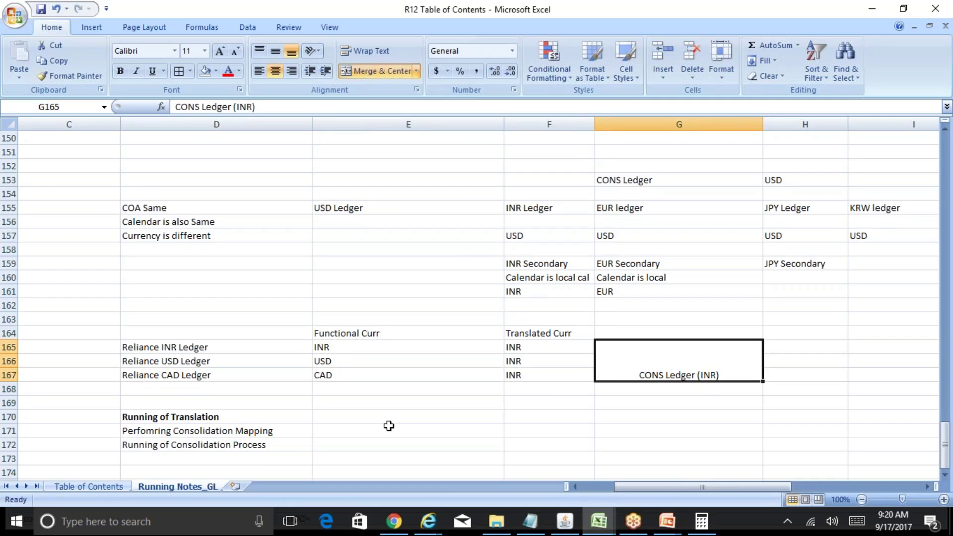
key("Left")
key("Down")
key("Left")
key("Right")
key("Right")
key("Left")
key("Left")
key("Up")
key("Up")
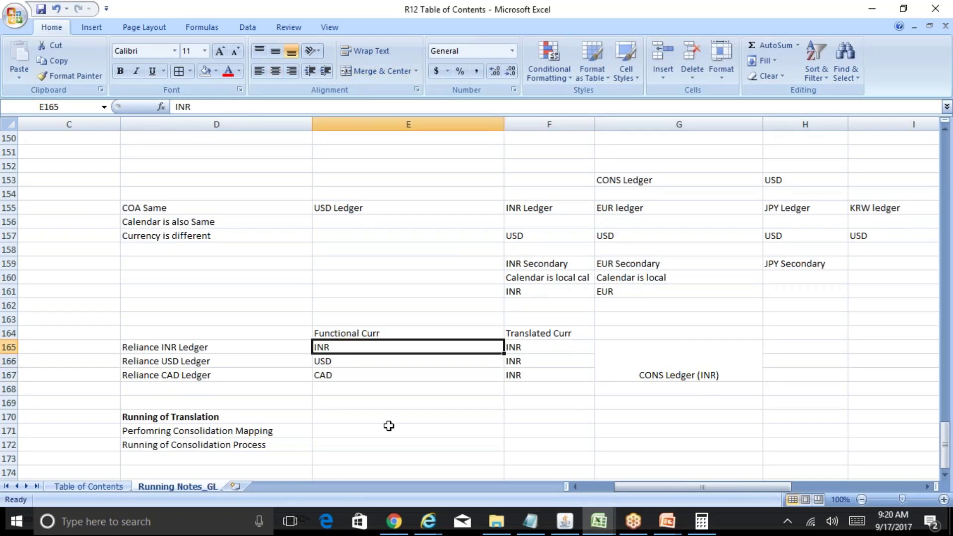
key("Left")
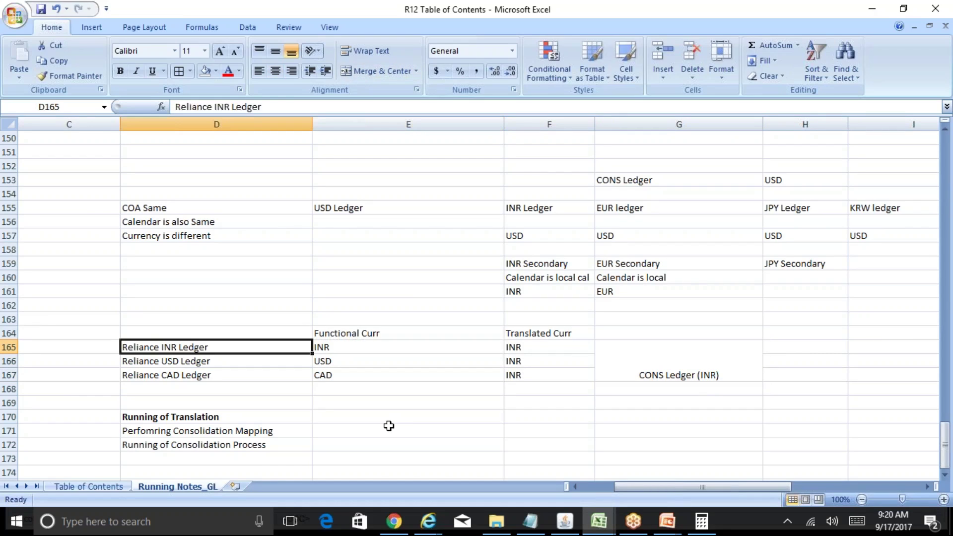
key("Down")
key("Down")
key("Right")
key("Right")
key("Right")
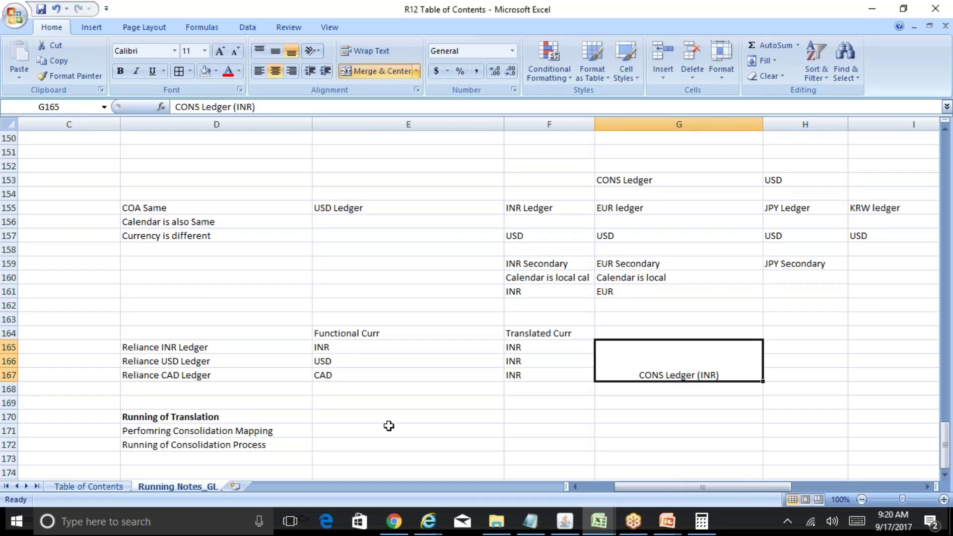
key("Left")
key("Left")
key("Left")
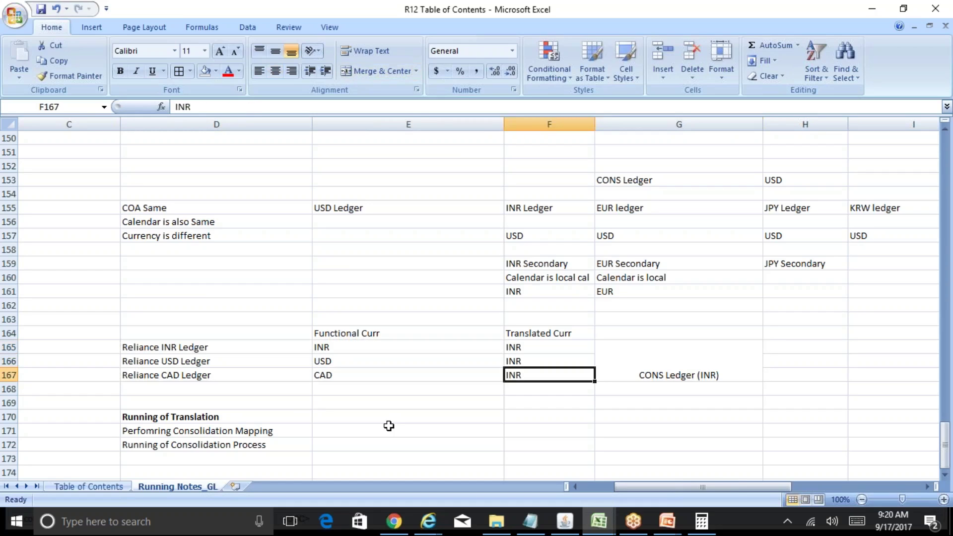
key("Up")
key("Up")
key("Down")
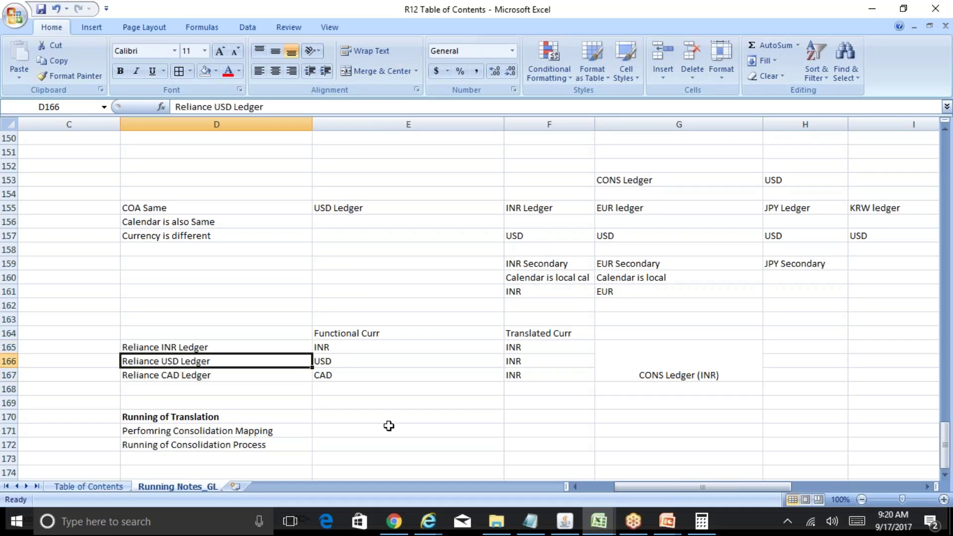
key("Down")
key("Up")
key("Up")
key("Up")
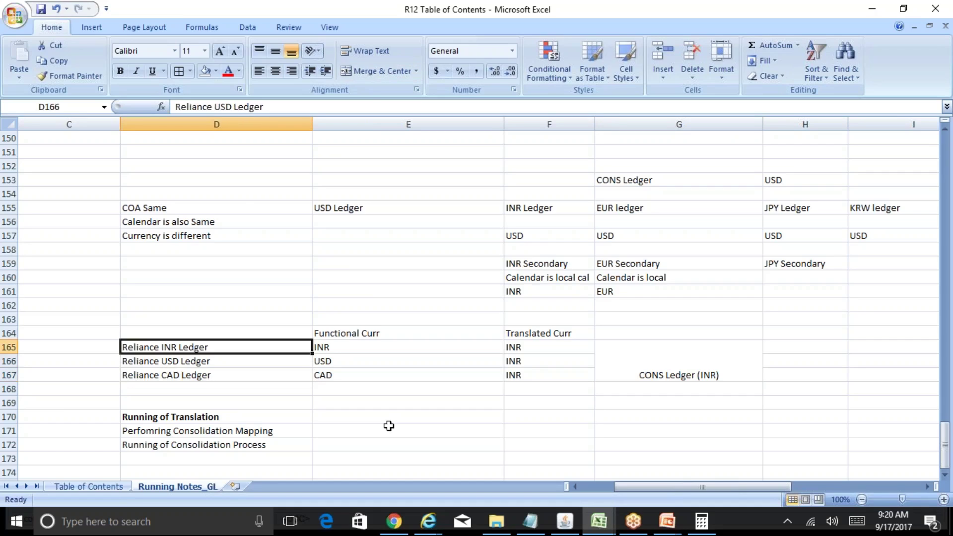
key("Right")
key("Right")
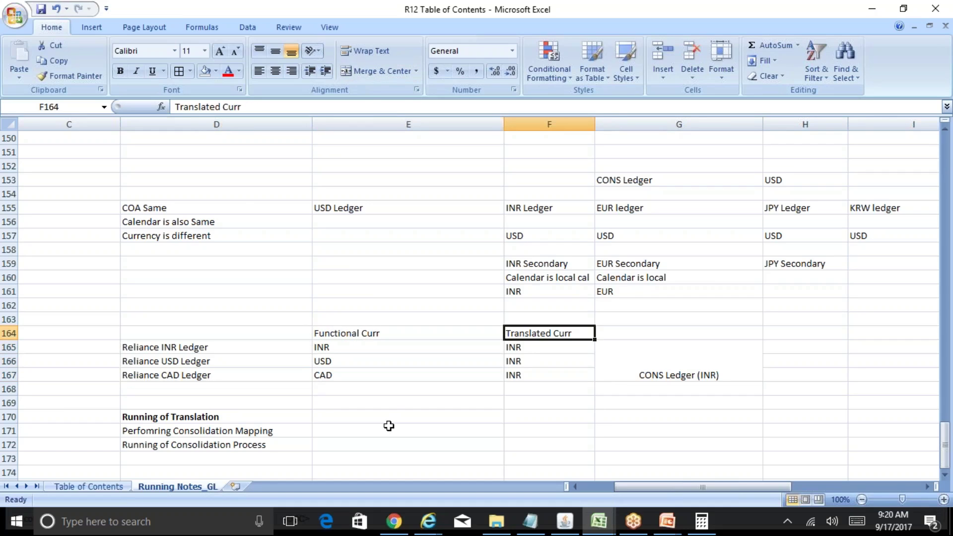
key("Right")
key("Down")
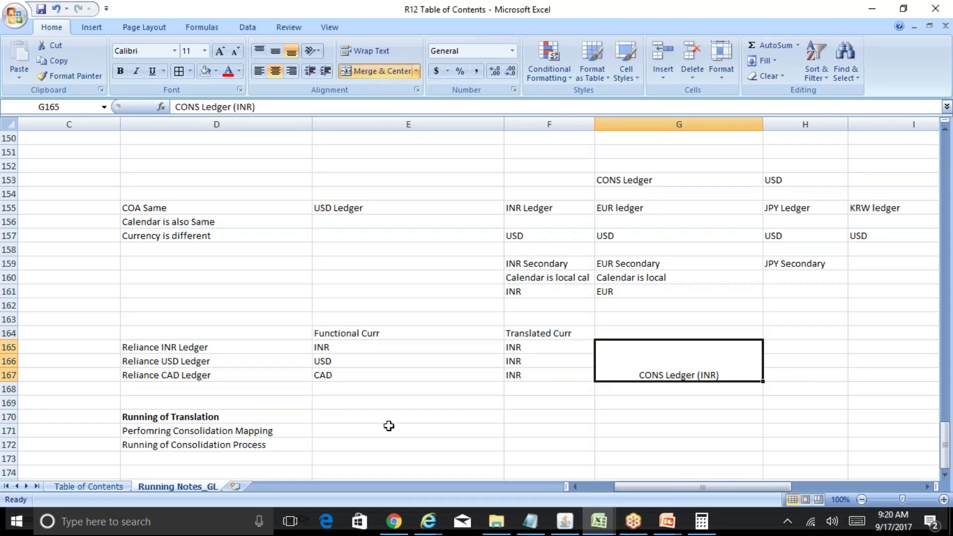
key("Left")
key("Left")
key("Left")
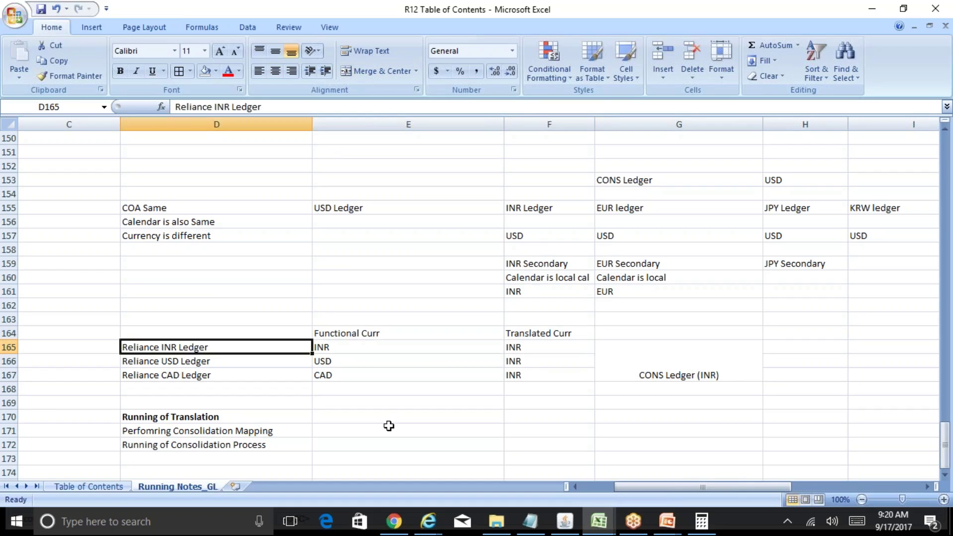
key("Right")
key("Right")
key("Right")
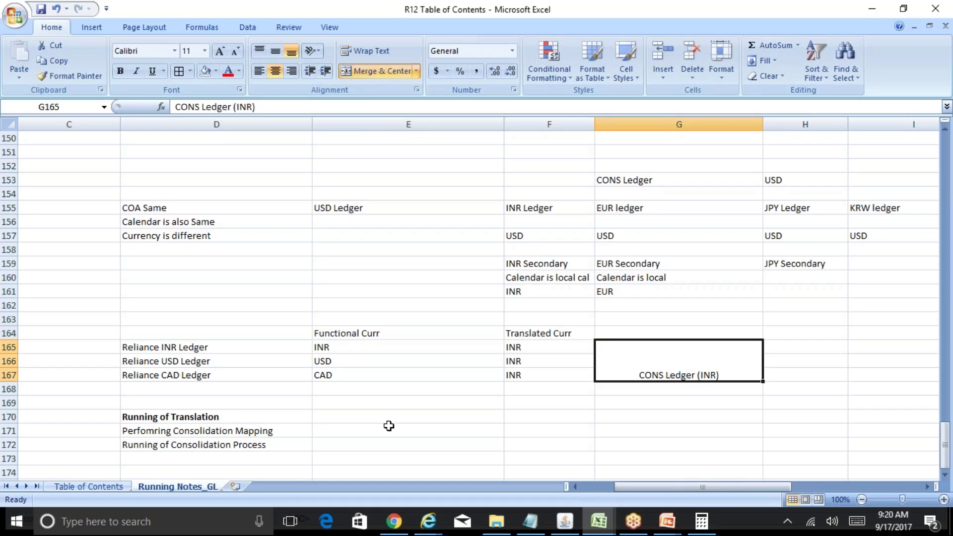
key("Left")
key("Left")
key("Left")
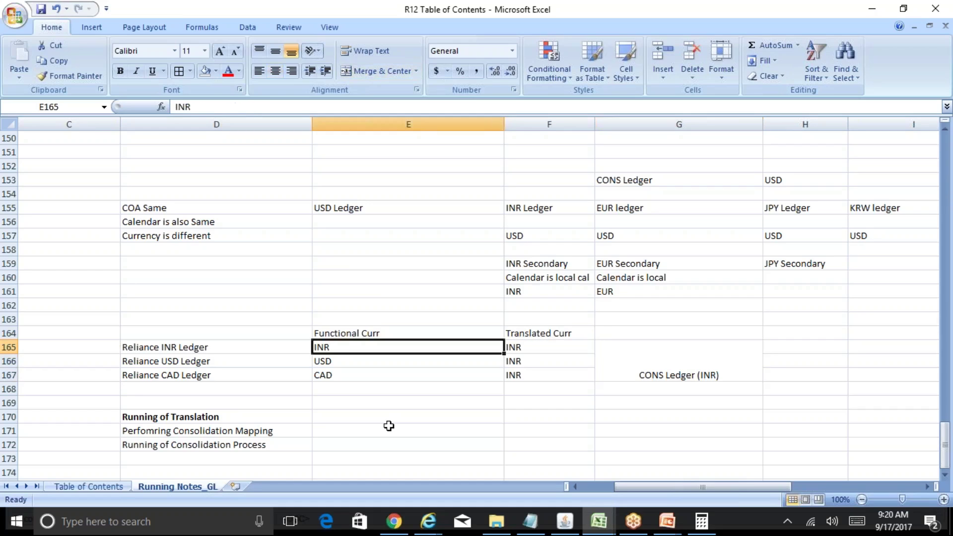
key("Right")
key("Right")
key("Right")
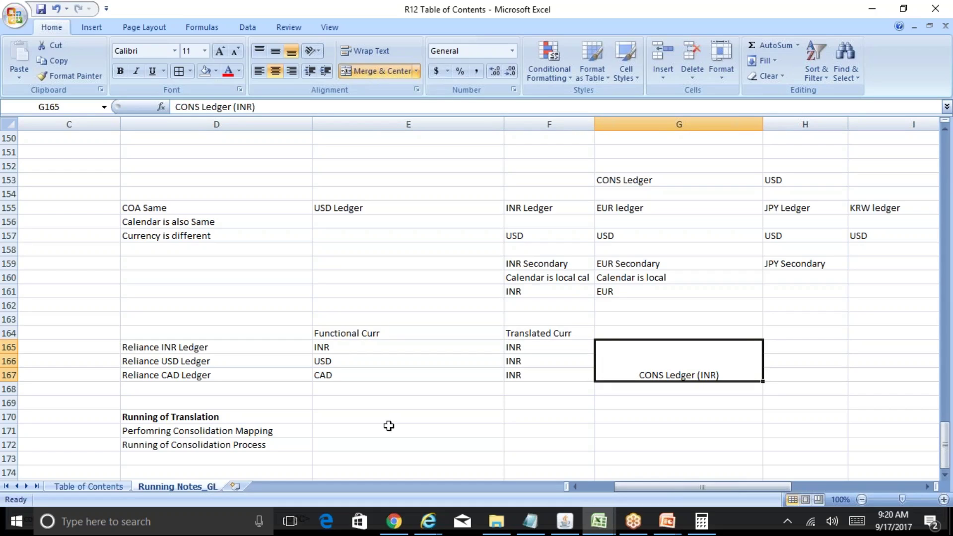
key("Left")
key("Left")
key("Left")
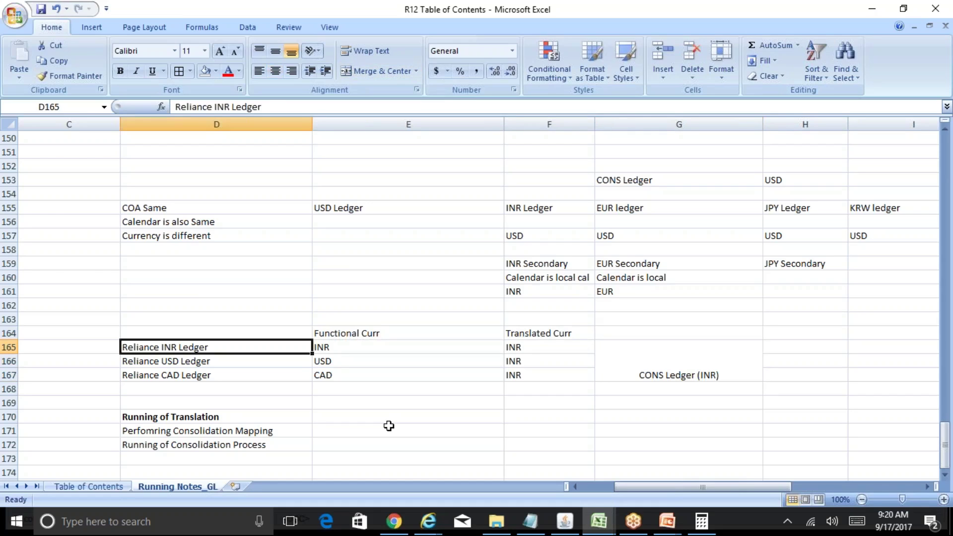
key("Right")
key("Right")
key("Right")
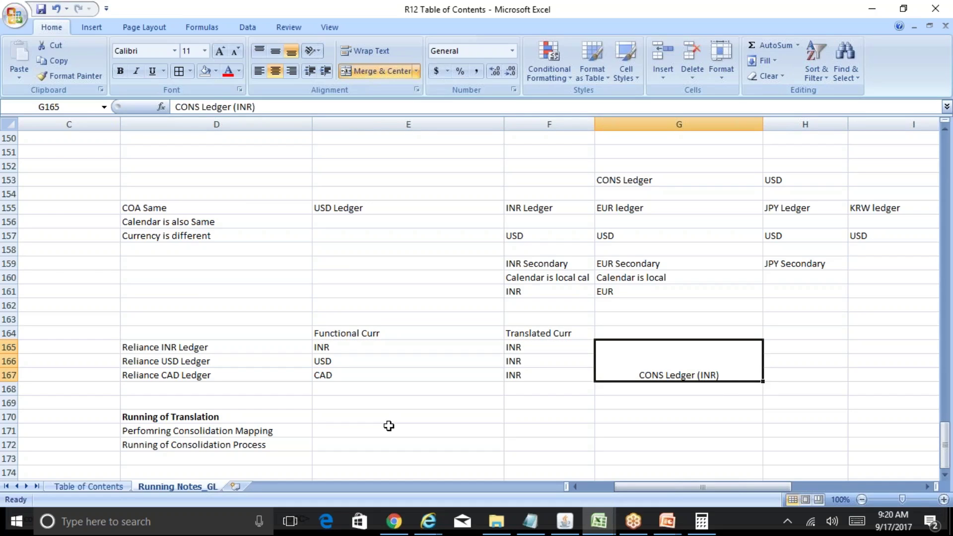
key("Left")
key("Left")
key("Left")
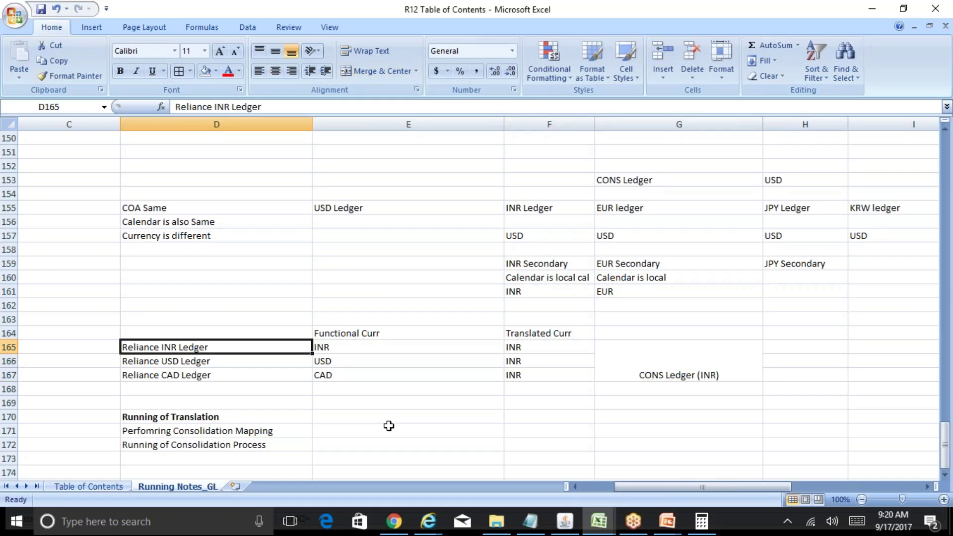
key("Right")
key("Right")
key("Right")
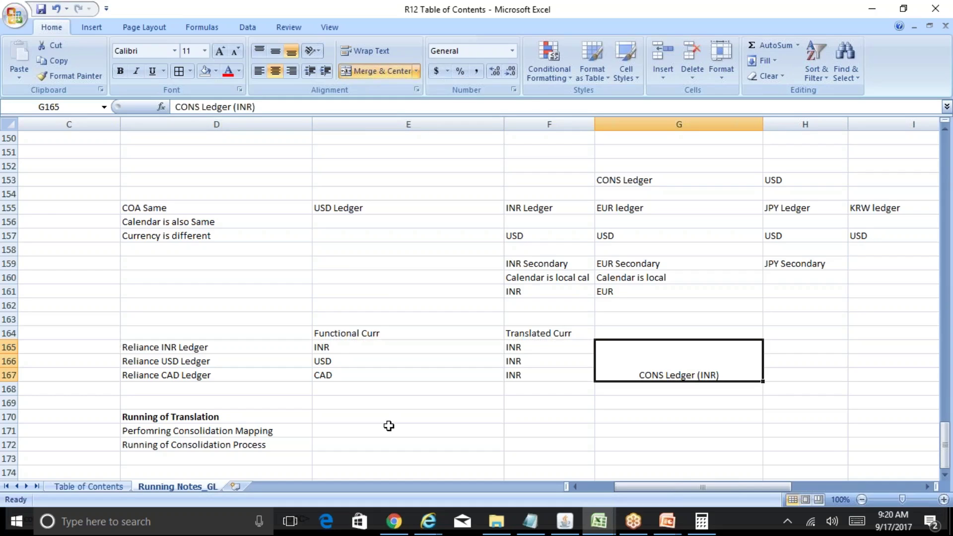
key("Left")
key("Left")
key("Left")
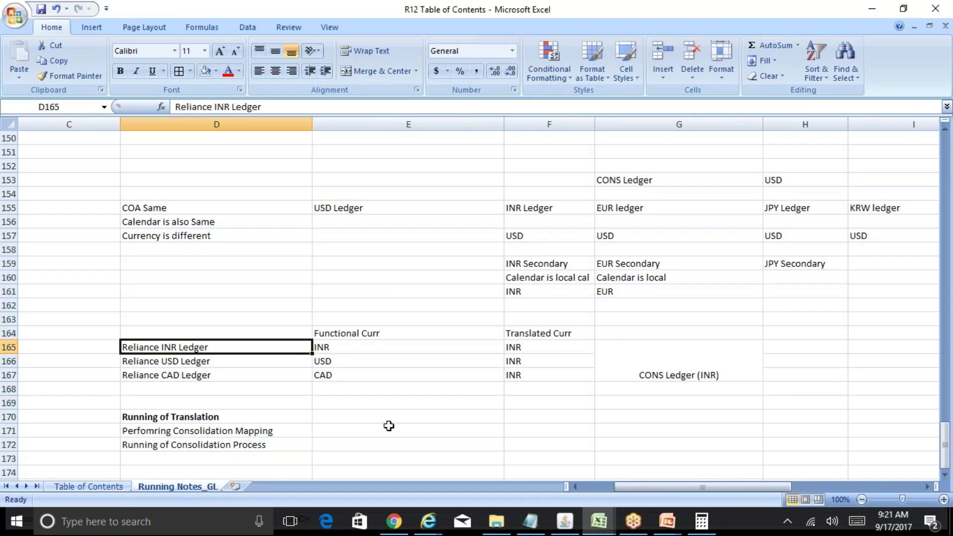
key("Right")
key("Right")
key("Right")
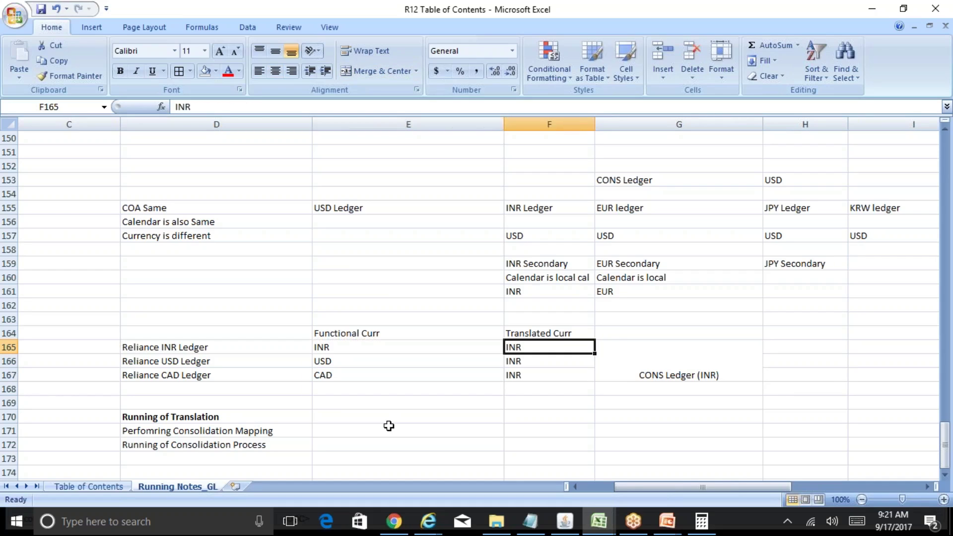
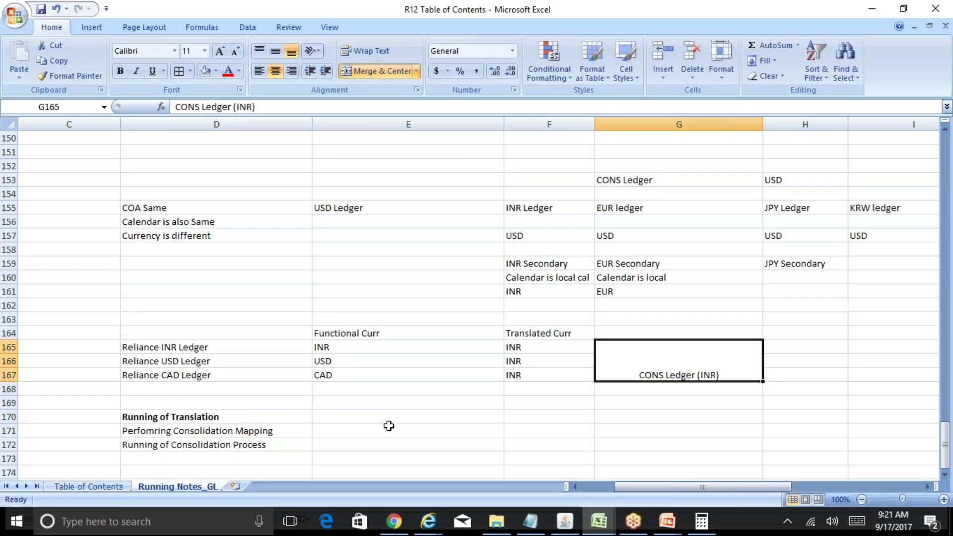
Step: Note '8 COA' in F169 with the label 'INR Ledger' above it in F168
key("Down")
key("Down")
key("Left")
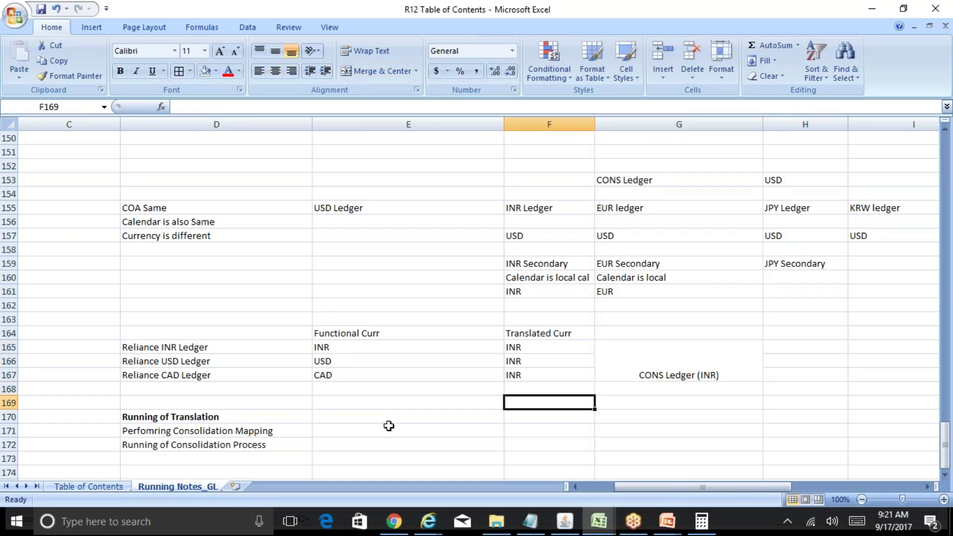
type("8 COA")
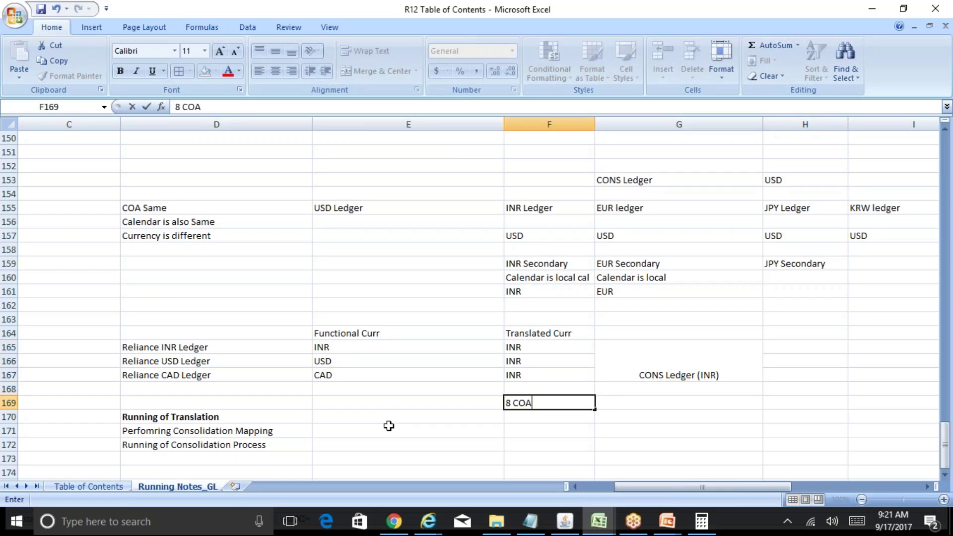
key("Up")
type("INR LE")
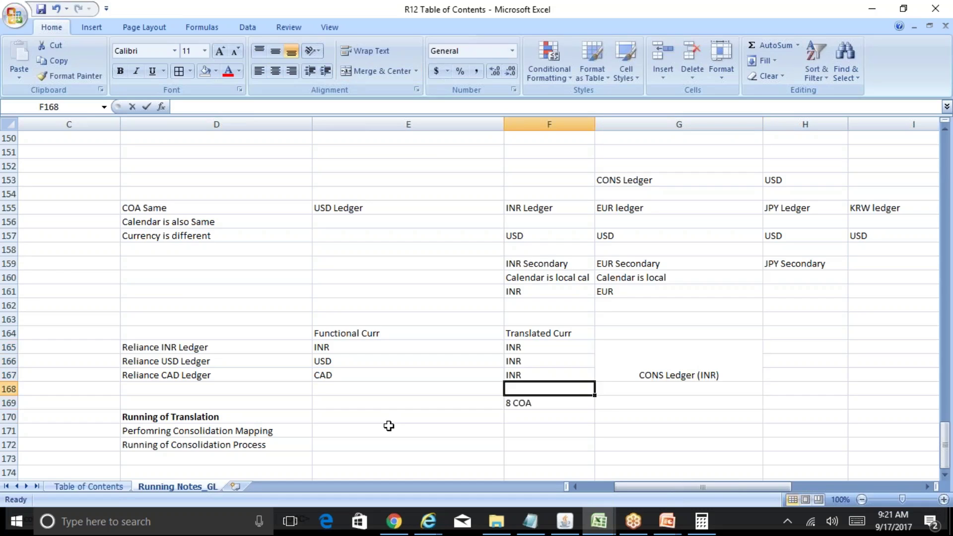
key("Tab")
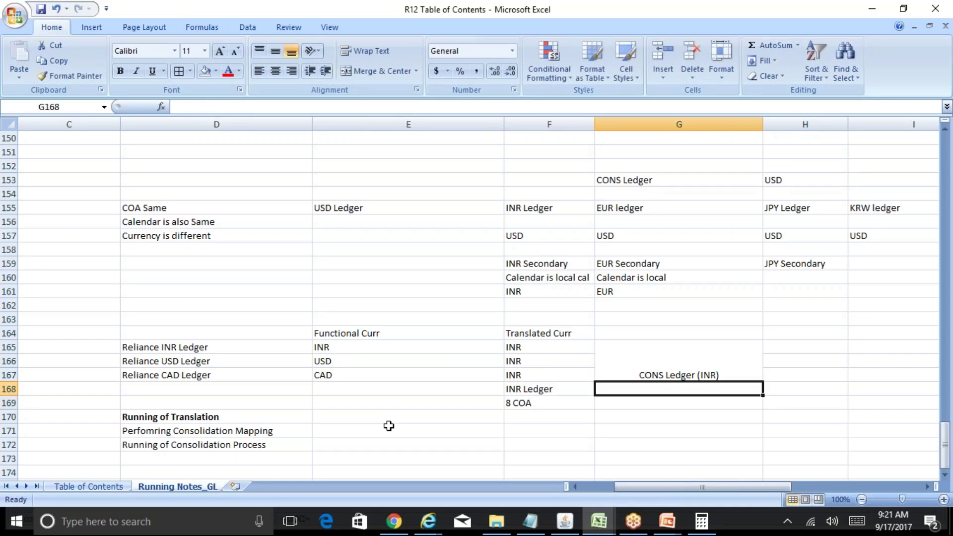
Step: Add '4 COA' in G169 beside it for the consolidation ledger
key("Down")
type("4 COA")
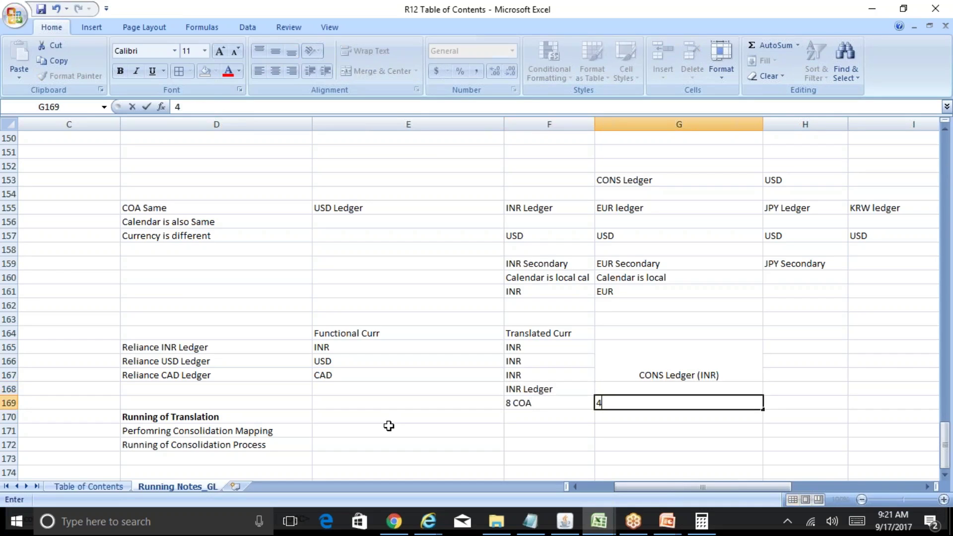
key("Return")
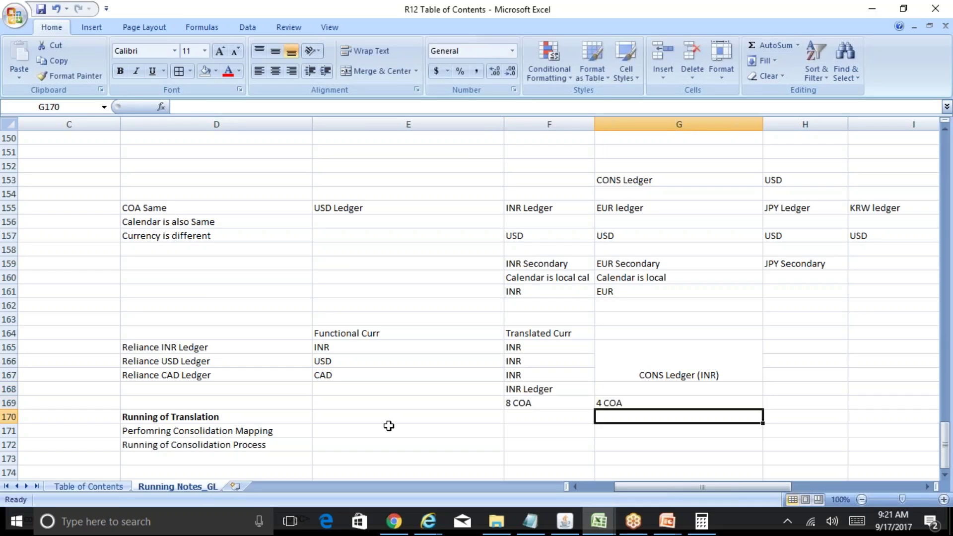
key("Left")
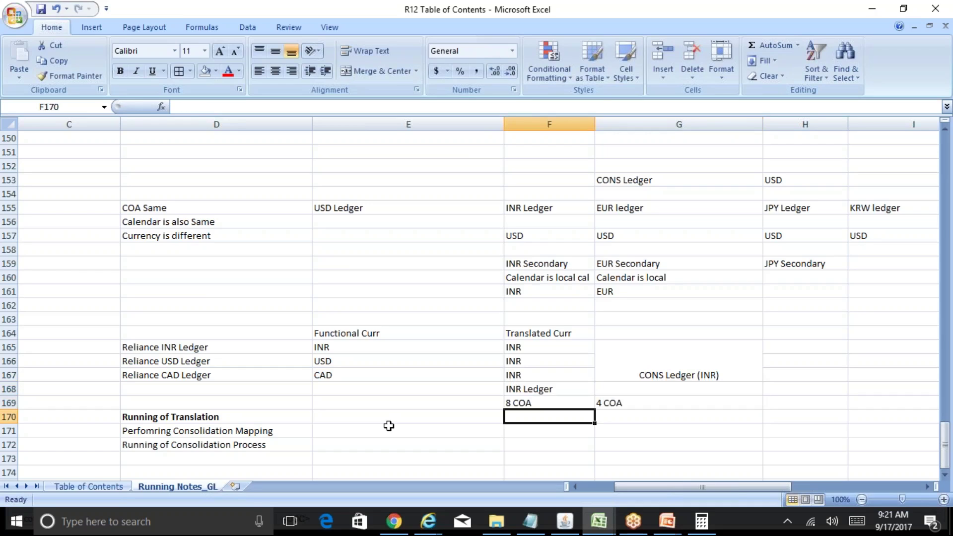
key("Up")
key("Right")
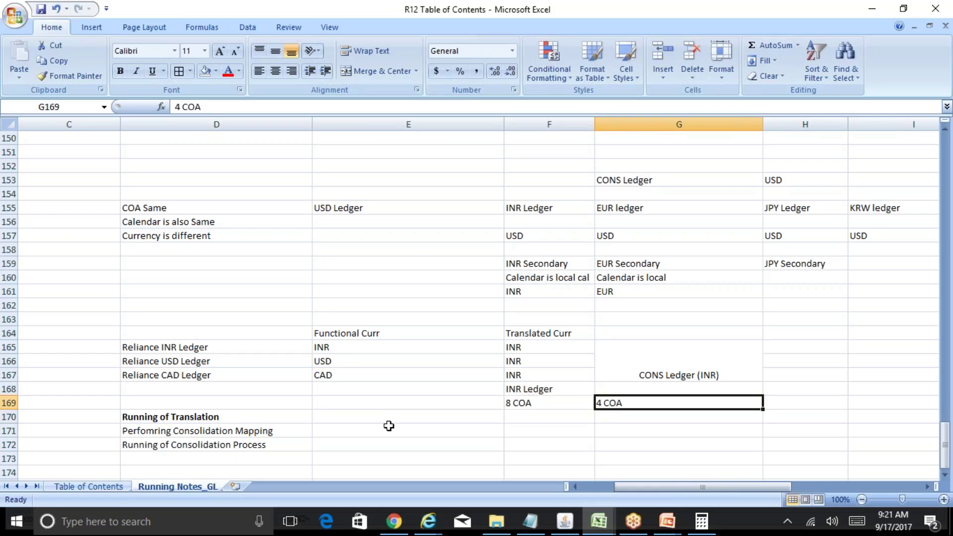
key("Down")
key("Left")
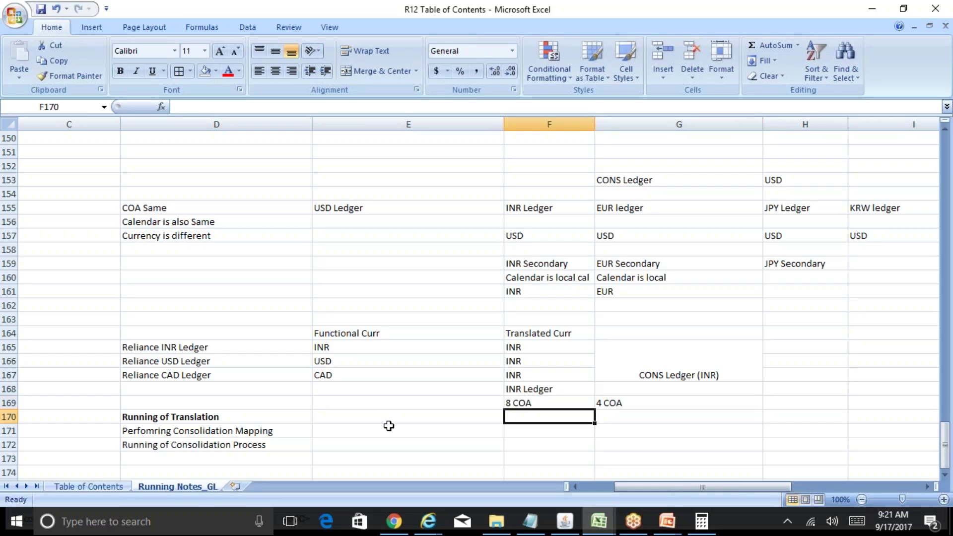
key("Right")
key("Left")
key("Down")
key("Down")
key("Down")
key("Down")
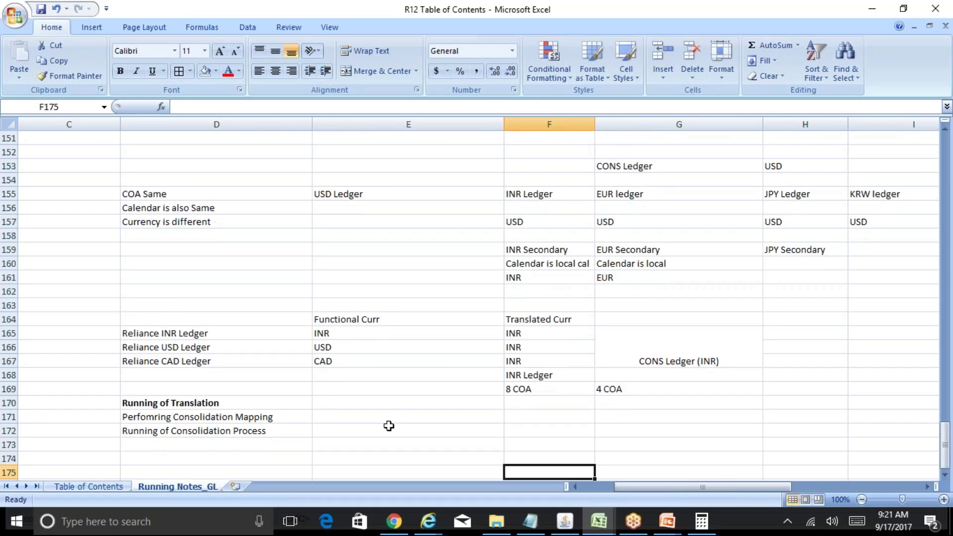
Step: Correct the INR Ledger note in F169 from 8 COA to 6 COA
key("Up")
key("Up")
key("Up")
key("Up")
key("Up")
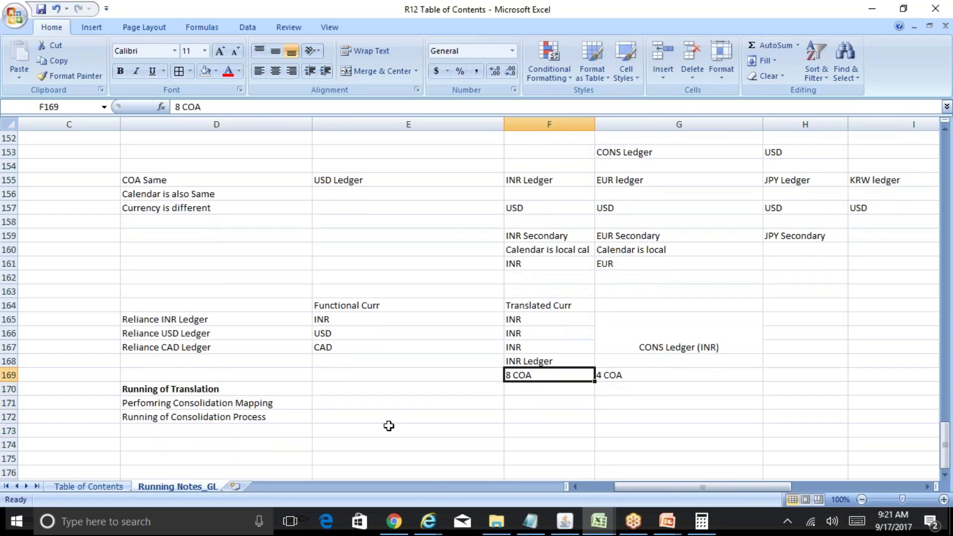
key("F2")
key("Left")
key("Left")
key("Left")
key("Left")
key("Left")
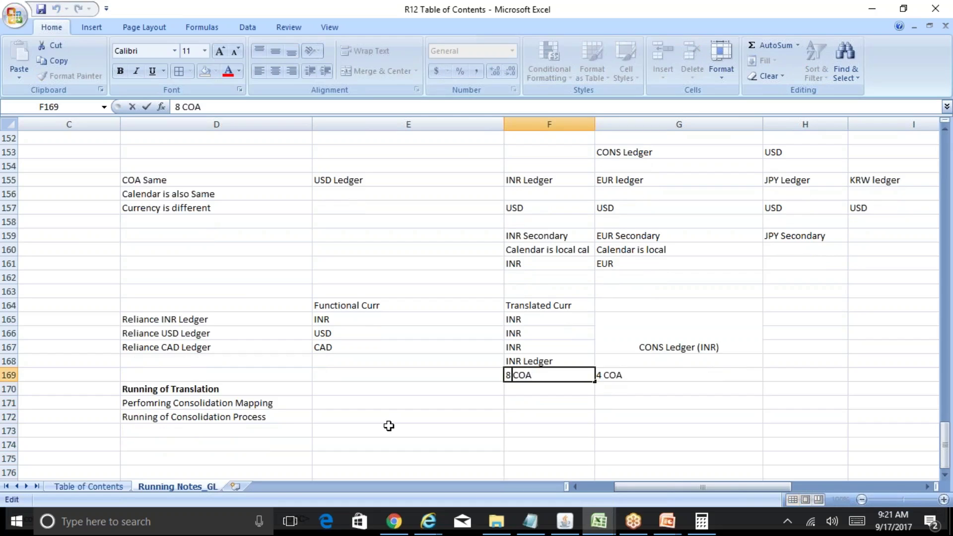
key("shift+Right")
type("6")
key("Return")
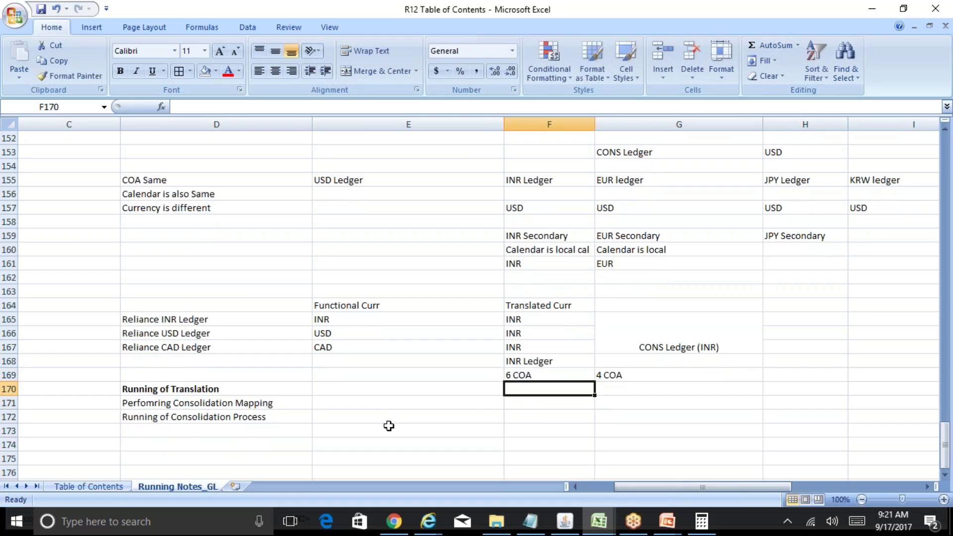
Step: List the segments Company, Dept, Account, Sub Account, Product, Intercompany down F170:F175
type("Company")
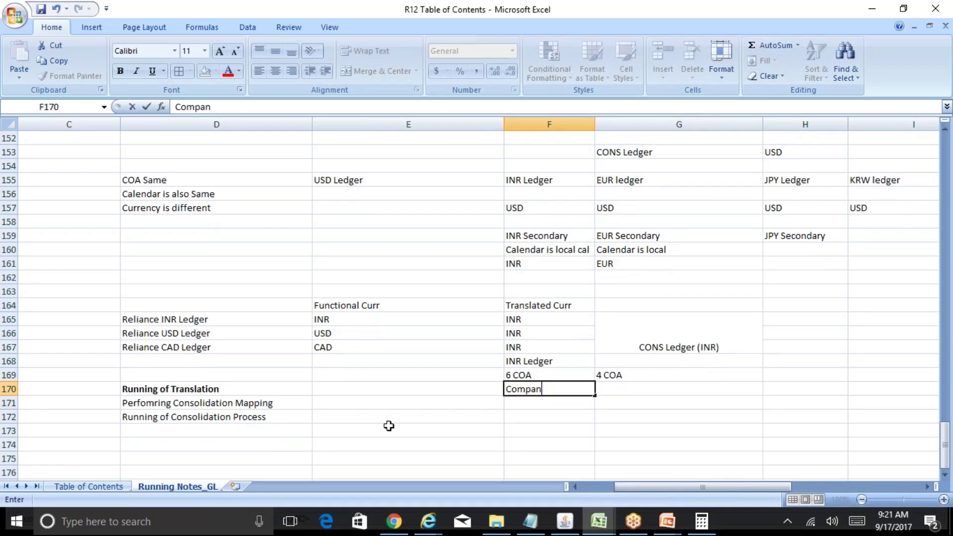
key("Return")
type("Dept")
key("Return")
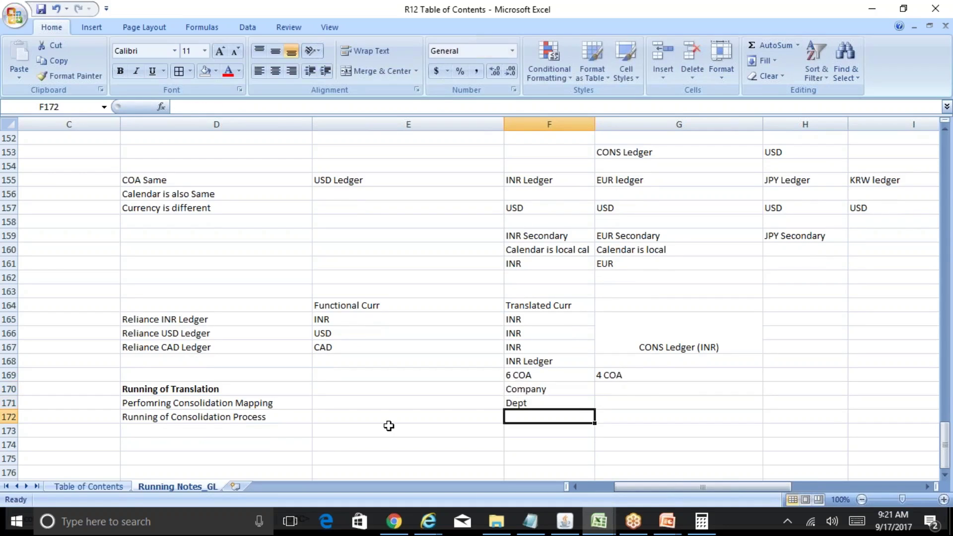
type("Account")
key("Return")
type("Sub Account")
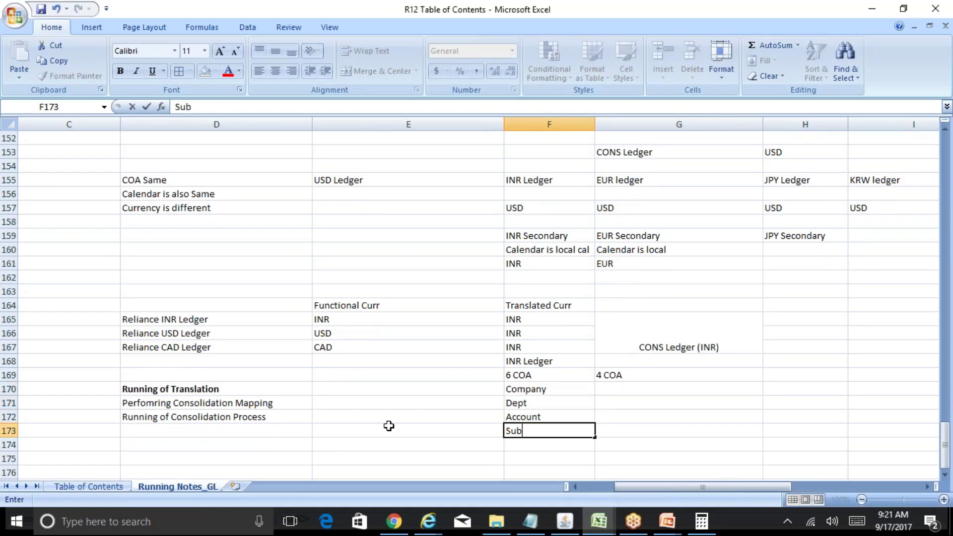
key("Return")
type("Product")
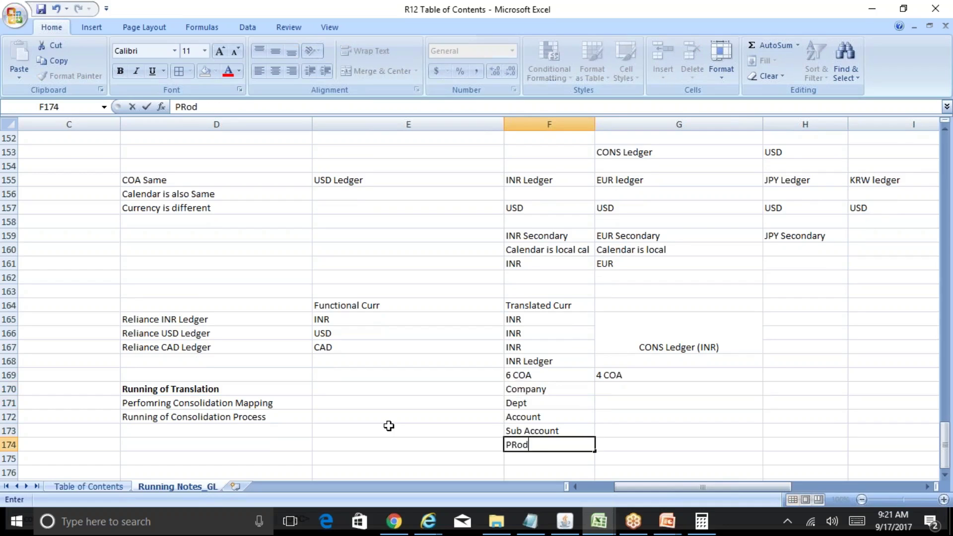
key("Return")
type("Intercompany")
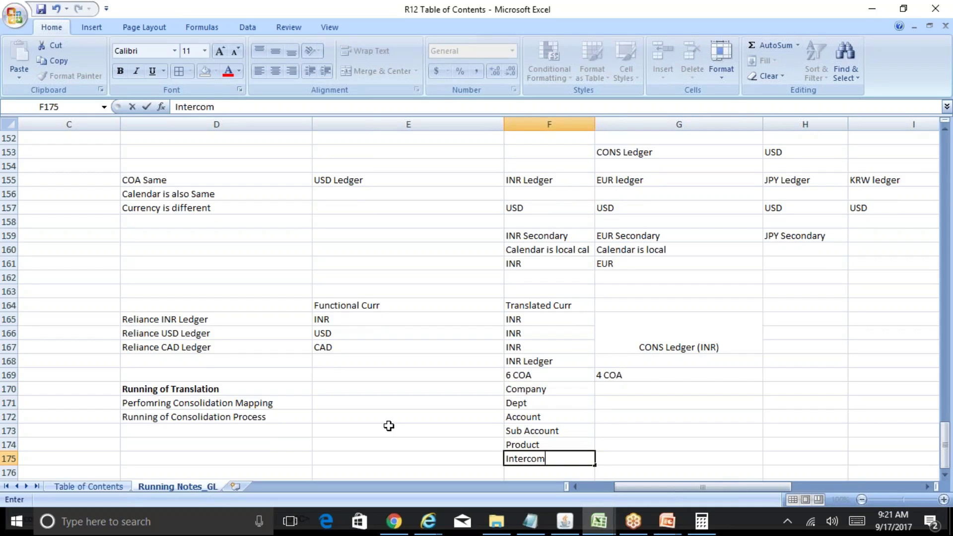
key("Return")
Step: Copy Company, Dept and Account from F170:F172 into G170 under 4 COA
key("Down")
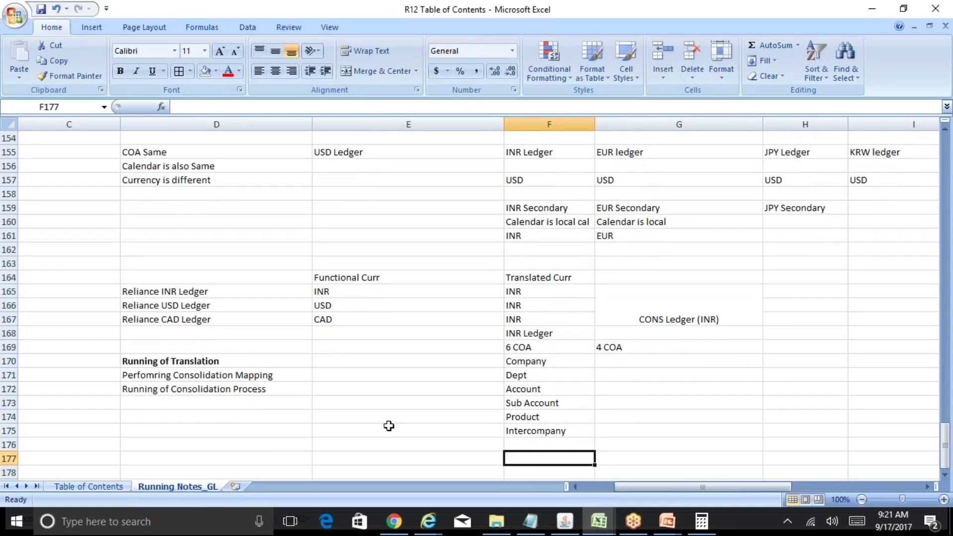
key("Up")
key("Up")
key("Up")
key("Up")
key("Up")
key("Up")
key("Up")
key("Up")
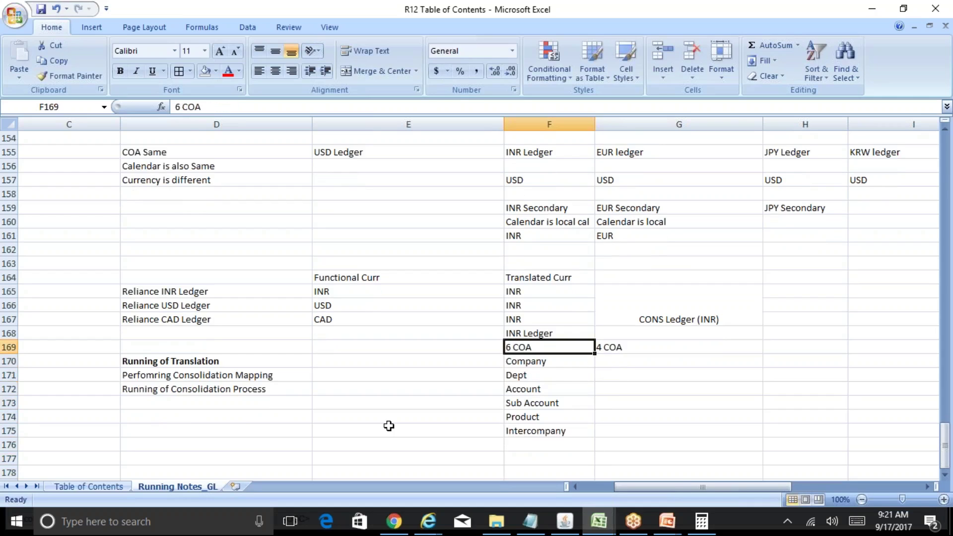
key("Down")
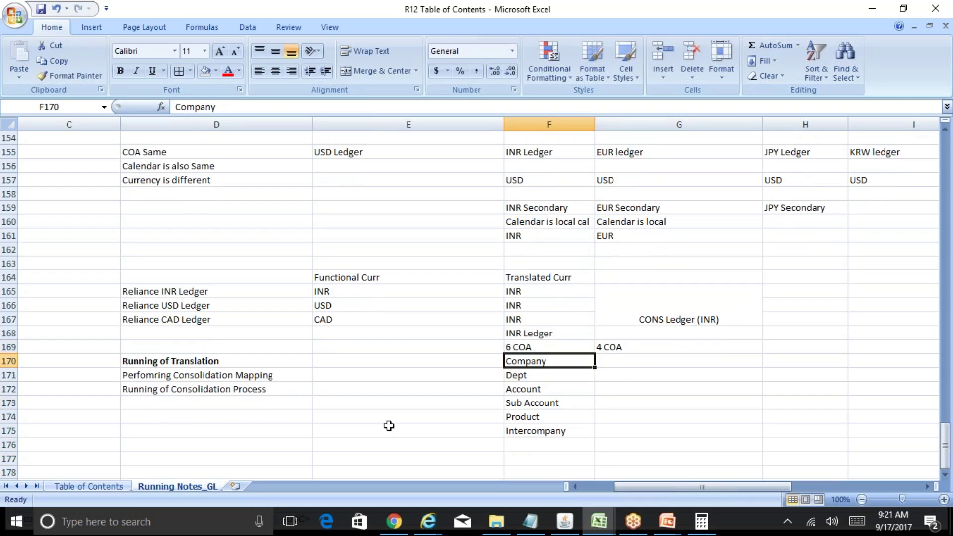
key("shift+Down")
key("shift+Down")
key("ctrl+c")
key("Right")
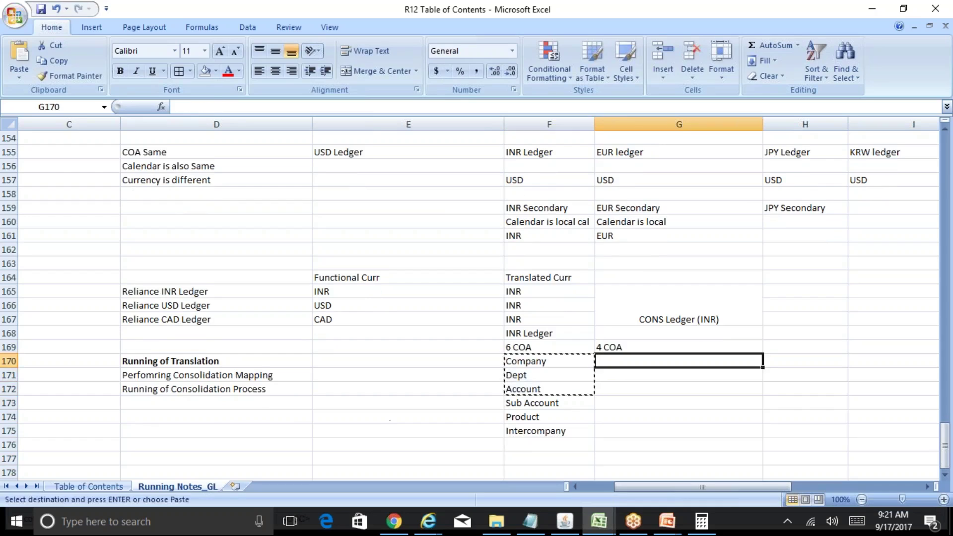
key("ctrl+v")
key("Escape")
key("Left")
key("Down")
key("Down")
key("Down")
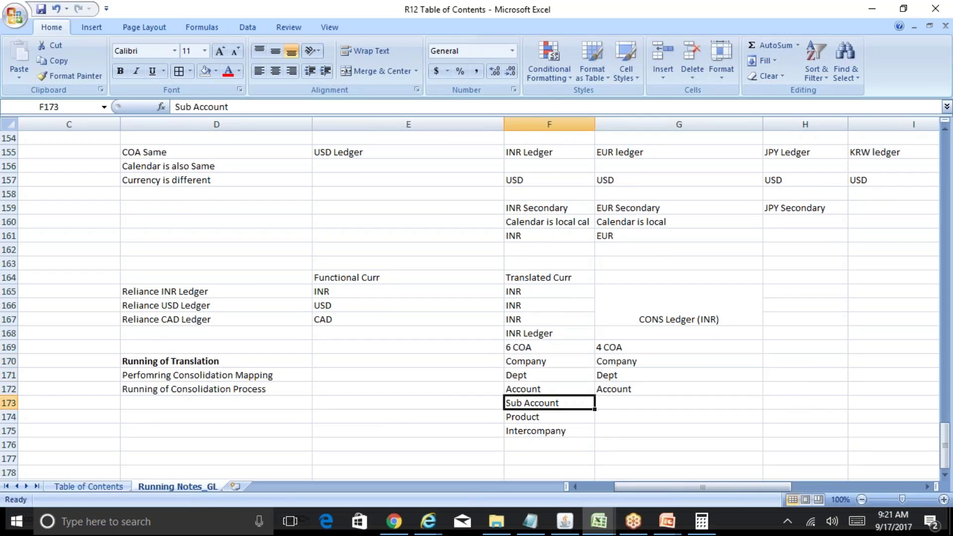
key("Down")
key("Down")
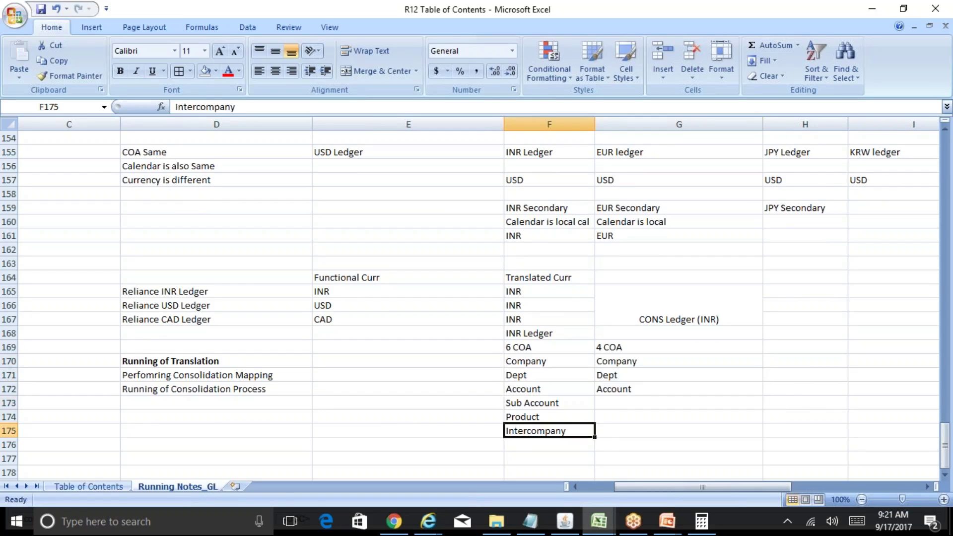
key("Up")
key("Up")
key("Up")
key("Up")
key("Up")
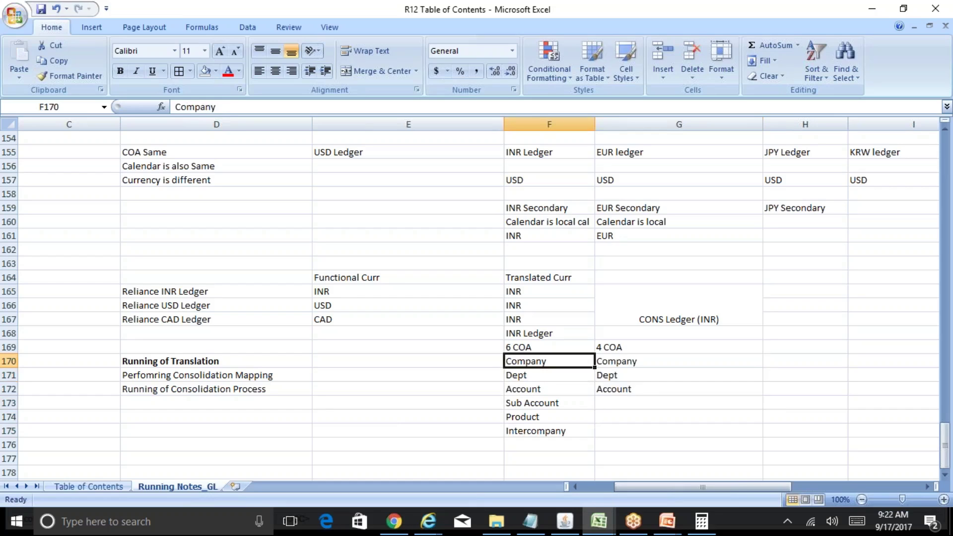
key("Left")
type("1")
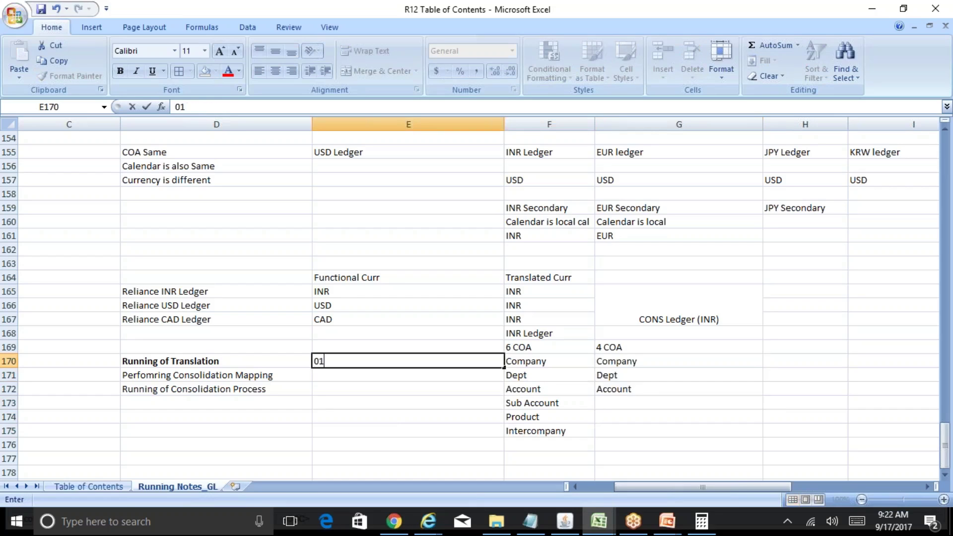
key("Return")
key("Up")
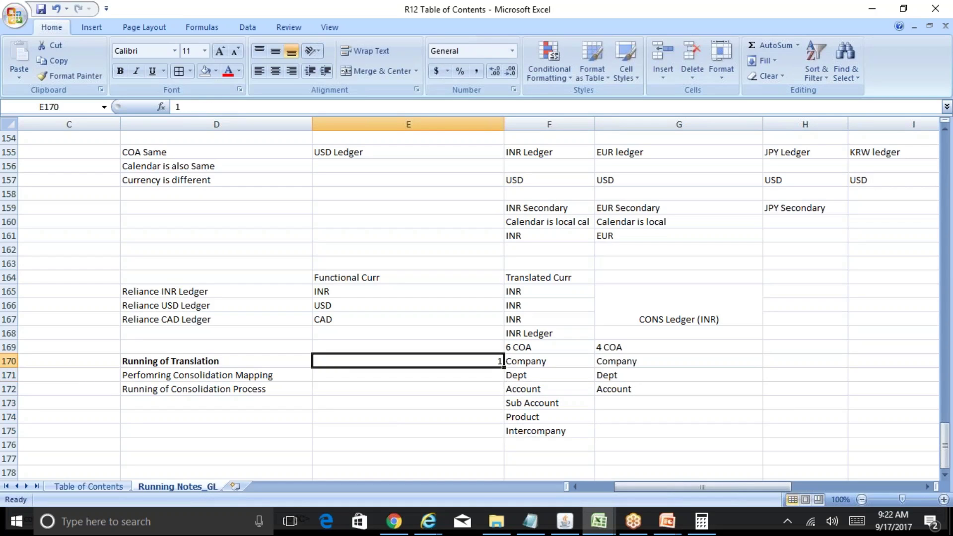
key("Delete")
key("Down")
key("Down")
key("Down")
key("Down")
key("Down")
key("Down")
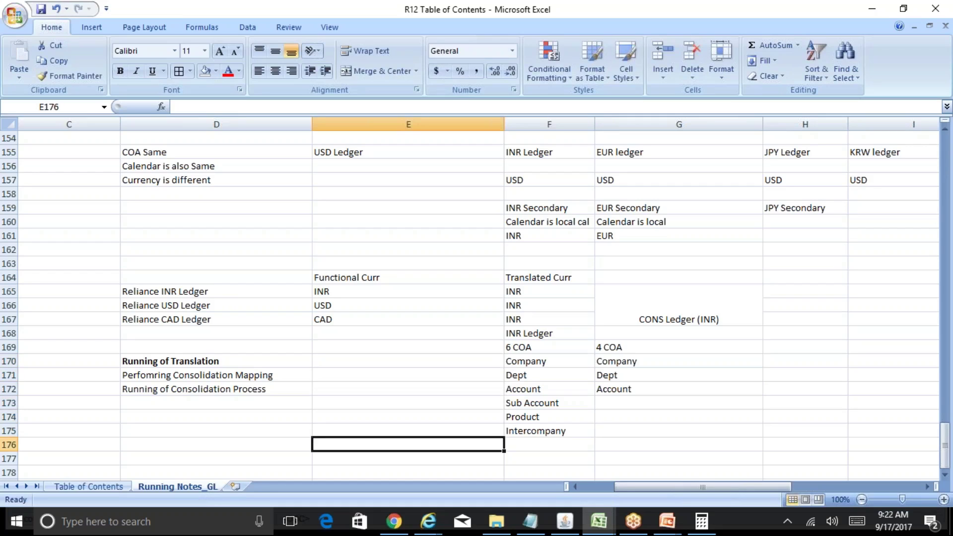
key("Up")
key("Up")
key("Up")
key("Down")
key("Down")
key("Down")
key("Down")
key("Right")
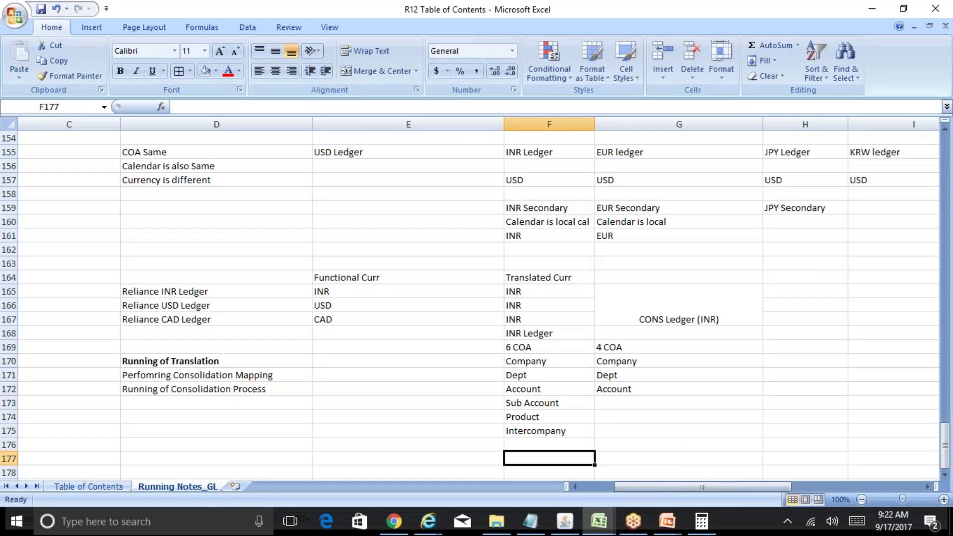
type("'01")
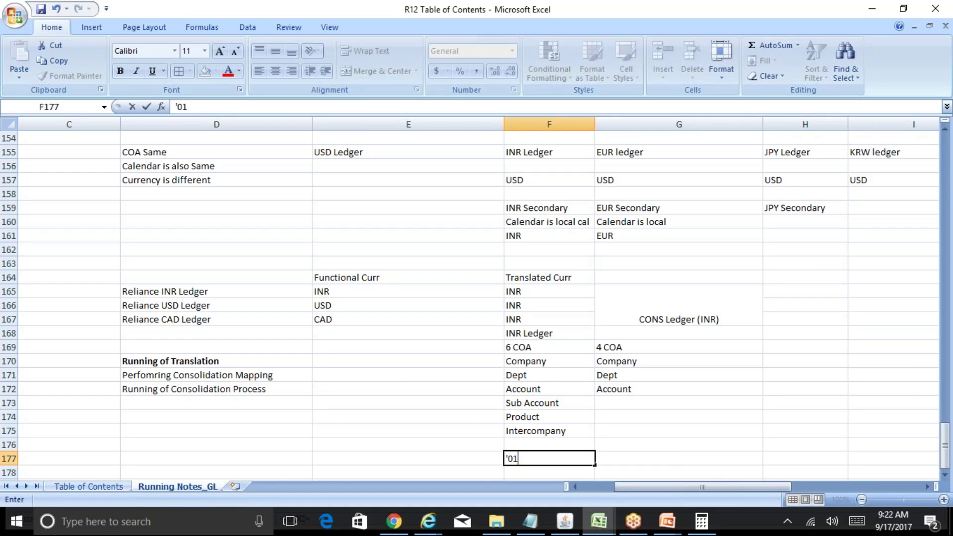
type("-000-5800")
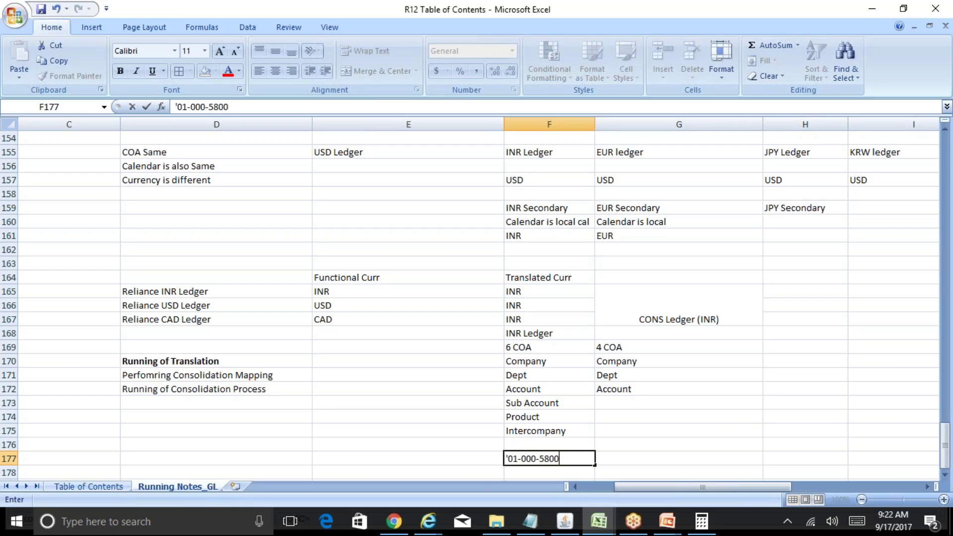
type("-00000-001-00")
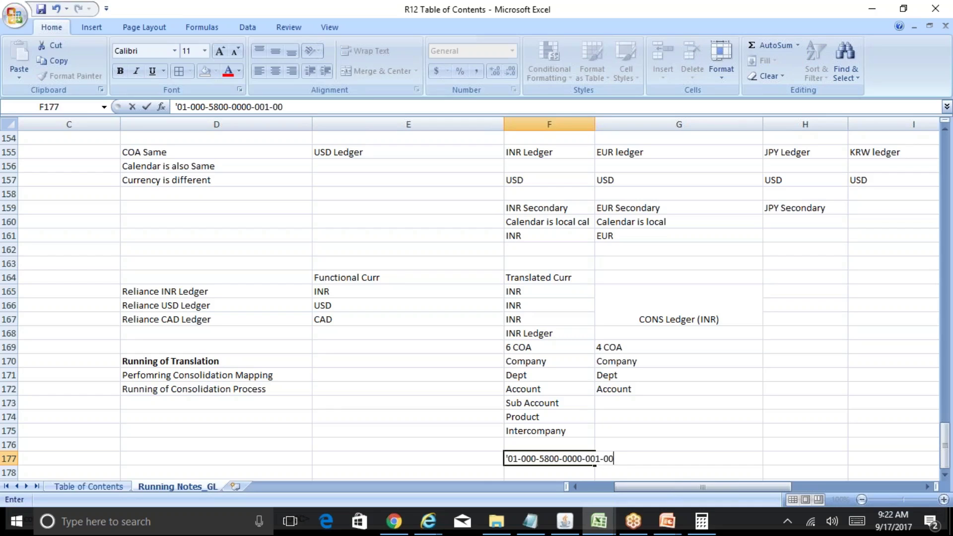
key("Return")
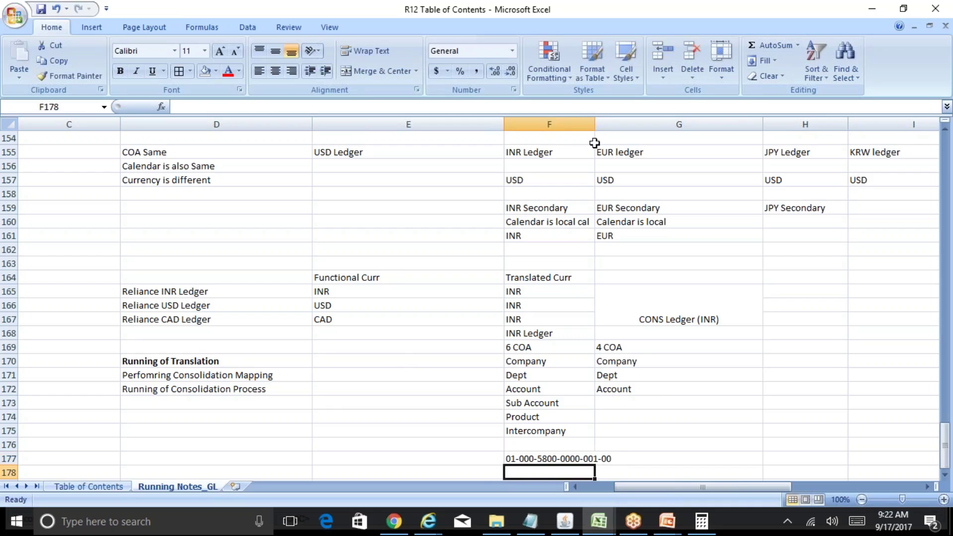
left_click_drag(595, 126, 617, 126)
scroll(624, 337, "down", 3)
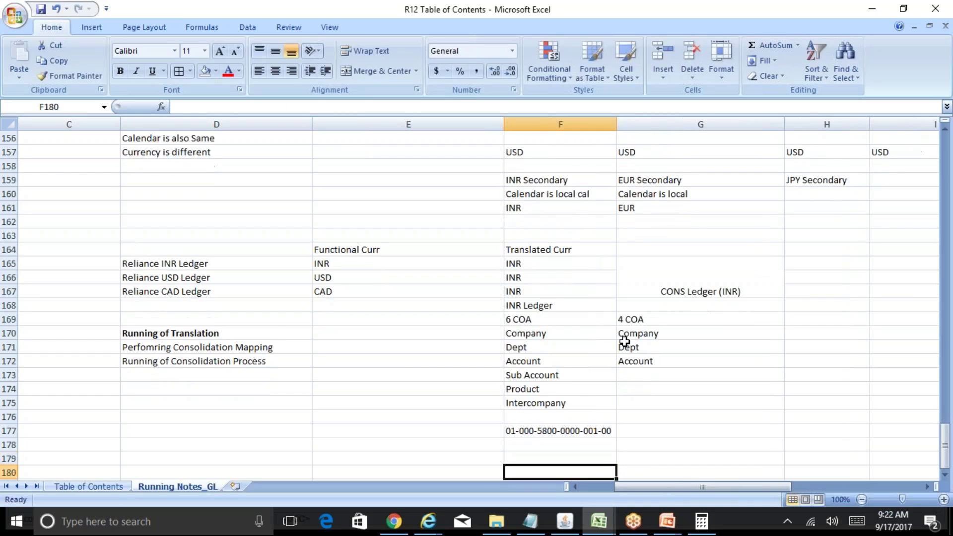
key("Up")
key("Right")
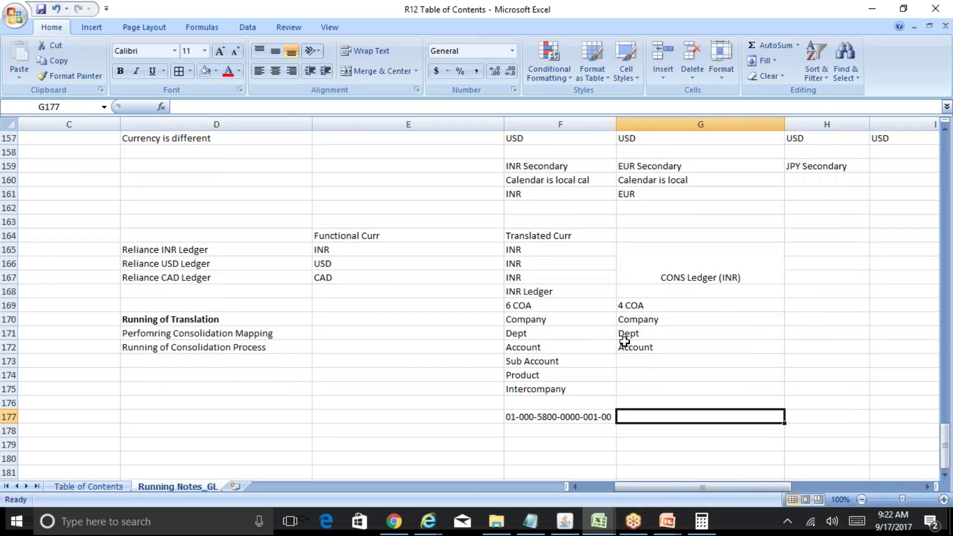
type("1000")
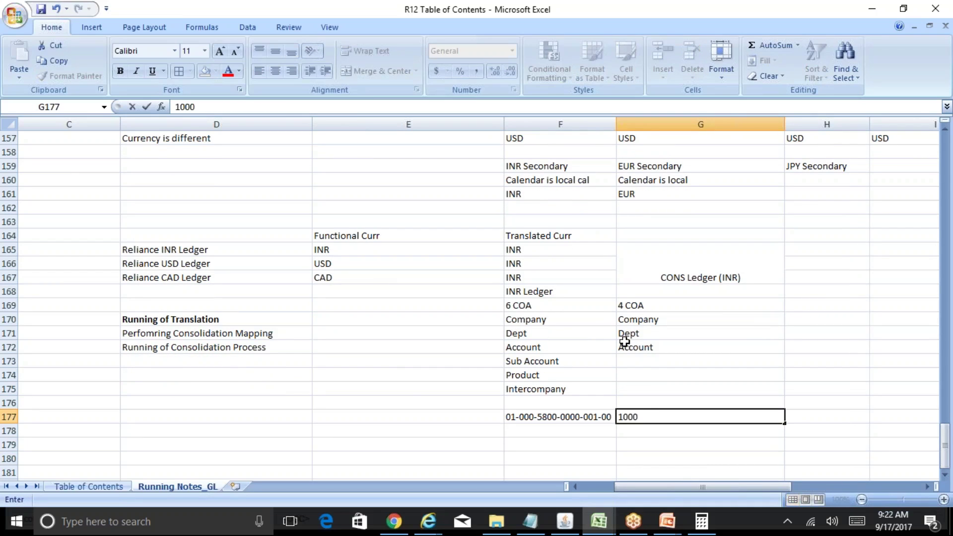
type("0")
key("Return")
type("0")
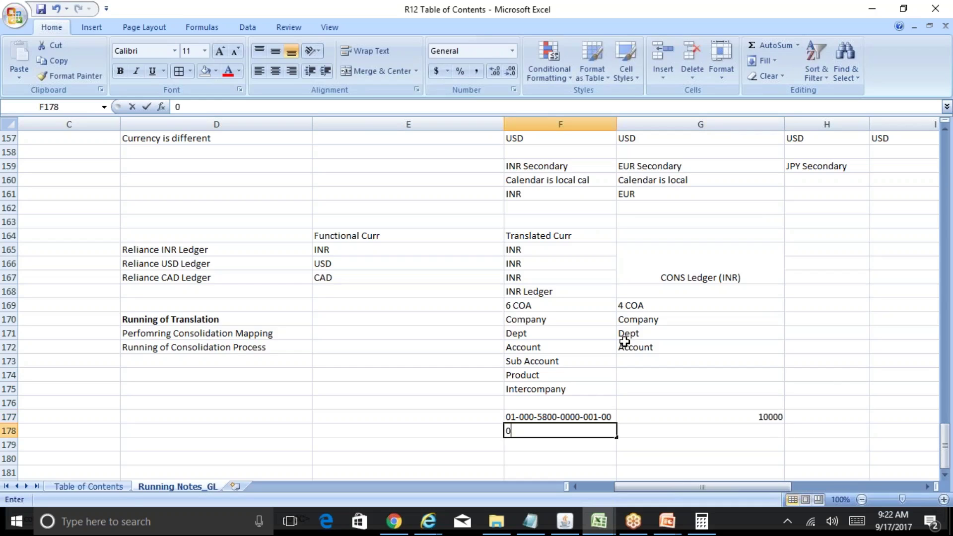
type("1-000-")
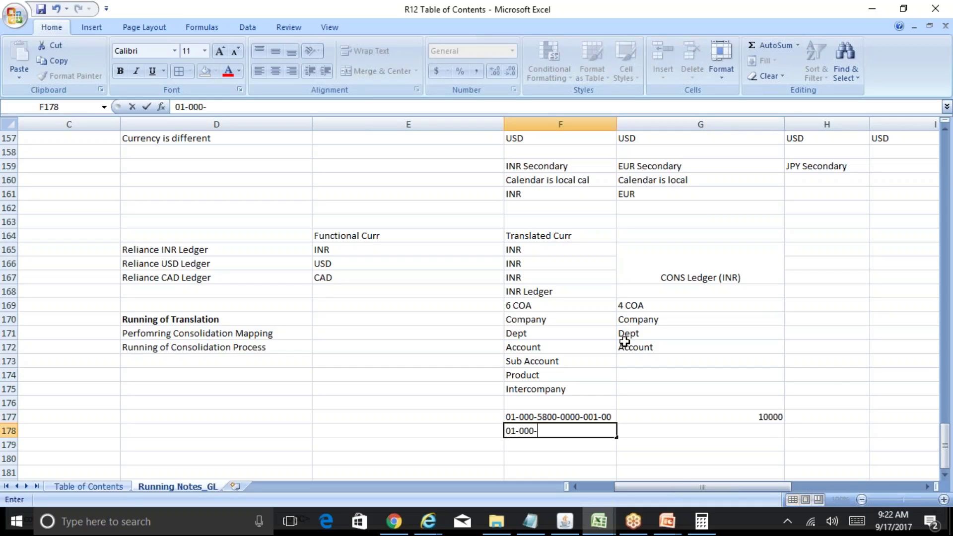
type("5800-000")
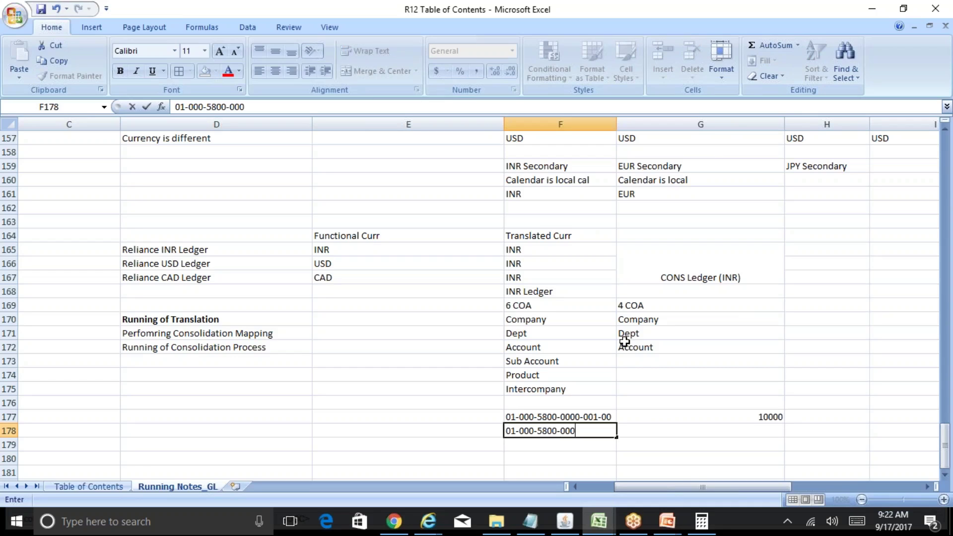
type("2-001-00")
key("Return")
key("Up")
key("Right")
key("Right")
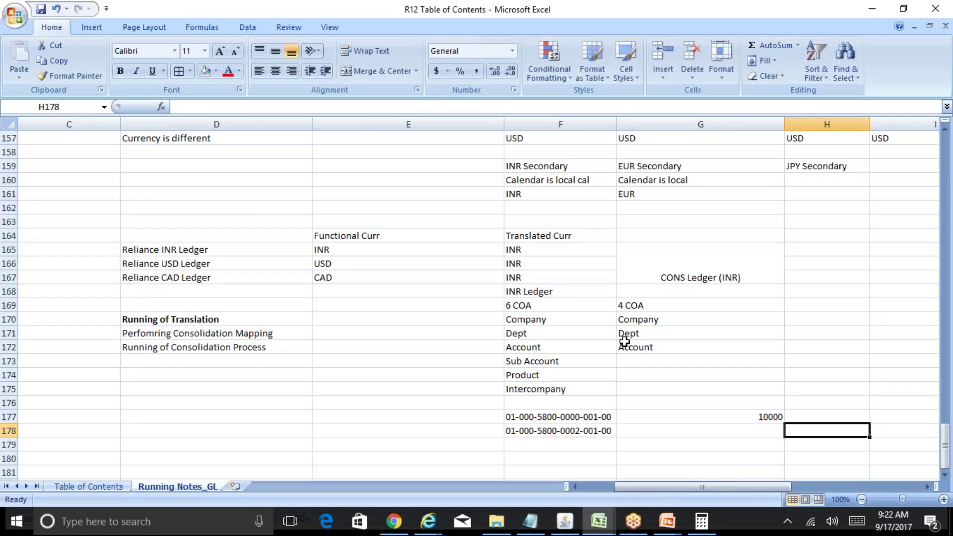
key("Left")
type("20000")
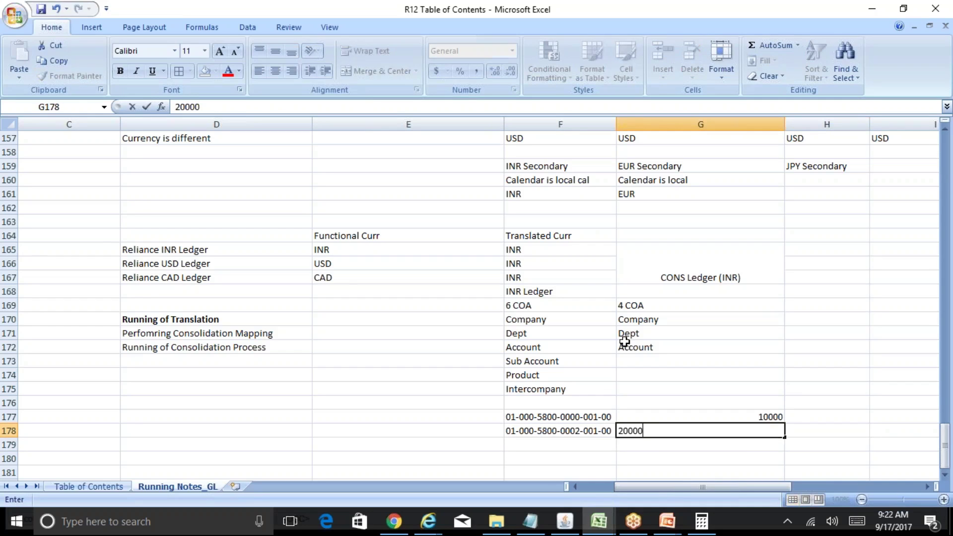
key("Return")
key("Up")
key("Left")
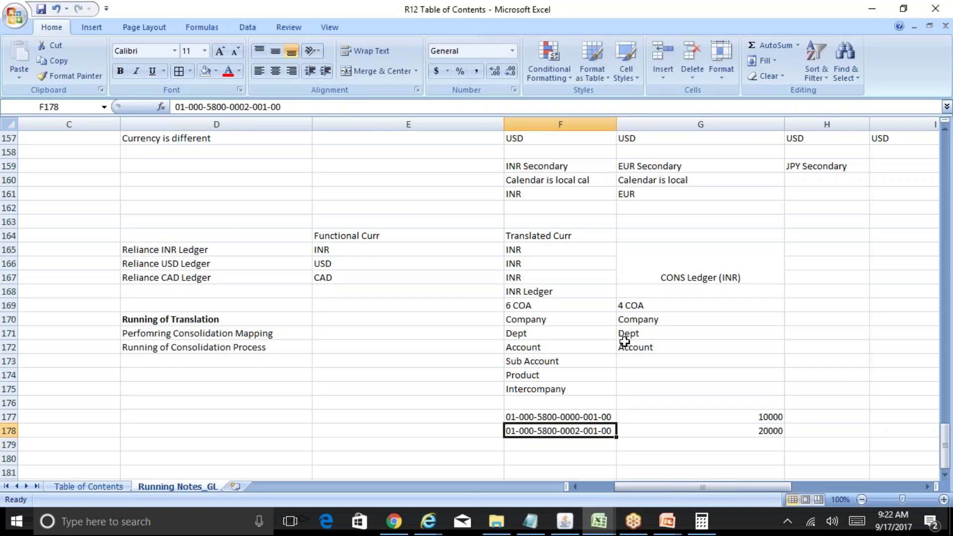
key("ctrl+c")
key("Down")
key("ctrl+v")
key("F2")
key("Left")
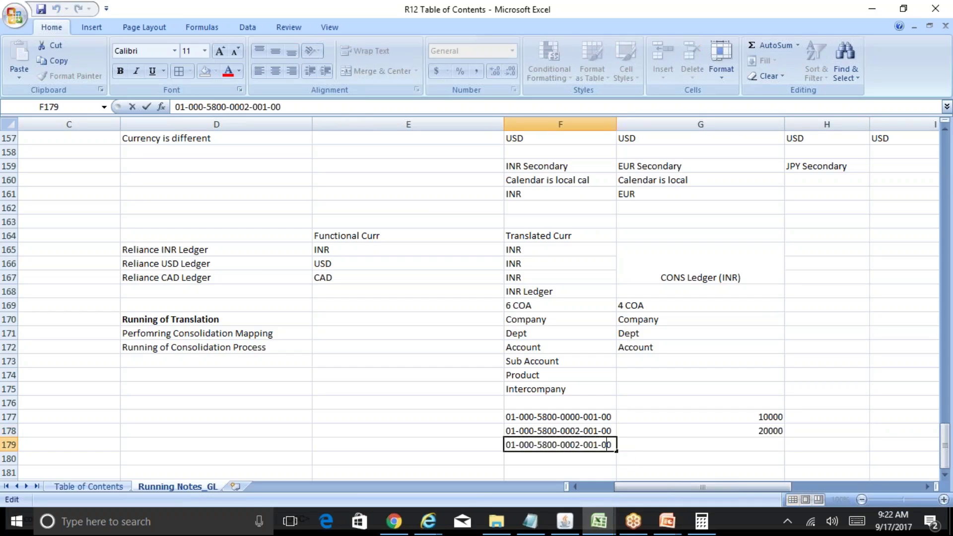
key("Left")
key("Left")
key("Left")
key("Left")
key("Left")
key("Left")
key("Left")
key("Left")
key("shift+Left")
type("5")
key("Return")
key("Up")
key("Right")
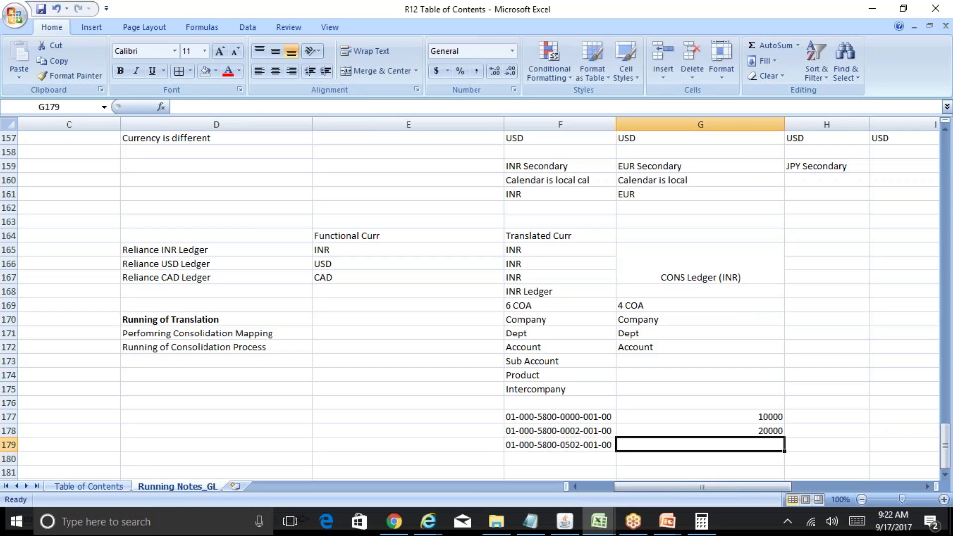
type("30000")
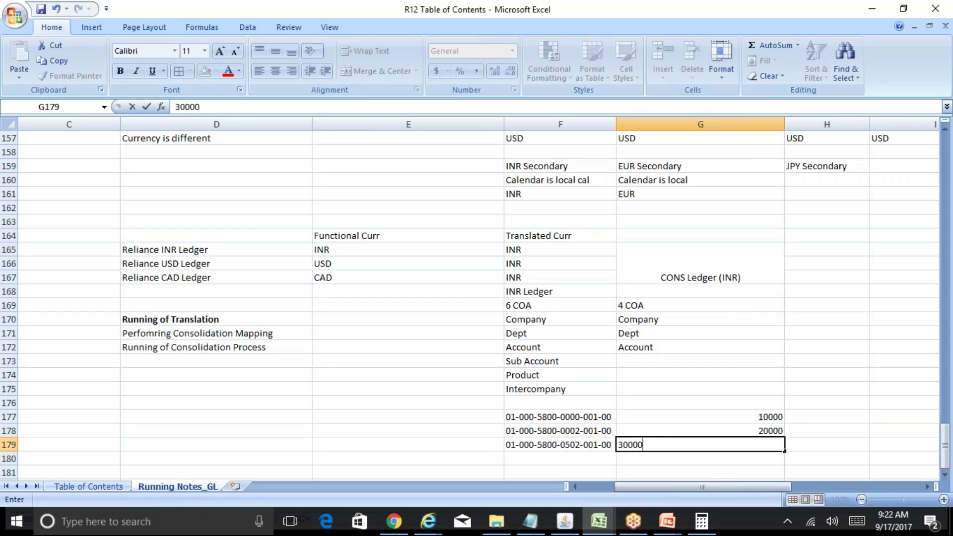
key("Return")
key("Return")
key("Return")
key("Return")
key("Return")
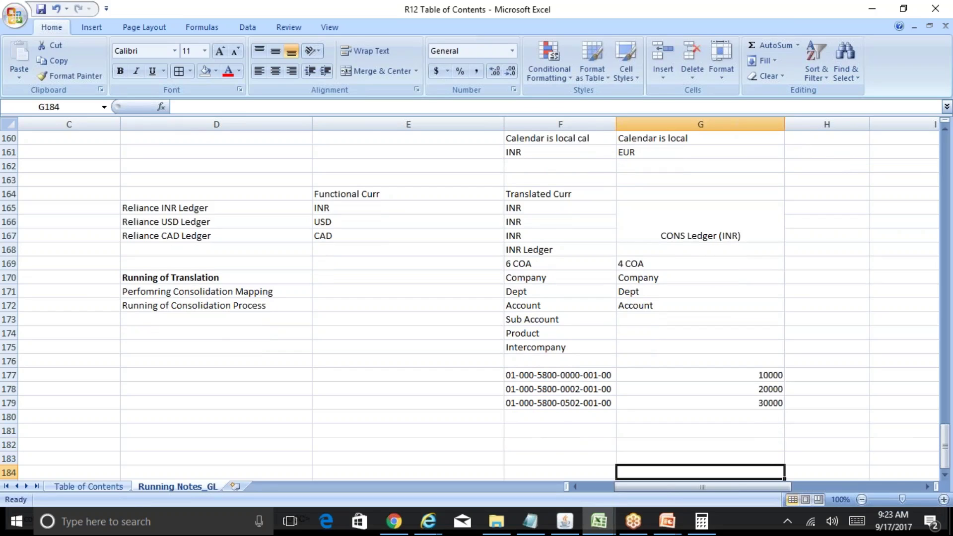
Step: Note 01-000-5800 with a 60000 total beside the three amounts
left_click_drag(697, 376, 706, 399)
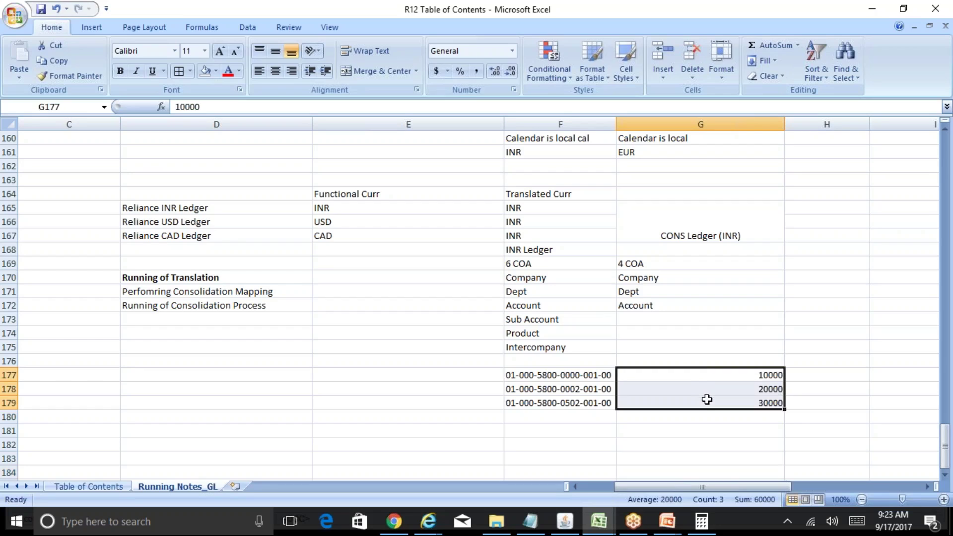
key("Right")
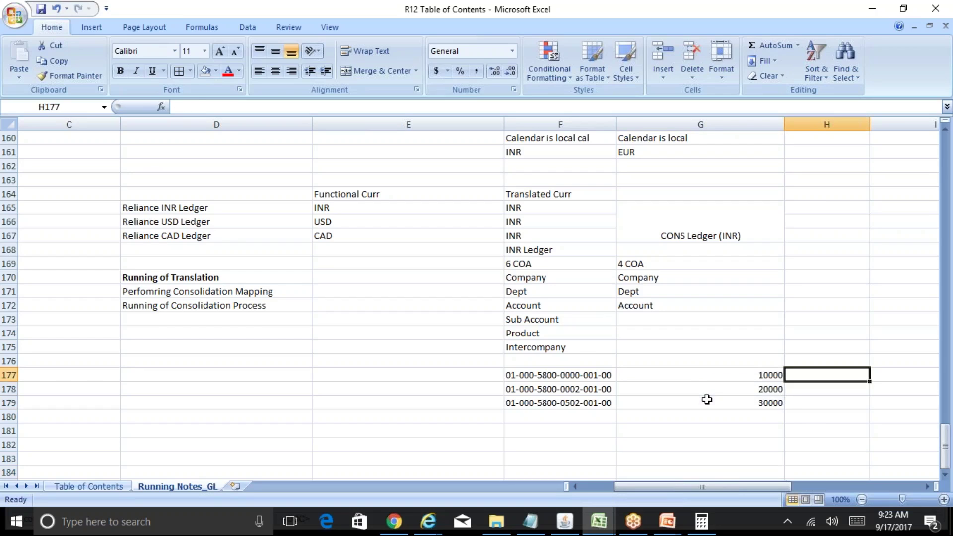
type("01-00")
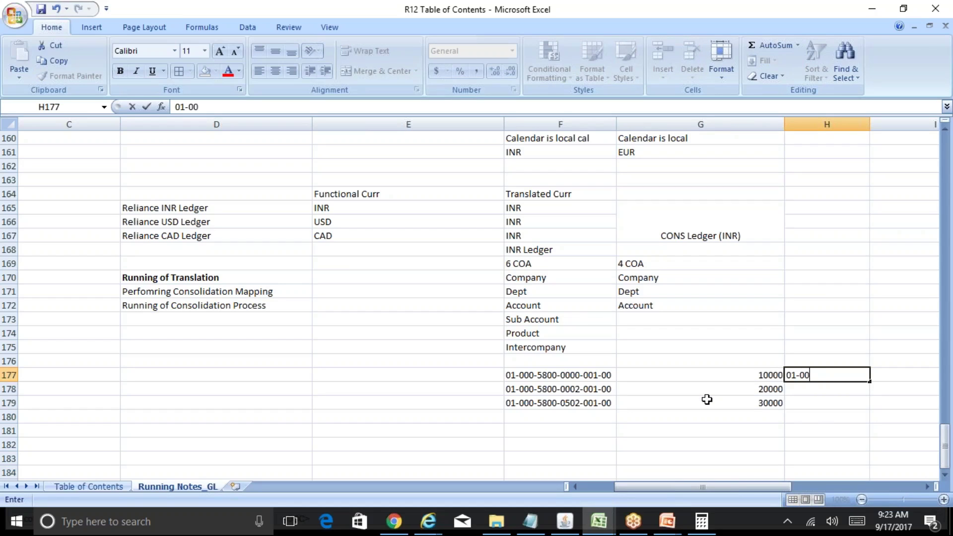
type("0-5800")
key("Tab")
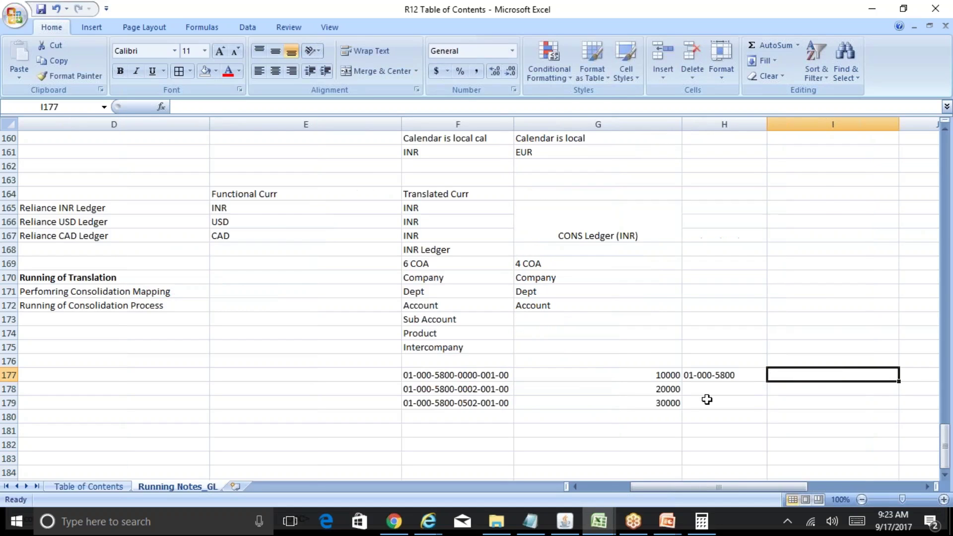
type("60000")
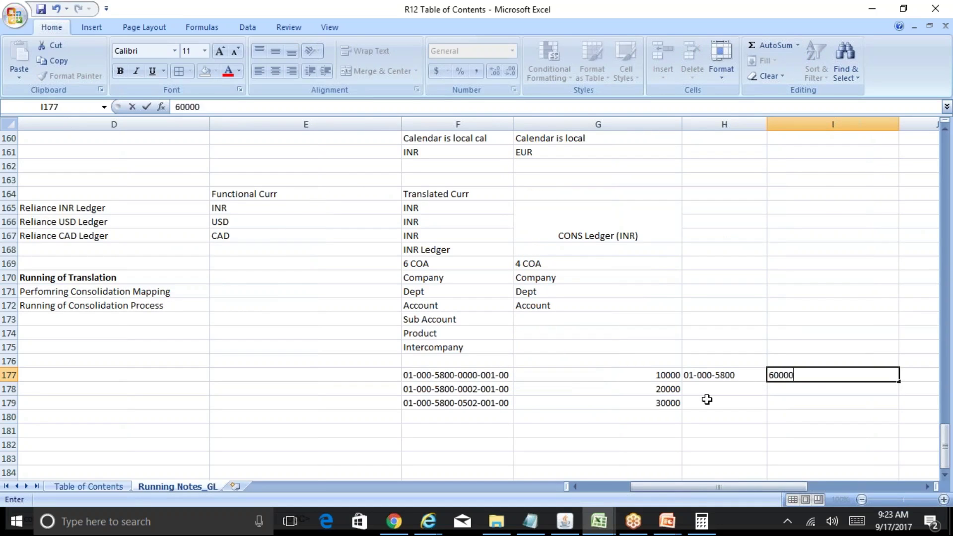
key("Return")
key("Up")
key("Left")
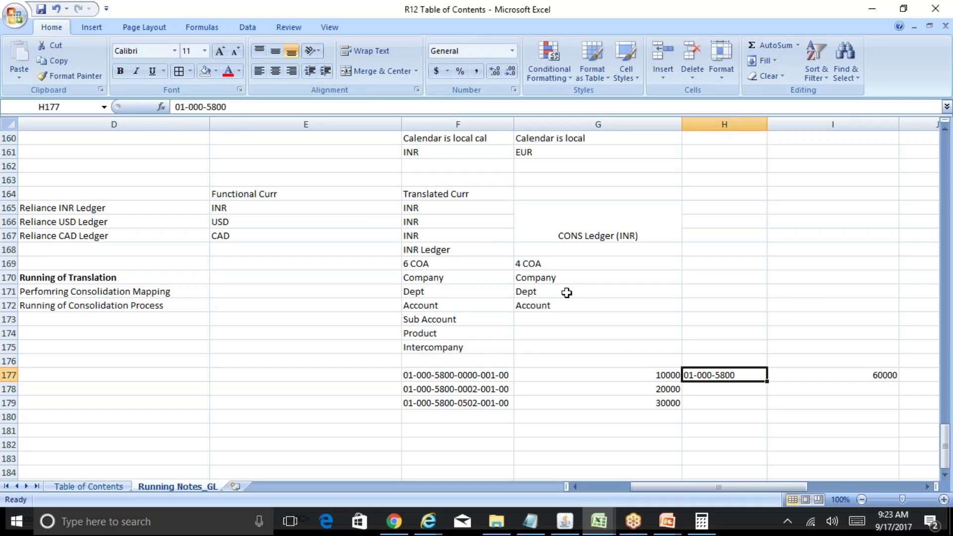
Step: Clear the 60000 note and copy the three codes with amounts into H177:I179
key("shift+Right")
key("Delete")
key("Left")
key("Left")
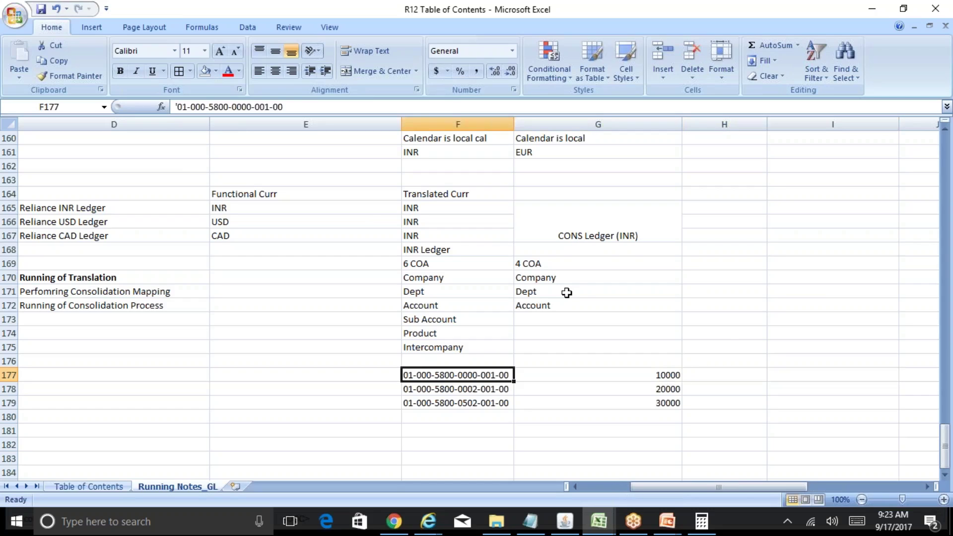
key("shift+Down")
key("shift+Down")
key("shift+Right")
key("ctrl+c")
key("Right")
key("Right")
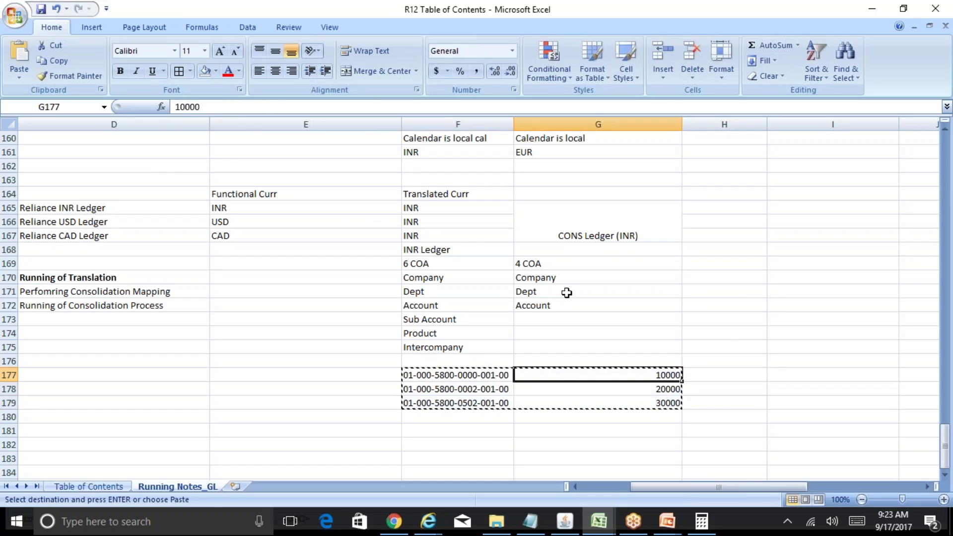
key("ctrl+v")
key("Escape")
key("Right")
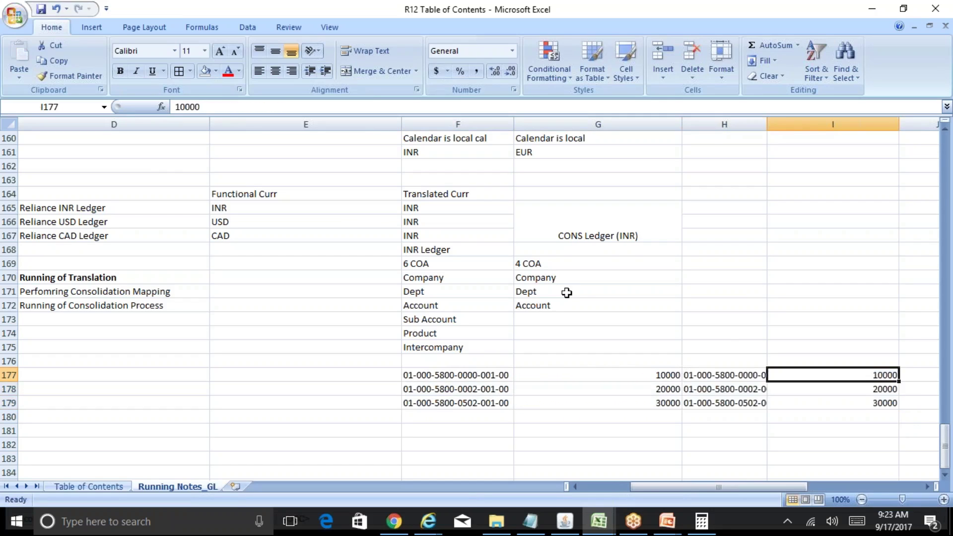
key("Left")
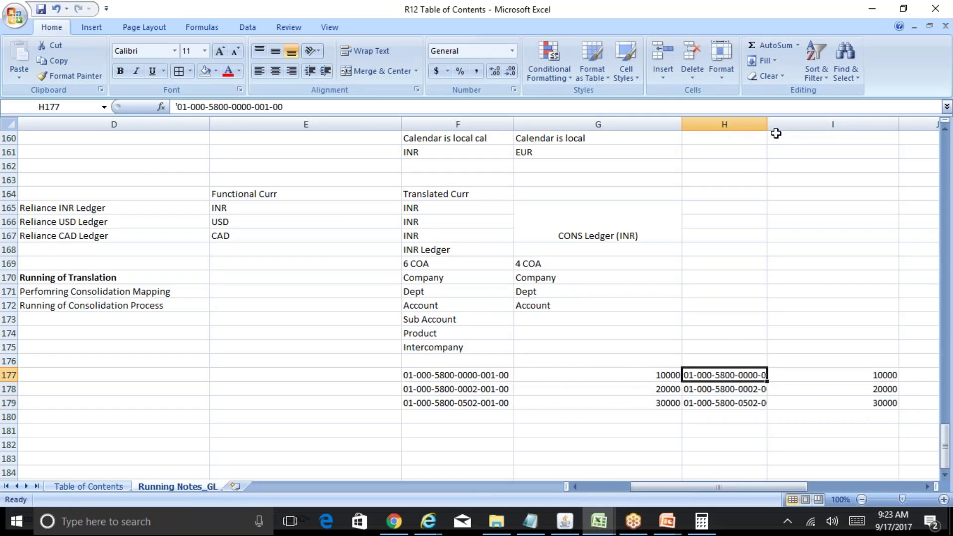
Step: Fit column H to the full account codes and check the 10000 amount
double_click(767, 123)
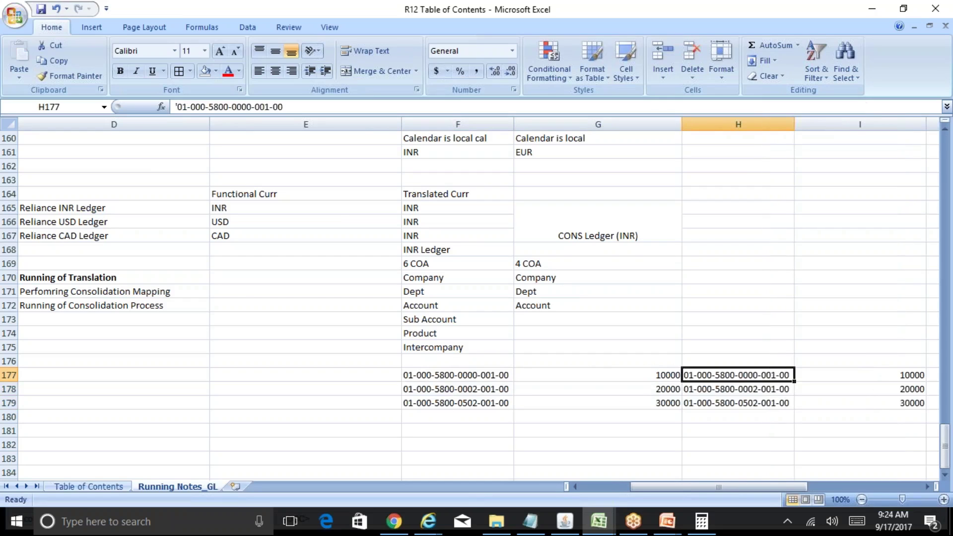
key("Right")
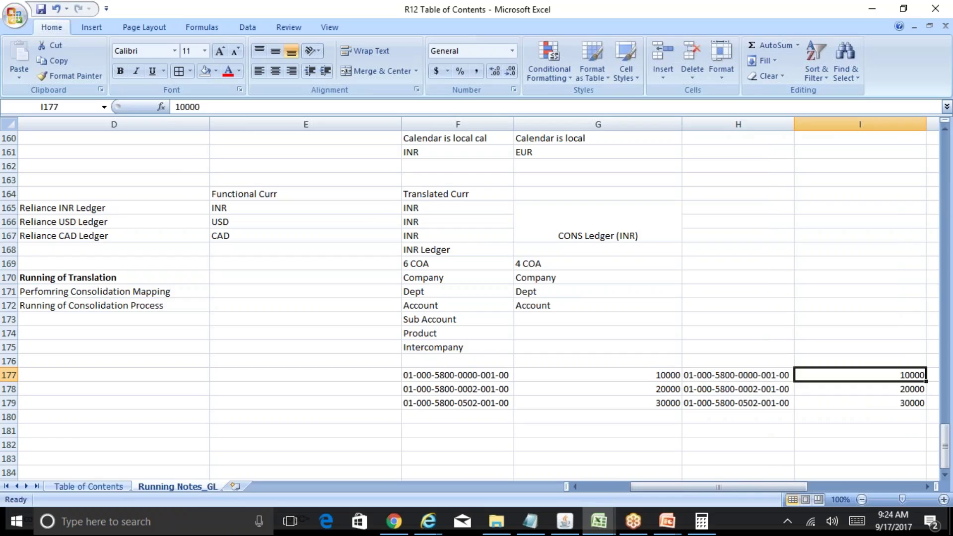
key("Left")
key("Left")
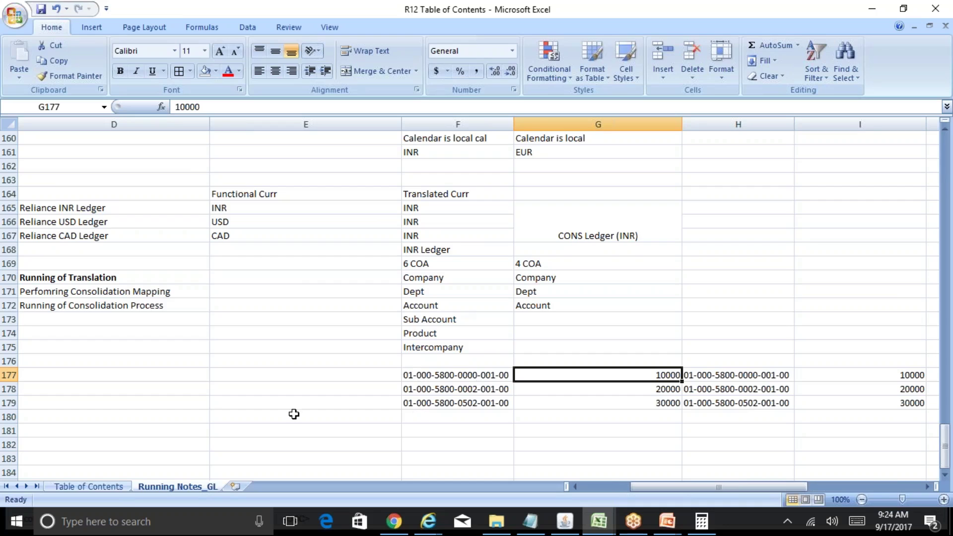
mouse_move(599, 521)
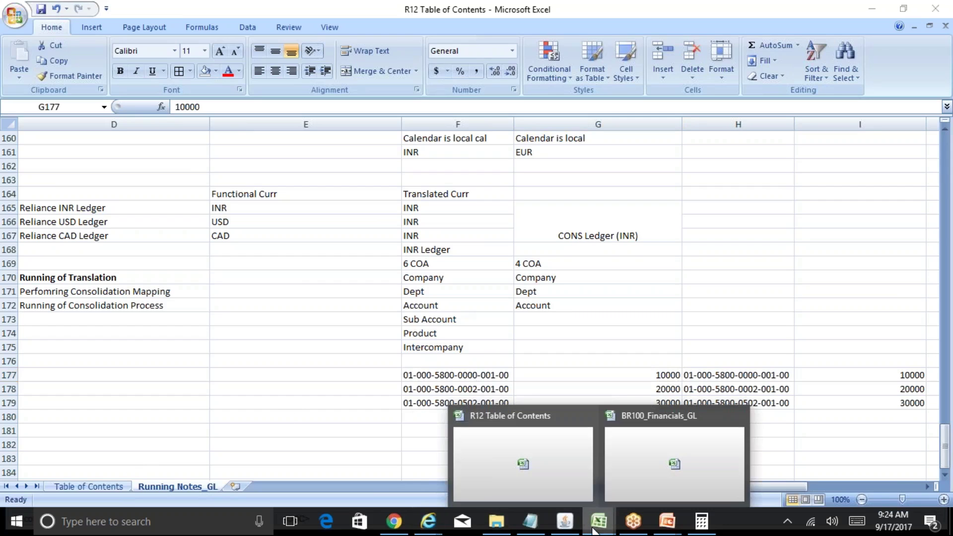
left_click(663, 475)
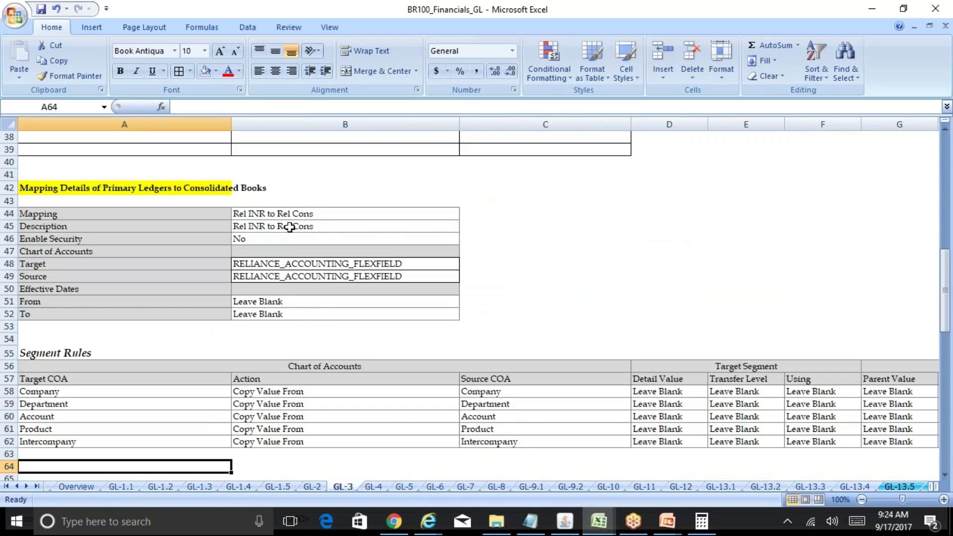
left_click(313, 214)
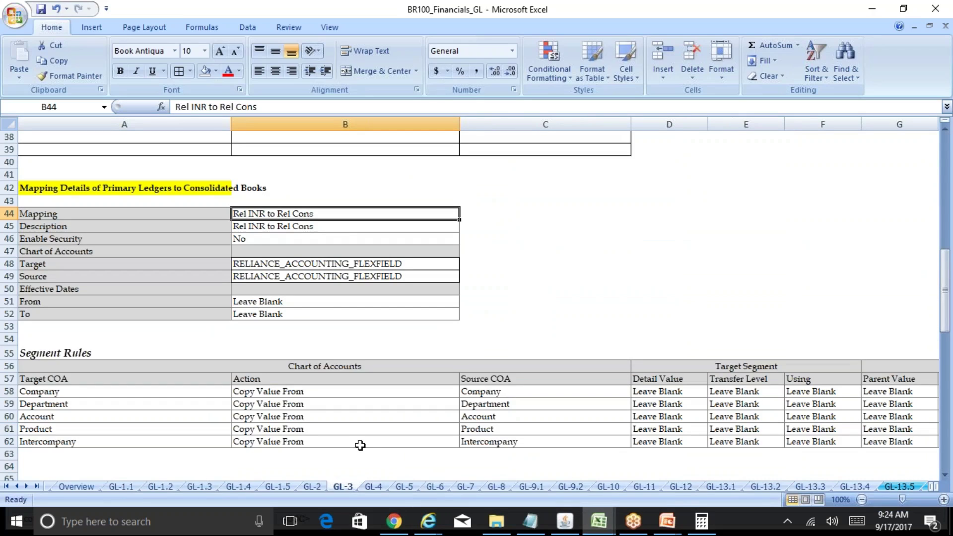
mouse_move(599, 521)
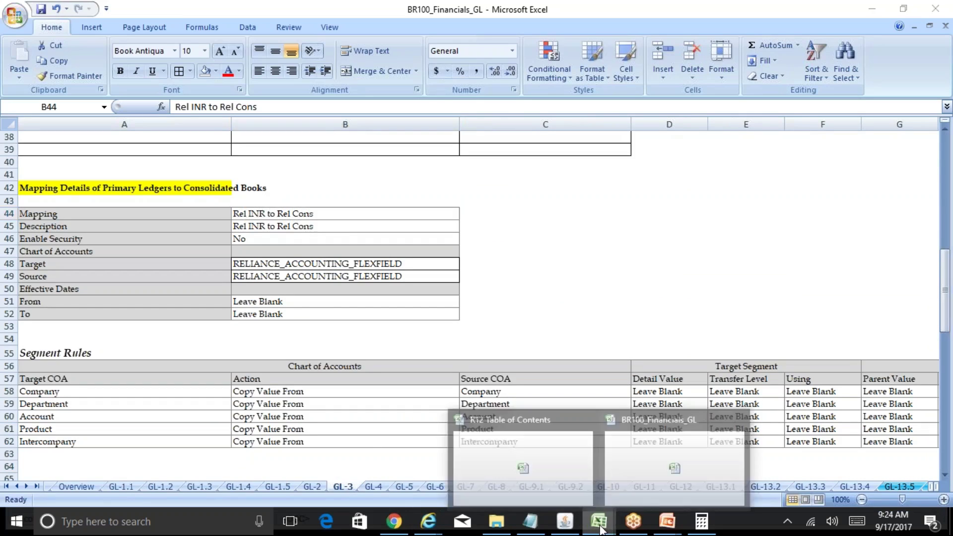
left_click(585, 480)
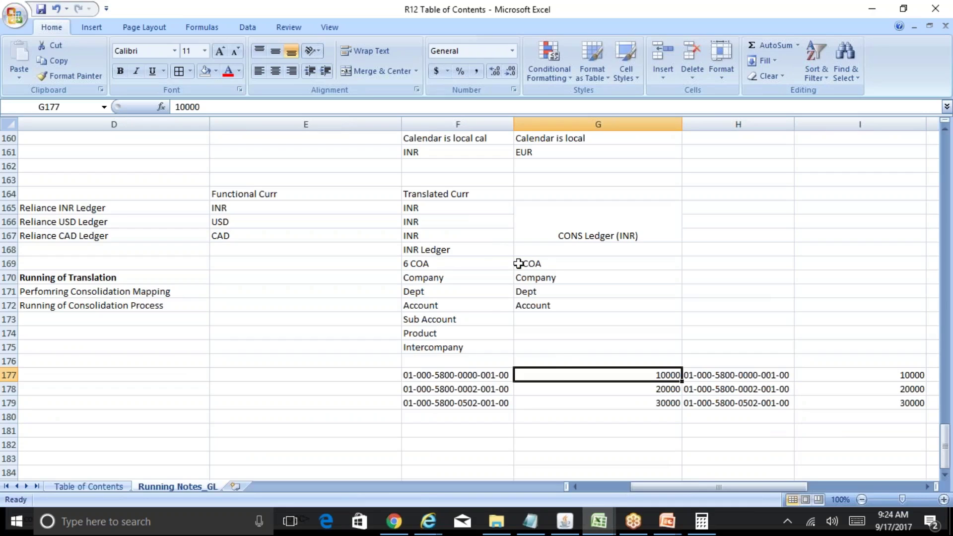
Step: Review the INR and CONS segment lists around the CONS ledger's 4 COA note
left_click(546, 264)
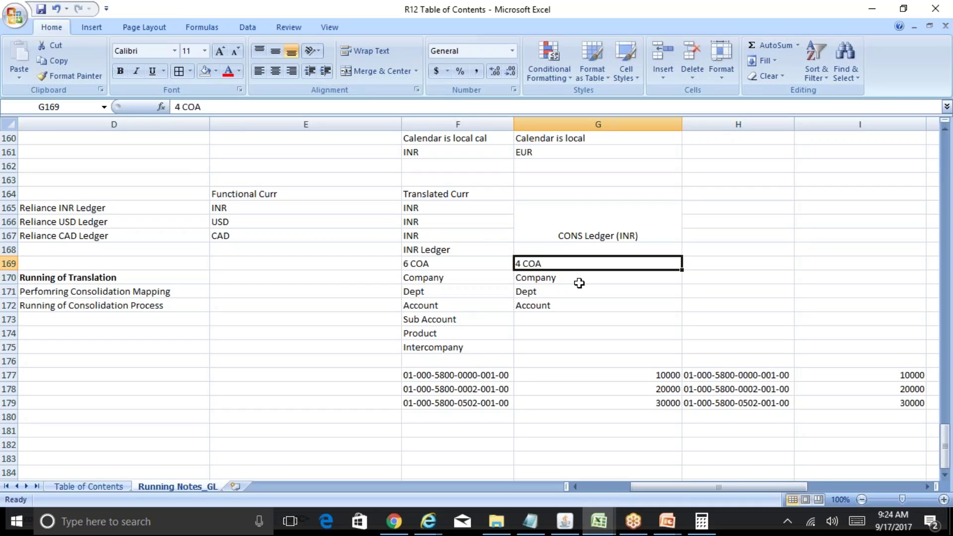
key("Left")
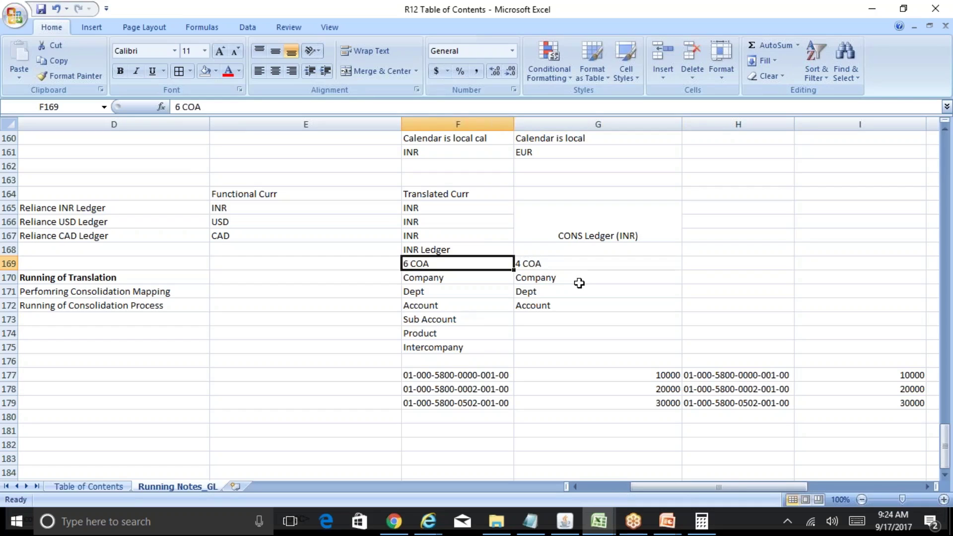
key("shift+Down")
key("shift+Down")
key("shift+Down")
key("shift+Down")
key("shift+Down")
key("shift+Down")
key("shift+Right")
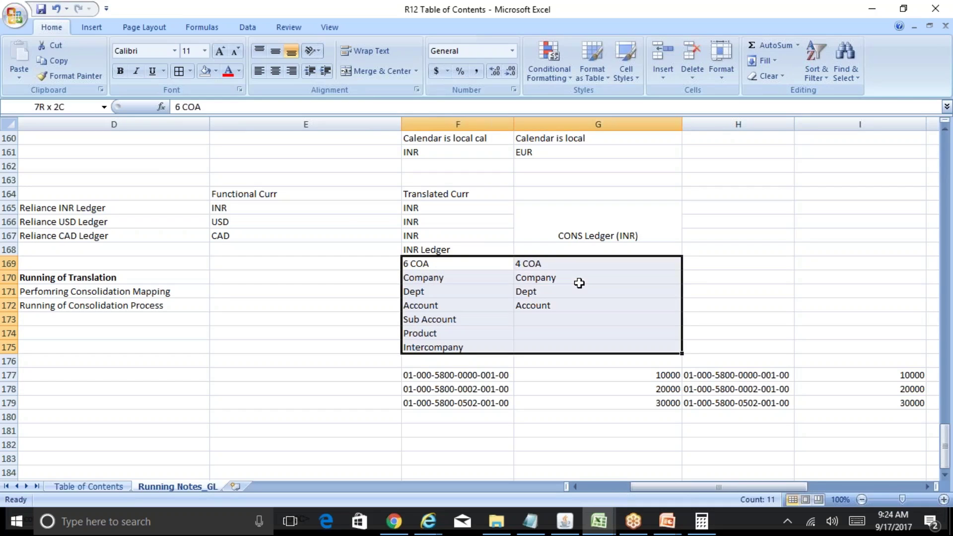
key("Left")
key("Right")
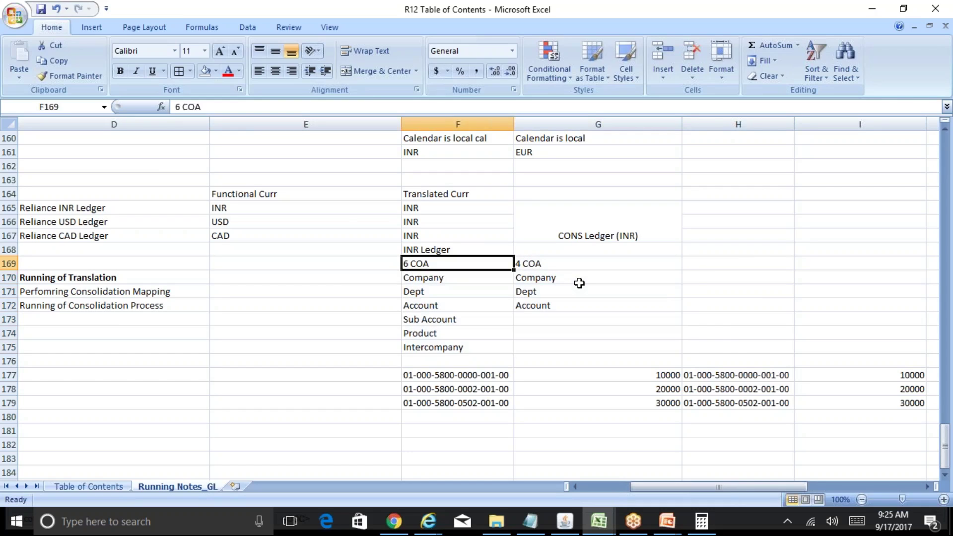
key("Down")
key("shift+Down")
key("shift+Down")
key("shift+Down")
key("shift+Down")
key("shift+Down")
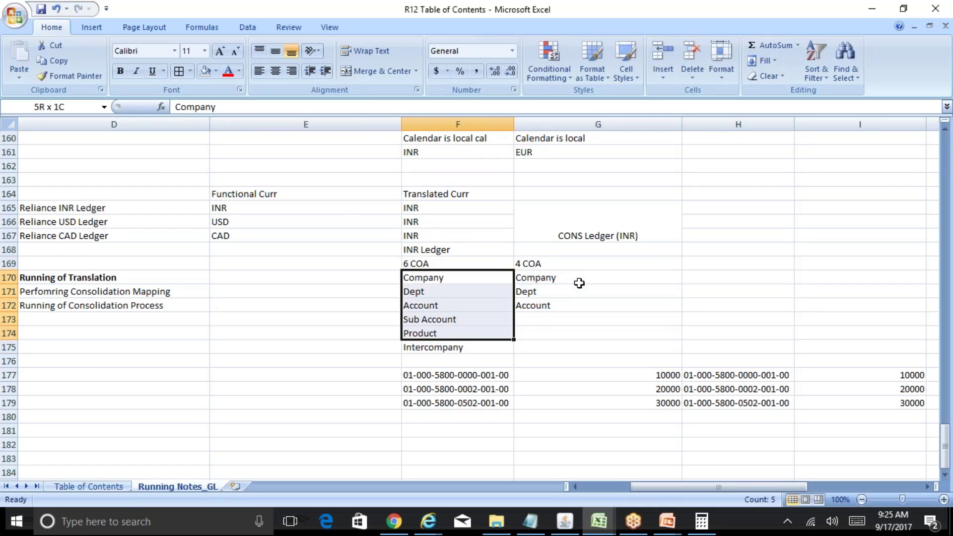
key("Right")
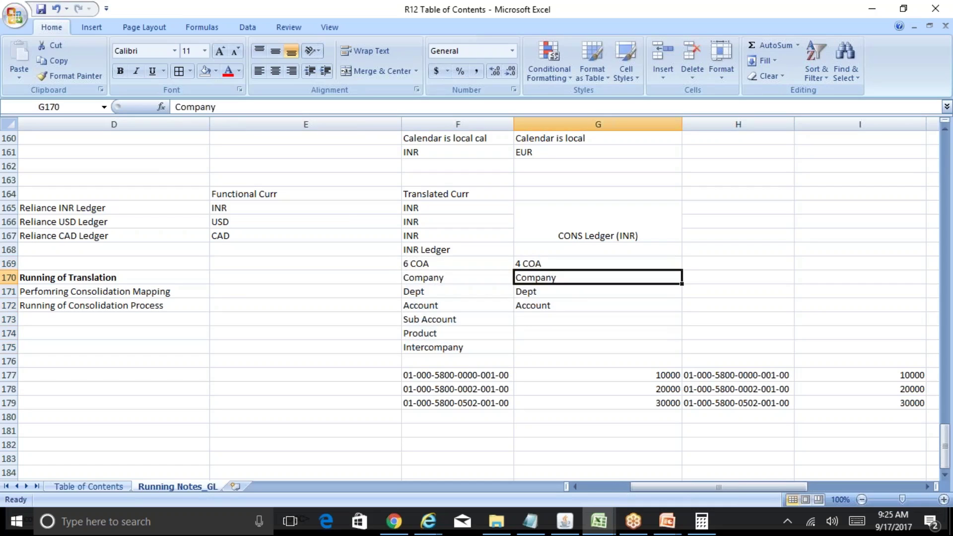
key("Up")
Step: Change the CONS ledger's COA count from 4 to 3
key("F2")
key("Left")
key("Left")
key("Left")
key("Left")
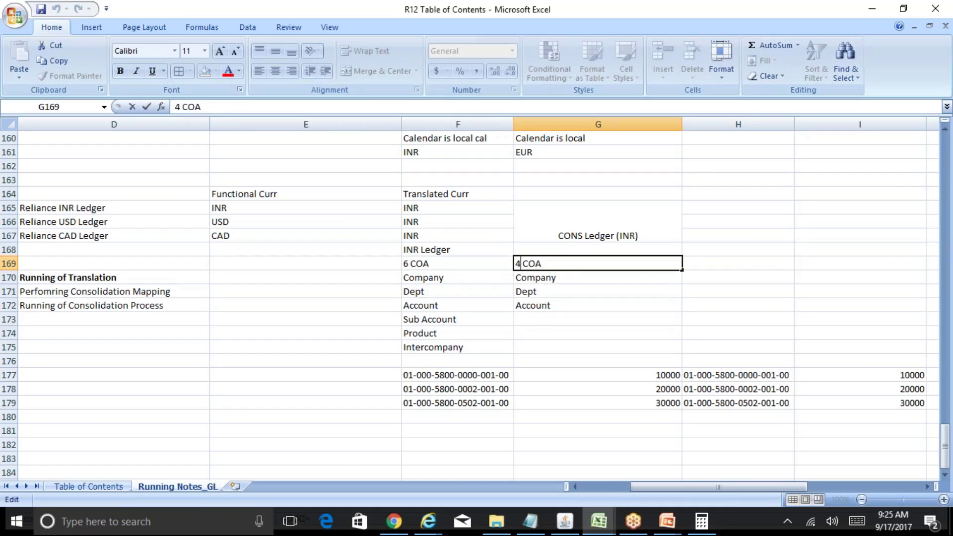
key("BackSpace")
type("3")
key("Return")
key("Down")
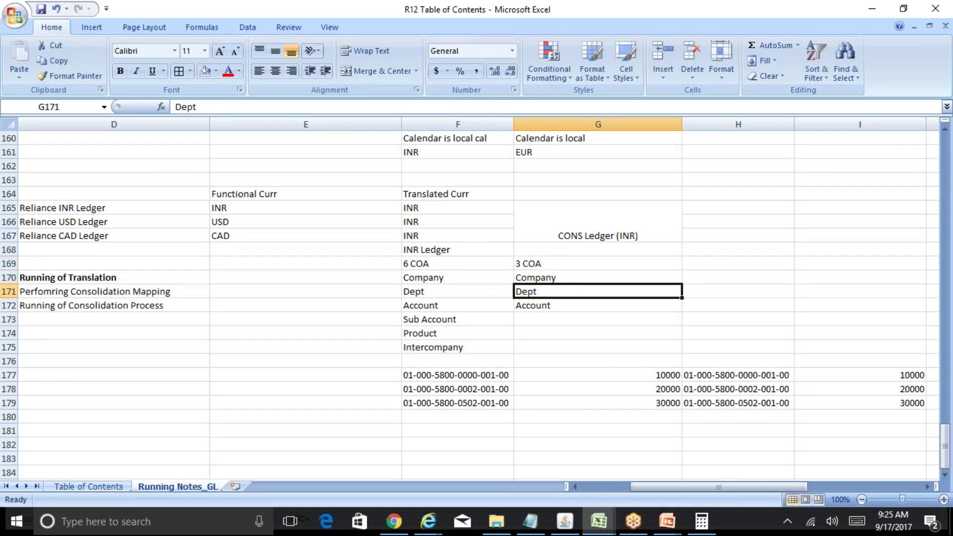
Step: Undo the pasted account codes, restoring 01-000-5800 and 60000 in row 177
key("Left")
key("Down")
key("Down")
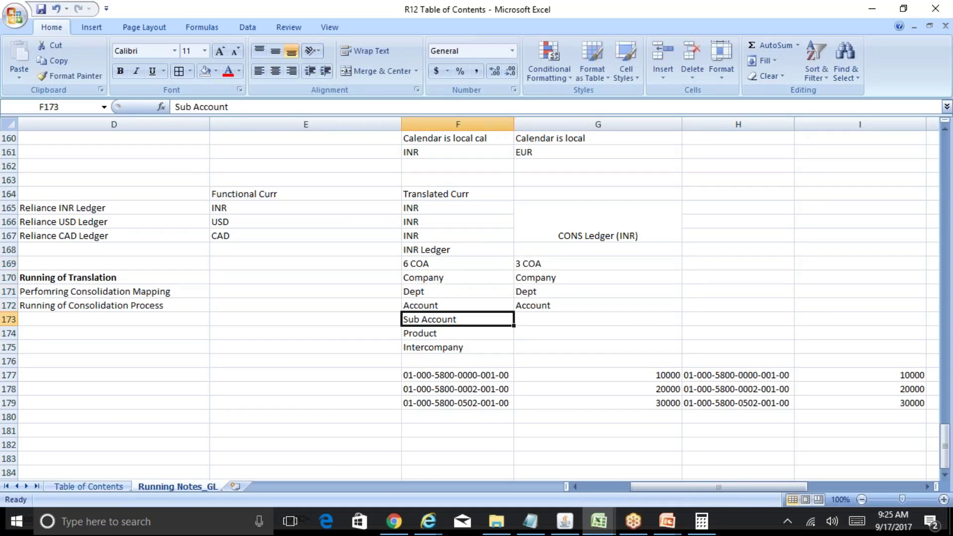
key("shift+Down")
key("shift+Down")
key("Up")
key("Up")
key("Up")
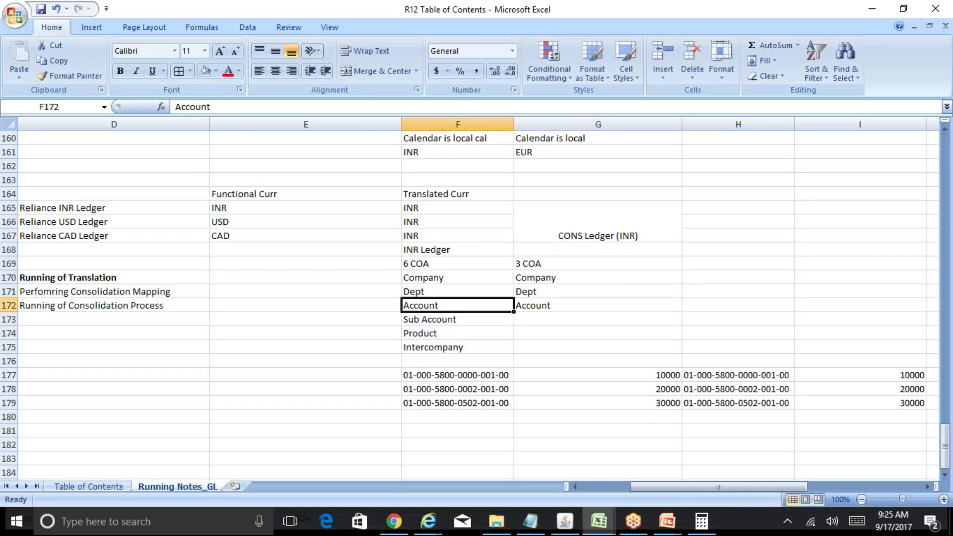
key("Right")
key("Down")
key("Down")
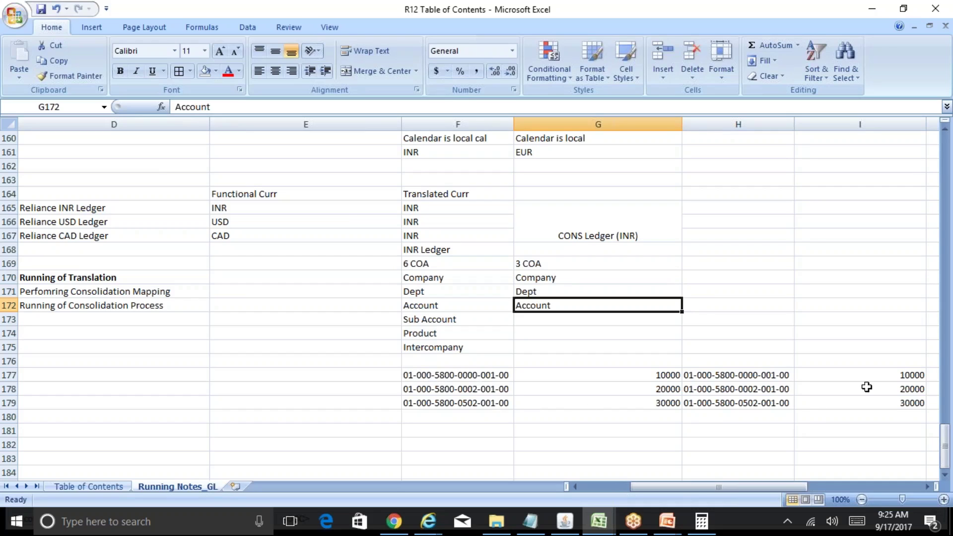
left_click(755, 379)
key("Right")
key("Right")
key("Left")
key("ctrl+z")
key("ctrl+z")
key("ctrl+z")
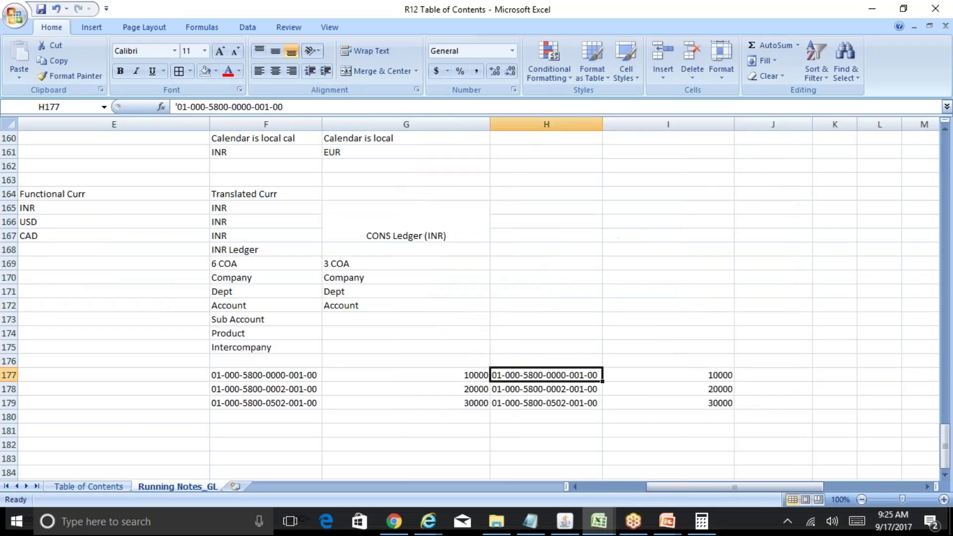
key("ctrl+z")
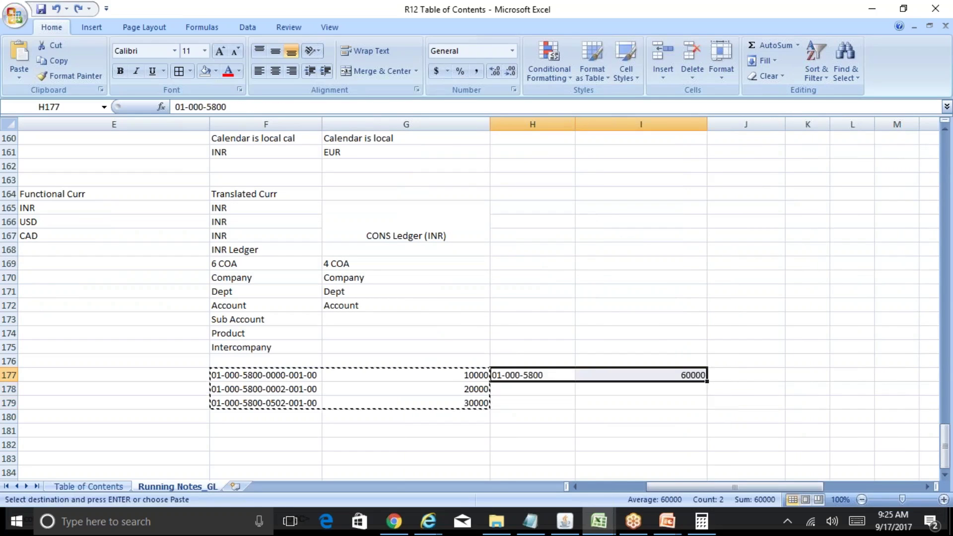
key("Escape")
Step: Re-enter 3 COA for the CONS ledger in G169
key("Left")
key("Left")
key("Up")
key("Up")
key("Up")
key("Up")
key("Up")
key("Up")
key("Up")
key("Up")
key("Up")
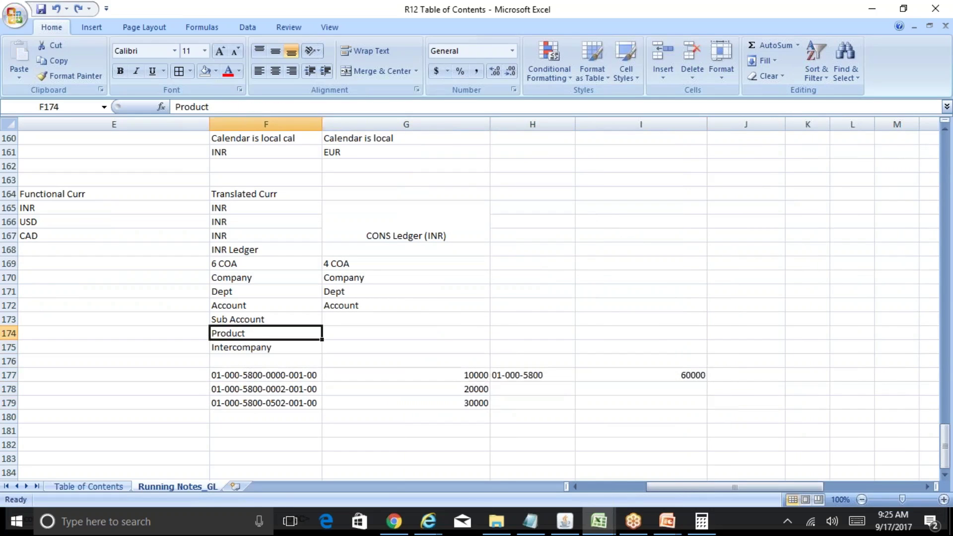
key("Right")
key("Down")
key("F2")
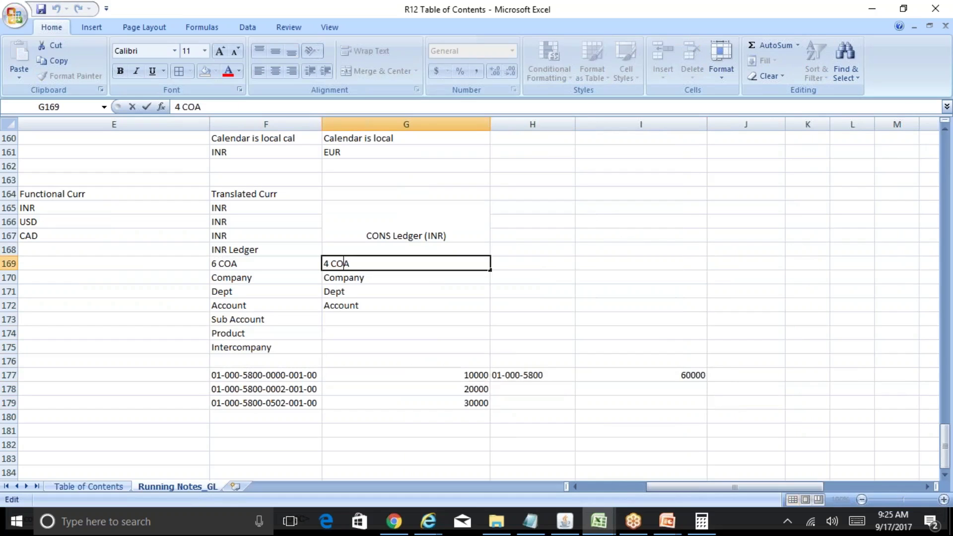
key("Home")
key("shift+Right")
type("3")
key("Return")
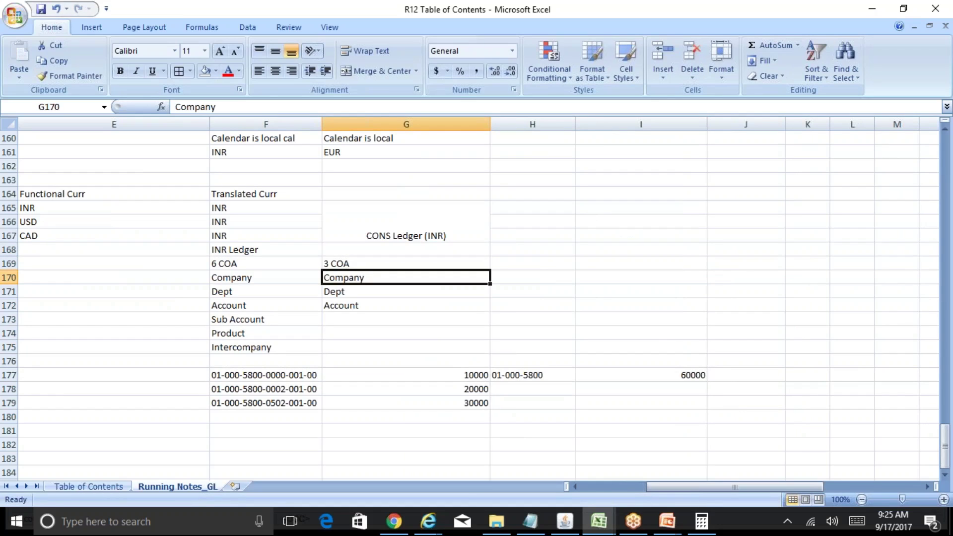
key("Down")
key("Down")
key("Down")
key("Down")
key("Down")
key("Down")
key("Down")
key("Down")
key("Down")
key("Down")
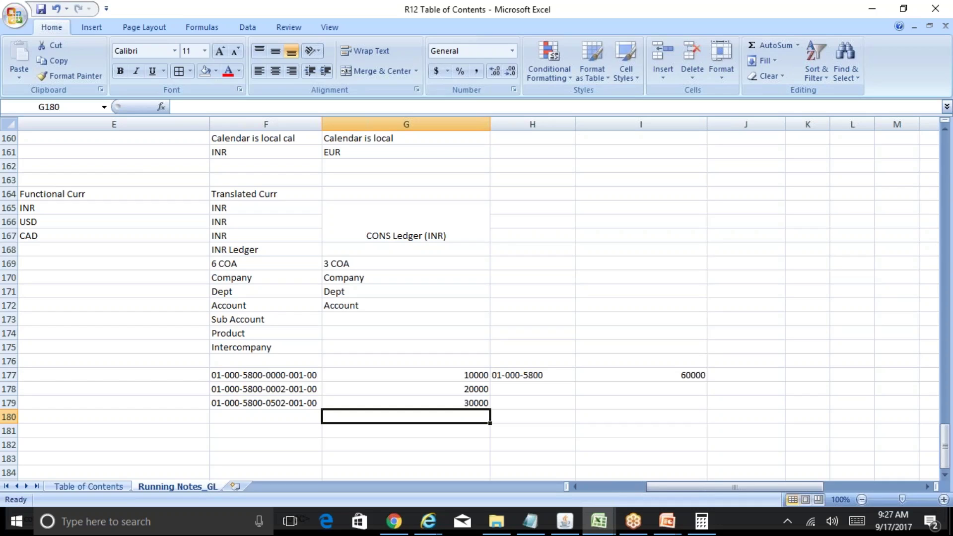
Step: Review the INR and CONS segment entries, selecting CONS Company through Account
key("Up")
key("Up")
key("Up")
key("Up")
key("Up")
key("Up")
key("Up")
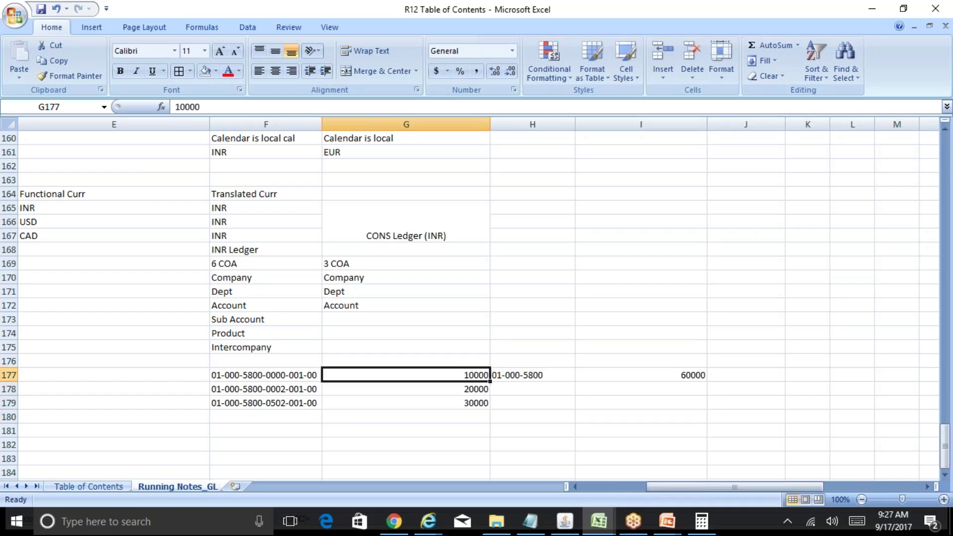
key("Left")
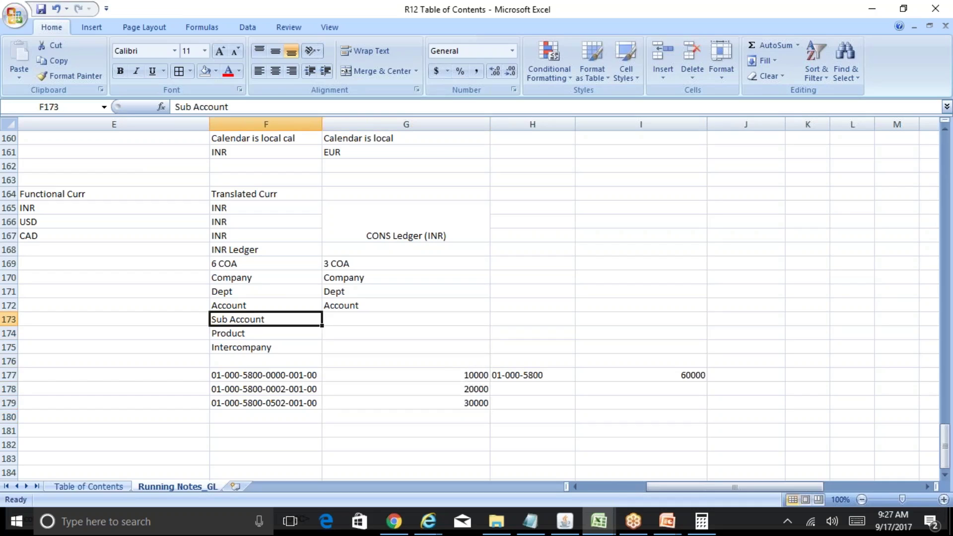
key("Down")
key("Down")
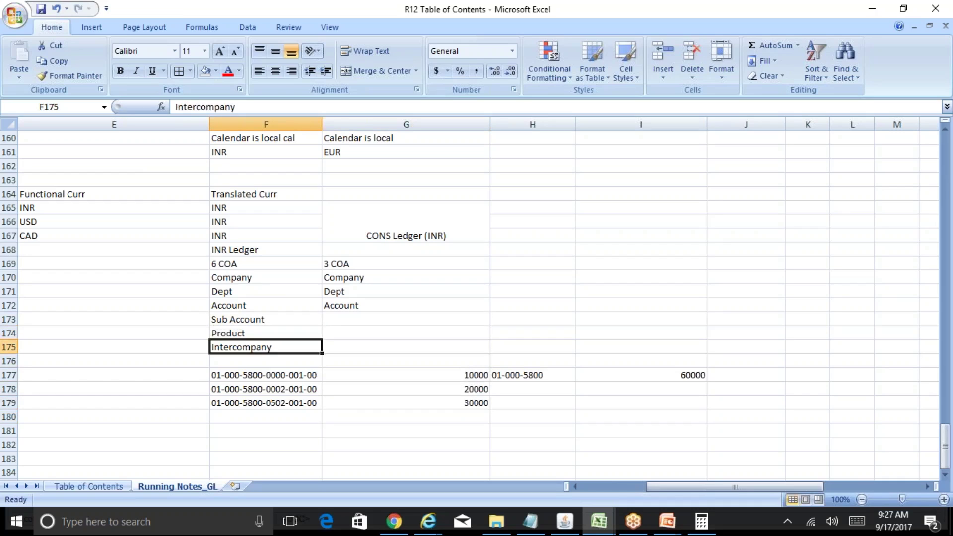
key("Up")
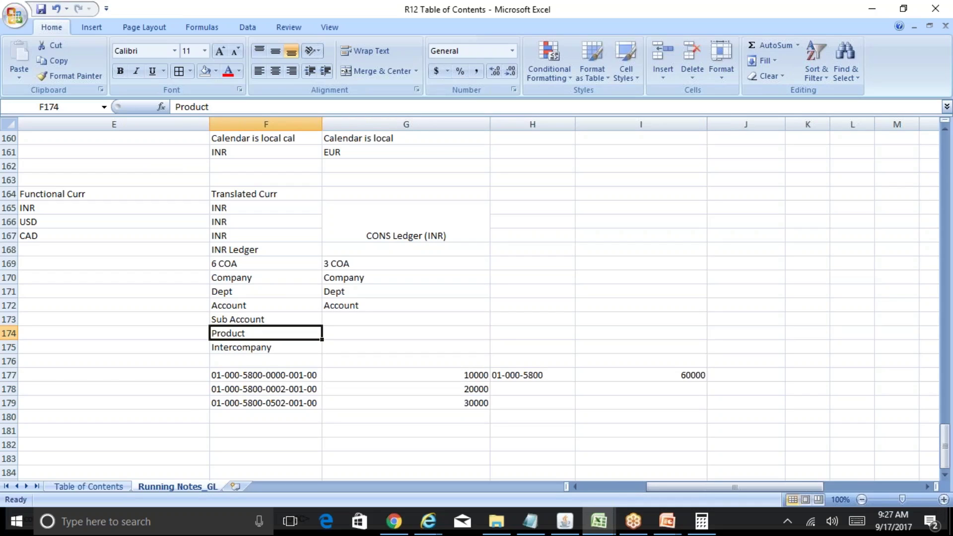
key("Up")
key("Down")
key("Up")
key("Up")
key("Right")
key("Up")
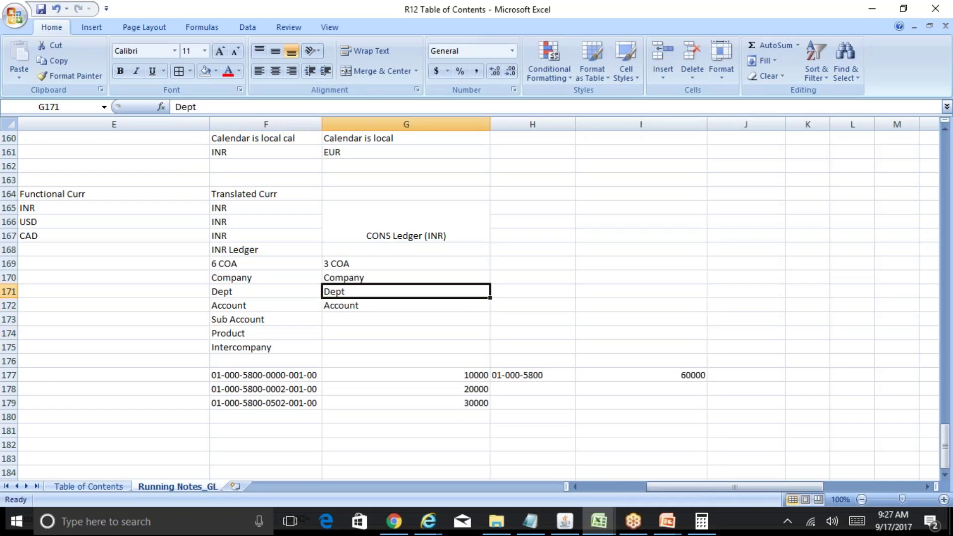
key("Up")
key("shift+Down")
key("shift+Down")
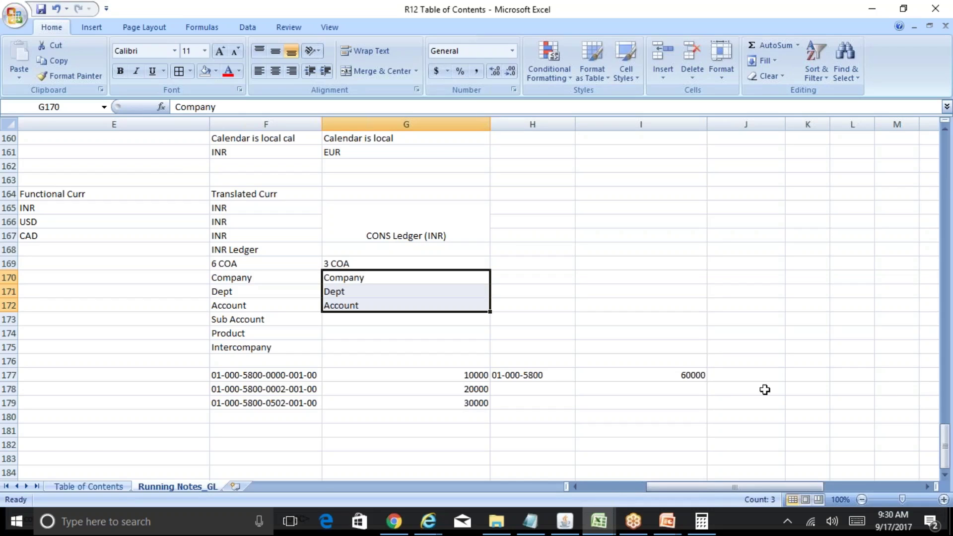
Step: Return to Oracle Applications and close the Chart of Accounts Mapping form
left_click(565, 521)
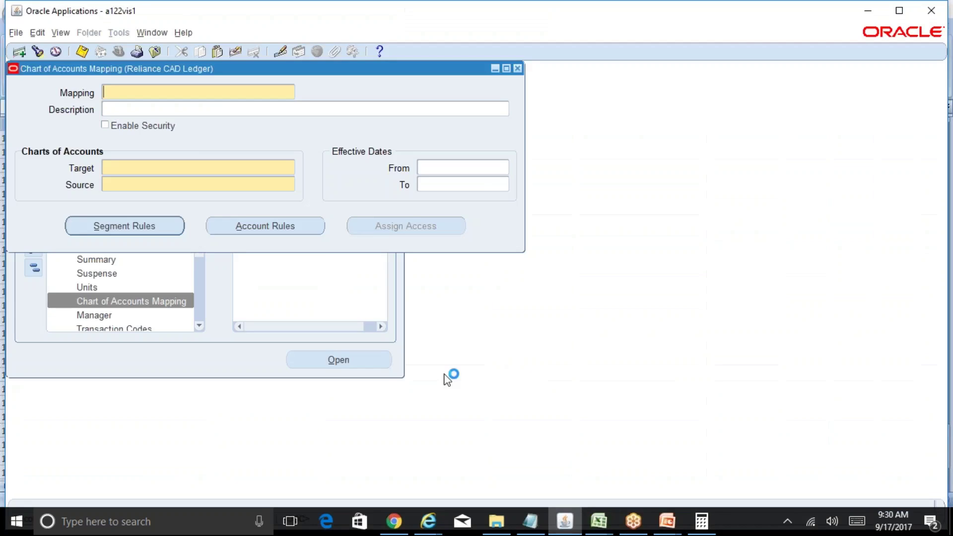
left_click(517, 68)
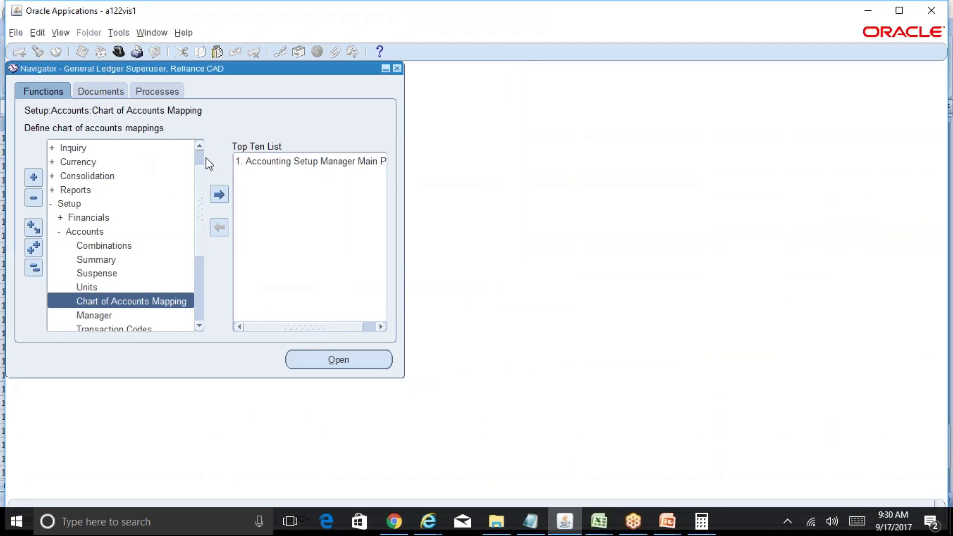
scroll(201, 158, "up", 1)
Step: Open journal entry from the Journals functions and start a new journal named Test
double_click(112, 148)
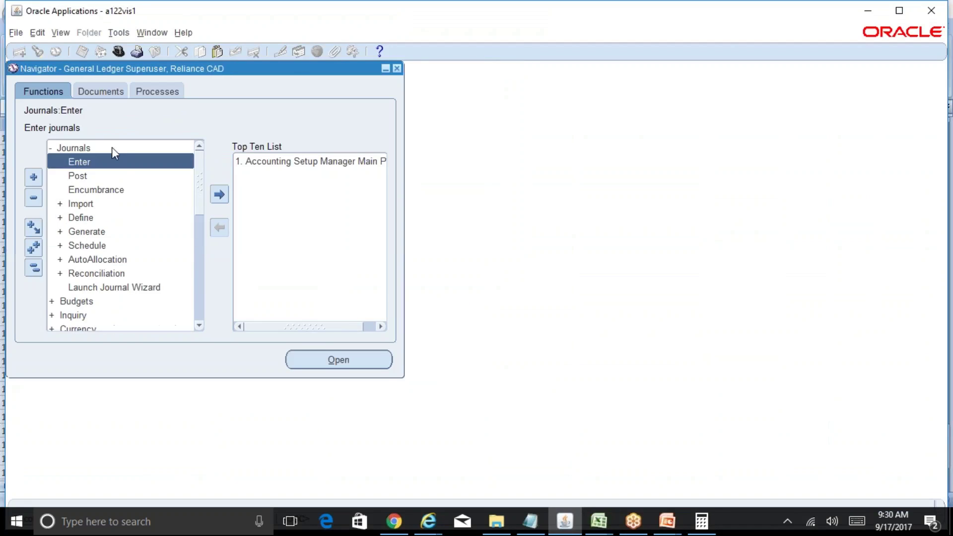
double_click(130, 164)
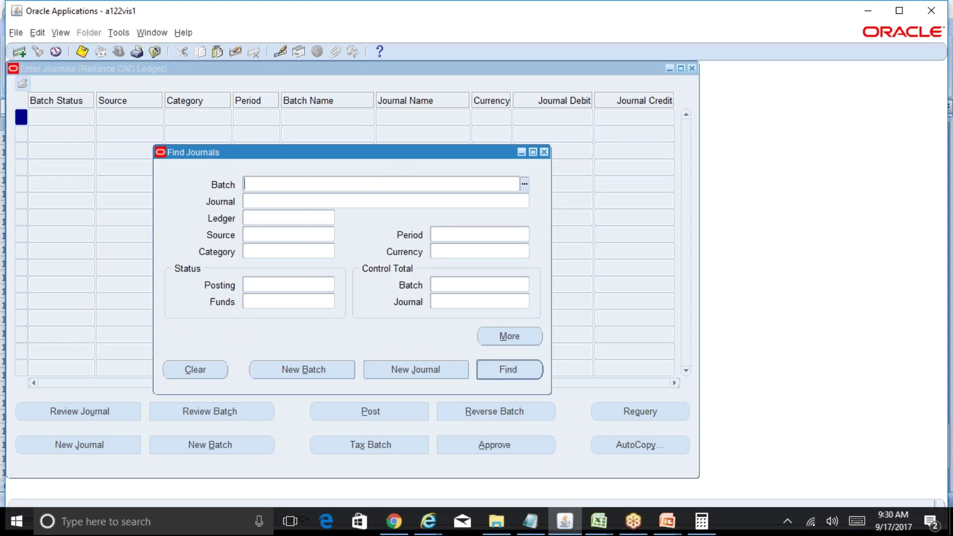
left_click(416, 369)
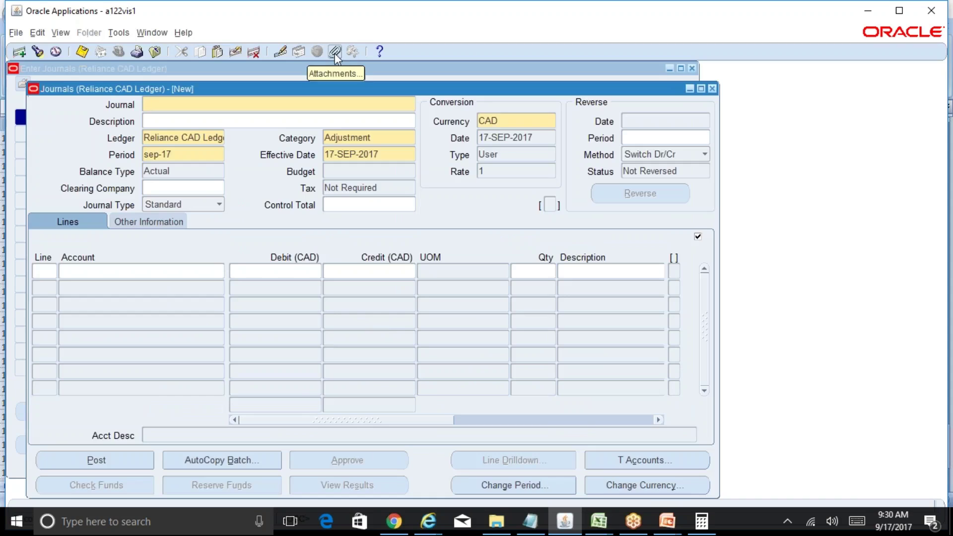
type("Test")
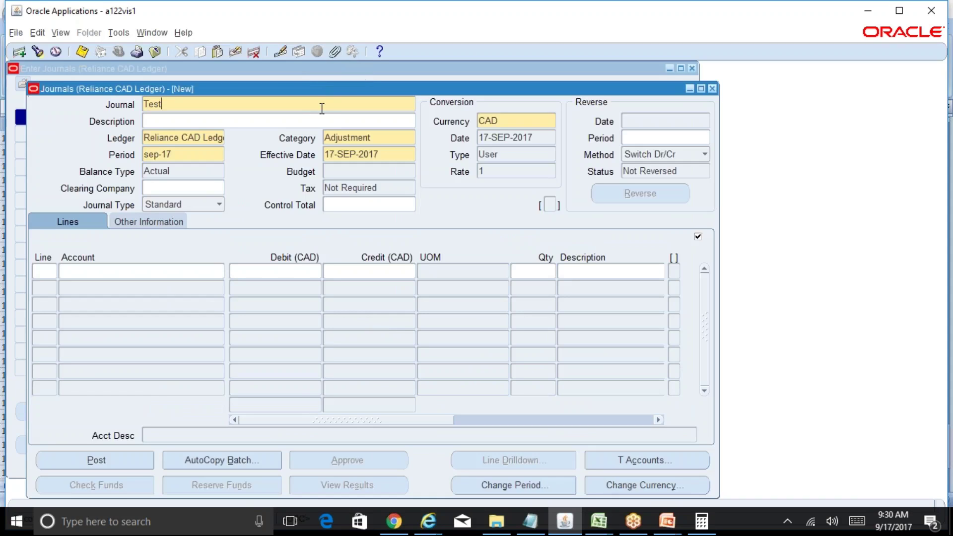
key("Tab")
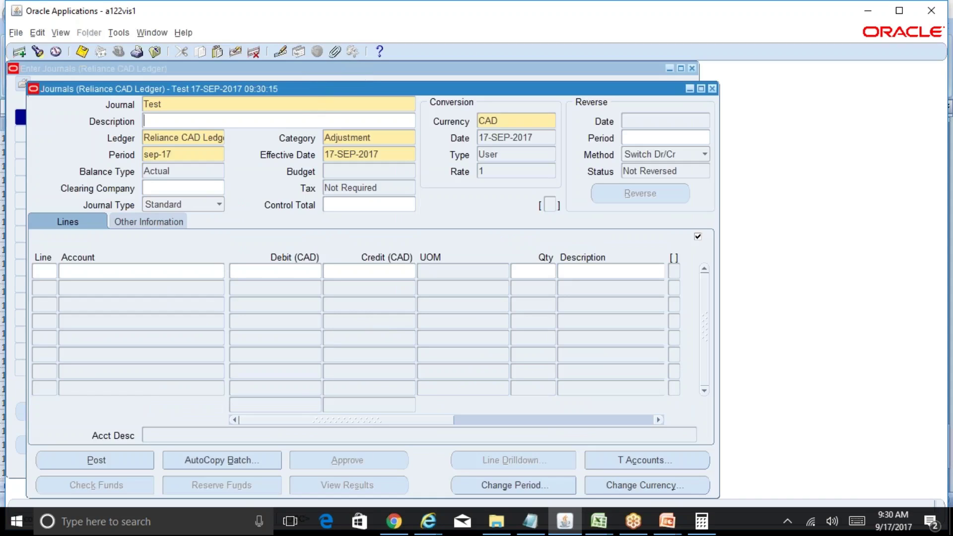
Step: Accept the decision prompt and dismiss the missing journal lines error
left_click(334, 52)
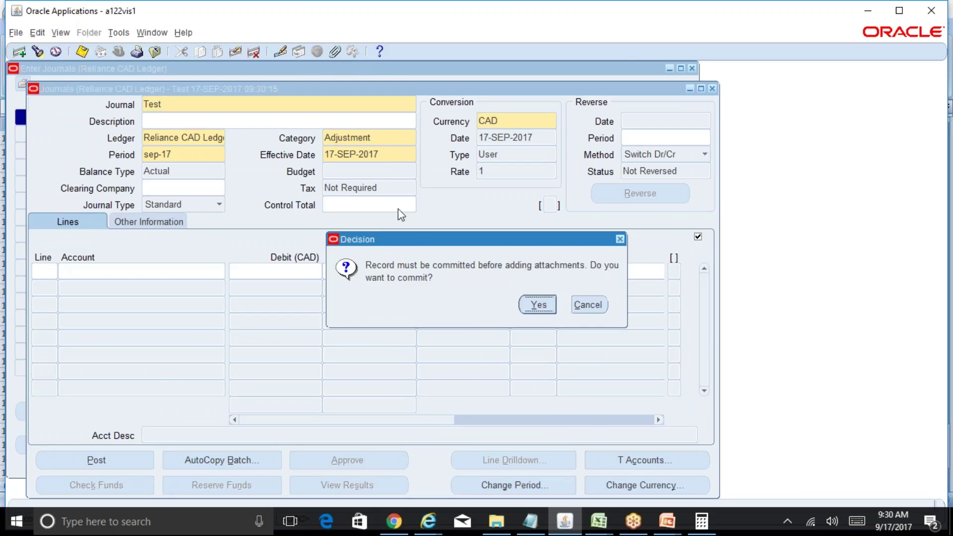
left_click(539, 309)
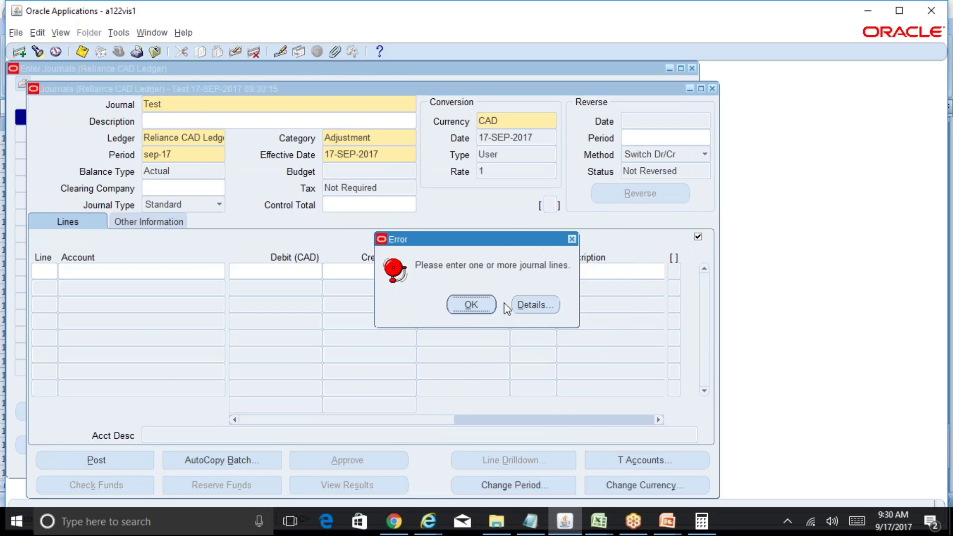
left_click(471, 305)
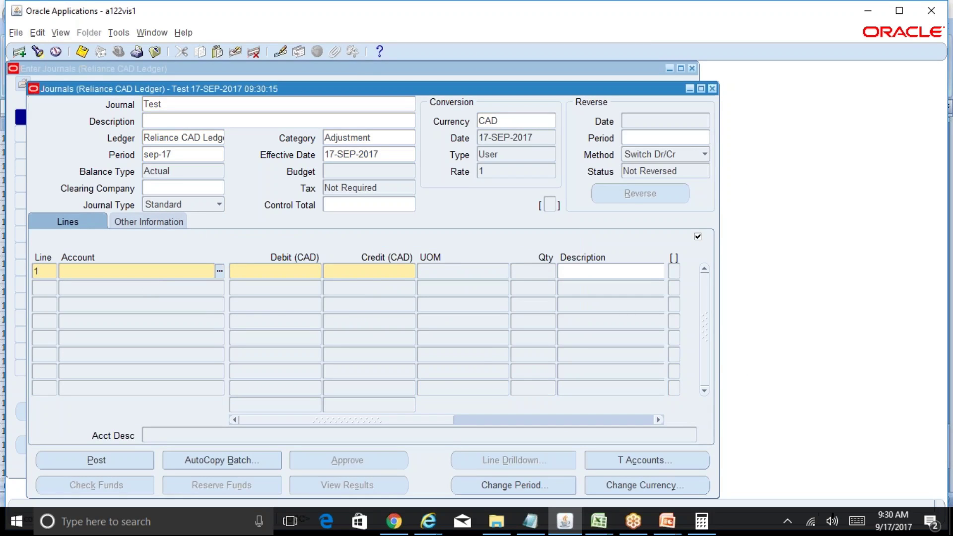
Step: Enter line 1 account 01-000-5800, retrying with company 03 after balancing-segment errors
type("01")
key("Tab")
type("000")
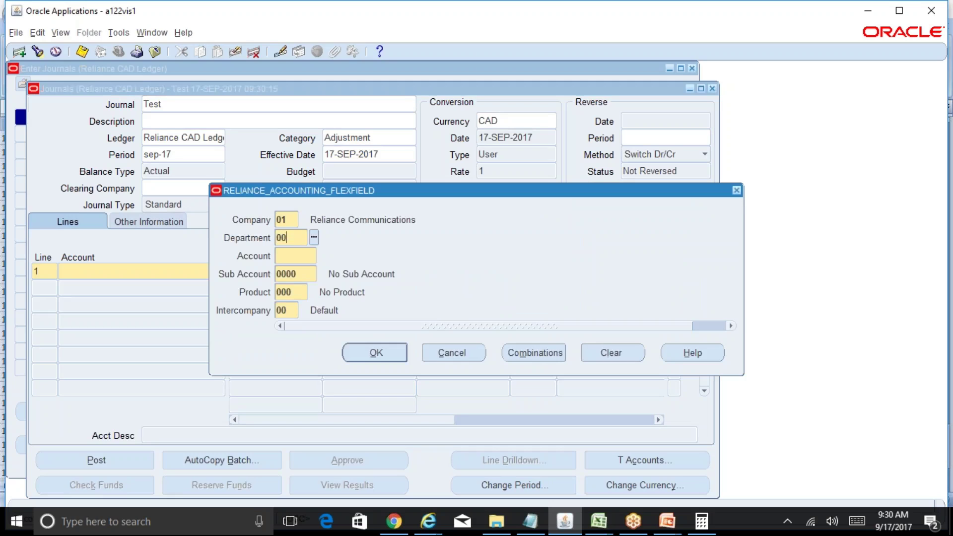
key("Tab")
type("5800")
key("Tab")
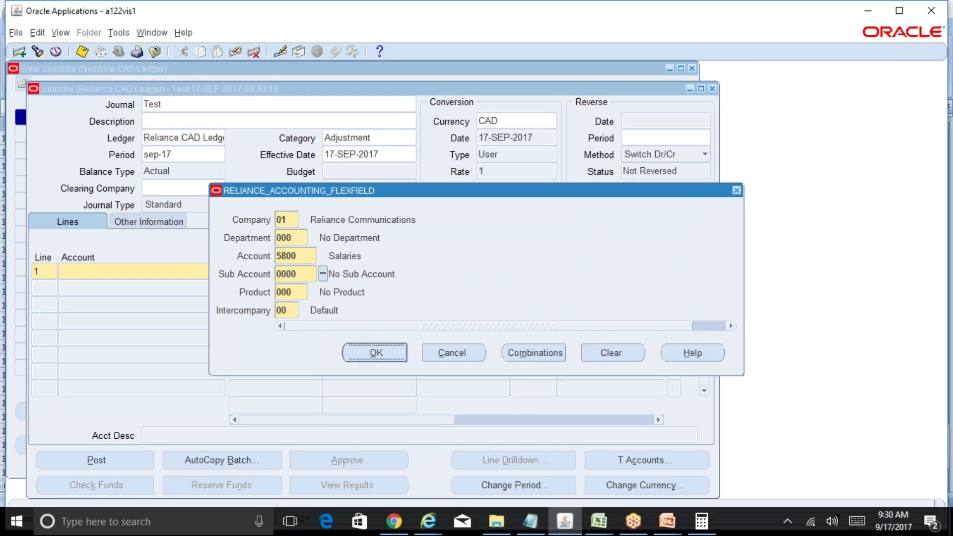
key("Return")
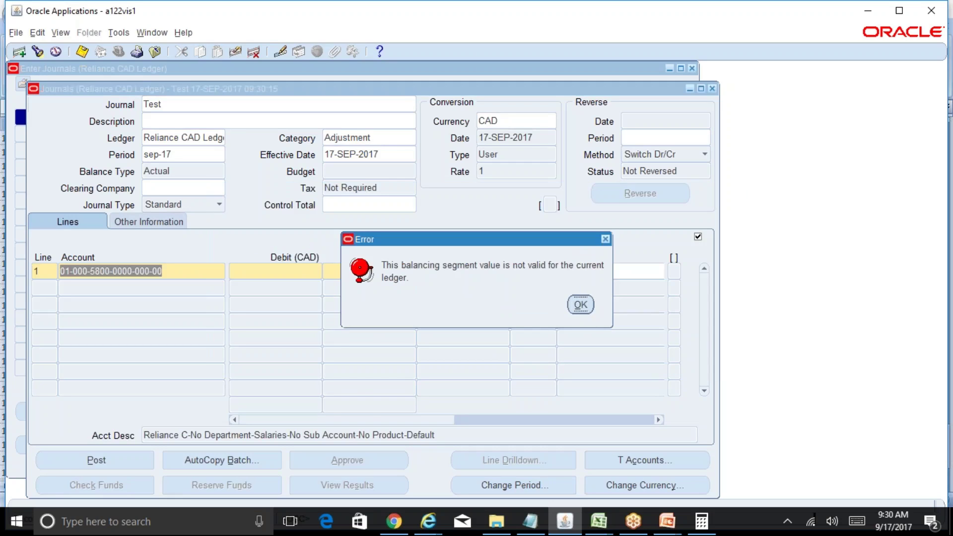
left_click(581, 304)
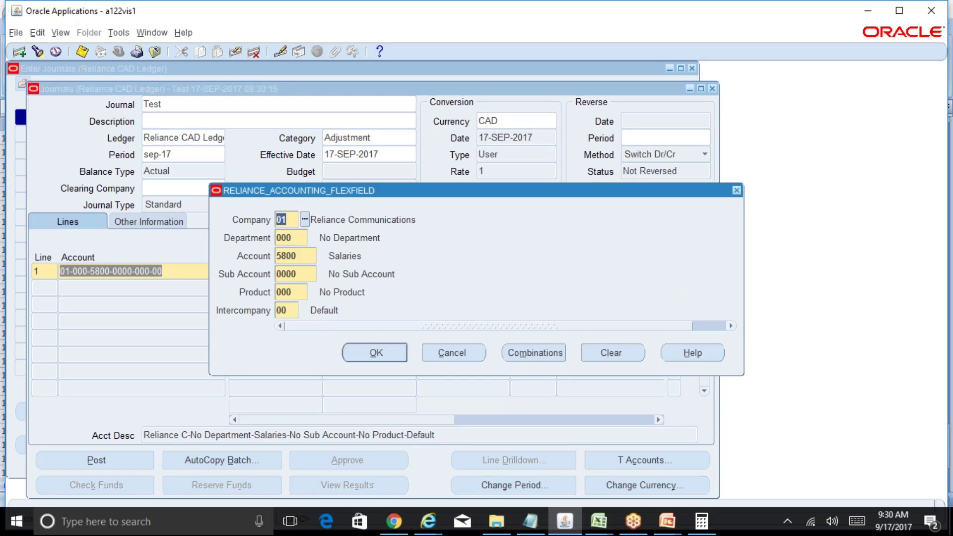
type("03")
key("Tab")
key("Return")
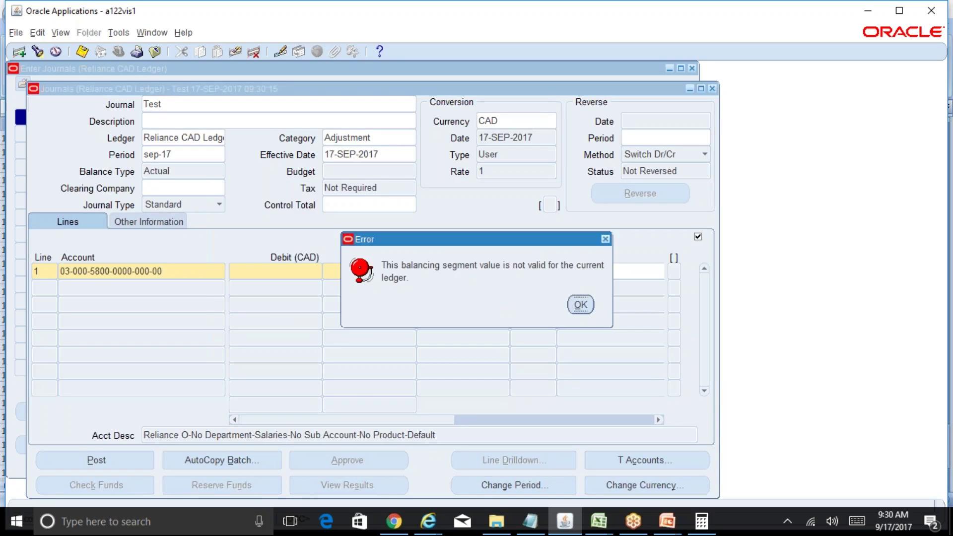
left_click(580, 305)
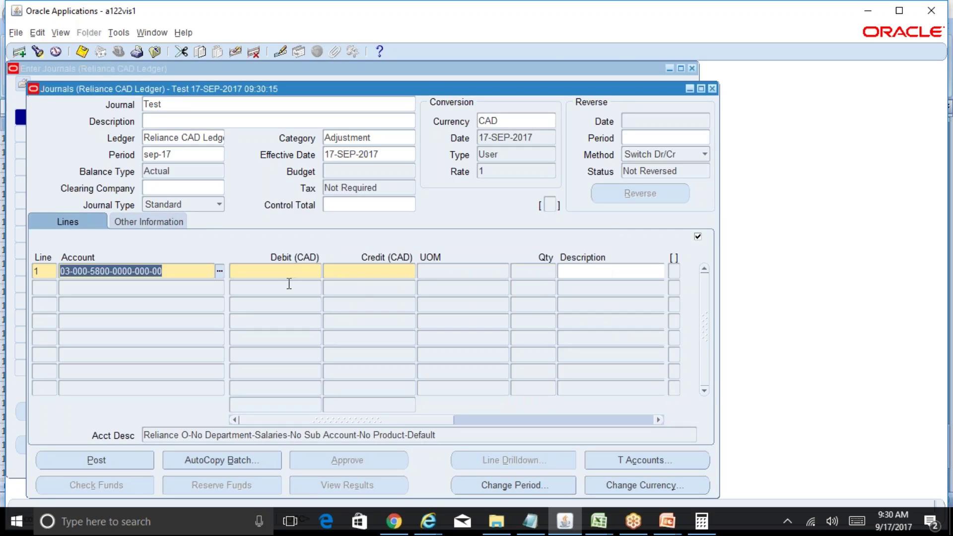
Step: Change line 1's company to 05 and debit 25,000
left_click(219, 271)
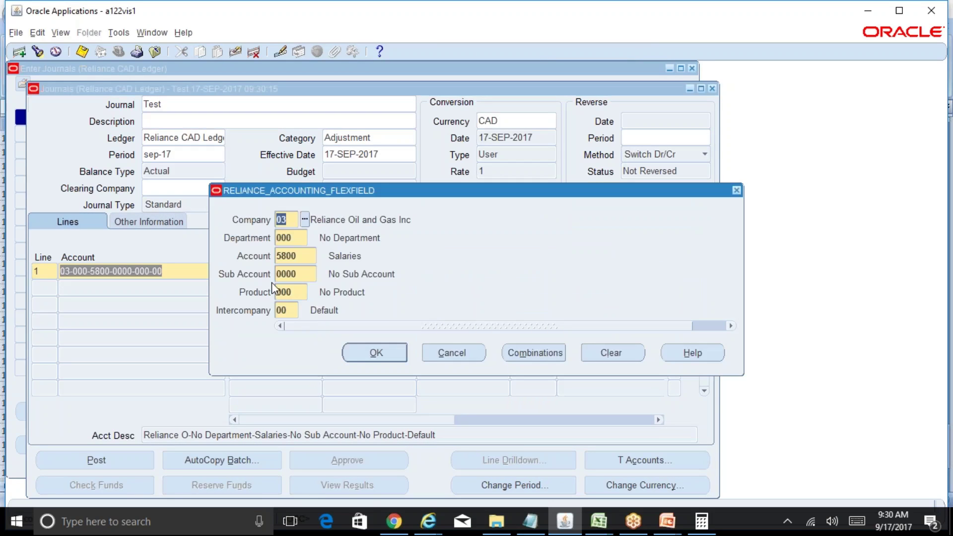
type("05")
key("Tab")
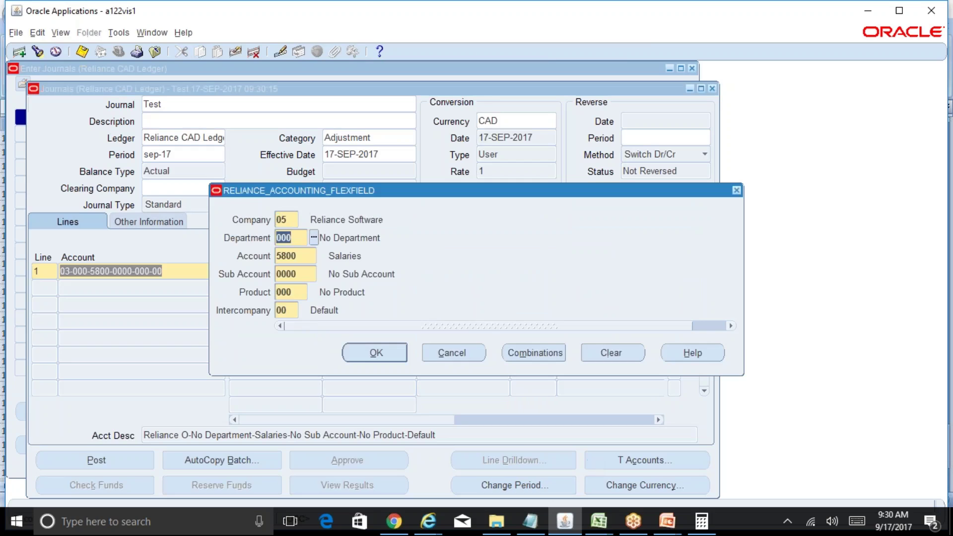
key("Return")
type("25,000")
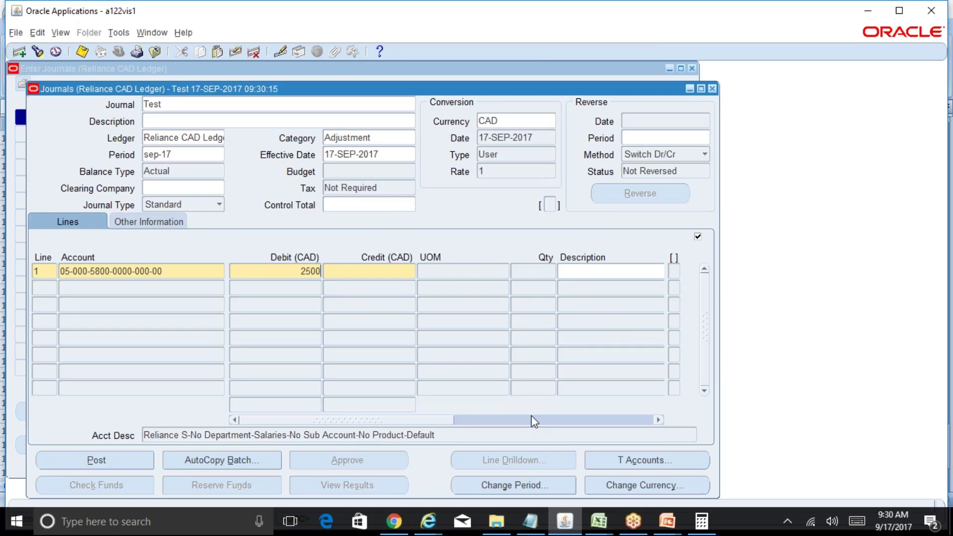
key("Tab")
key("Tab")
key("Tab")
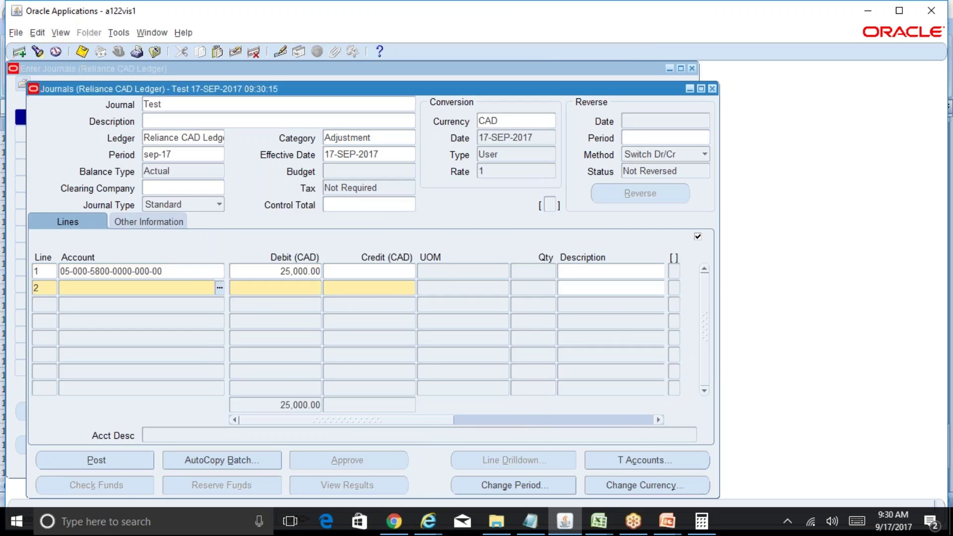
Step: Add line 2 crediting 25,000 to 1110 Cash under company 05, and save the journal
key("shift+F5")
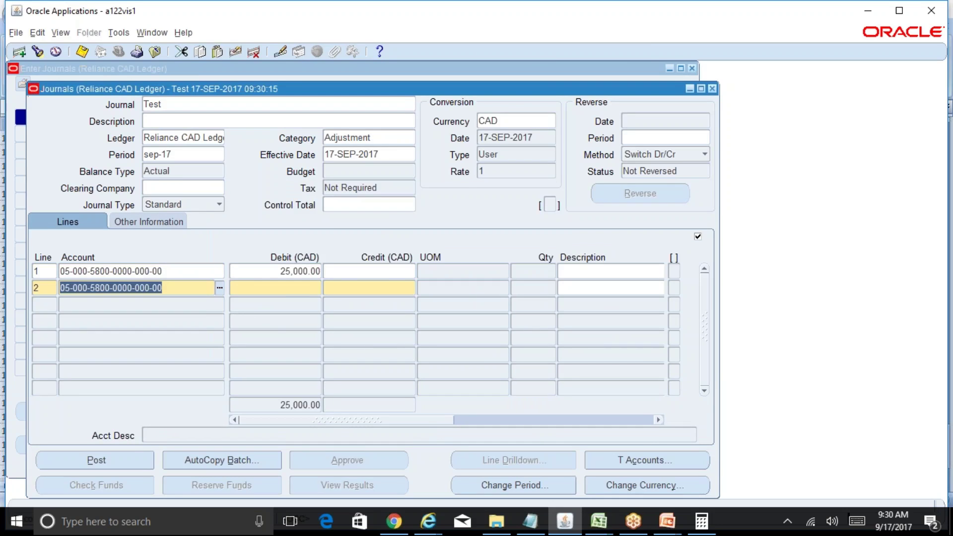
key("ctrl+l")
key("Tab")
key("Tab")
key("BackSpace")
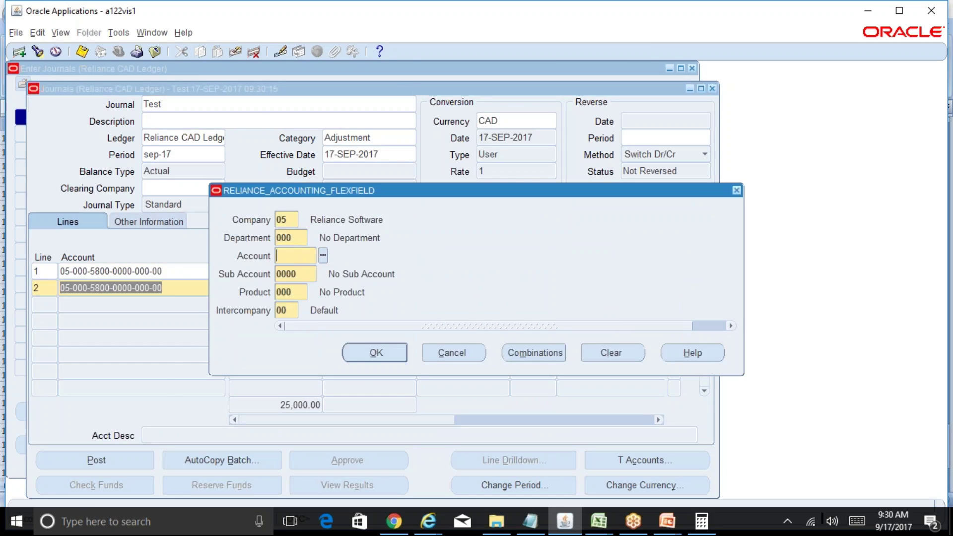
key("ctrl+l")
type("cash%")
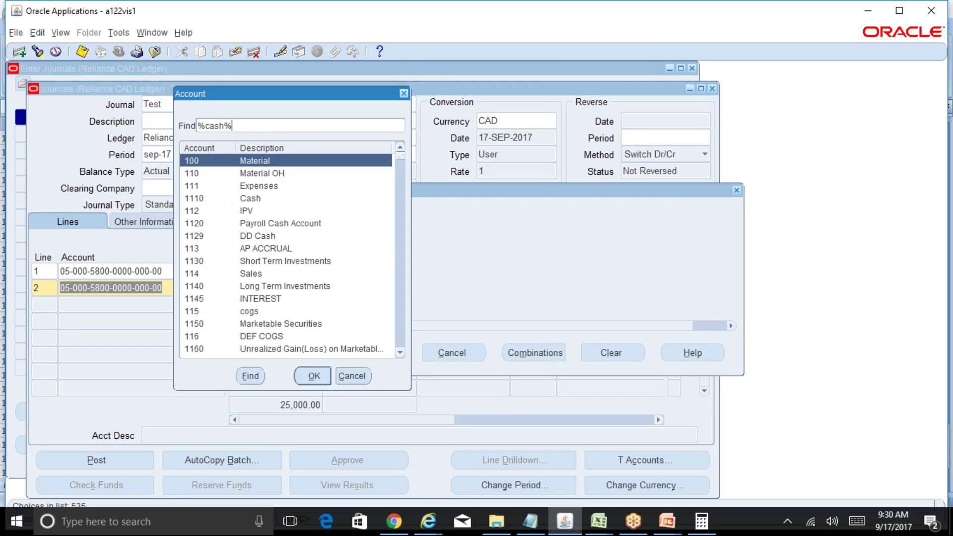
key("Return")
key("Return")
key("Return")
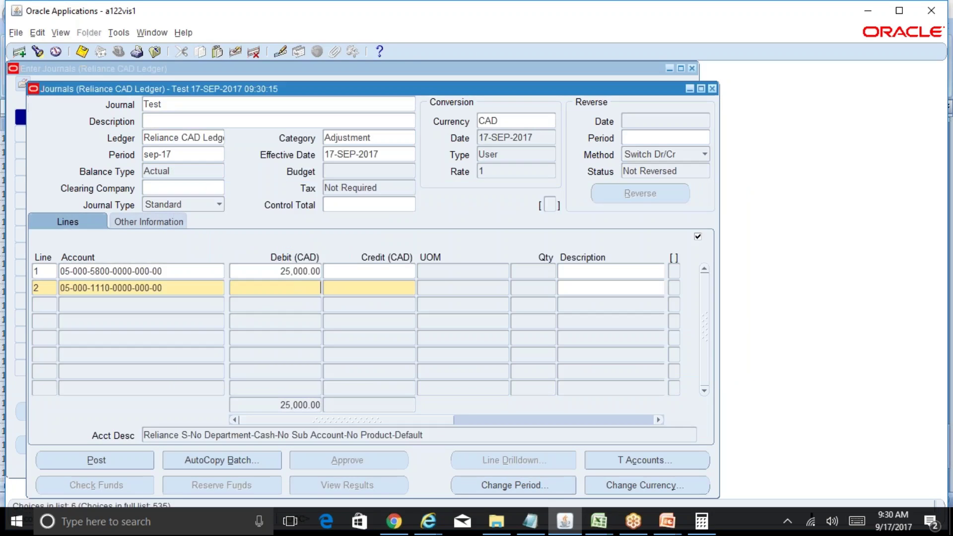
key("Tab")
key("Tab")
type("25,000")
key("ctrl+s")
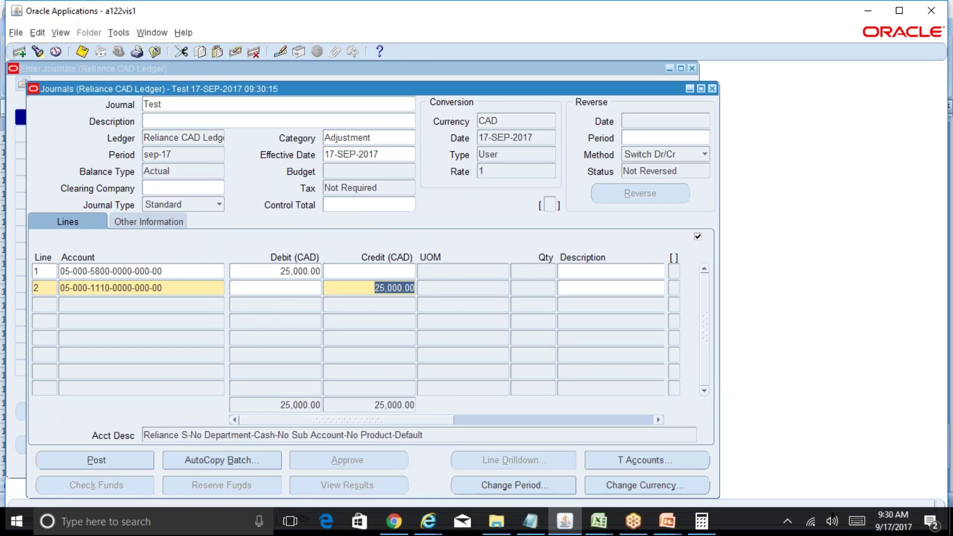
left_click(188, 270)
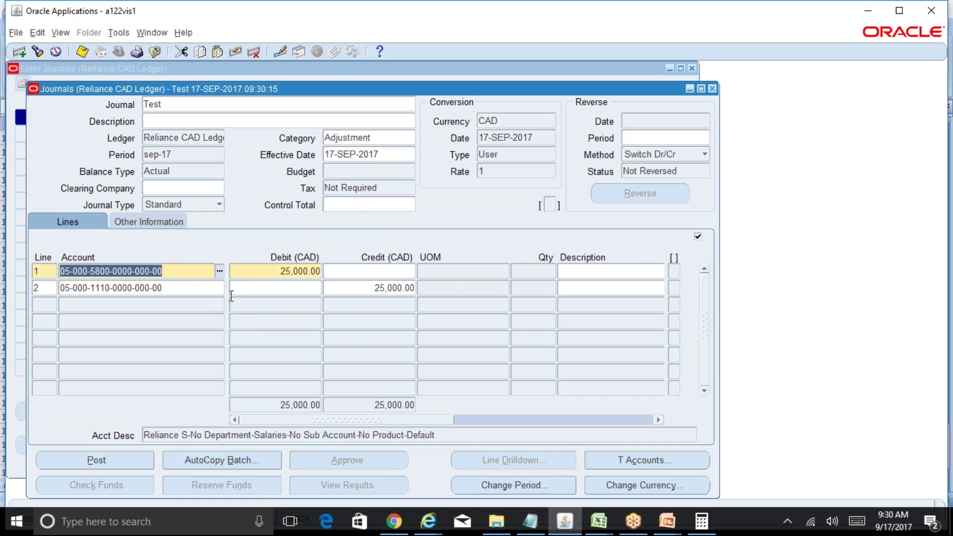
Step: Set the Test journal's attachment to category Other, data type File, and bring up the GFM Upload Page
left_click(198, 109)
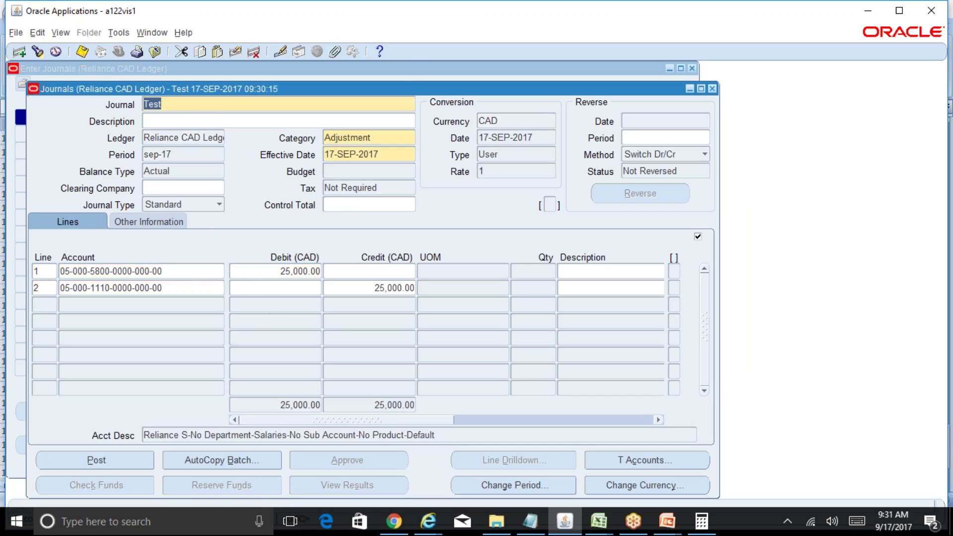
left_click(335, 52)
left_click(143, 116)
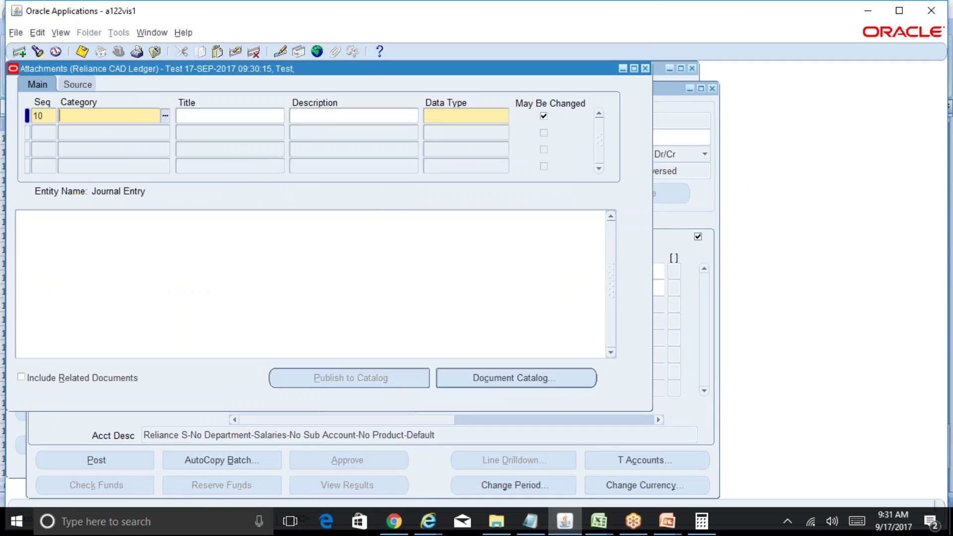
left_click(165, 118)
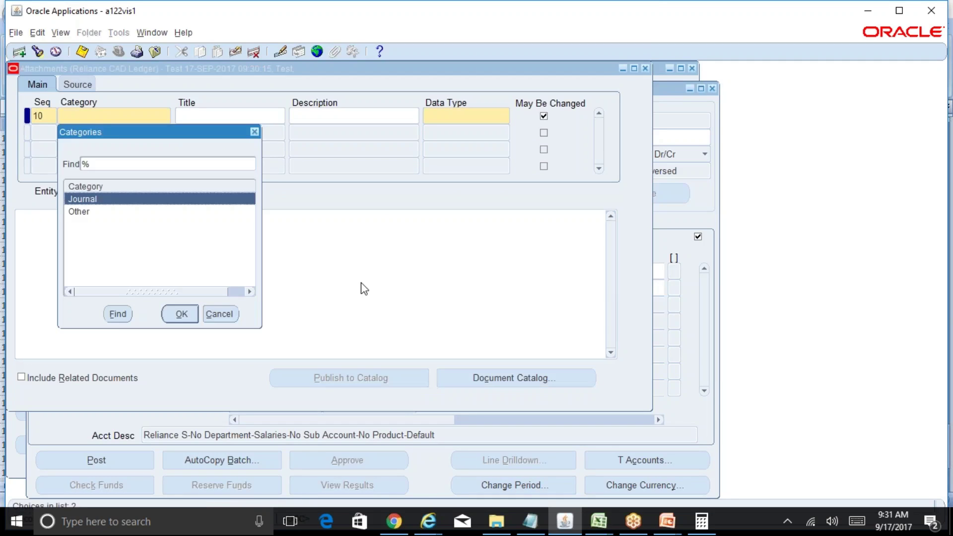
key("Down")
key("Return")
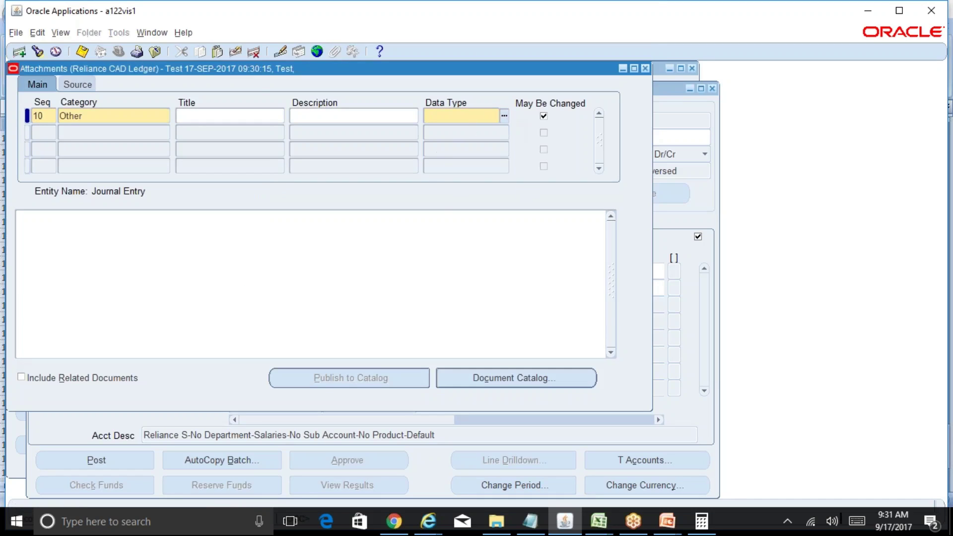
left_click(505, 117)
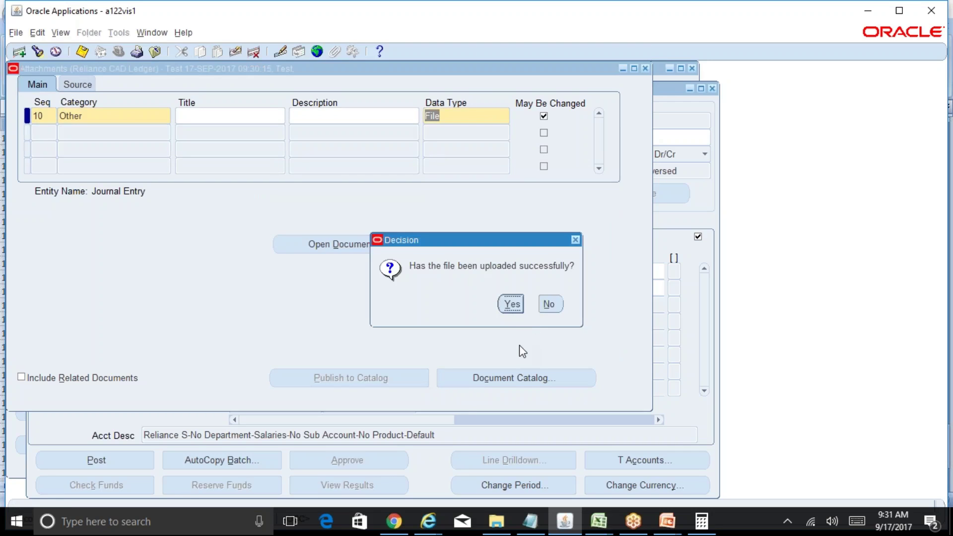
left_click(428, 521)
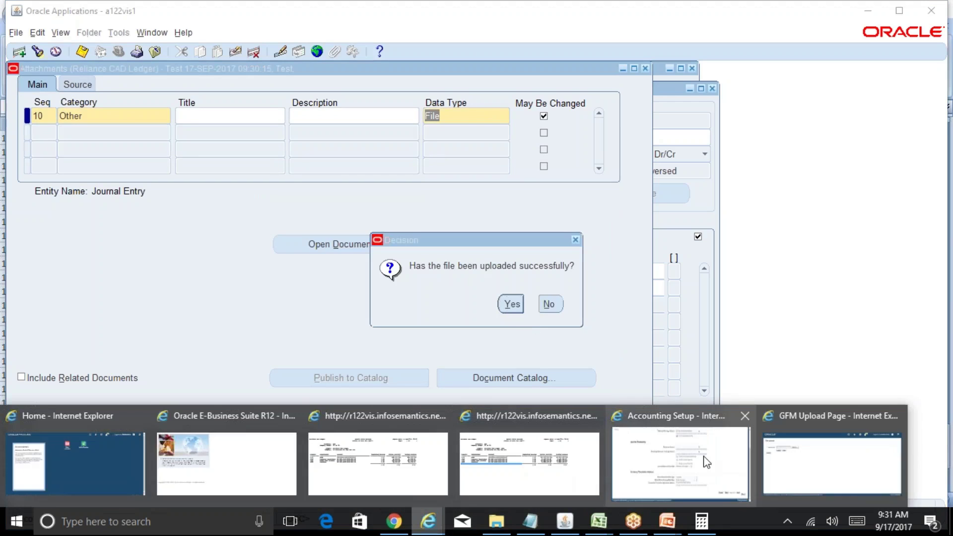
left_click(817, 461)
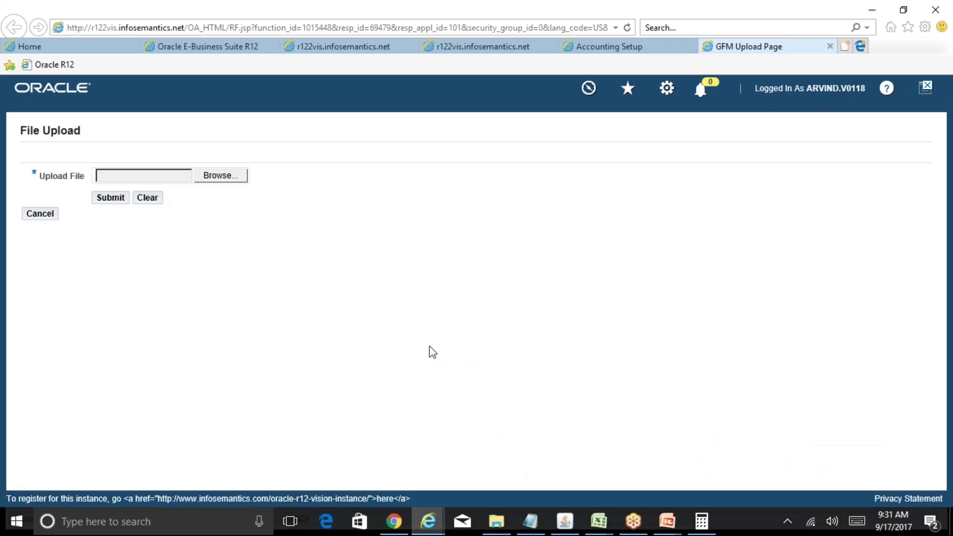
Step: Upload the Games file from the Desktop and go back to Oracle Applications
left_click(218, 178)
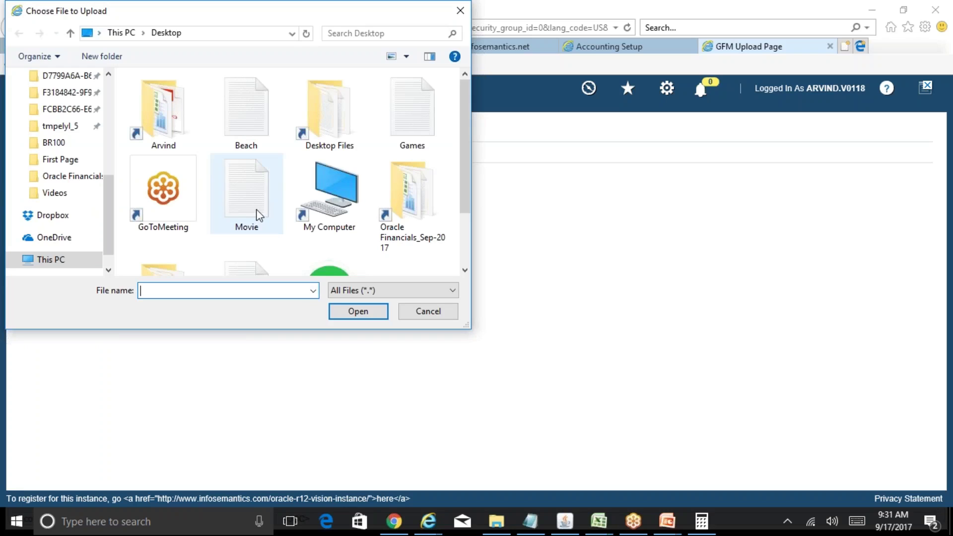
left_click(417, 149)
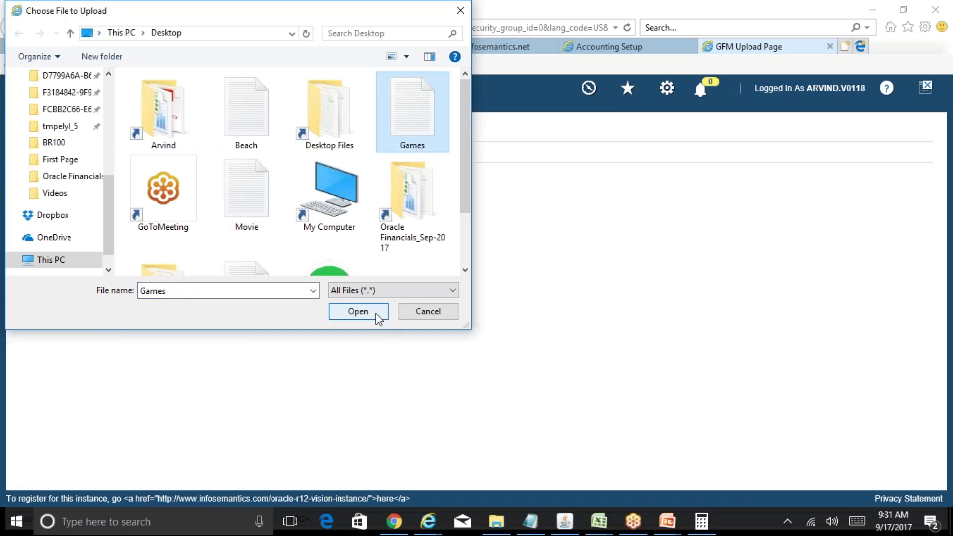
left_click(376, 315)
left_click(114, 203)
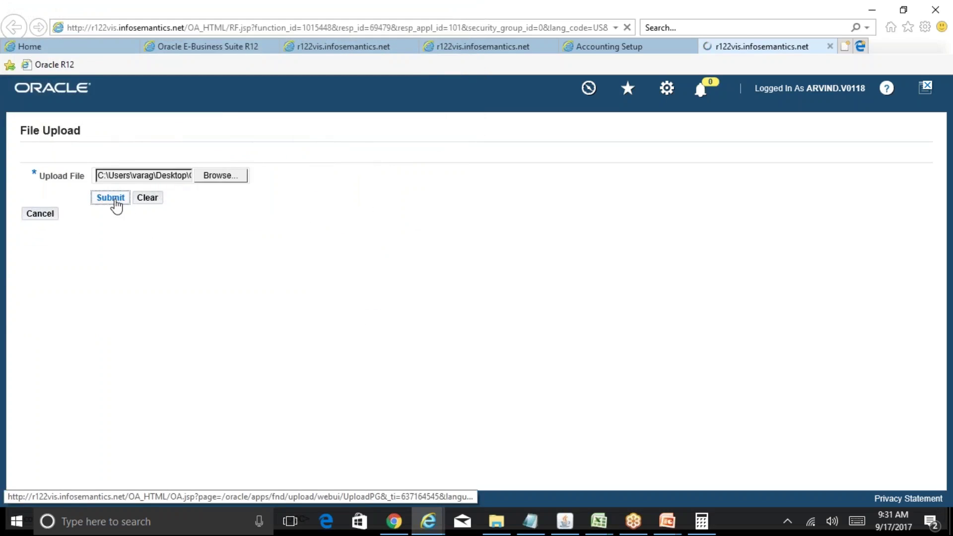
left_click(571, 521)
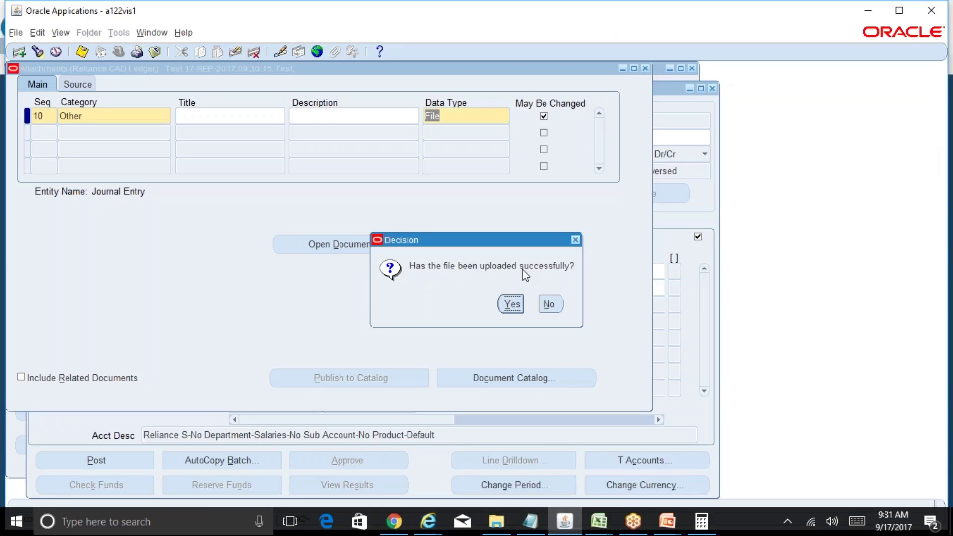
Step: Confirm the upload succeeded, close Attachments, save the Test journal and close it
left_click(511, 304)
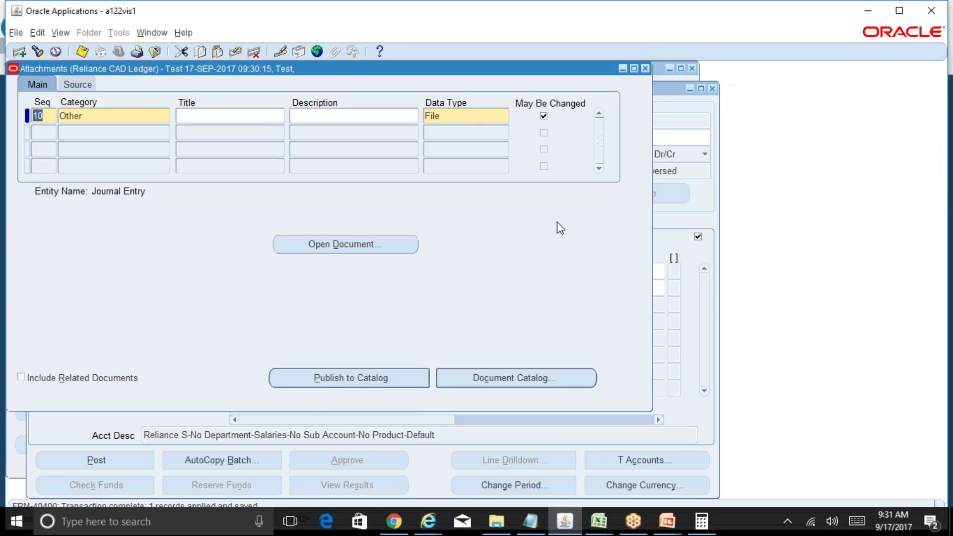
left_click(646, 68)
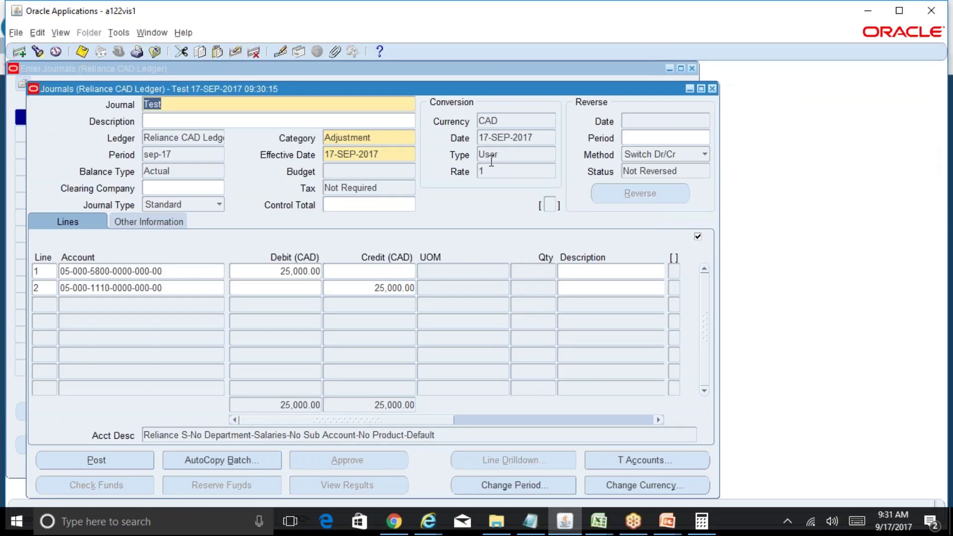
key("ctrl+s")
left_click(713, 88)
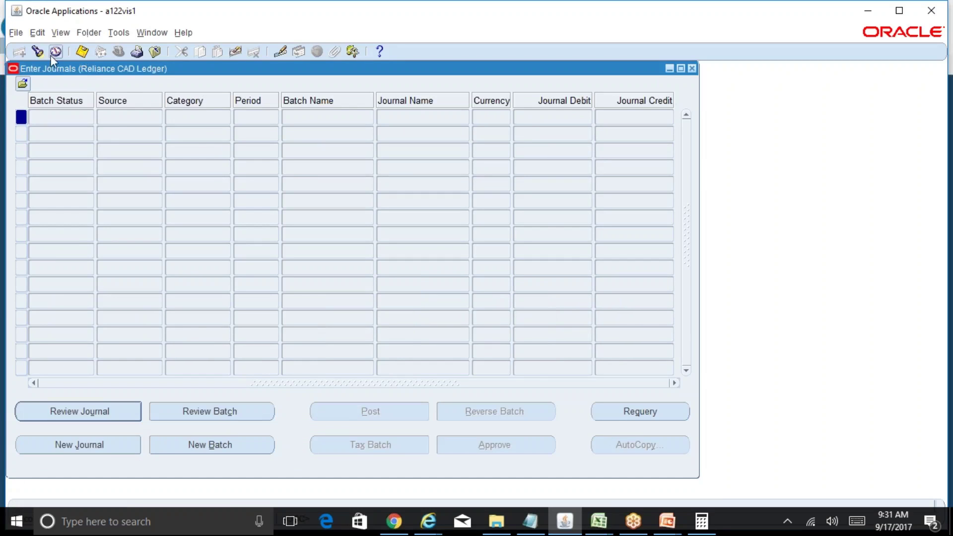
Step: Search Find Journals for journals with Dates Created From 17SEP17
left_click(38, 52)
left_click(501, 338)
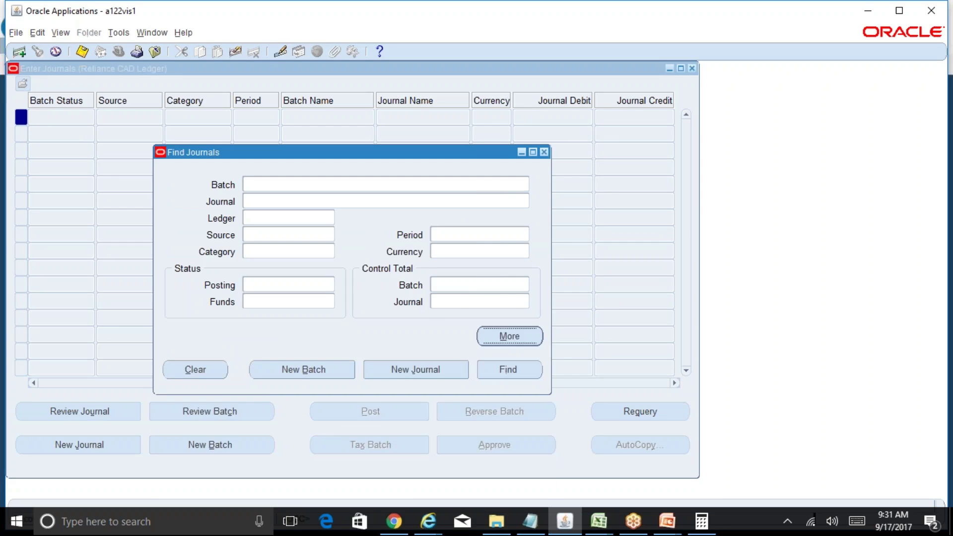
left_click(449, 385)
type("17SEP17")
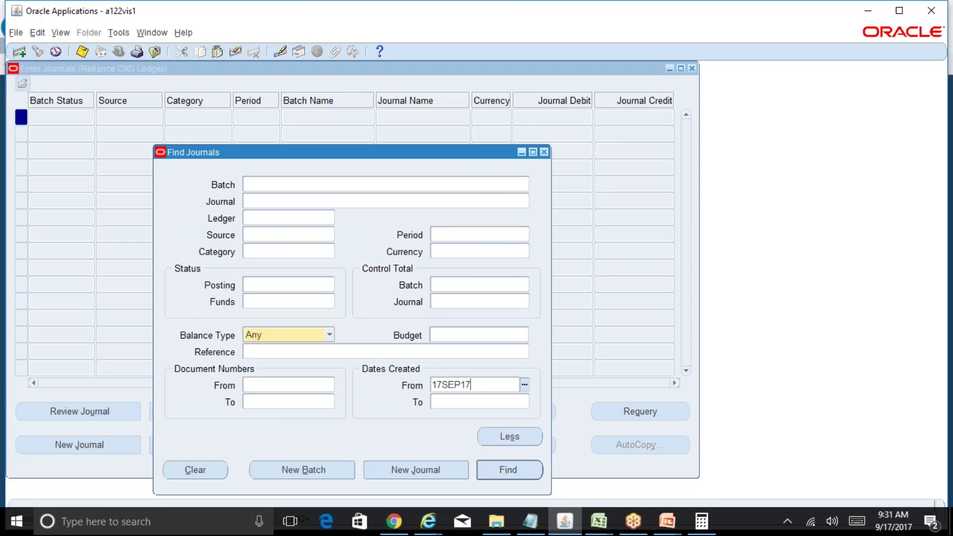
key("Return")
key("Return")
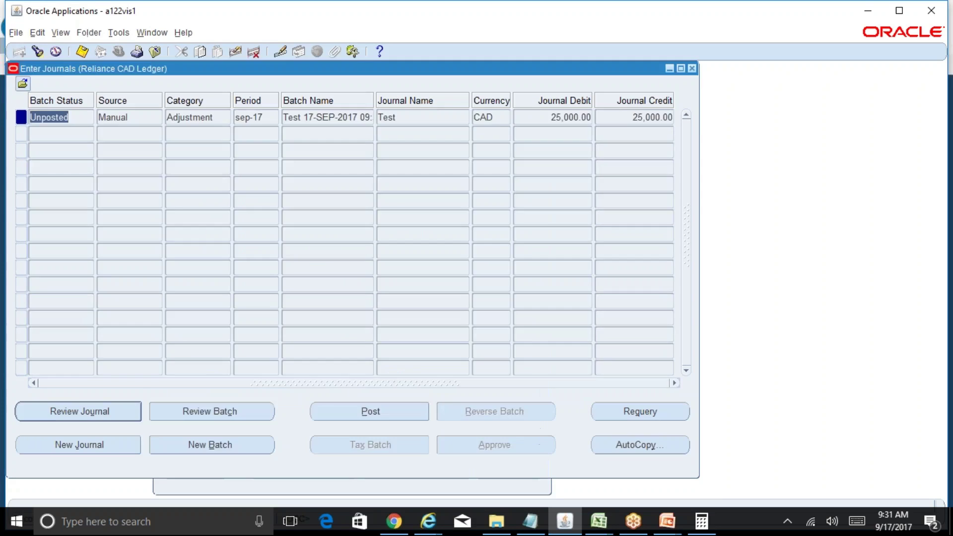
left_click(124, 415)
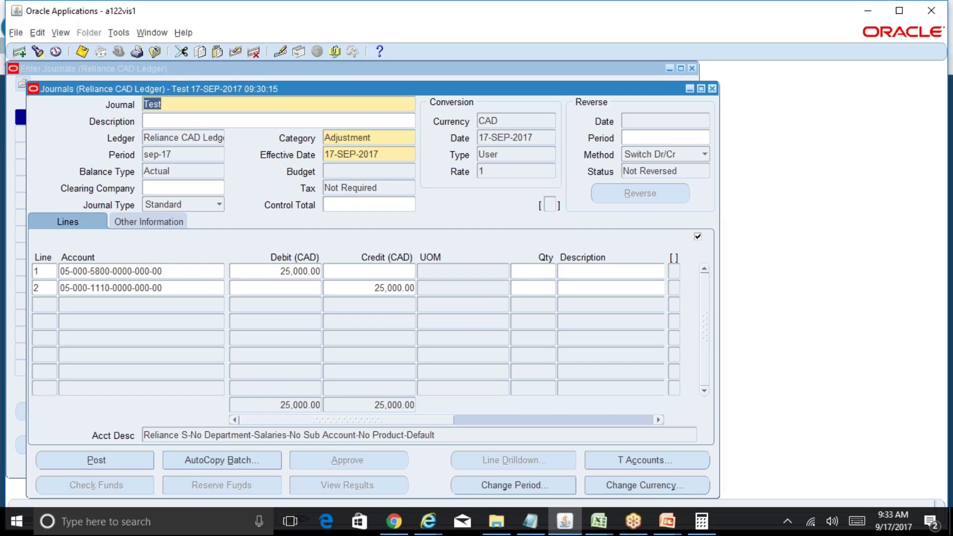
Step: Close the Journals and Enter Journals windows and bring up the Excel workbook preview
left_click(712, 89)
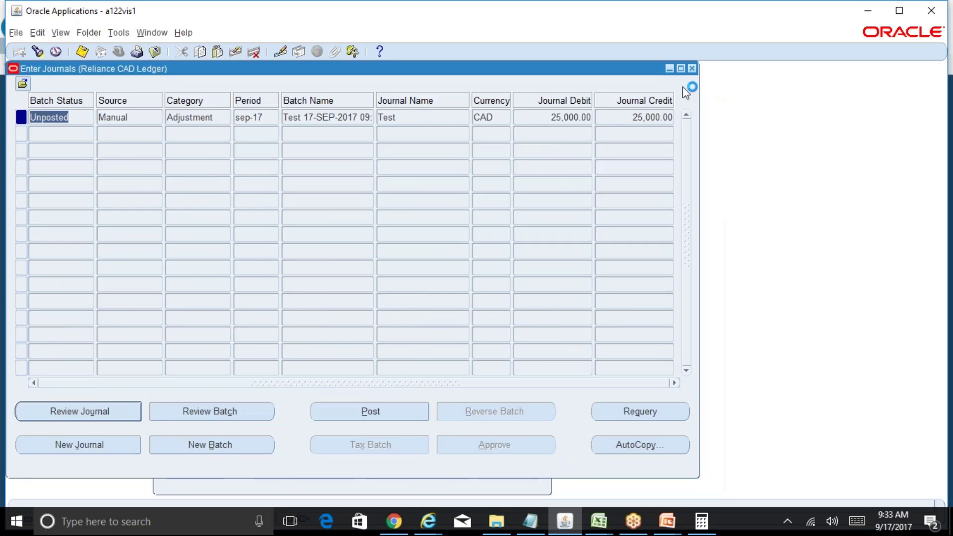
left_click(691, 68)
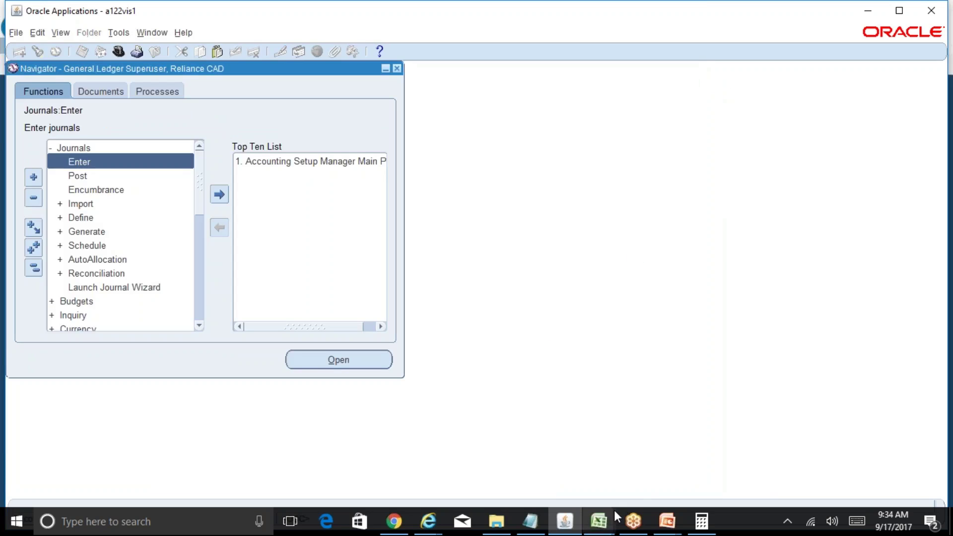
mouse_move(665, 521)
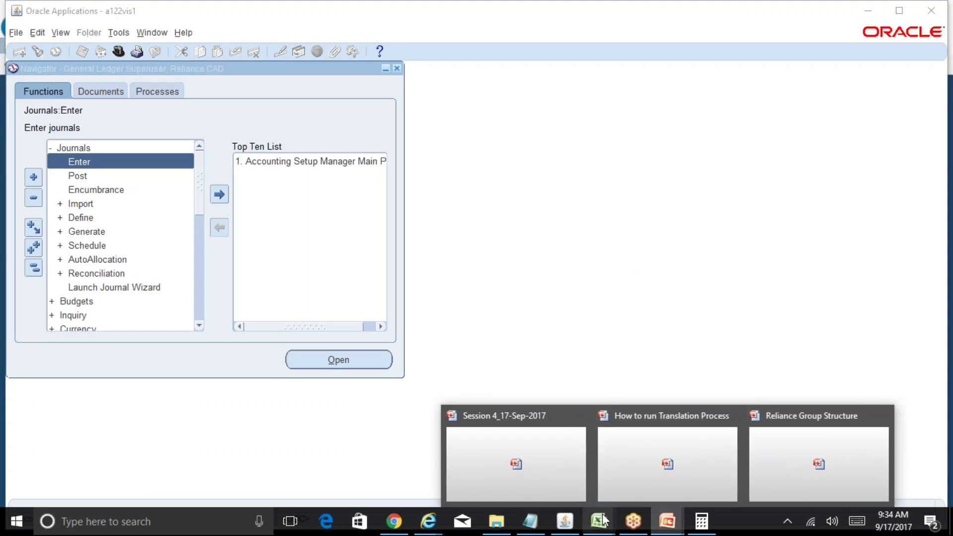
Step: In R12 Table of Contents, review the translation and consolidation mapping notes in D170–D171, then return to Oracle
mouse_move(598, 521)
left_click(560, 476)
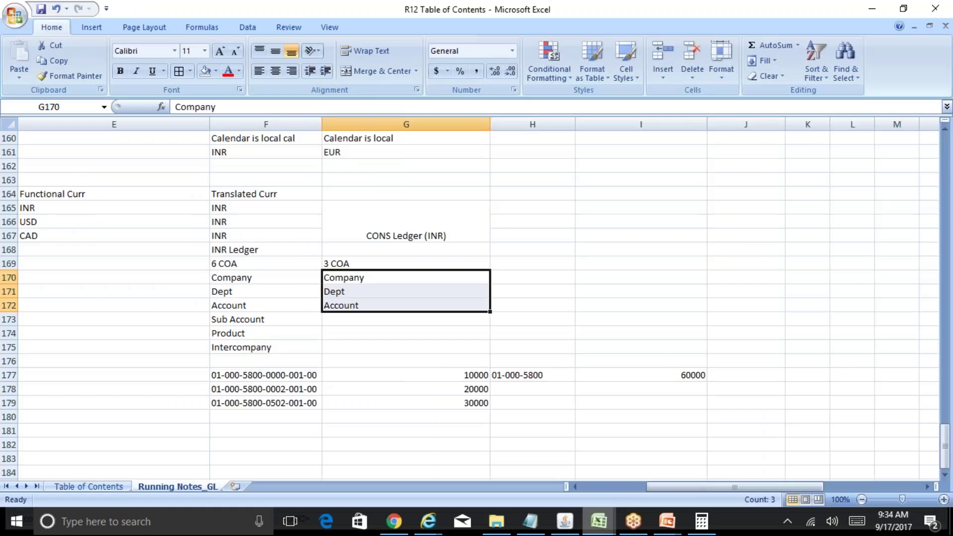
left_click(254, 377)
key("Left")
key("Left")
key("Left")
key("Left")
key("Left")
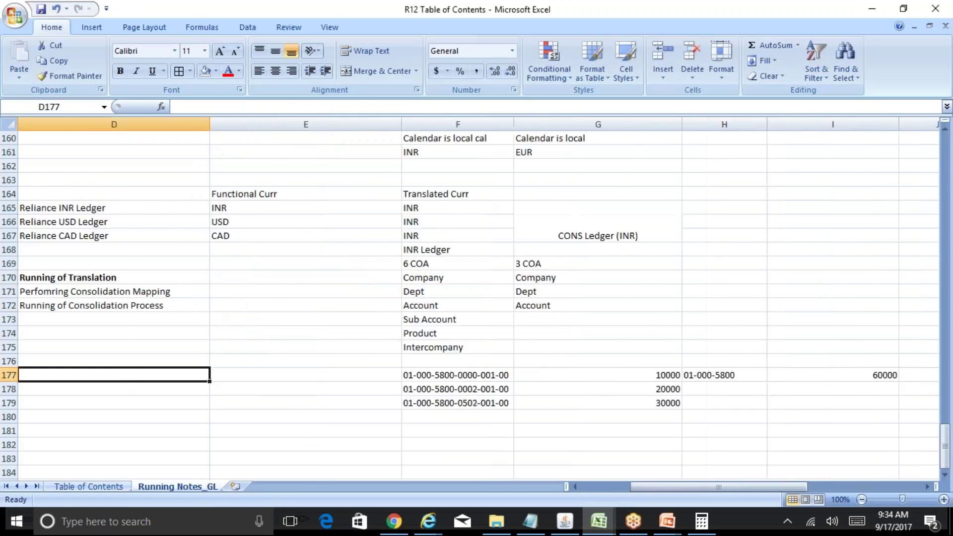
key("Right")
key("Right")
key("Right")
key("Right")
key("Right")
key("Right")
key("Right")
key("Right")
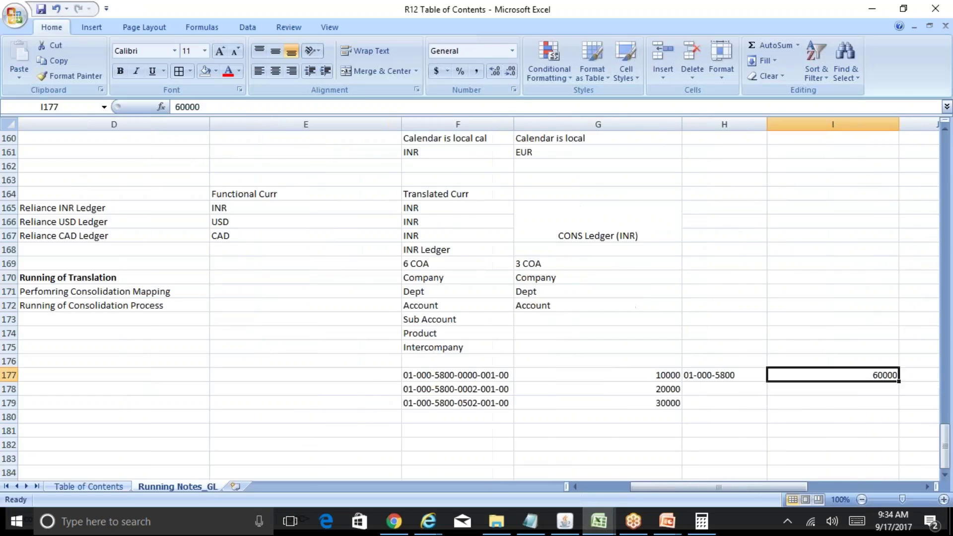
left_click(127, 278)
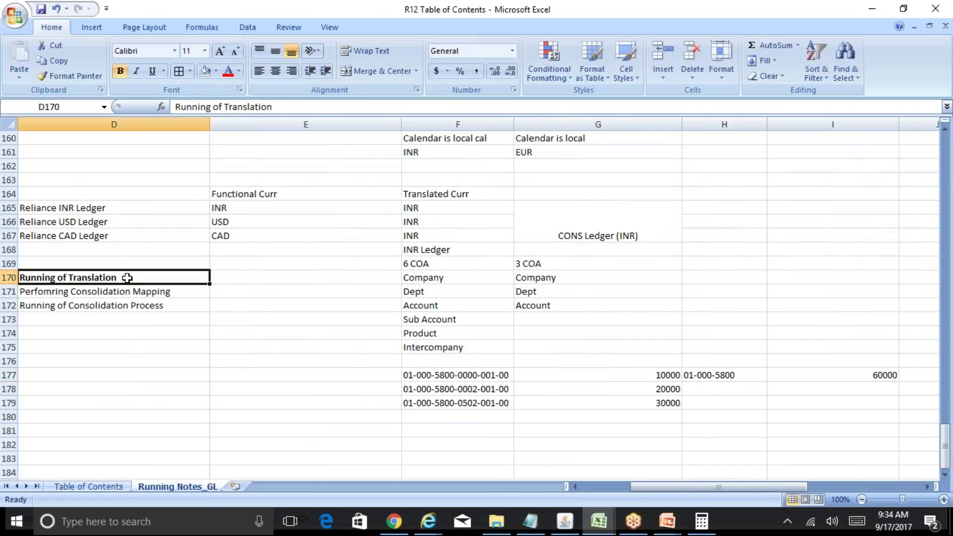
left_click(149, 293)
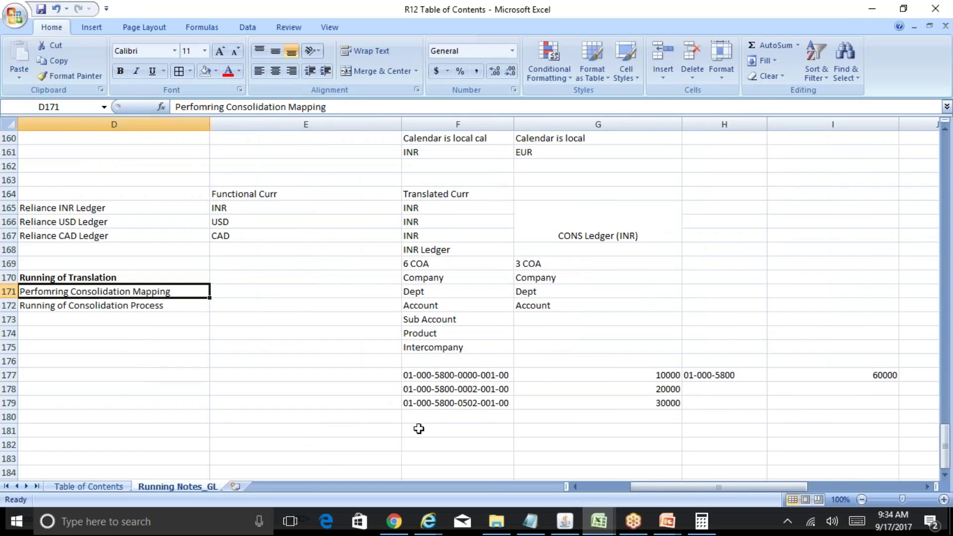
left_click(573, 523)
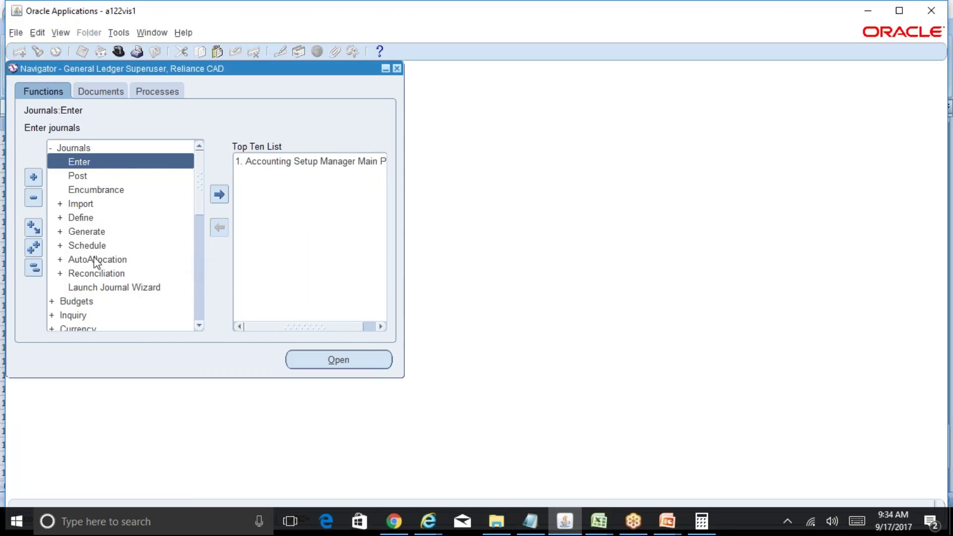
Step: Expand Setup > Financials in the Navigator and bring up the BR100_Financials_GL GL-3 sheet
left_click(33, 267)
double_click(81, 231)
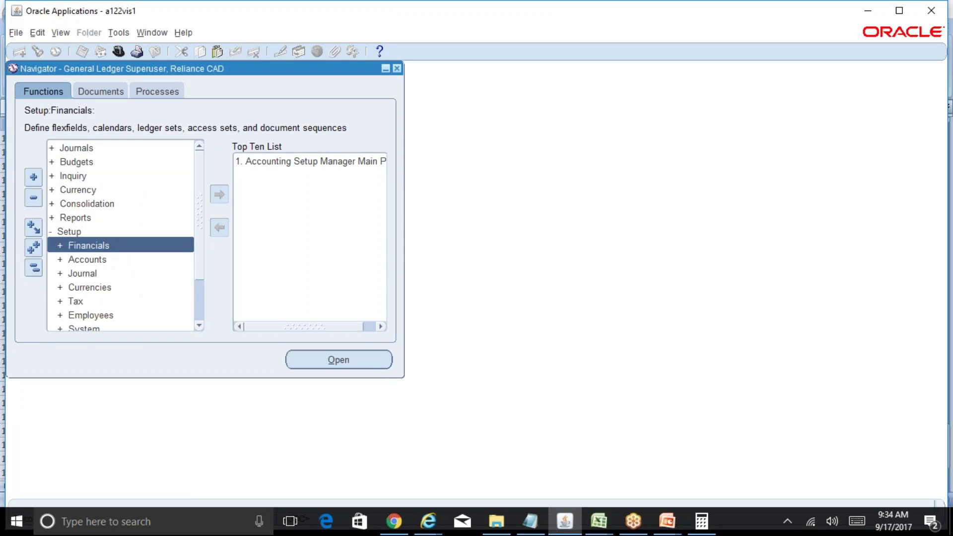
double_click(106, 246)
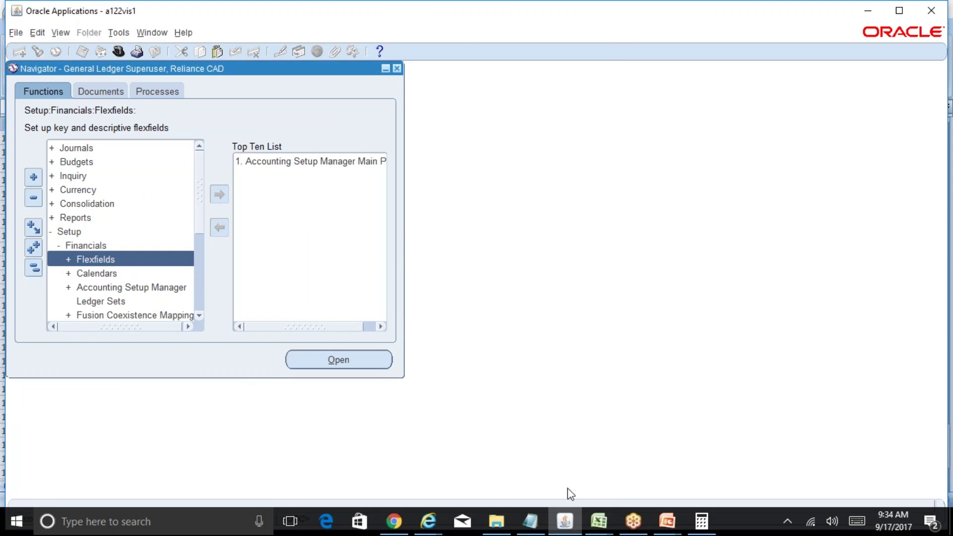
left_click(598, 521)
left_click(653, 471)
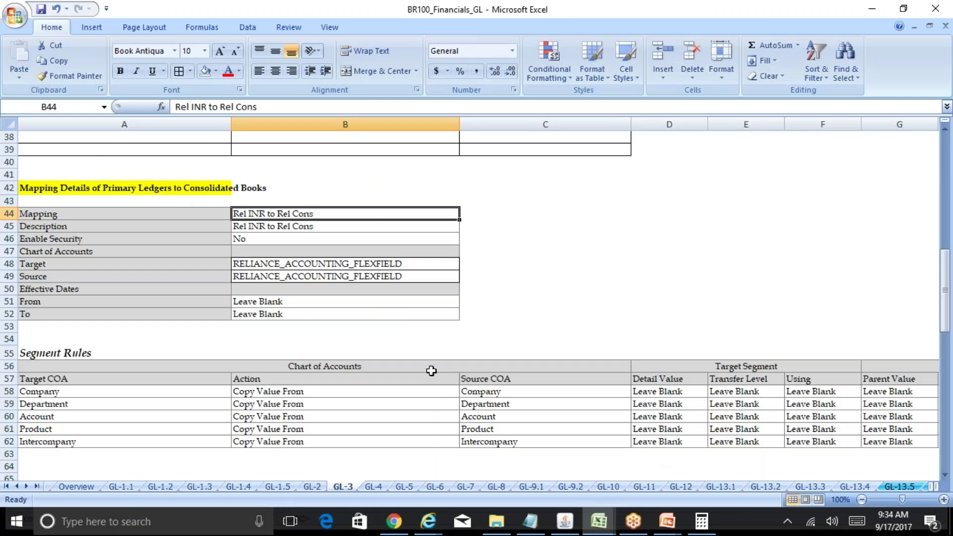
Step: Review the GL-3 sheet down to the consolidated books mapping heading
left_click(227, 330)
key("ctrl+Home")
key("Down")
key("Down")
key("Down")
key("Down")
key("Down")
key("Down")
key("Down")
key("Down")
key("Down")
key("Down")
key("Down")
key("Down")
key("Down")
key("Down")
key("Down")
key("Down")
key("Down")
key("Down")
key("Down")
key("Down")
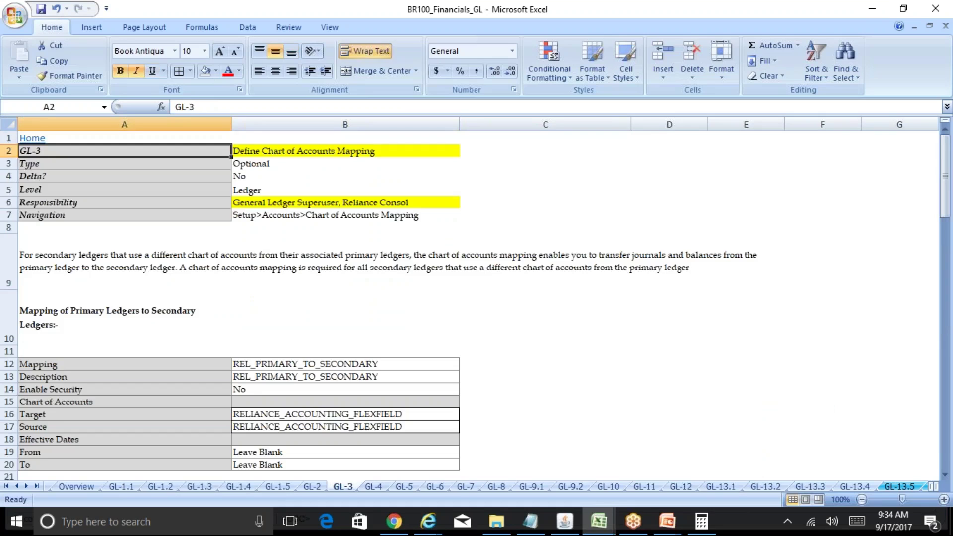
key("Down")
key("Down")
key("Down")
key("Down")
key("Down")
key("Down")
key("Down")
key("Down")
key("Down")
key("Down")
key("Down")
key("Down")
key("Down")
key("Down")
key("Down")
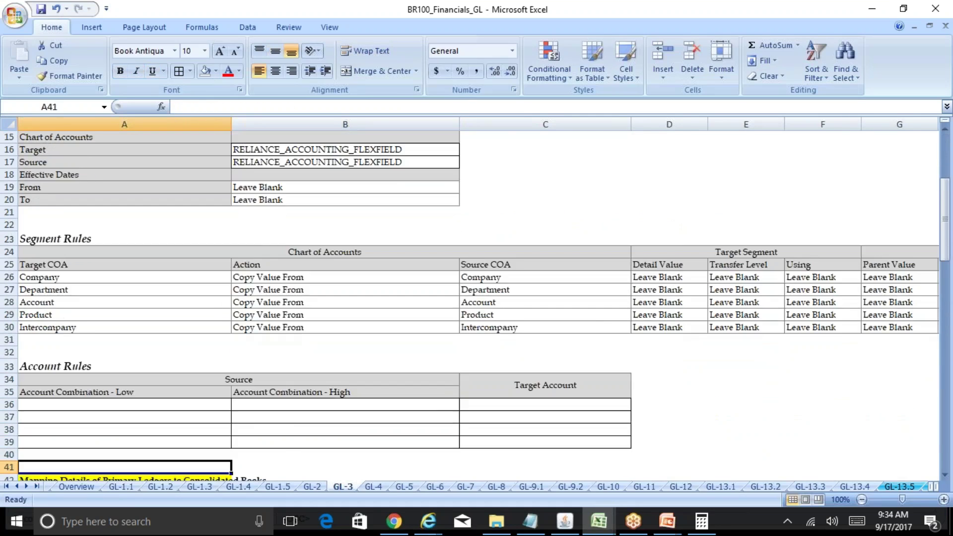
left_click(122, 318)
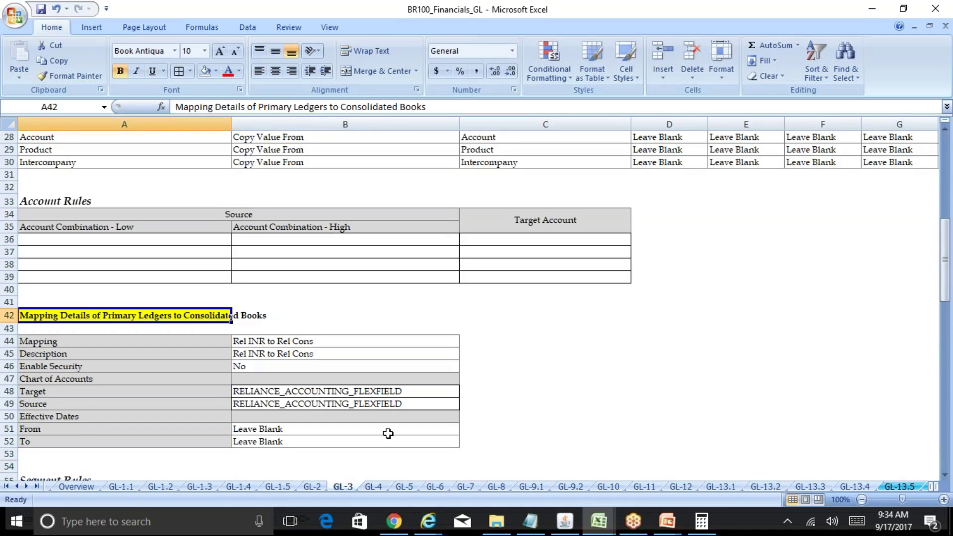
Step: Open Chart of Accounts Mapping from Setup > Accounts in the Oracle Navigator
left_click(598, 521)
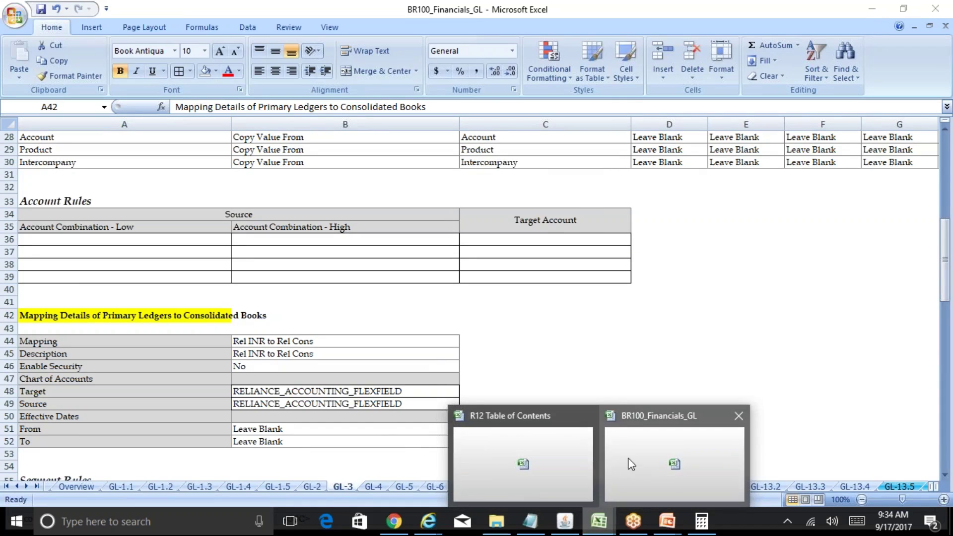
left_click(565, 522)
left_click(33, 268)
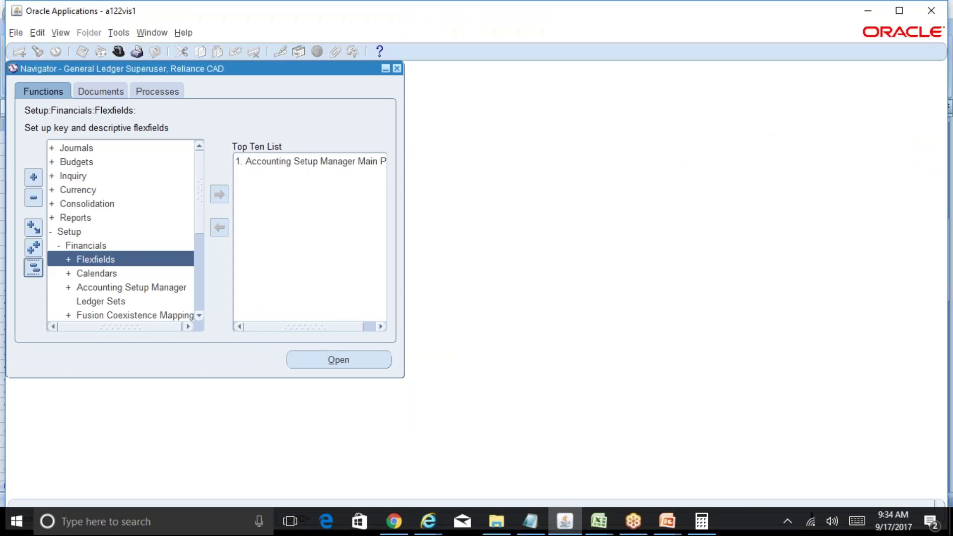
double_click(70, 233)
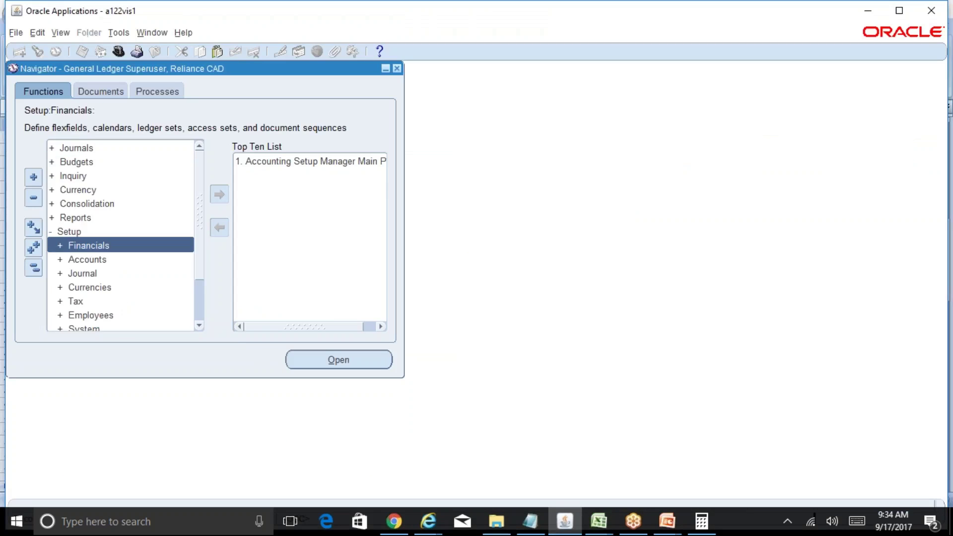
double_click(93, 260)
left_click(159, 328)
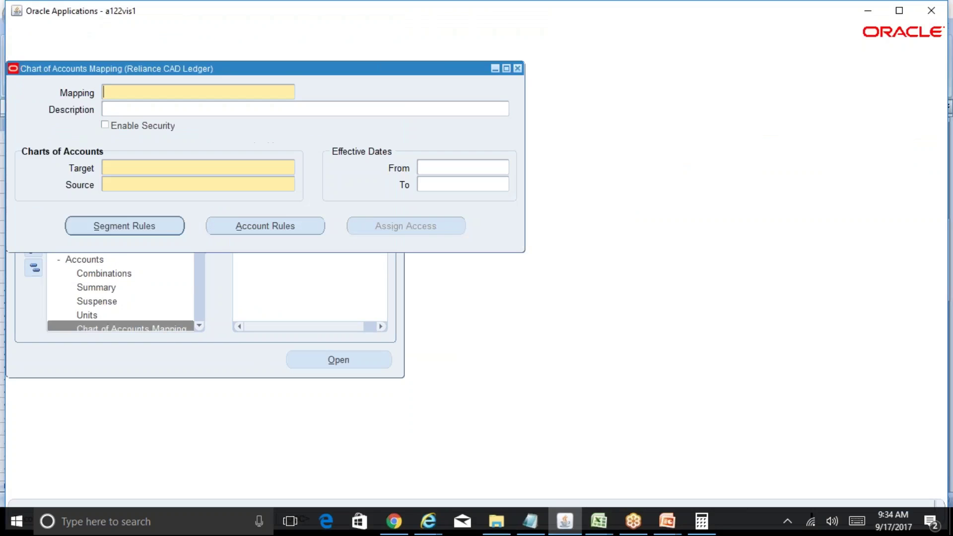
Step: Copy the mapping name 'Rel INR to Rel Cons' from cell B44 of BR100_Financials_GL
left_click(605, 520)
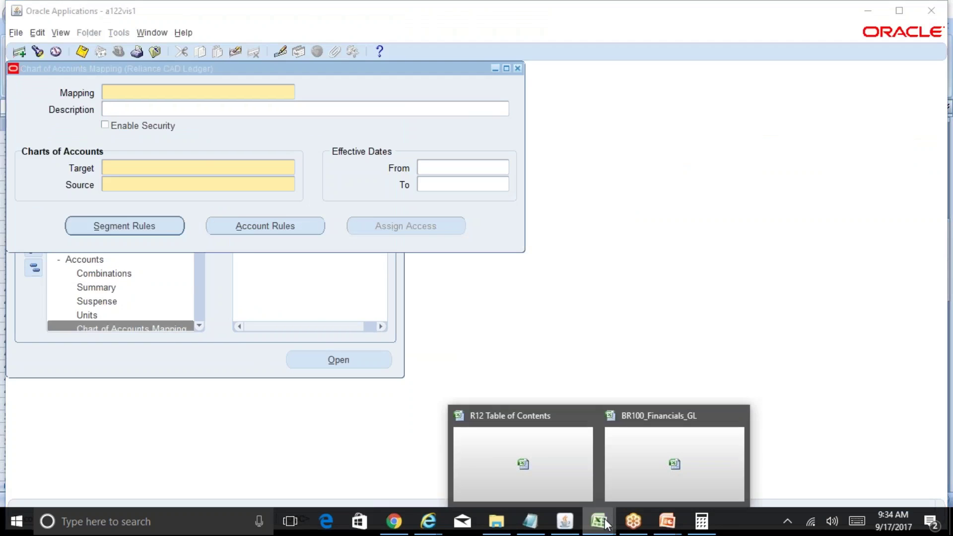
left_click(578, 475)
left_click(598, 521)
left_click(674, 464)
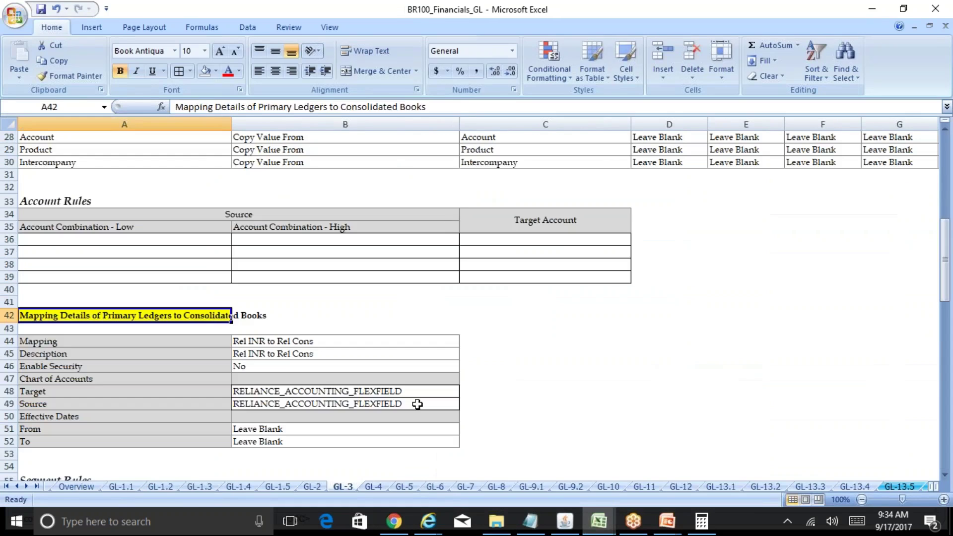
left_click(290, 354)
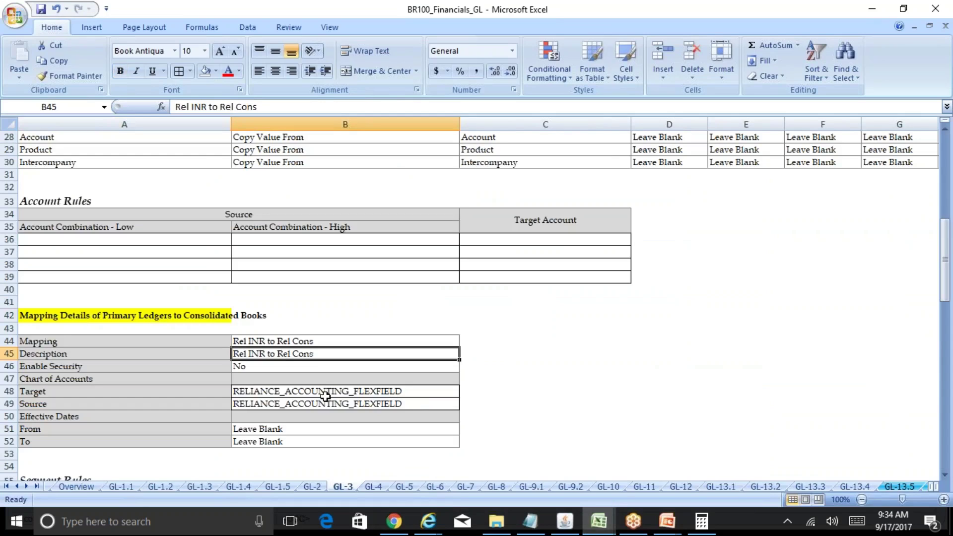
key("Up")
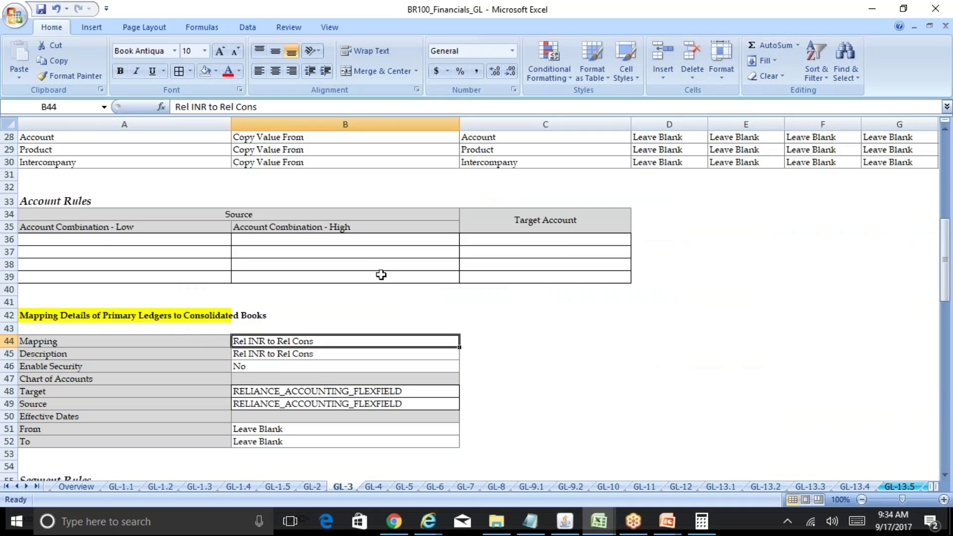
left_click_drag(257, 106, 127, 101)
key("ctrl+c")
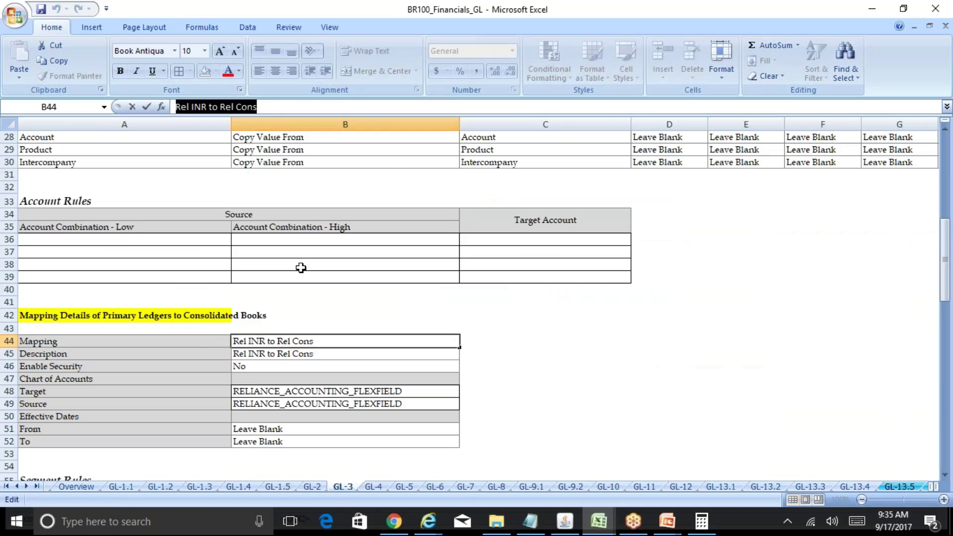
left_click(564, 521)
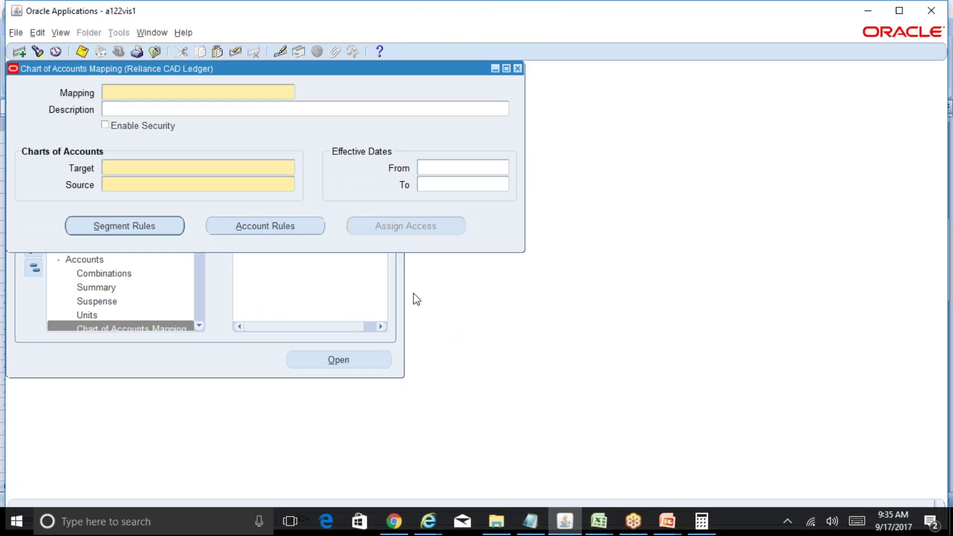
Step: Enter mapping name 'Rel INR to Rel Cons' with target chart RELIANCE_ACCOUNTING_FLEXFIELD
key("ctrl+v")
left_click(241, 170)
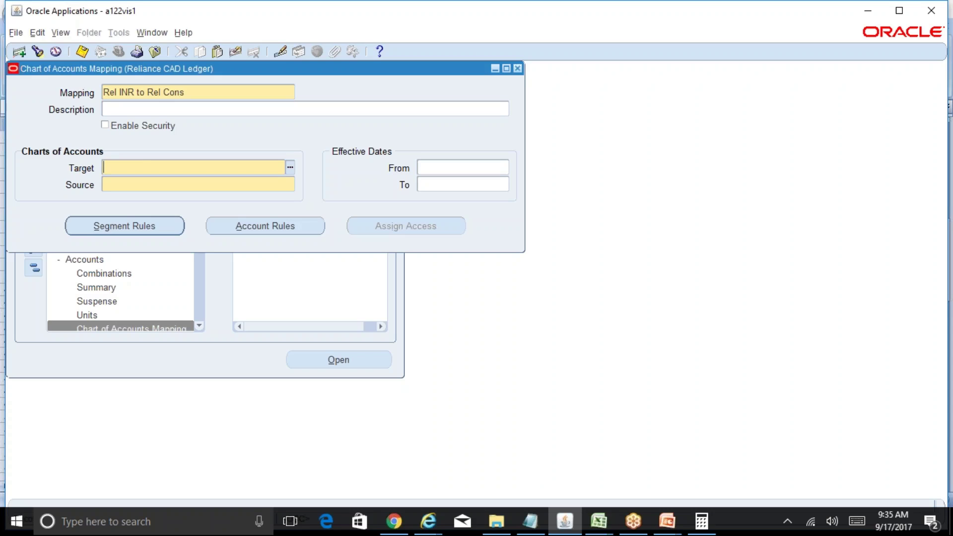
key("ctrl+l")
type("r%")
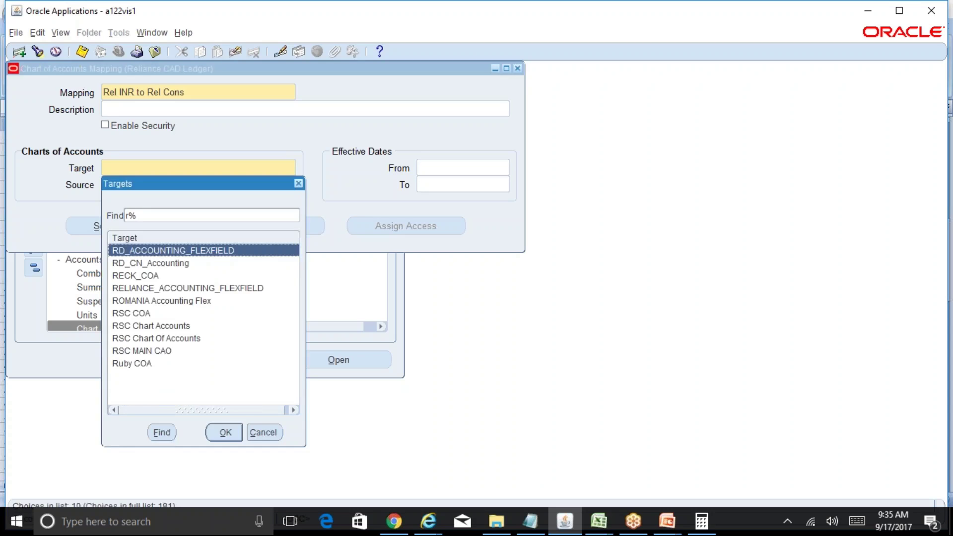
key("Down")
key("Down")
key("Return")
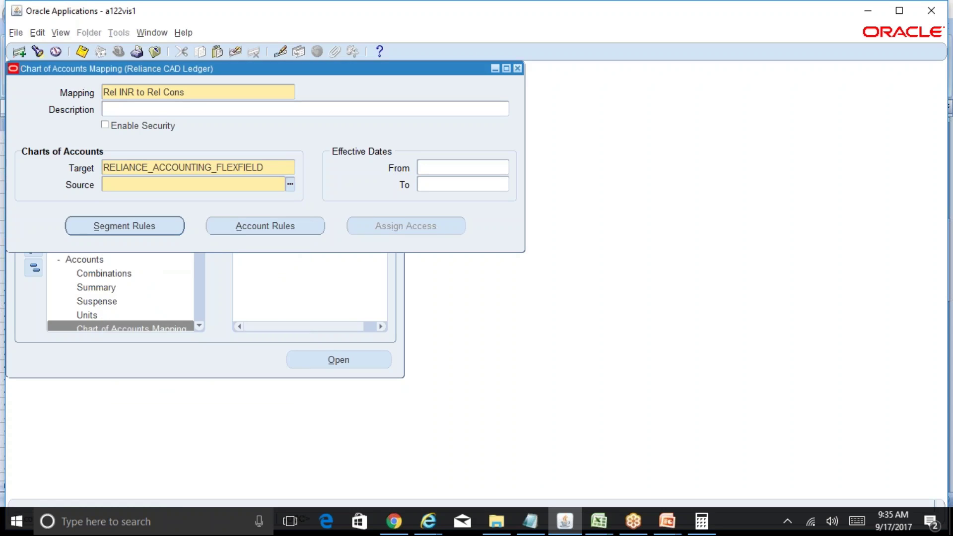
Step: Set the source chart of accounts to RELIANCE_ACCOUNTING_FLEXFIELD as well
type("re")
key("Tab")
key("Down")
key("Return")
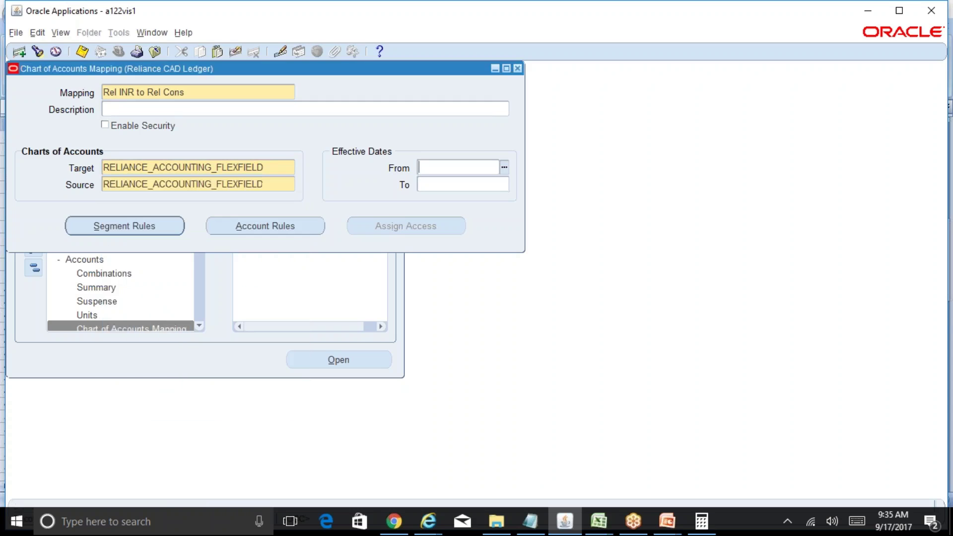
key("shift+Tab")
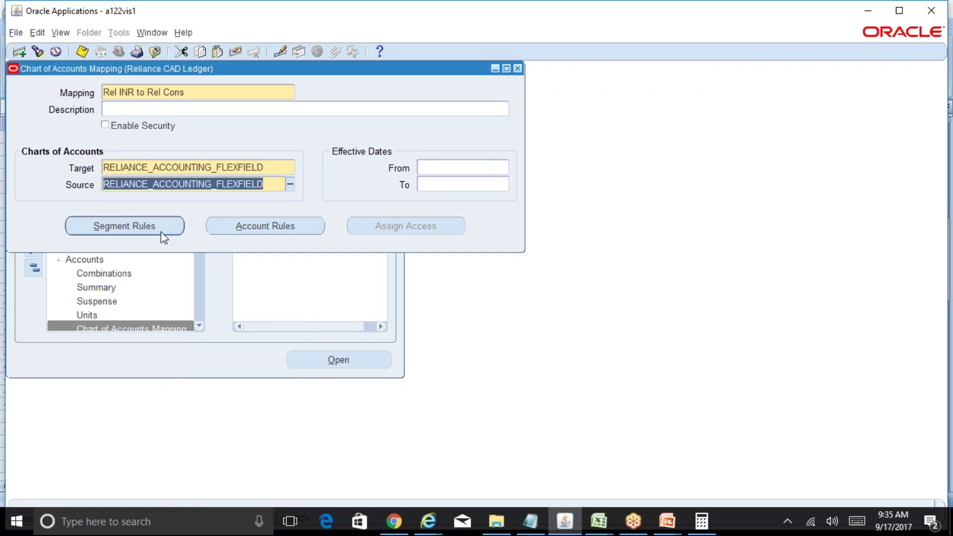
Step: In Segment Rules, set Company to Copy Value From the Company source segment
left_click(159, 234)
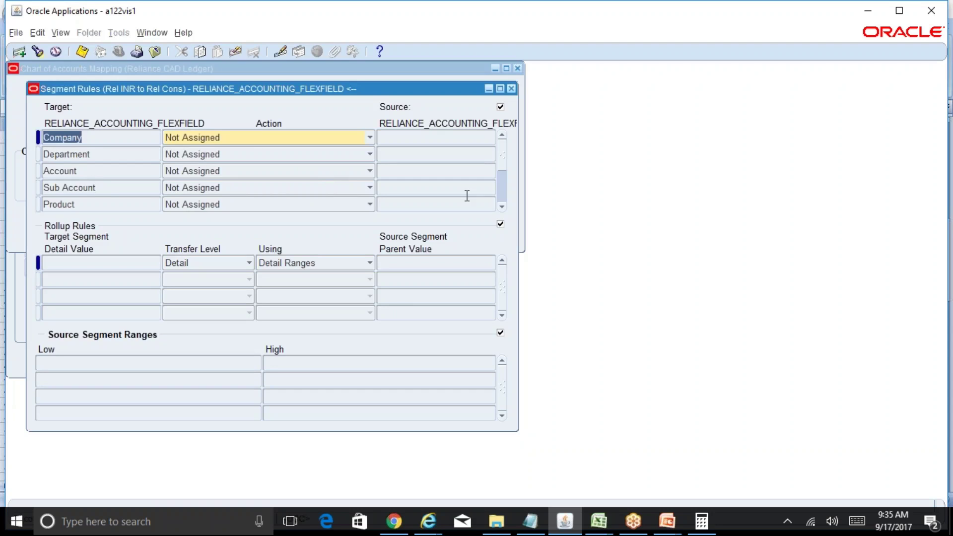
left_click(502, 197)
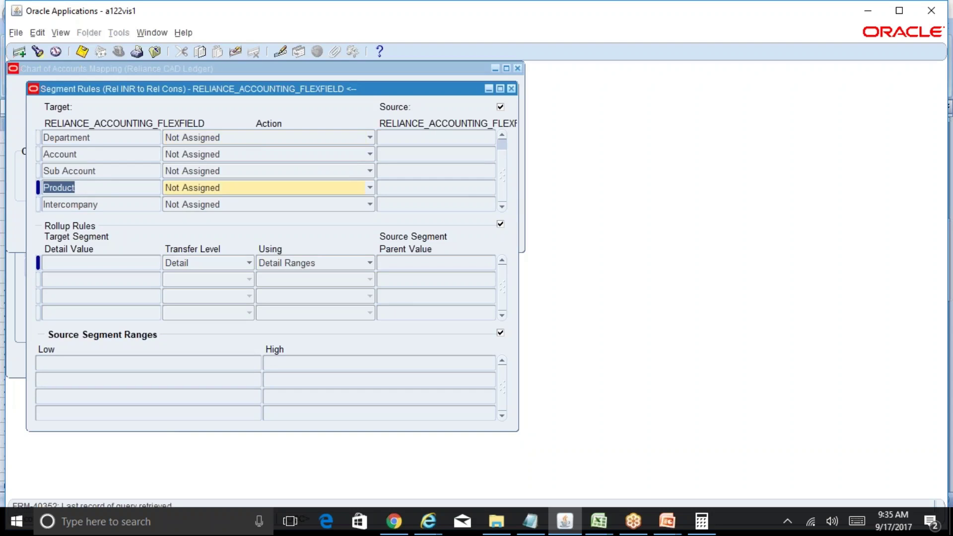
left_click(502, 144)
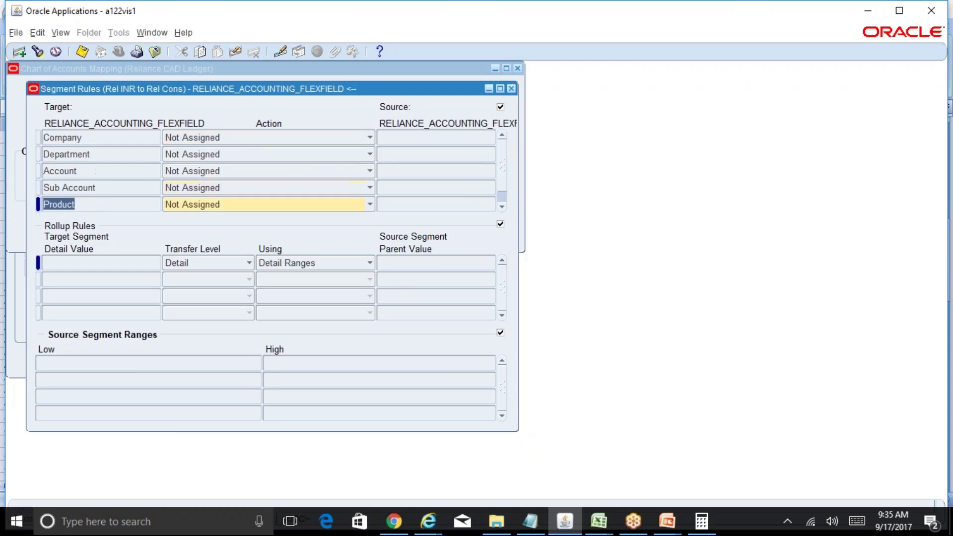
left_click(111, 142)
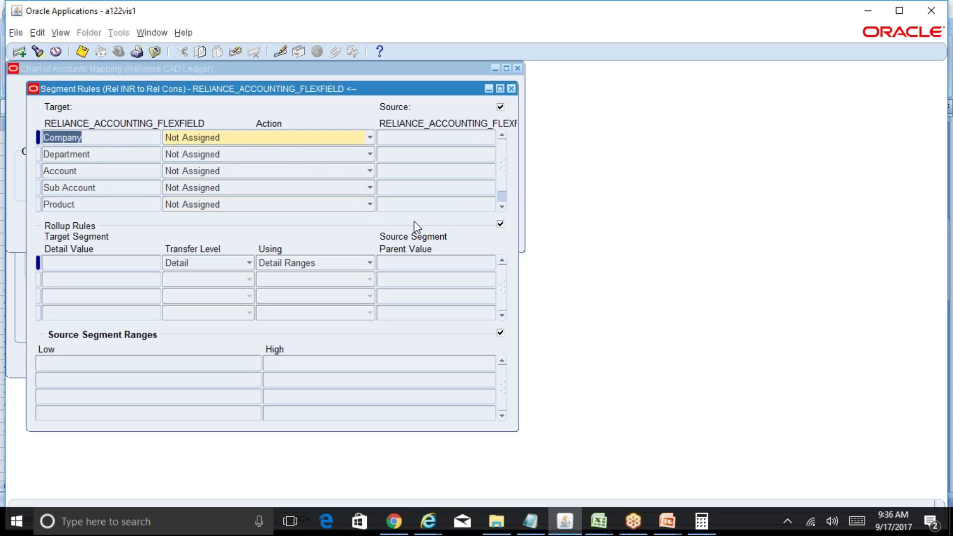
left_click(503, 201)
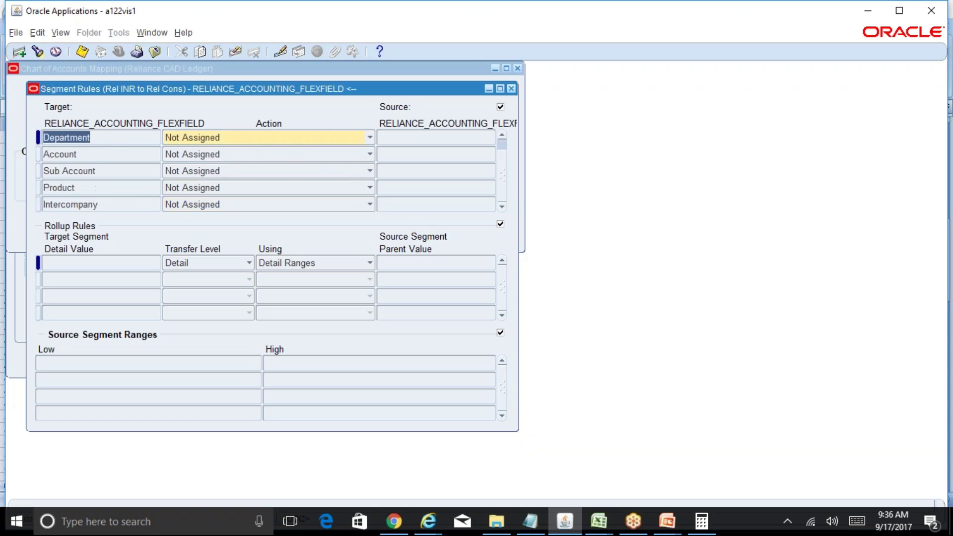
left_click(502, 141)
left_click(114, 137)
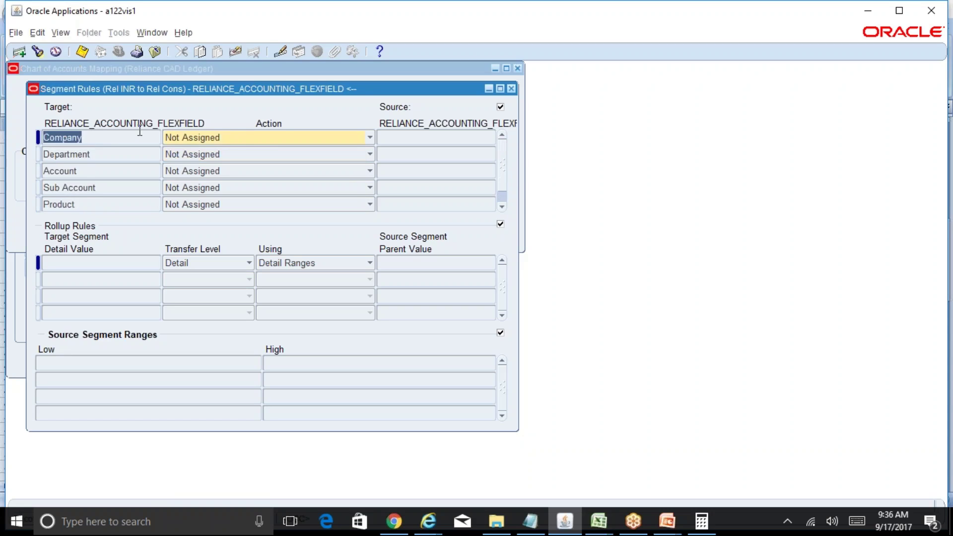
left_click(240, 137)
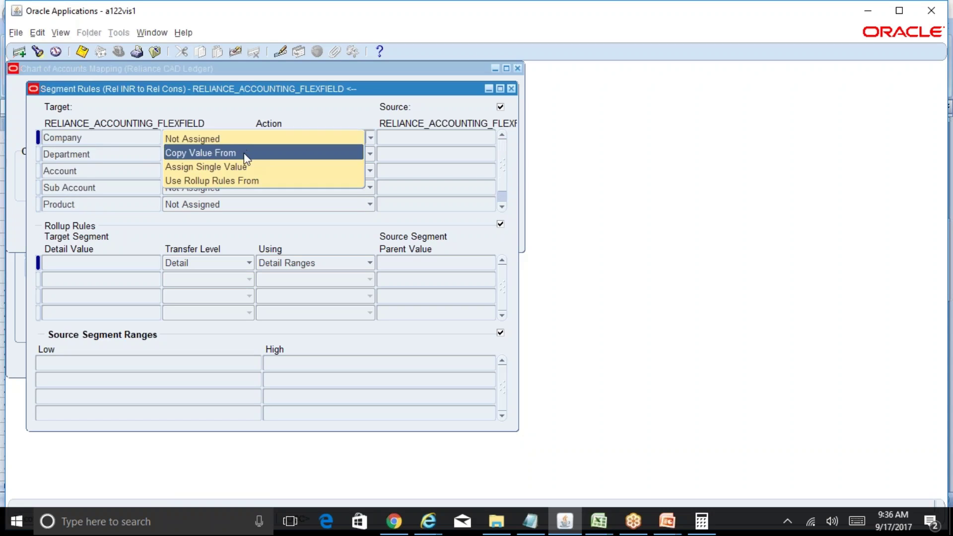
left_click(245, 154)
left_click(405, 134)
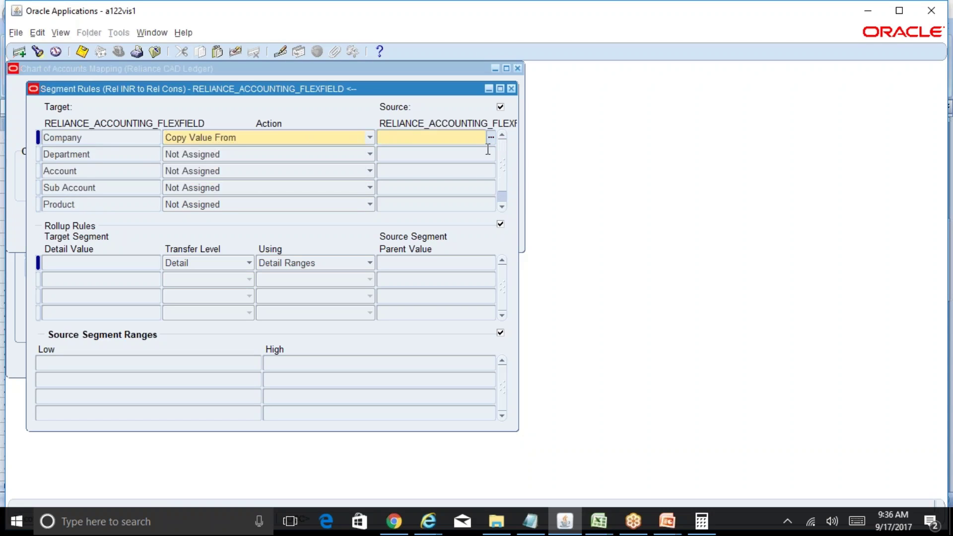
type("compan")
key("Tab")
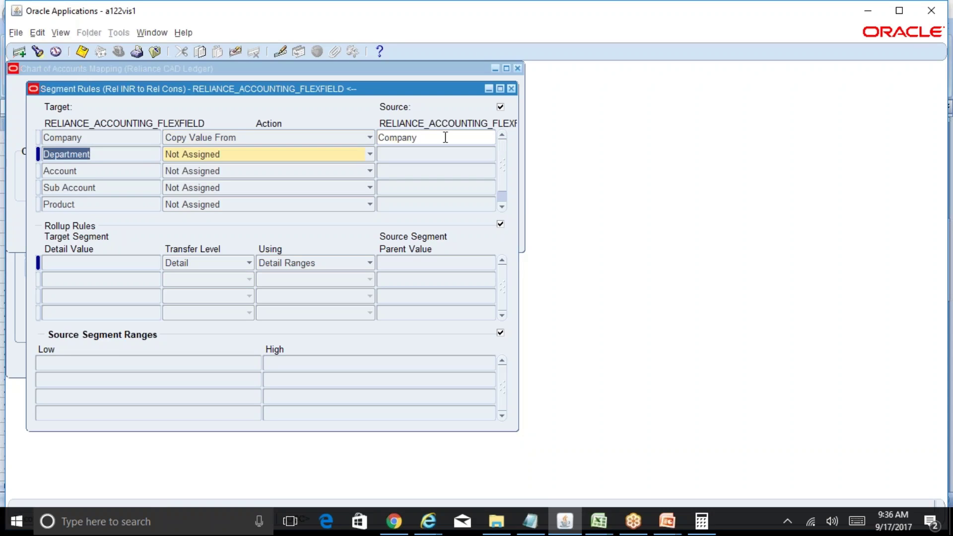
key("shift+Tab")
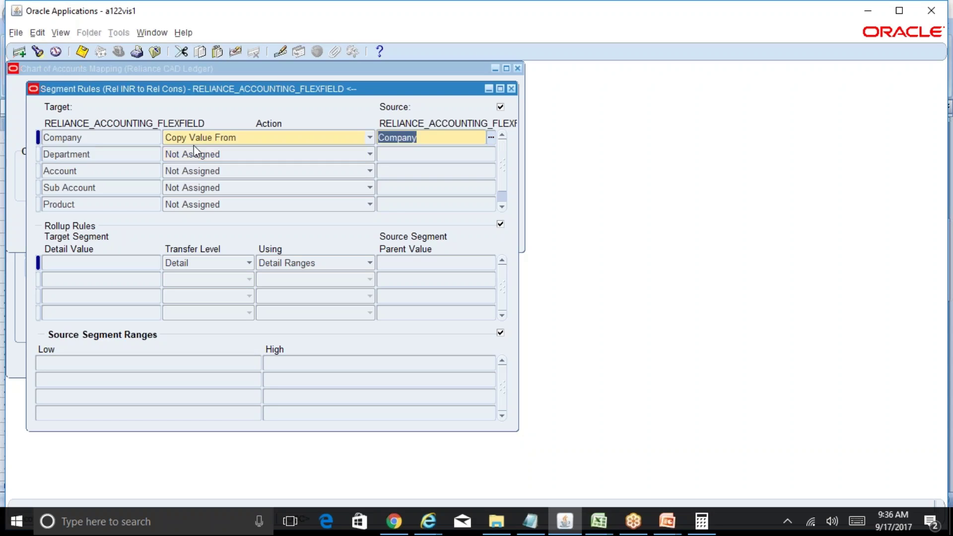
left_click(132, 137)
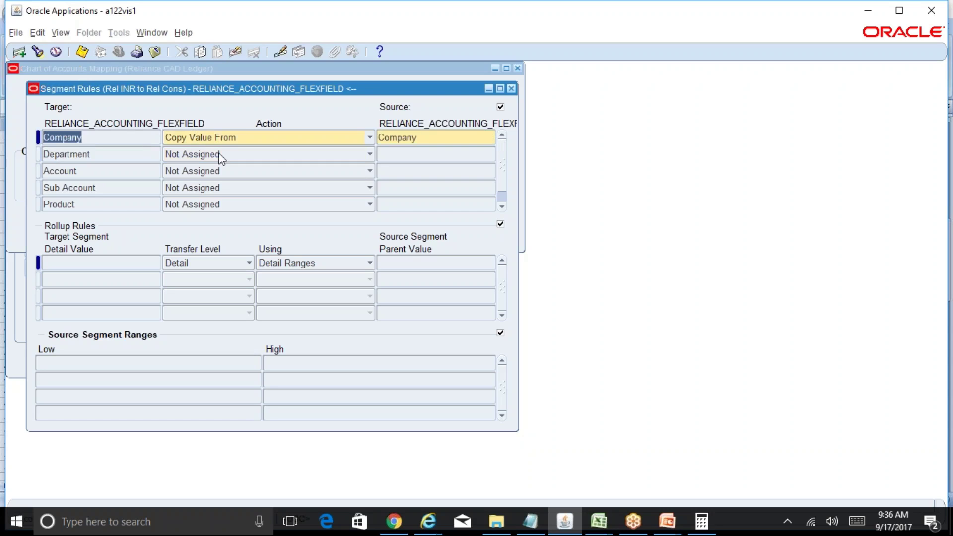
Step: Set Department to Copy Value From the Department source segment
left_click(112, 155)
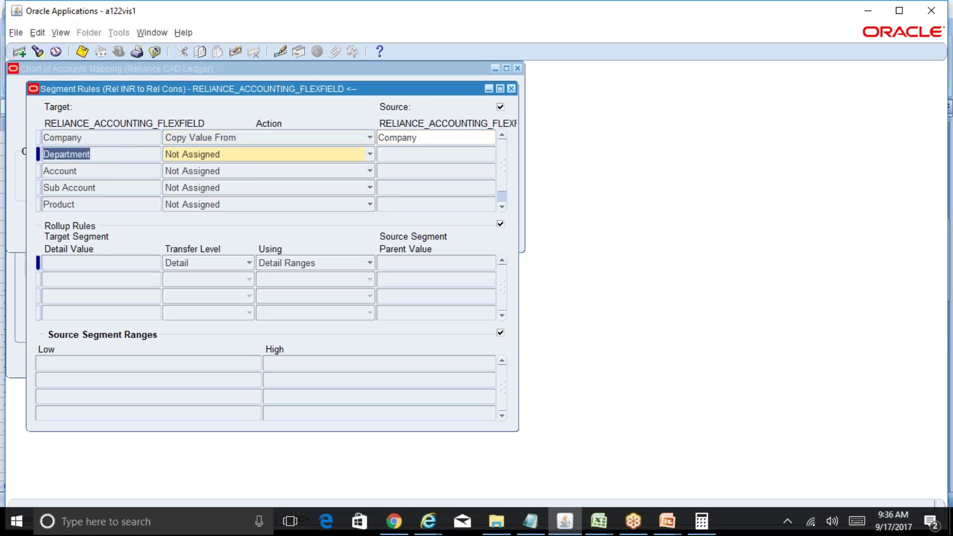
left_click(218, 156)
left_click(230, 171)
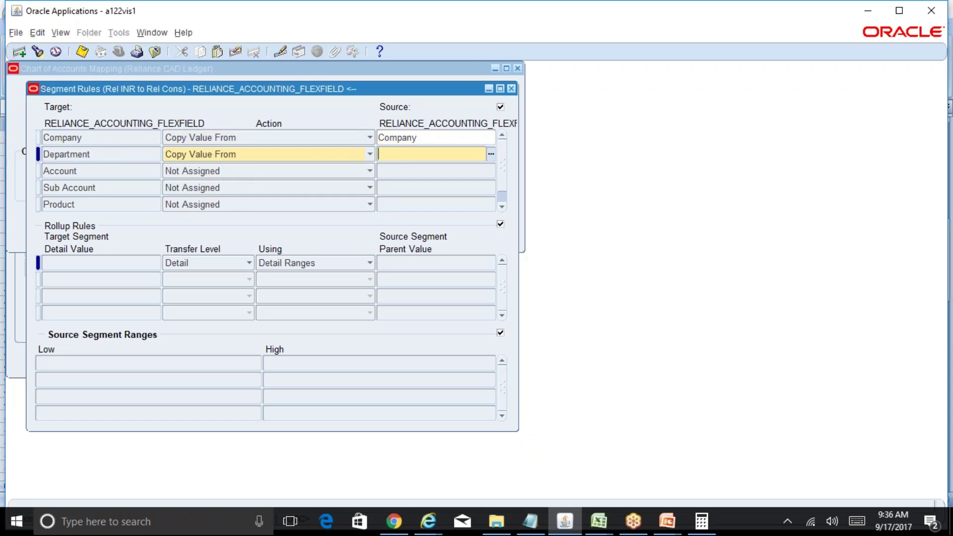
left_click(491, 154)
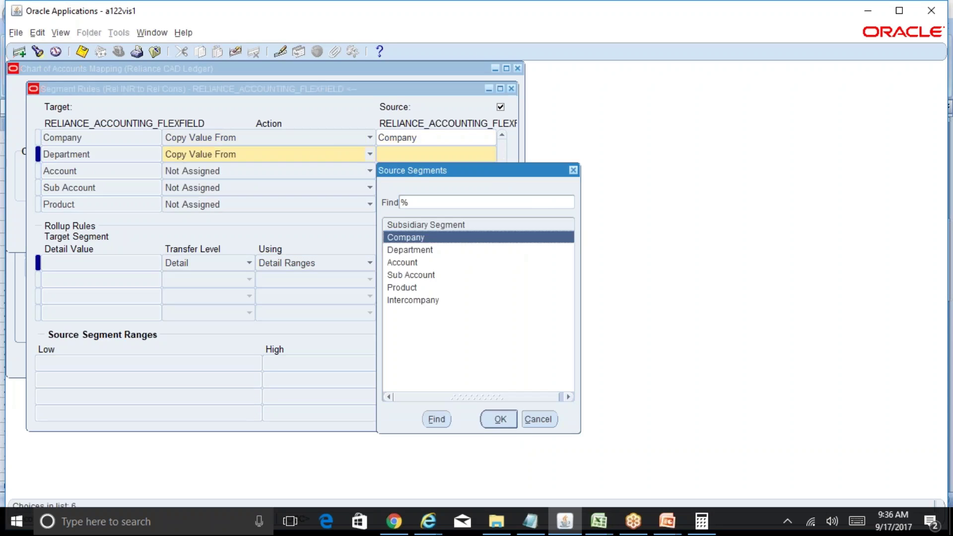
left_click(411, 252)
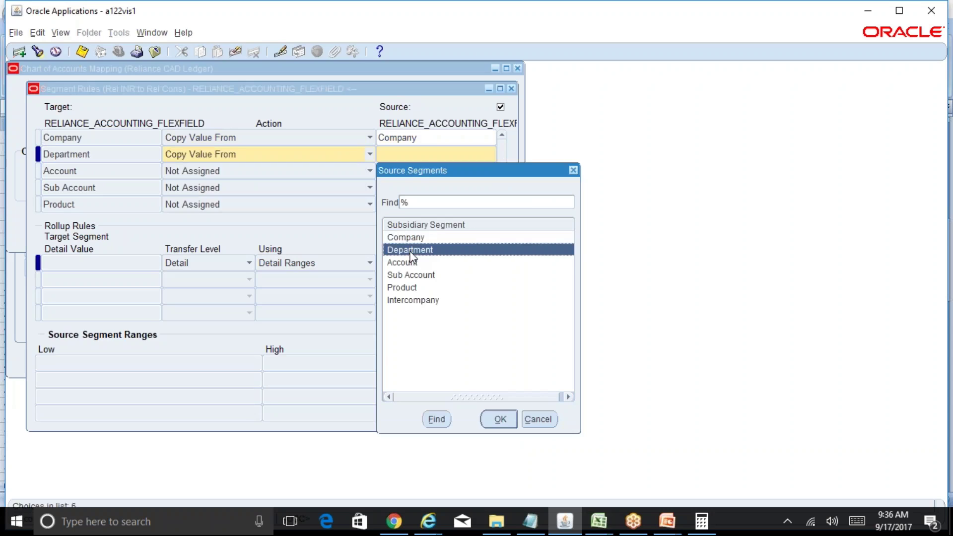
left_click(498, 419)
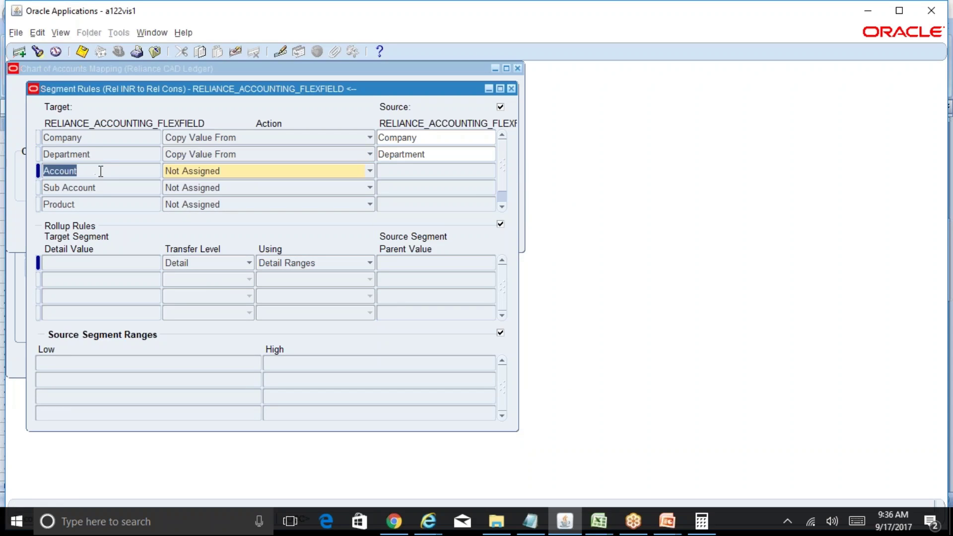
Step: Set Account to Copy Value From the Account source segment
left_click(314, 175)
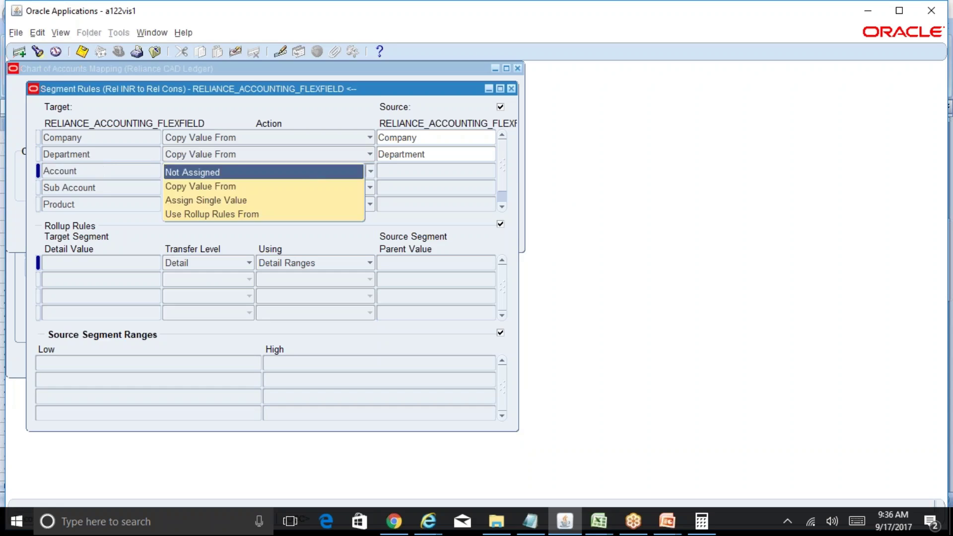
left_click(312, 186)
left_click(417, 171)
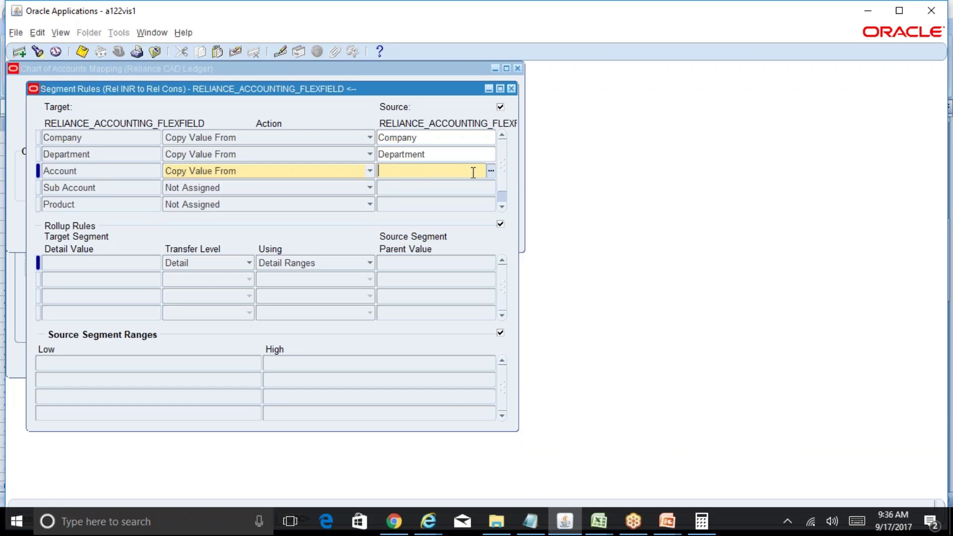
left_click(491, 171)
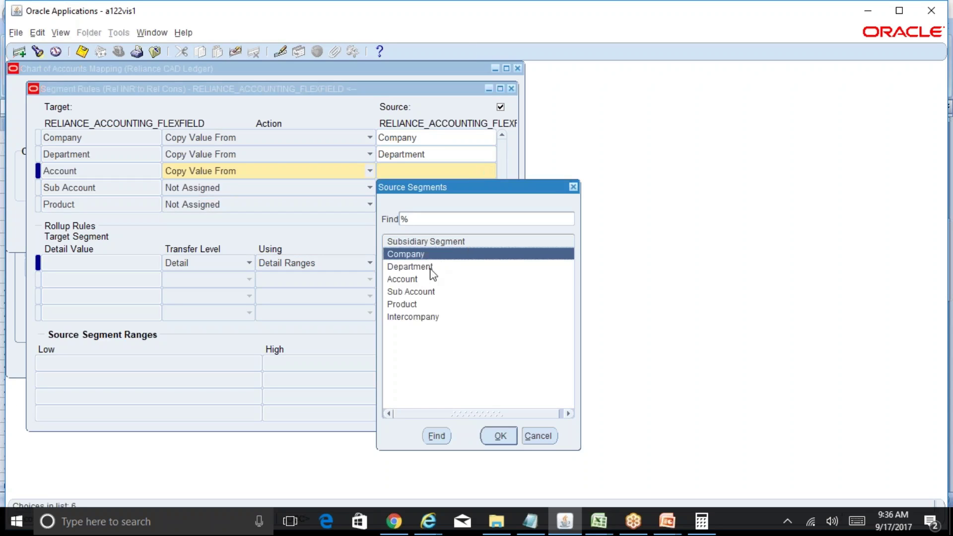
left_click(421, 280)
left_click(497, 435)
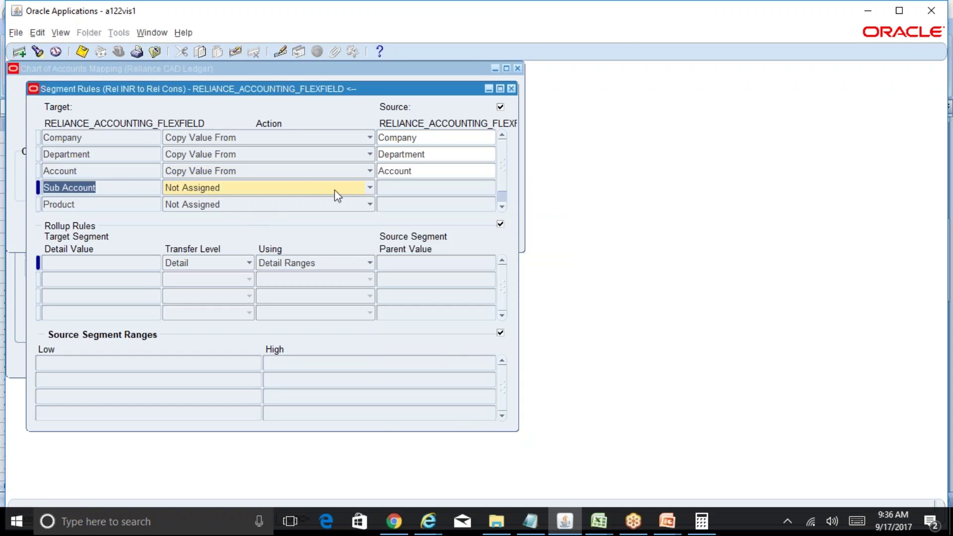
left_click(367, 192)
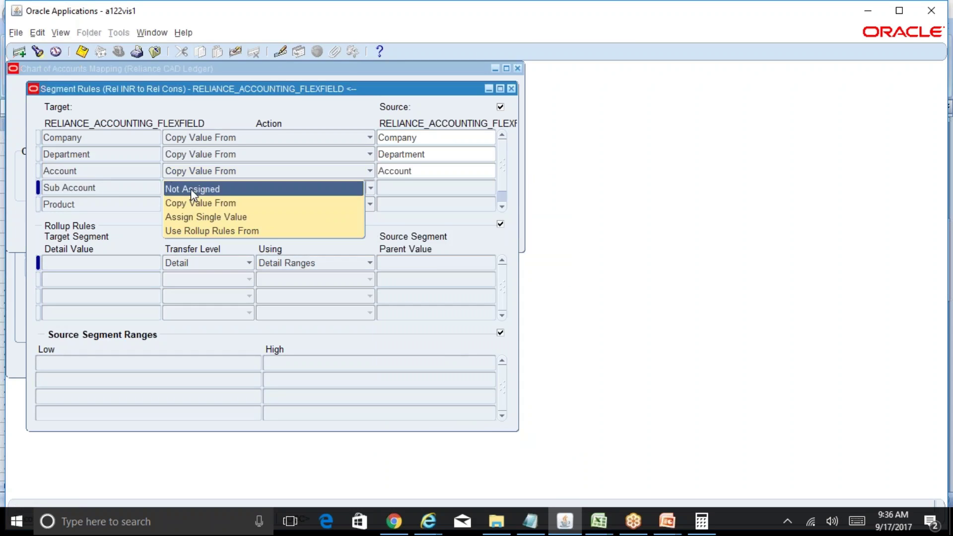
left_click(105, 170)
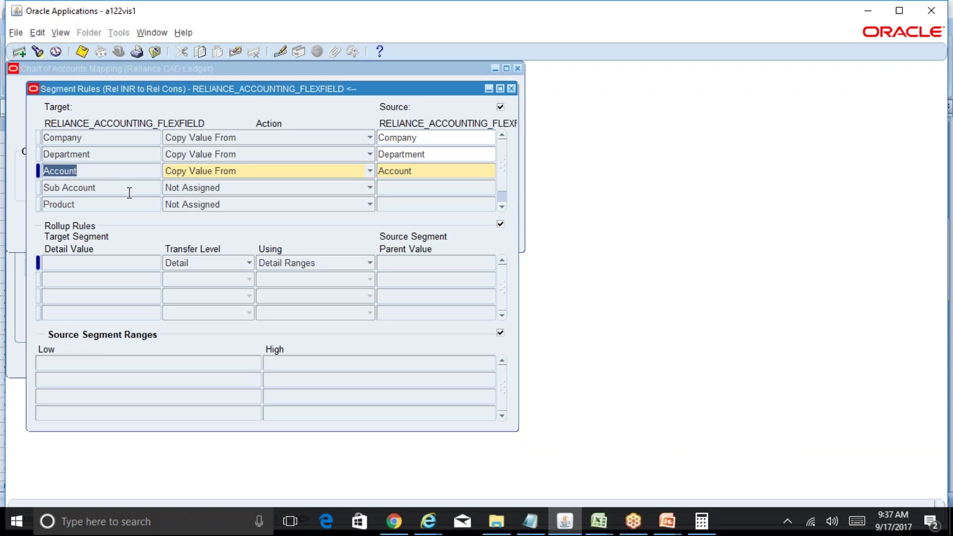
Step: Set Sub Account to Copy Value From the Sub Account source segment
left_click(155, 188)
left_click(207, 193)
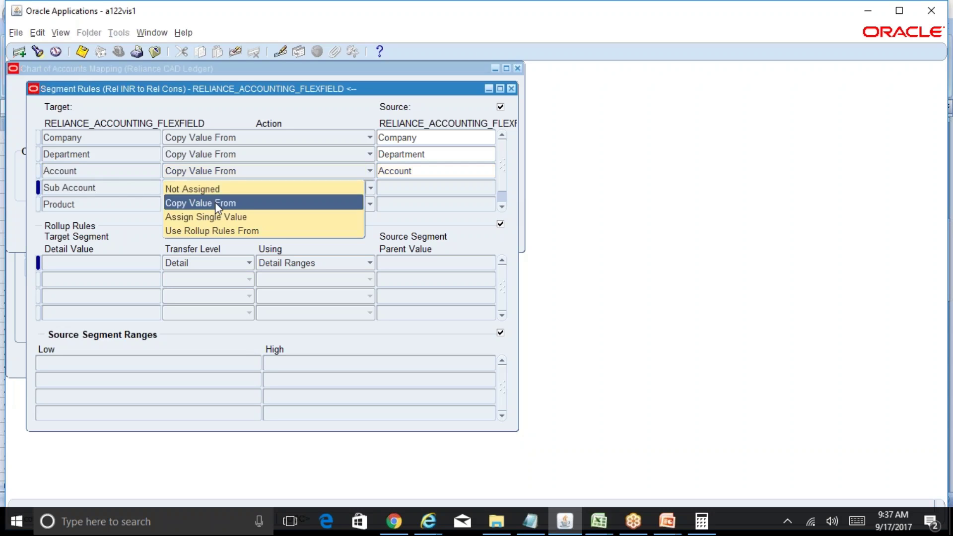
left_click(215, 202)
left_click(416, 188)
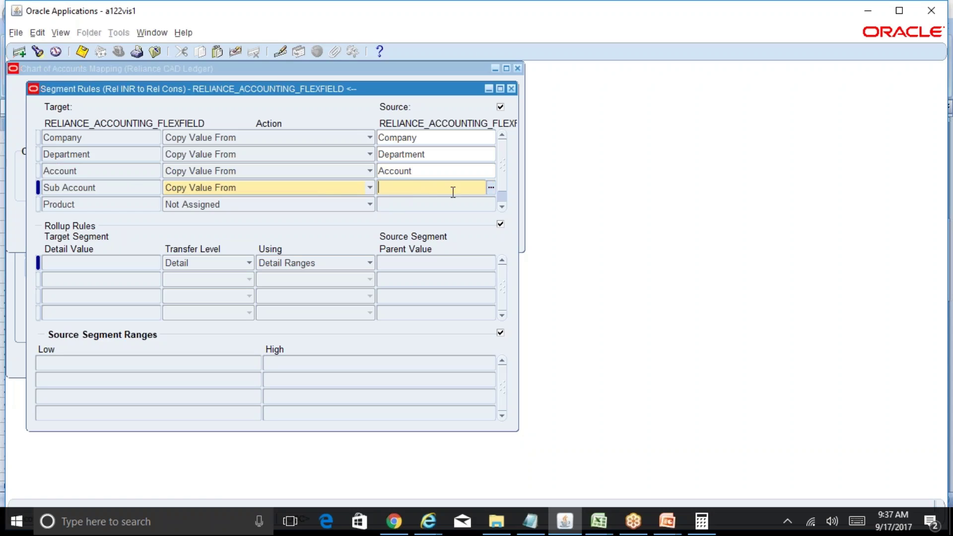
left_click(291, 192)
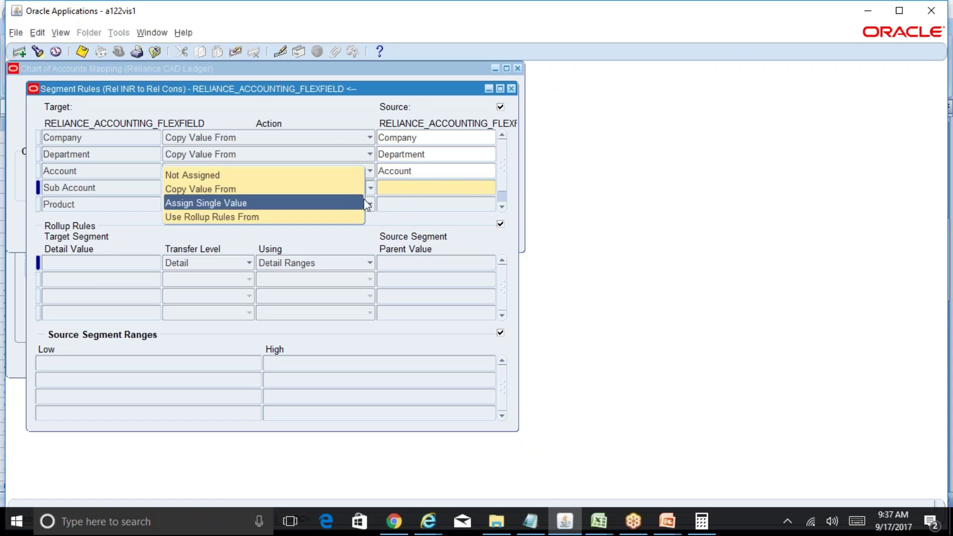
left_click(417, 187)
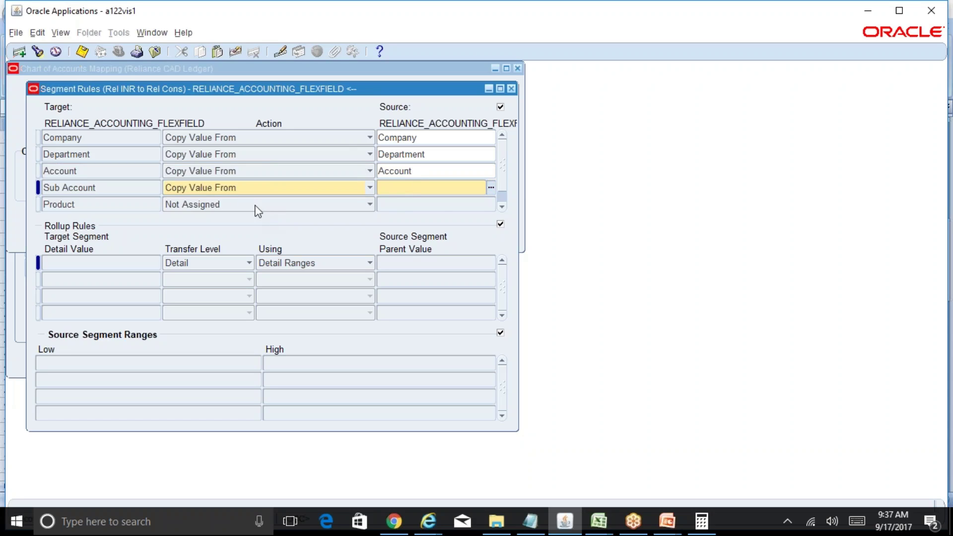
left_click(325, 188)
left_click(326, 191)
left_click(397, 189)
left_click(485, 187)
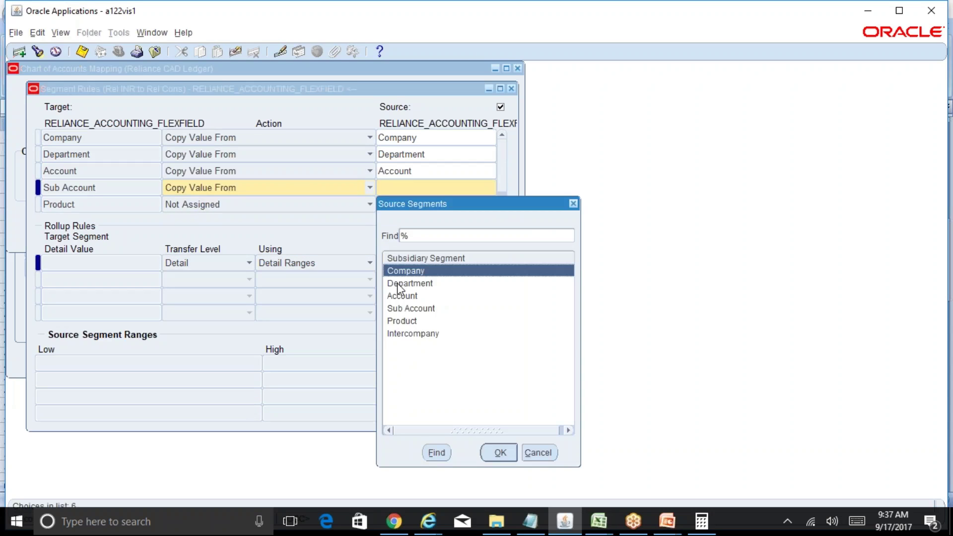
left_click(422, 311)
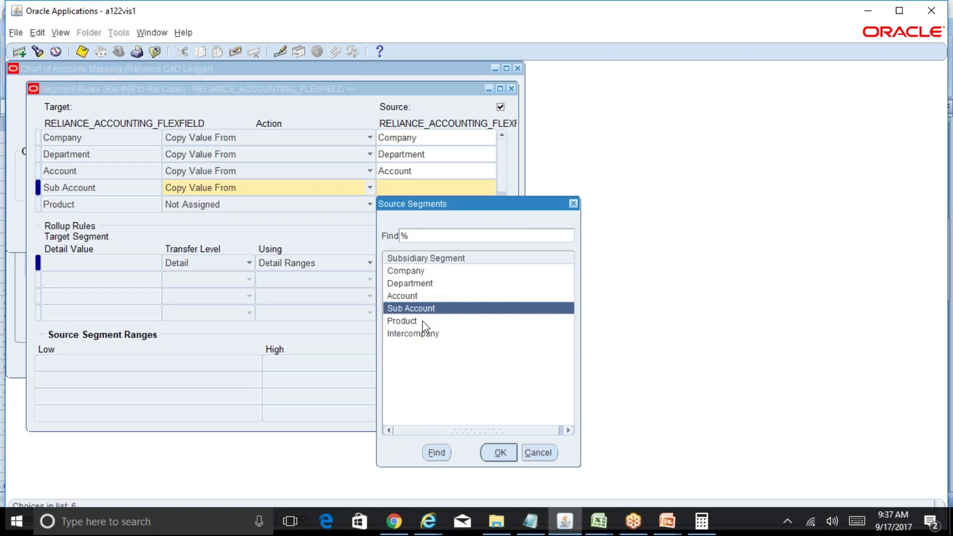
left_click(494, 451)
Step: Have Product and Intercompany copy from their same-named source segments, then save
left_click(502, 207)
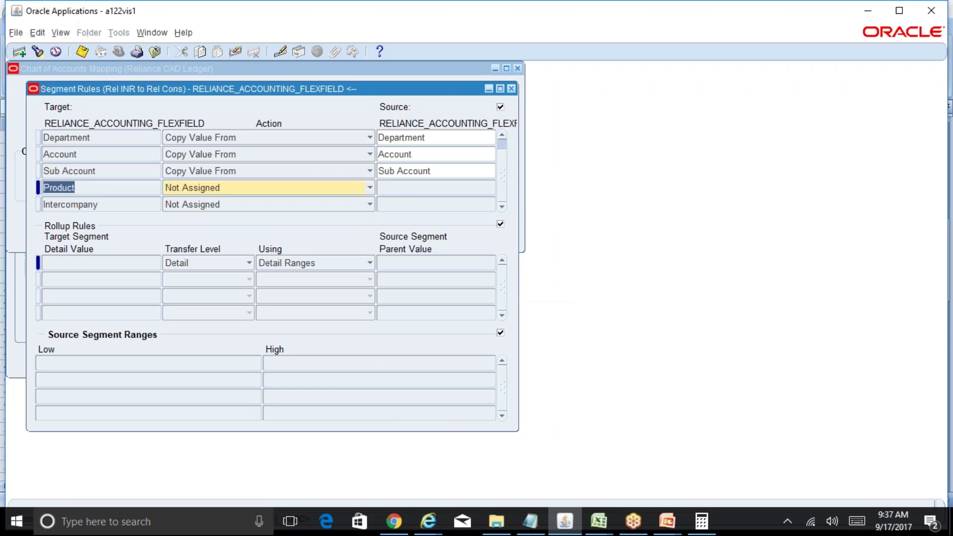
left_click(218, 188)
left_click(213, 202)
left_click(389, 194)
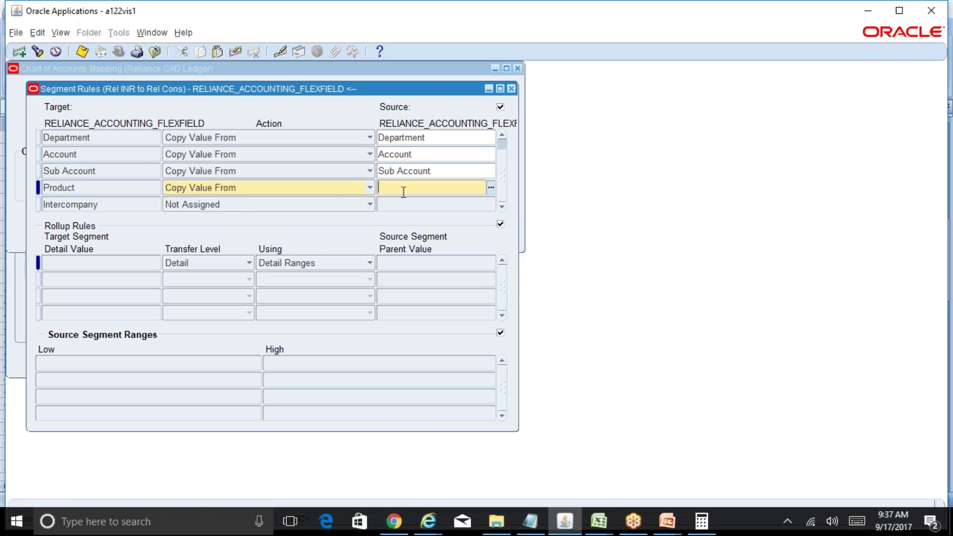
type("Prod")
key("Tab")
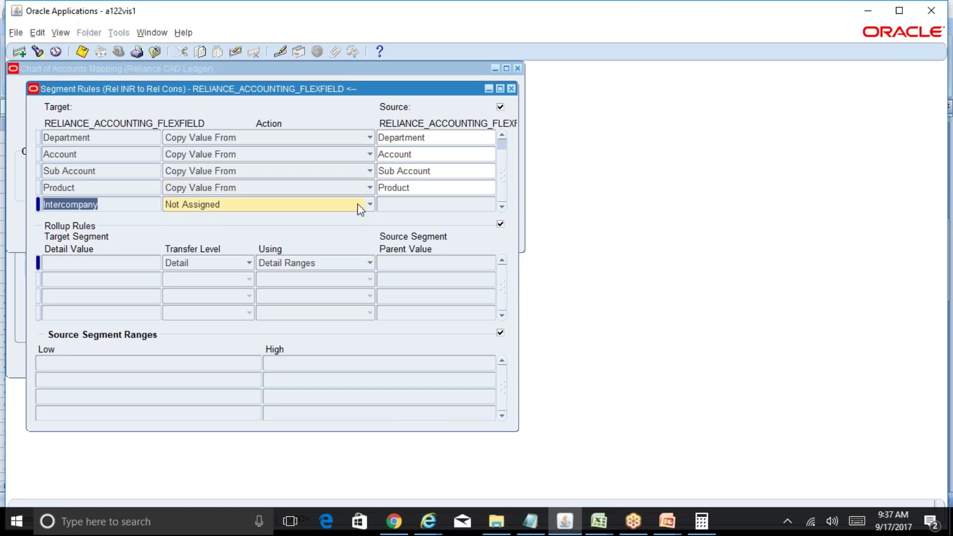
left_click(357, 203)
left_click(351, 219)
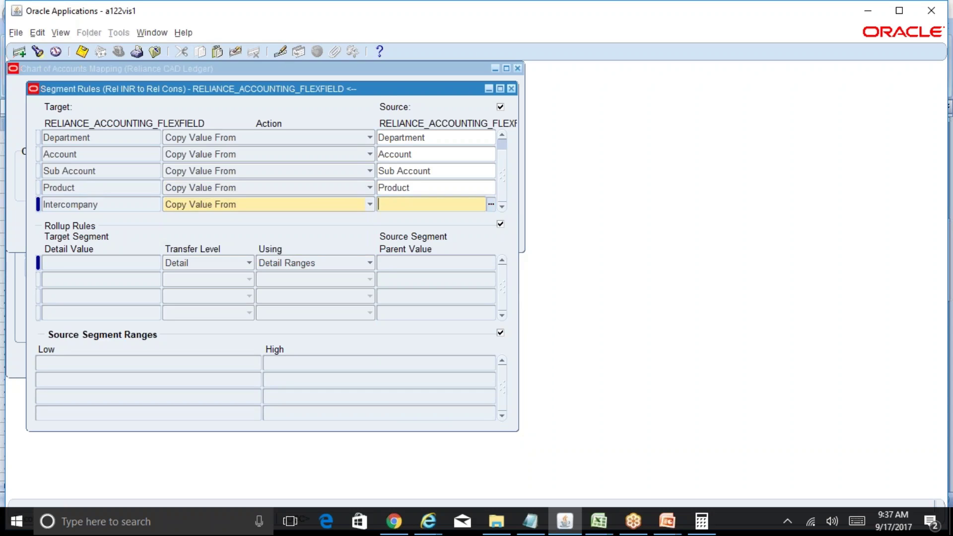
type("Inter")
key("Tab")
key("ctrl+s")
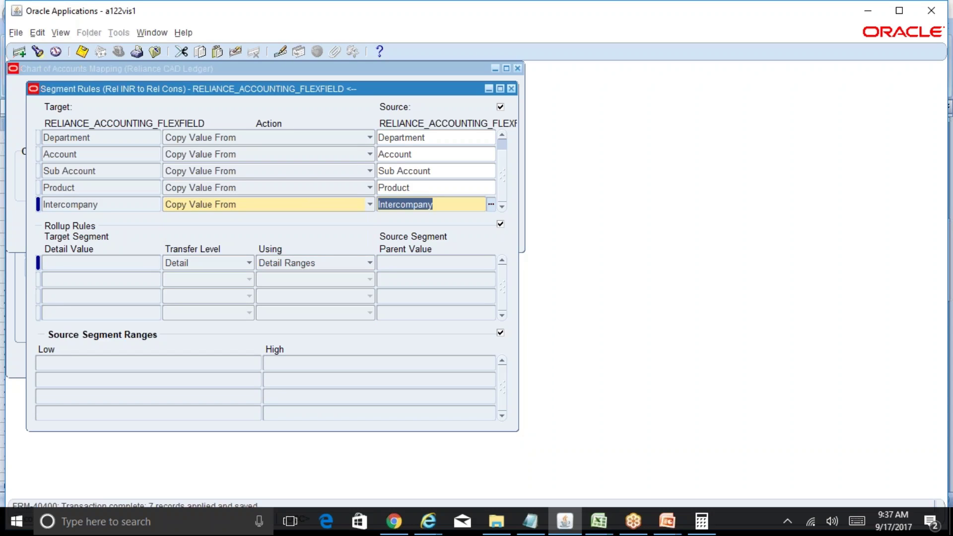
Step: With the window maximized, keep Account as Copy Value From the Account source
left_click(898, 10)
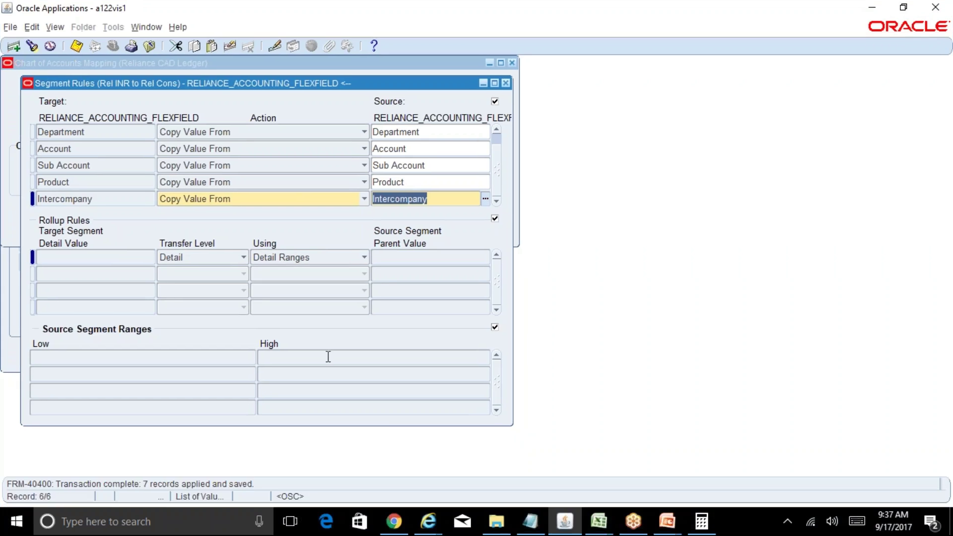
left_click(424, 185)
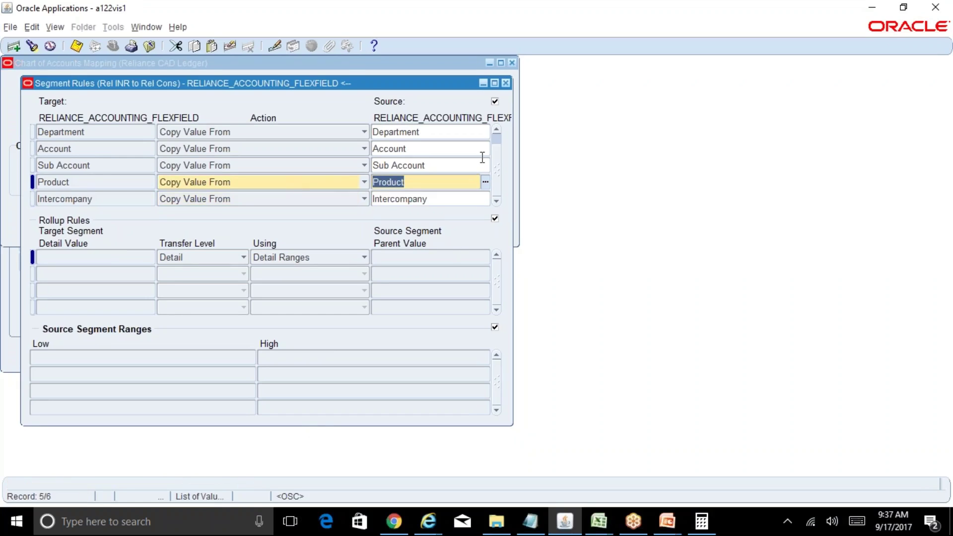
scroll(498, 143, "up", 1)
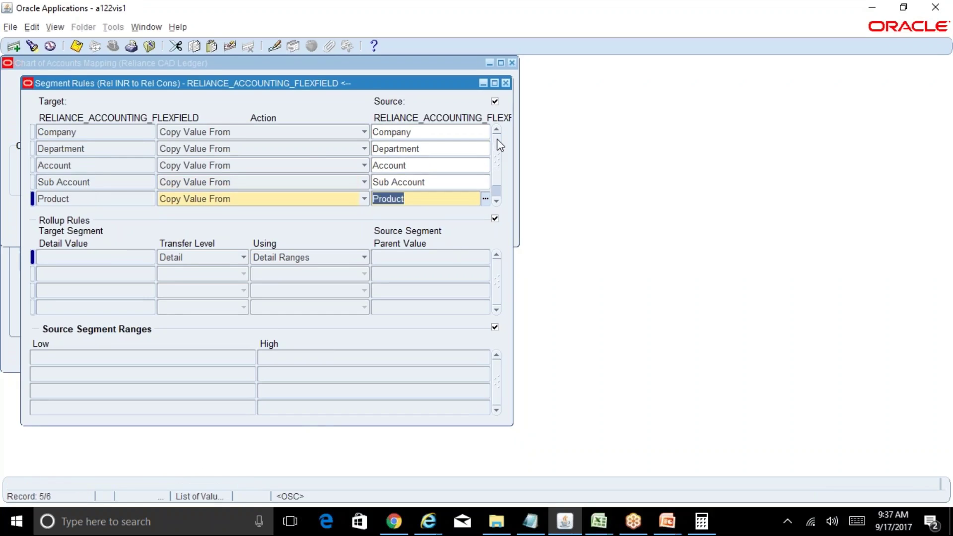
left_click(98, 166)
left_click(231, 166)
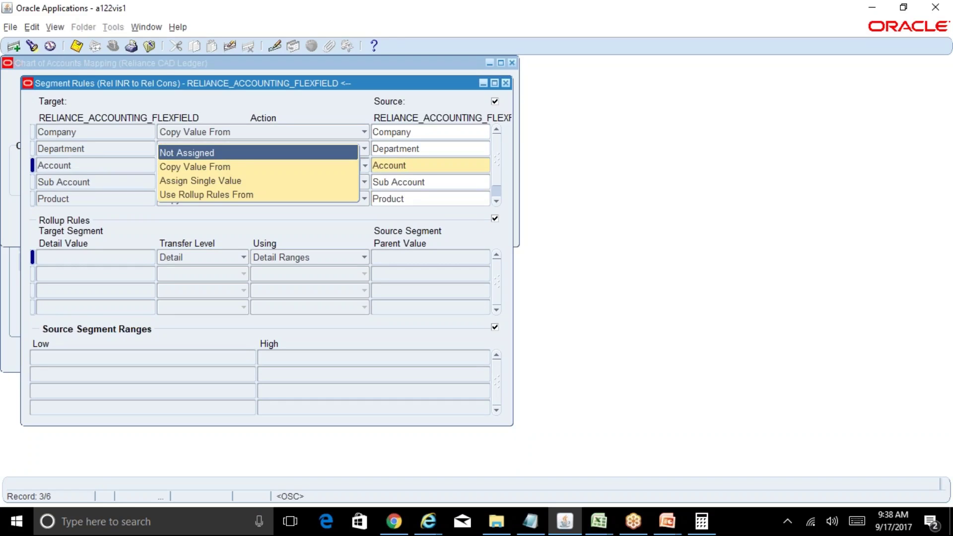
left_click(209, 166)
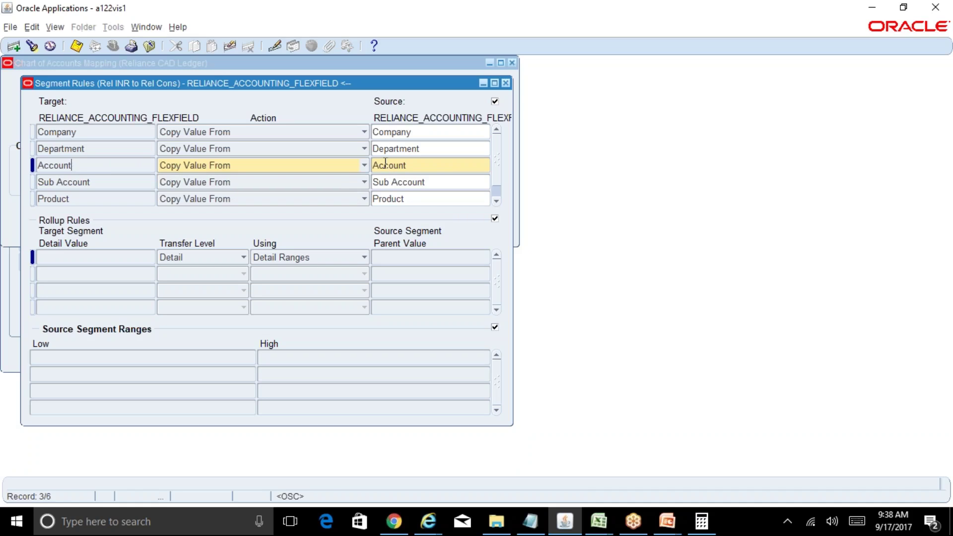
left_click(364, 165)
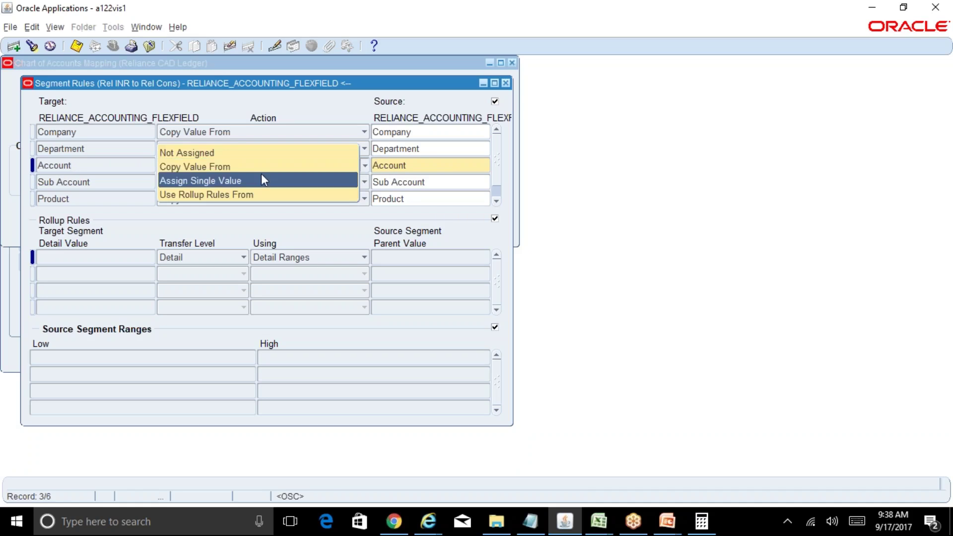
left_click(334, 186)
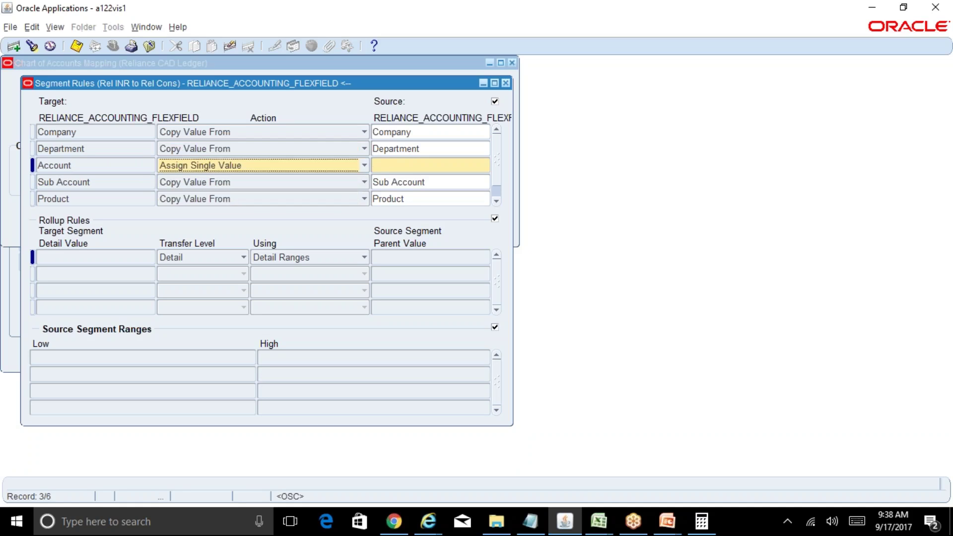
left_click(364, 166)
left_click(323, 151)
left_click(401, 168)
type("ac")
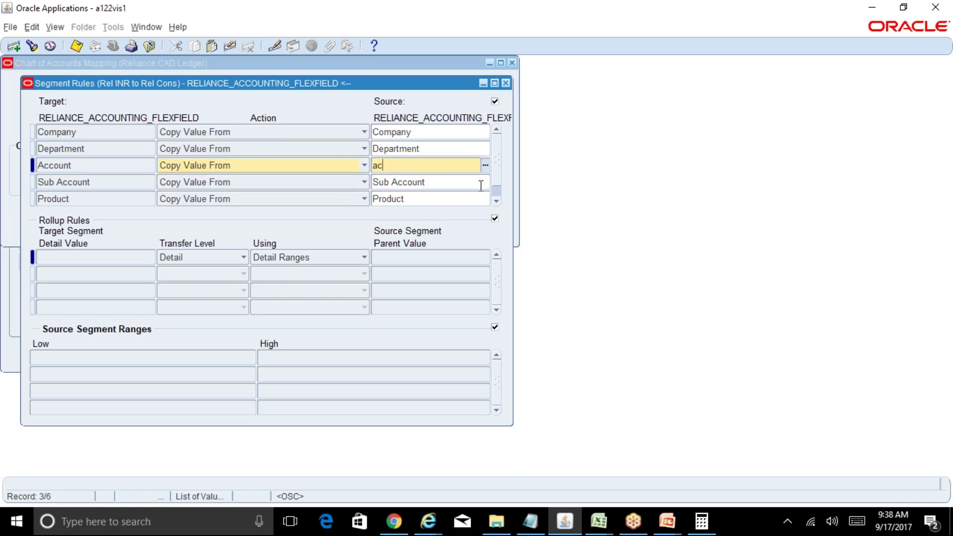
type("count")
key("Tab")
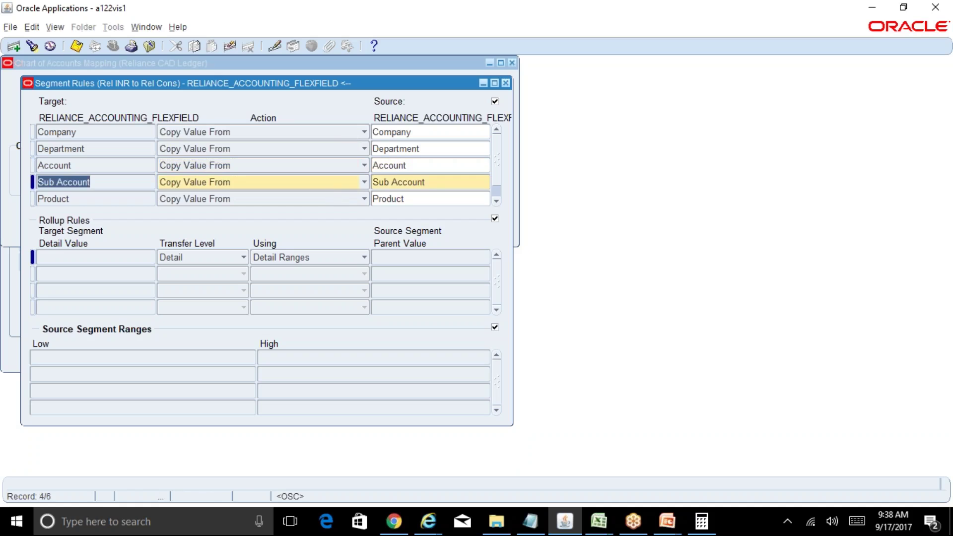
Step: Set Sub Account to Assign Single Value 0000 (No Sub Account)
left_click(448, 182)
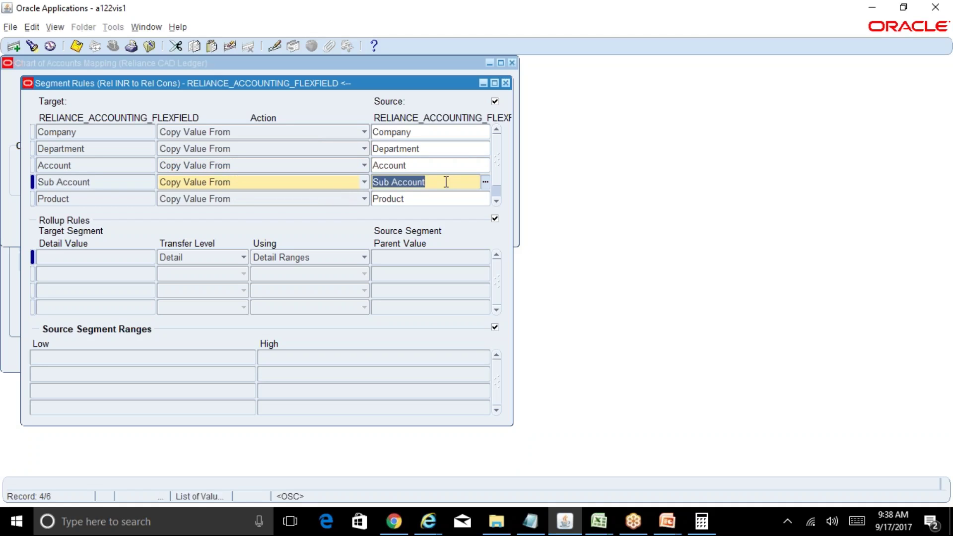
left_click(364, 187)
left_click(317, 196)
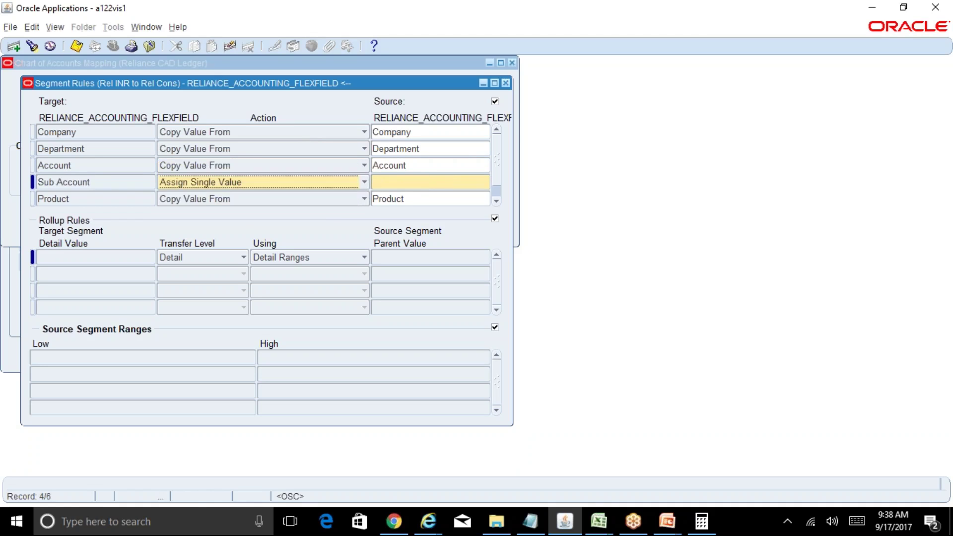
key("ctrl+l")
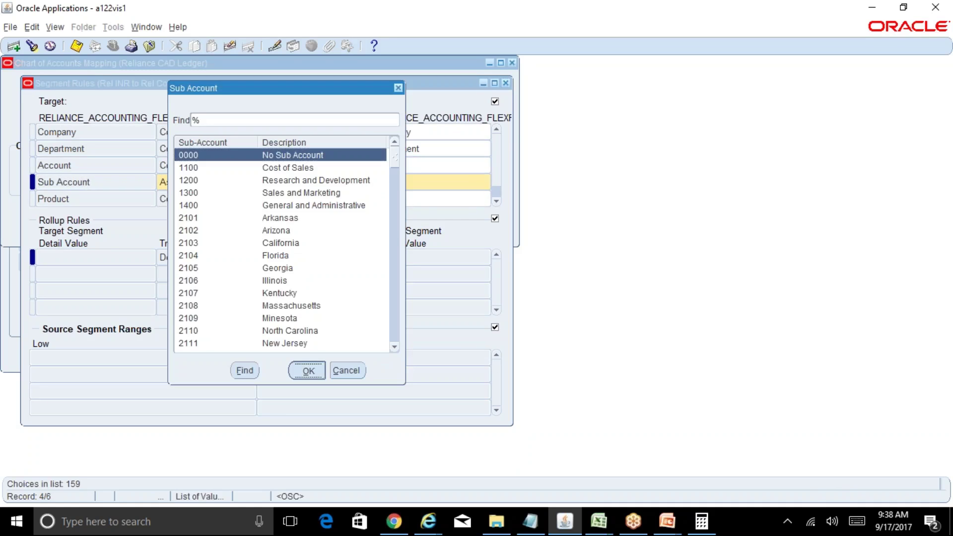
key("Return")
left_click(443, 179)
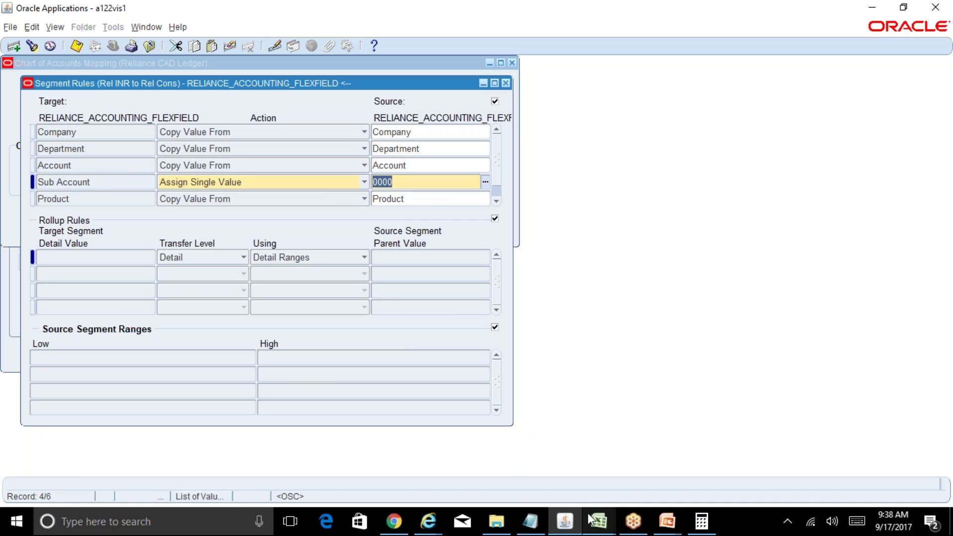
left_click(598, 521)
Step: Copy the 6 COA note from F169 over 3 COA in G169
left_click(567, 484)
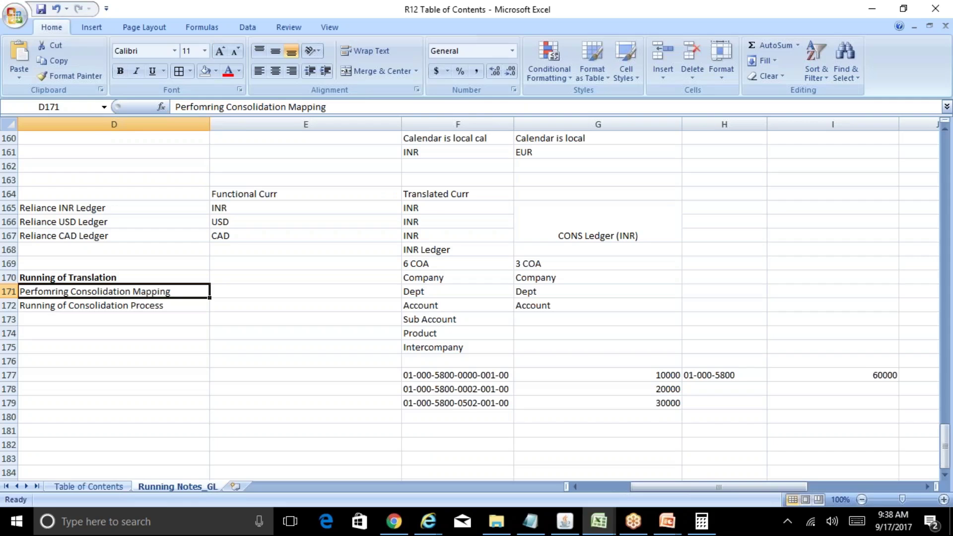
left_click(475, 379)
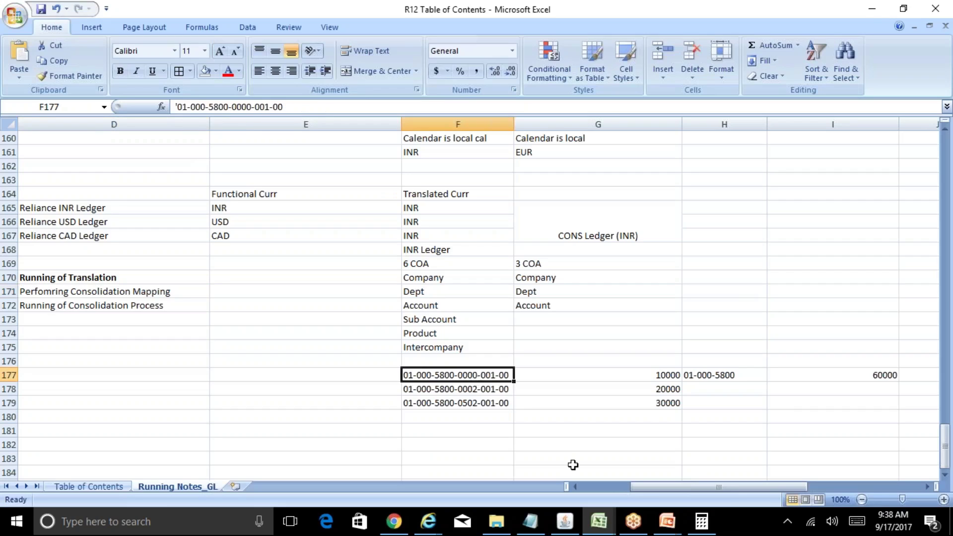
key("Up")
key("Up")
key("Up")
key("Up")
key("Up")
key("Up")
key("Up")
key("Up")
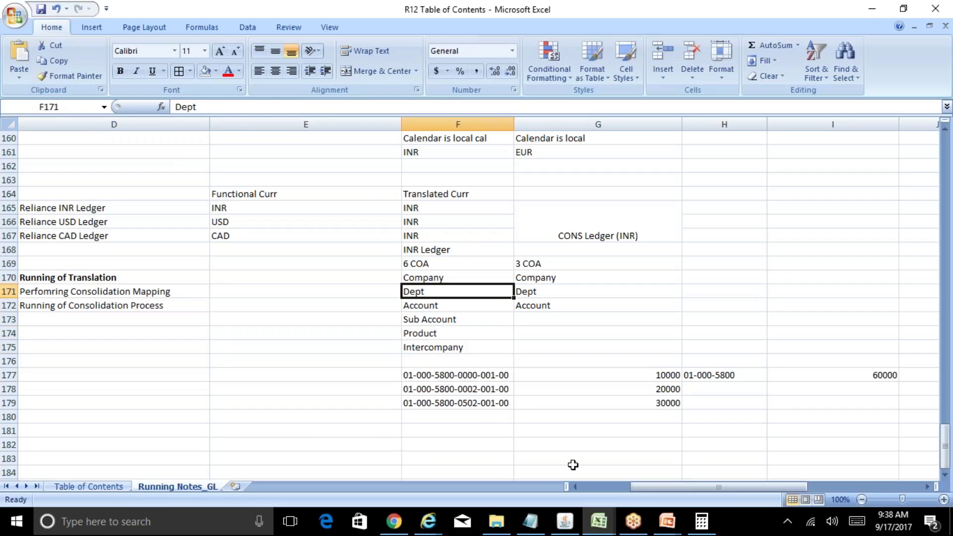
key("ctrl+c")
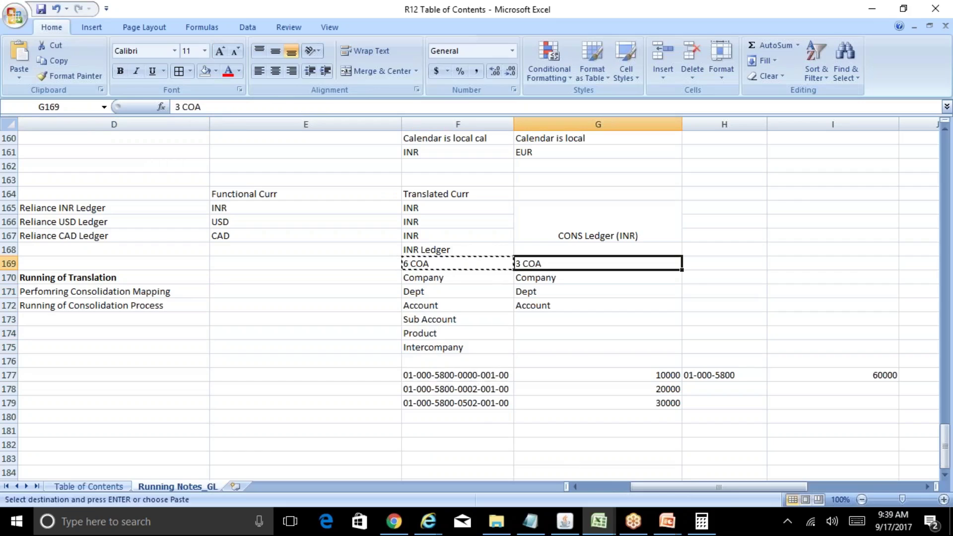
key("Right")
key("Return")
Step: Copy the six segment names from F170:F175 into G170:G175
key("Down")
key("Left")
key("shift+Down")
key("shift+Down")
key("shift+Down")
key("shift+Down")
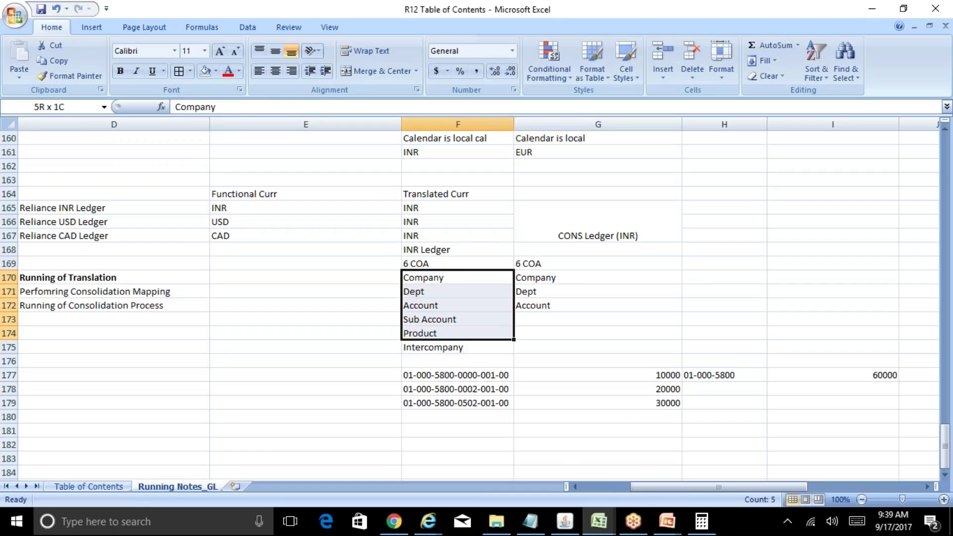
key("shift+Down")
key("ctrl+c")
key("Right")
key("ctrl+v")
key("Escape")
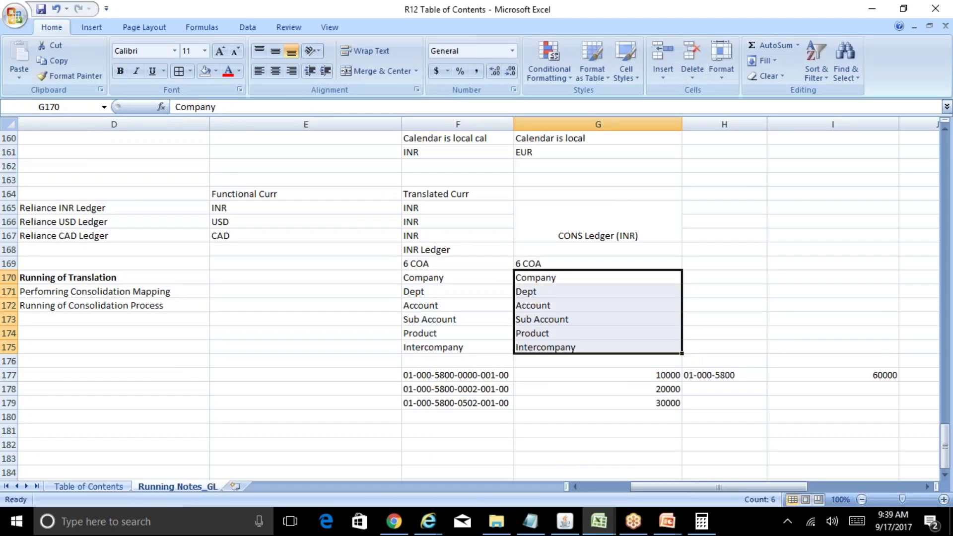
key("Down")
key("Down")
key("Down")
key("Down")
key("Down")
key("Down")
key("Down")
key("Left")
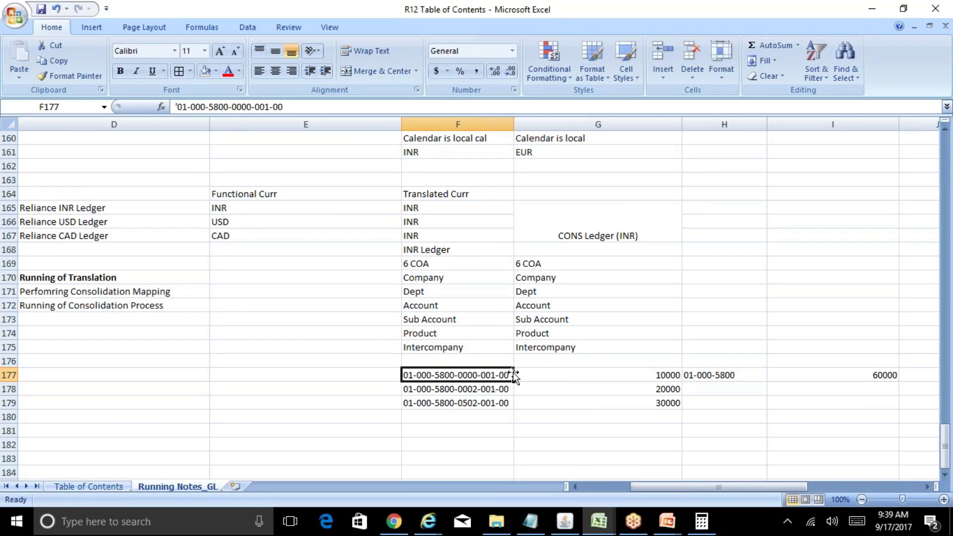
left_click(565, 521)
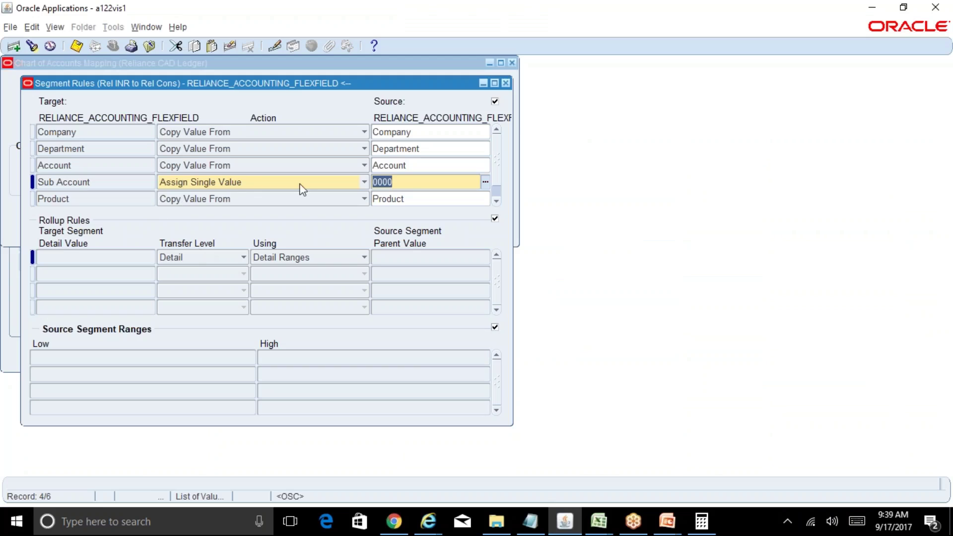
left_click(599, 521)
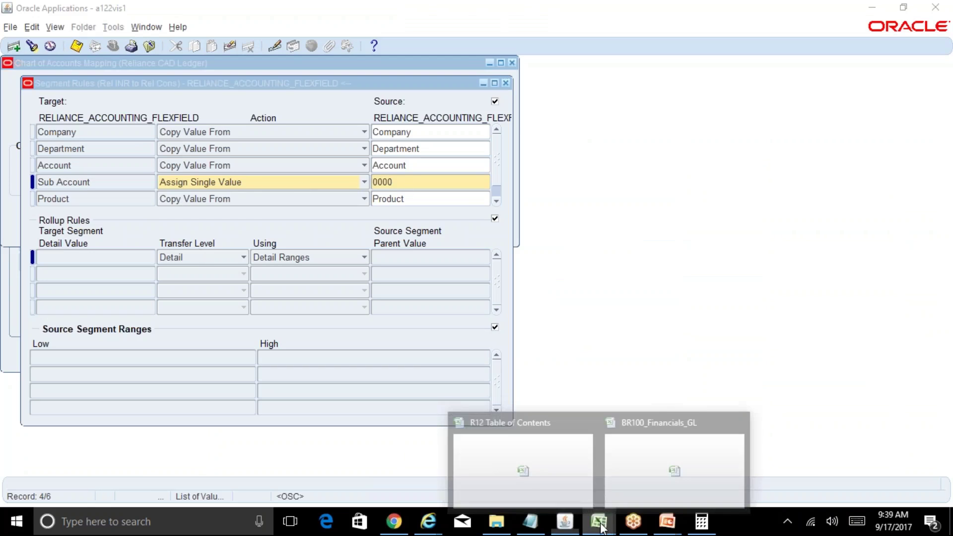
left_click(578, 488)
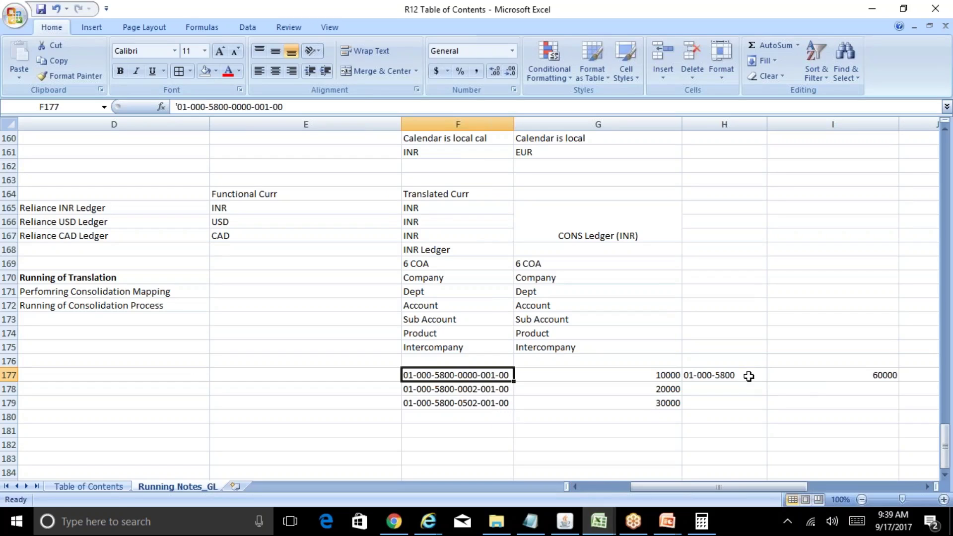
left_click(731, 373)
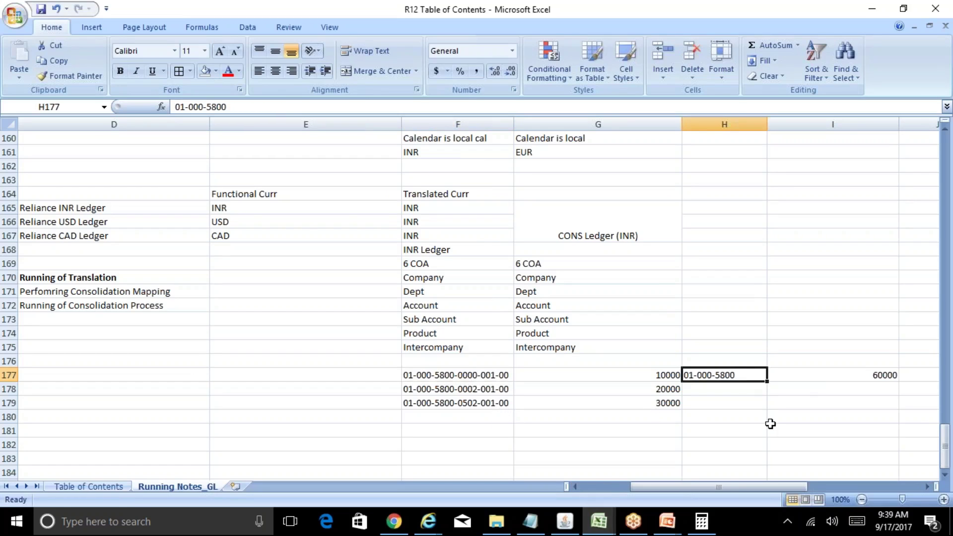
key("F2")
type("-0000")
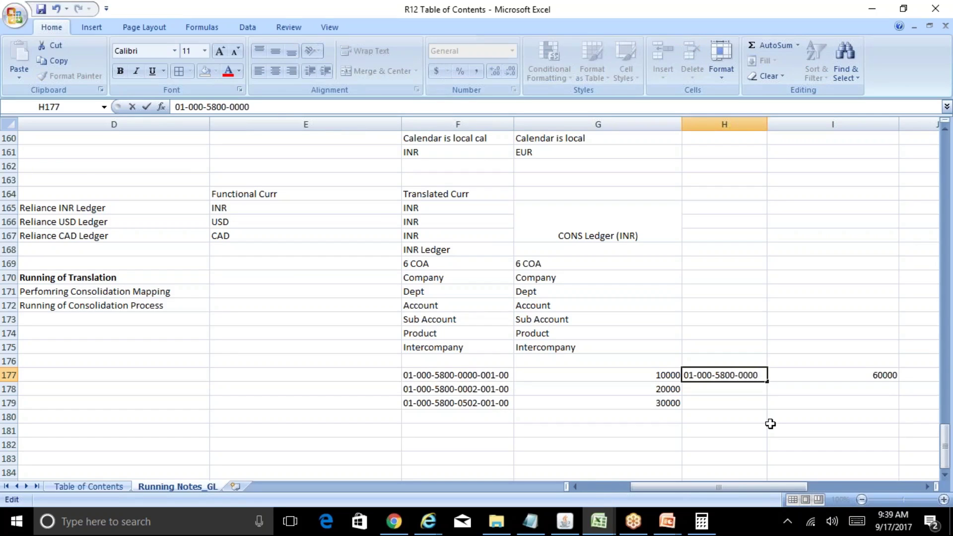
type("-")
key("Return")
key("Up")
key("Left")
key("Left")
key("Down")
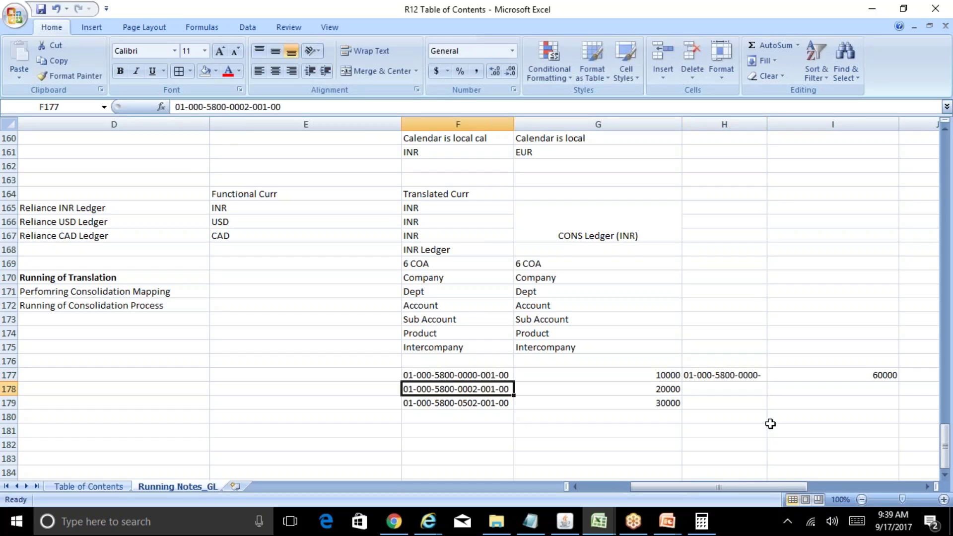
key("Down")
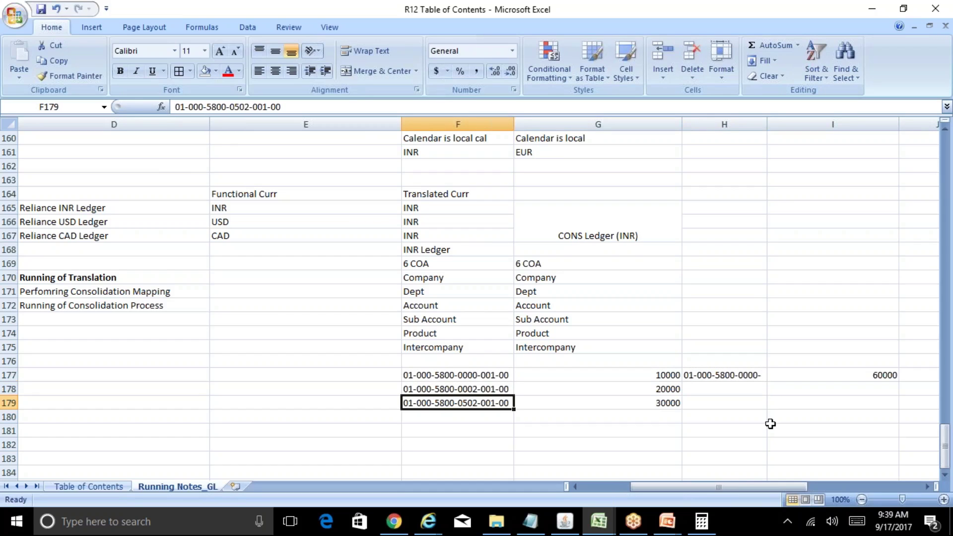
key("Up")
key("Up")
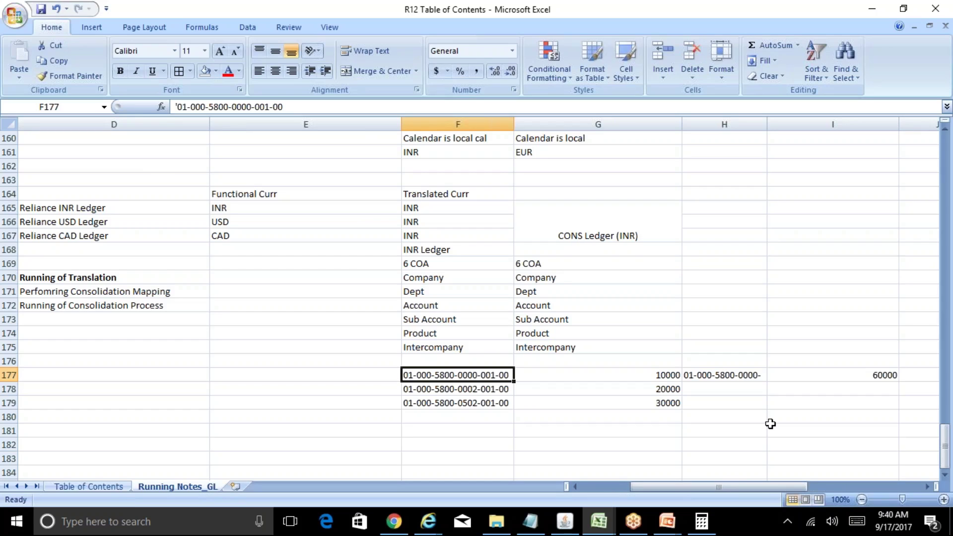
Step: Check the account codes in F177:F179 of the Excel notes, then go back to Oracle's segment rules
key("Down")
key("Up")
key("Down")
key("Down")
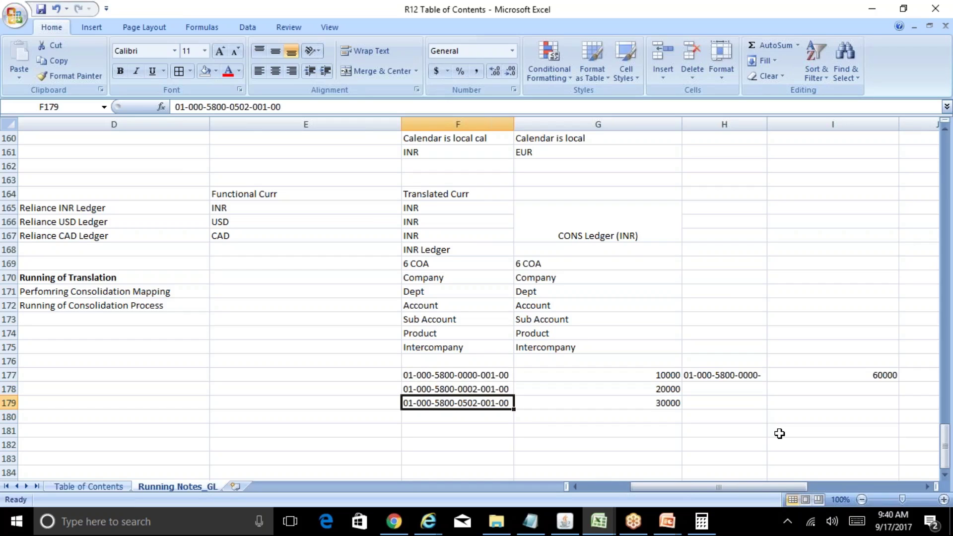
left_click(565, 521)
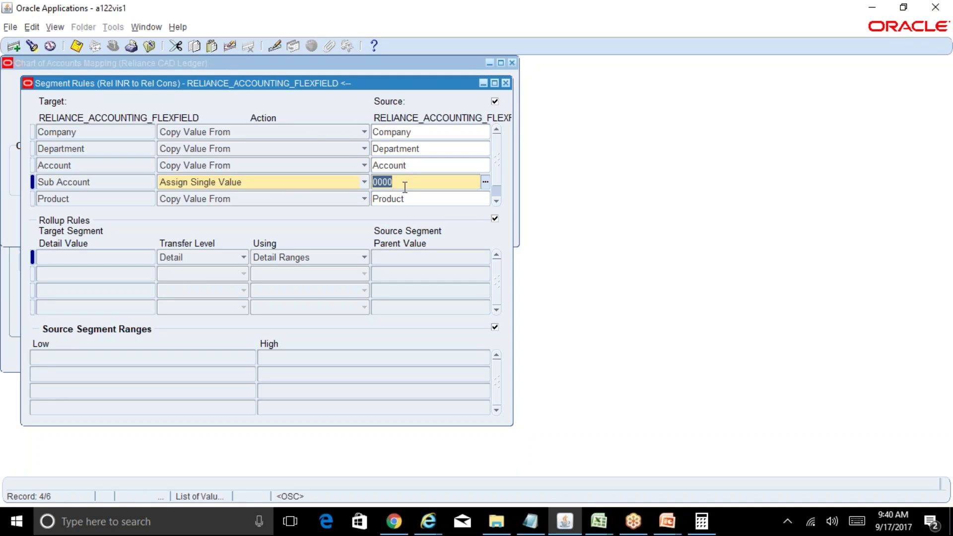
Step: Try entering 'sub account' as the source, dismissing the truncation warning and value list
type("sub accoun")
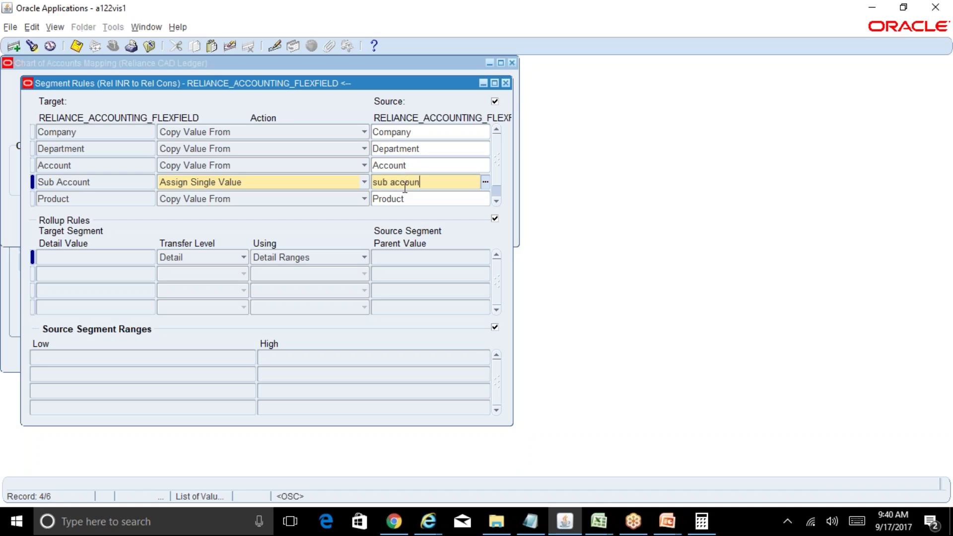
type("t")
key("Tab")
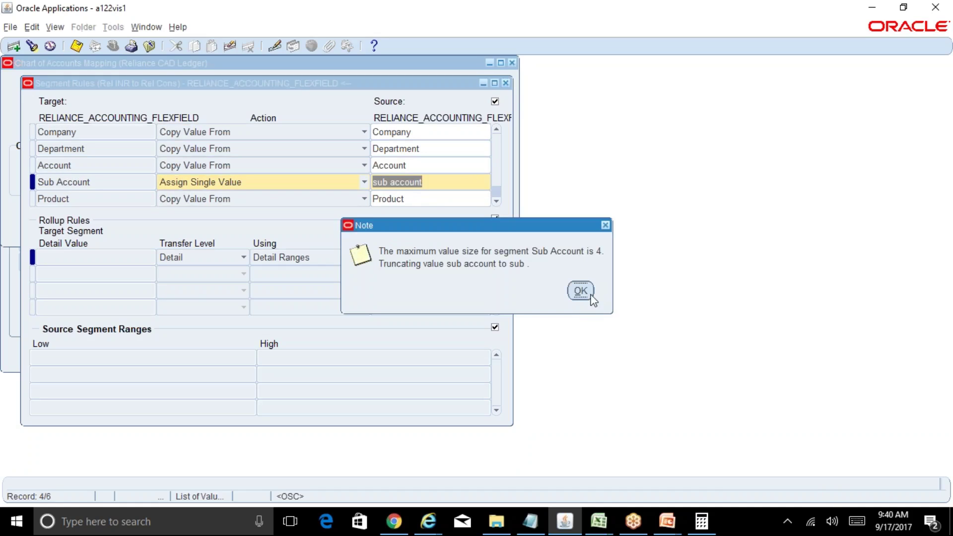
left_click(590, 295)
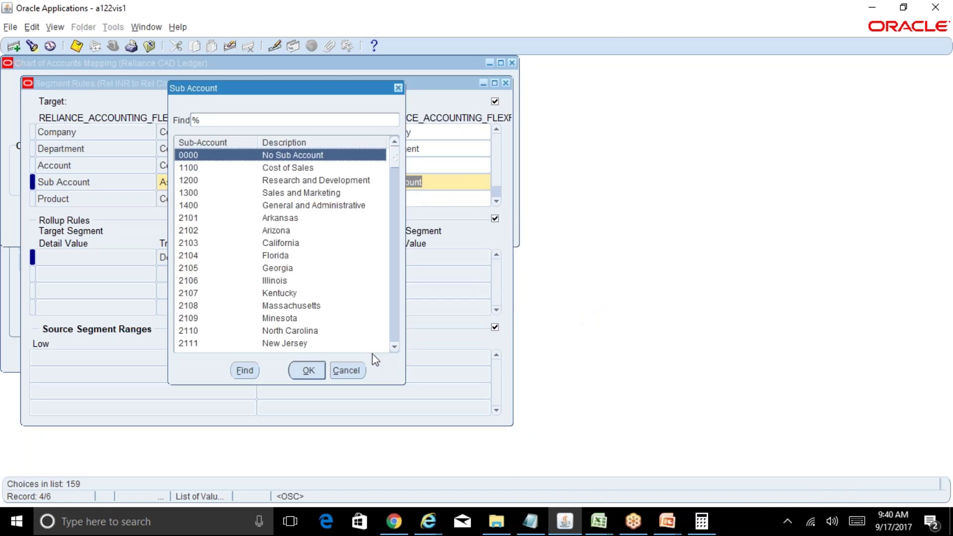
left_click(356, 370)
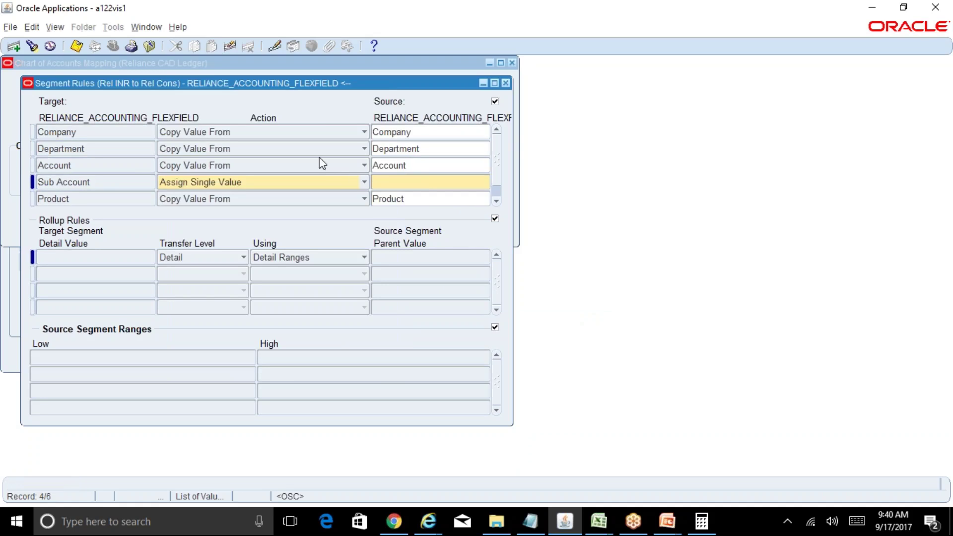
Step: Set Sub Account to Copy Value From source Sub Account and save the segment rules
left_click(363, 183)
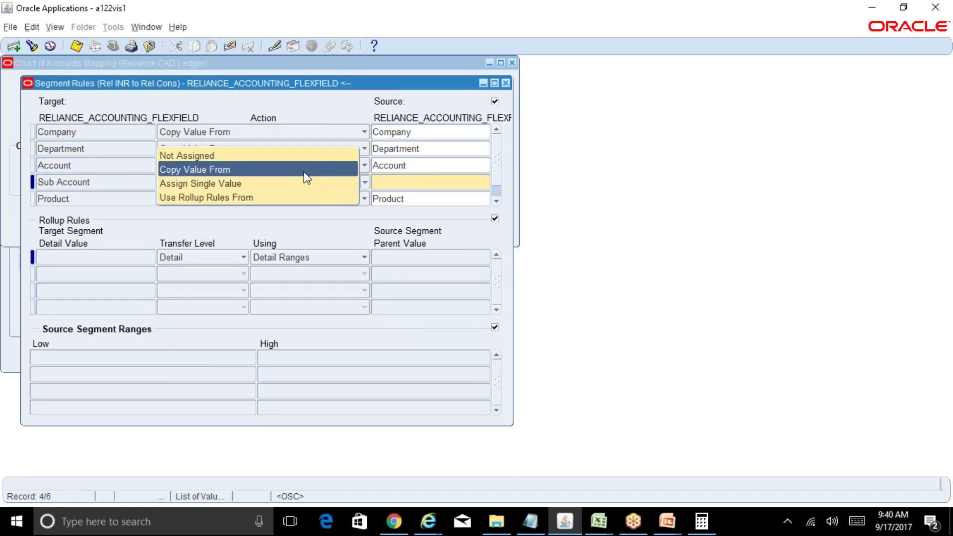
left_click(305, 170)
left_click(387, 182)
type("sub acco")
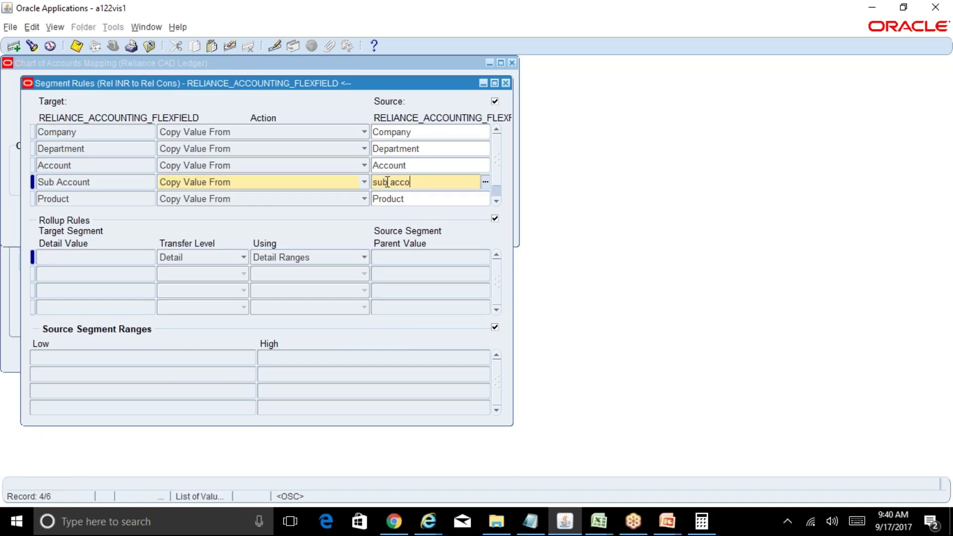
type("unt")
key("Tab")
key("ctrl+s")
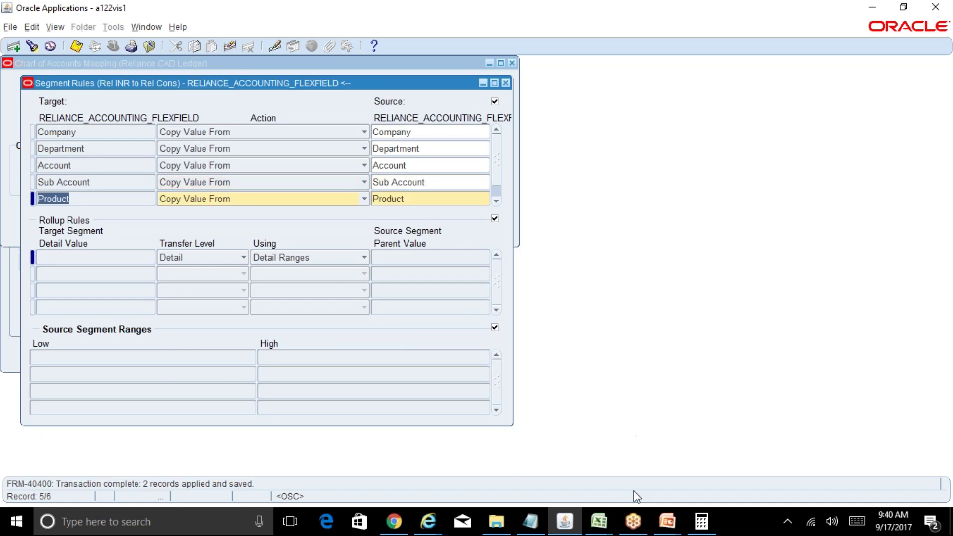
mouse_move(598, 521)
left_click(557, 466)
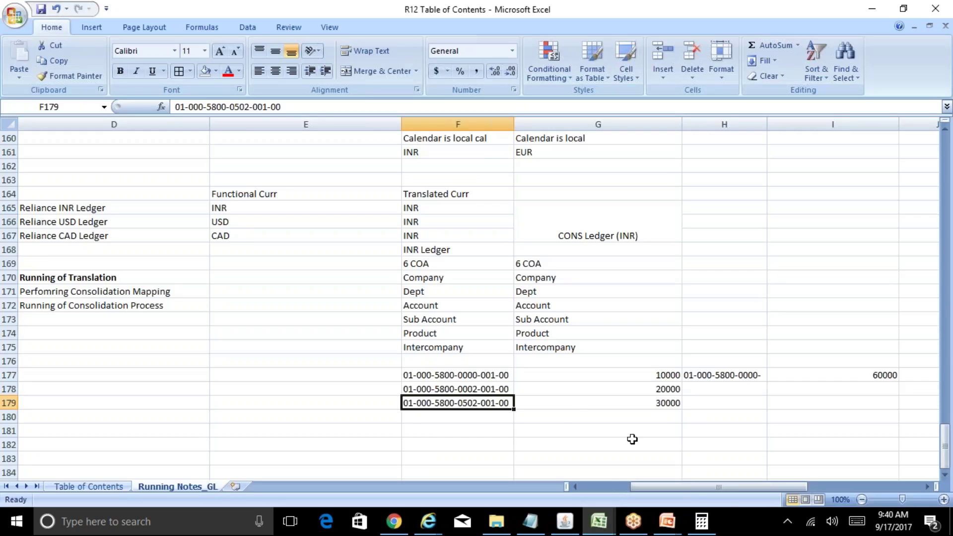
Step: Step through the account codes in F177, F178 and F179
left_click(483, 379)
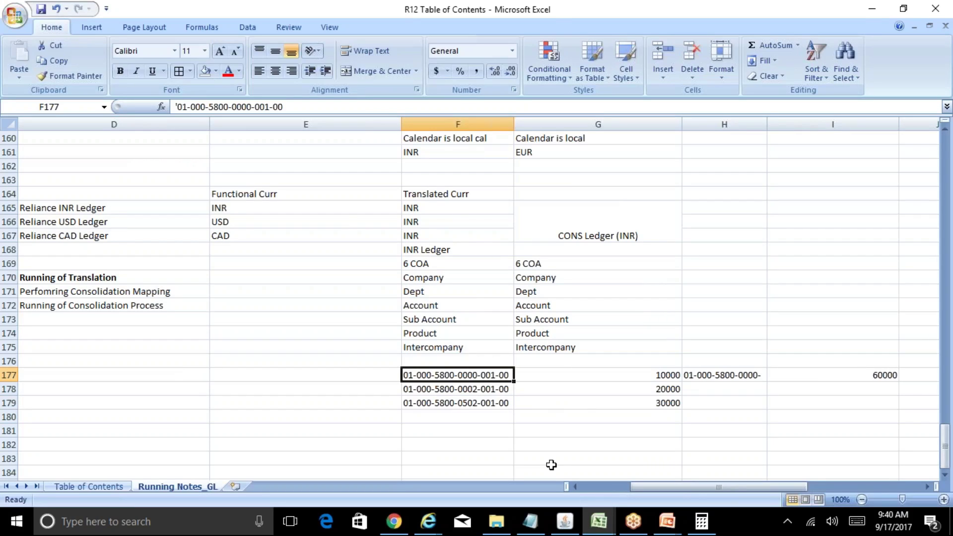
key("Down")
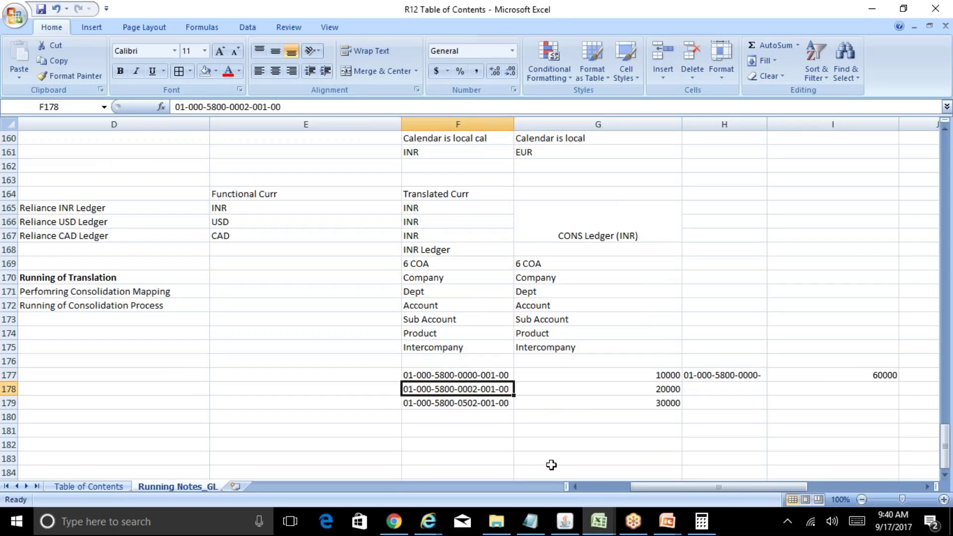
key("Down")
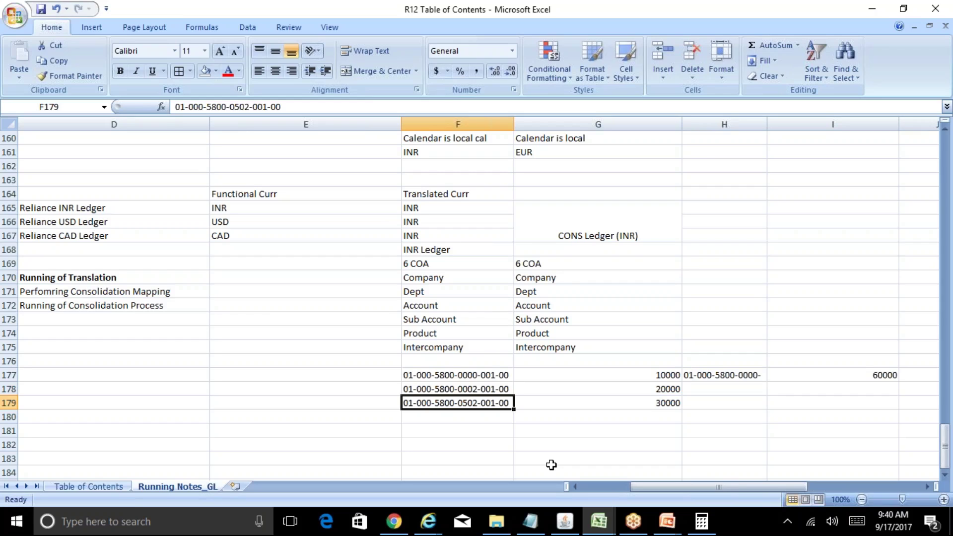
key("Up")
Step: Change the product part of F178 to 002 and F179 to 003
key("F2")
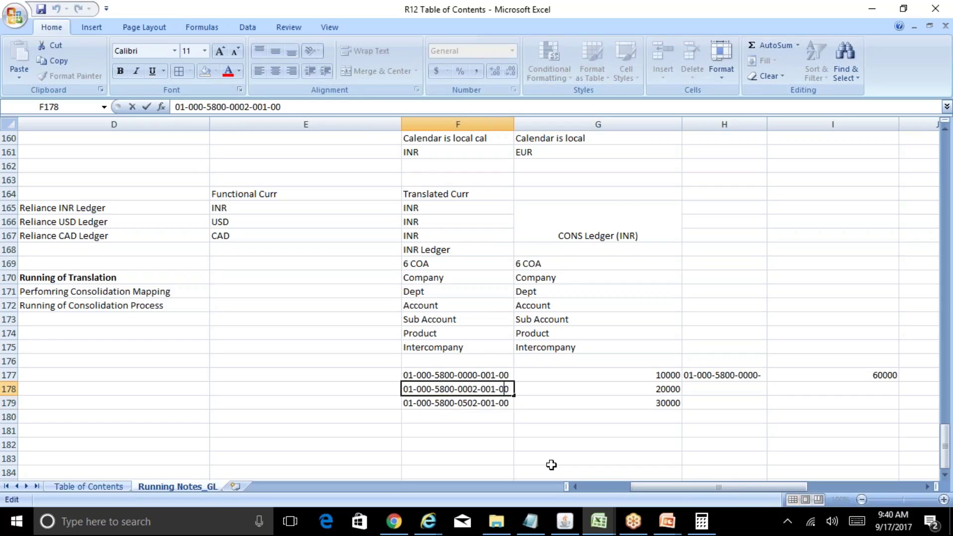
key("Left")
key("Left")
key("Left")
key("Left")
key("shift+Right")
type("2")
key("Return")
key("F2")
key("Left")
key("Left")
key("Left")
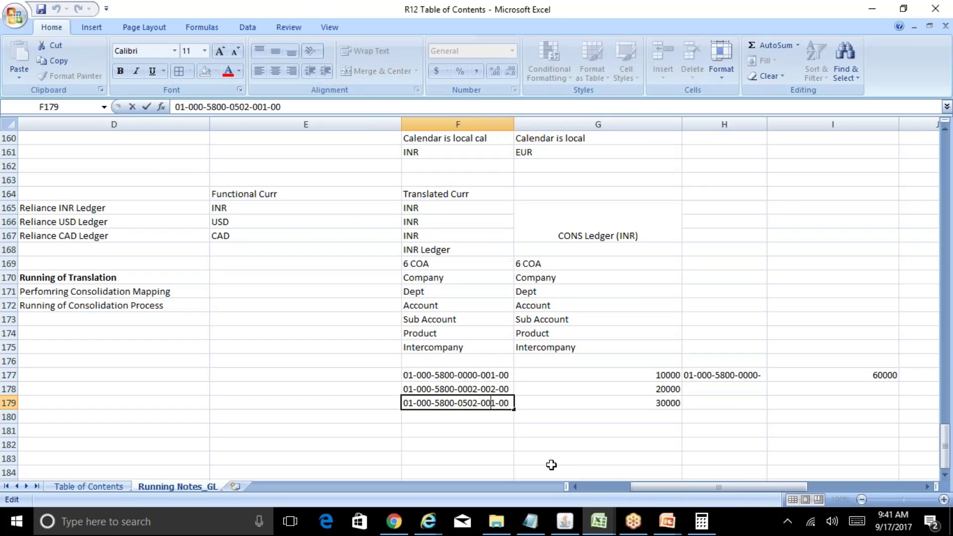
key("shift+Left")
type("3")
key("Return")
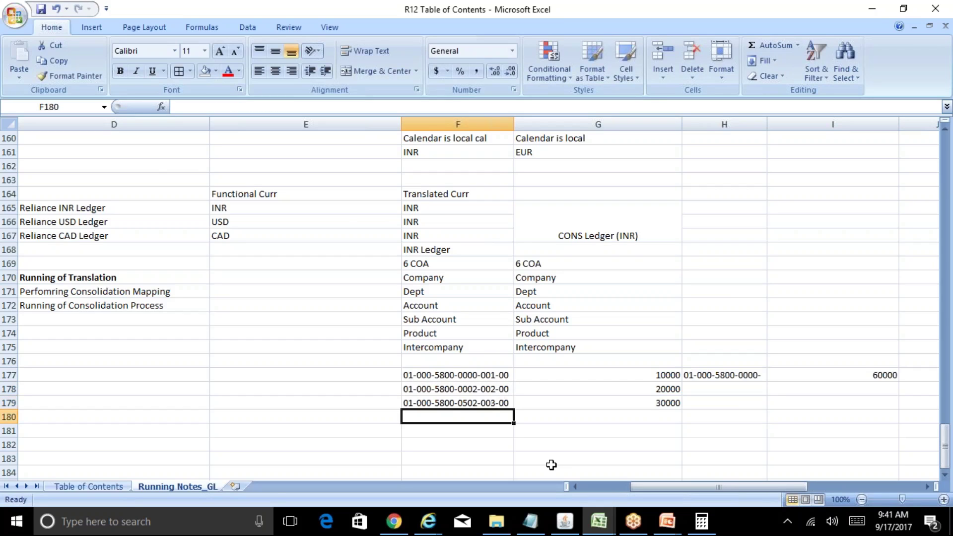
Step: Append 001 to the consolidated account code in H177
key("Up")
key("Up")
key("Up")
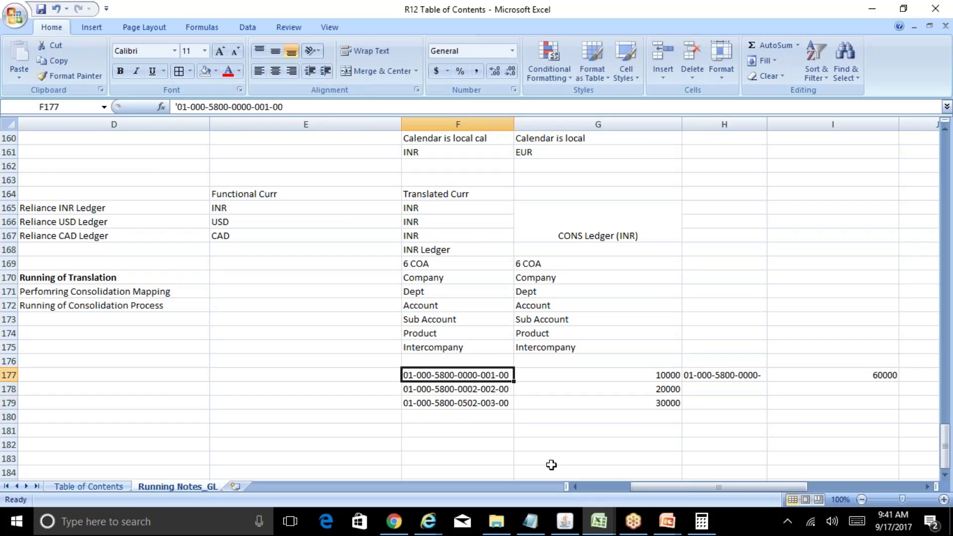
key("Right")
key("Right")
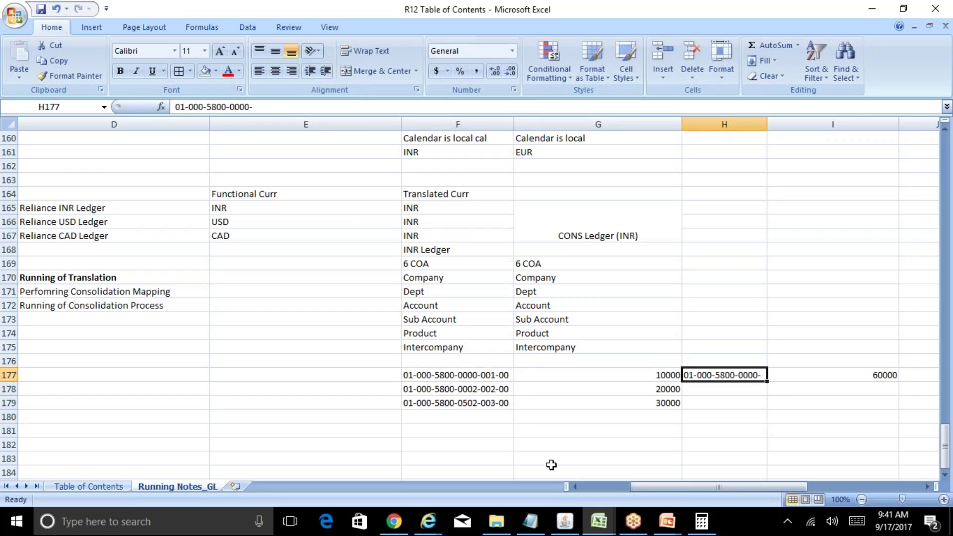
key("F2")
type("001-0")
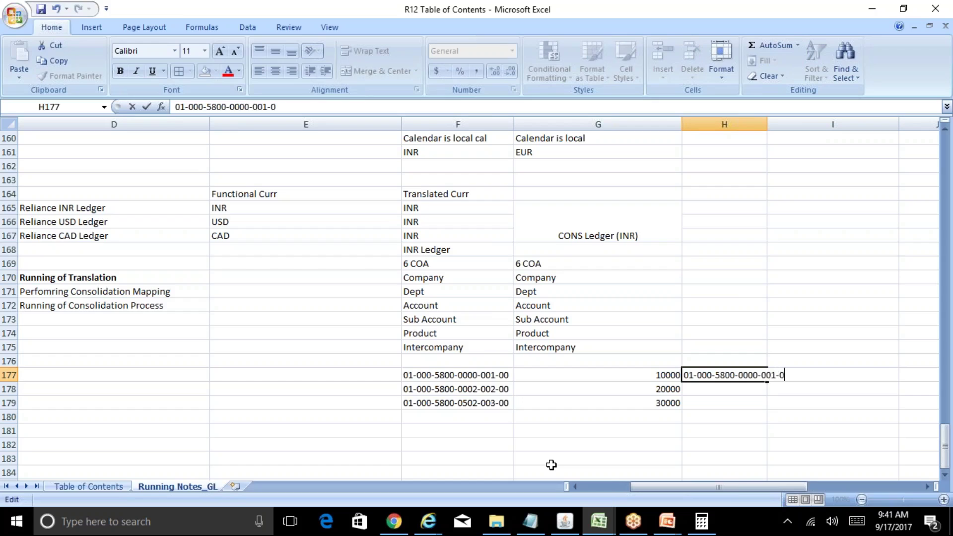
key("Return")
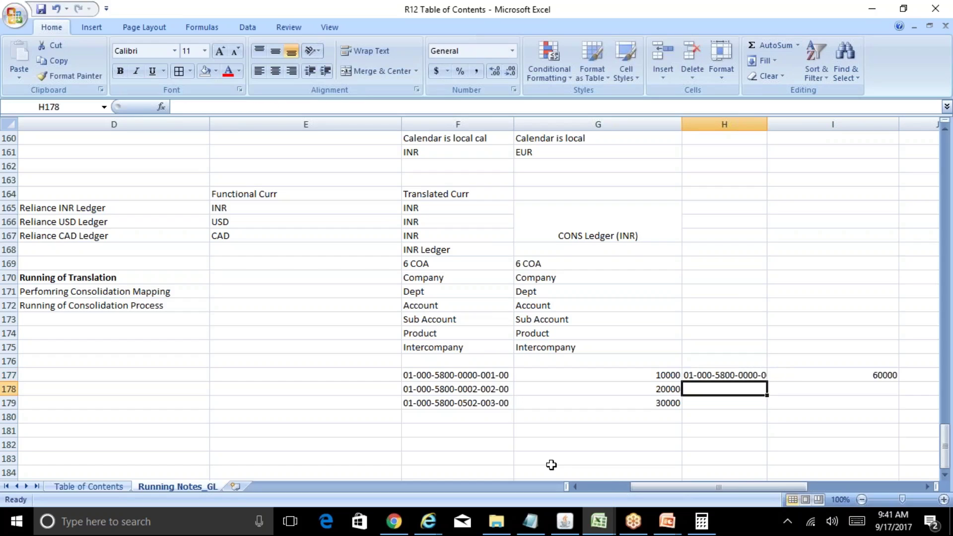
Step: Widen column H and enter 10000 as the amount in I177
left_click_drag(767, 122, 794, 122)
key("Right")
key("Up")
type("1000")
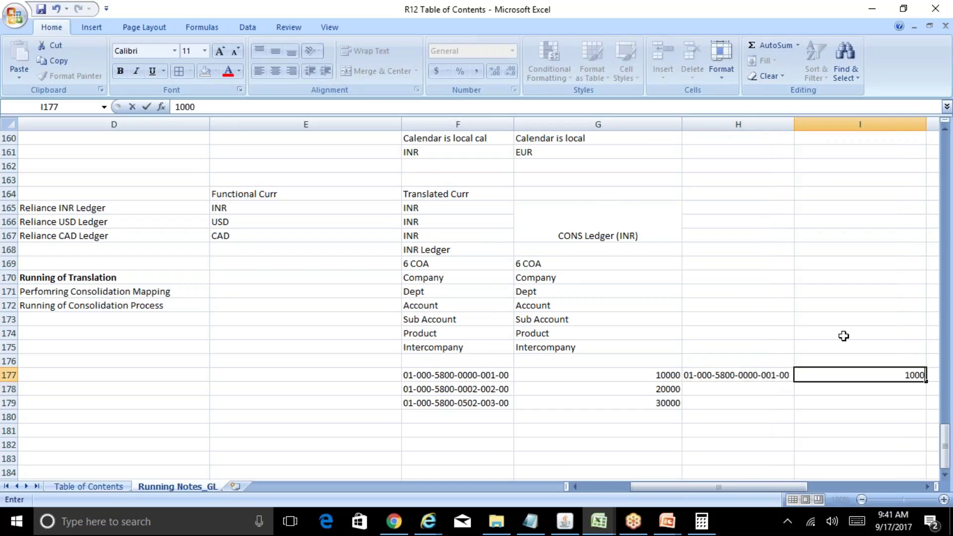
key("Return")
key("Up")
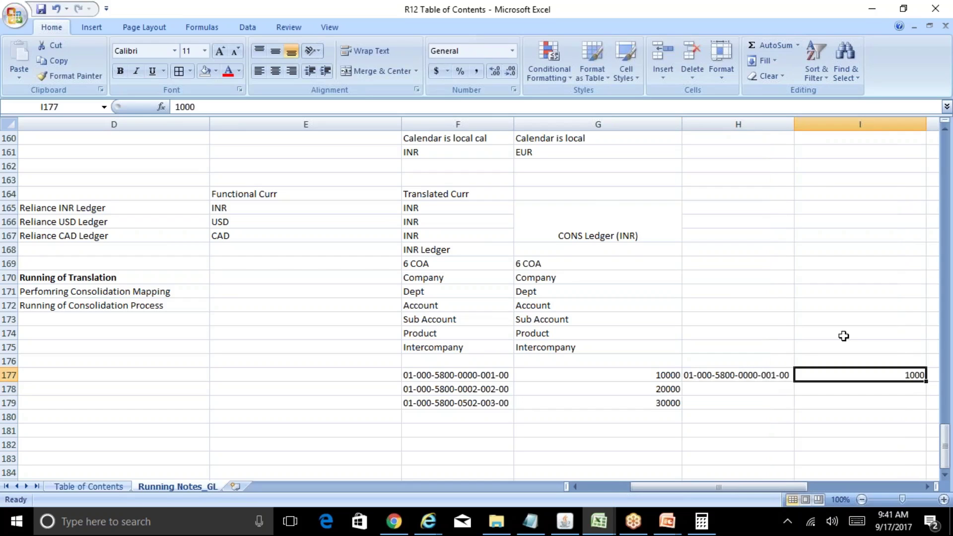
type("10000")
key("Return")
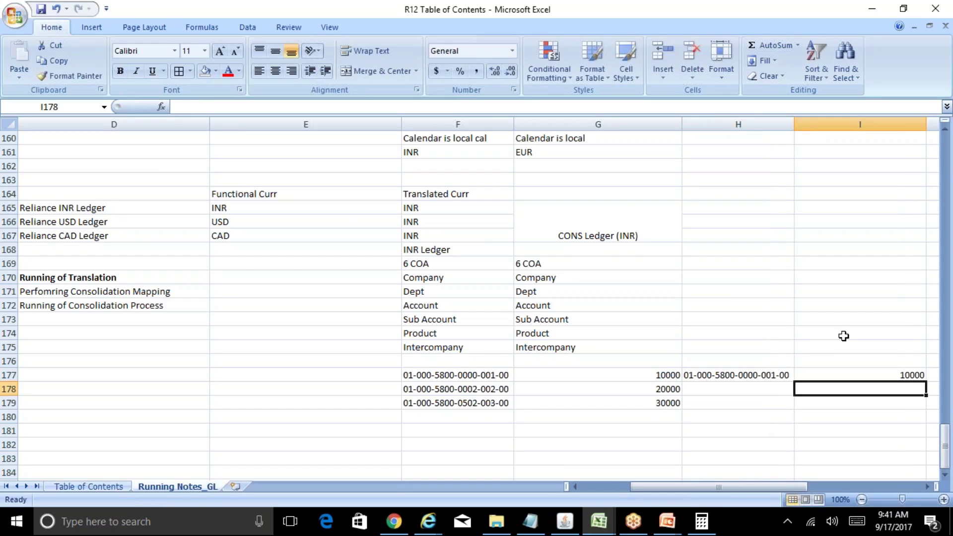
Step: Copy the 20000 and 30000 amounts from G178:G179 into I178:I179
key("Left")
key("Left")
key("shift+Down")
key("ctrl+c")
key("Right")
key("Right")
key("ctrl+v")
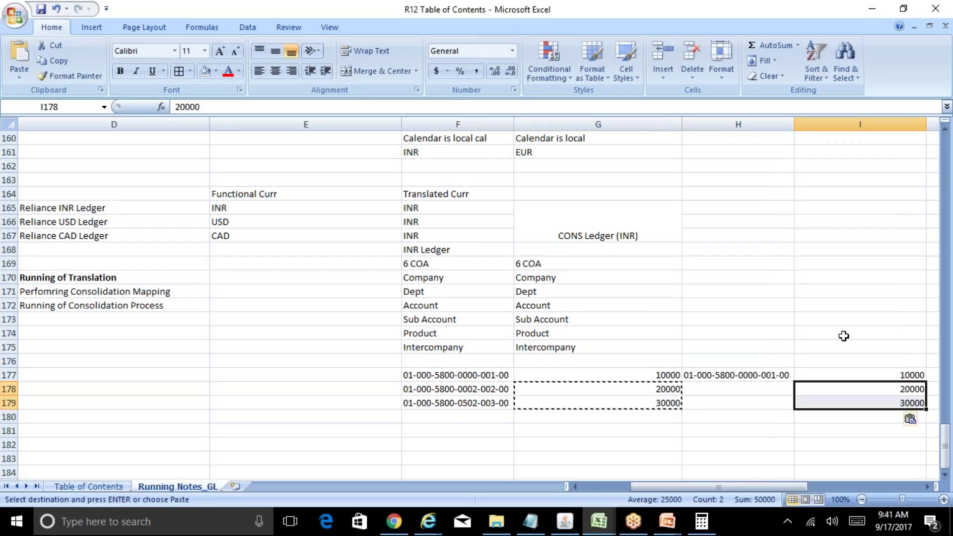
key("Escape")
Step: Copy the H177 code into H178 and change it to end in 002-00
key("Left")
key("Up")
key("ctrl+c")
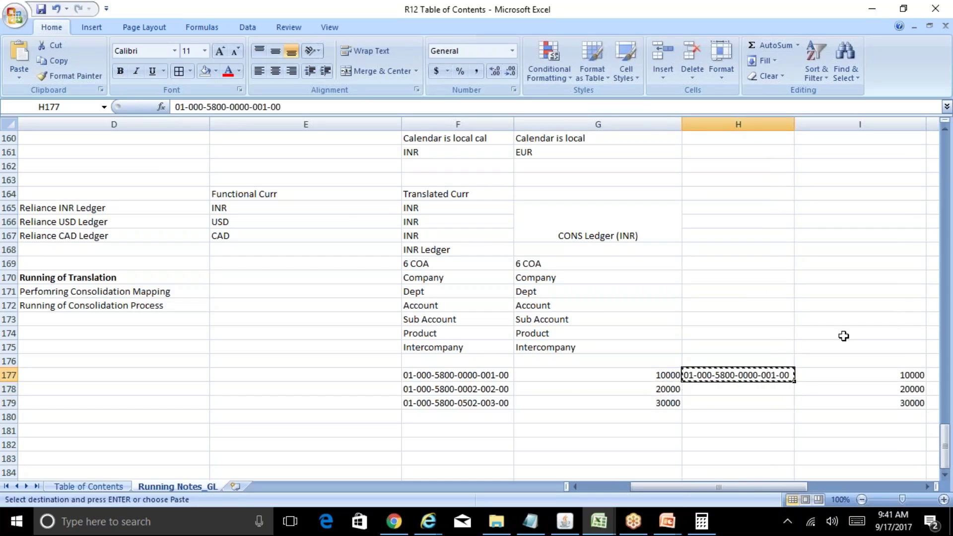
key("Down")
key("ctrl+v")
key("F2")
key("Left")
key("Left")
key("Left")
key("Left")
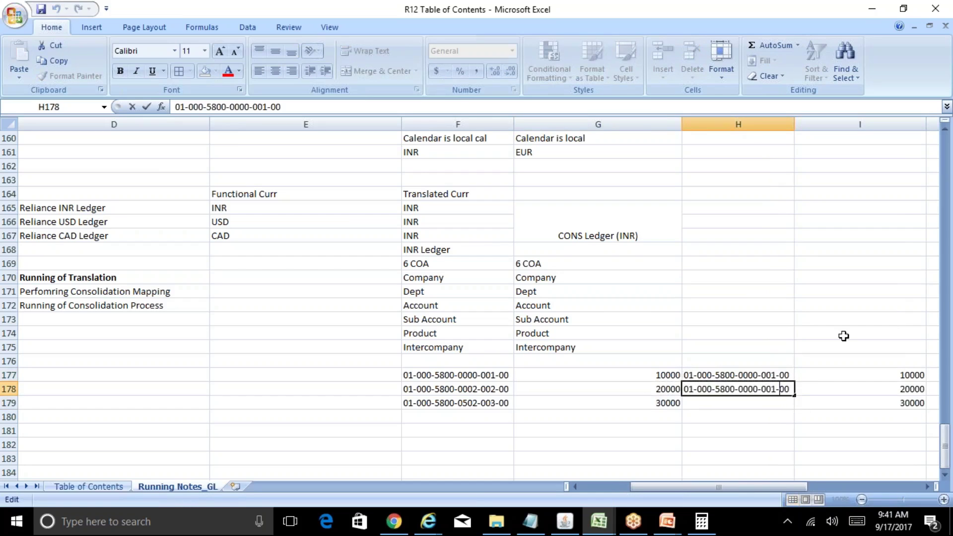
key("shift+Right")
type("2")
key("Return")
Step: Copy the H178 code into H179 and change it to end in 003-00
key("Up")
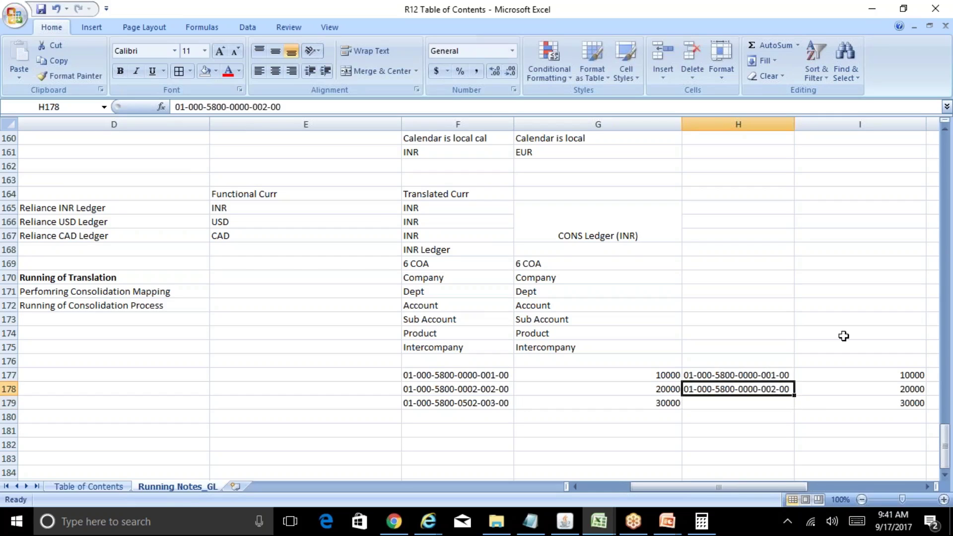
key("ctrl+c")
key("Down")
key("ctrl+v")
key("F2")
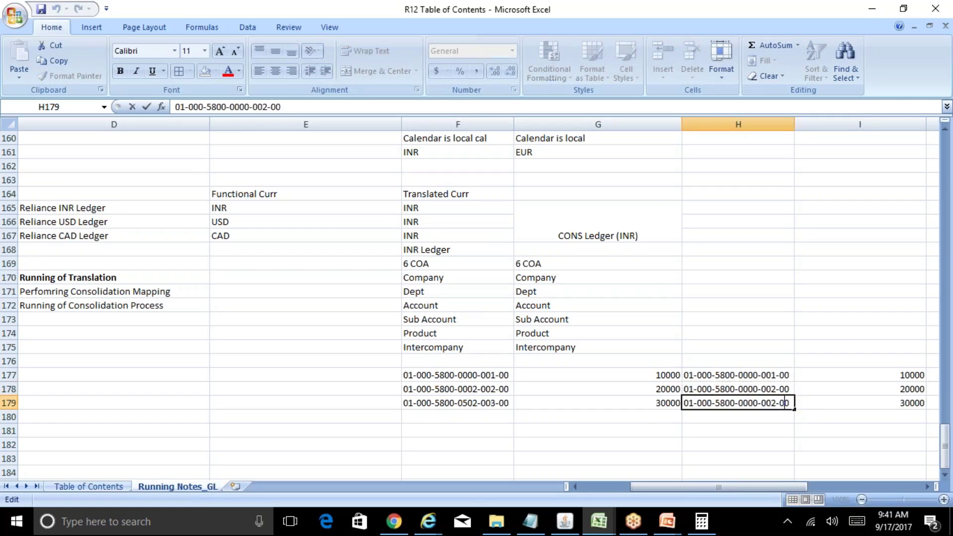
key("Left")
key("Left")
key("Left")
key("Left")
key("shift+Right")
type("3")
key("Return")
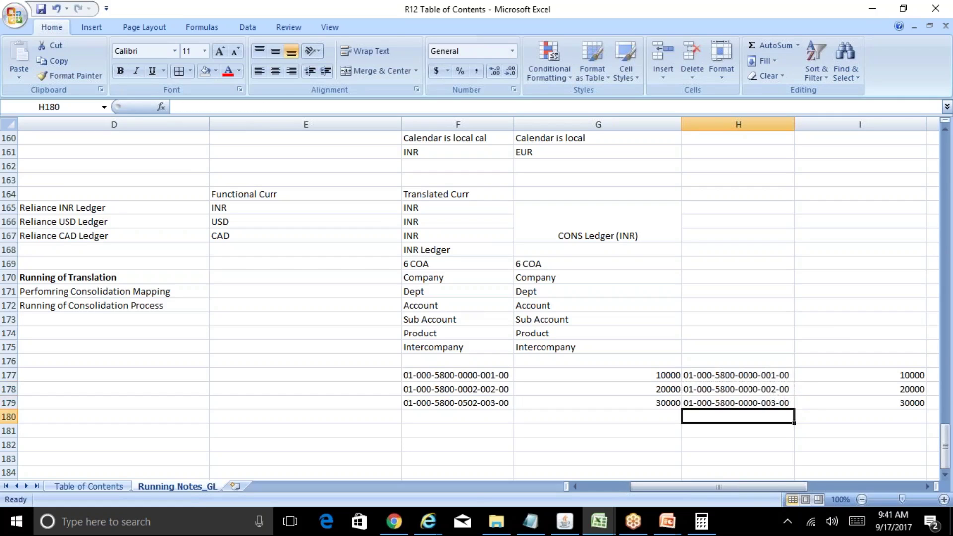
Step: Change the source accounts in F178 and F179 back to -001-
key("Up")
key("Up")
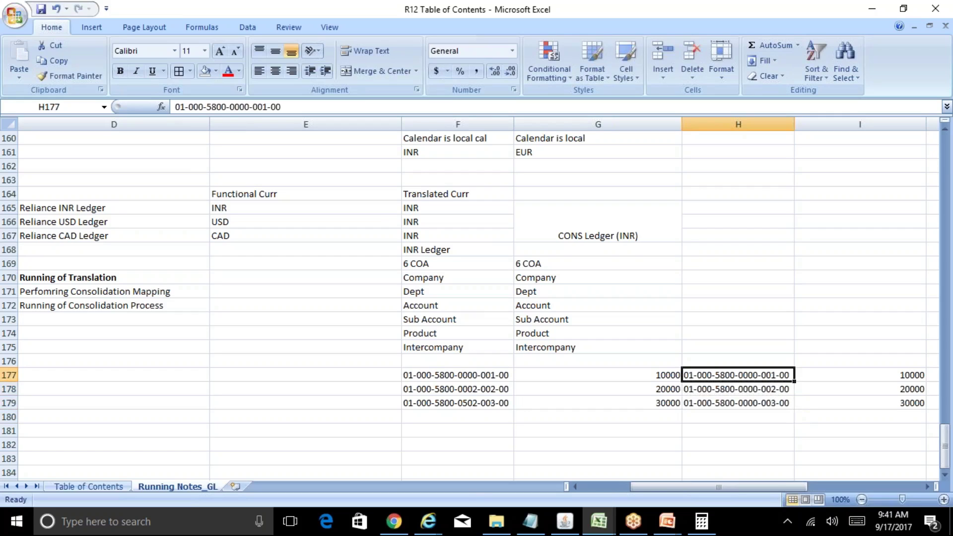
key("Down")
key("Down")
key("Left")
key("Left")
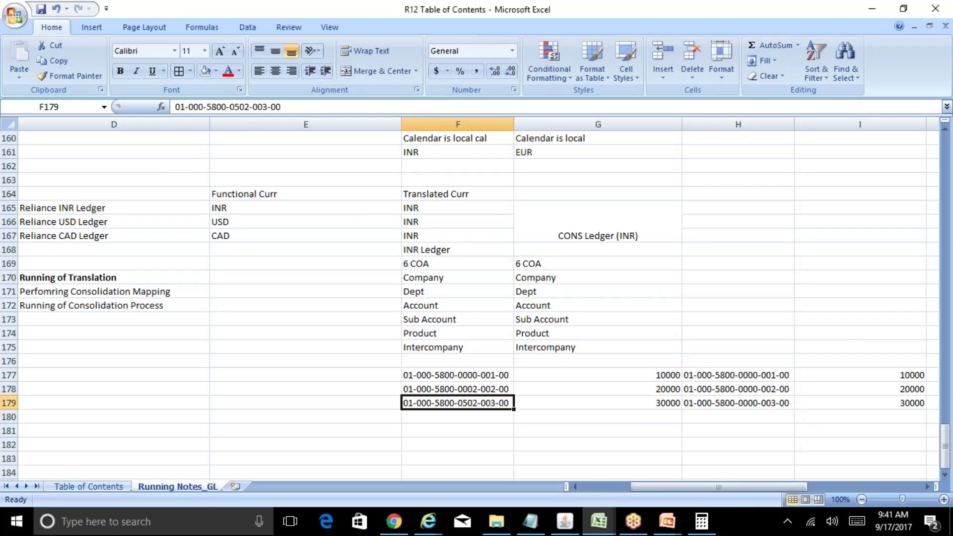
key("Up")
key("F2")
key("Left")
key("Left")
key("Left")
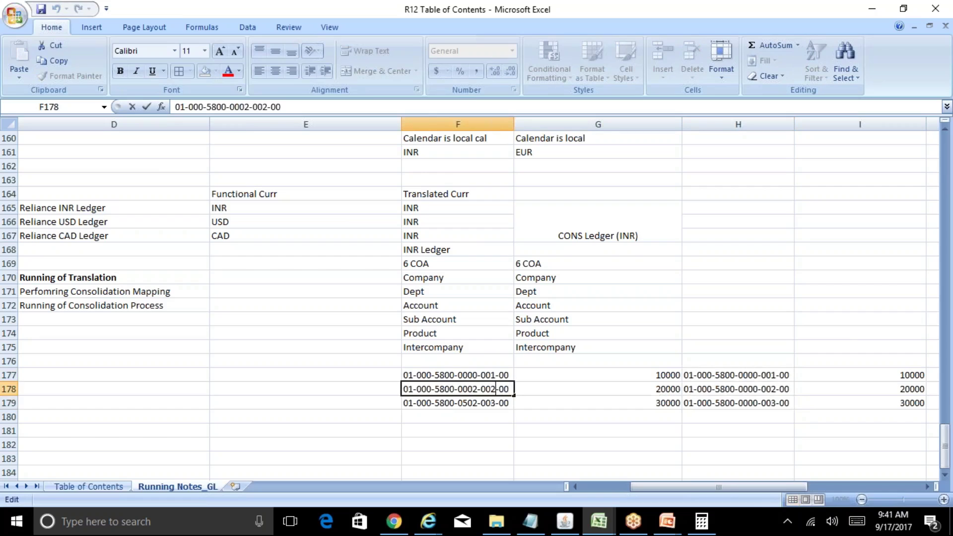
key("shift+Left")
type("1")
key("Return")
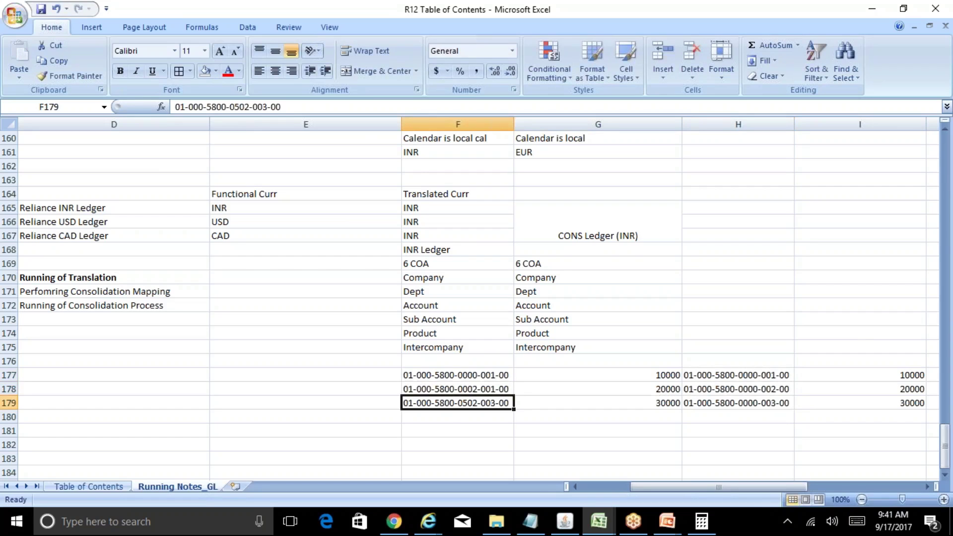
key("F2")
key("Left")
key("Left")
key("Left")
key("shift+Left")
type("1")
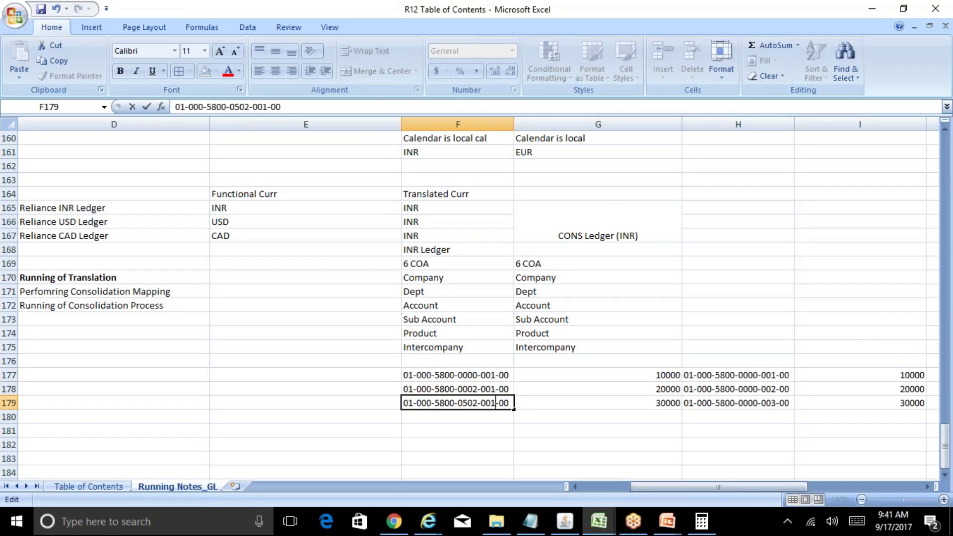
key("Return")
Step: Clear H178:H179, enter a 60000 total in I177 and clear I178:I179
key("Up")
key("Up")
key("Right")
key("Right")
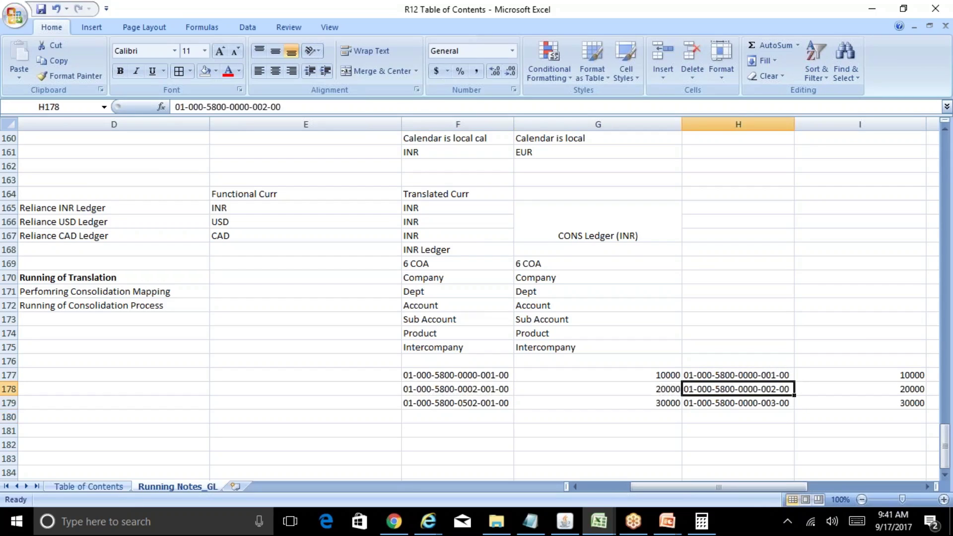
key("shift+Down")
key("shift+Down")
key("Delete")
key("Up")
key("Right")
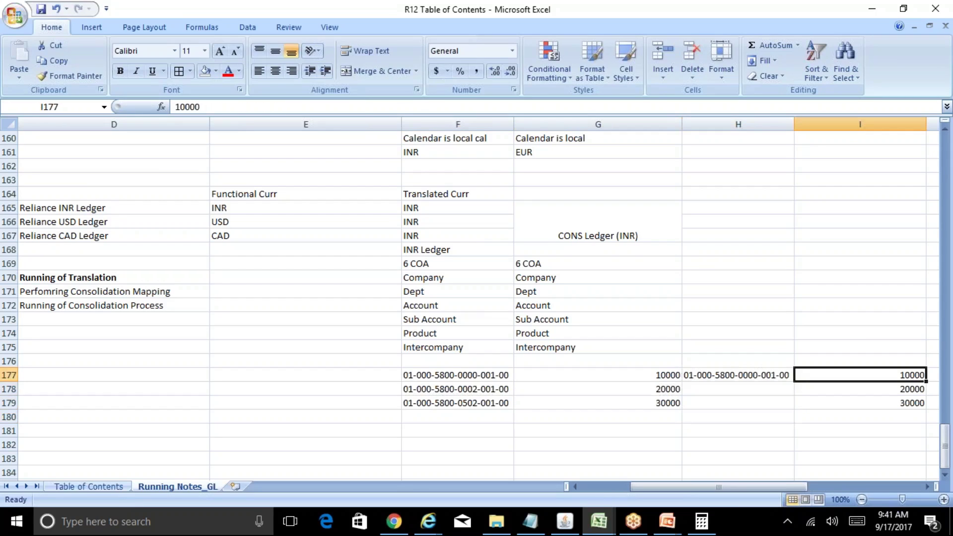
type("60000")
key("Return")
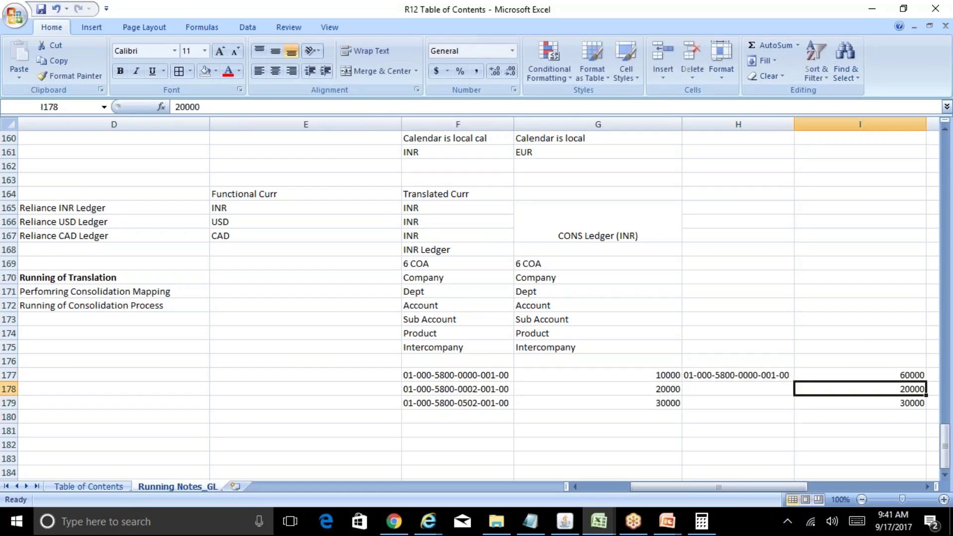
key("shift+Down")
key("Delete")
key("Up")
key("Left")
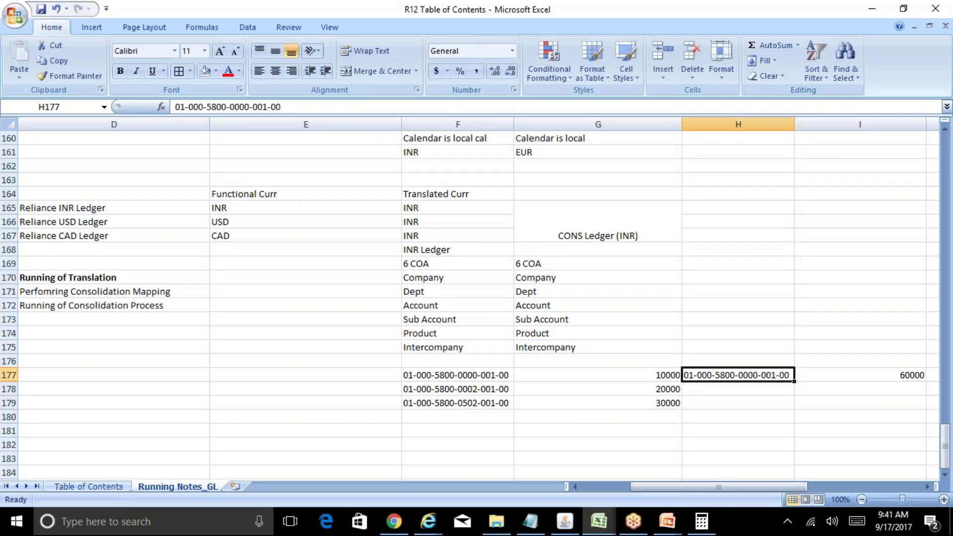
Step: Make the Account rule Use Rollup Rules From, choosing Account from the Source list
left_click(572, 522)
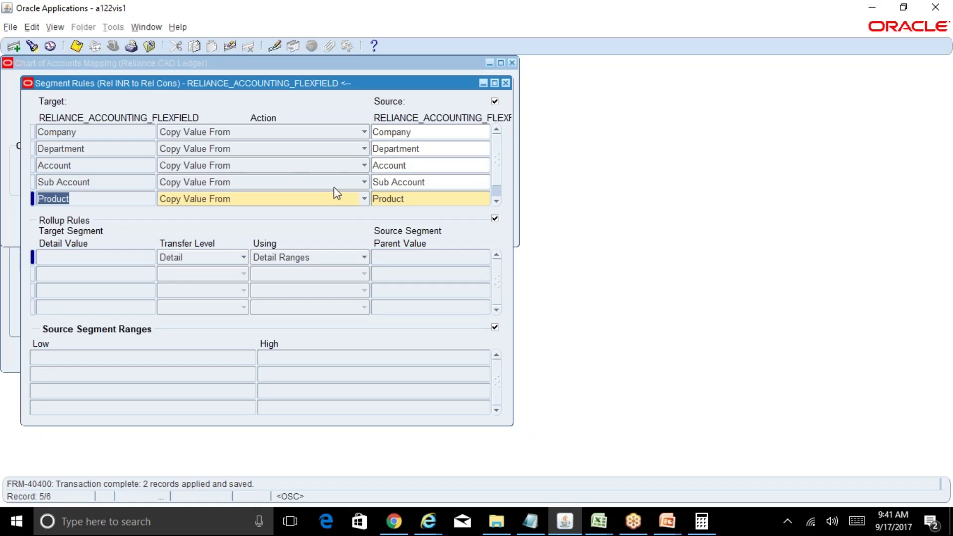
left_click(209, 169)
left_click(207, 169)
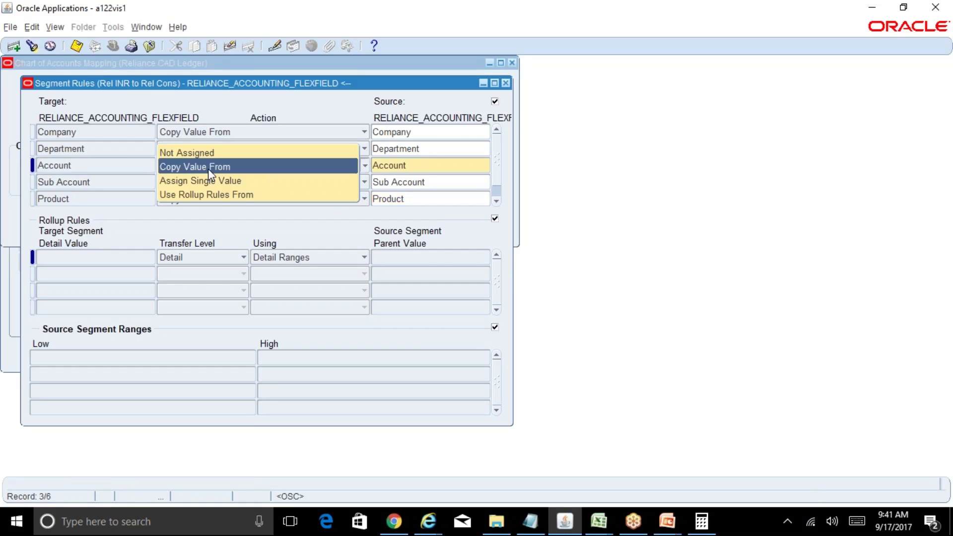
left_click(222, 196)
left_click(377, 166)
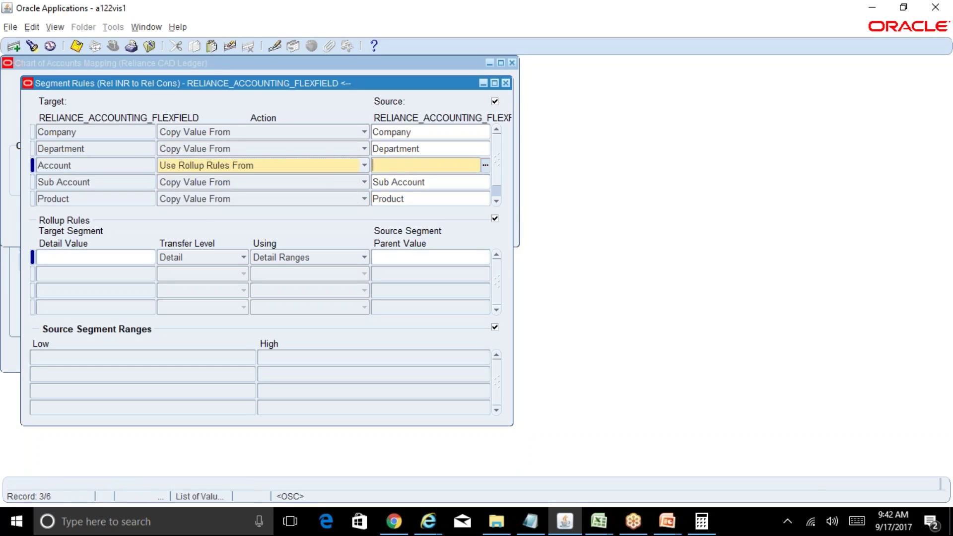
left_click(485, 164)
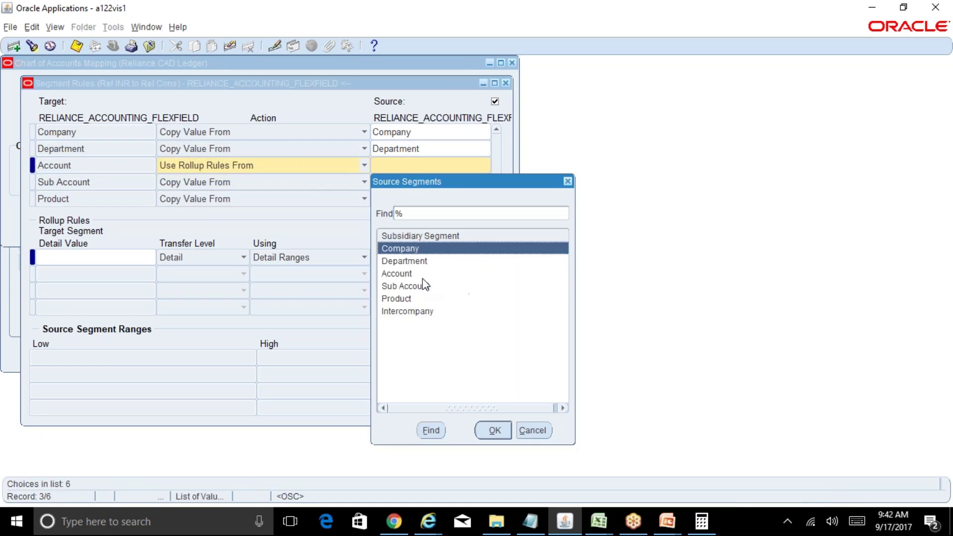
left_click(416, 274)
left_click(495, 430)
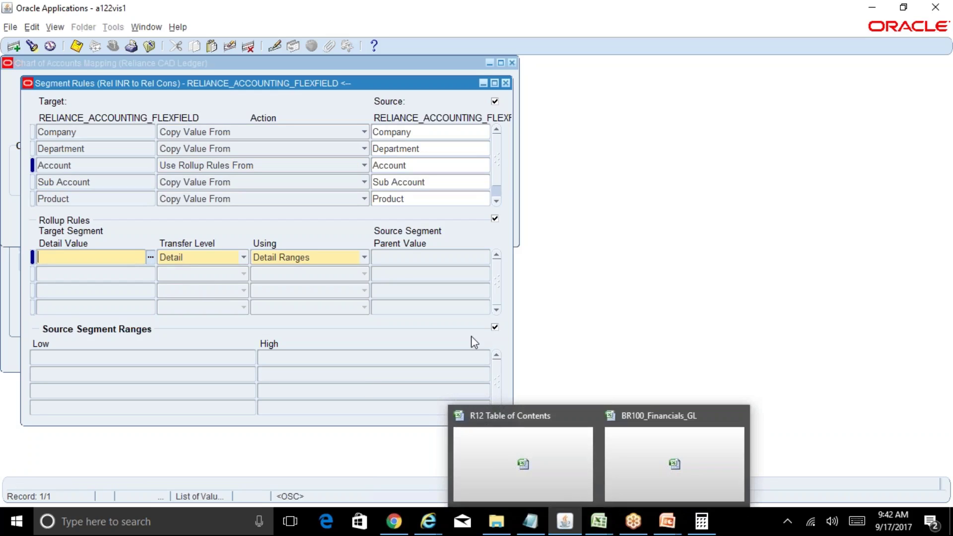
left_click(414, 165)
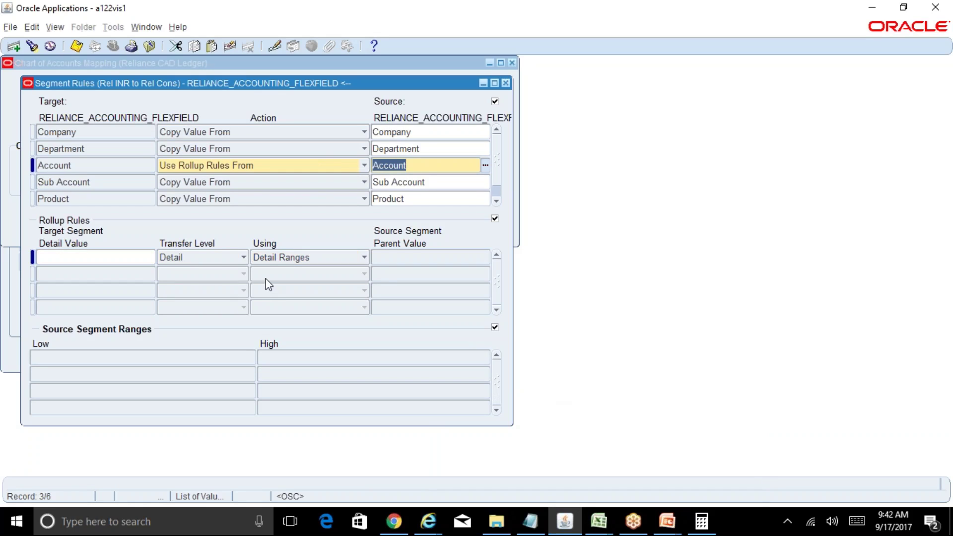
Step: Bring the R12 Table of Contents workbook forward and go to the source accounts in column F
mouse_move(610, 511)
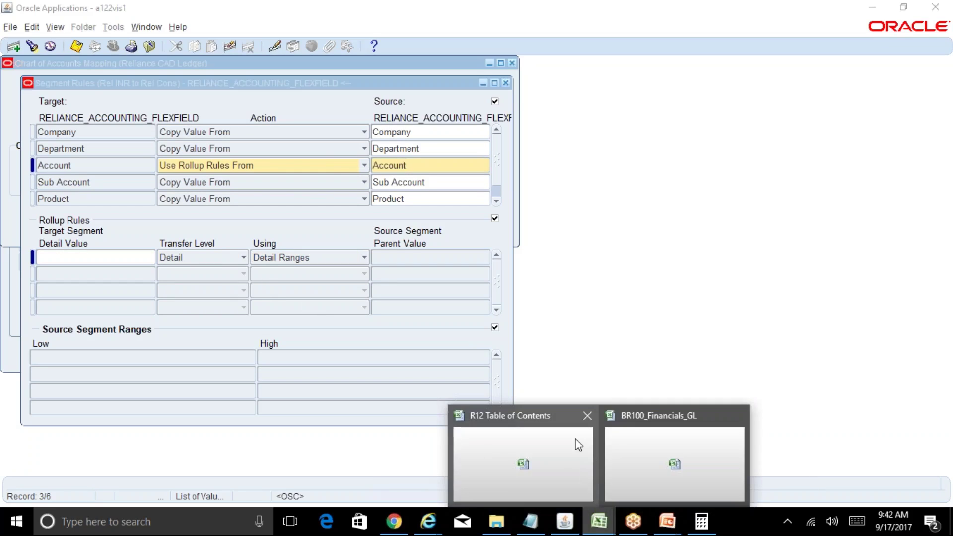
left_click(656, 454)
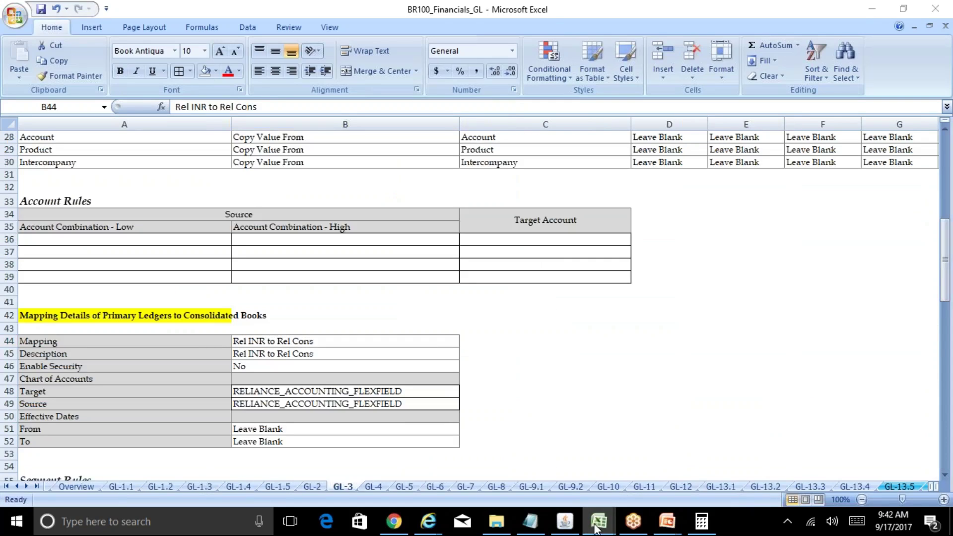
left_click(484, 379)
left_click(483, 379)
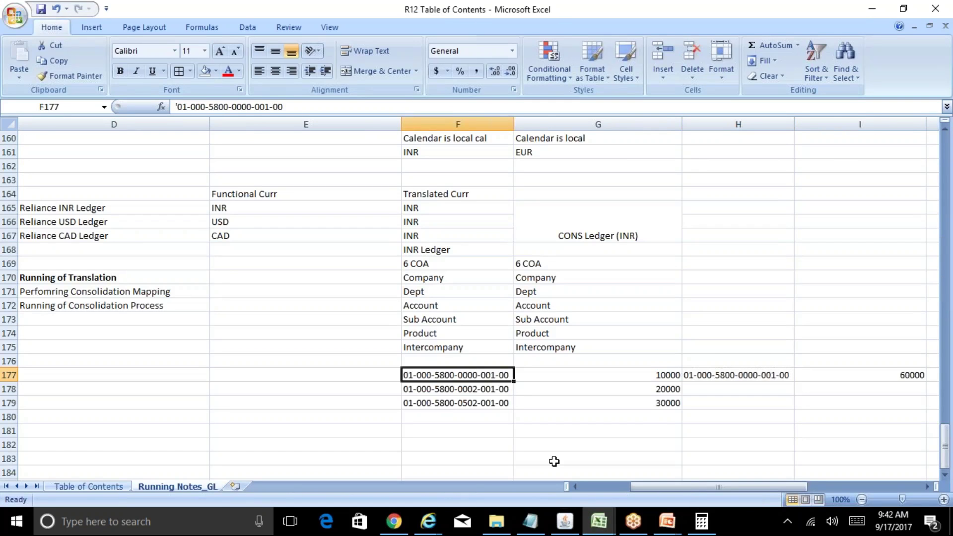
key("F2")
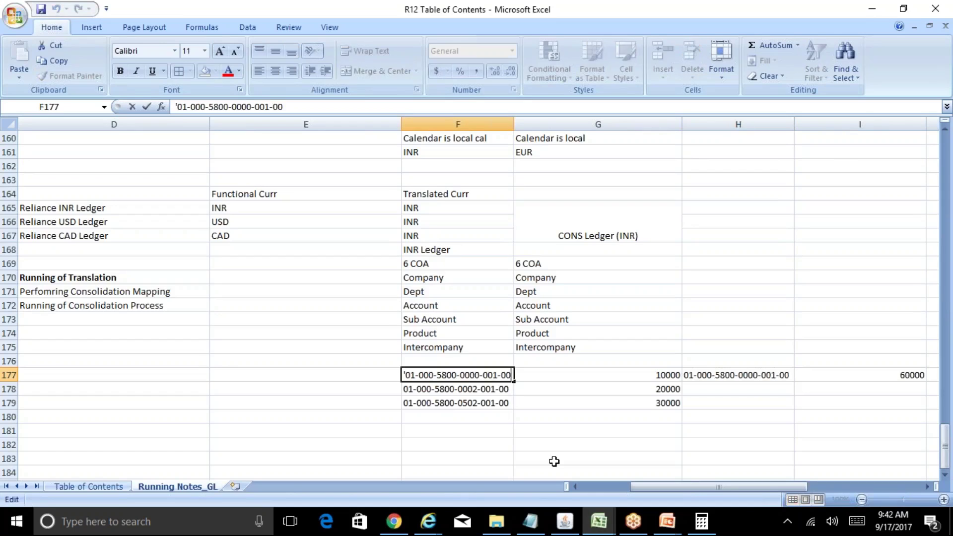
key("Escape")
key("Down")
Step: Change the 5800 segment to 5801 in F178 and 5802 in F179
key("F2")
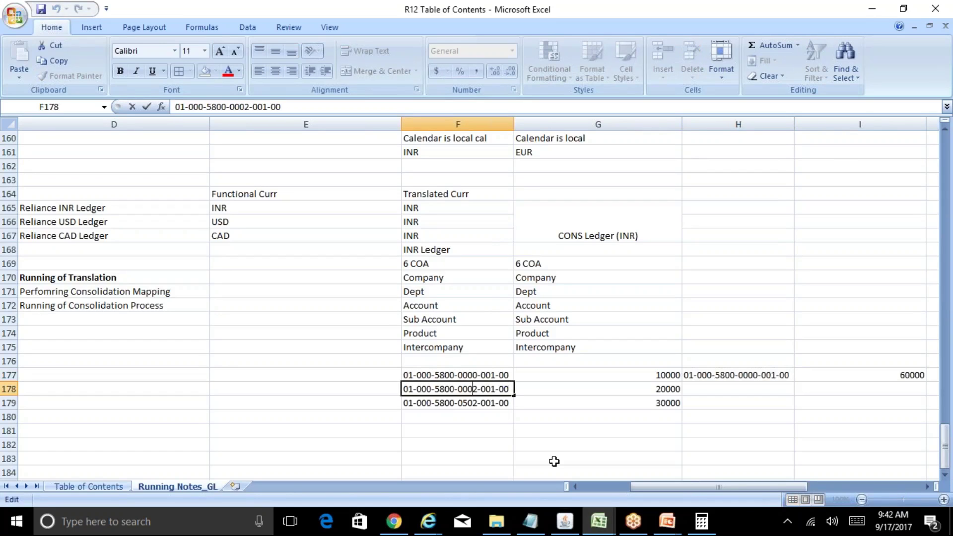
key("Left")
key("BackSpace")
type("1")
key("Return")
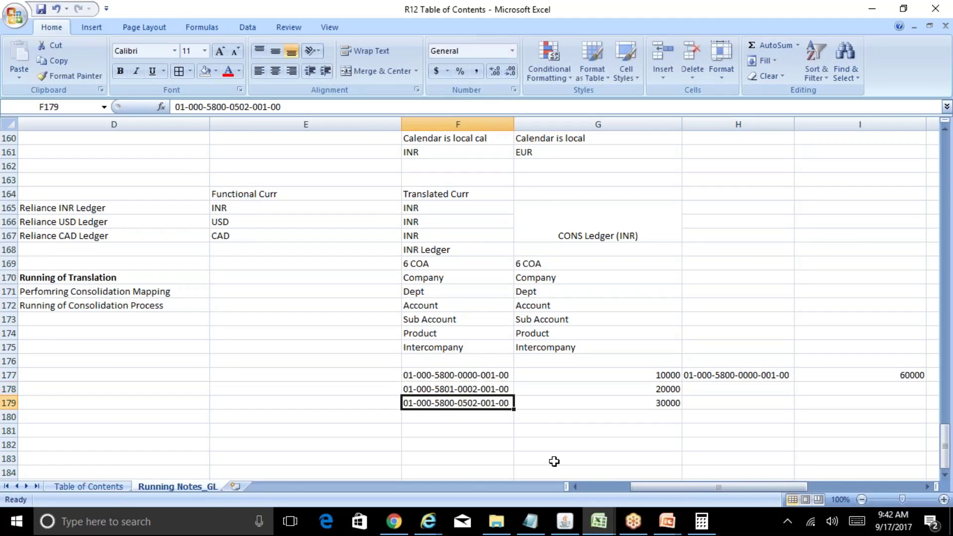
key("F2")
key("Left")
key("Left")
key("Left")
key("Left")
key("Left")
key("Left")
key("Left")
key("Left")
key("Left")
key("Left")
key("Left")
key("Left")
key("Left")
key("Left")
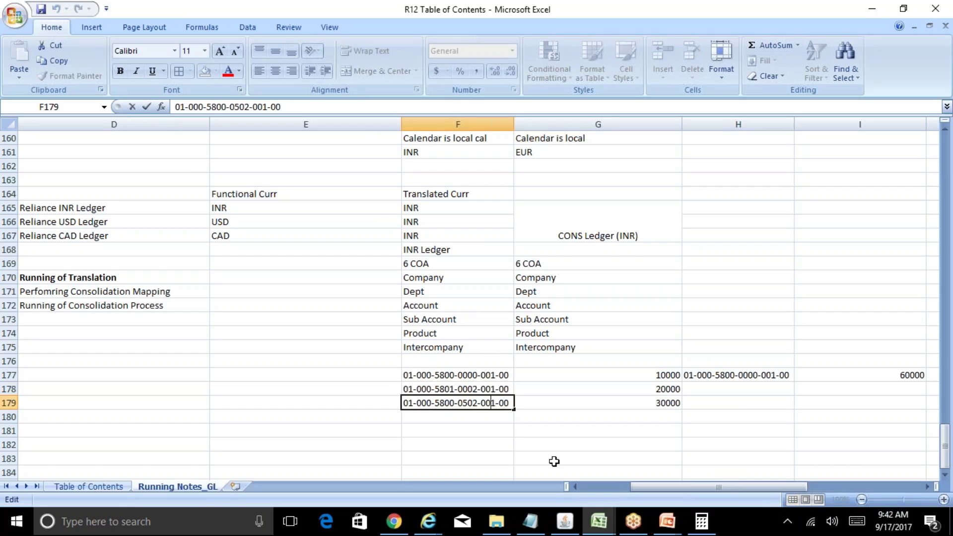
key("Right")
key("Right")
key("BackSpace")
type("2")
key("Return")
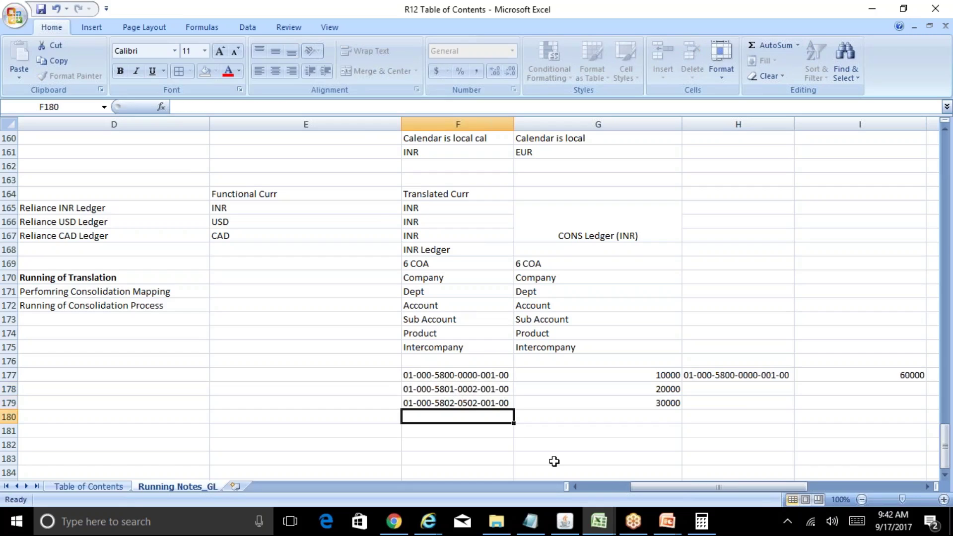
Step: Clear the H177 target account and its 60000 total in I177
key("Up")
key("Up")
key("Up")
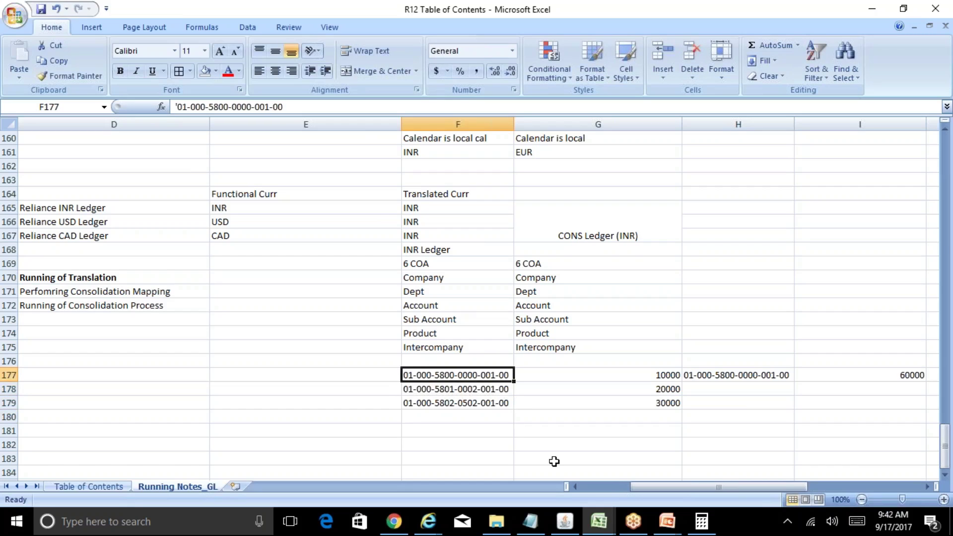
key("Right")
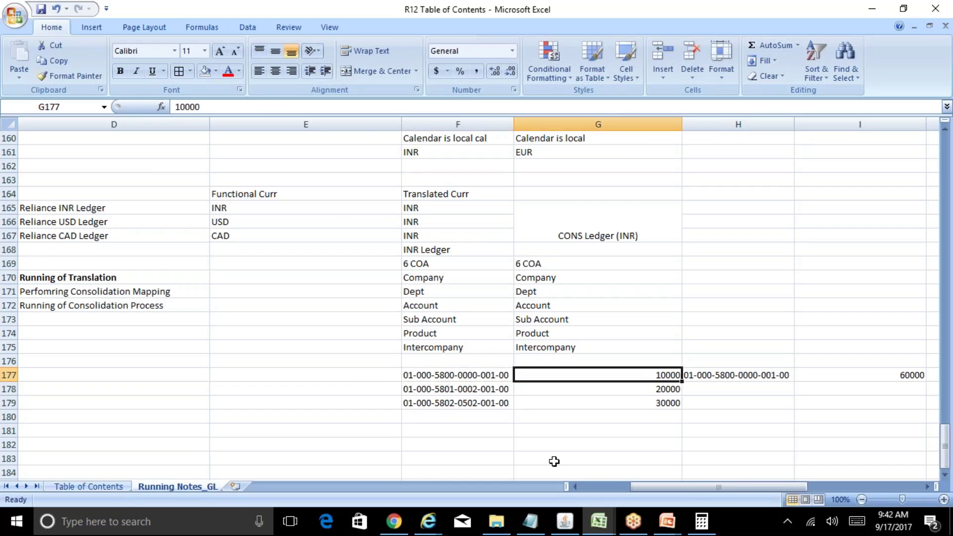
key("Down")
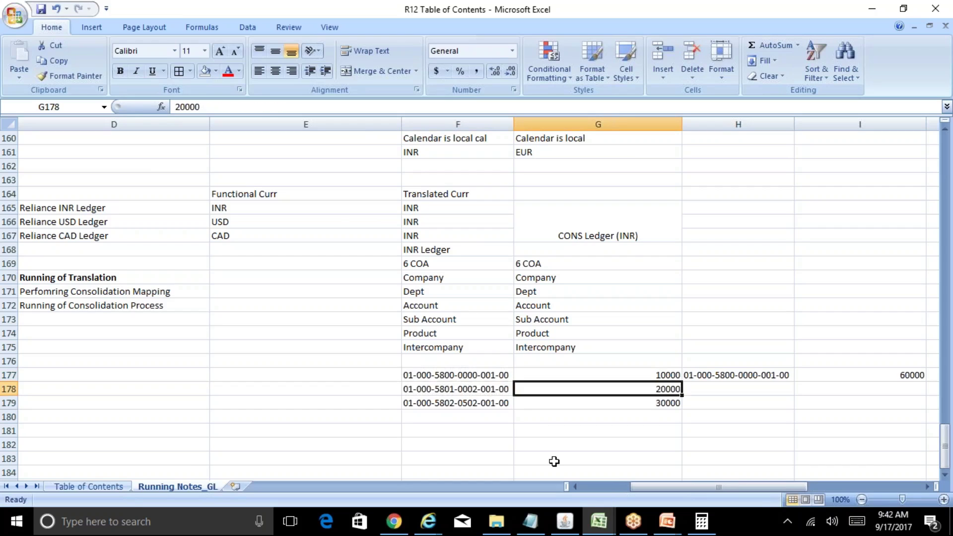
key("Down")
key("Left")
key("Right")
key("Right")
key("Up")
key("Up")
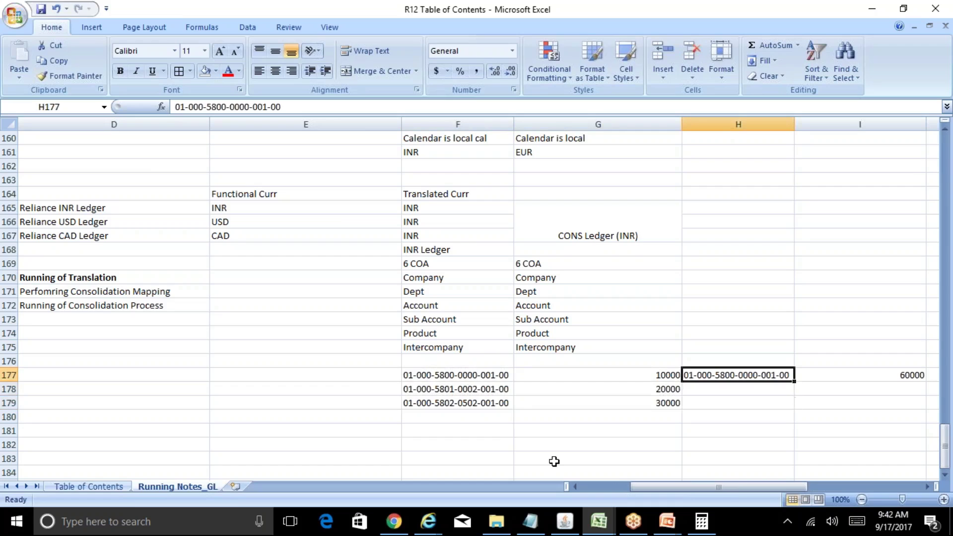
key("shift+Right")
key("Delete")
key("Left")
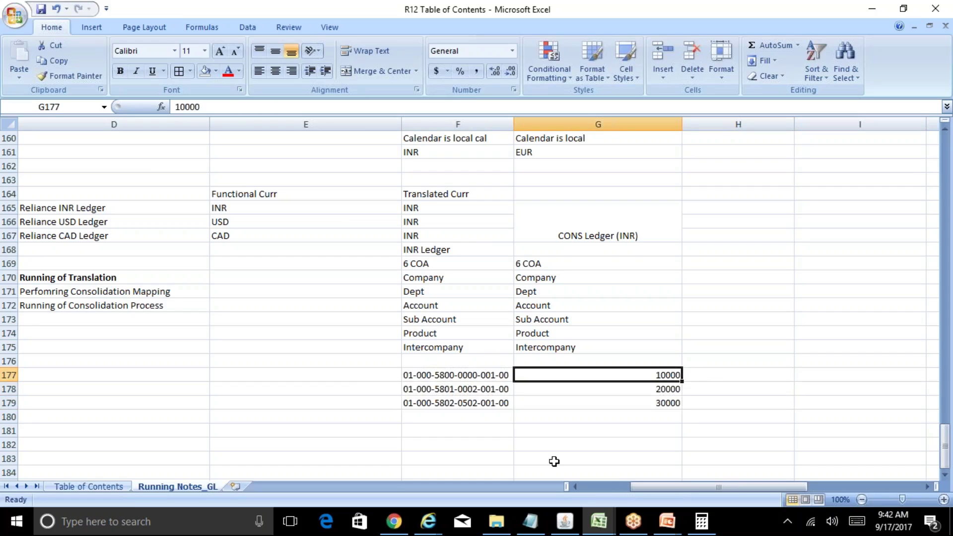
Step: Switch to Oracle, then back to the R12 Table of Contents workbook
left_click(564, 521)
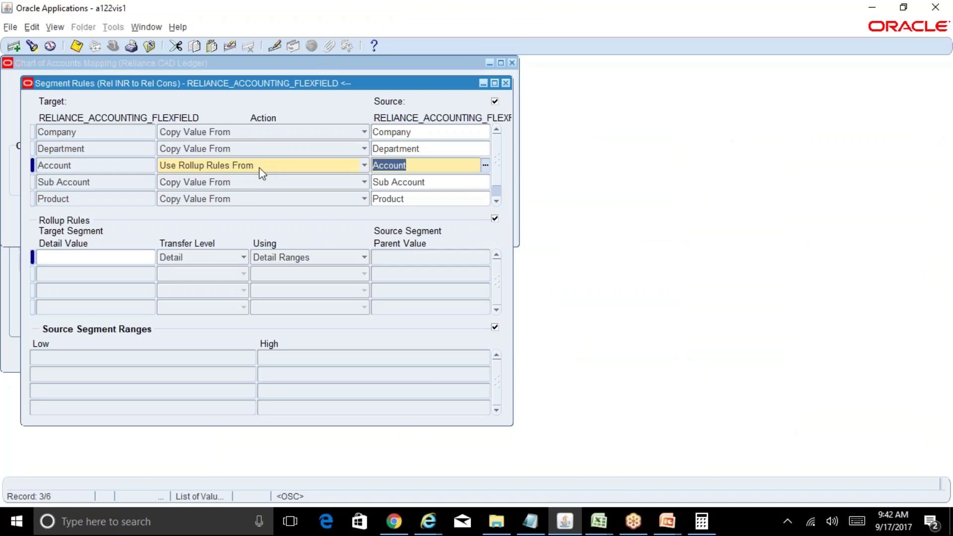
left_click(602, 522)
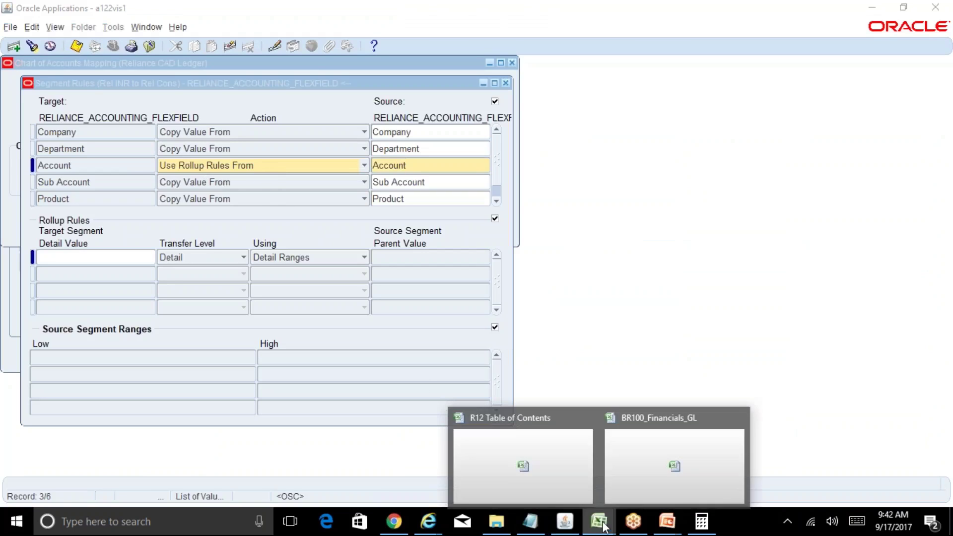
left_click(580, 496)
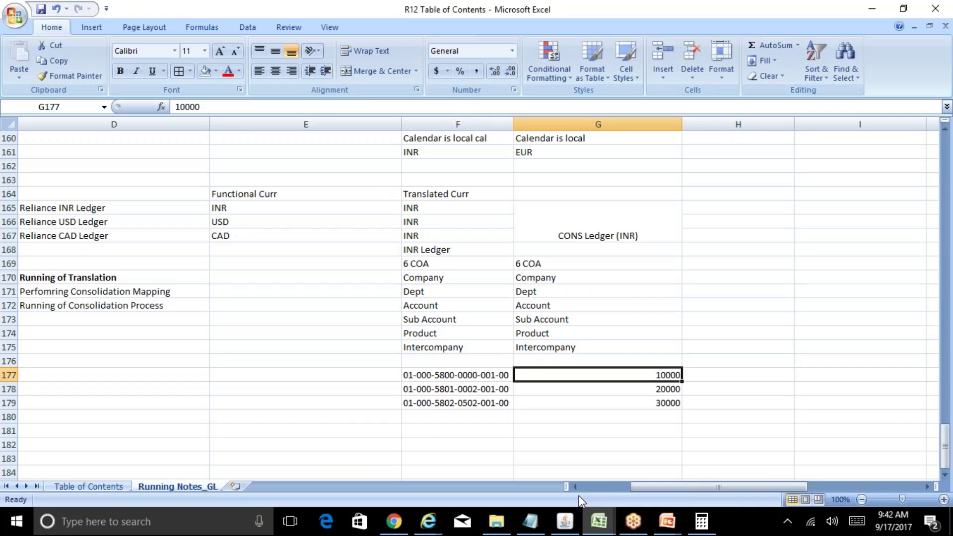
Step: Enter source account 5800 in row 175 mapped to account 5800
left_click(710, 344)
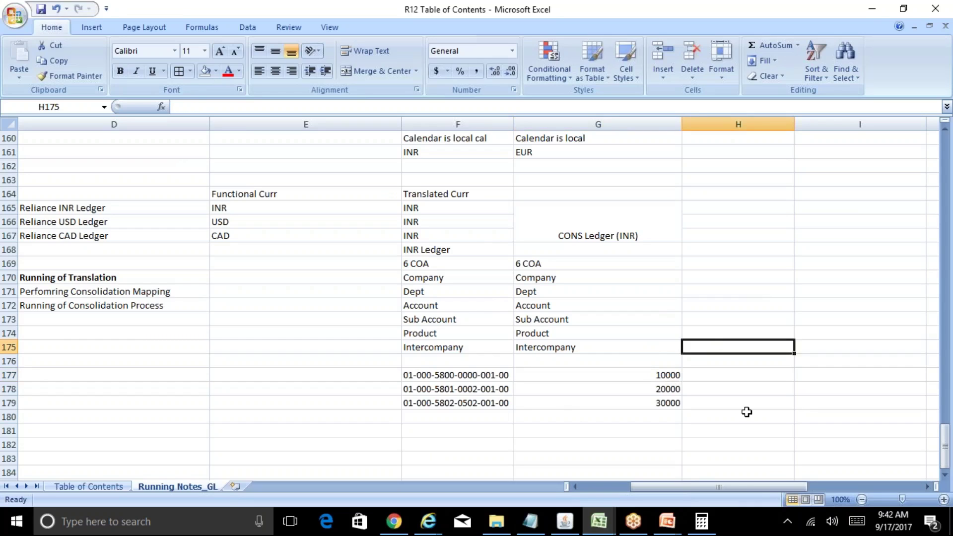
type("5800")
key("Tab")
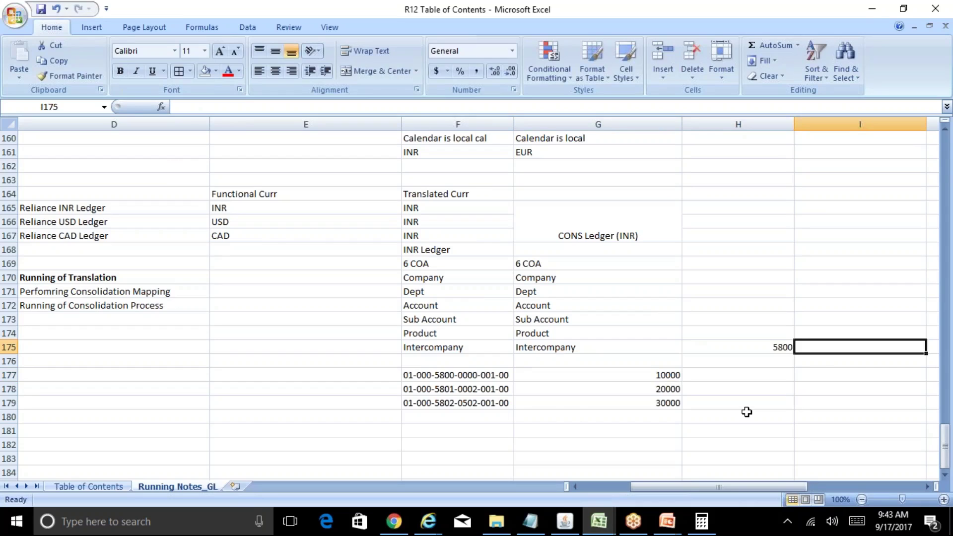
type("5800")
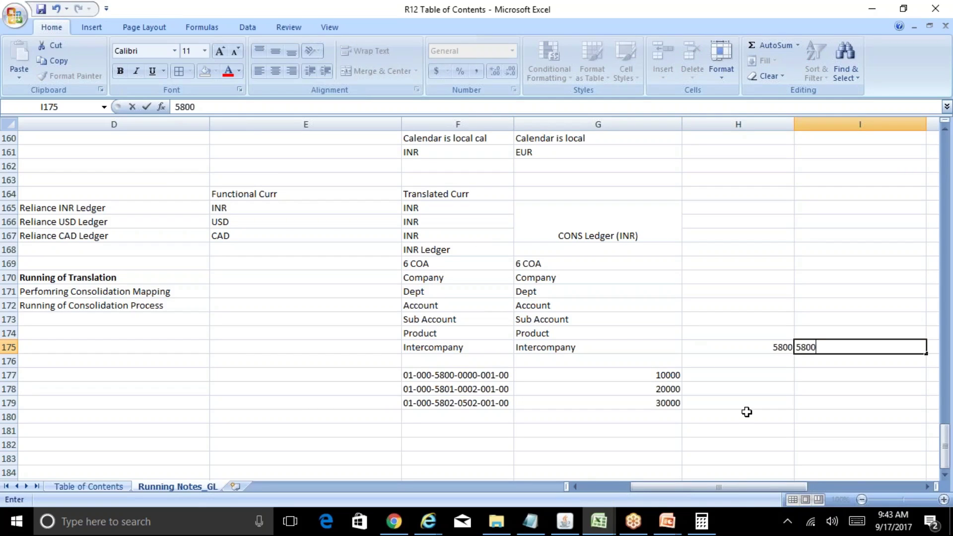
key("shift+Tab")
key("Down")
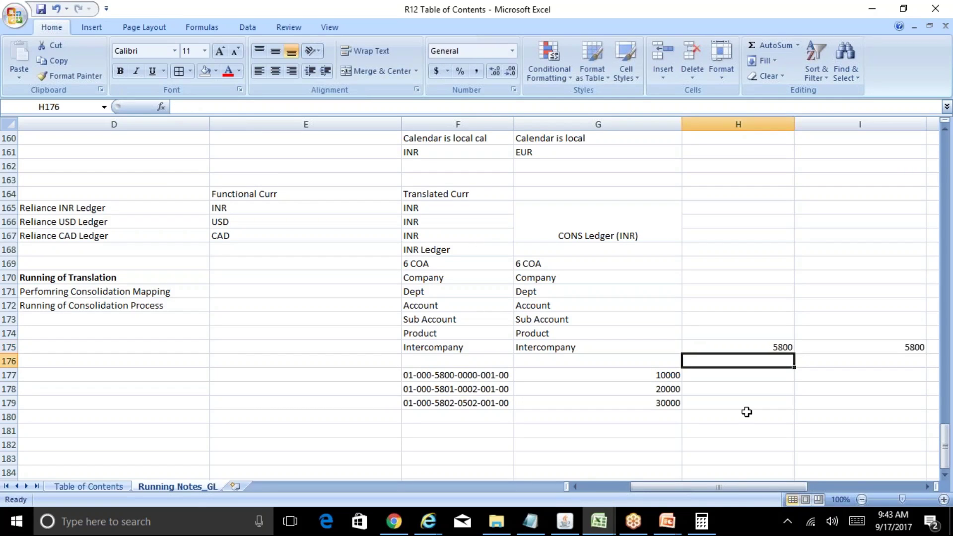
Step: Add accounts 5801 and 5802 in rows 176–177, each mapped to 5800
type("5801")
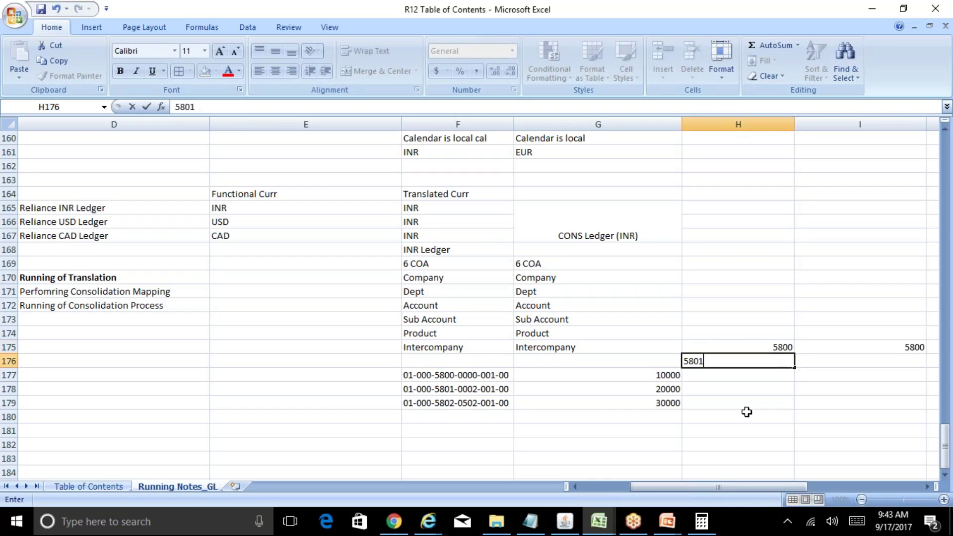
key("Tab")
type("5800")
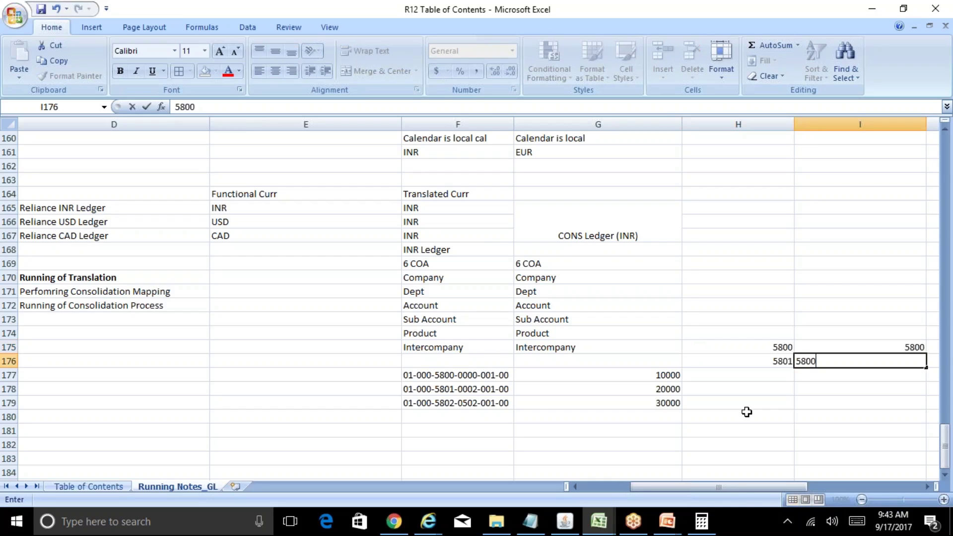
key("Return")
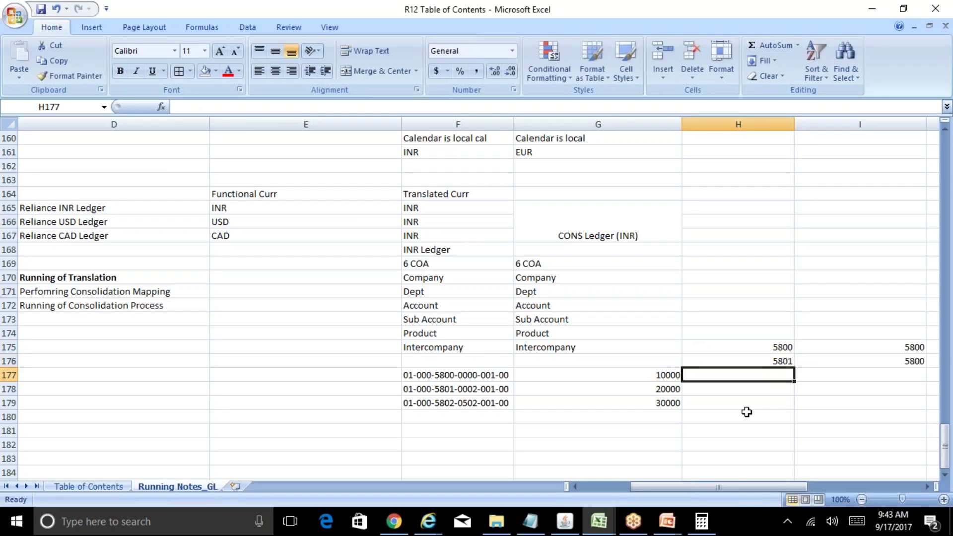
type("5802")
key("Tab")
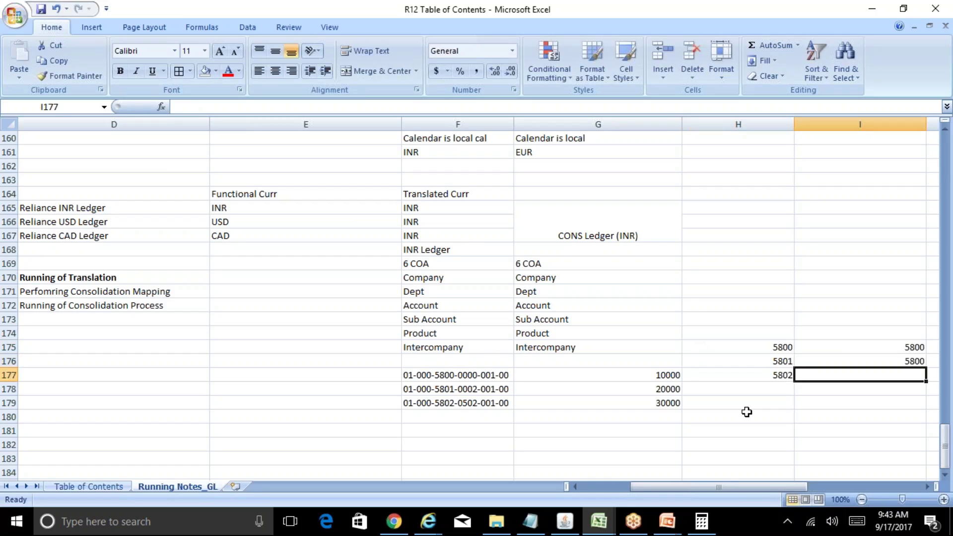
type("5800")
key("Return")
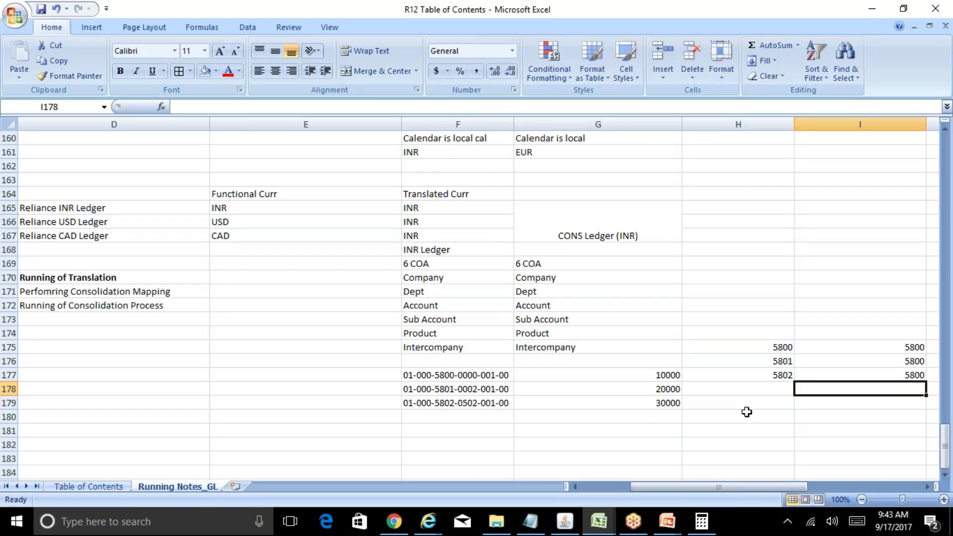
key("Left")
key("Left")
key("Left")
key("Left")
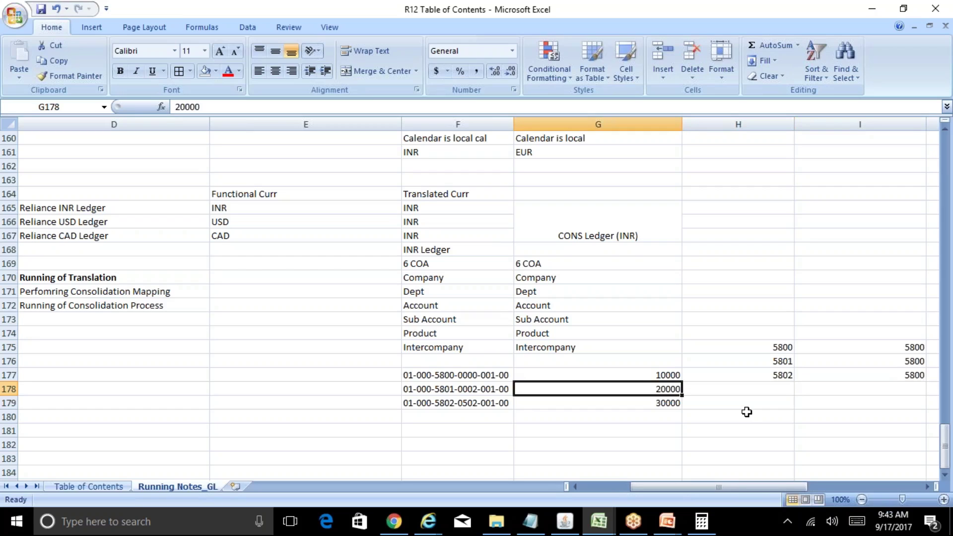
Step: Copy the three account combinations with their amounts into a new block starting at row 181
key("Up")
key("Right")
key("shift+Down")
key("shift+Down")
key("shift+Right")
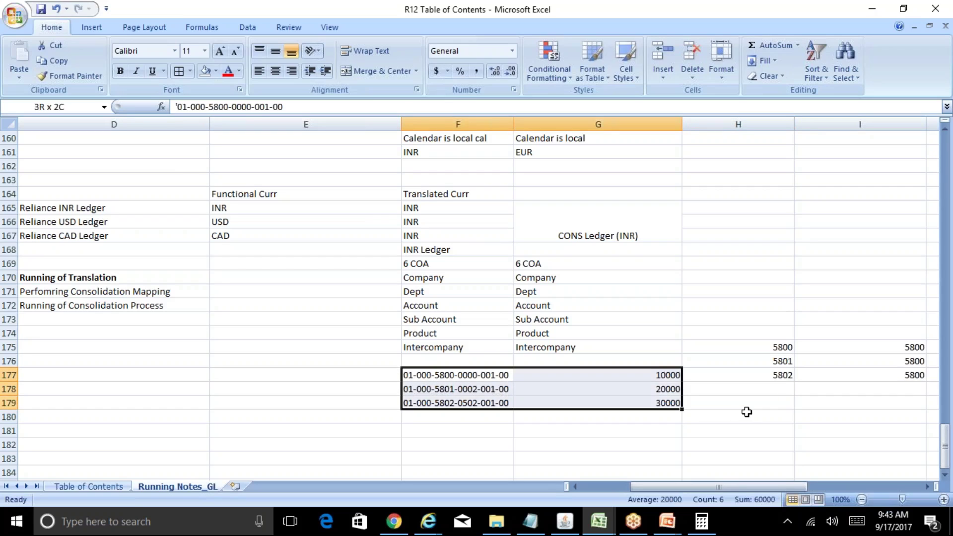
key("ctrl+c")
key("Down")
key("Down")
key("Down")
key("Down")
key("ctrl+v")
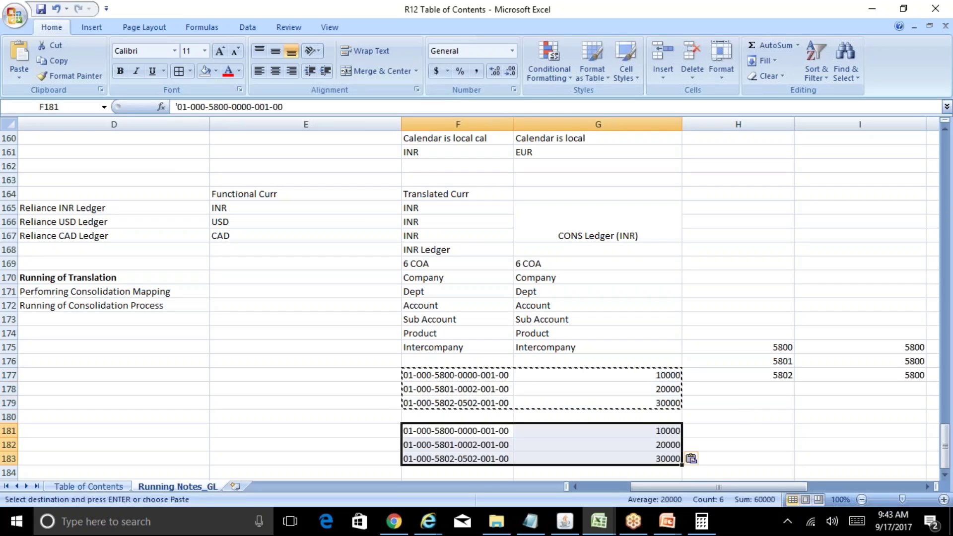
key("Escape")
key("Down")
key("Up")
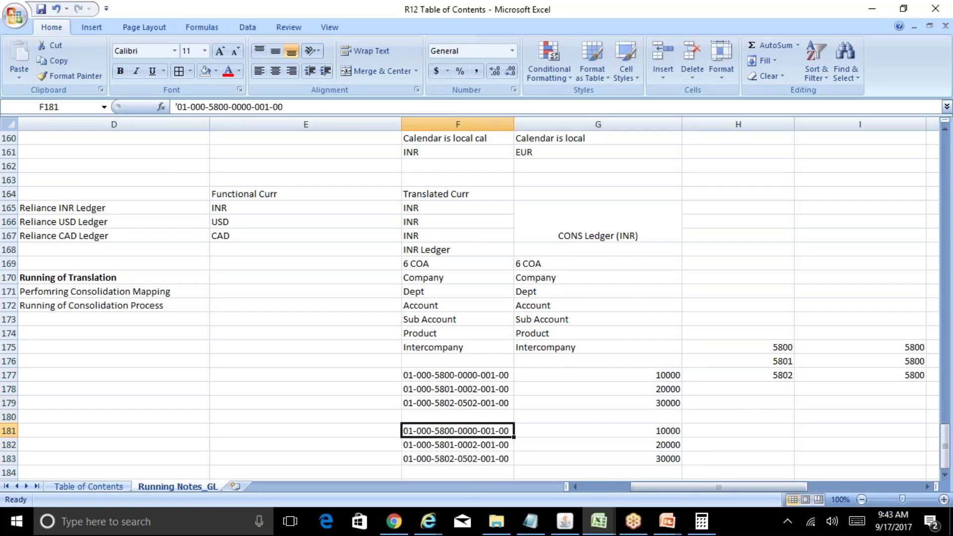
Step: Change the mapped account for source 5802 to 5802
key("Up")
key("Up")
key("Up")
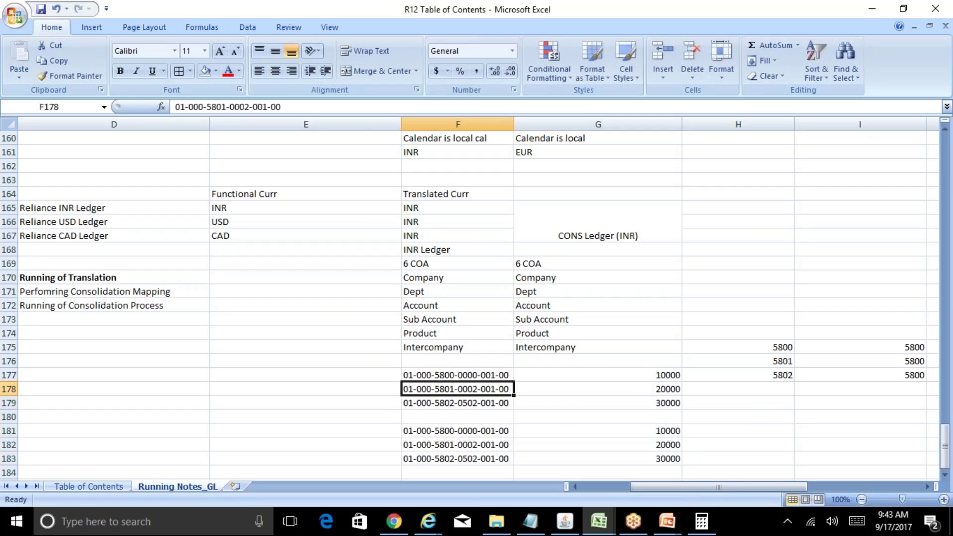
key("Right")
key("Right")
key("Right")
key("Up")
key("Up")
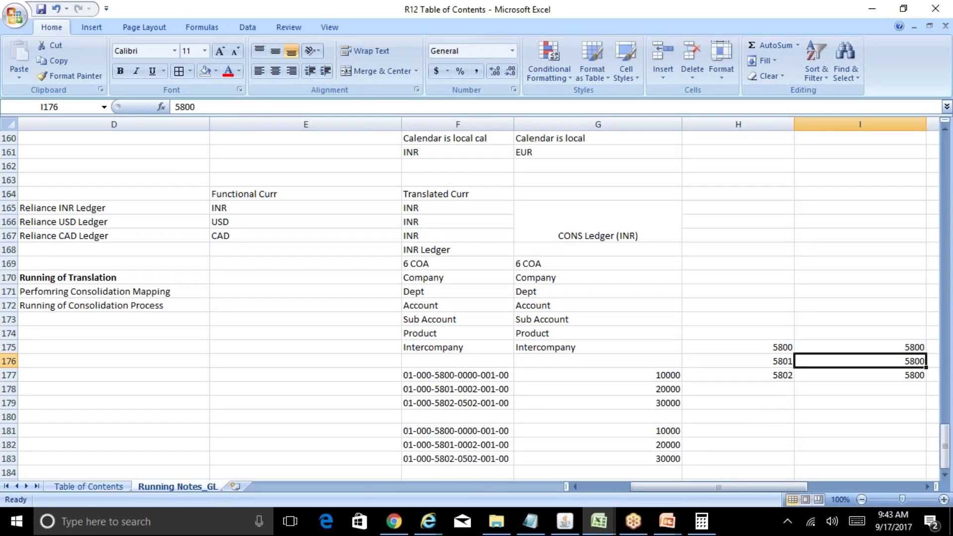
key("Up")
key("Down")
key("Down")
type("5802")
key("Return")
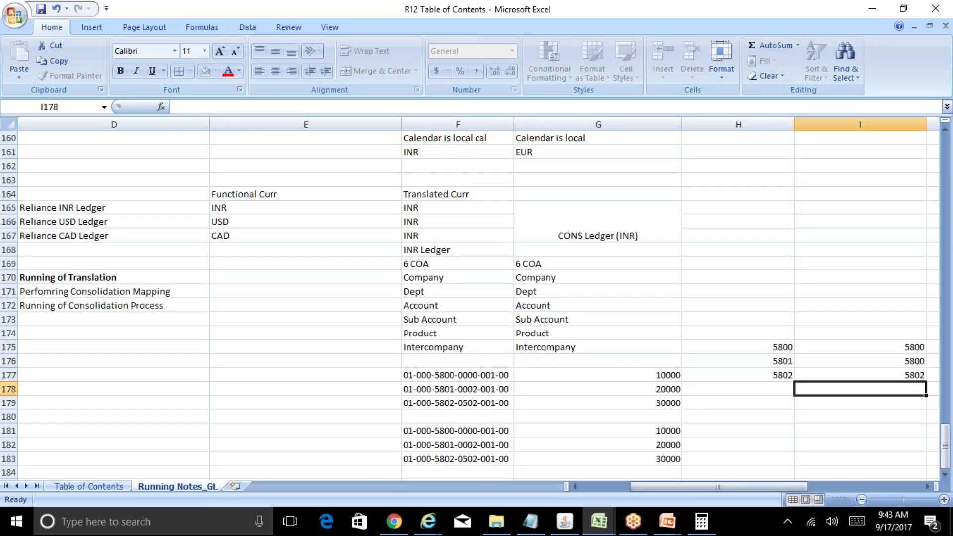
key("Left")
key("Down")
key("Down")
key("Down")
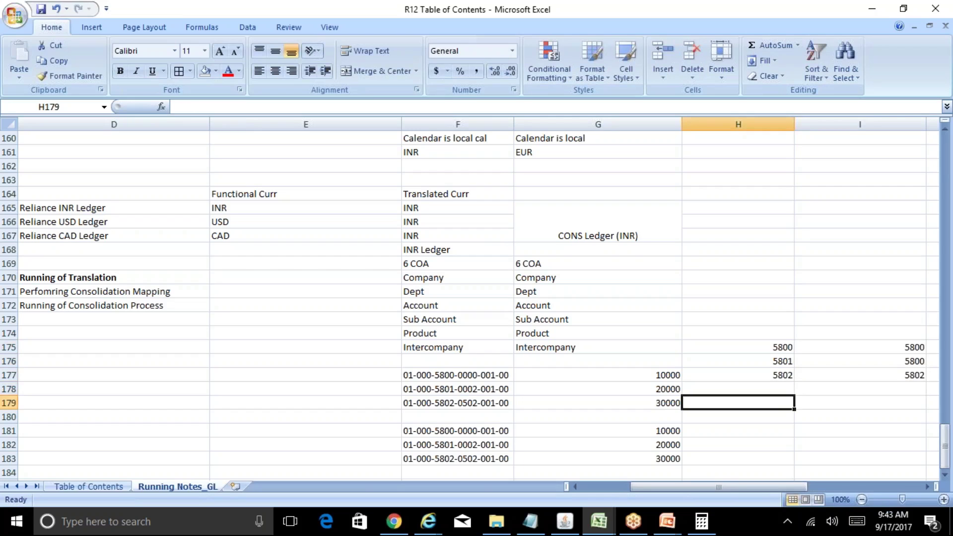
key("Left")
key("Left")
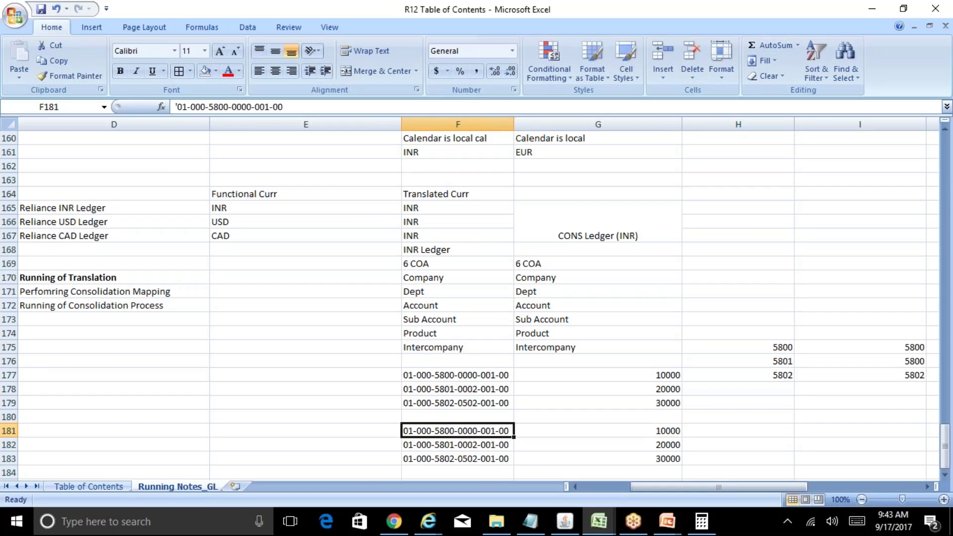
key("Down")
key("Delete")
key("Right")
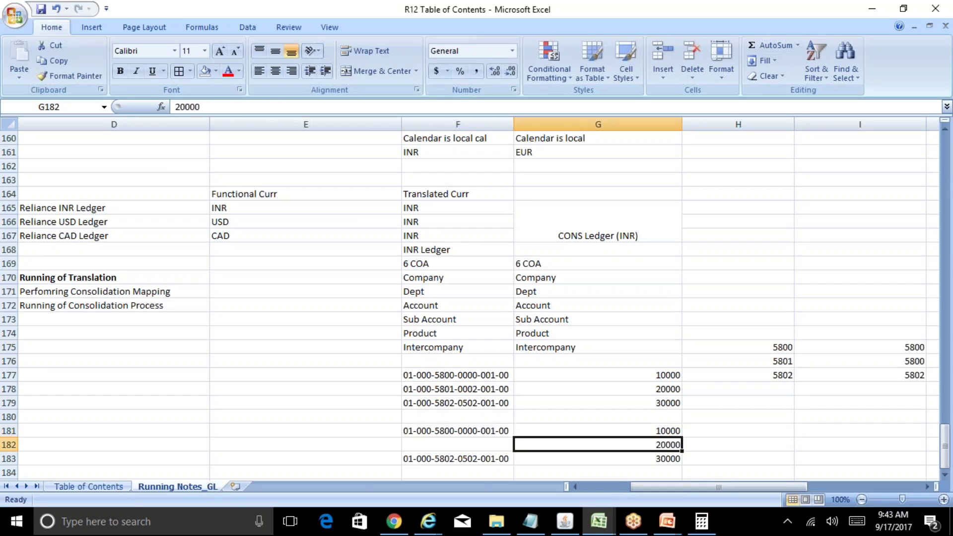
key("Delete")
key("Up")
type("30000")
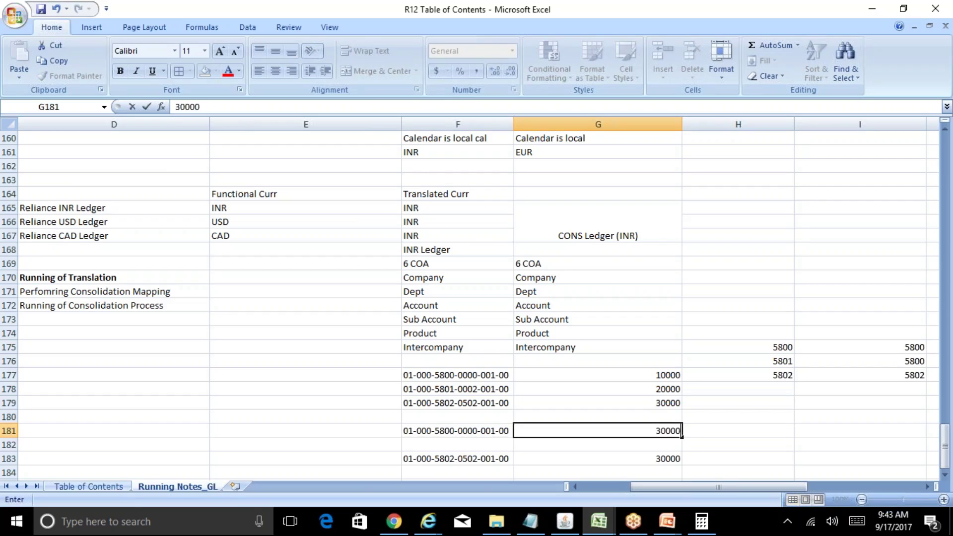
key("Return")
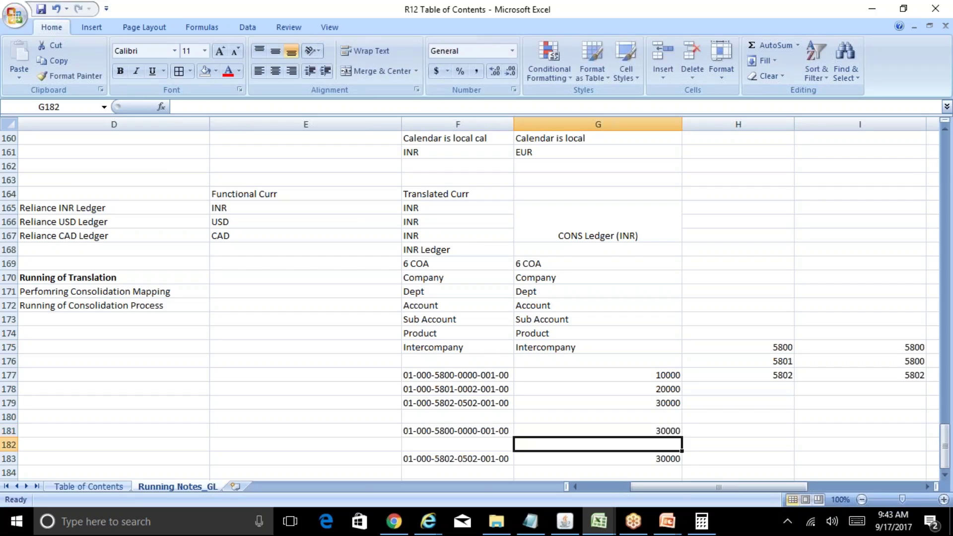
key("Down")
key("Left")
key("Right")
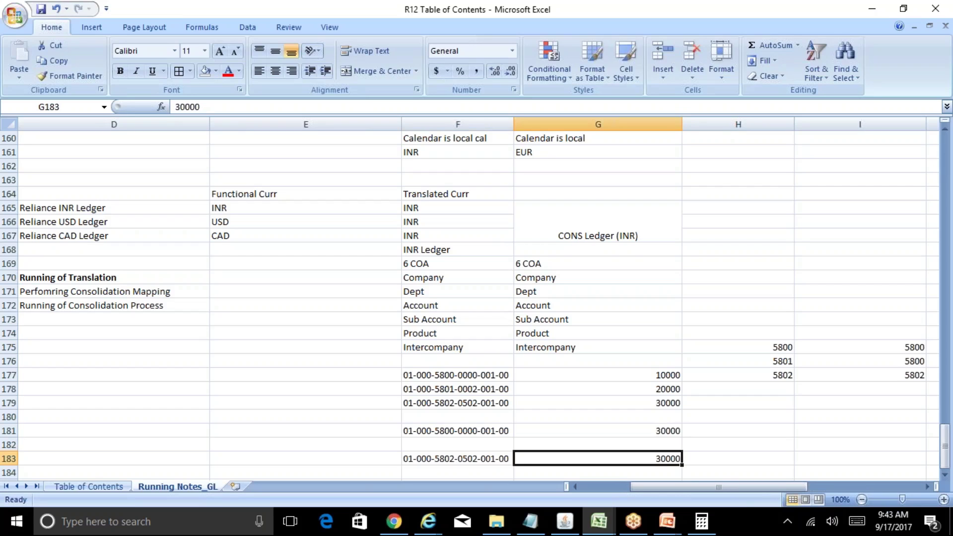
Step: Add the headings 'INR Primarhy' and 'Consol Ledger' above the account mapping
left_click(474, 378)
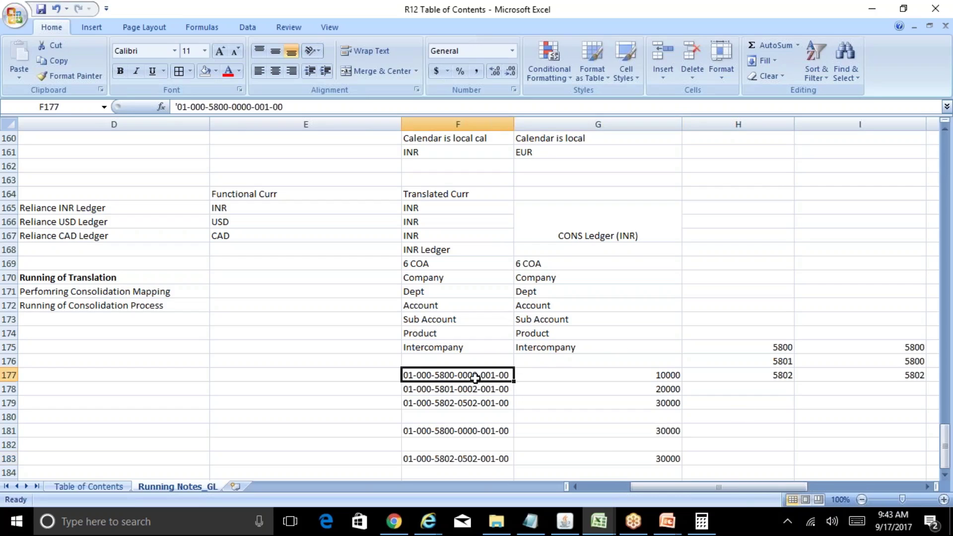
key("shift+Down")
key("Right")
key("Right")
key("Right")
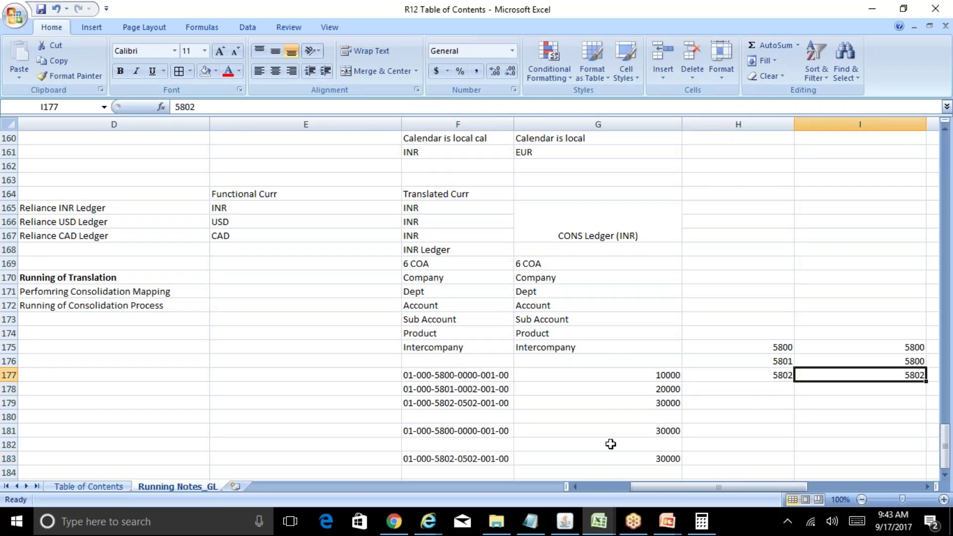
key("Up")
key("Up")
key("shift+Down")
key("Up")
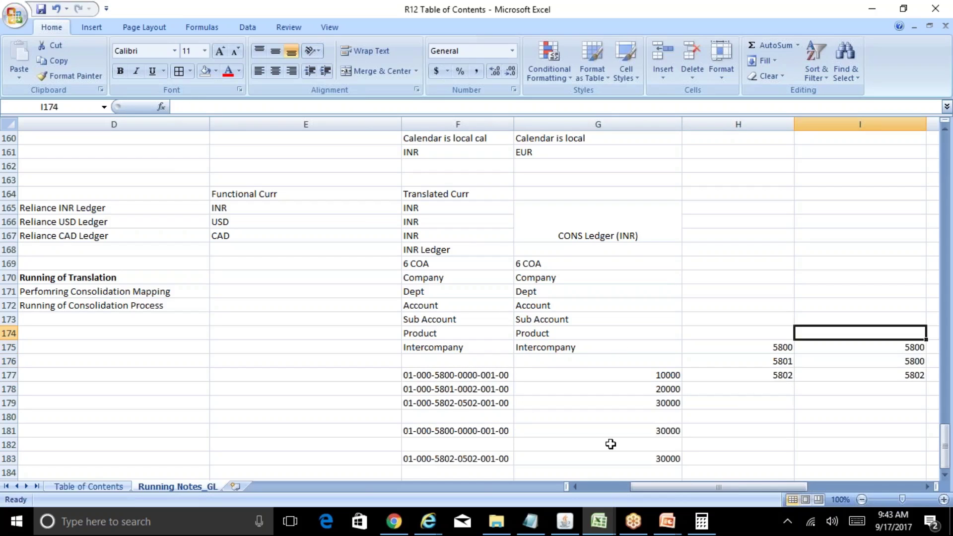
key("Left")
type("INR Primarhy")
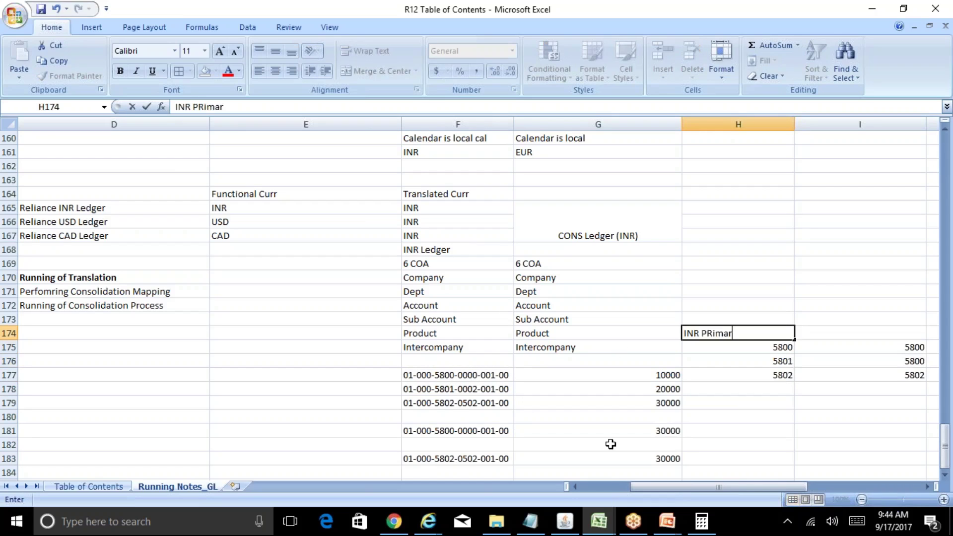
key("Tab")
type("Consol")
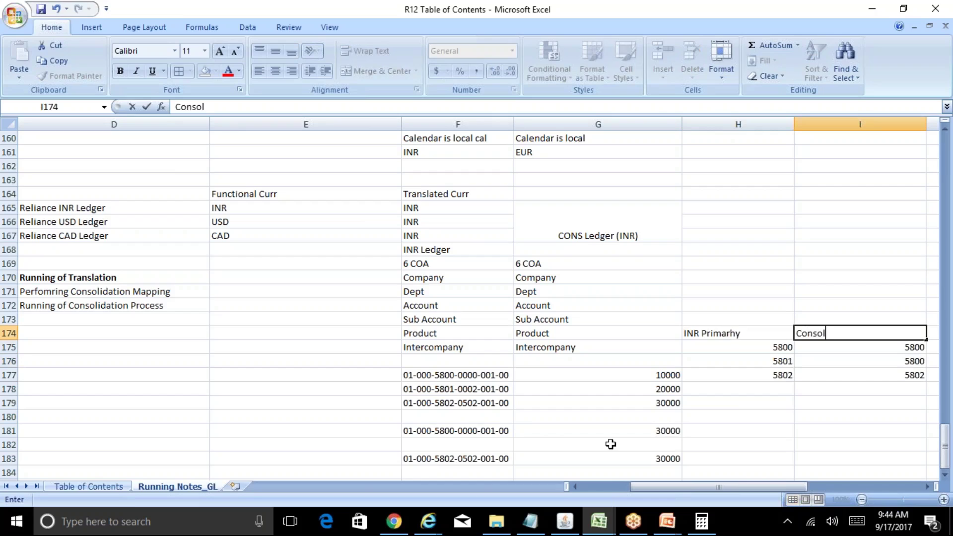
type(" Ledger")
key("Return")
Step: Correct the source heading spelling to 'INR Primary'
key("Left")
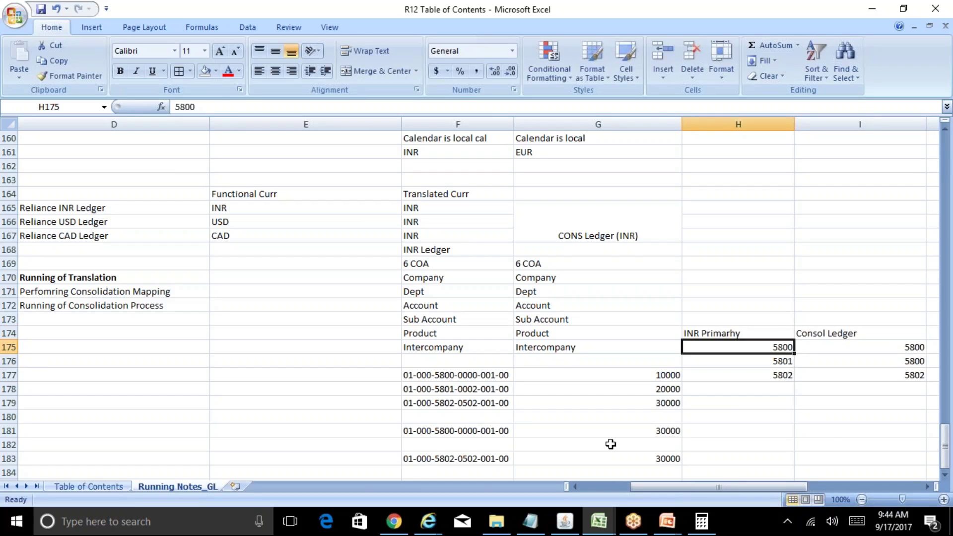
key("shift+Down")
key("Right")
key("Left")
key("Up")
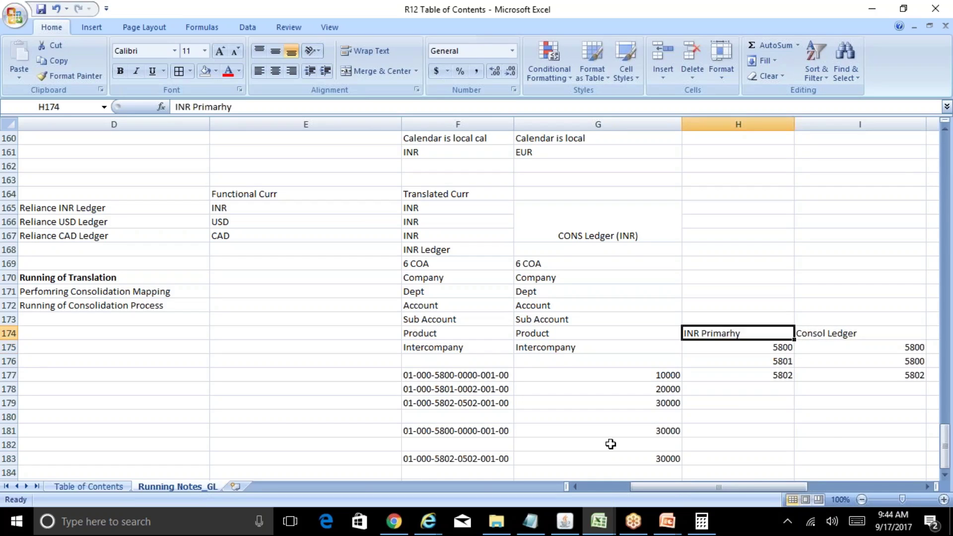
key("F2")
key("Left")
key("BackSpace")
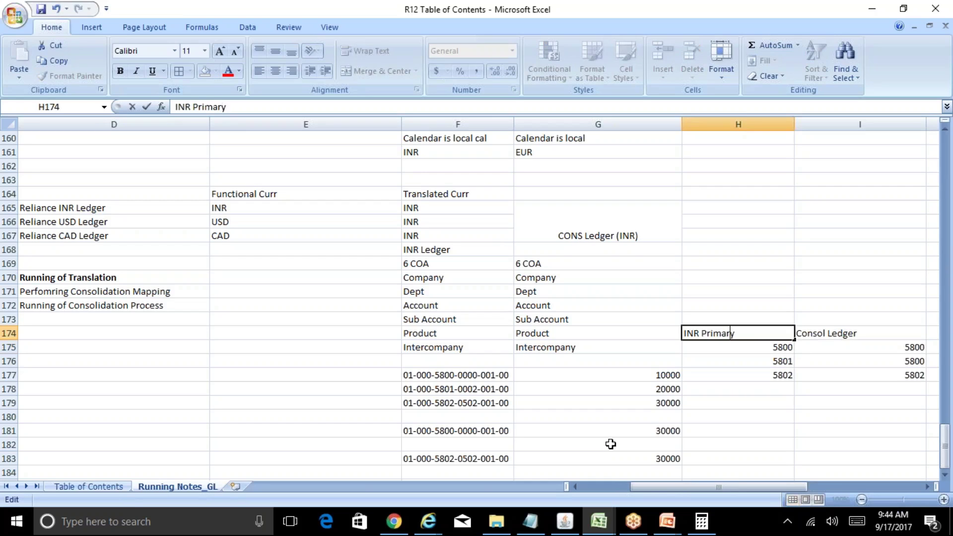
key("Return")
key("Down")
key("Down")
key("Left")
key("Left")
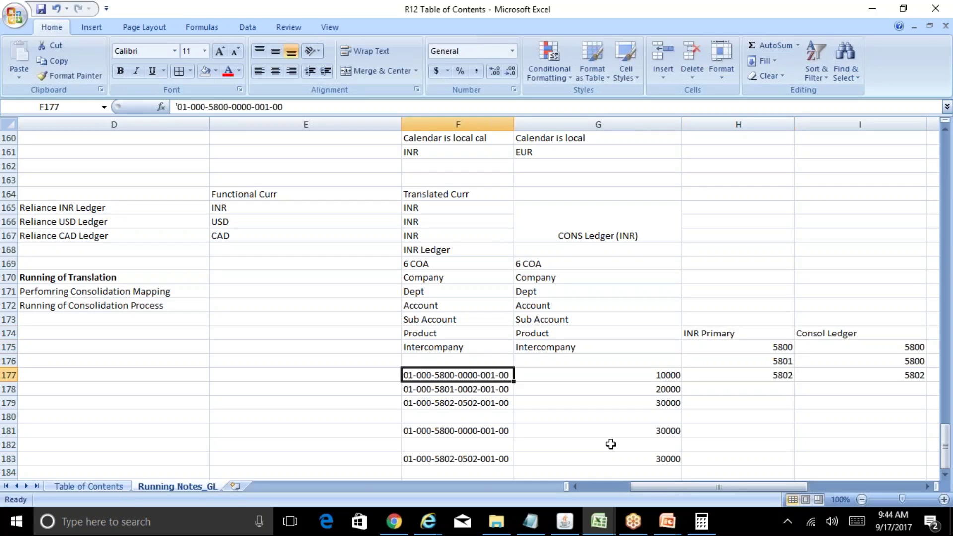
key("Down")
key("Down")
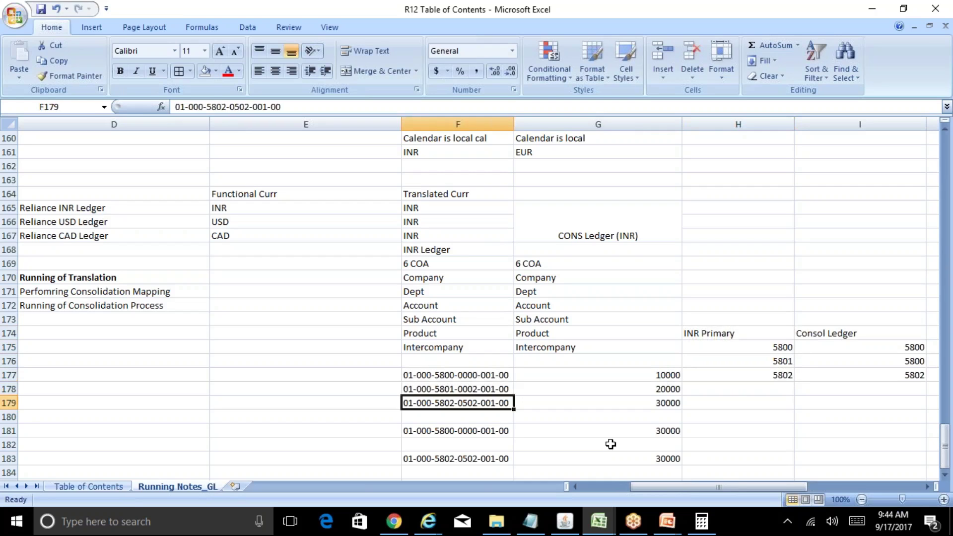
key("Up")
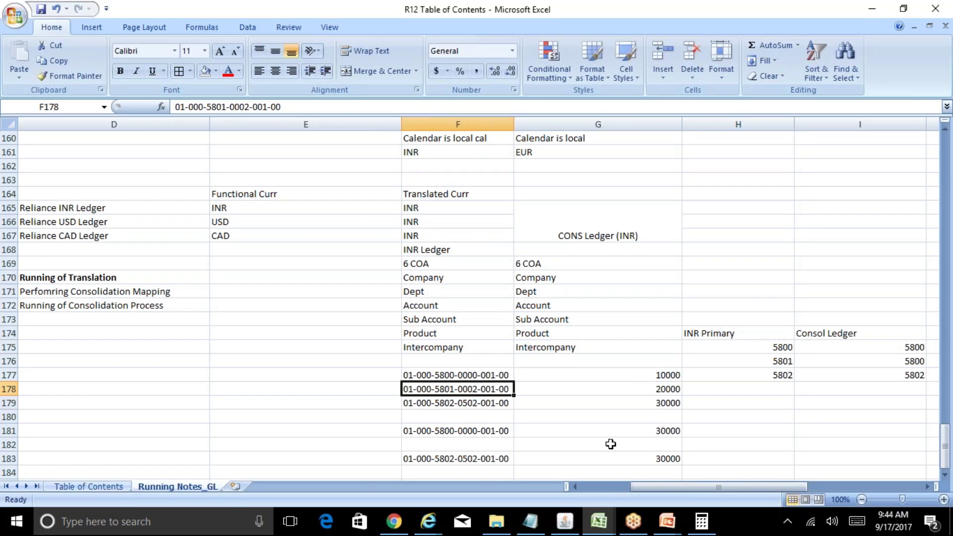
key("Down")
key("Down")
key("Down")
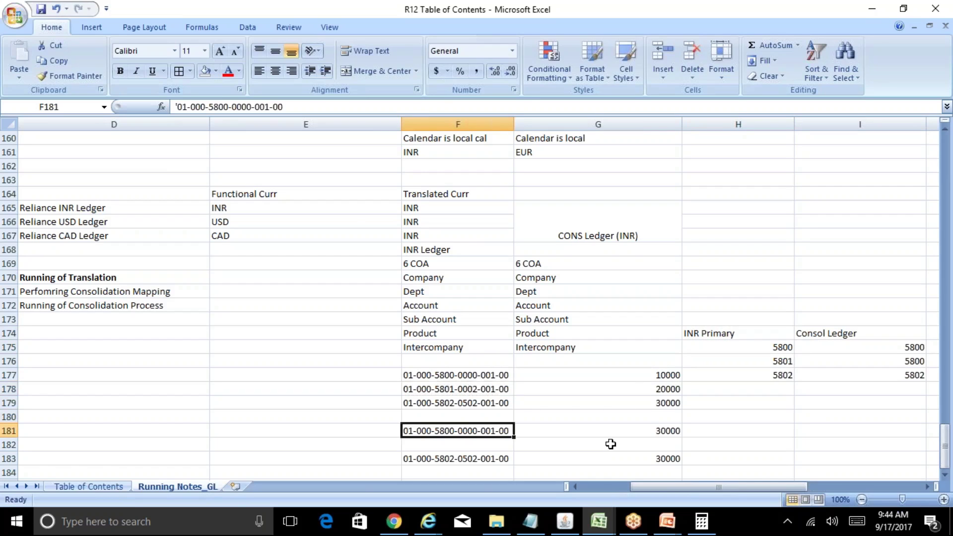
key("ctrl+c")
key("Down")
key("ctrl+v")
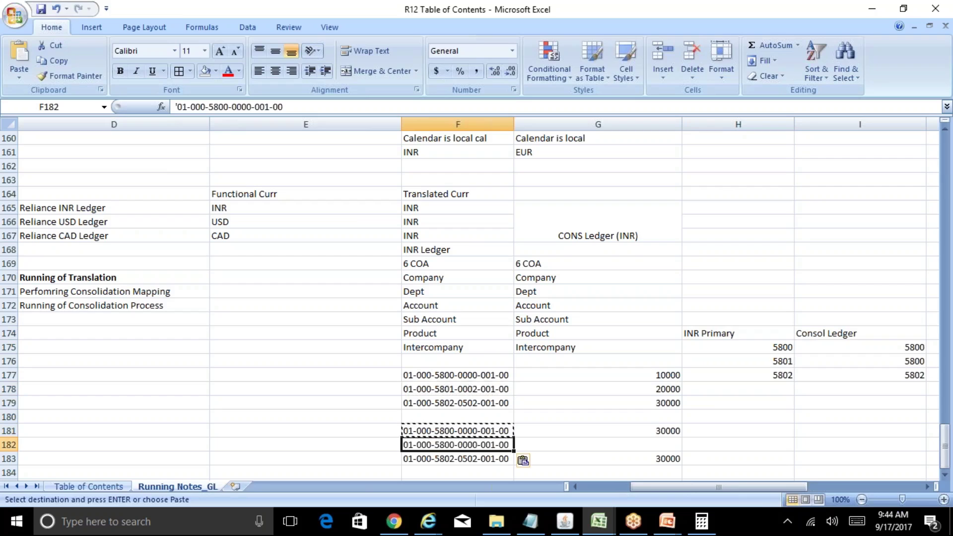
key("Escape")
key("Left")
key("Right")
key("F2")
key("Left")
key("Left")
key("Left")
key("Left")
key("Left")
key("Left")
key("Left")
key("Left")
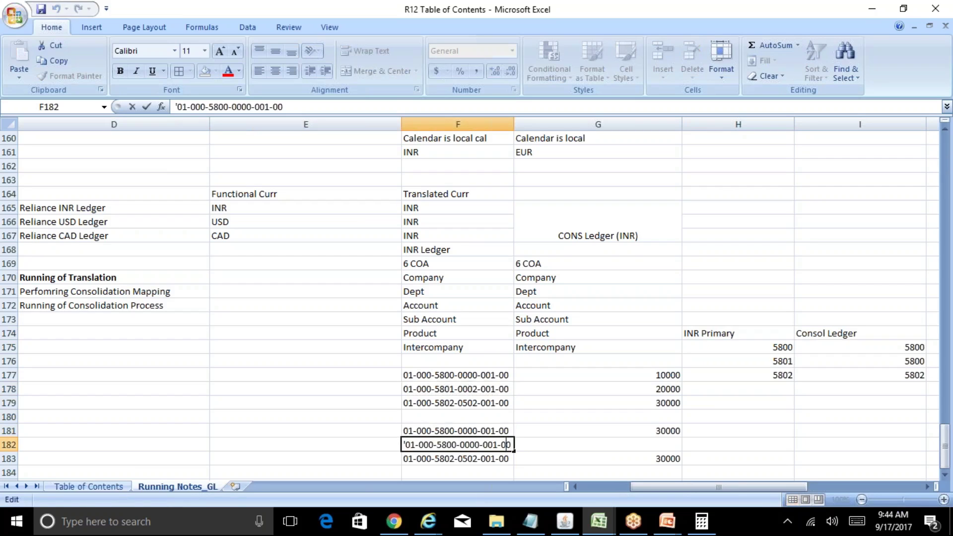
key("shift+Right")
type("2")
key("Return")
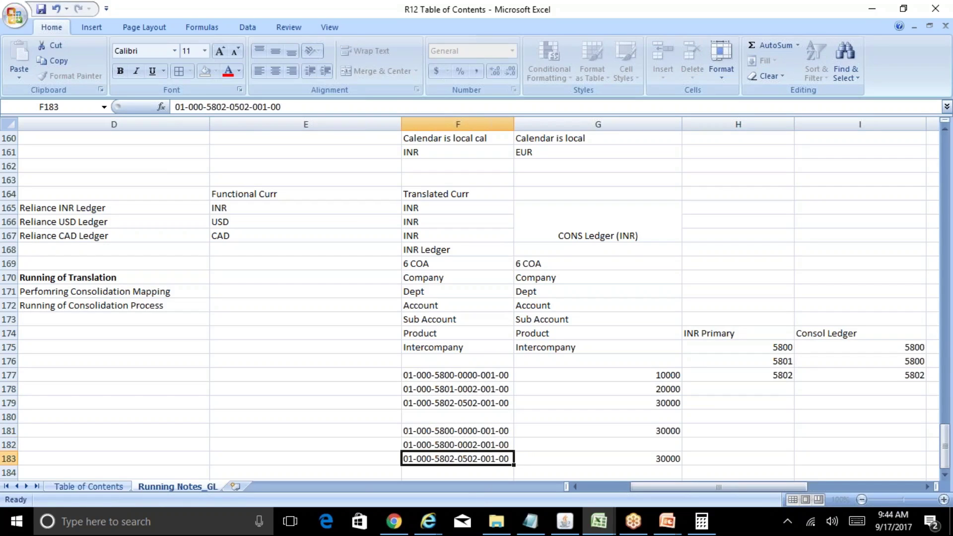
Step: Set the amounts to 10000 in G181 and 20000 in G182
key("Up")
key("Right")
key("Right")
key("Up")
key("Left")
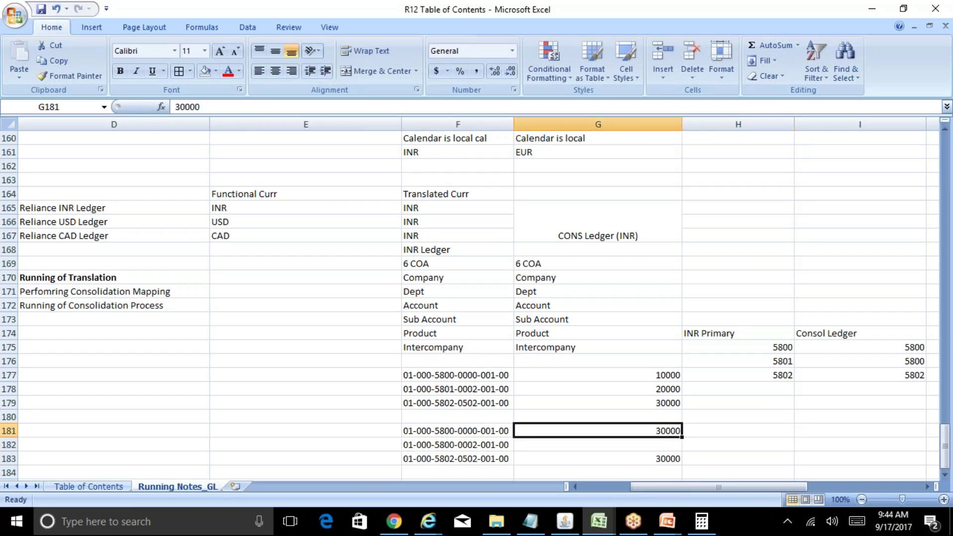
type("10000")
key("Return")
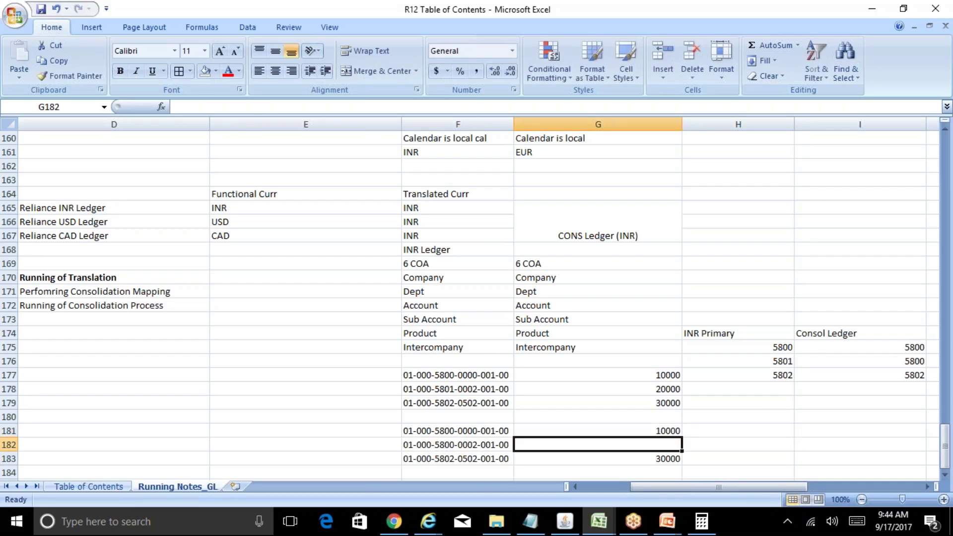
type("20000")
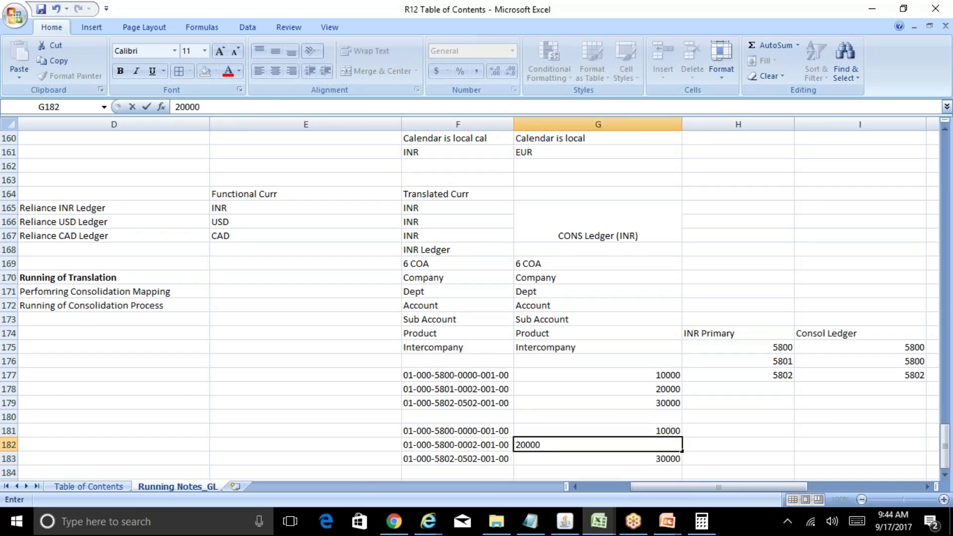
key("Up")
Step: Compare the account codes in F181:F182 with those in F177:F178
key("Left")
key("shift+Down")
key("Up")
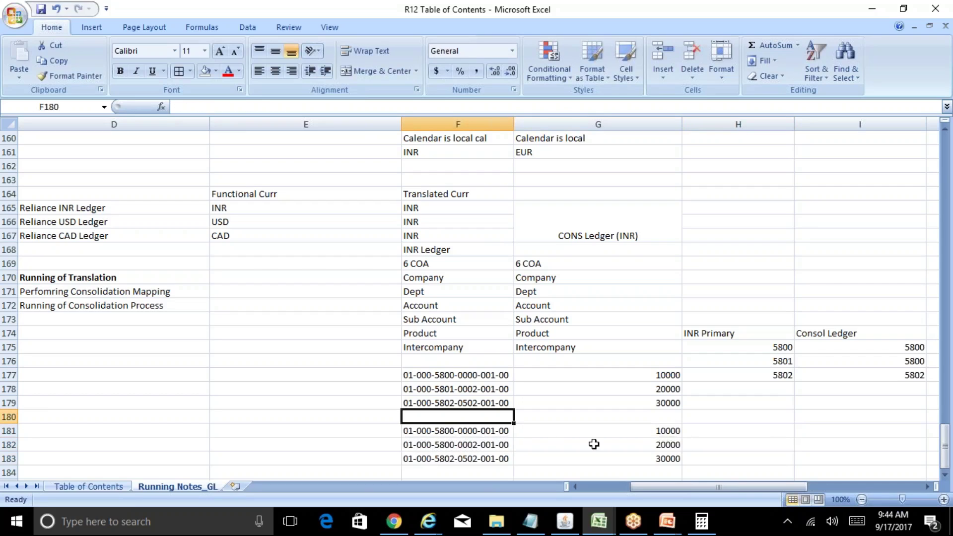
left_click(449, 433)
left_click(448, 443)
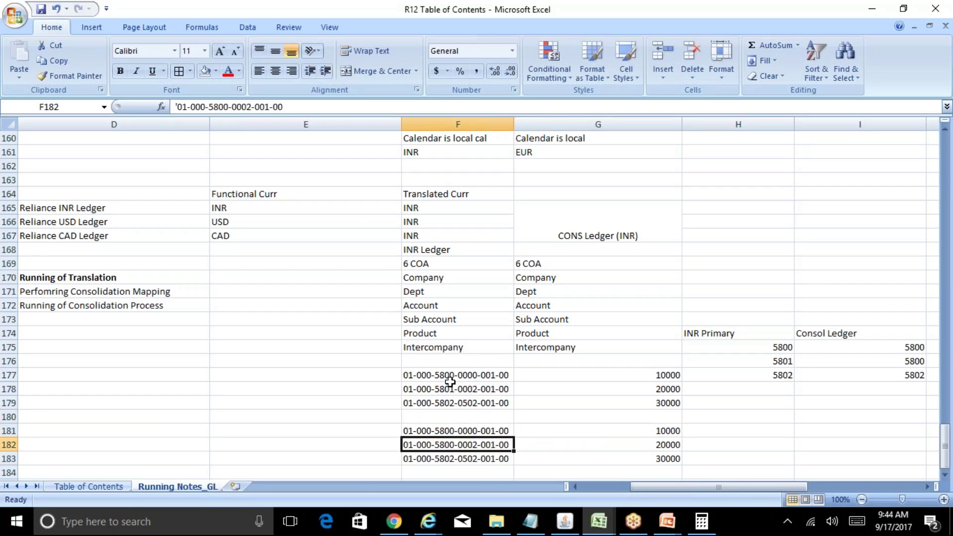
left_click(449, 377)
left_click(463, 387)
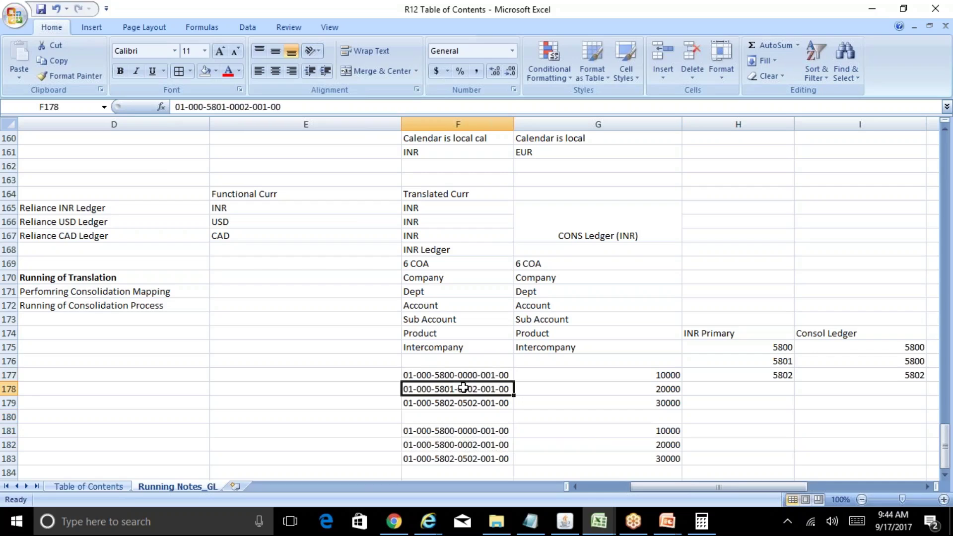
left_click(463, 434)
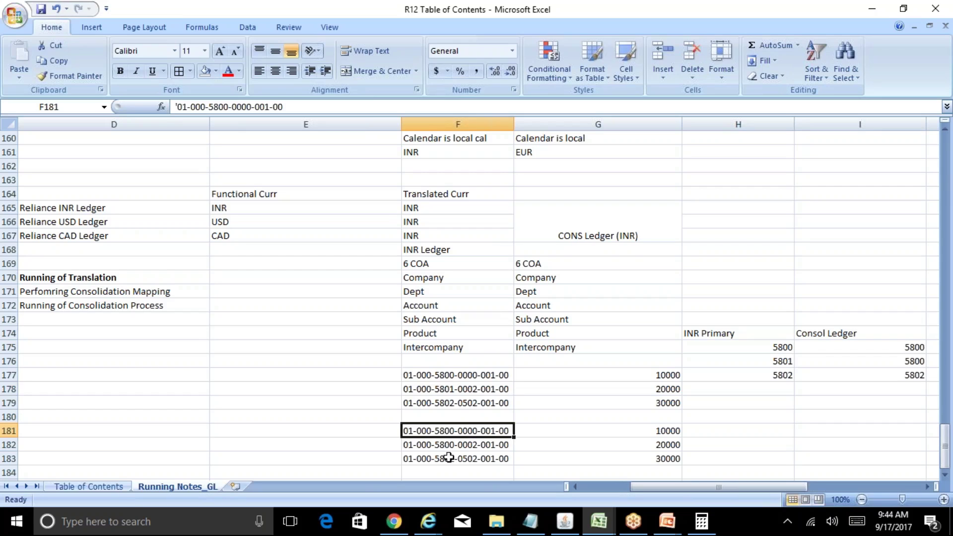
key("Up")
key("Up")
key("Up")
key("Up")
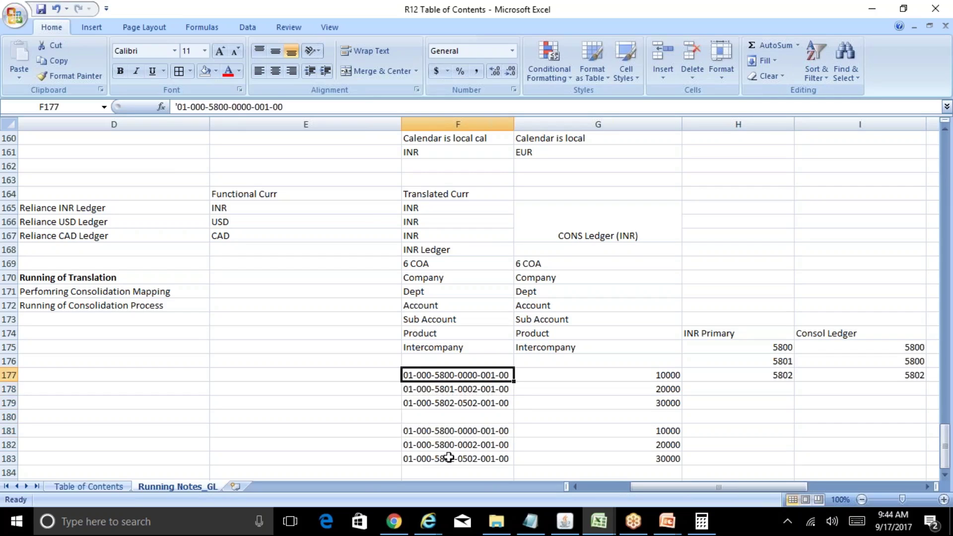
key("Left")
key("Right")
key("Down")
key("Up")
key("Left")
key("Down")
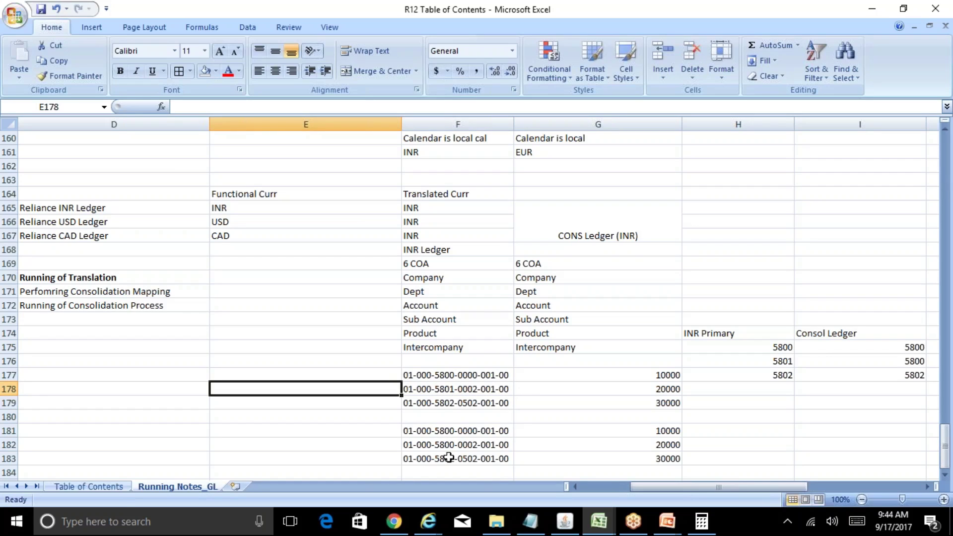
key("Down")
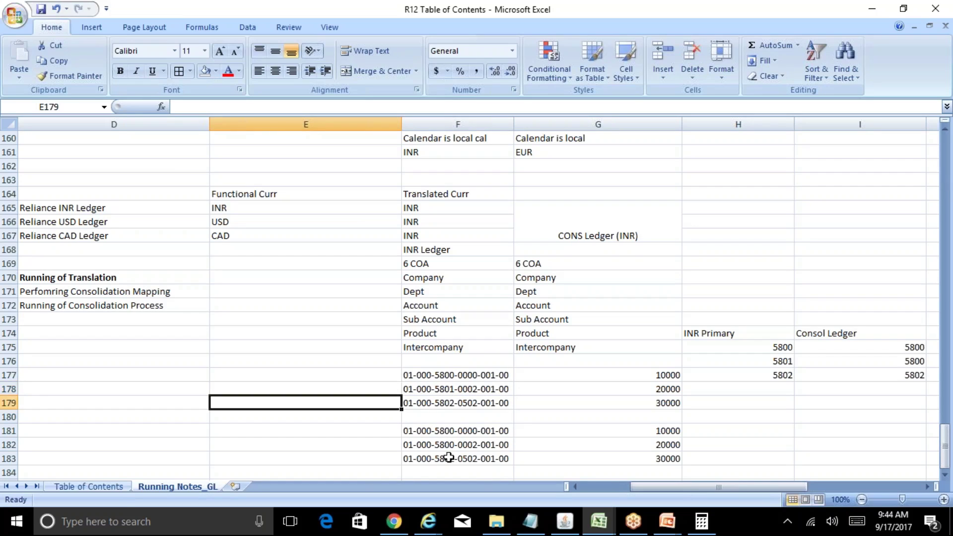
key("Down")
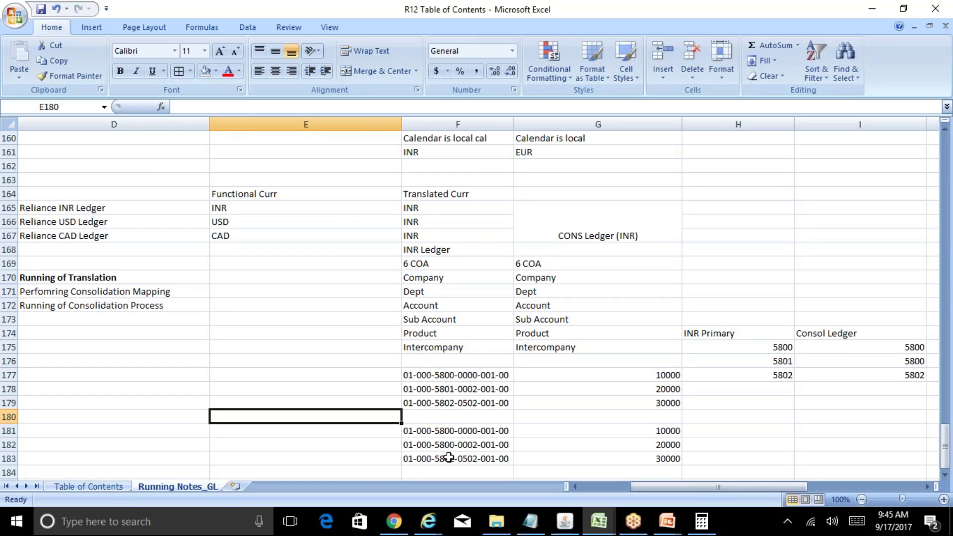
key("Up")
key("Up")
key("Up")
key("Right")
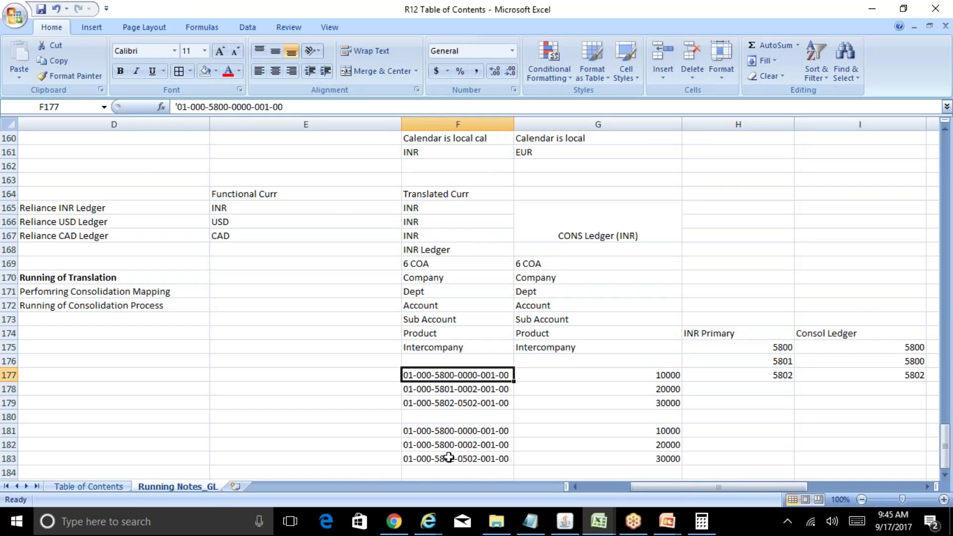
key("Right")
key("Right")
key("Right")
key("Up")
key("Up")
key("Down")
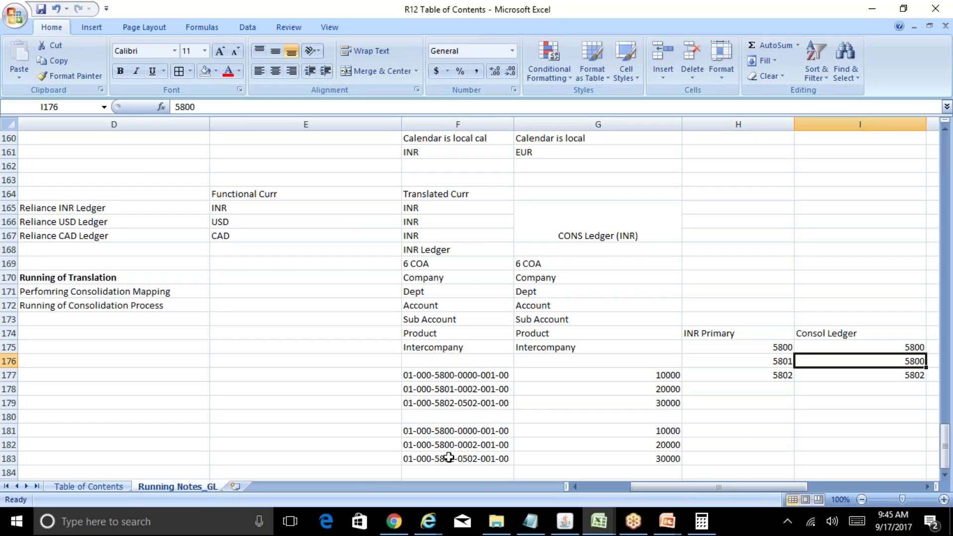
key("Left")
key("Left")
key("Left")
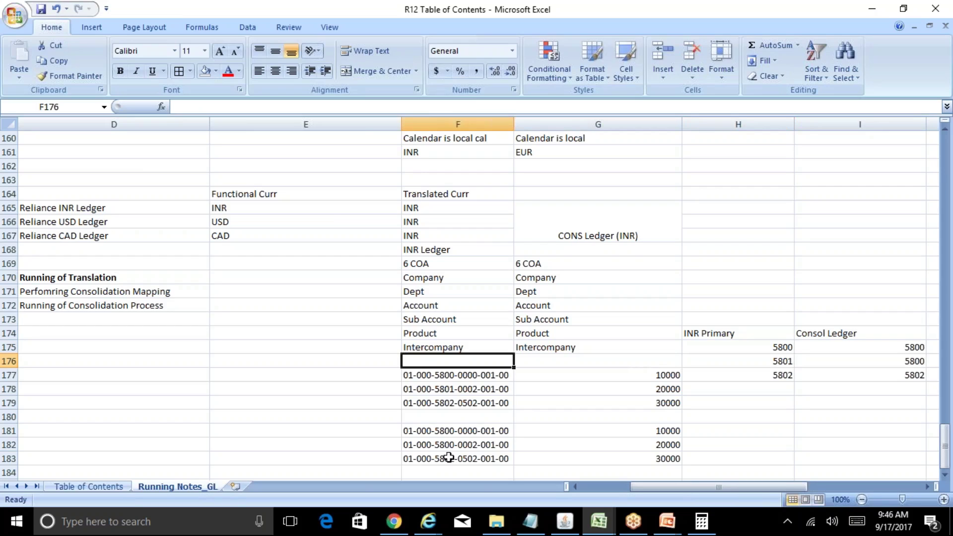
key("Up")
key("Up")
key("Up")
key("Left")
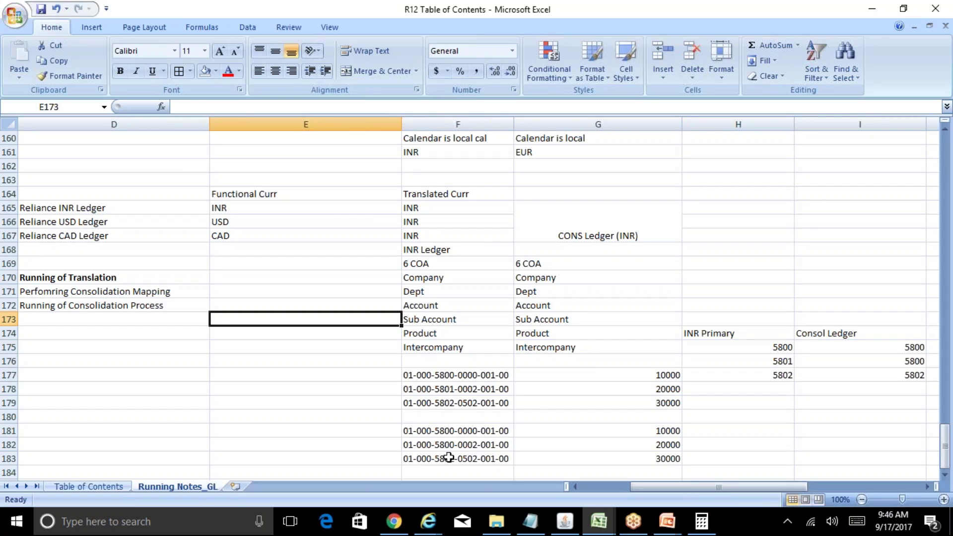
Step: List the entries 'GST - AP', 'GST- Karnatka' and 'GST- Tamil Nadeu' in column E
type("GST - AP")
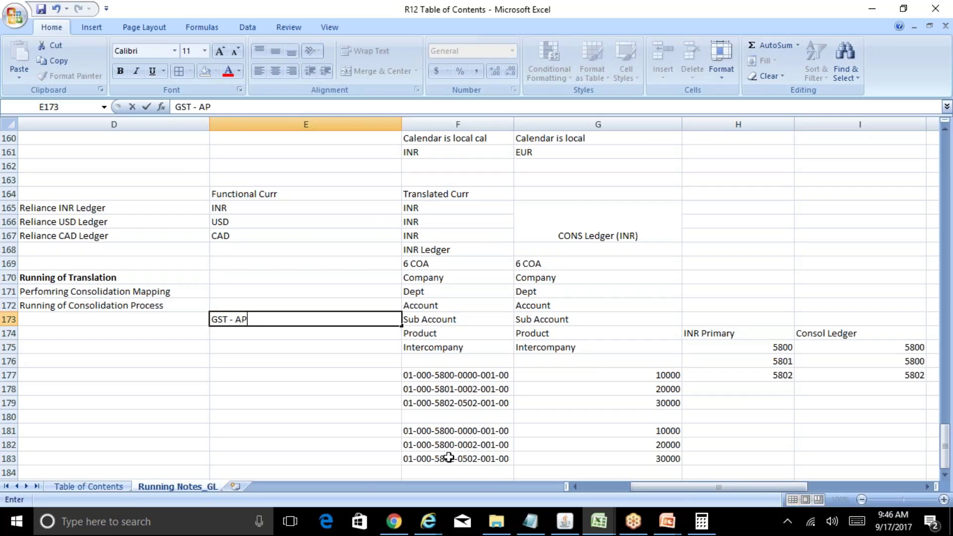
key("Return")
type("GST")
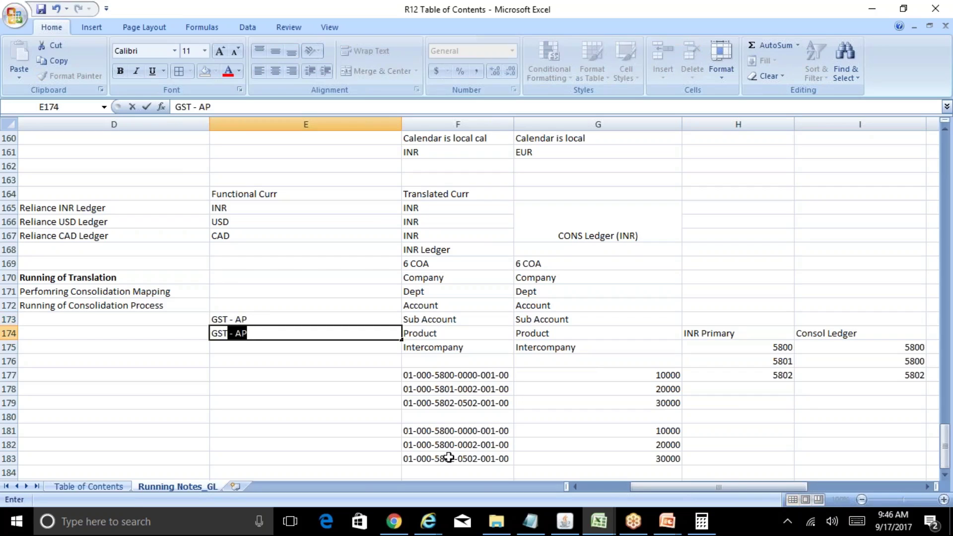
type("- Karnatka")
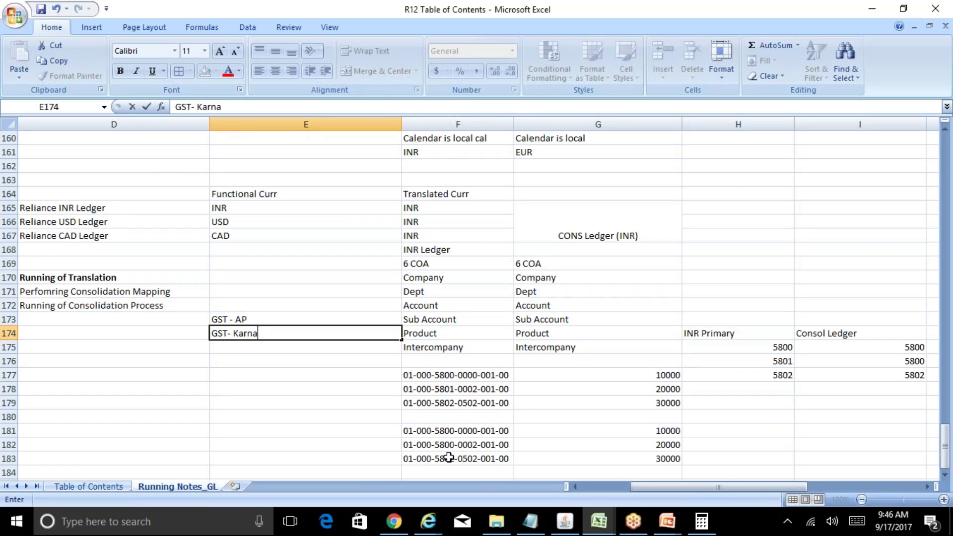
key("Return")
type("GST- Ta")
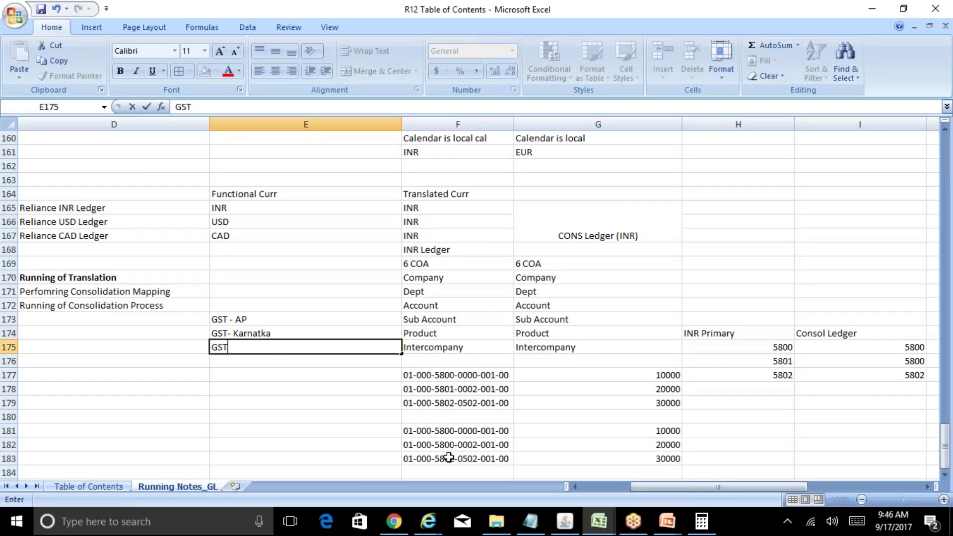
type("mil Nadeu")
key("Return")
Step: Correct the Tamil Nadu entry to 'GST- Tamil Nadu'
key("Up")
key("Up")
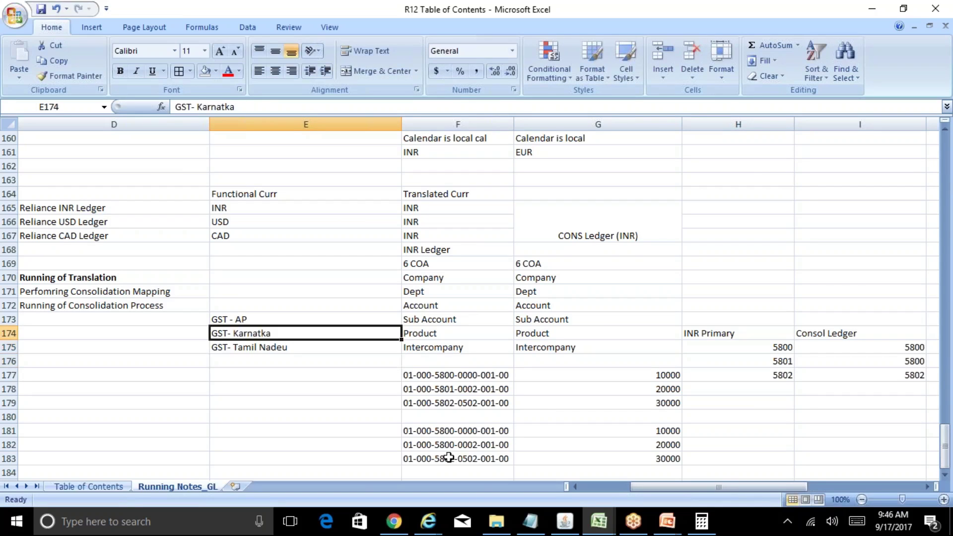
key("Down")
key("F2")
key("BackSpace")
key("BackSpace")
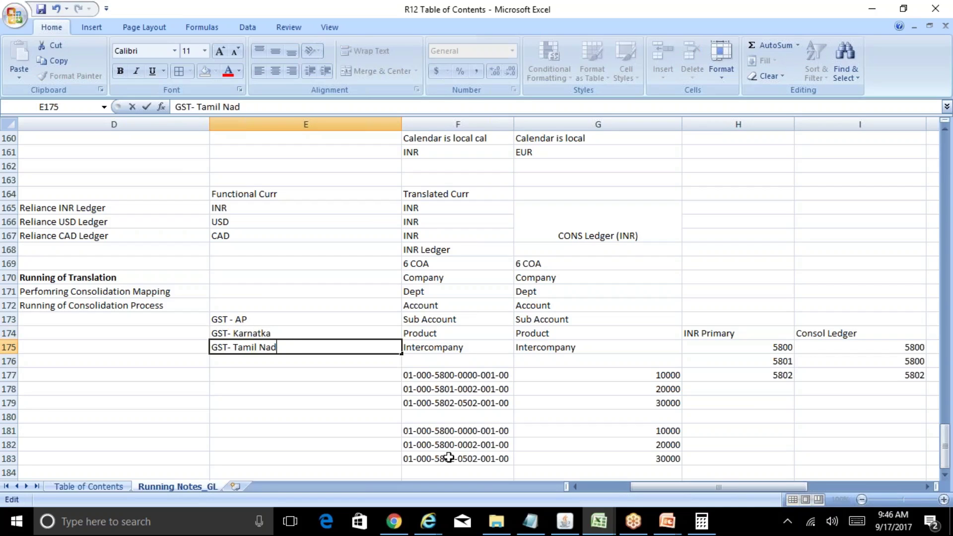
type("u")
key("Return")
Step: Append account numbers 58002, 58003 and 58004 to the AP, Karnataka and Tamil Nadu entries
key("Up")
key("Up")
key("Up")
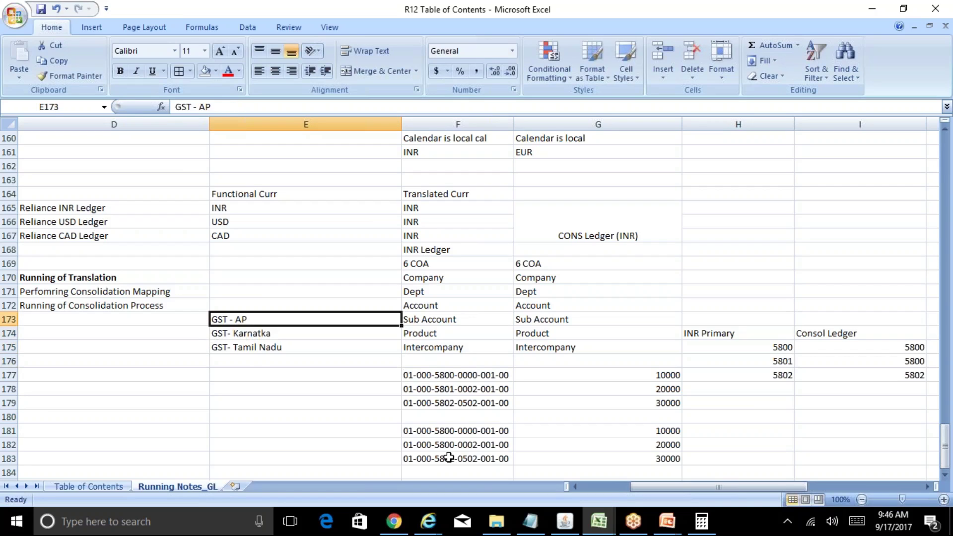
key("F2")
type("- 58")
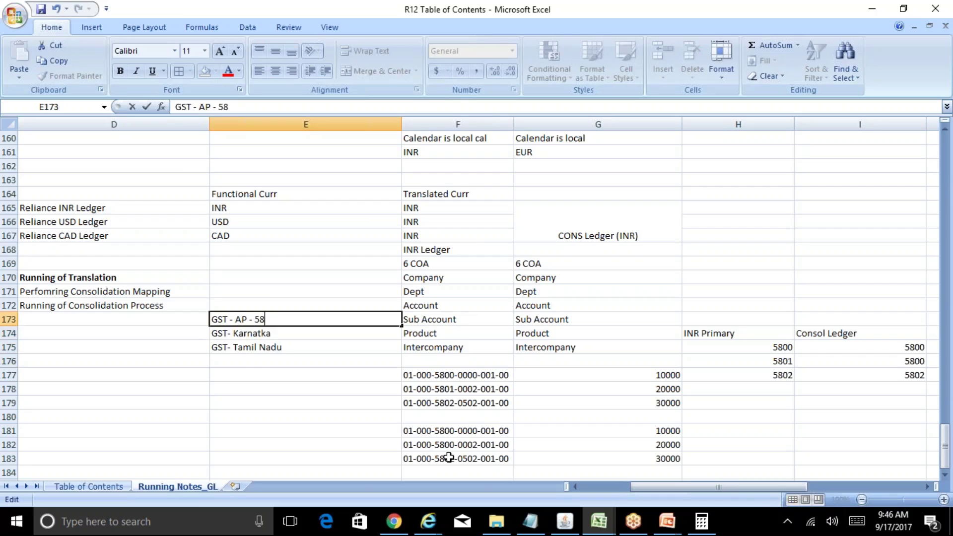
type("002")
key("Return")
key("F2")
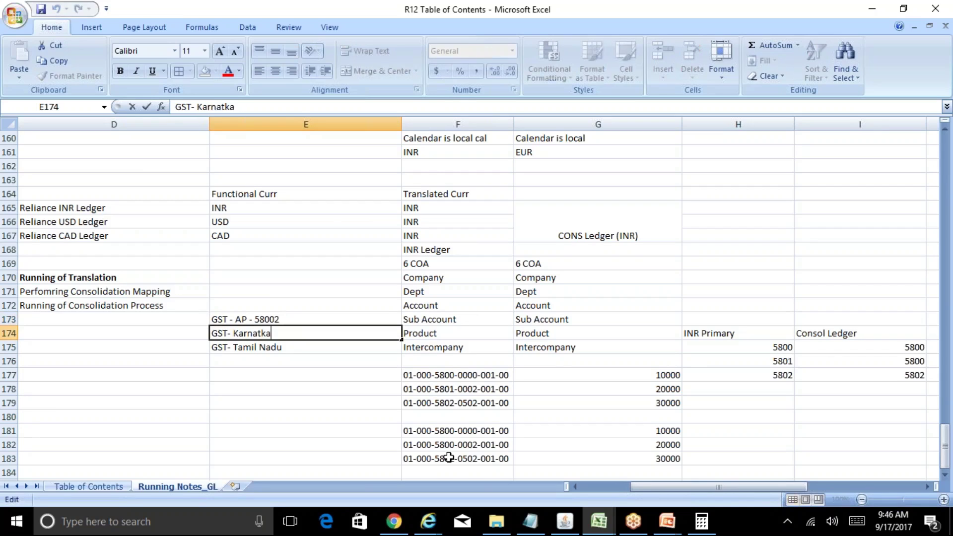
type("-58003")
key("Return")
key("F2")
type("-58004")
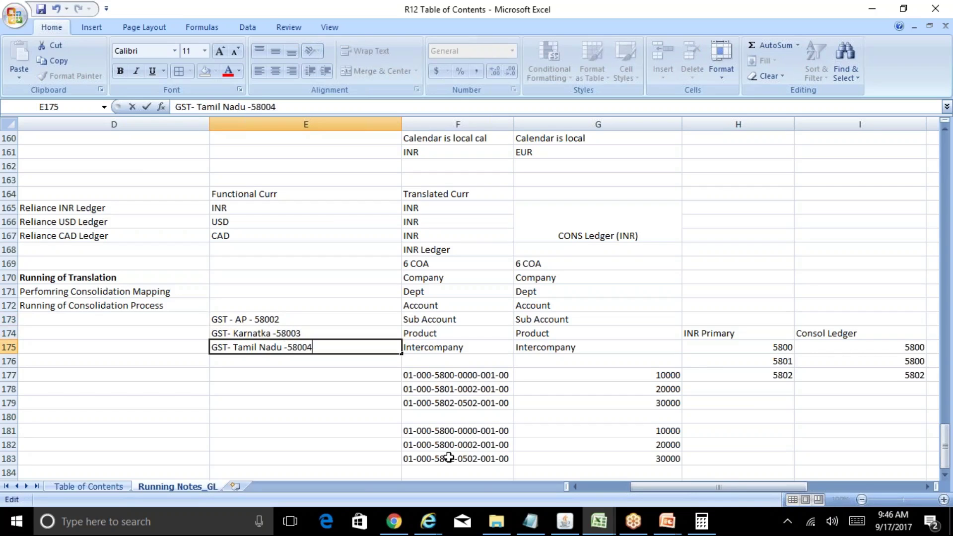
key("Return")
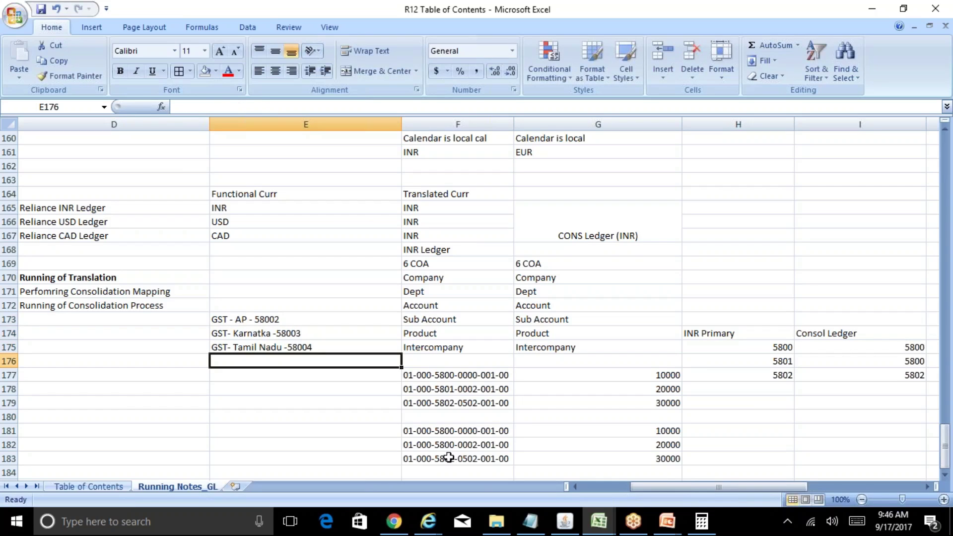
Step: Enter 'GST Account - 58000' in E172 and review the GST entries beneath it
key("Up")
key("Up")
key("Up")
key("Up")
type("G")
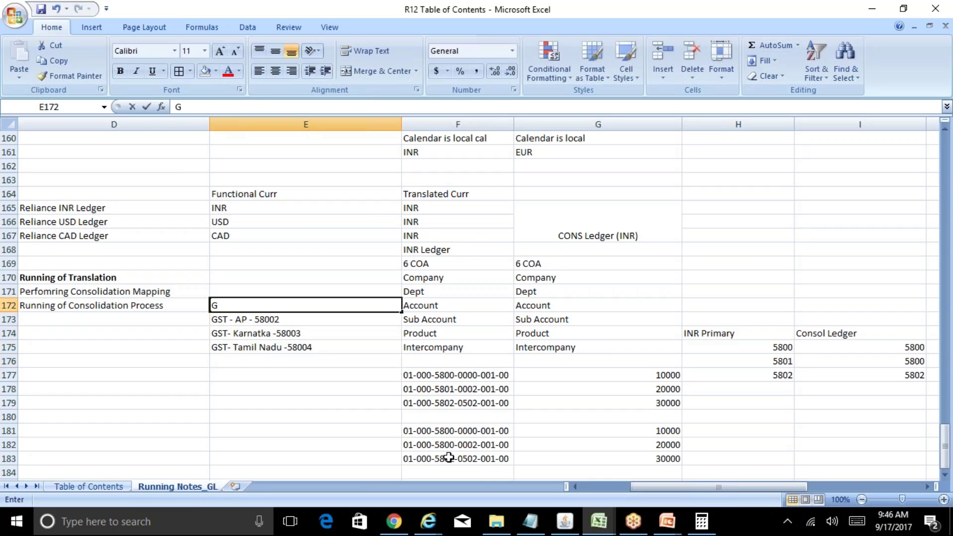
type("ST Account - ")
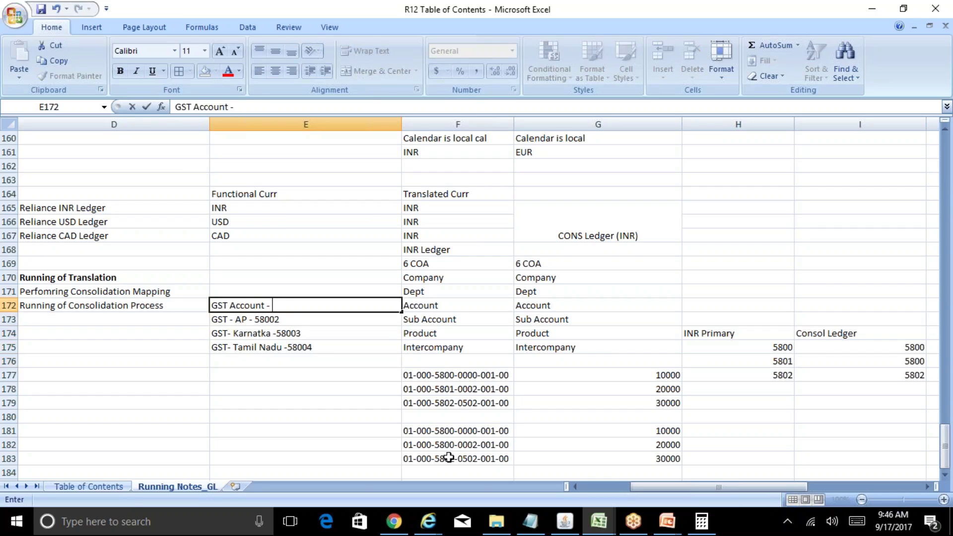
type("58000")
key("Return")
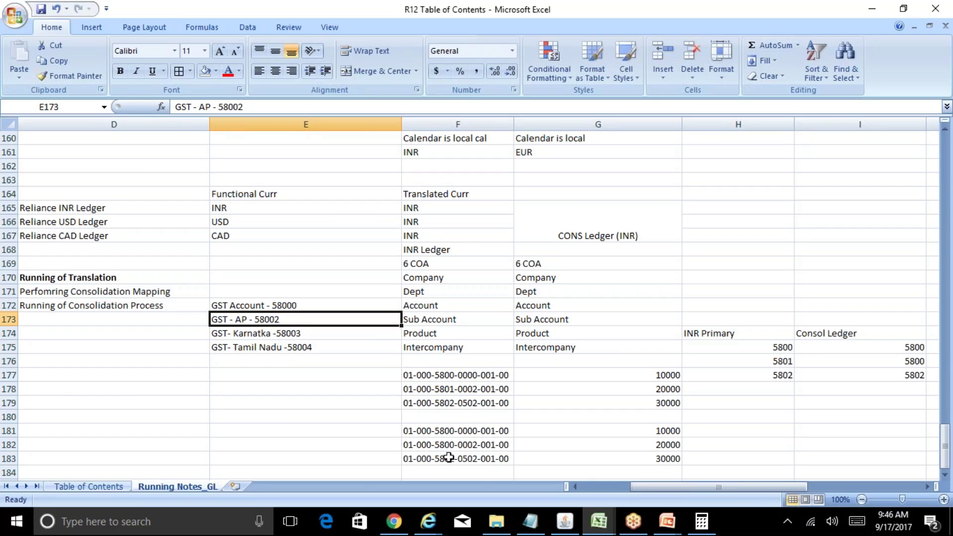
key("Down")
key("Up")
key("Down")
key("Down")
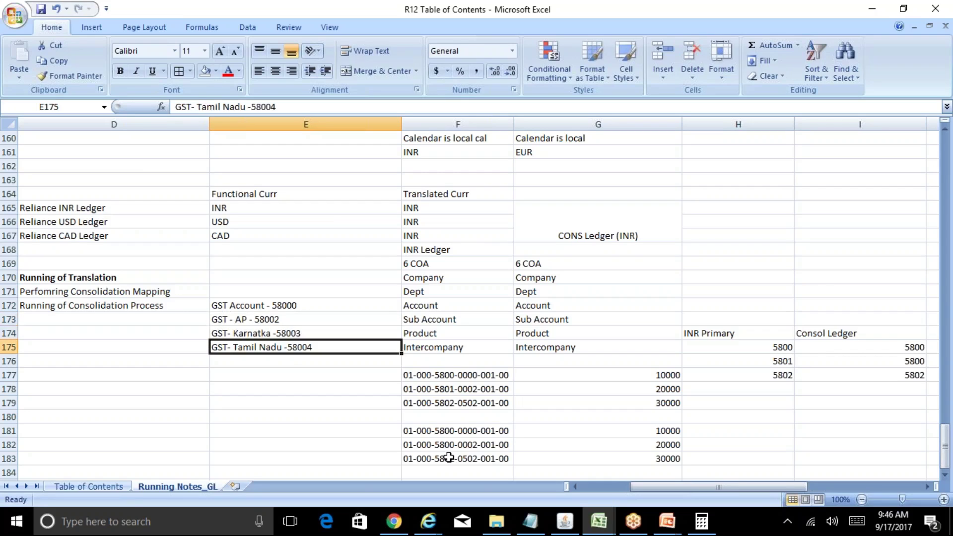
key("Up")
key("Up")
key("Up")
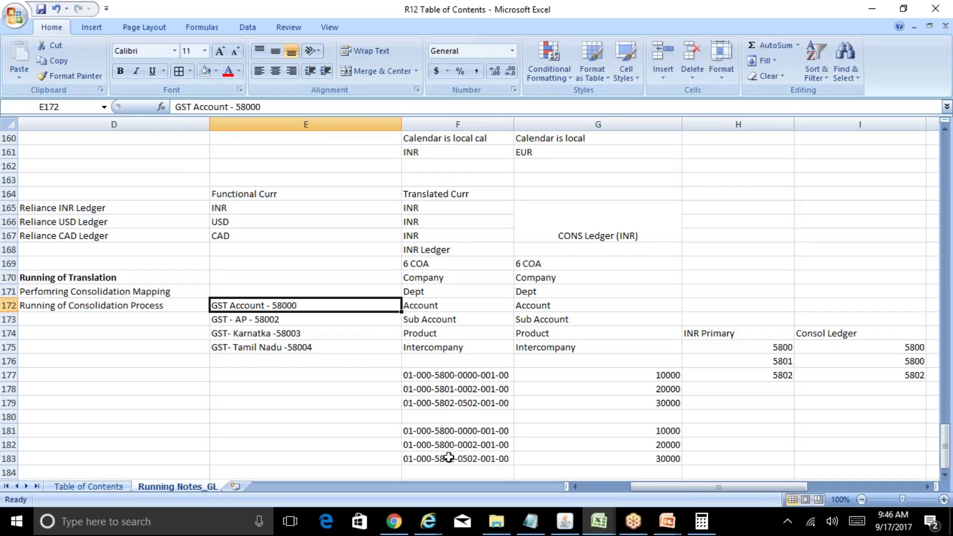
key("Down")
key("Up")
Step: Set the Account row's source to 'account', confirm the Decision prompt, save, and close Segment Rules
left_click(566, 519)
left_click(287, 169)
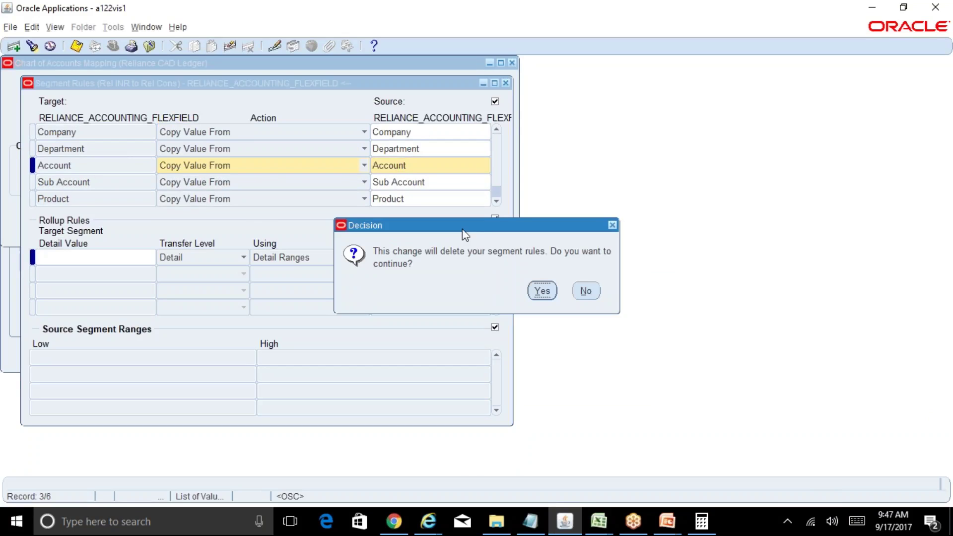
left_click(542, 291)
left_click(420, 168)
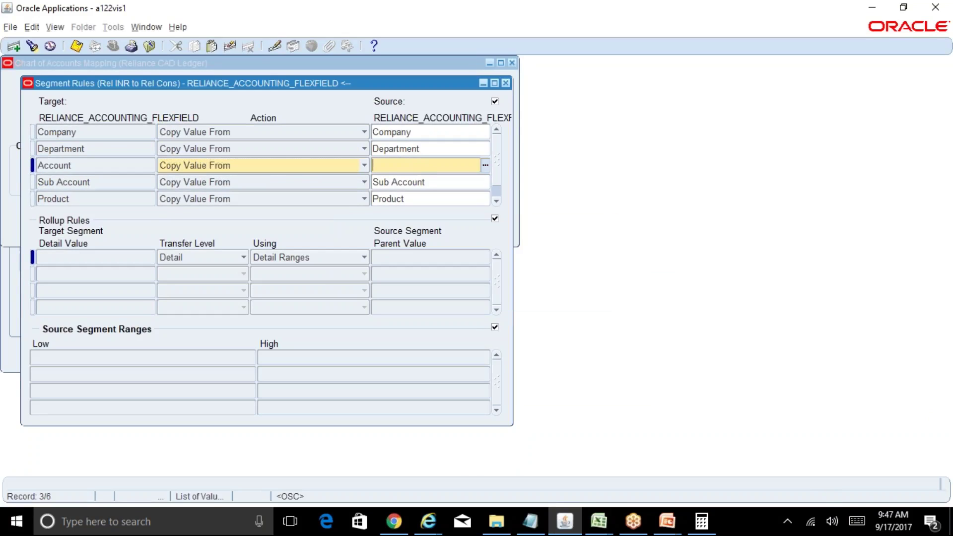
type("account")
key("ctrl+s")
left_click(506, 83)
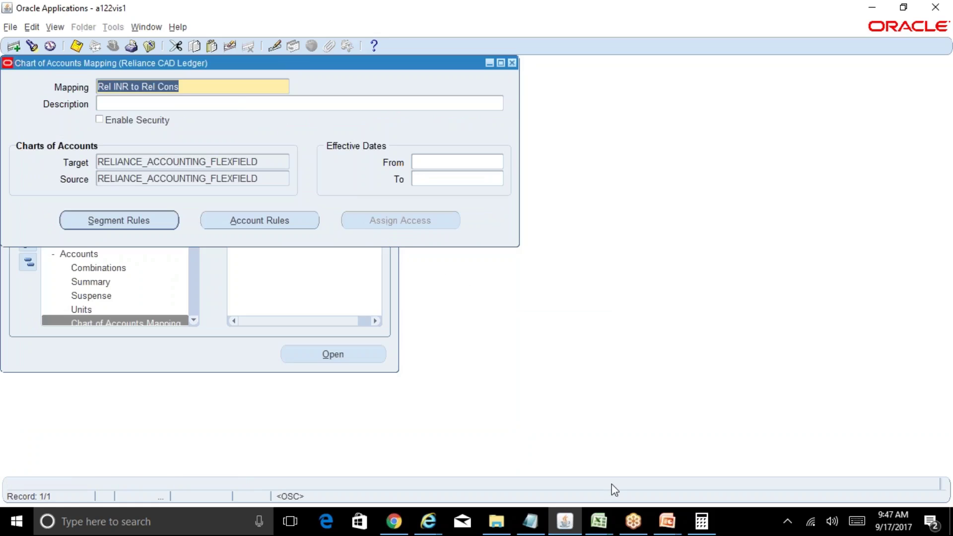
left_click(599, 520)
Step: Copy the 'Rel USD to Rel Cons' mapping name from the GL-3 notes, then start a new Oracle mapping record
left_click(651, 470)
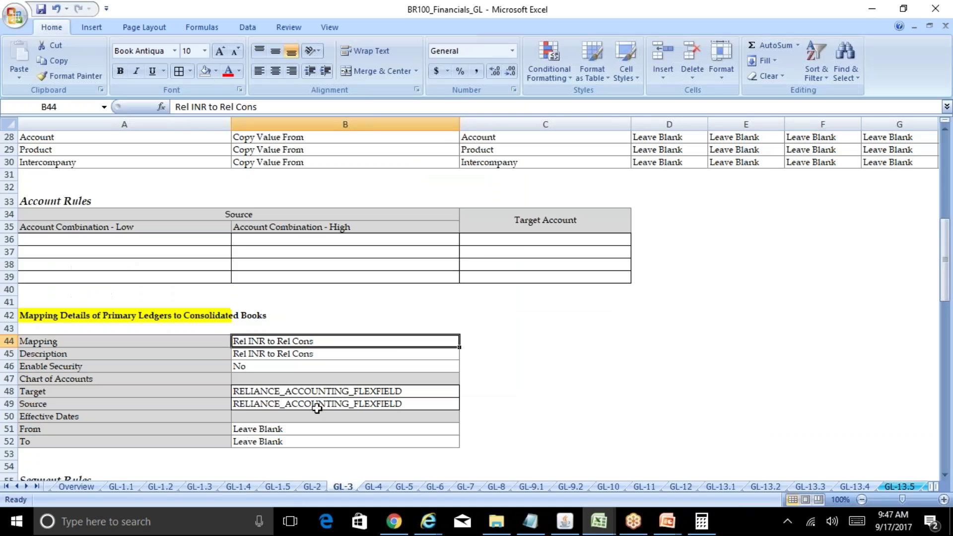
left_click(113, 404)
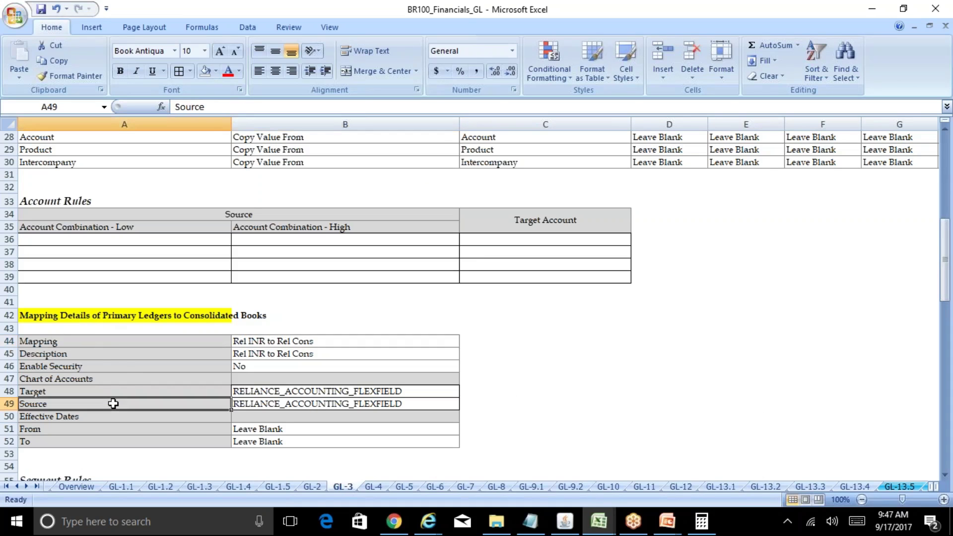
key("Down")
key("Down")
key("Down")
key("Down")
key("Down")
key("Down")
key("Down")
key("Down")
key("Down")
key("Down")
key("Down")
key("Down")
key("Down")
key("Down")
key("Down")
key("Down")
key("Down")
key("Down")
key("Down")
key("Down")
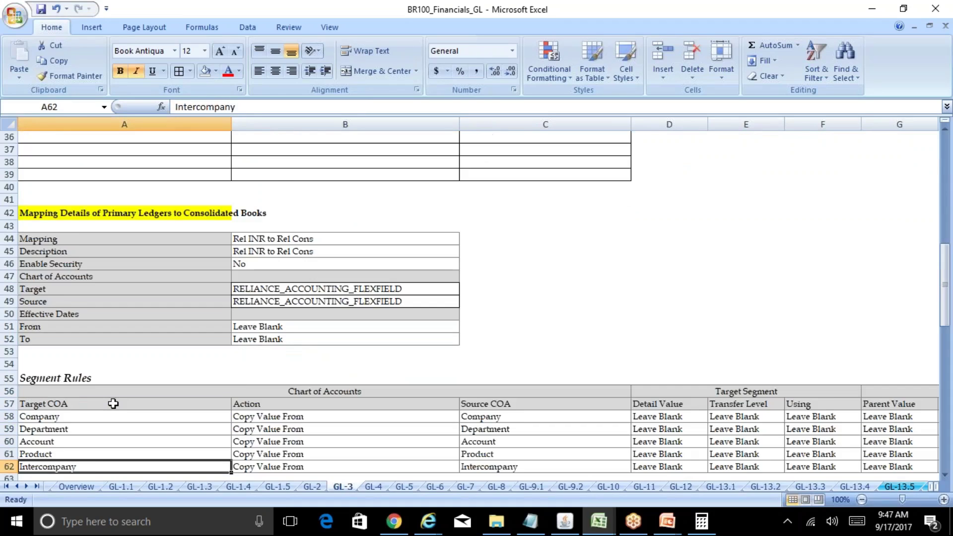
key("Down")
key("Down")
key("Down")
key("Down")
key("Down")
key("Down")
key("Down")
key("Down")
key("Down")
key("Down")
key("Down")
key("Down")
key("Down")
key("Down")
key("Down")
key("Down")
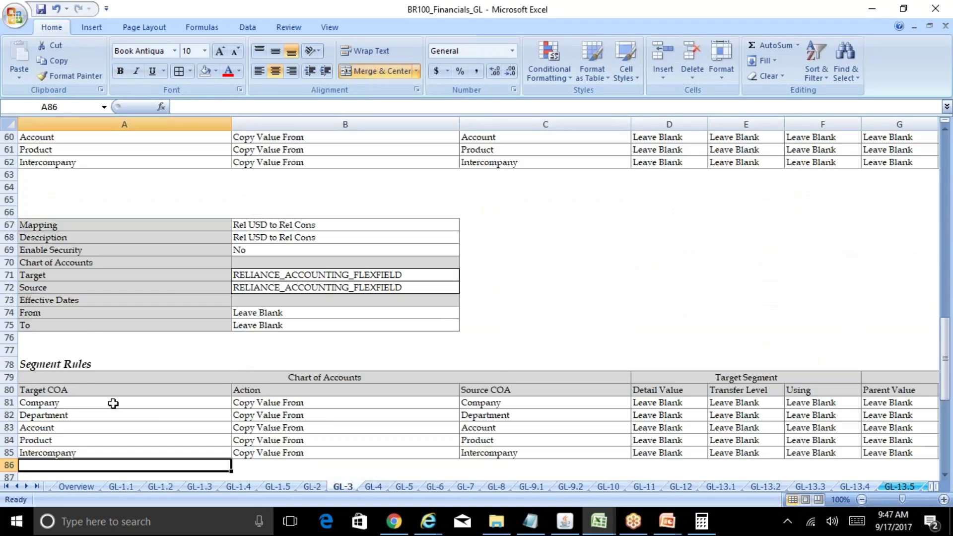
key("Up")
key("Up")
key("Up")
key("Up")
key("Up")
key("Up")
key("Up")
key("Up")
key("Up")
key("Up")
key("Up")
key("Up")
key("Up")
key("Up")
key("Up")
key("Up")
key("Up")
key("Up")
key("Up")
key("Up")
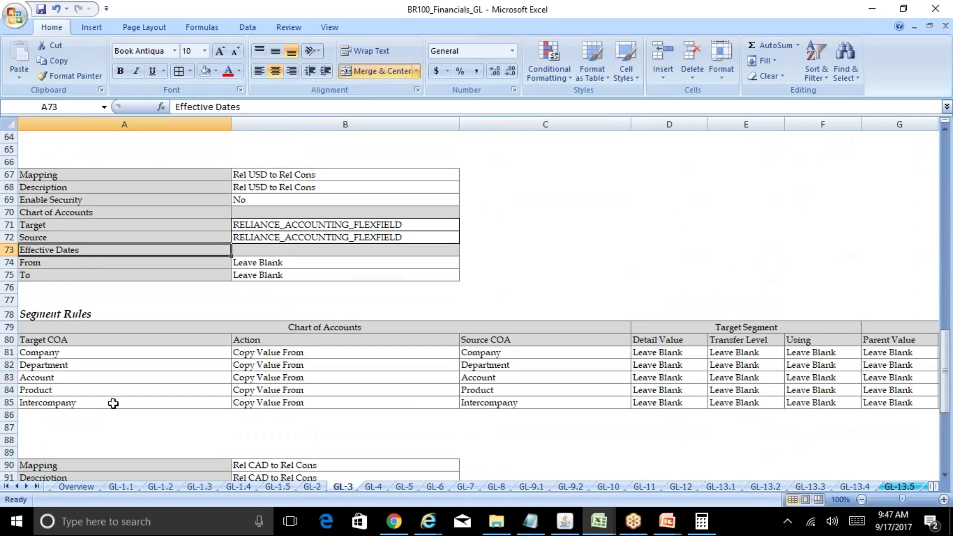
key("Down")
key("Right")
key("ctrl+c")
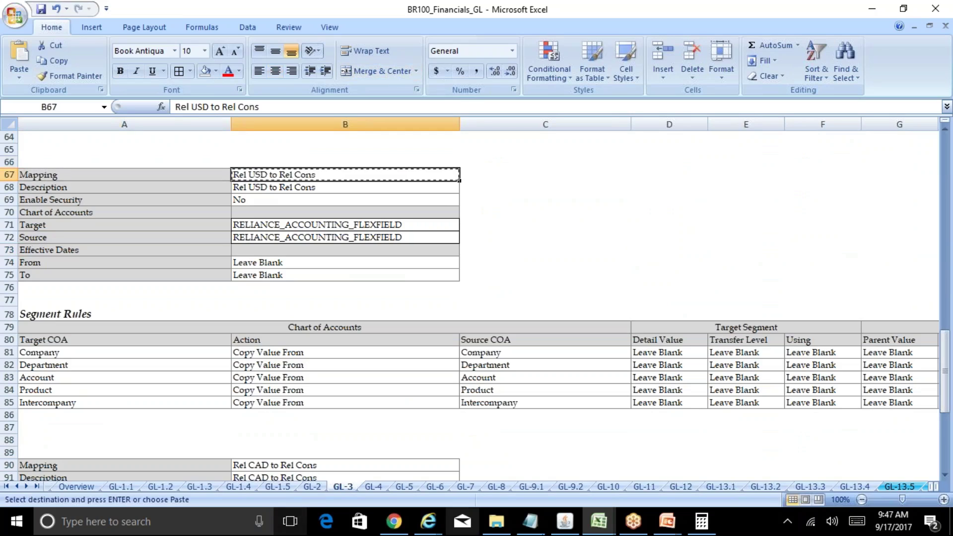
left_click(570, 520)
key("Down")
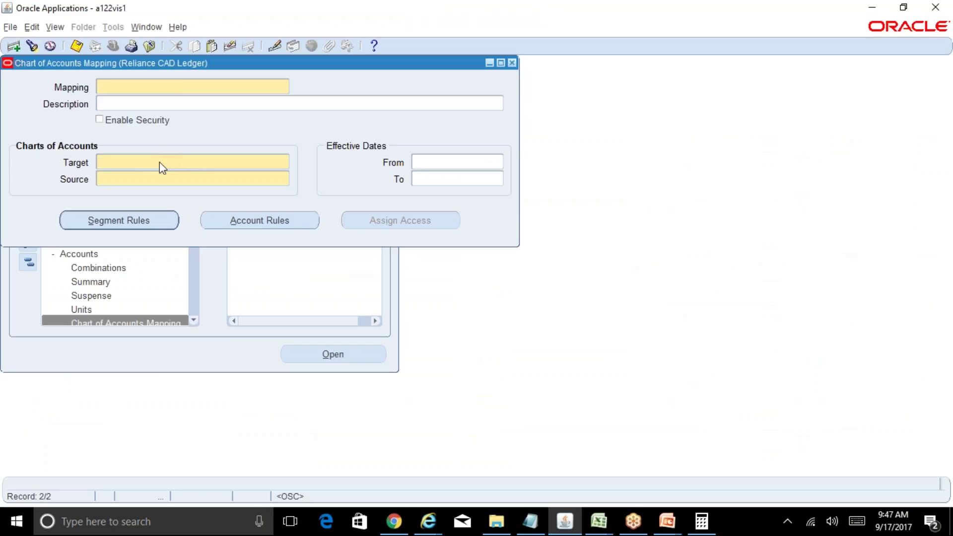
Step: Paste the mapping name, dismiss the duplicate-name error, and clear the unsaved record
key("alt+Tab")
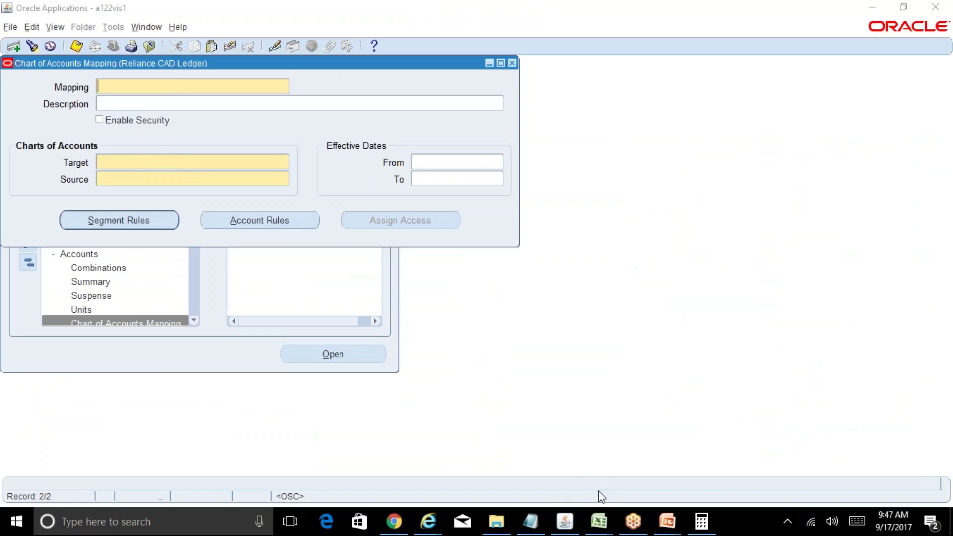
left_click(605, 525)
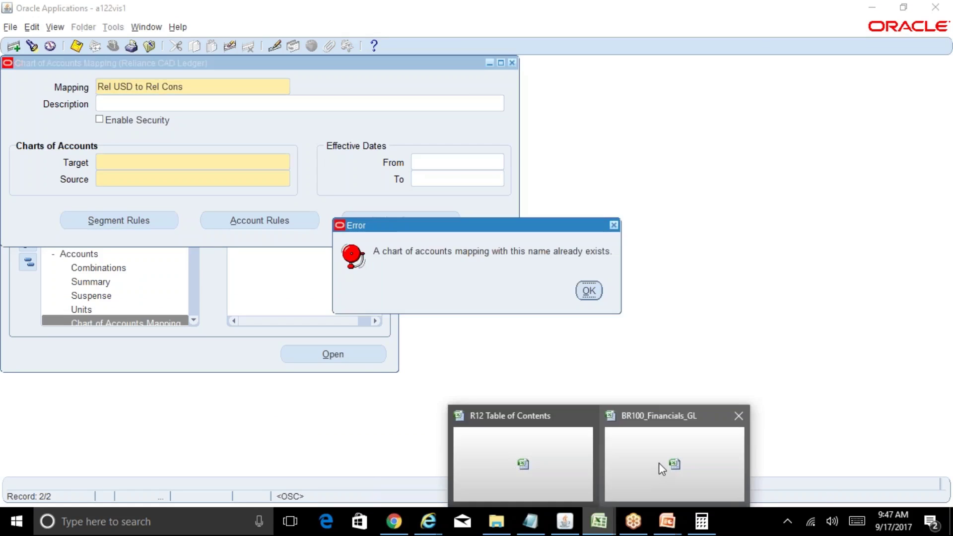
left_click(588, 290)
key("alt+e")
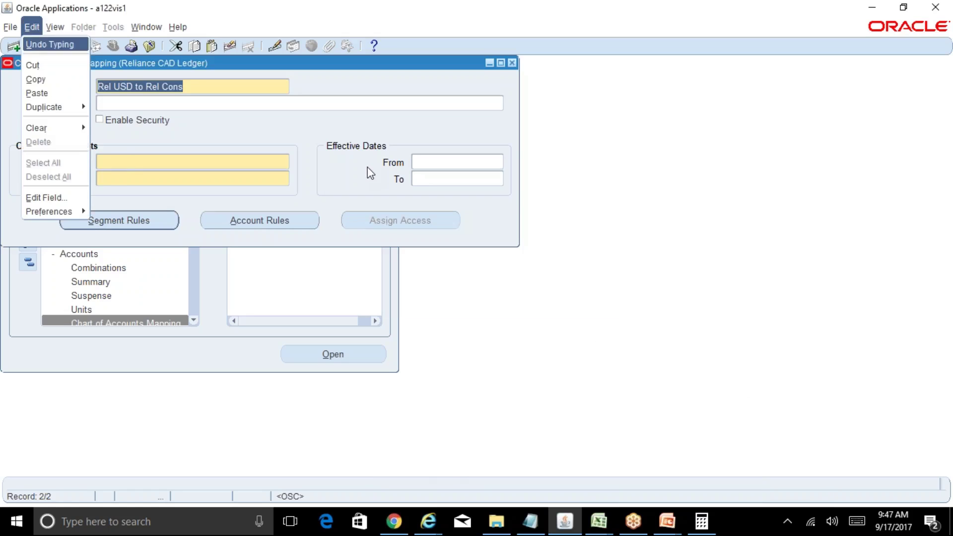
key("r")
key("r")
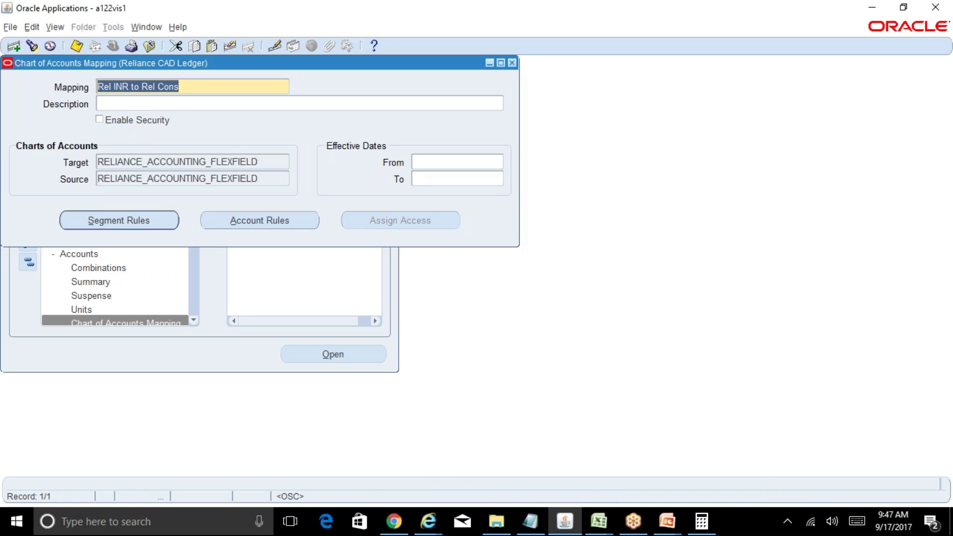
Step: Query 'Rel USD to Rel Cons' and check its creation date in Record History
key("F11")
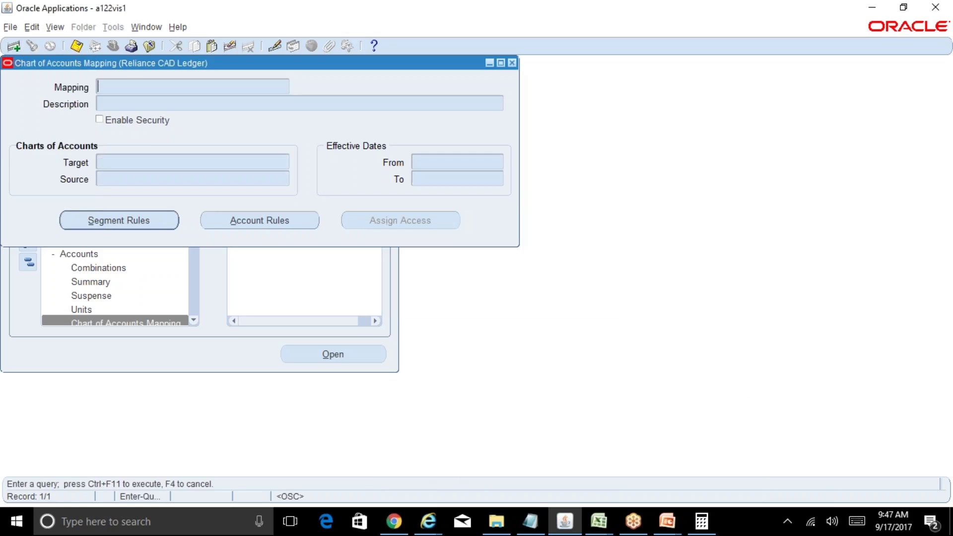
key("ctrl+v")
key("ctrl+F11")
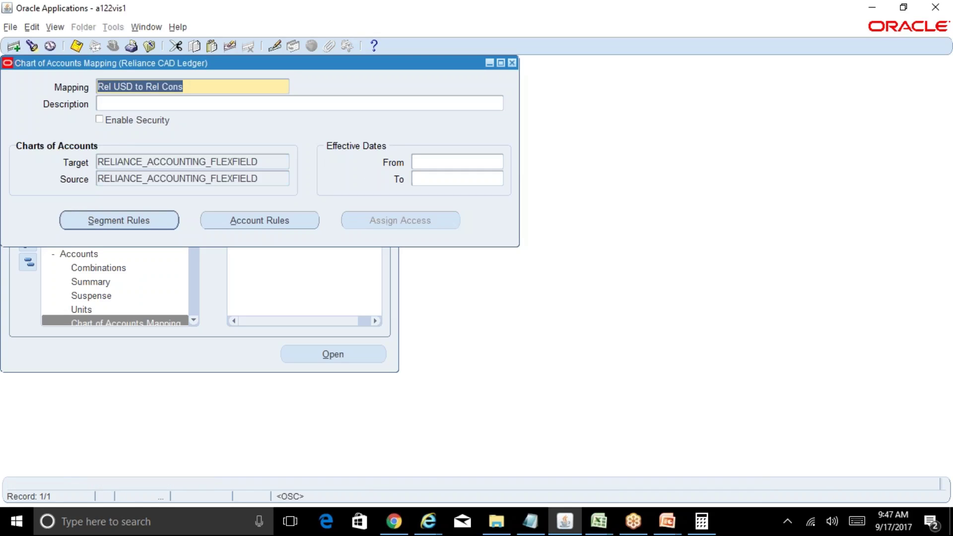
left_click(182, 29)
left_click(184, 112)
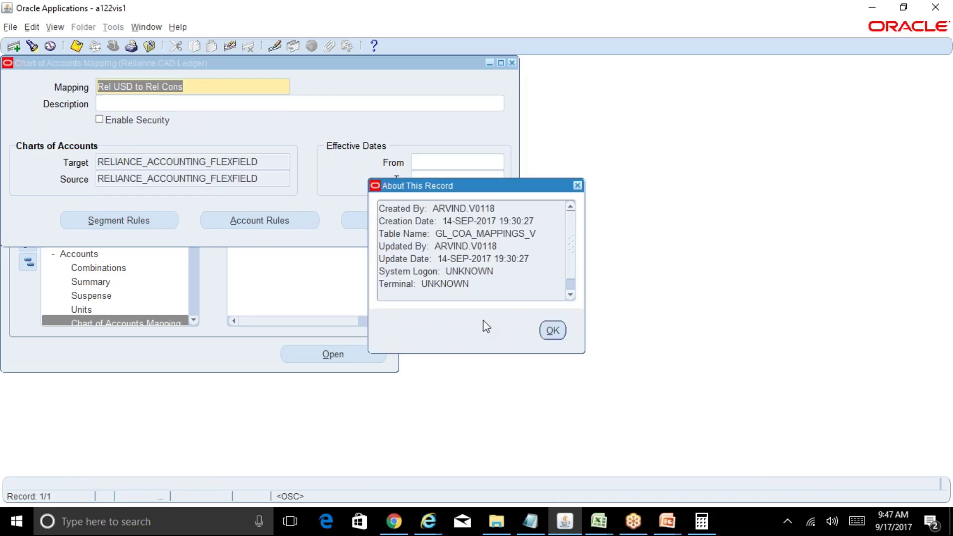
left_click(553, 331)
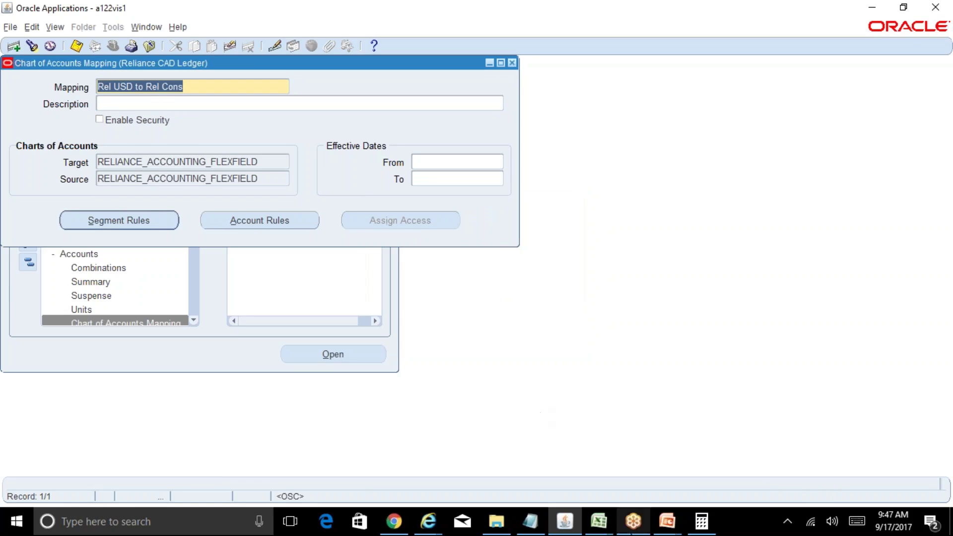
Step: Query the 'Rel%CAD%' mapping and review its segment rules, all Copy Value From
key("F11")
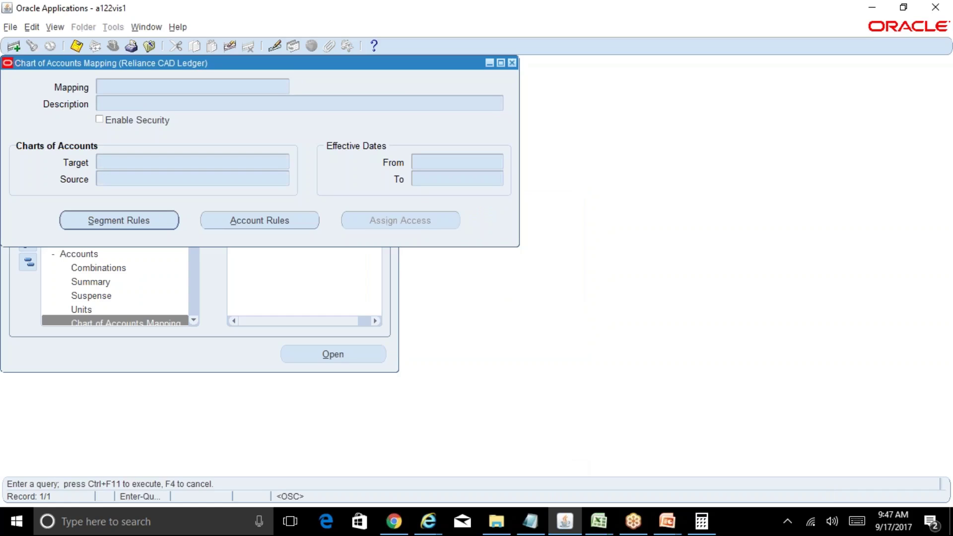
type("Rel")
type("CAD%")
key("ctrl+F11")
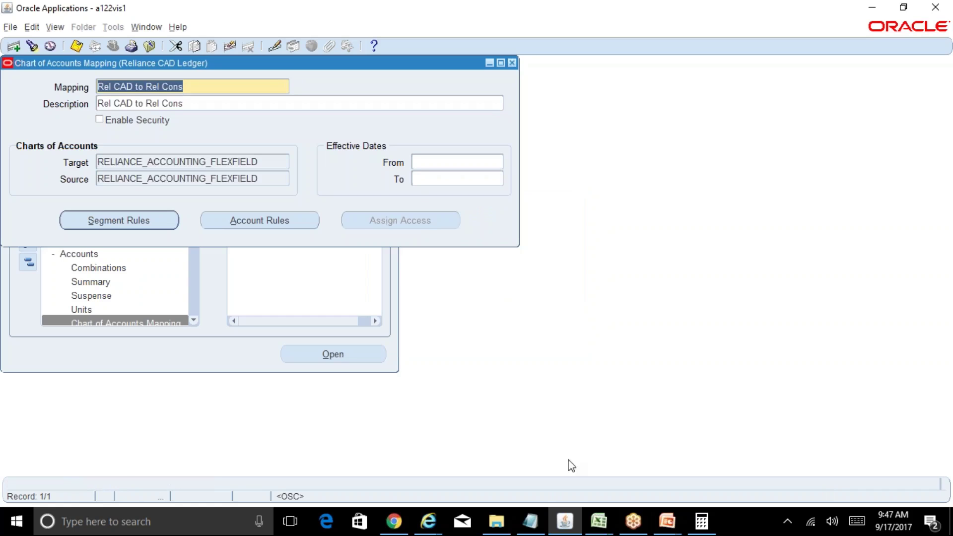
left_click(153, 221)
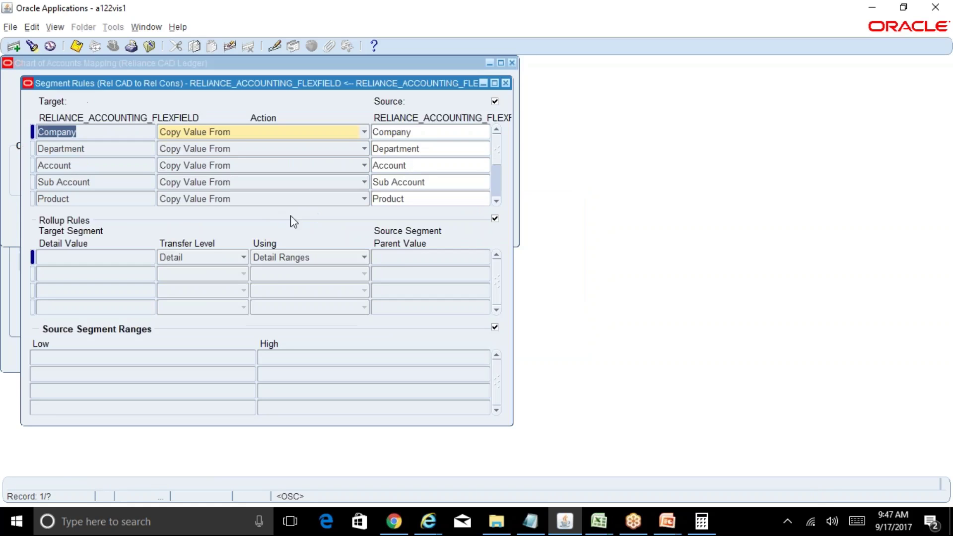
left_click(497, 195)
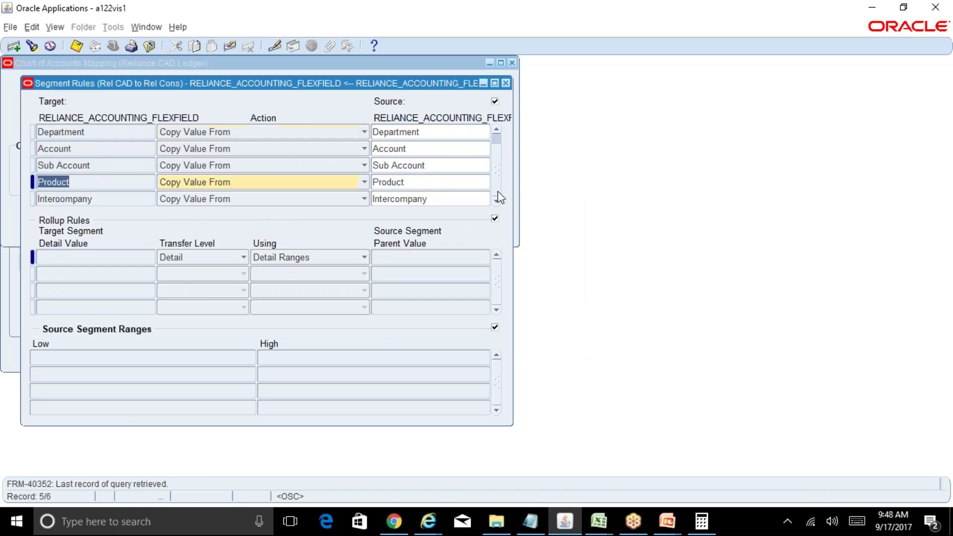
left_click(506, 83)
mouse_move(602, 523)
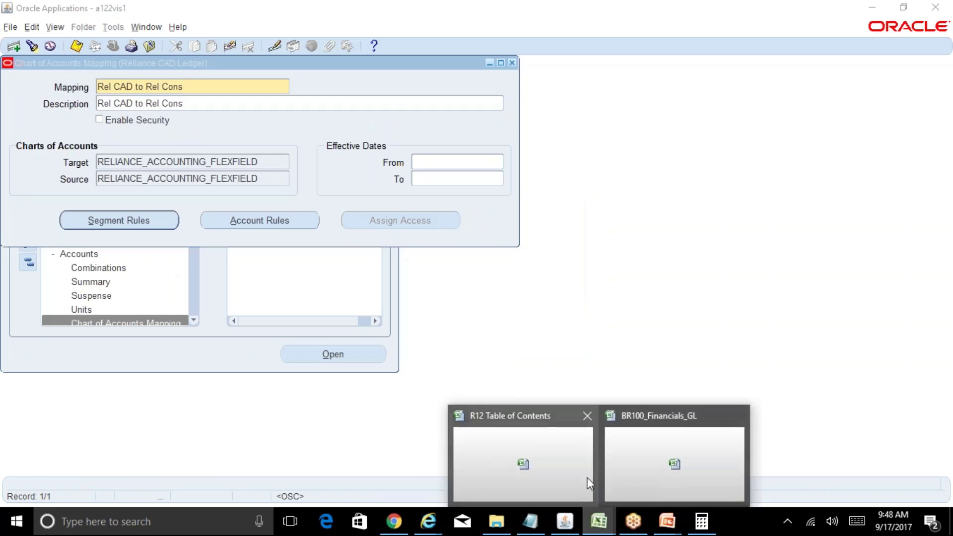
left_click(603, 476)
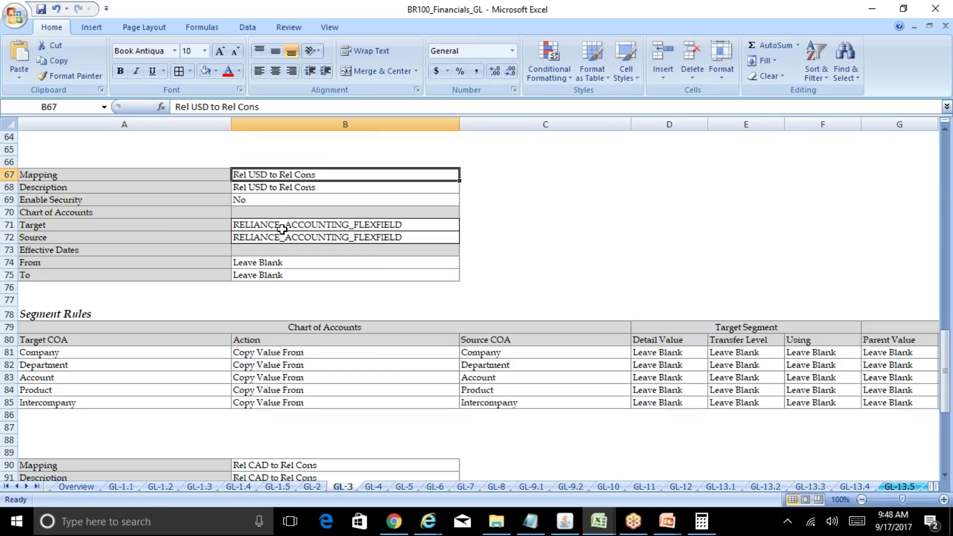
Step: Review the Rel CAD to Rel Cons mapping notes and segment rules in the workbook
left_click(304, 465)
key("Down")
key("Down")
key("Down")
key("Down")
key("Down")
key("Down")
key("Down")
key("Down")
key("Down")
key("Down")
key("Down")
key("Down")
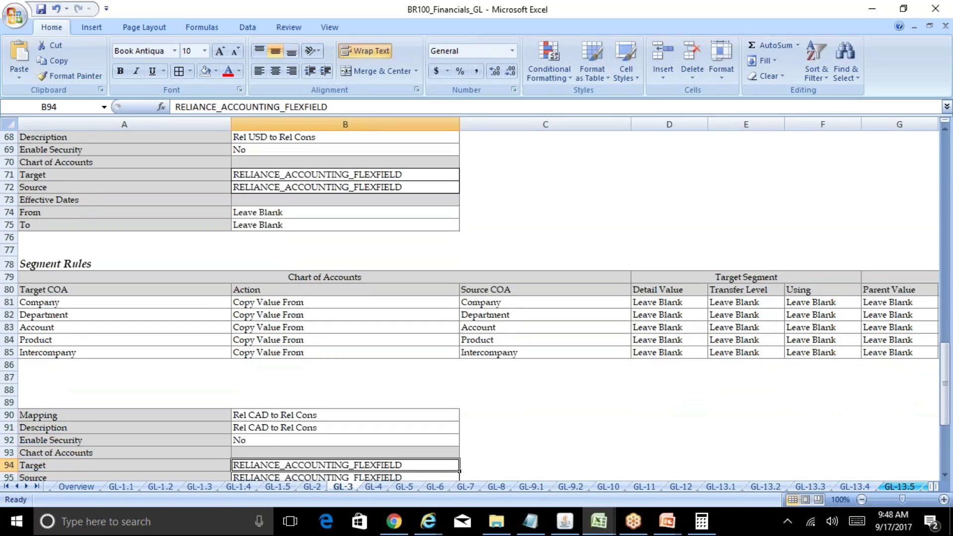
key("Down")
key("Down")
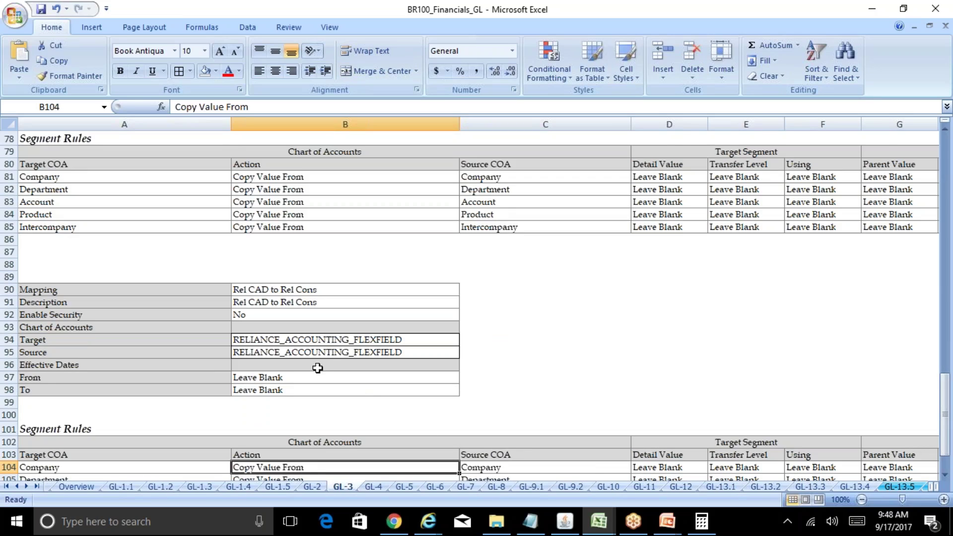
left_click(382, 389)
Step: Find 'conso' from the Overview and open the GL-31 Setup Global Consolidation System notes
key("ctrl+Home")
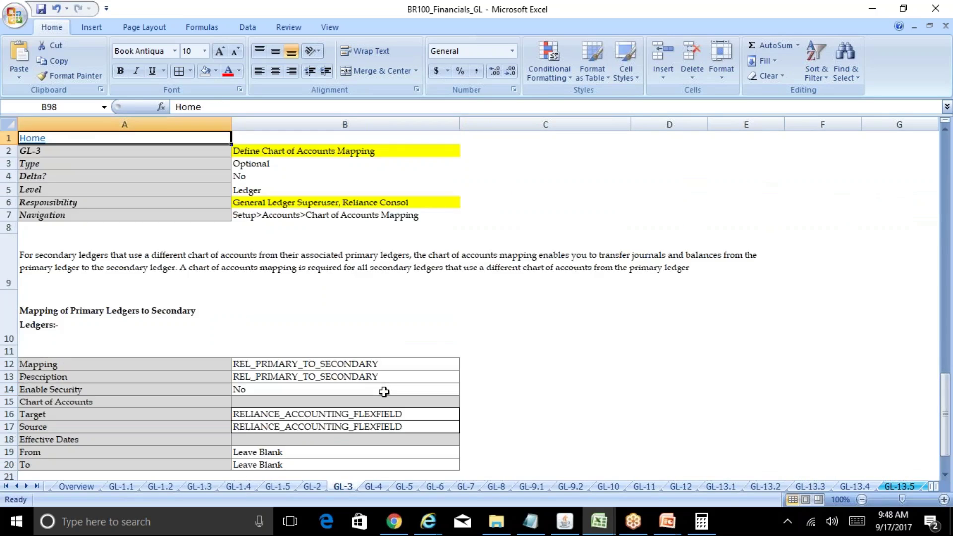
left_click(37, 139)
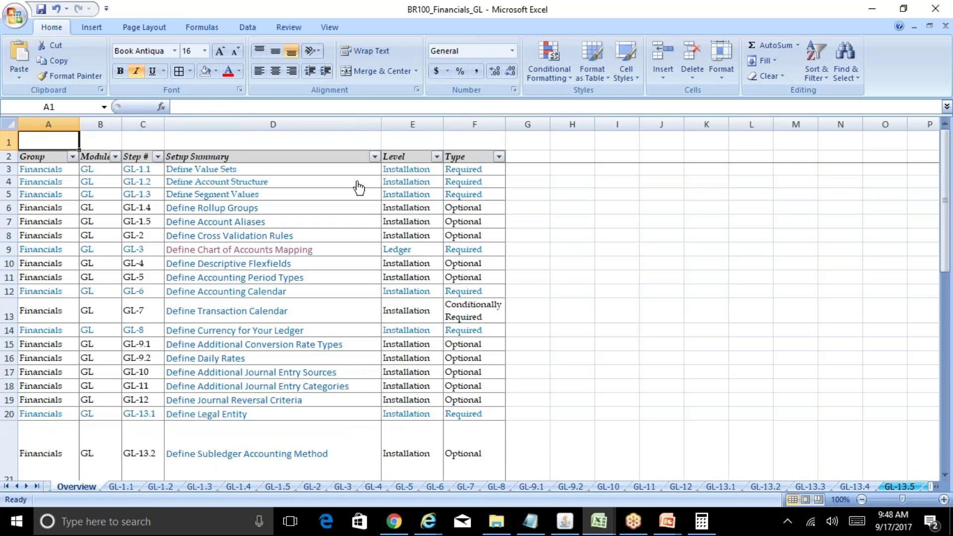
key("ctrl+f")
type("conso")
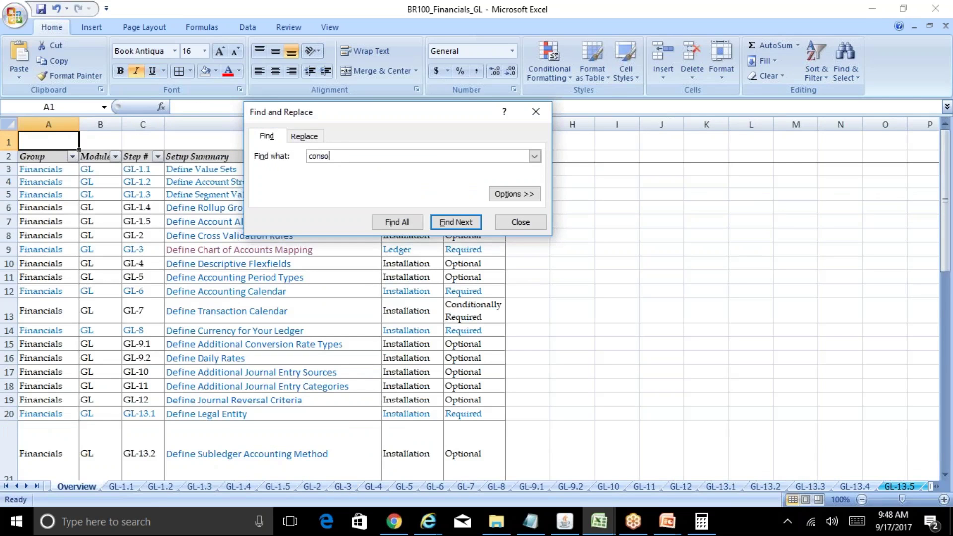
key("Return")
key("Escape")
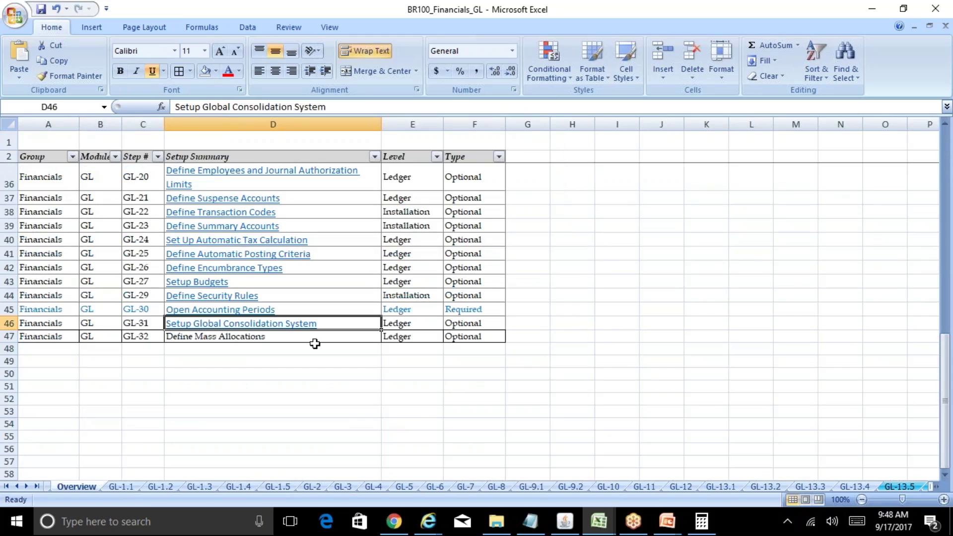
left_click(258, 323)
left_click(351, 293)
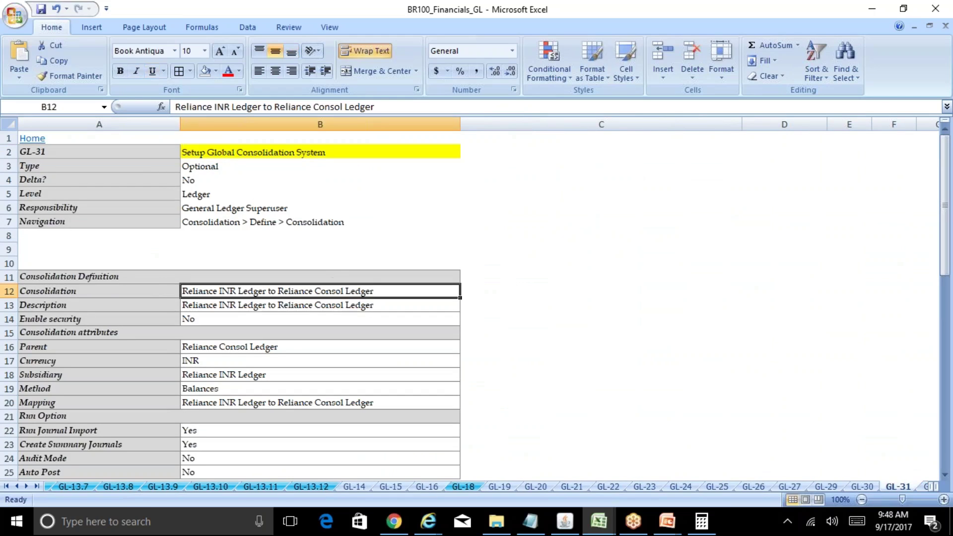
Step: Close the Chart of Accounts Mapping form and open Consolidation > Define from the Navigator
left_click(565, 522)
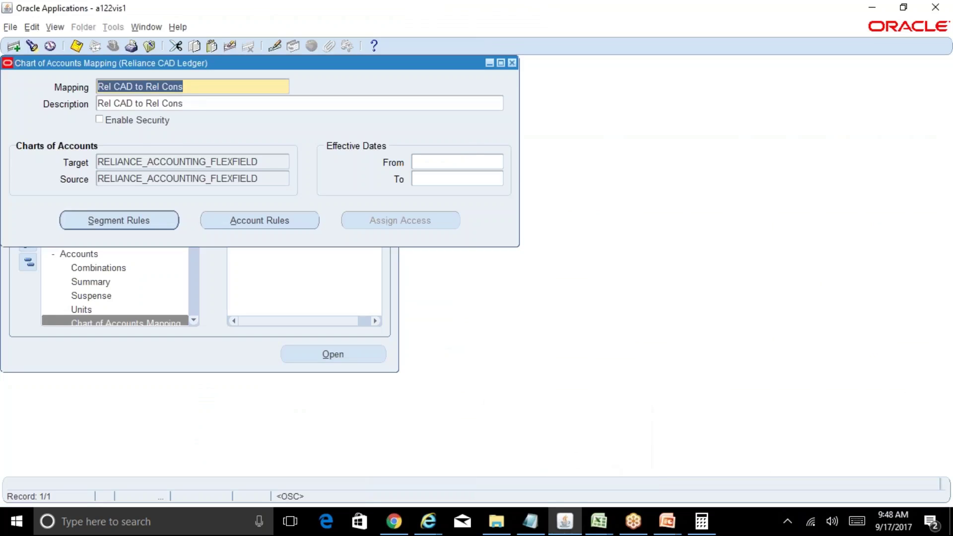
left_click(511, 63)
left_click(28, 262)
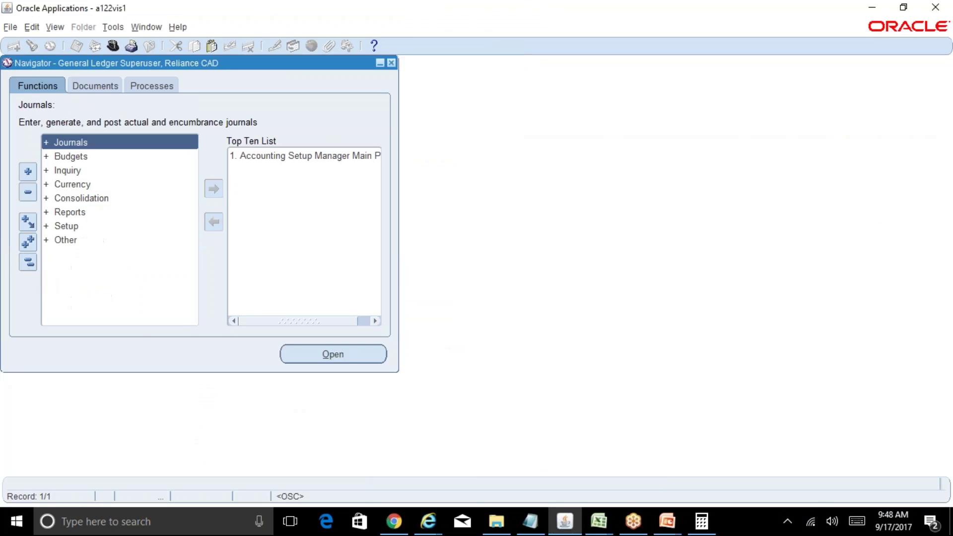
double_click(101, 201)
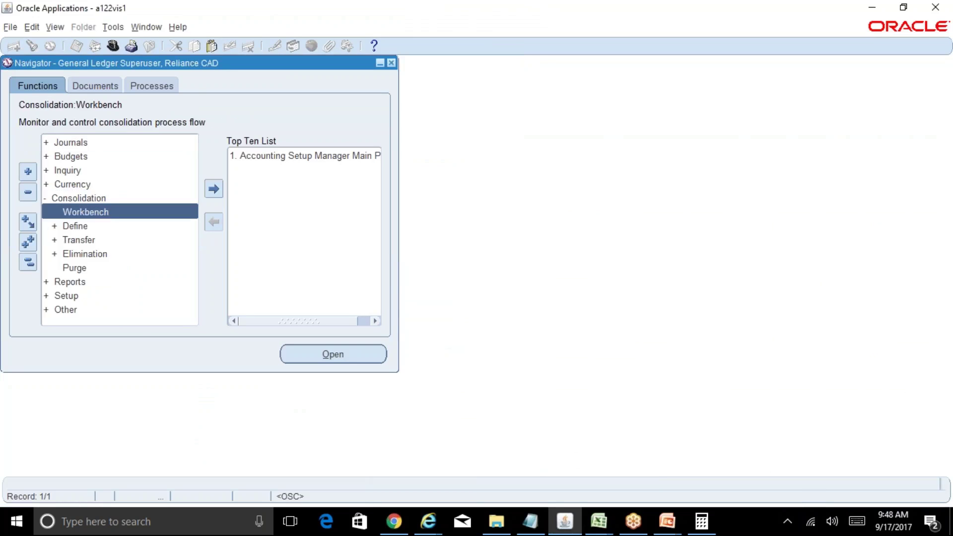
left_click(113, 228)
double_click(112, 226)
left_click(133, 240)
double_click(141, 243)
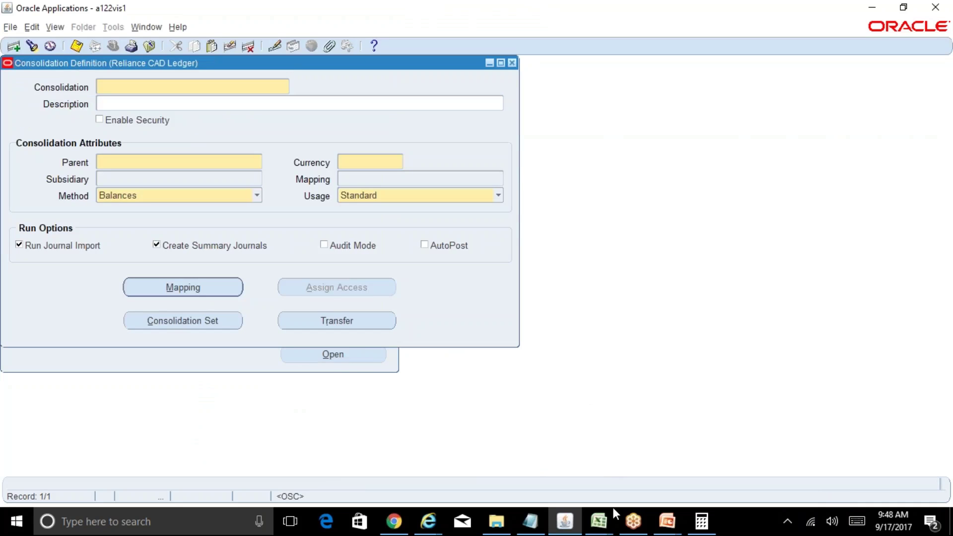
mouse_move(610, 510)
left_click(642, 493)
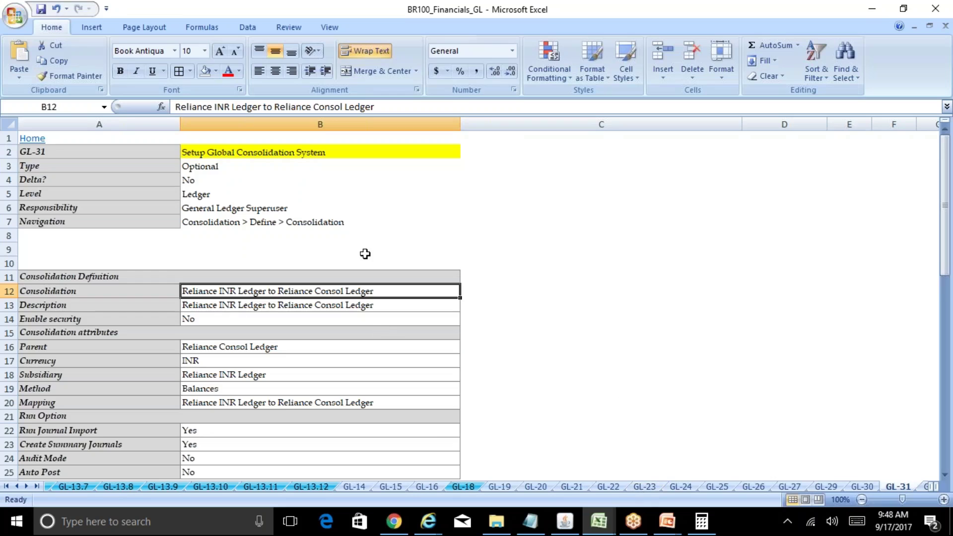
Step: Review the INR and USD consolidation notes: parent ledger, currency and subsidiary values
left_click(407, 347)
key("Down")
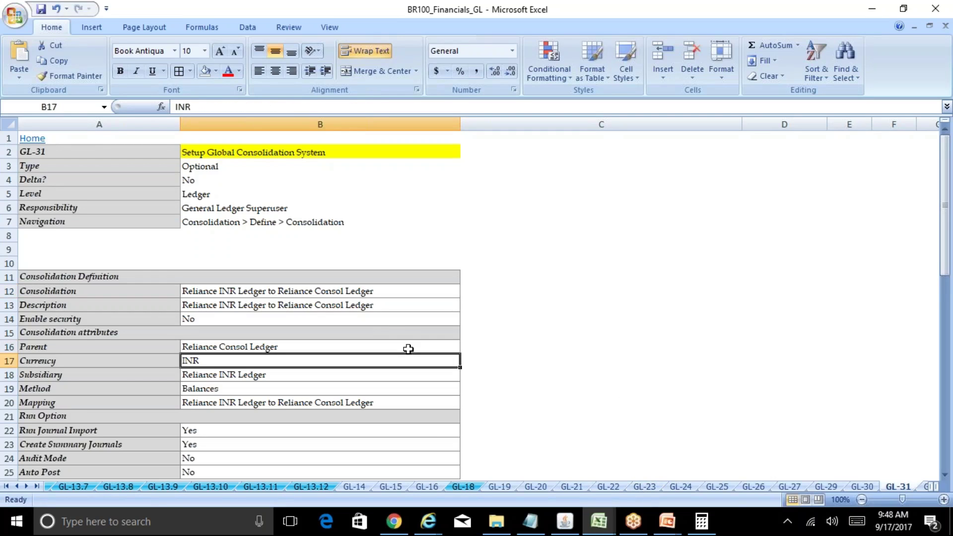
key("Down")
key("Down")
key("Down")
key("Down")
key("Down")
key("Down")
key("Down")
key("Down")
key("Down")
key("Down")
key("Down")
key("Down")
key("Down")
key("Down")
key("Down")
key("Down")
key("Down")
key("Down")
key("Down")
key("Down")
key("Down")
key("Up")
key("Up")
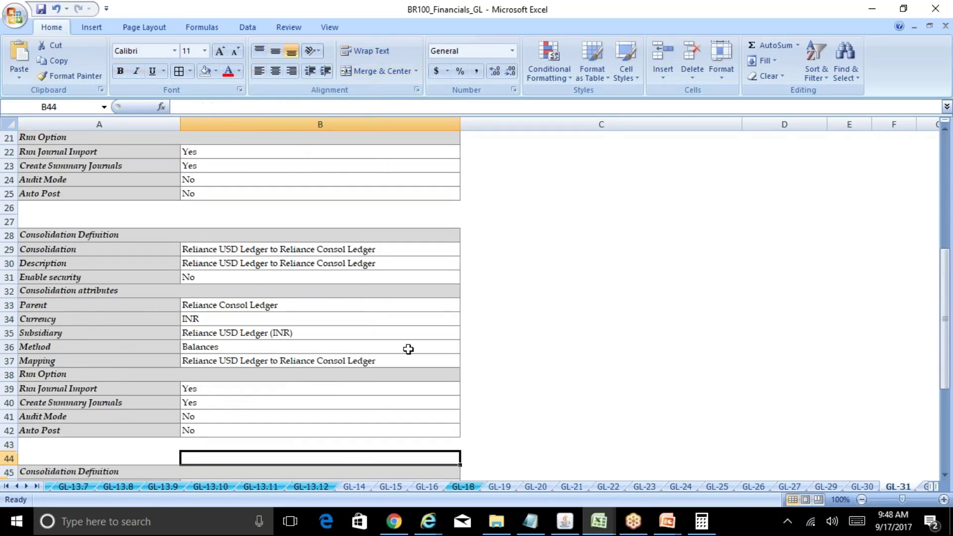
key("Up")
key("Up")
key("Up")
key("Up")
key("Up")
key("Up")
key("Up")
key("Up")
key("Up")
key("Up")
key("Up")
key("Up")
key("Up")
key("Up")
key("Up")
key("Up")
key("Up")
key("Up")
key("Up")
key("Up")
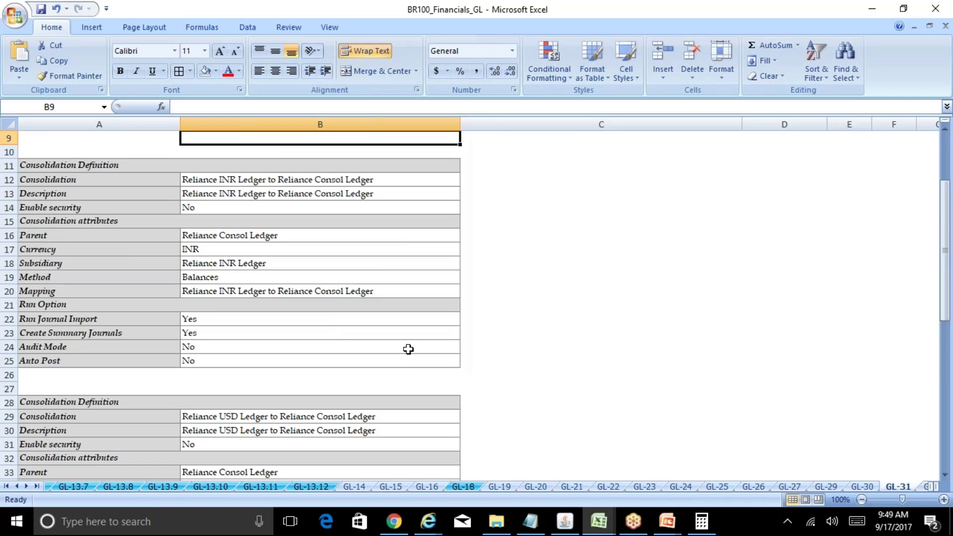
Step: Copy the INR consolidation name from B12, selecting its full text in the formula bar
key("Up")
key("Up")
key("Down")
key("Down")
key("Down")
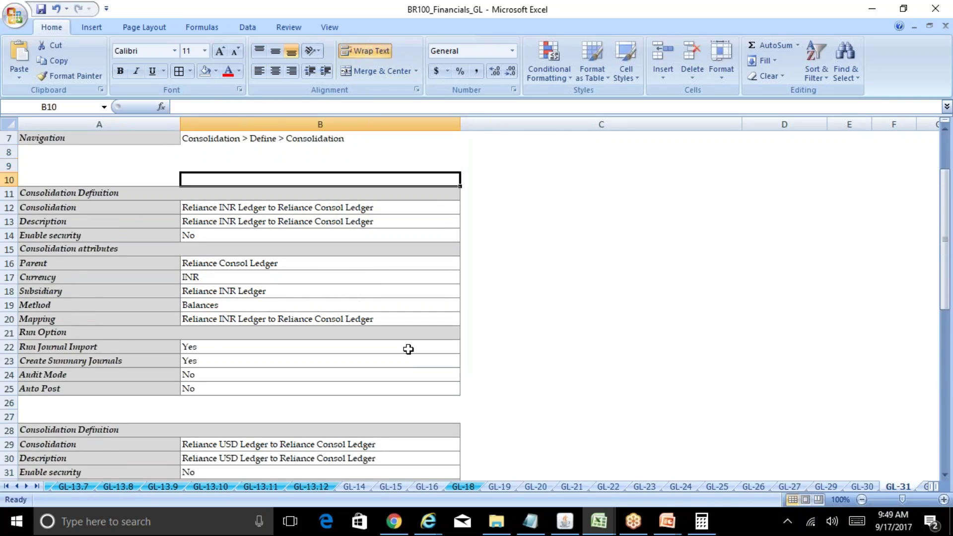
key("Down")
key("ctrl+c")
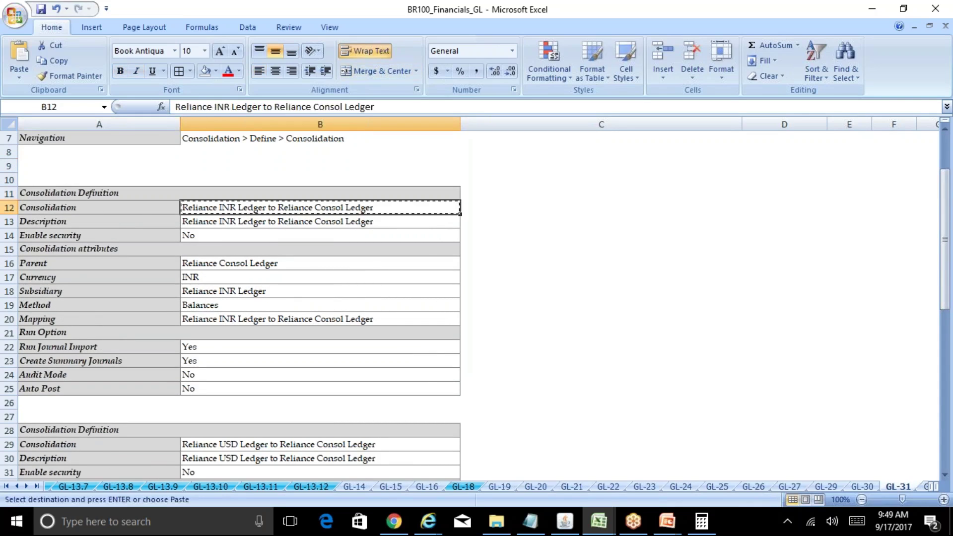
left_click(571, 530)
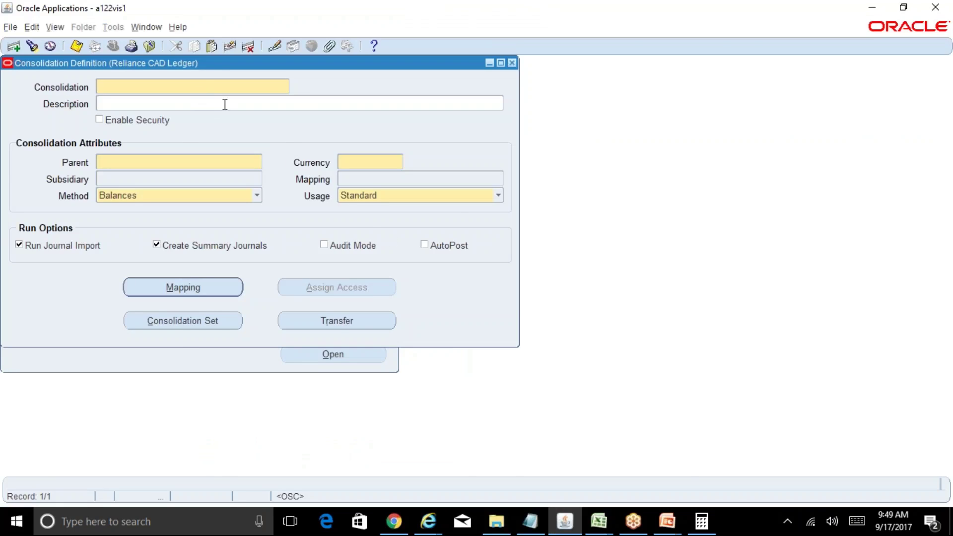
key("alt+Tab")
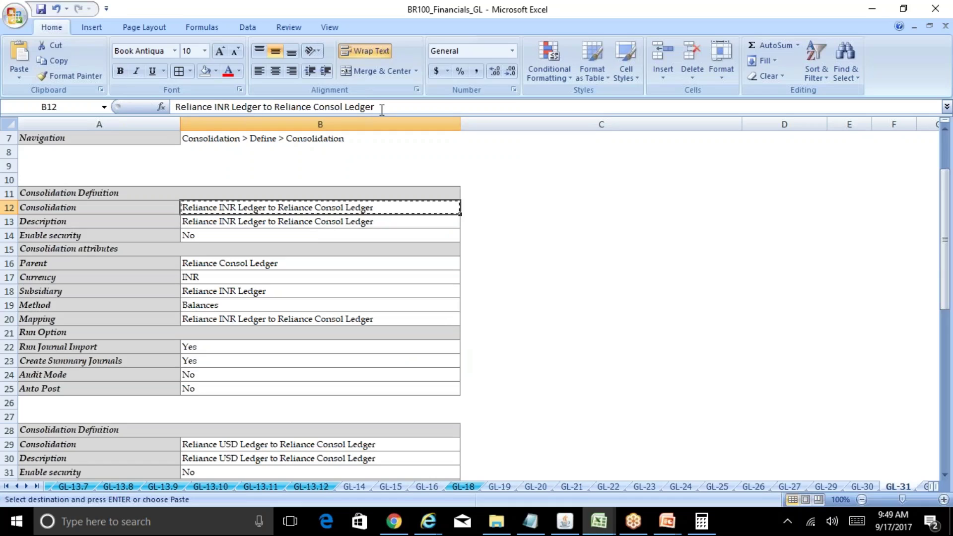
left_click_drag(381, 106, 137, 100)
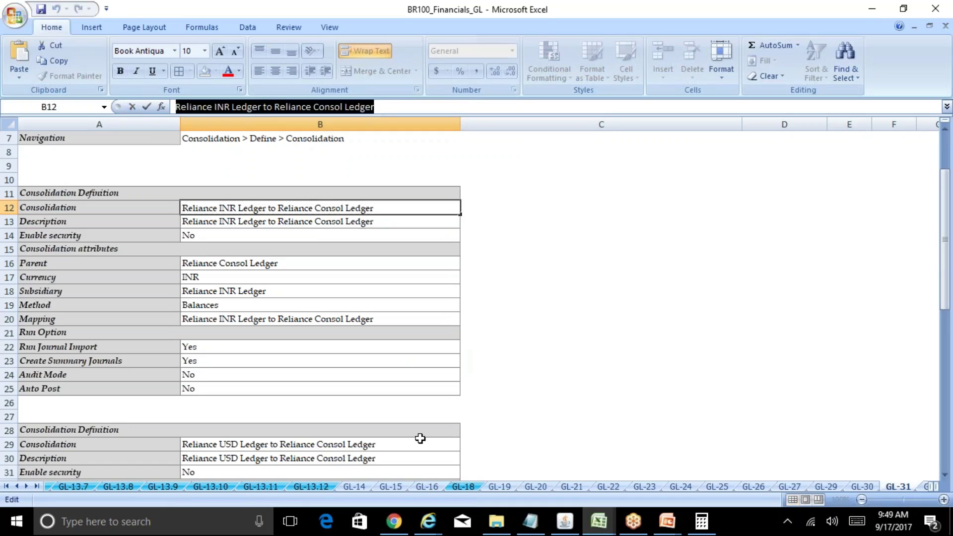
left_click(565, 527)
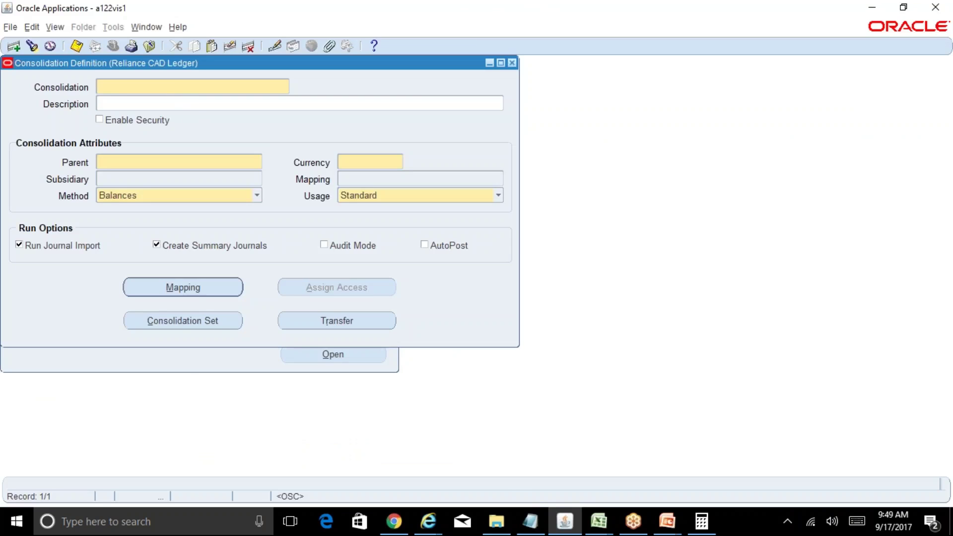
Step: Name the definition 'Reliance INR to Reliance Consol' with parent Reliance Consolidated Ledger
type("Reliance INR to Reliance C")
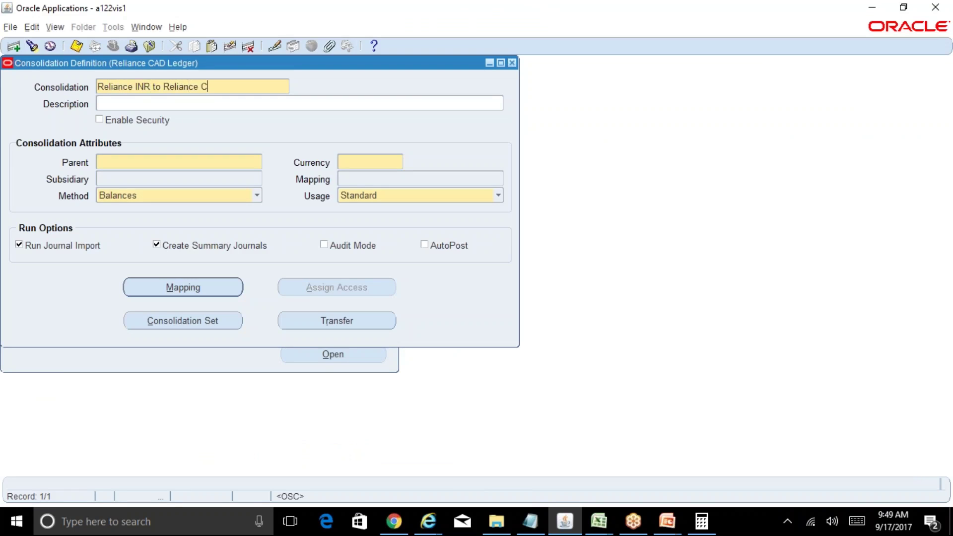
type("onsol")
left_click(178, 160)
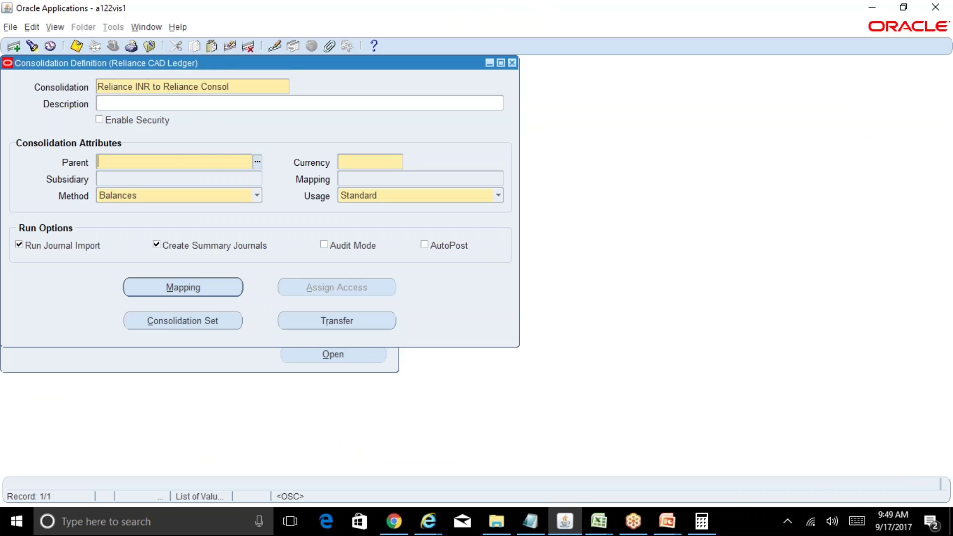
left_click(257, 163)
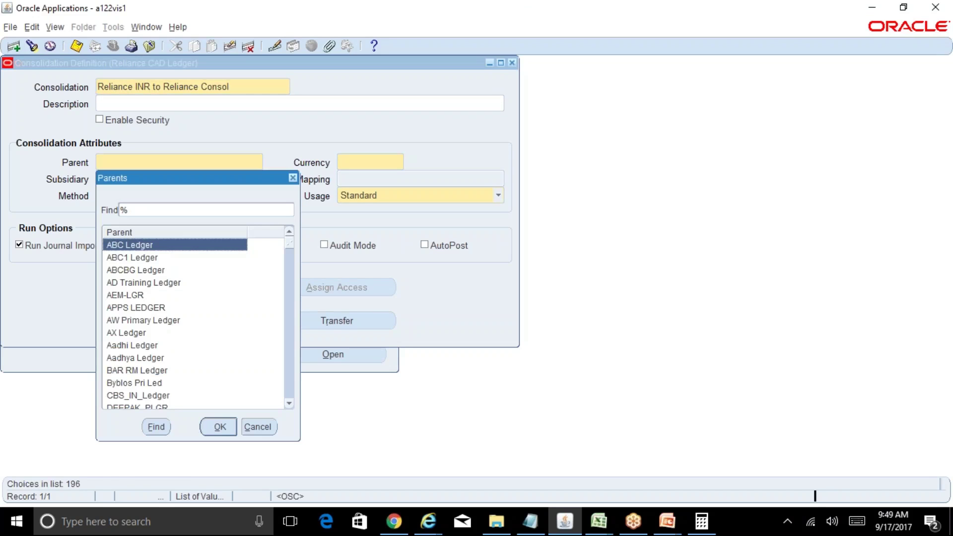
type("r")
key("Down")
key("Down")
key("Down")
key("Down")
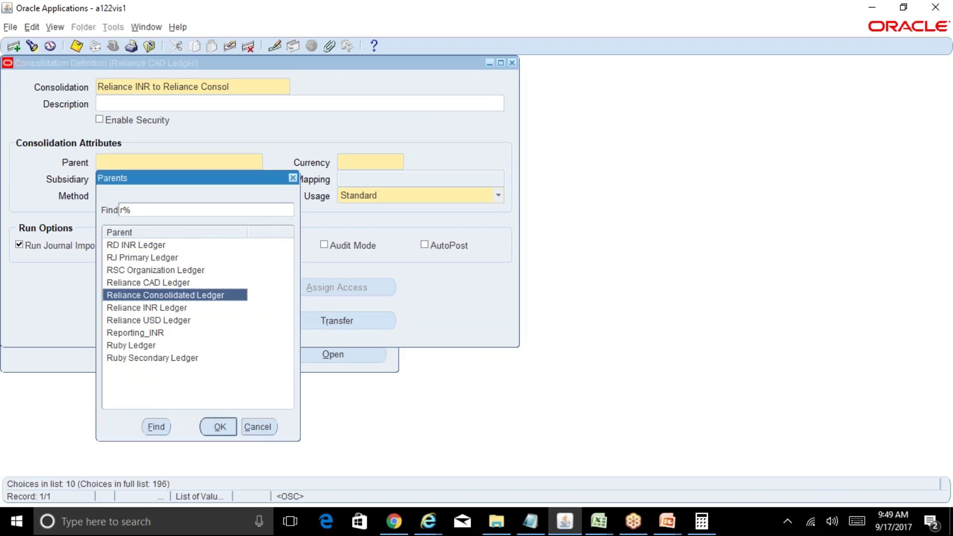
key("Return")
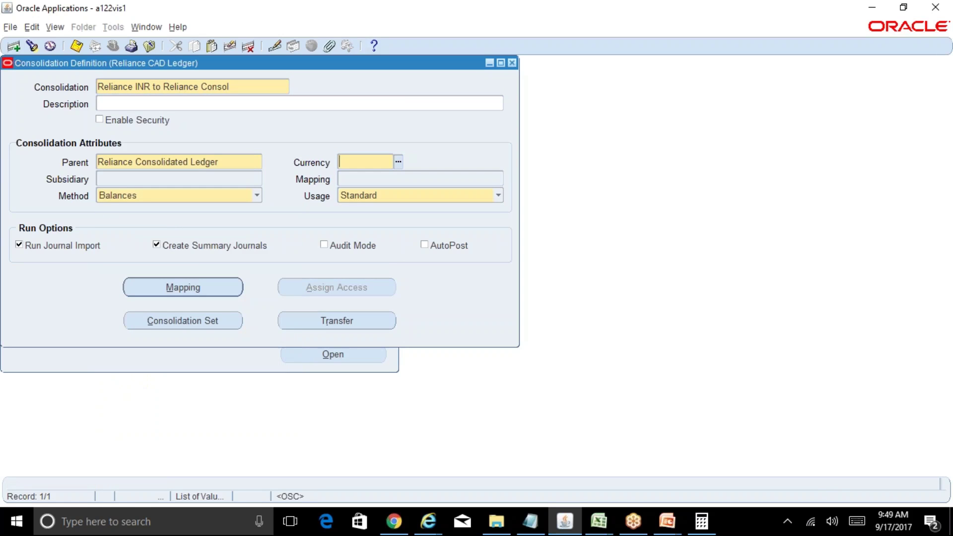
Step: Check the noted currency in Excel and set the currency to INR
mouse_move(598, 521)
left_click(633, 489)
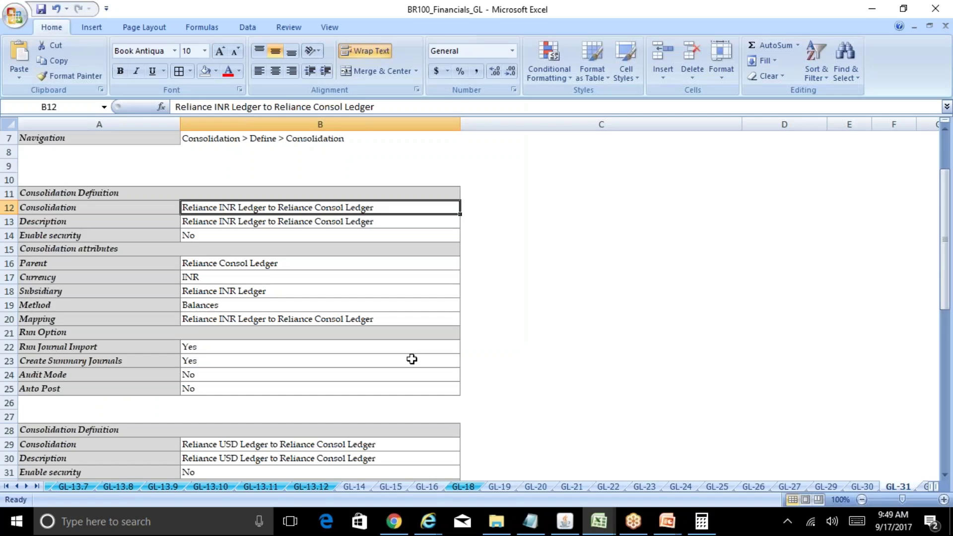
left_click(235, 276)
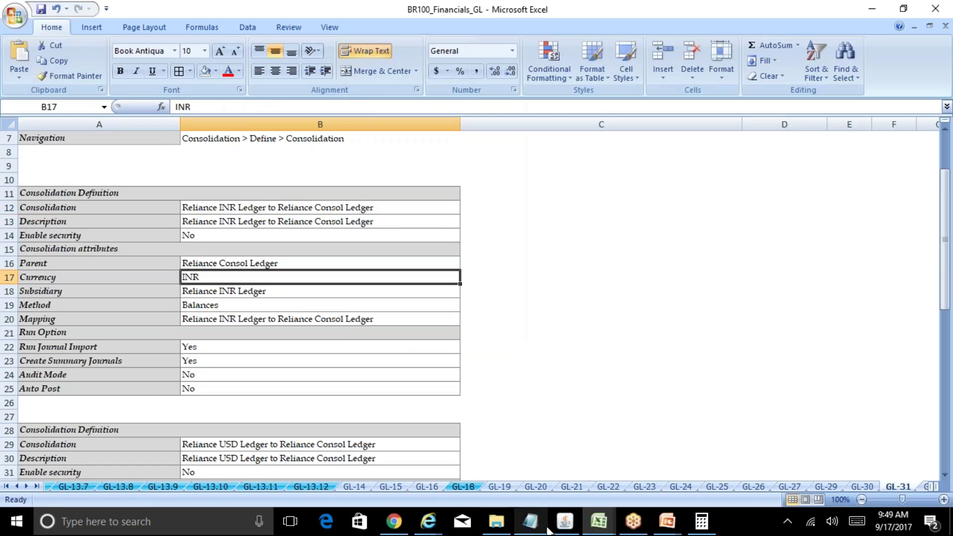
left_click(565, 521)
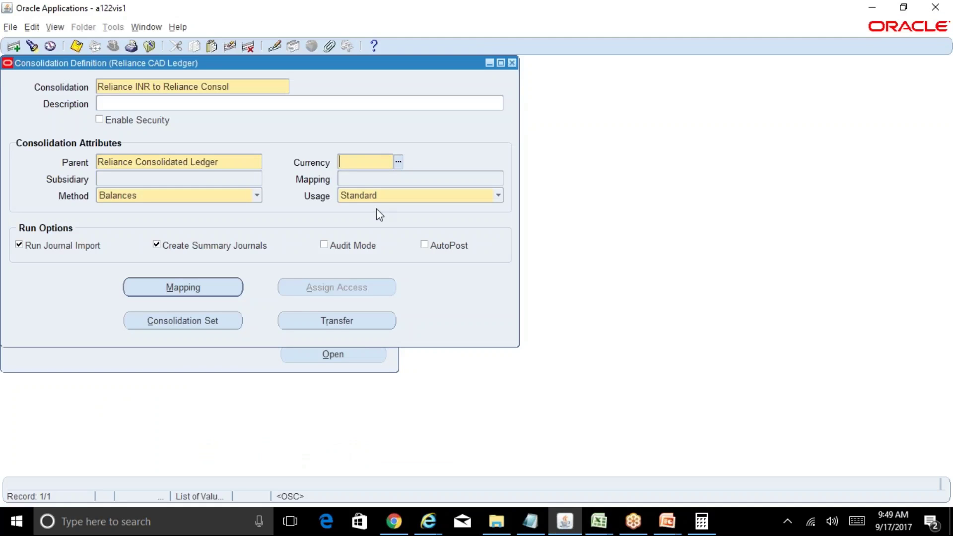
type("in")
key("BackSpace")
key("BackSpace")
type("inr")
key("Tab")
Step: Set Reliance INR Ledger as the subsidiary ledger
left_click(256, 179)
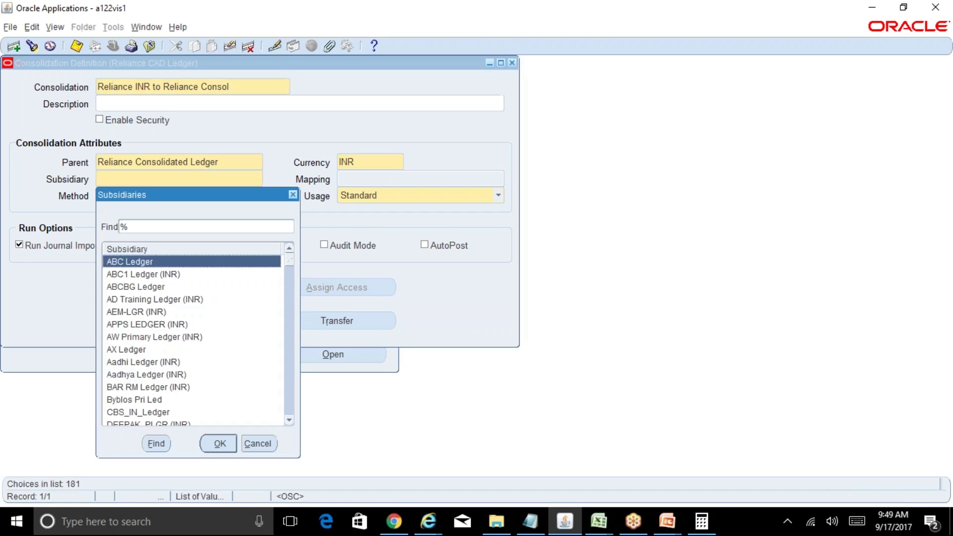
type("r")
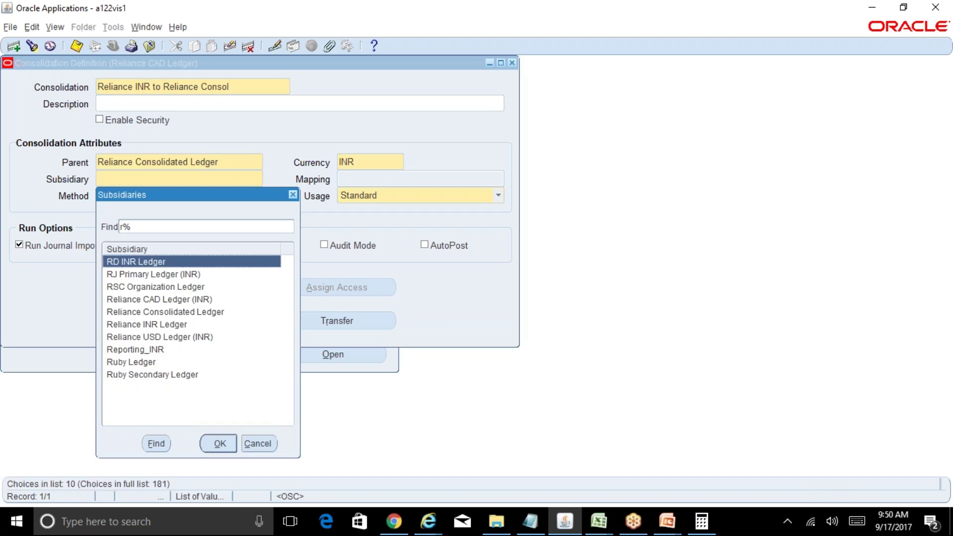
key("Down")
key("Down")
key("Down")
key("Down")
key("Down")
key("Return")
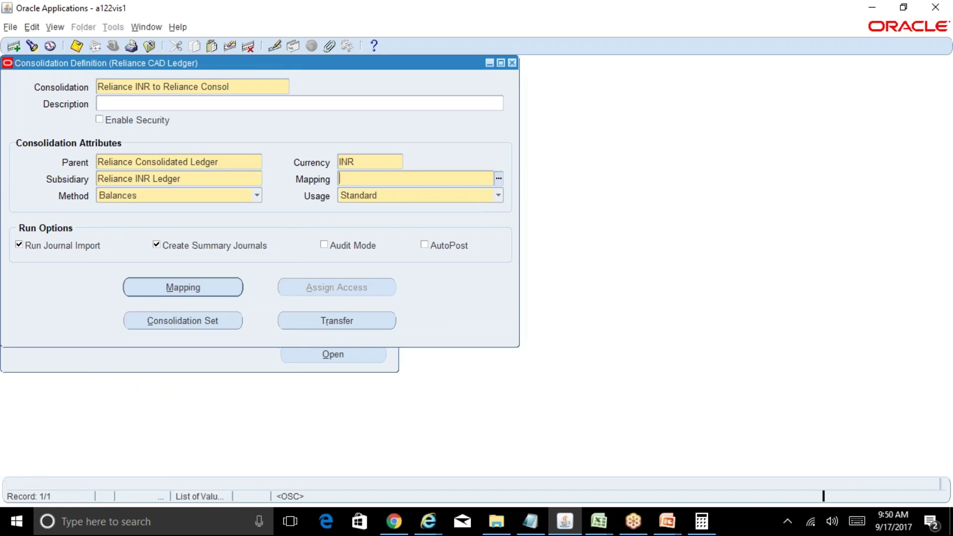
Step: Pick mapping Rel INR to Rel Cons, keep method Balances, and save the definition
left_click(498, 178)
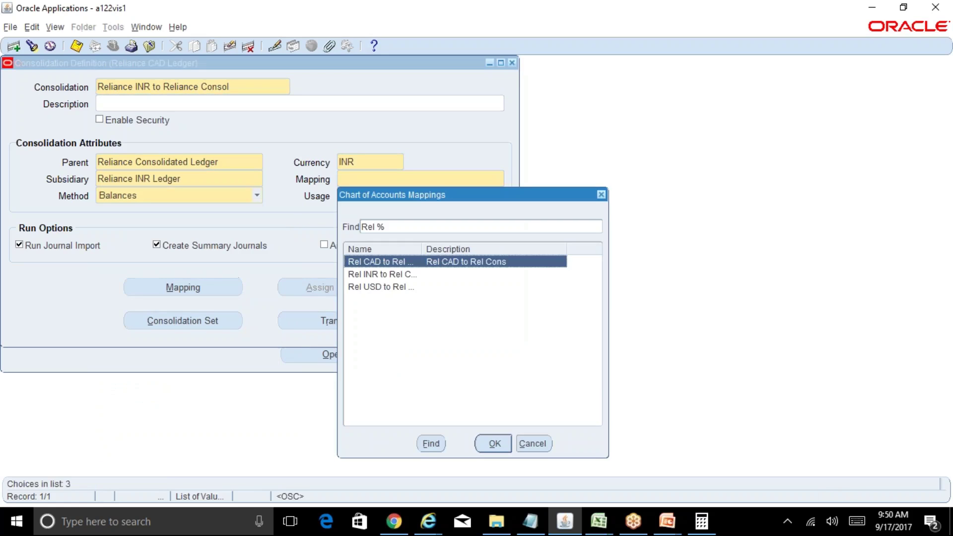
left_click(394, 276)
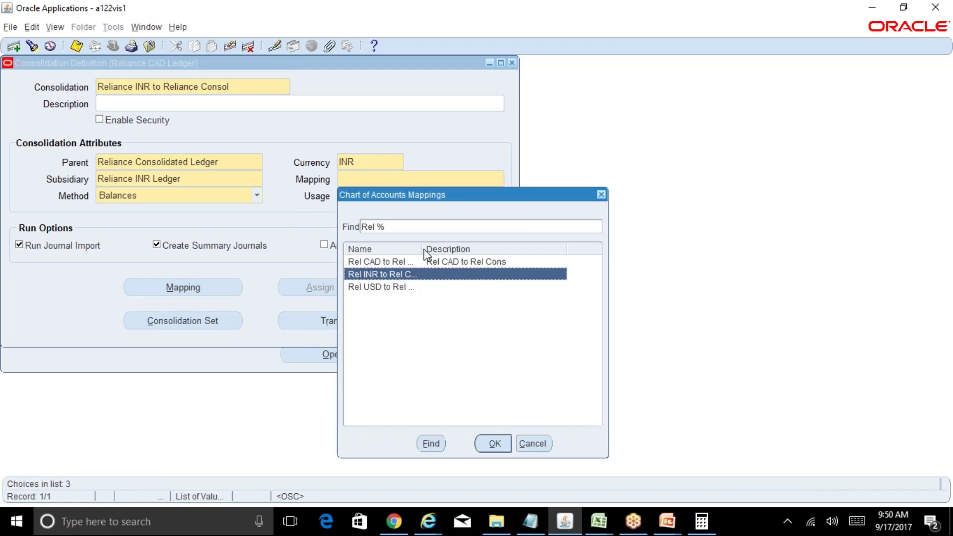
left_click_drag(423, 249, 544, 249)
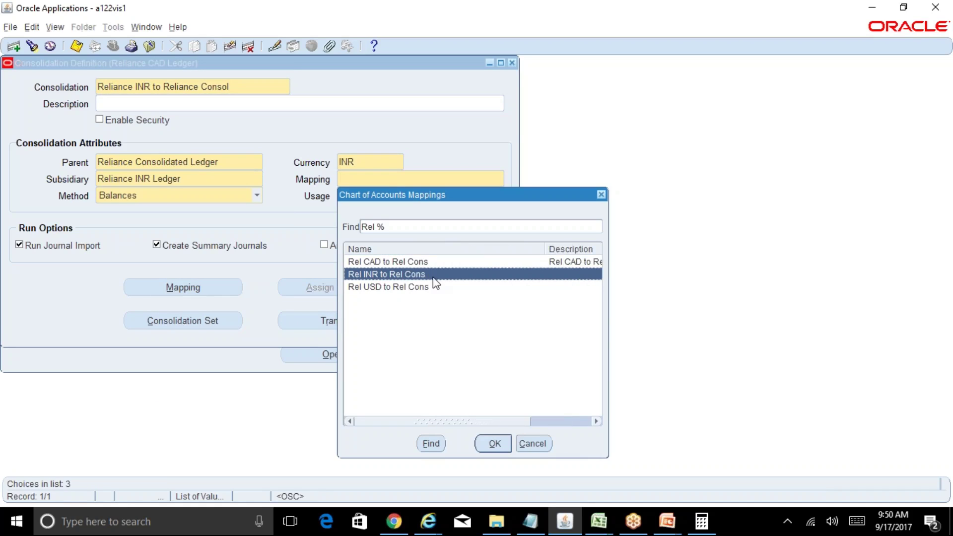
left_click(506, 436)
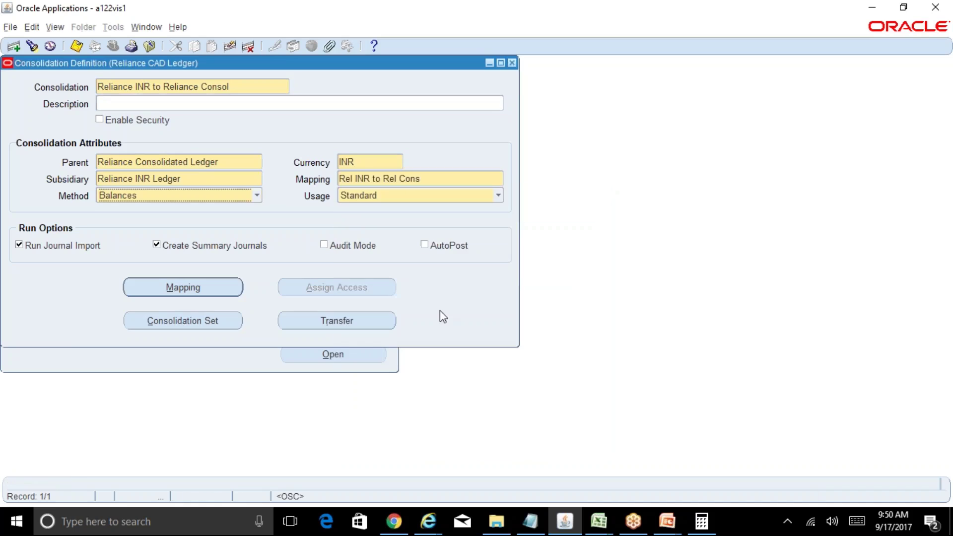
left_click(257, 199)
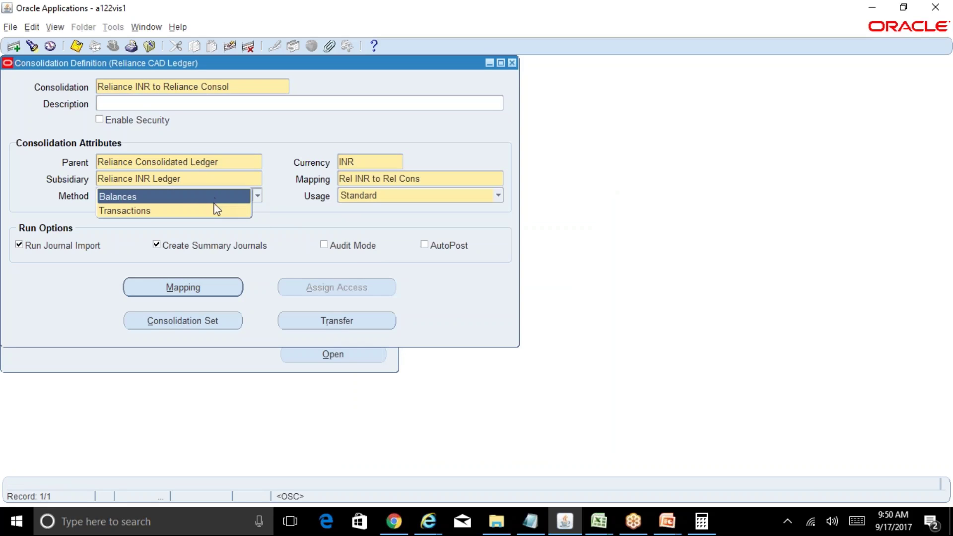
left_click(294, 206)
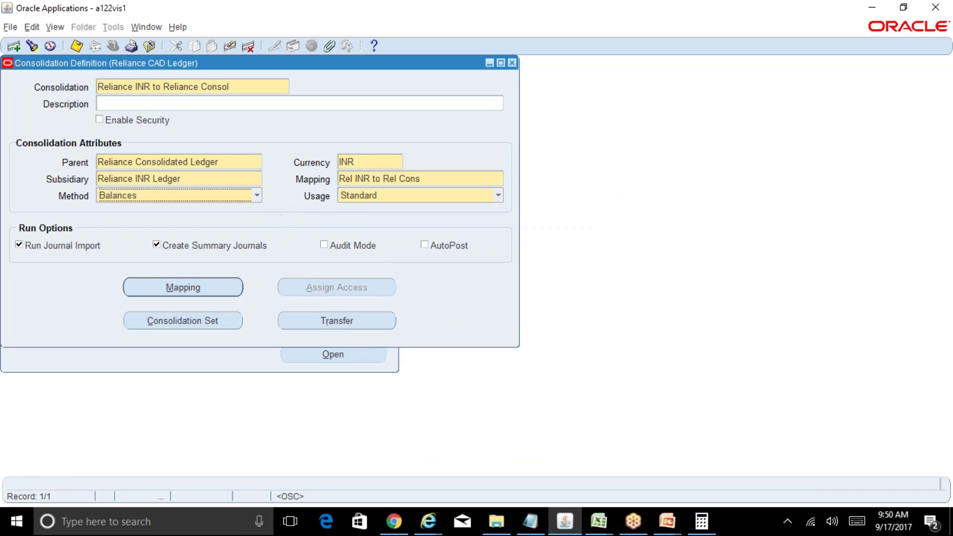
key("ctrl+s")
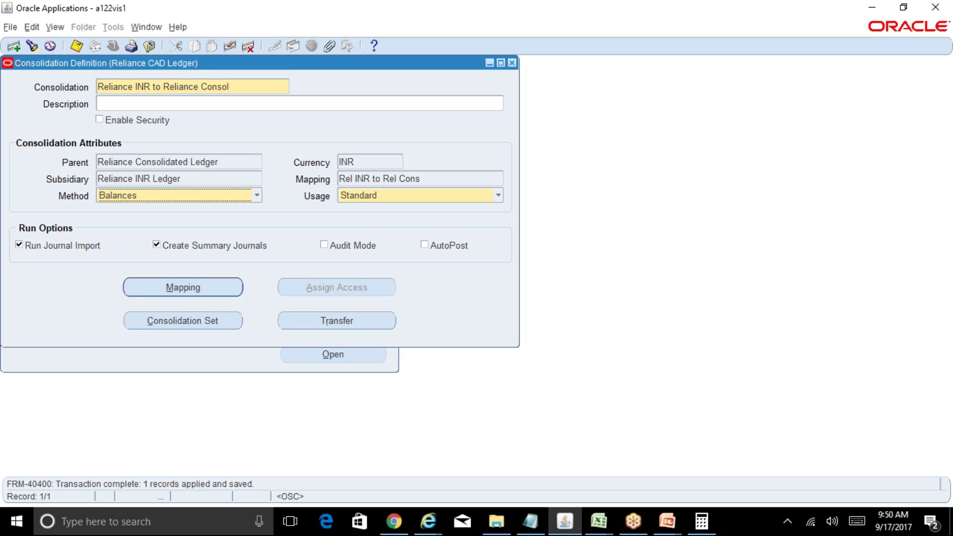
Step: Start a new definition named 'Reliance USD to Reliance Consol' from the pasted INR name
left_click(257, 196)
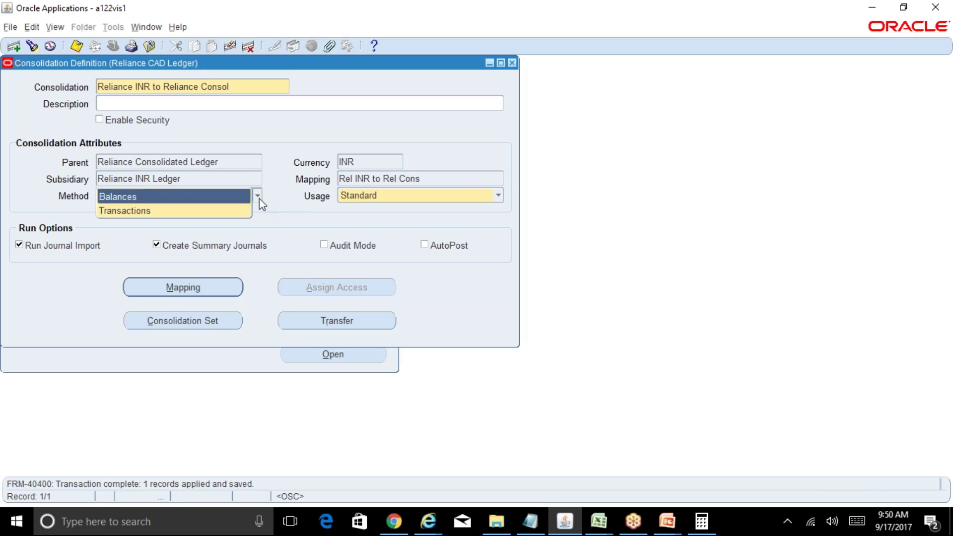
left_click(302, 207)
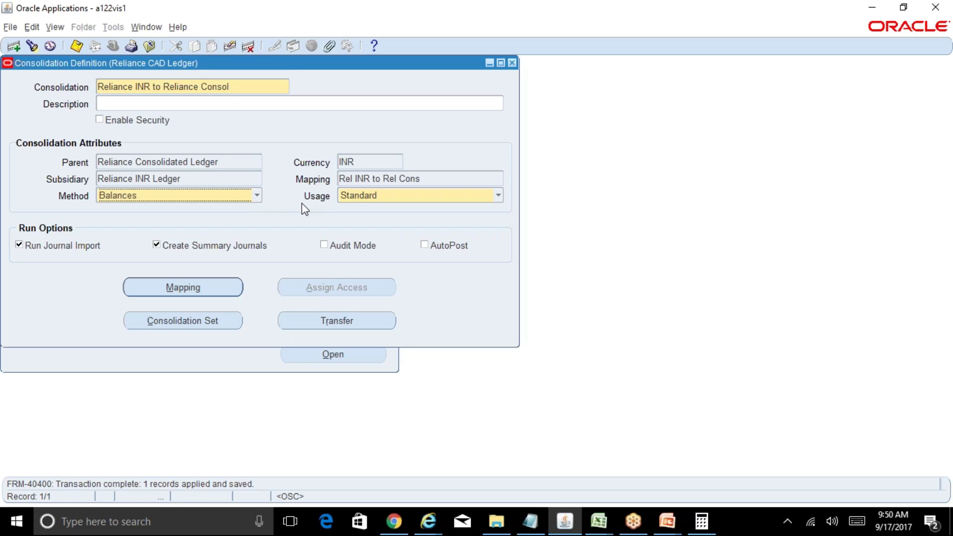
left_click(246, 90)
key("ctrl+c")
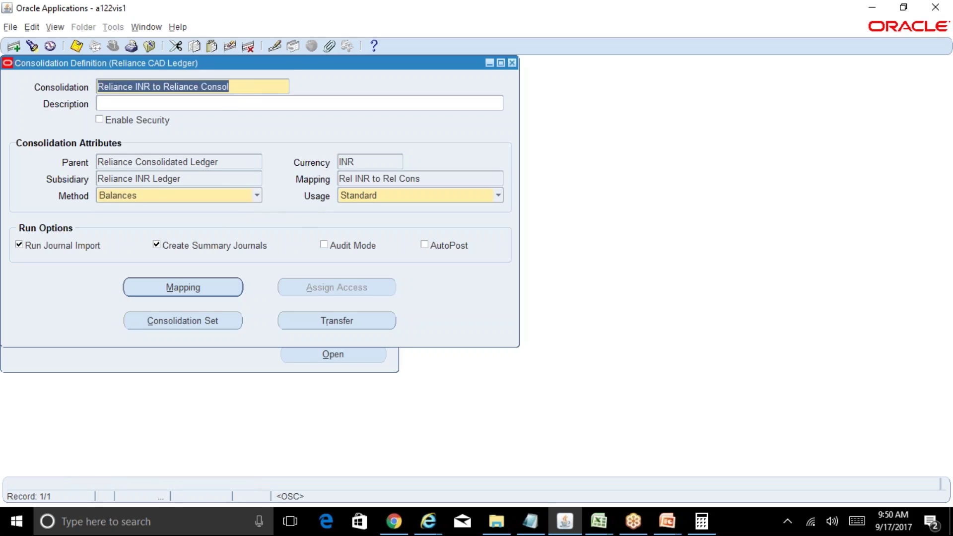
key("Down")
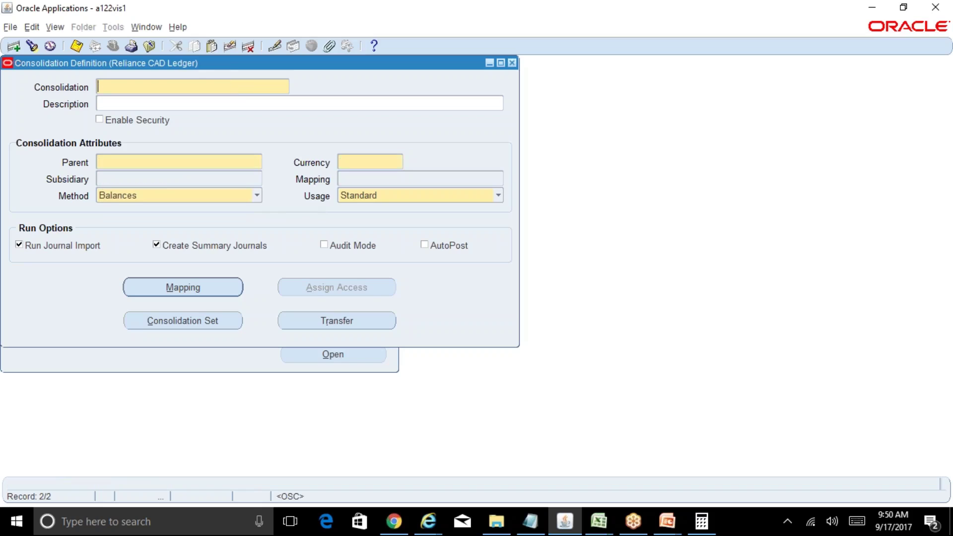
key("ctrl+v")
key("Left")
key("Left")
key("Left")
key("Left")
key("Left")
key("Left")
key("Left")
key("Left")
key("Left")
key("Left")
key("Left")
key("Left")
key("Left")
key("Left")
key("Left")
key("Left")
key("Left")
key("Left")
key("Left")
key("shift+Left")
key("shift+Left")
key("shift+Left")
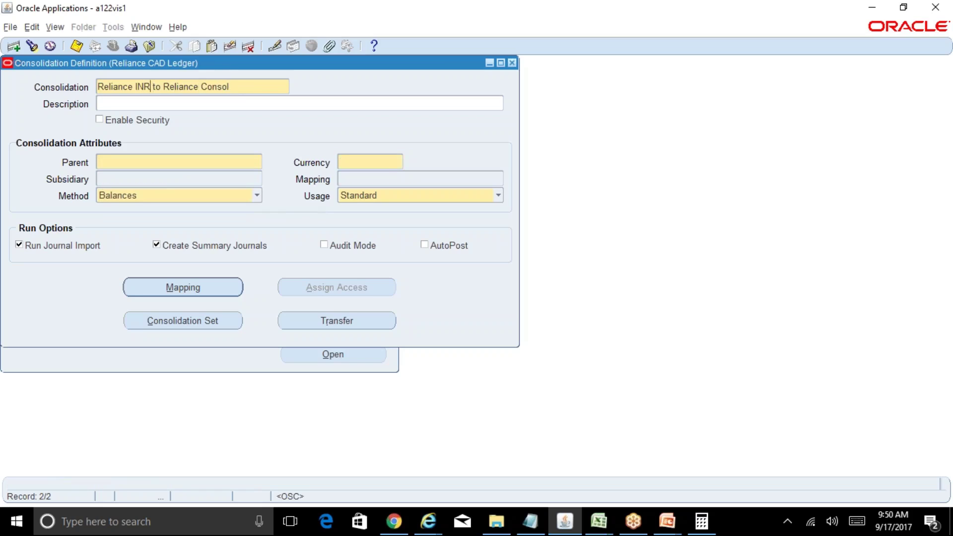
type("USD")
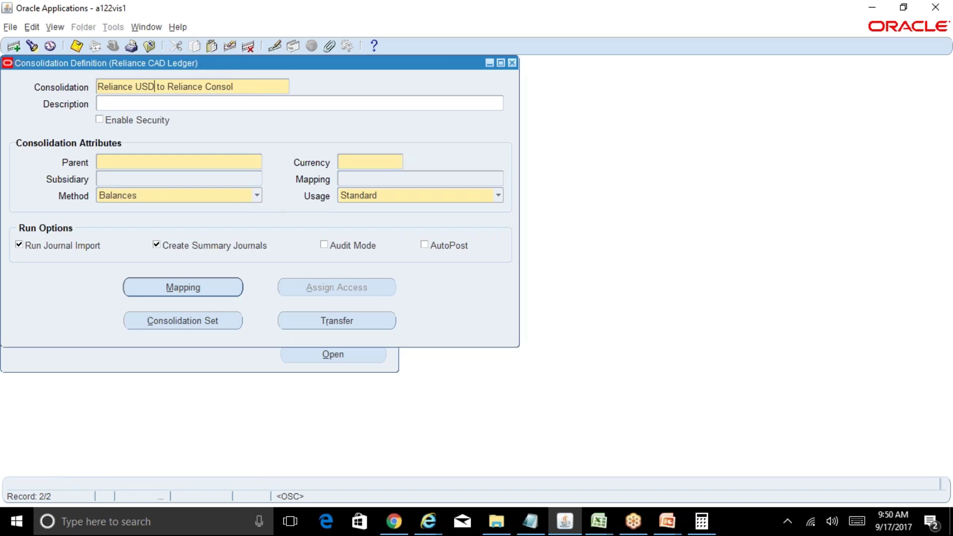
Step: Set parent Reliance Consolidated Ledger, currency INR, and subsidiary Reliance USD Ledger
left_click(223, 164)
type("reliance%Cons")
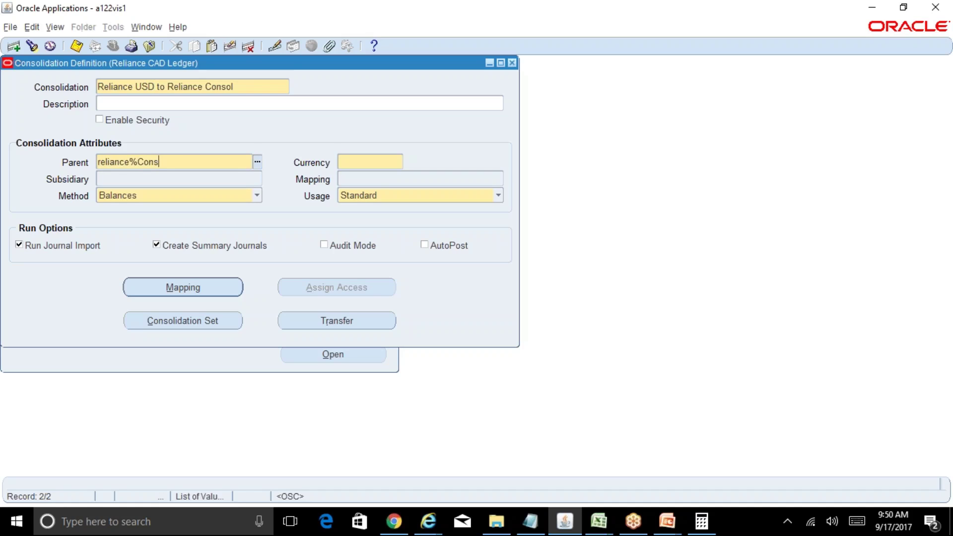
key("Tab")
type("INR")
key("Tab")
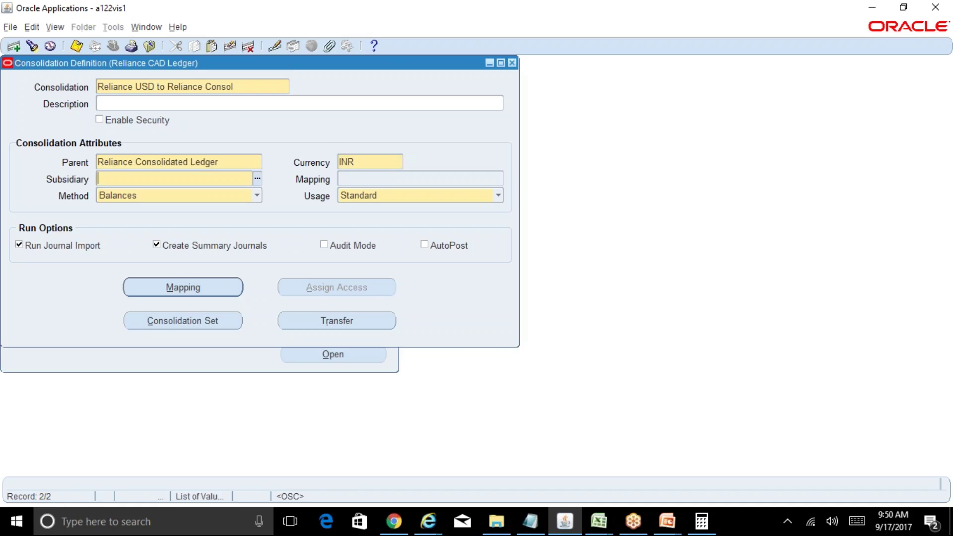
type("r%")
key("Tab")
key("Down")
key("Down")
key("Down")
key("Down")
key("Down")
key("Down")
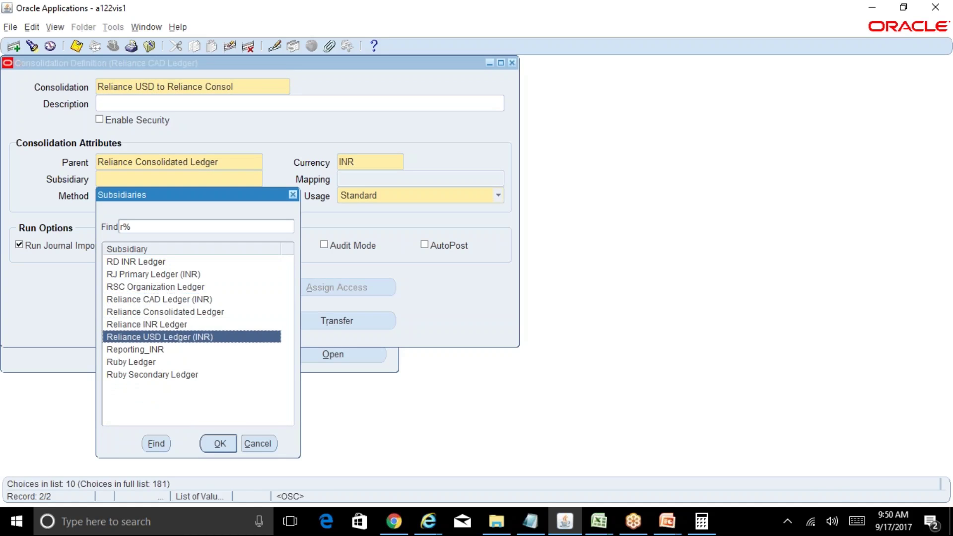
key("Return")
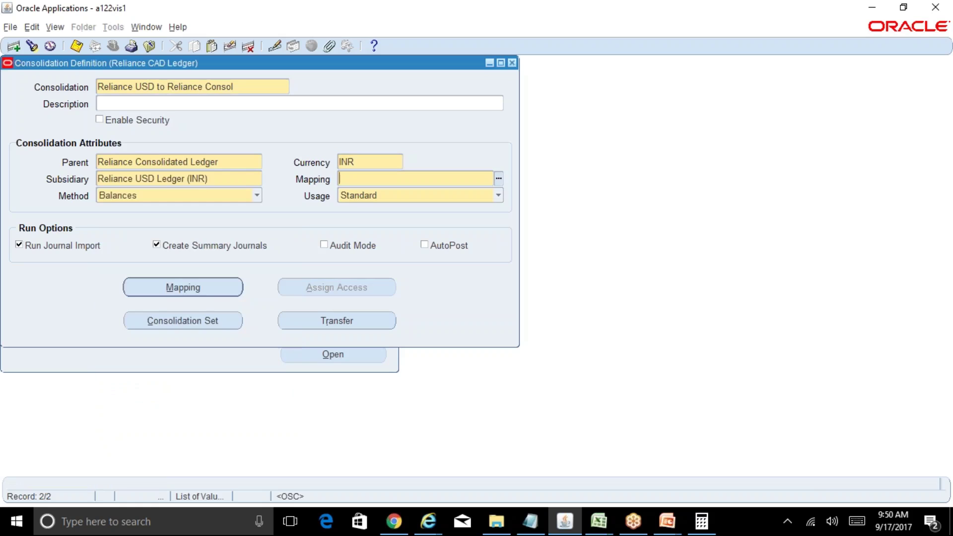
Step: Choose mapping Rel USD to Rel Cons and try method Transactions, dismissing the currency error
type("Rel %")
key("Tab")
key("Down")
key("Down")
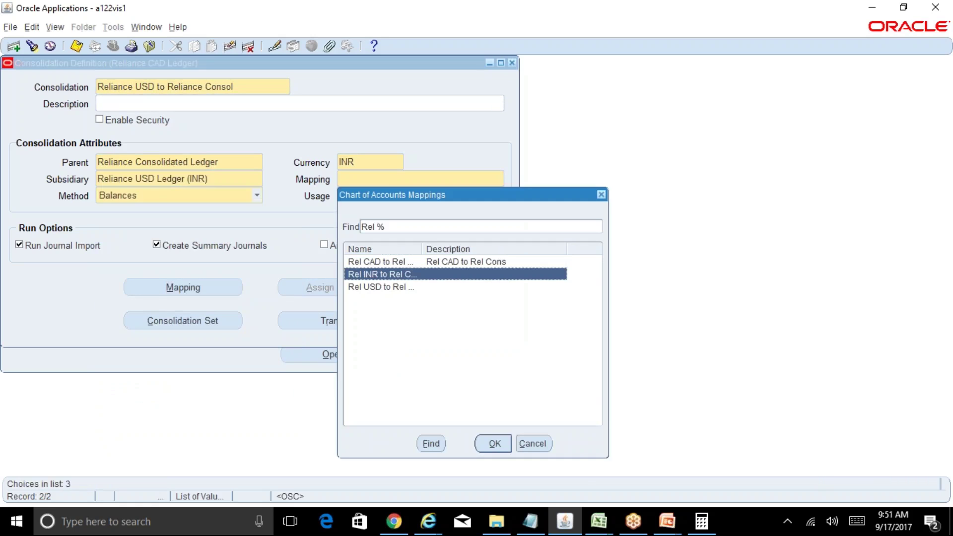
key("Return")
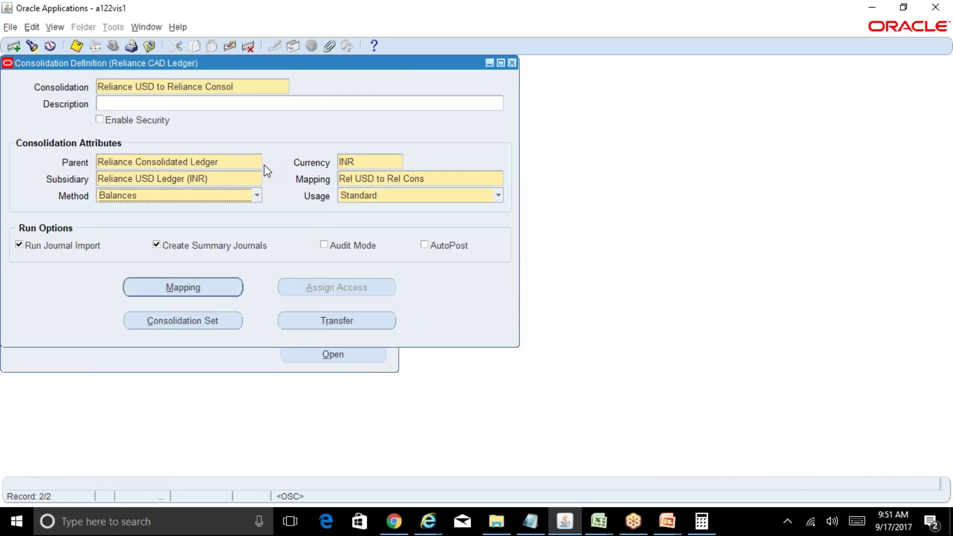
left_click(257, 196)
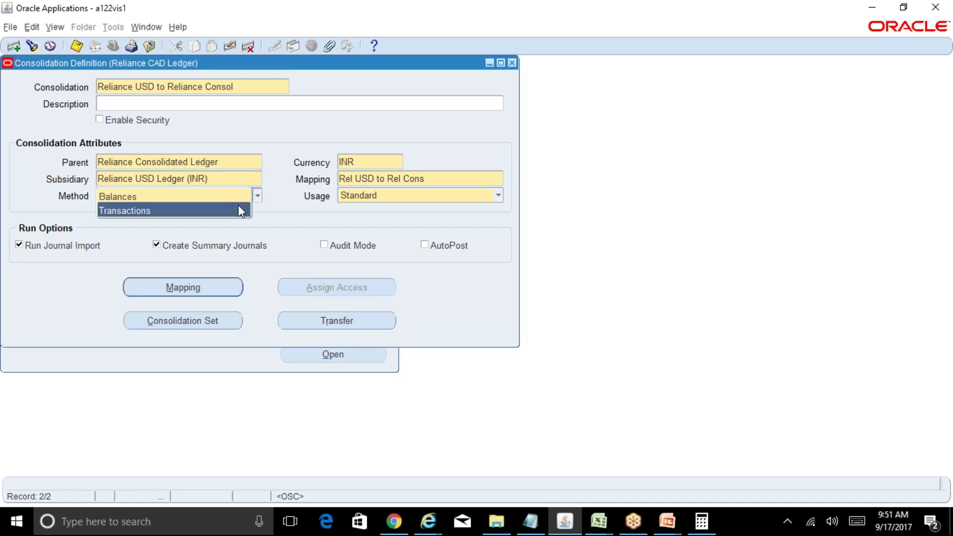
left_click(239, 205)
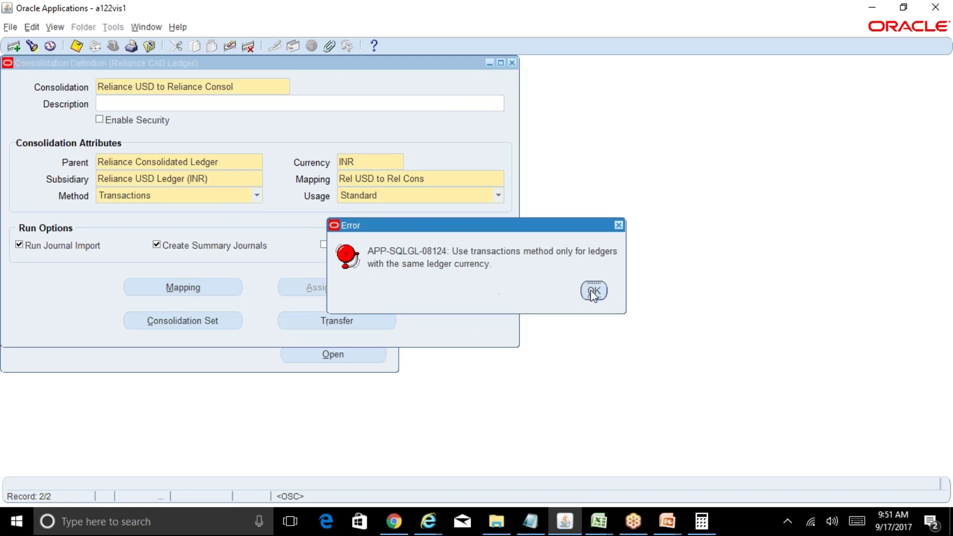
key("Return")
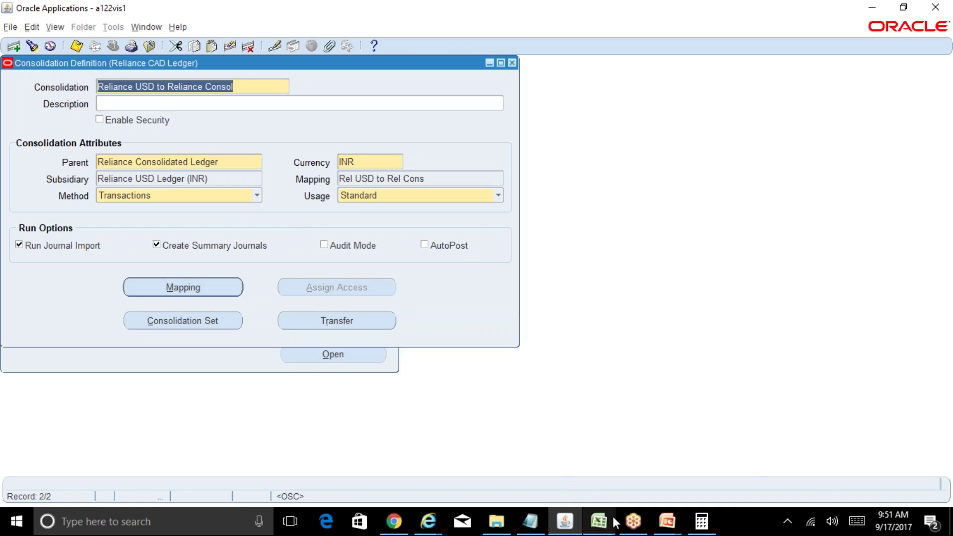
left_click(598, 521)
left_click(569, 464)
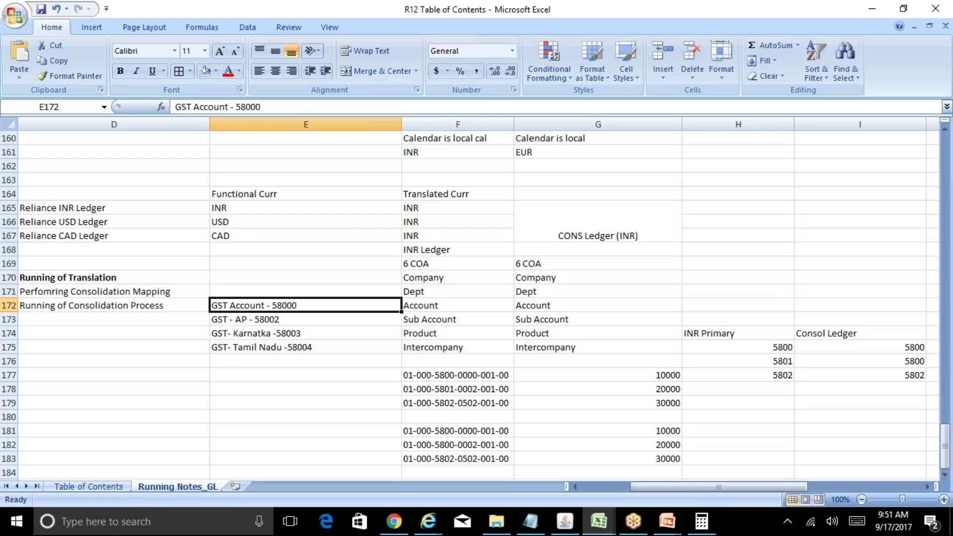
left_click(341, 384)
key("Up")
key("Up")
key("Up")
key("Up")
key("Up")
key("Up")
key("Up")
key("Up")
key("Up")
key("Up")
key("Up")
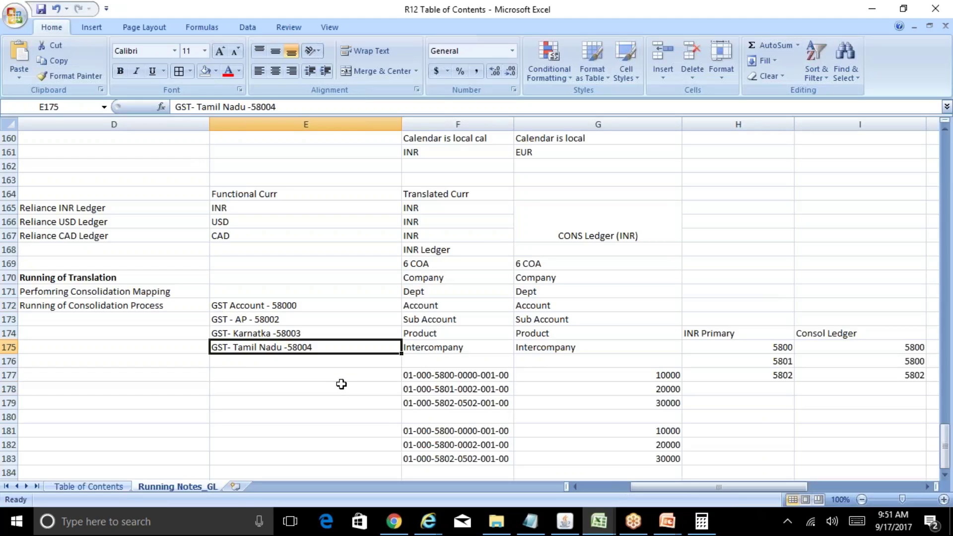
key("Up")
key("Left")
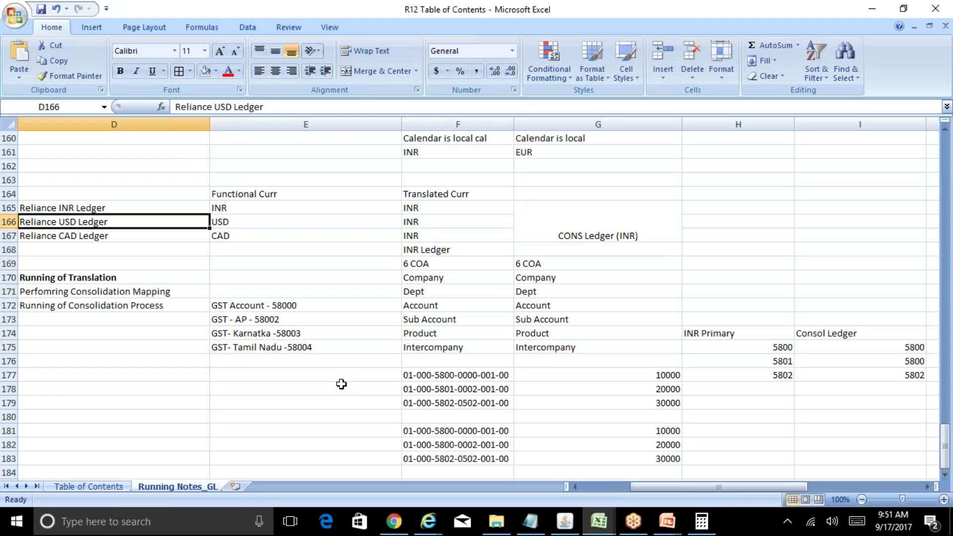
key("Up")
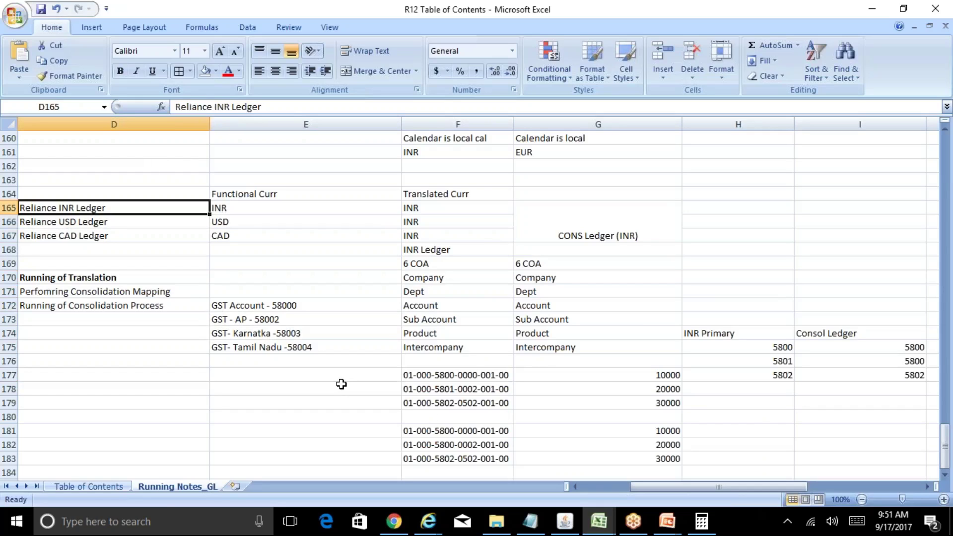
key("Down")
key("Down")
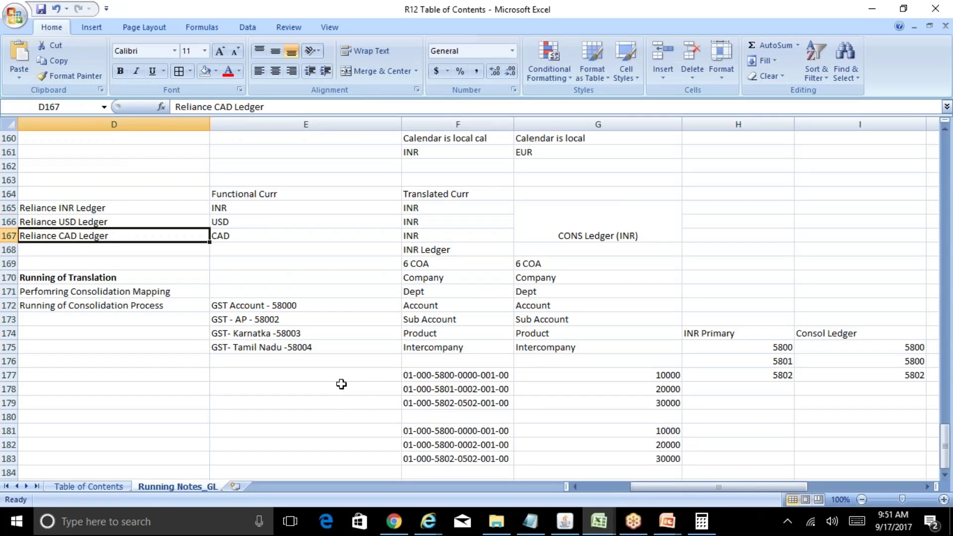
key("Up")
key("Up")
key("Right")
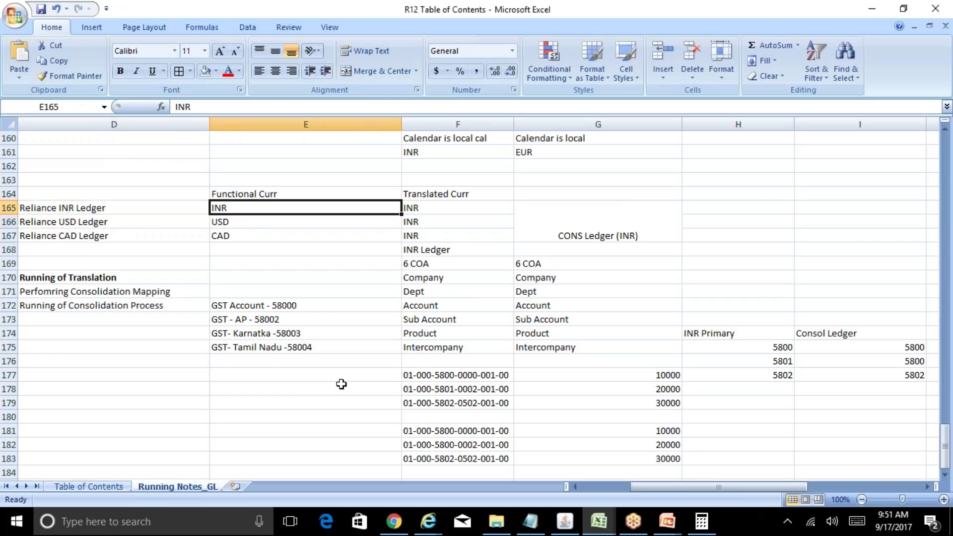
key("Down")
key("Down")
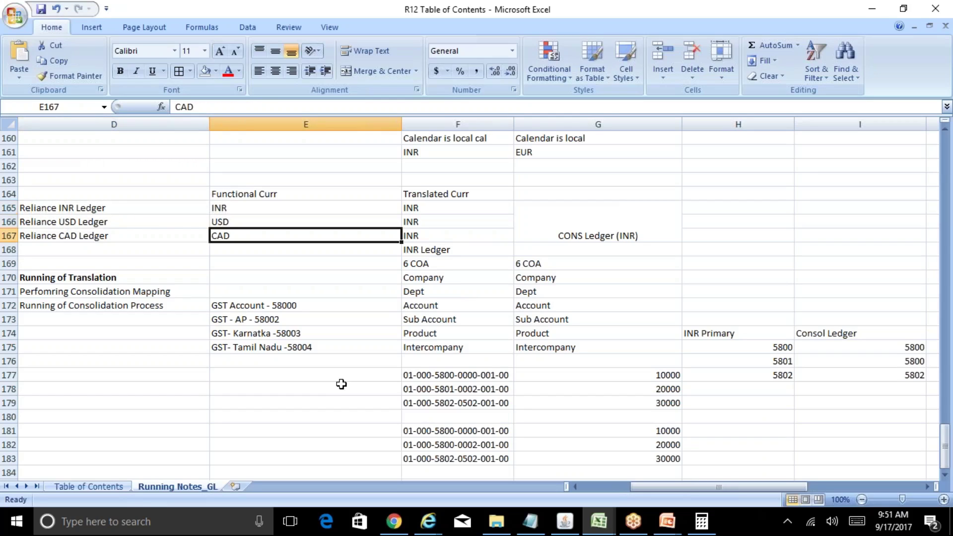
key("Right")
key("Right")
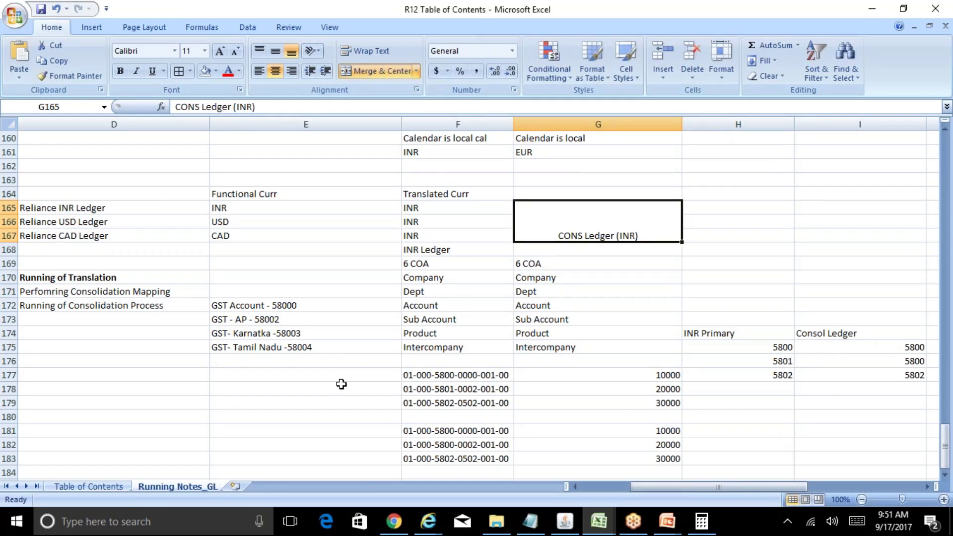
key("Left")
key("Left")
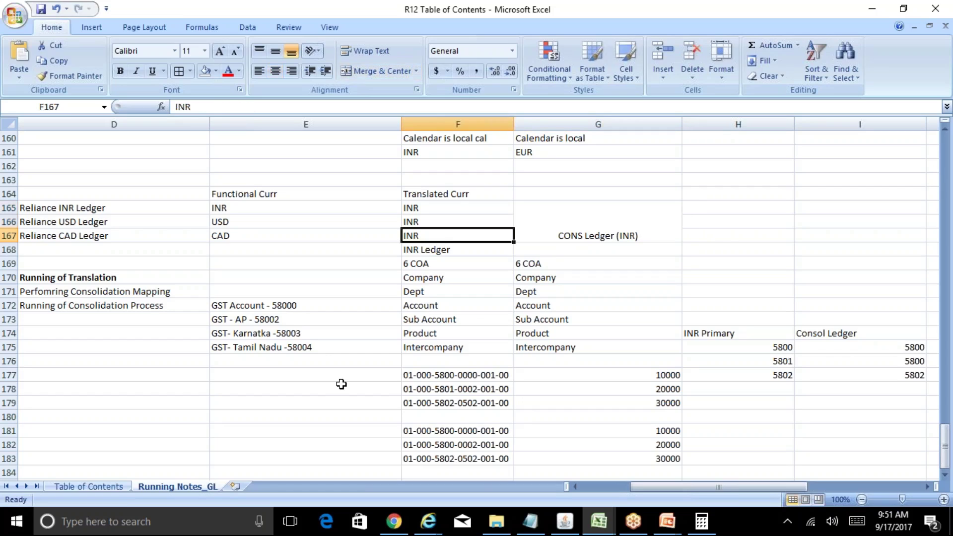
key("Up")
key("Up")
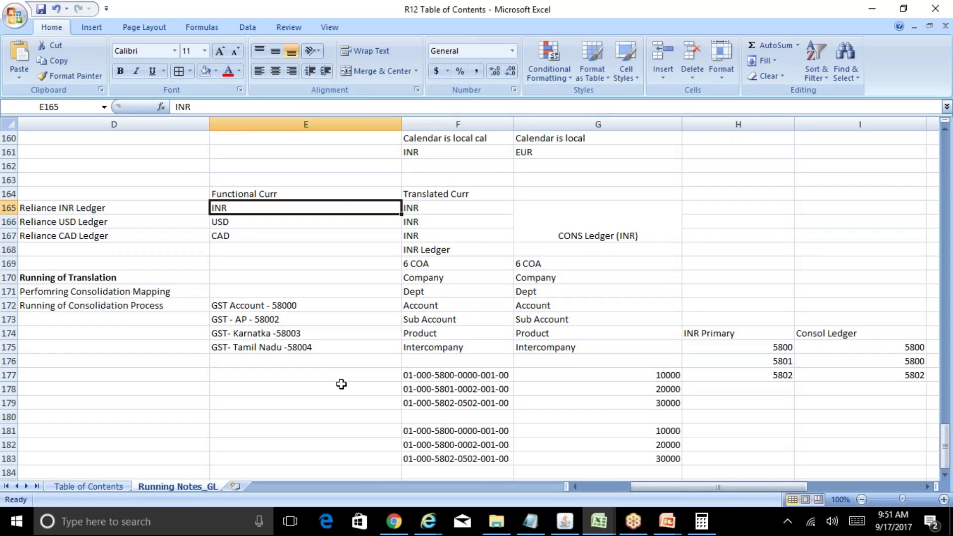
key("Right")
key("Right")
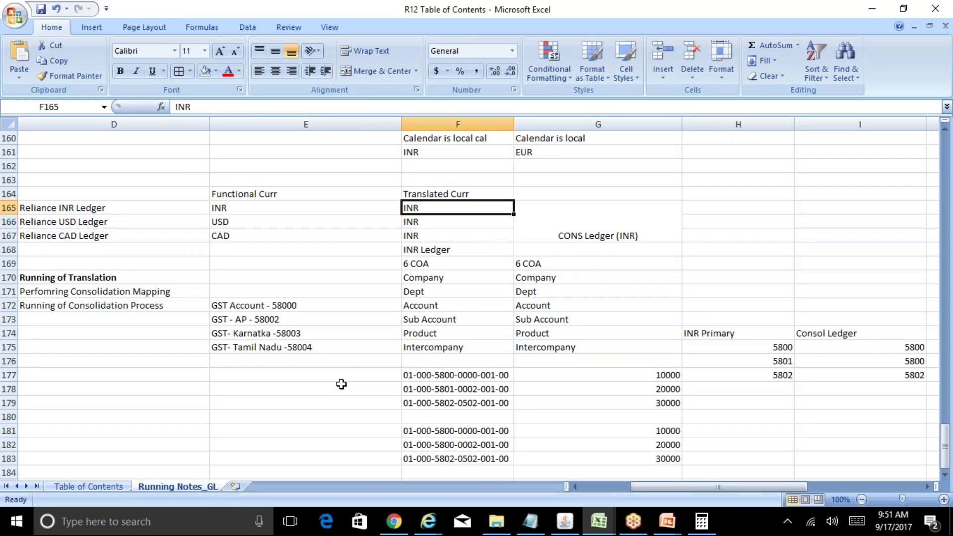
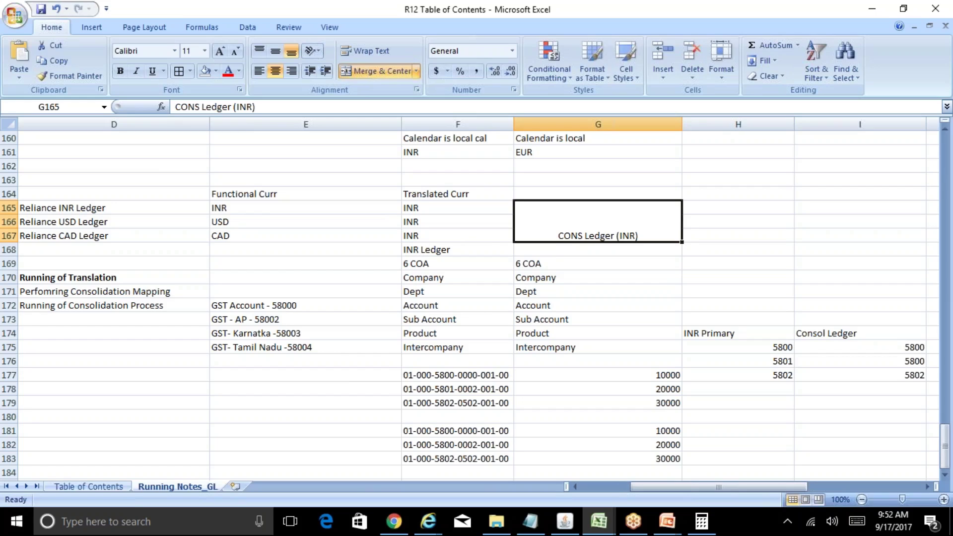
Step: Check the Reliance USD Ledger's functional currency in the notes sheet
left_click(258, 221)
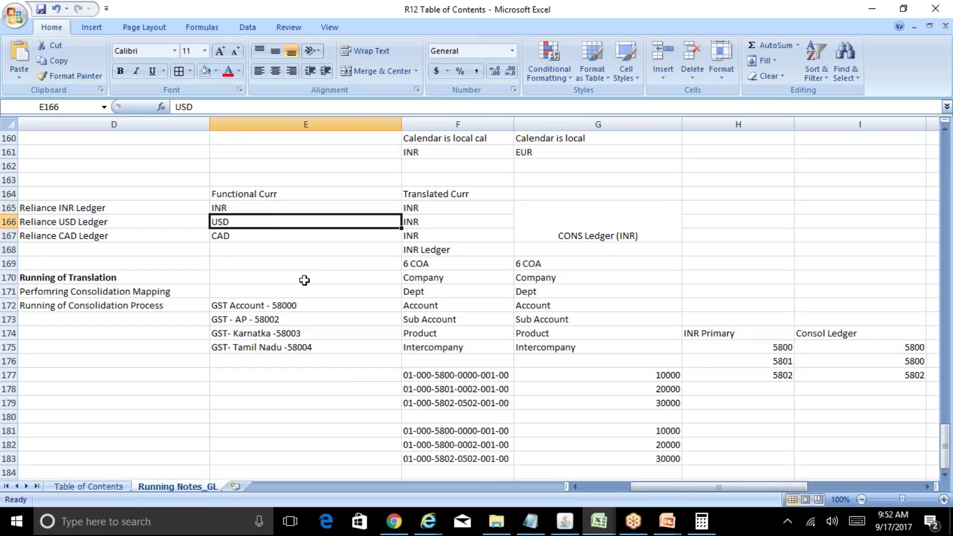
key("Down")
key("Up")
Step: Save the USD consolidation definition, which fails with the APP-SQLGL-08124 same-currency error
mouse_move(570, 519)
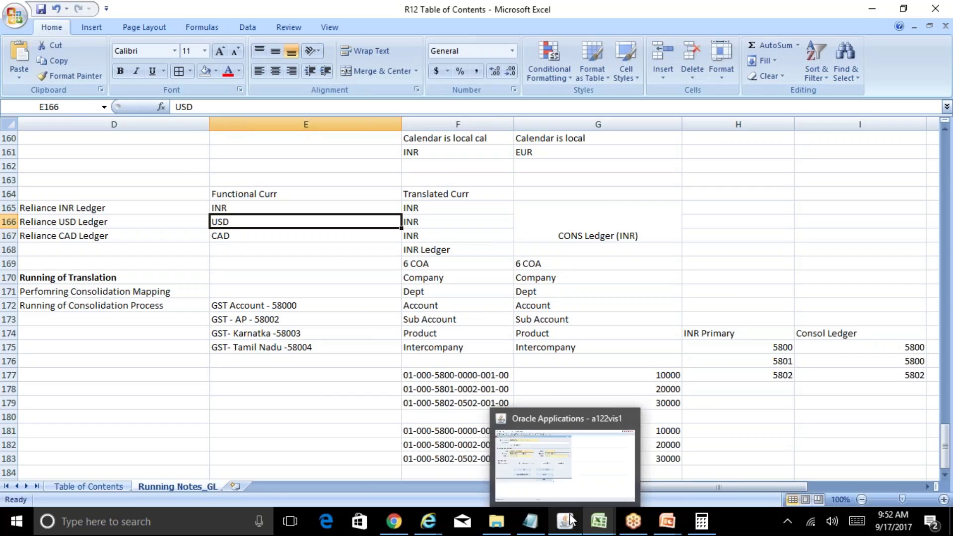
left_click(552, 465)
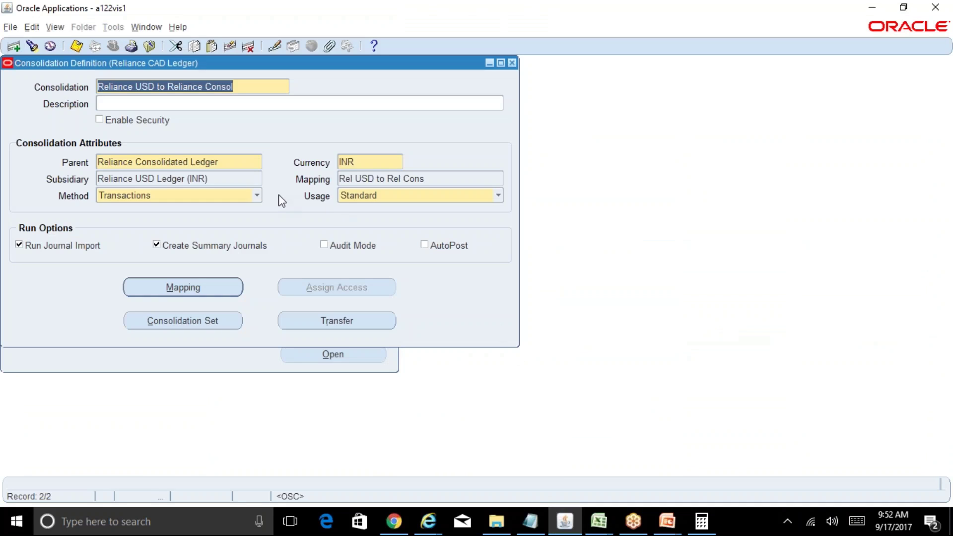
key("ctrl+s")
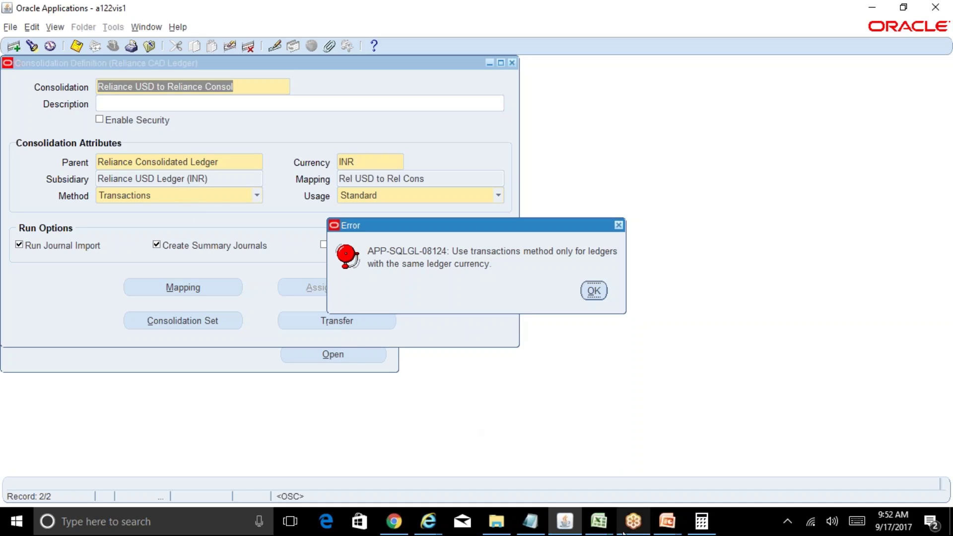
Step: Switch back to the R12 Table of Contents workbook
left_click(599, 521)
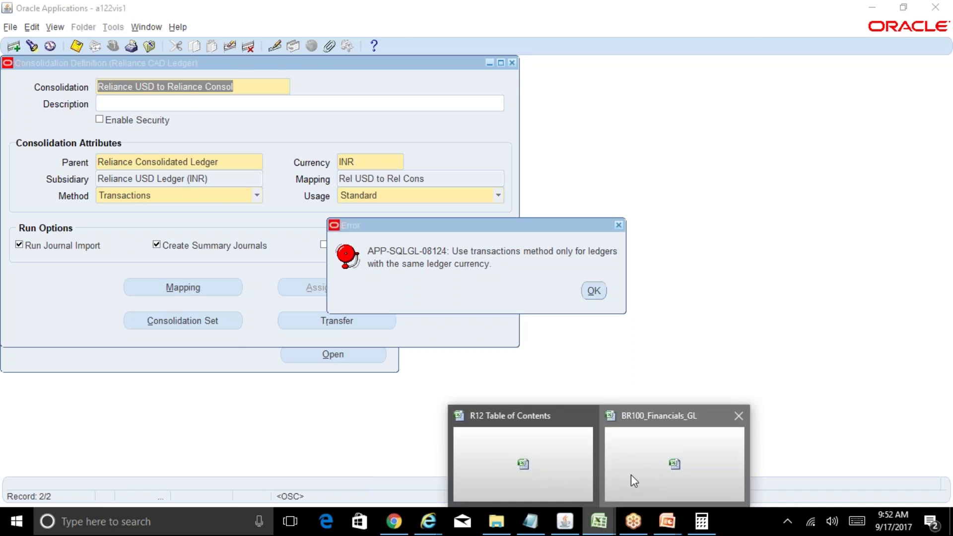
left_click(631, 475)
left_click(520, 461)
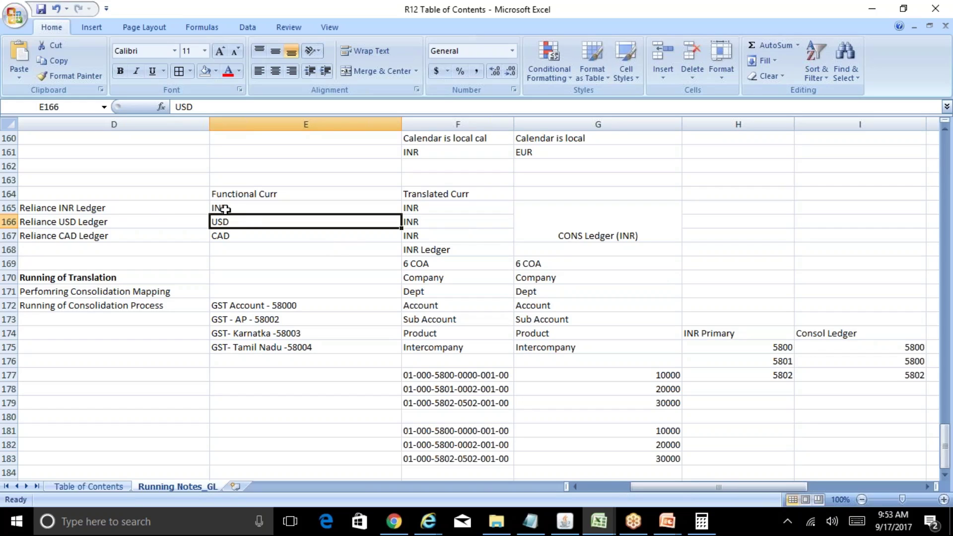
Step: Add the heading 'INR Primary ledger' in cell D185
left_click(155, 211)
key("Down")
key("Down")
key("Down")
key("Down")
key("Down")
key("Down")
key("Down")
key("Down")
key("Down")
key("Down")
key("Down")
key("Down")
key("Down")
key("Down")
key("Down")
key("Down")
key("Down")
key("Down")
key("Down")
key("Down")
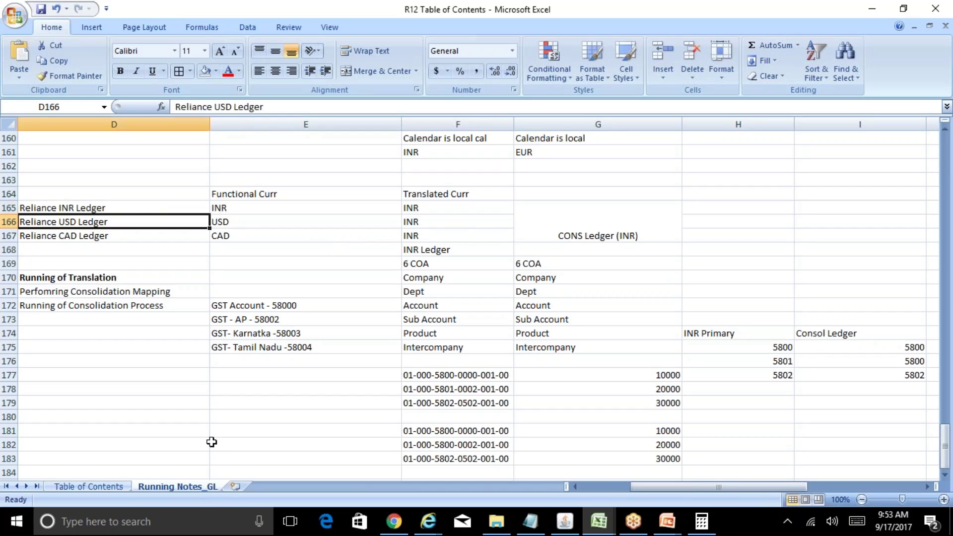
key("Up")
key("Up")
key("Up")
key("Up")
key("Up")
key("Up")
key("Up")
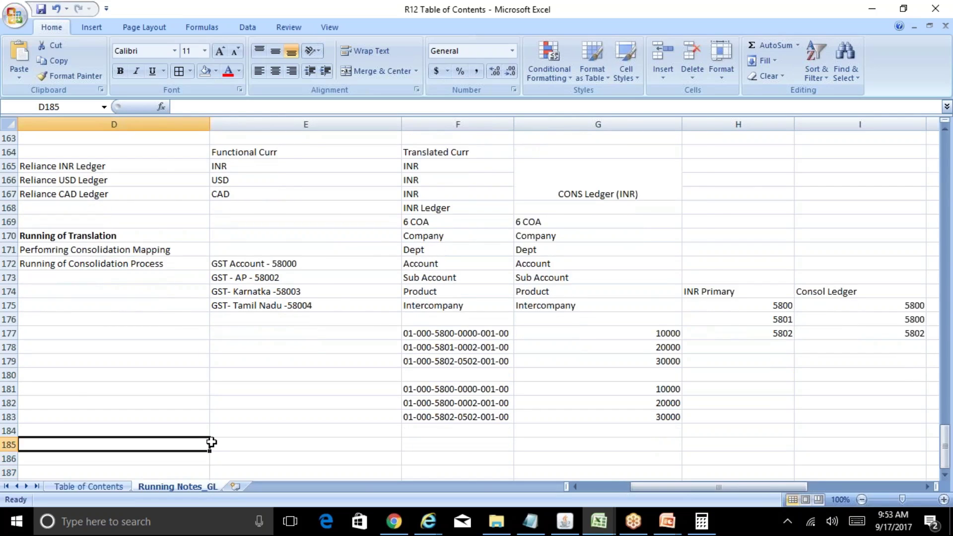
key("Right")
key("Right")
key("Right")
key("Up")
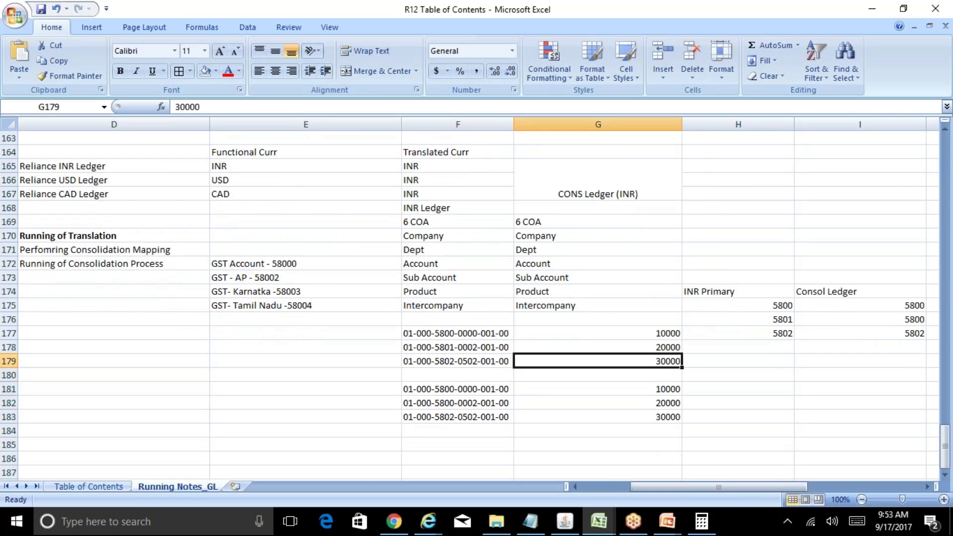
key("Up")
key("Up")
key("Left")
key("ctrl+c")
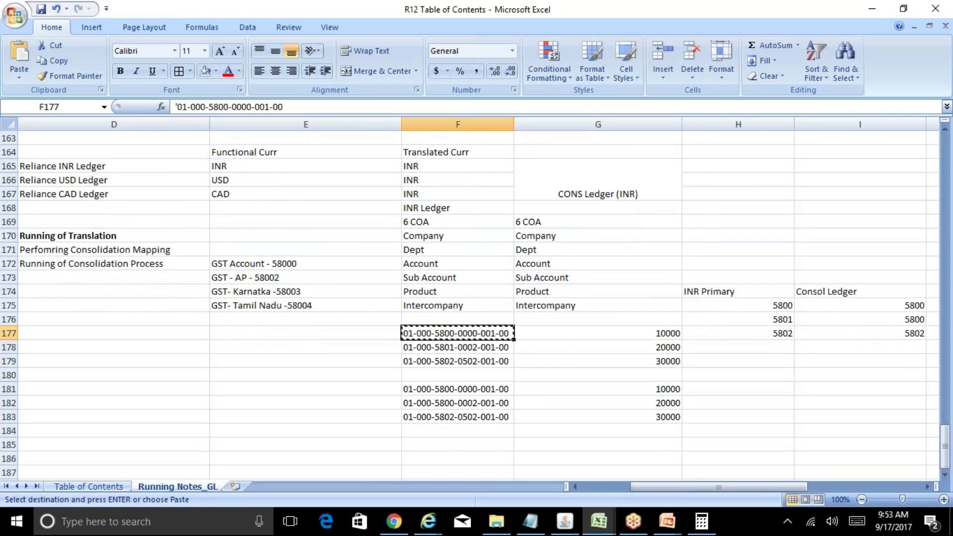
key("Left")
key("Left")
key("Down")
key("Left")
key("Right")
key("Down")
key("Down")
key("Down")
key("Down")
key("Down")
key("Down")
key("Down")
key("Down")
key("Down")
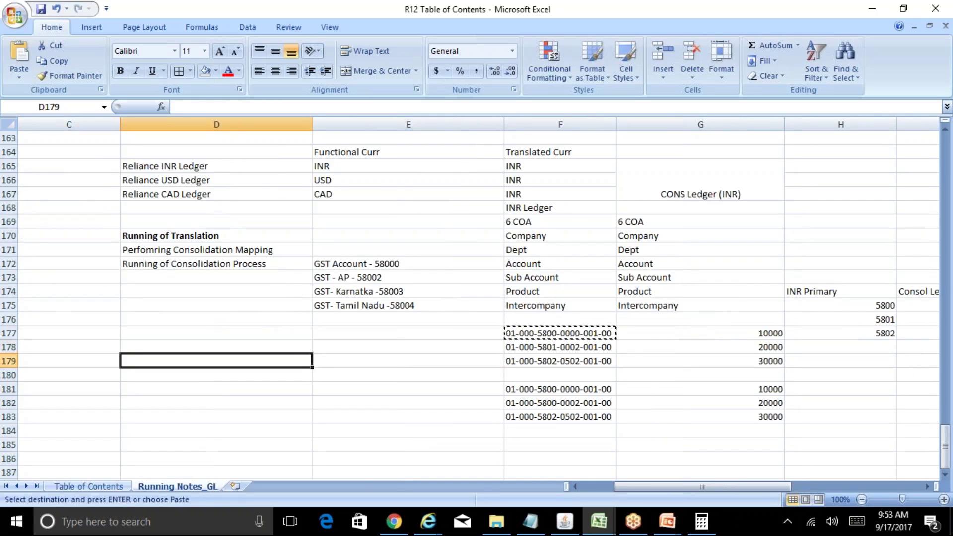
key("Up")
key("Up")
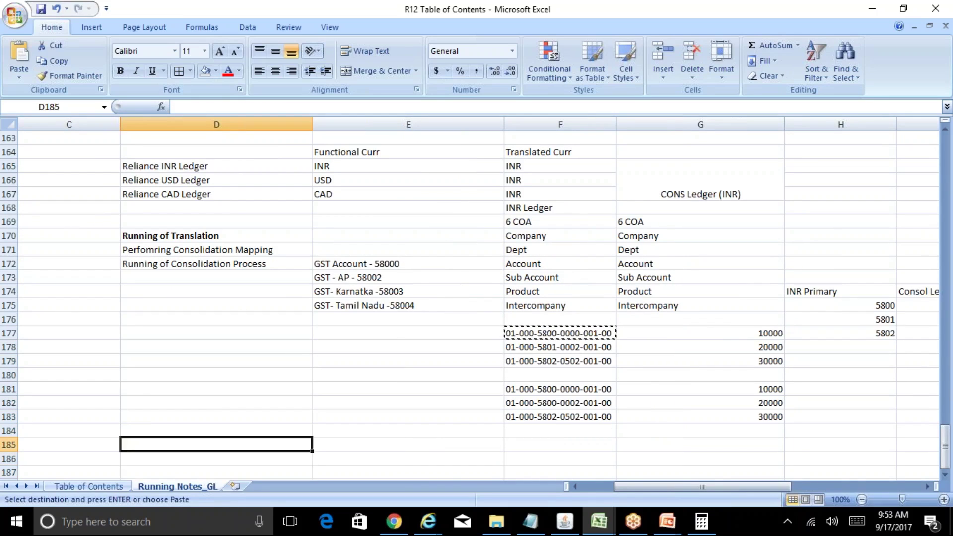
type("INR Primary ledger")
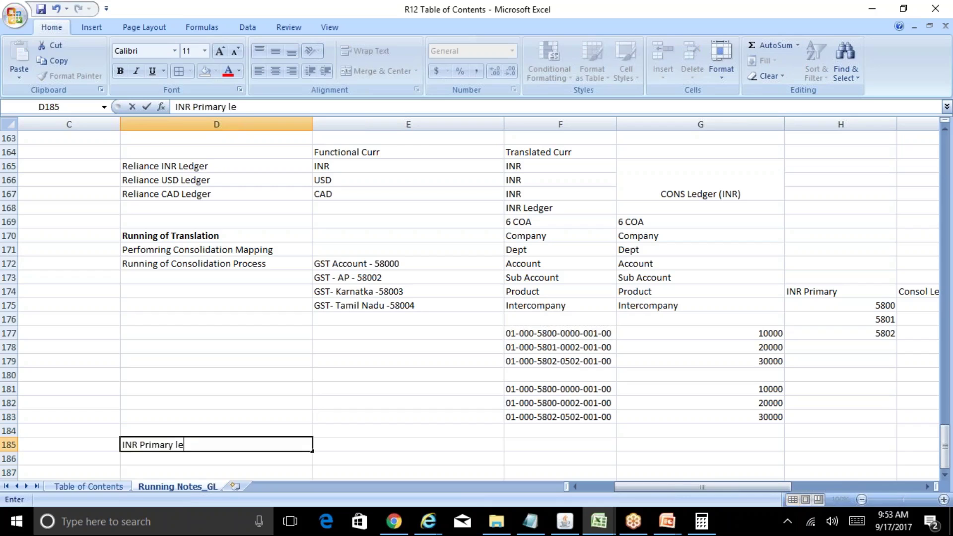
key("Return")
key("Down")
key("Down")
key("Down")
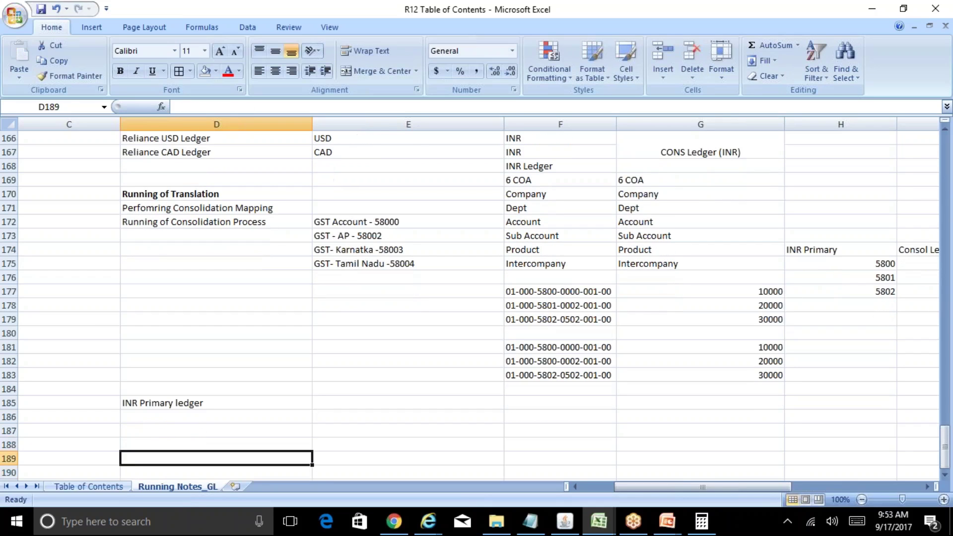
key("Up")
key("Up")
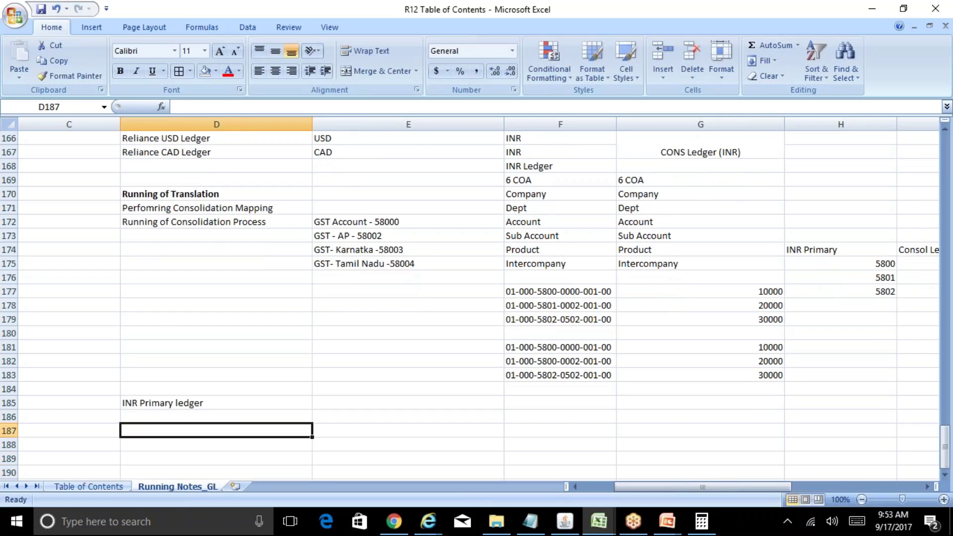
left_click(530, 292)
key("ctrl+c")
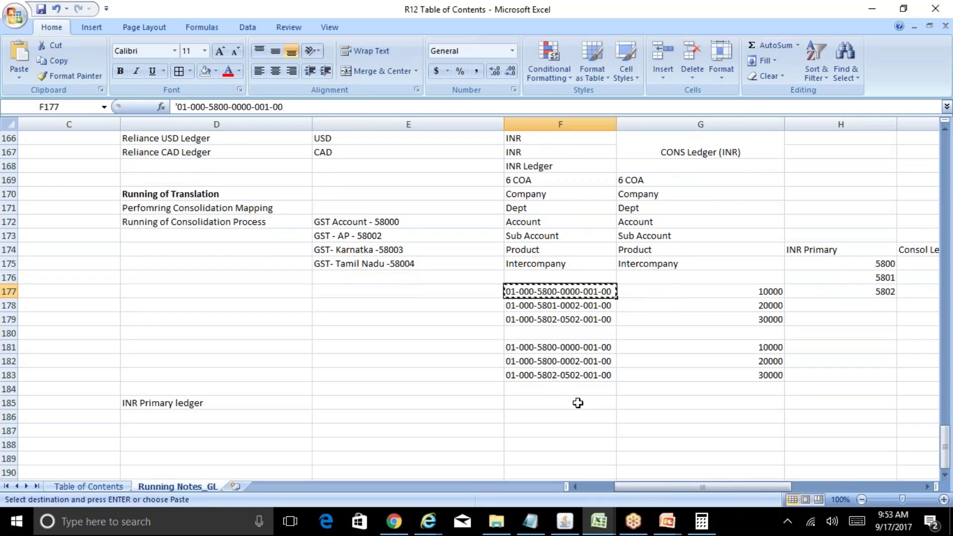
key("Down")
key("Down")
key("Down")
key("Down")
key("Down")
key("Down")
key("Down")
key("Down")
key("Down")
key("Down")
key("Left")
key("Left")
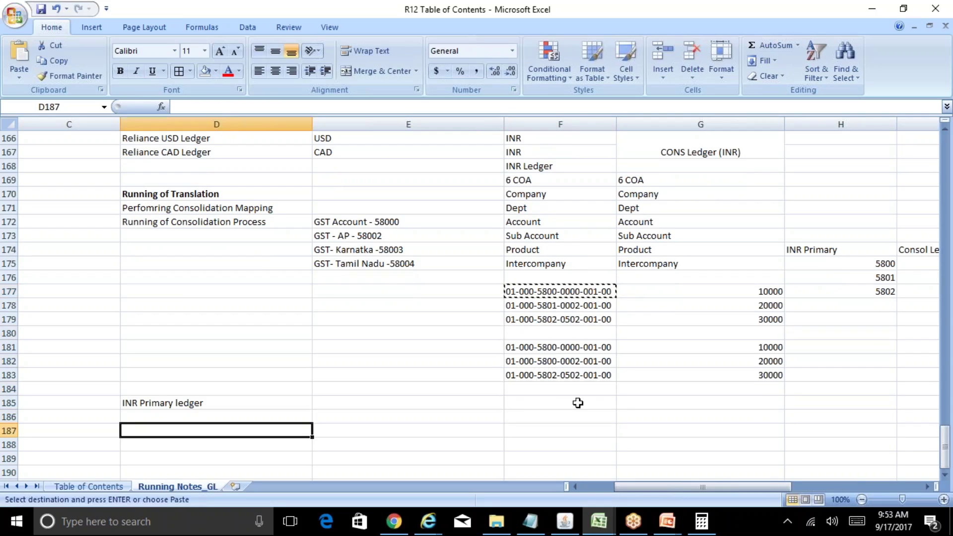
key("ctrl+v")
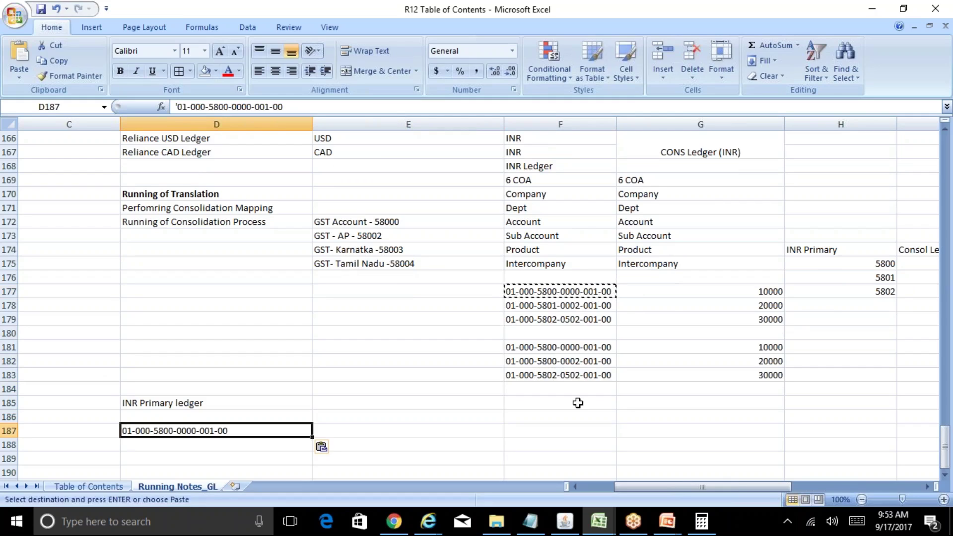
key("Right")
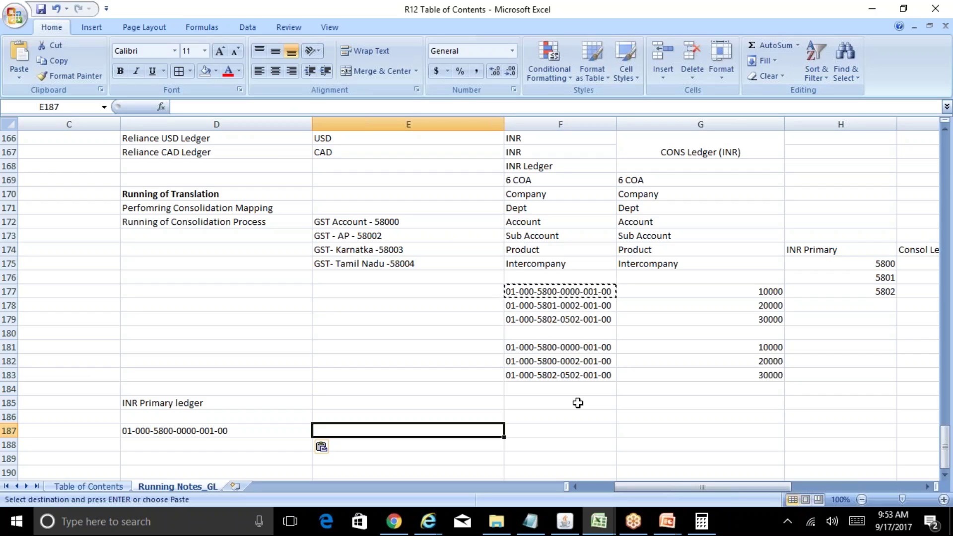
key("Left")
key("Left")
key("Left")
key("Right")
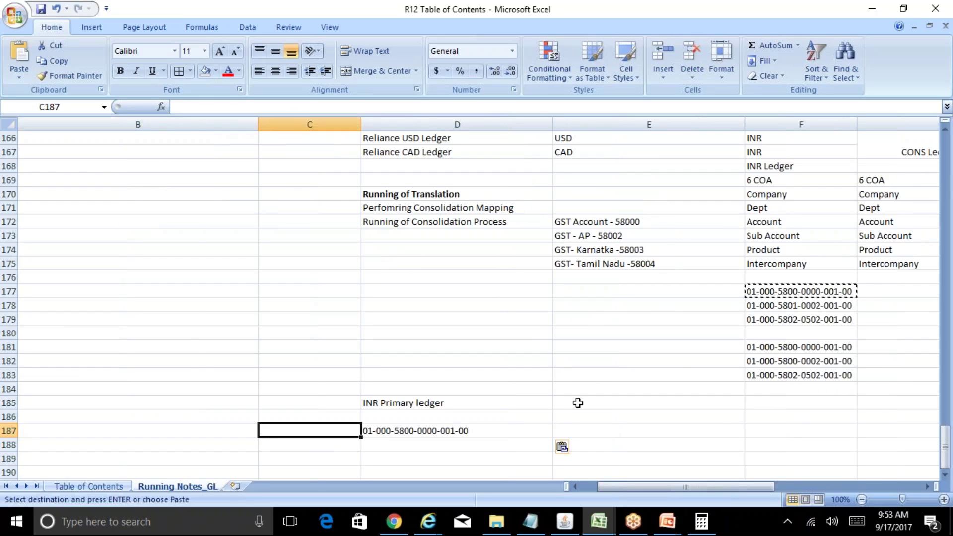
type("01-Sep-17")
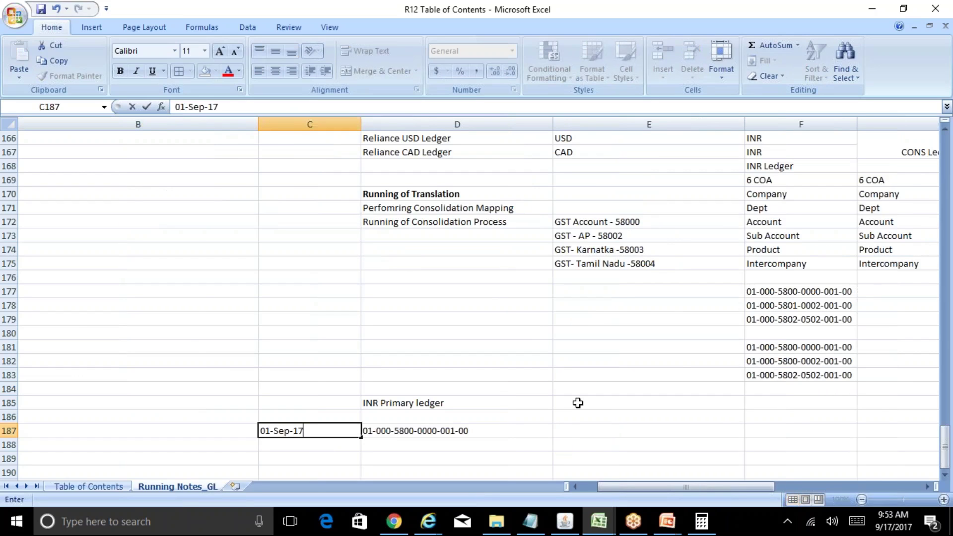
key("Right")
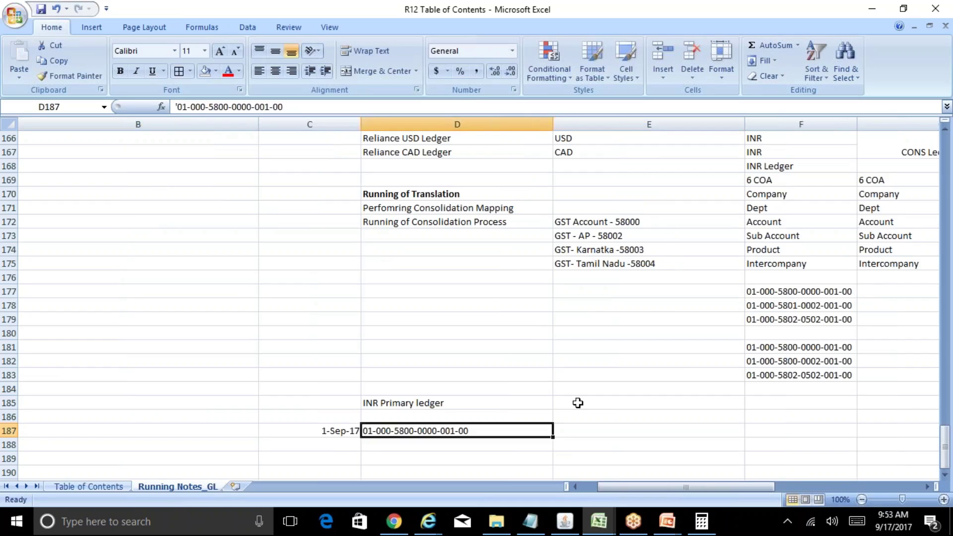
Step: Mark D187 as the Dr line and enter a 10000 debit in E187
key("F2")
type("Dr")
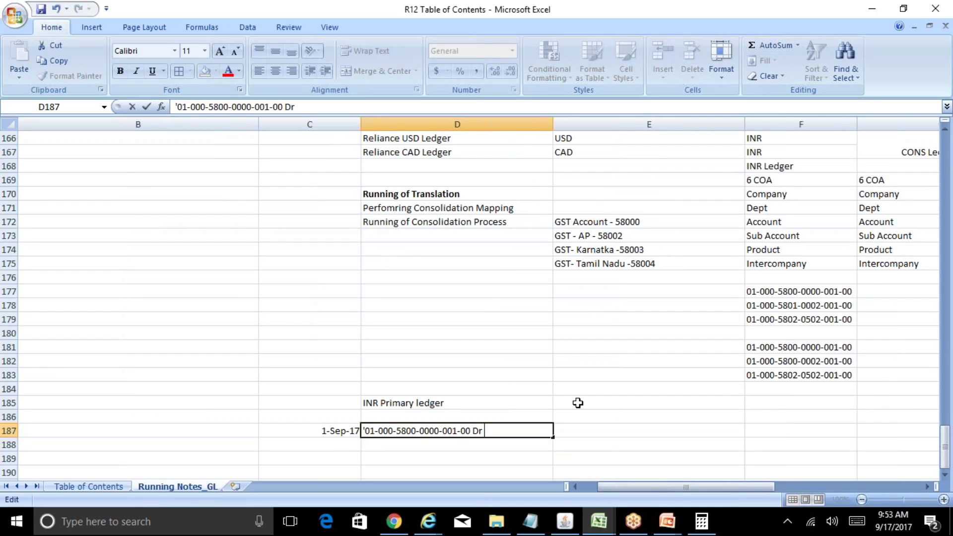
key("Return")
key("Up")
key("Right")
type("100")
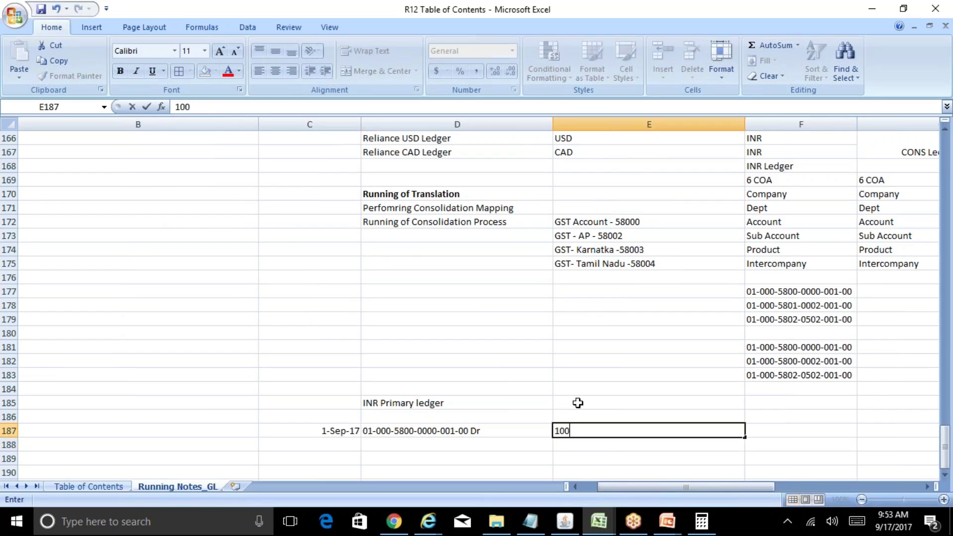
type("00")
key("Tab")
key("Return")
key("Return")
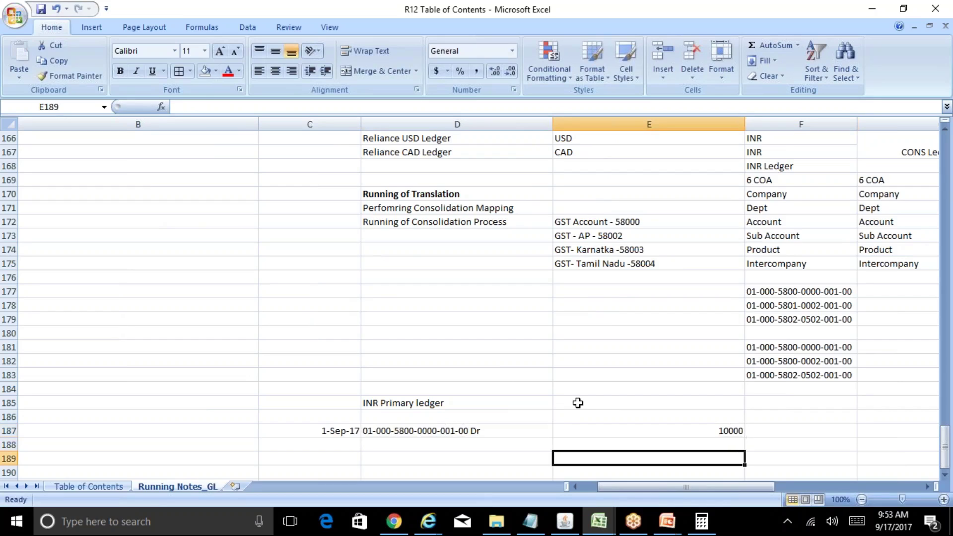
key("Up")
key("Right")
type("1000")
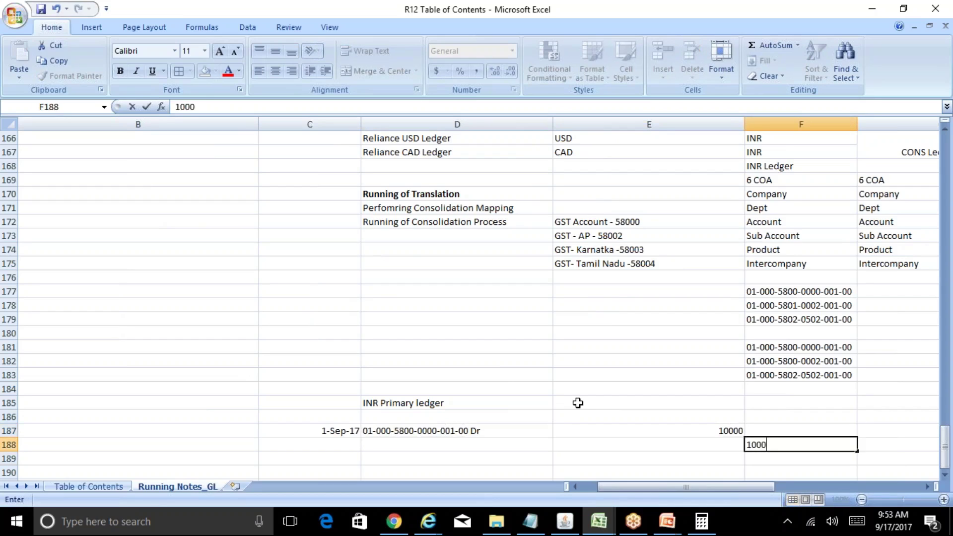
type("0")
key("Left")
key("Left")
type("Cash")
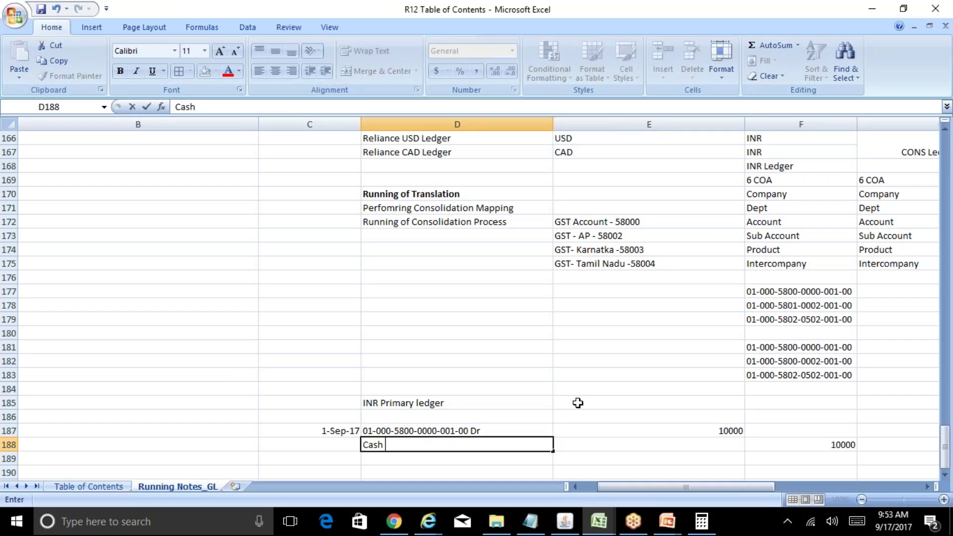
key("Escape")
type("01-000-4810-")
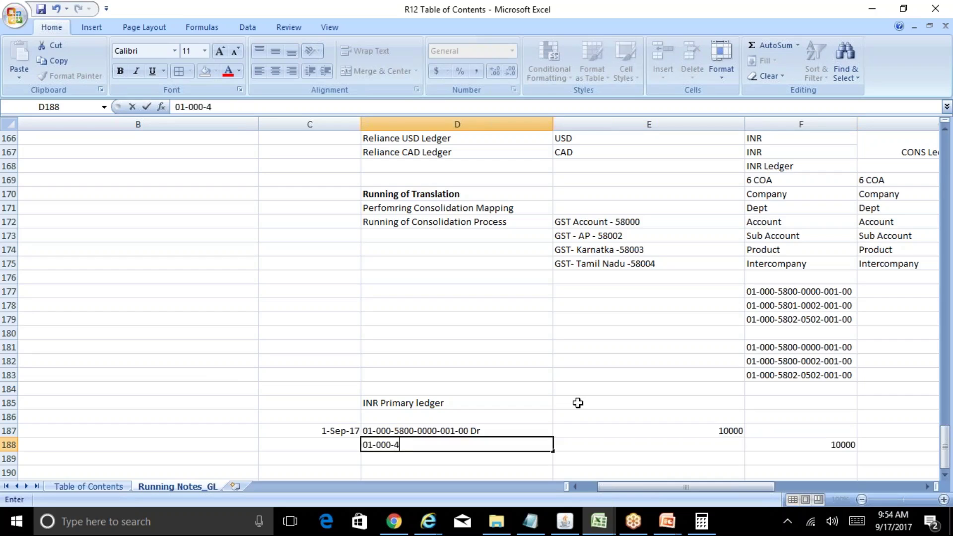
type("0000-000-00 Cr'")
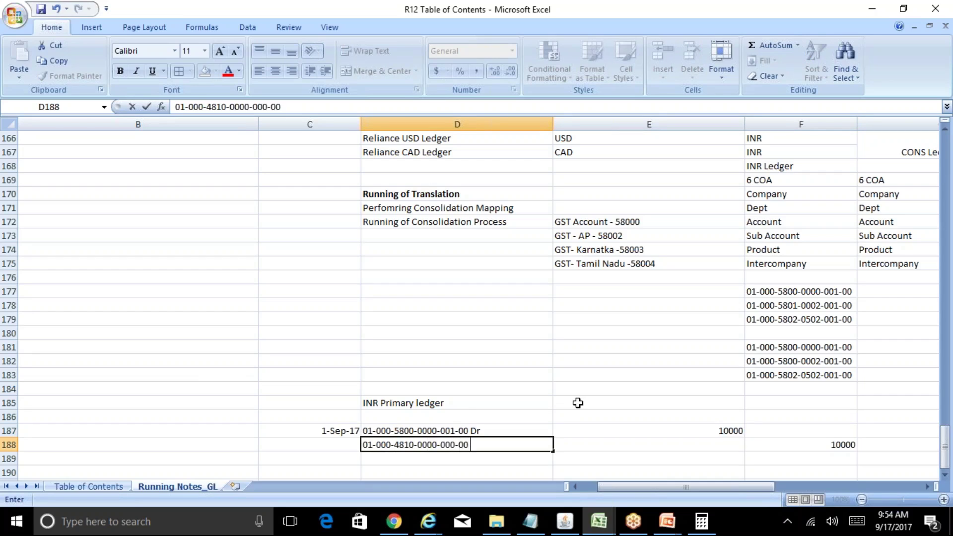
key("Return")
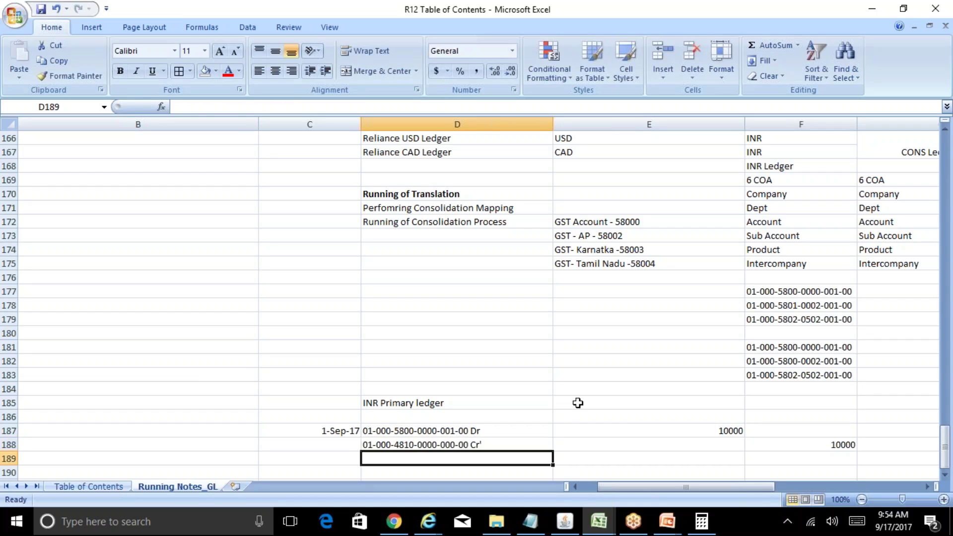
key("Up")
Step: Remove the stray apostrophe from D188 and enter the next date, 05-Sep-17
key("F2")
key("BackSpace")
key("Return")
key("Return")
key("Return")
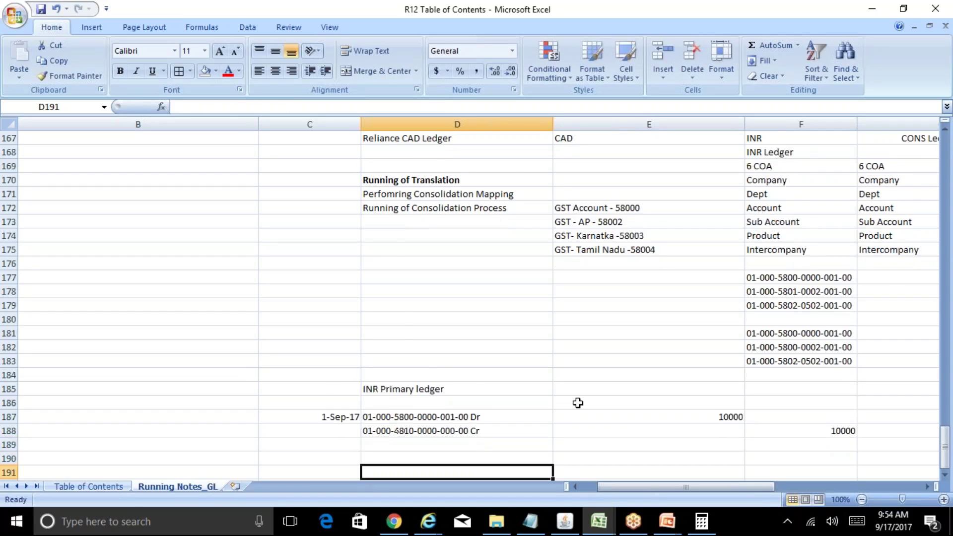
key("Return")
key("Up")
key("Left")
key("Up")
type("0")
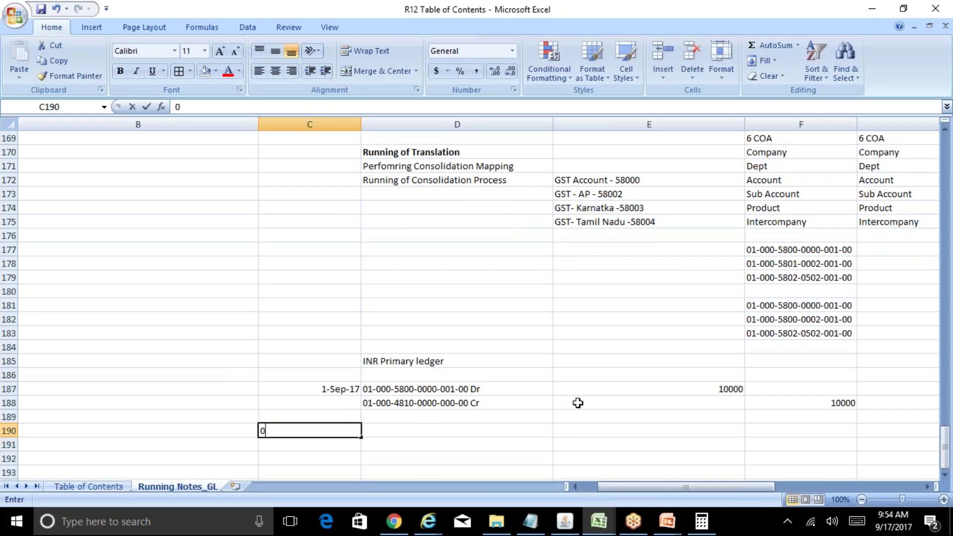
type("5-Sep-17")
key("Return")
Step: Copy the first journal pair to the 5-Sep-17 entry with 20000 debit and credit
key("Up")
key("Up")
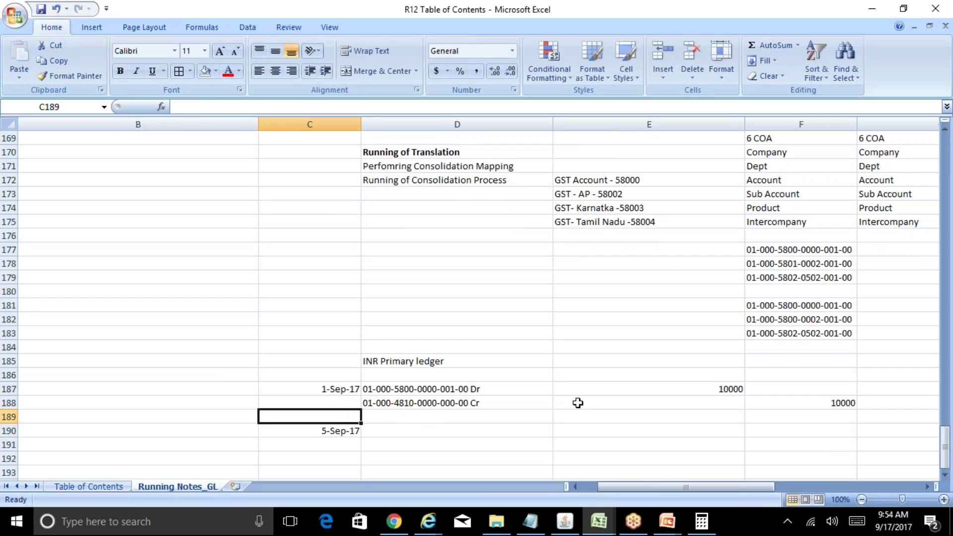
key("Up")
key("Up")
key("Right")
key("shift+Down")
key("shift+Right")
key("shift+Right")
key("ctrl+c")
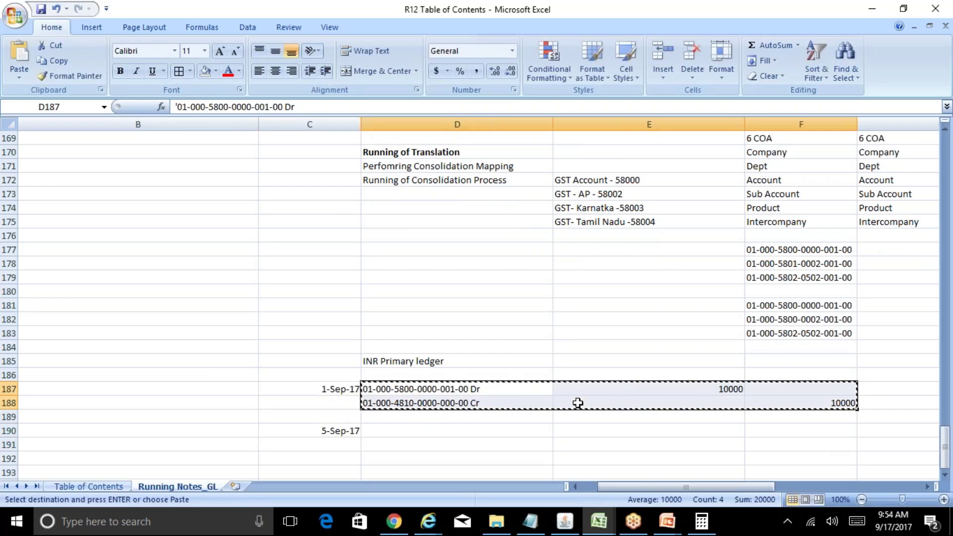
key("Down")
key("Down")
key("Down")
key("ctrl+v")
key("Right")
key("Escape")
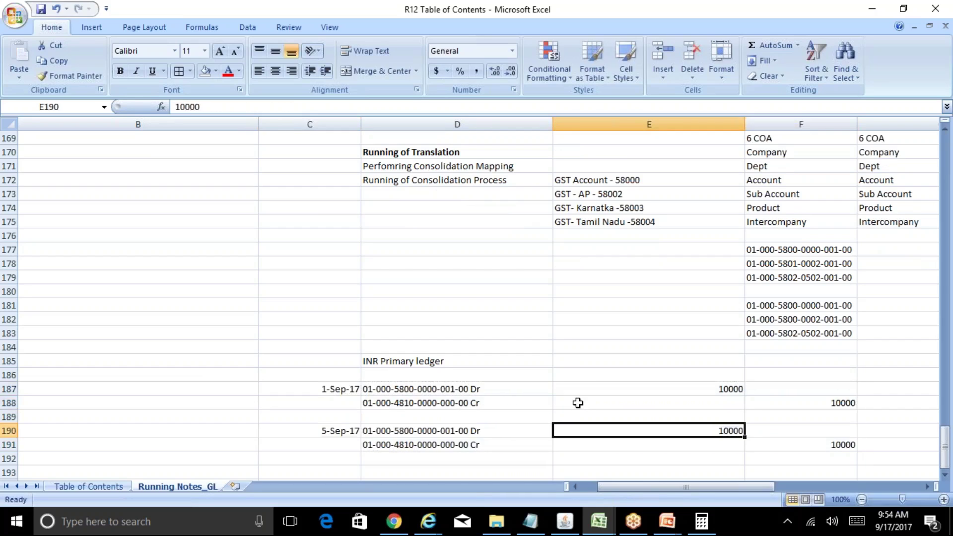
type("20000")
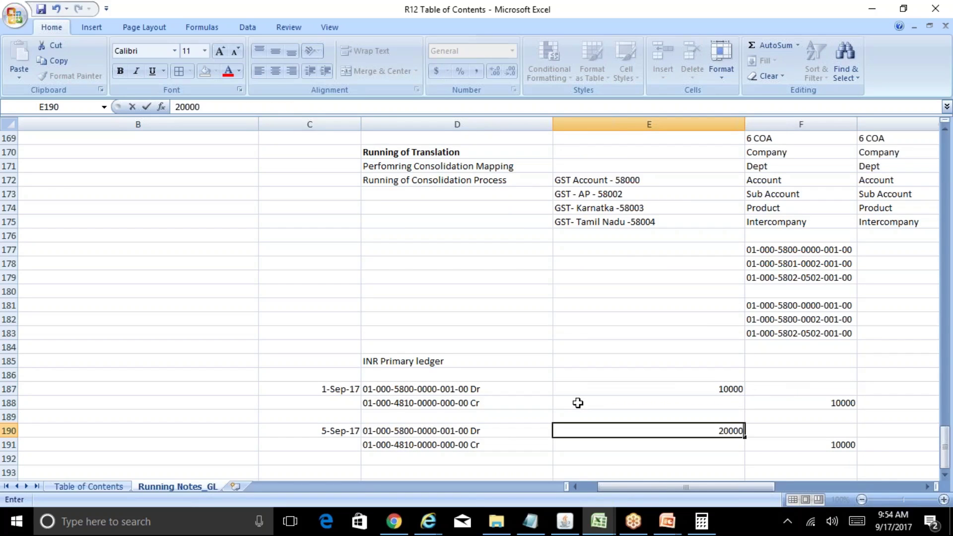
key("ctrl+Return")
key("Down")
key("Right")
type("20000")
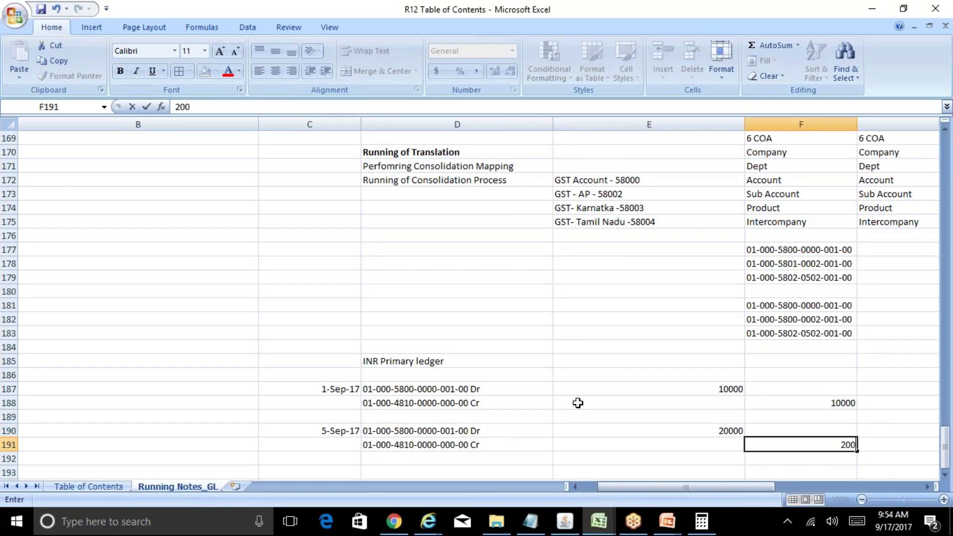
key("Return")
key("Left")
key("Left")
key("Left")
key("Down")
key("Down")
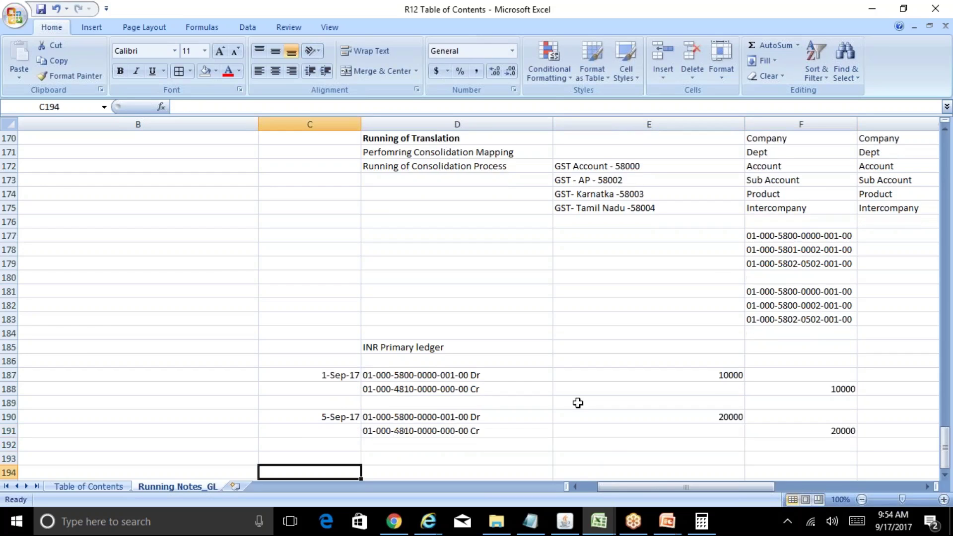
key("Down")
key("Up")
key("Up")
key("Up")
key("Up")
key("Up")
key("Up")
key("Up")
key("Up")
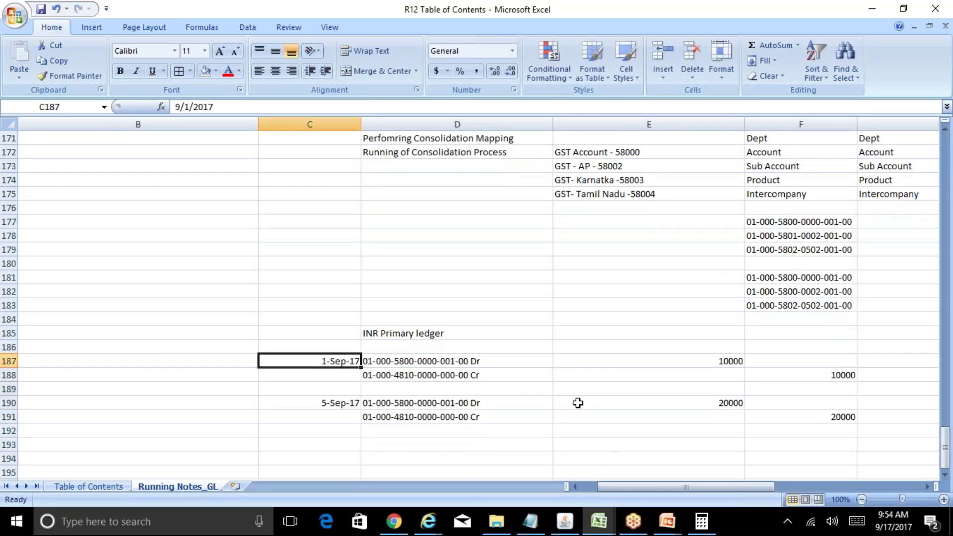
key("Right")
key("Right")
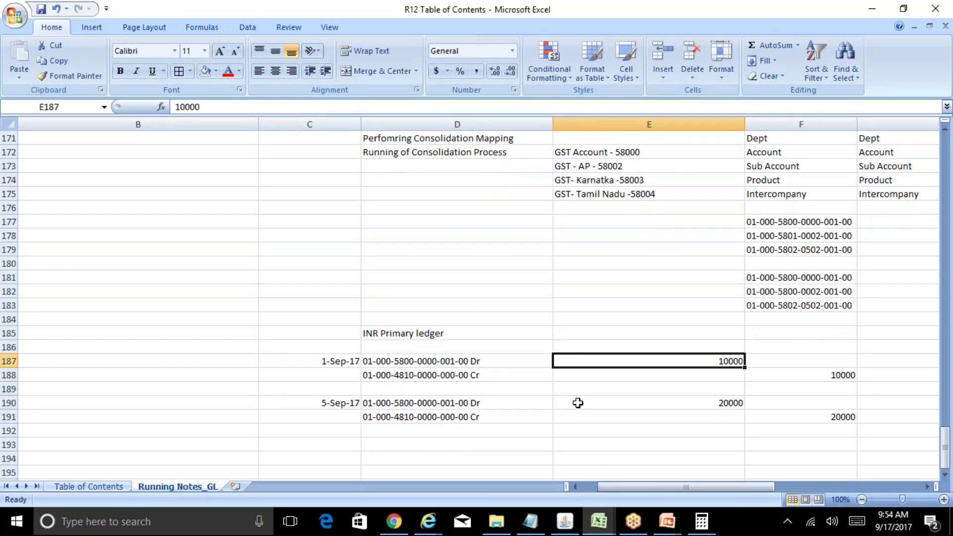
key("Down")
key("Down")
key("Down")
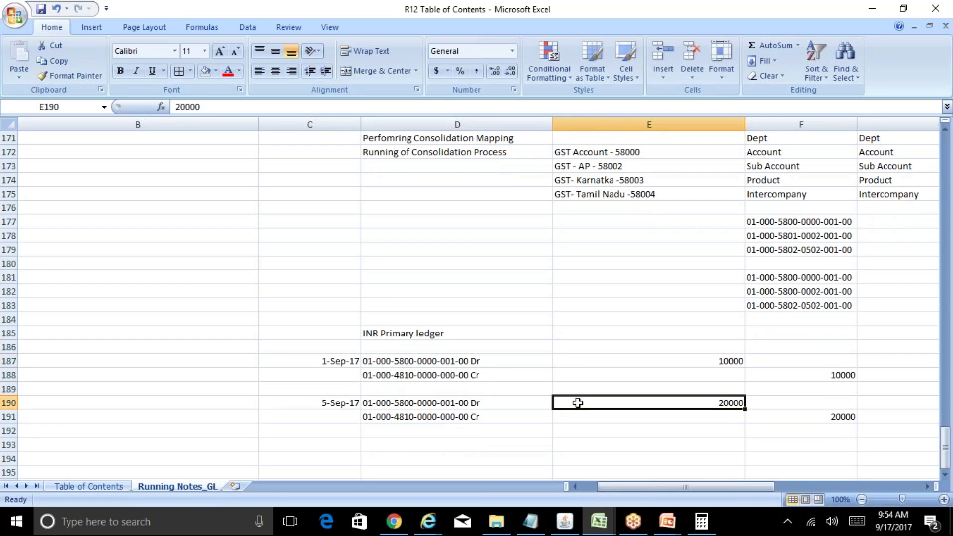
key("Down")
key("Down")
key("Down")
key("Down")
key("Down")
key("Down")
key("Down")
key("Down")
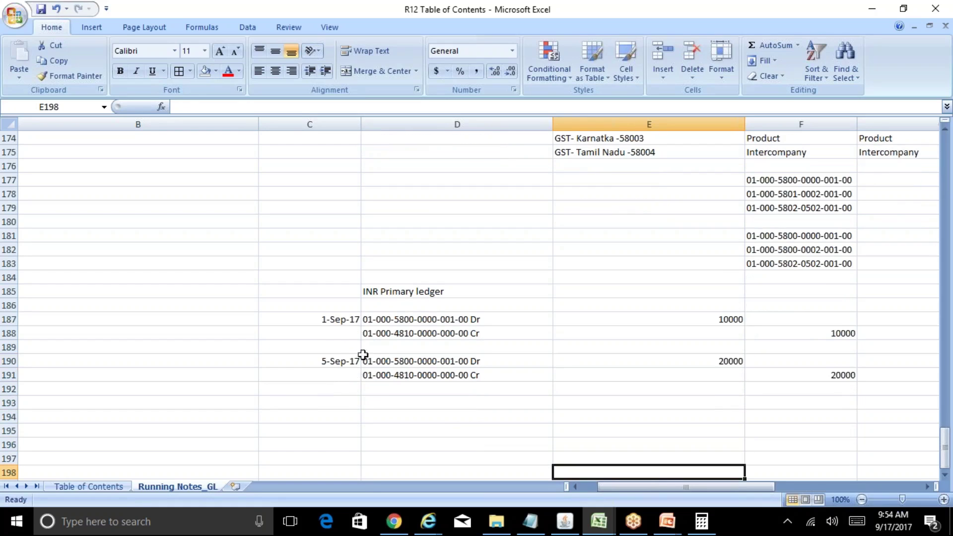
Step: Add a 25-Sep-17 journal pair copied from the 5-Sep-17 entry, with 30000 debit and credit
left_click(344, 361)
key("shift+Down")
key("shift+Right")
key("shift+Right")
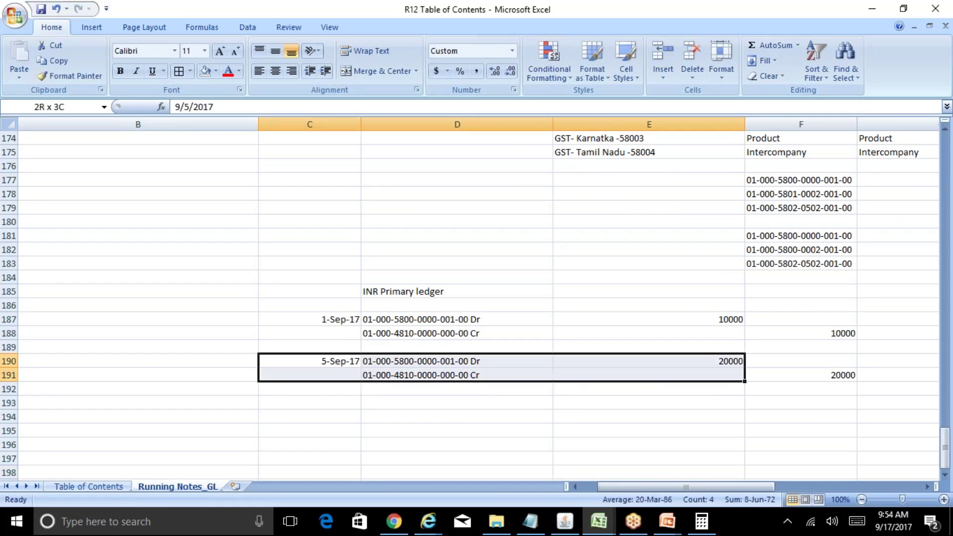
key("shift+Right")
key("ctrl+c")
key("Down")
key("Down")
key("Down")
key("ctrl+v")
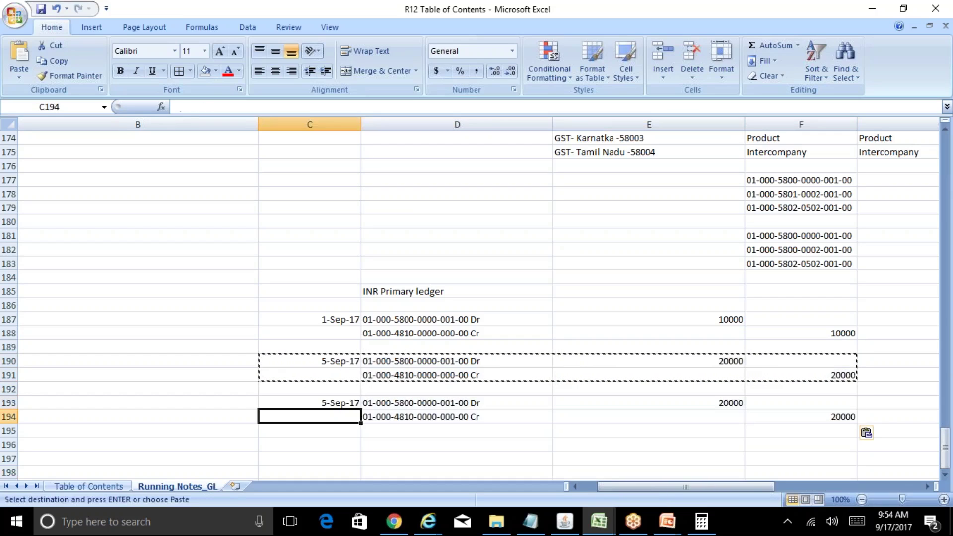
double_click(345, 402)
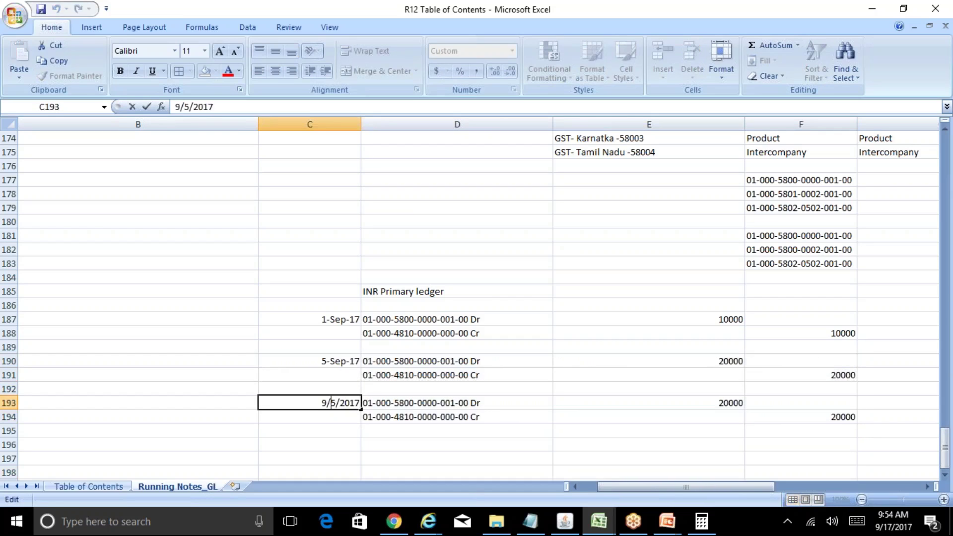
type("2")
key("Return")
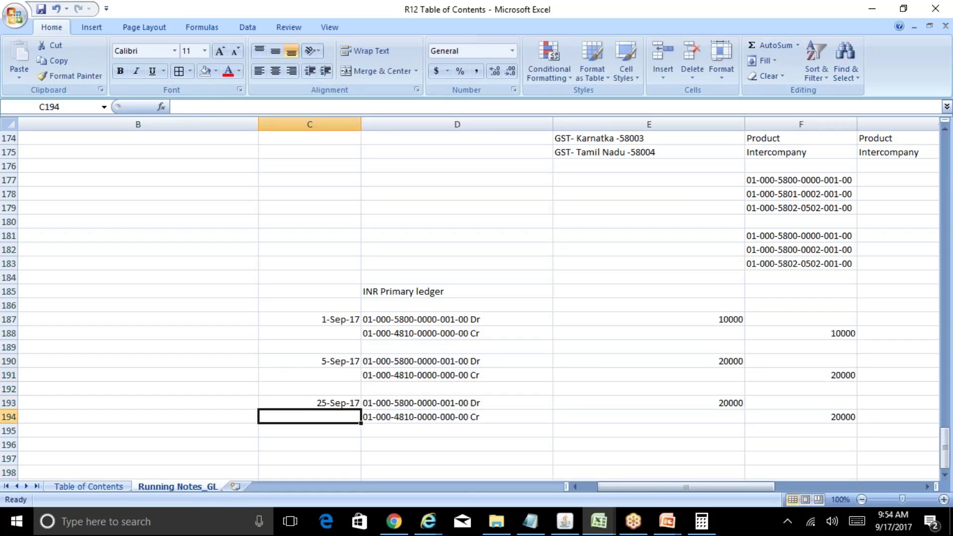
key("Up")
key("Right")
key("Right")
type("30000")
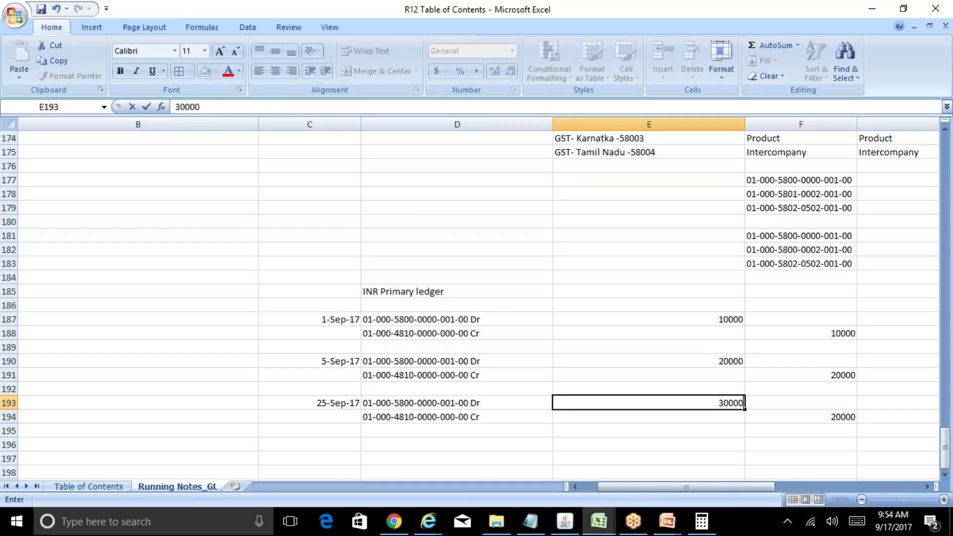
key("Return")
key("Right")
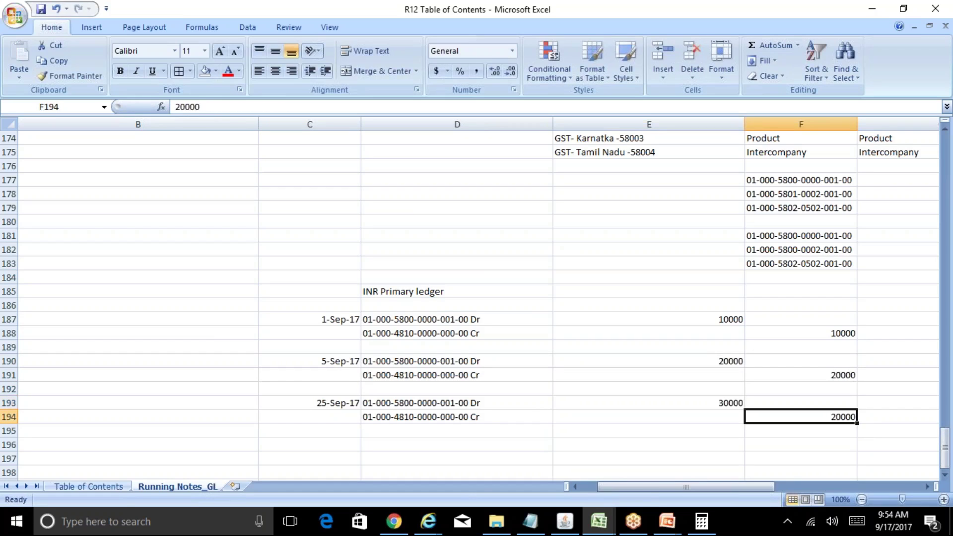
type("30000")
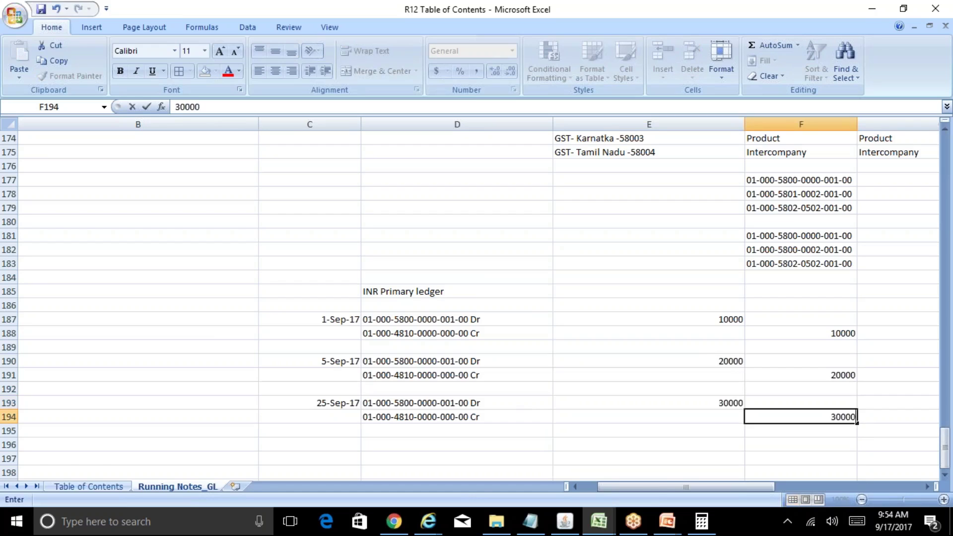
key("Left")
Step: Type the heading 'CONS Ledger' in G185
key("Up")
key("Up")
key("Up")
key("Up")
key("Up")
key("Up")
key("Up")
key("Up")
key("Up")
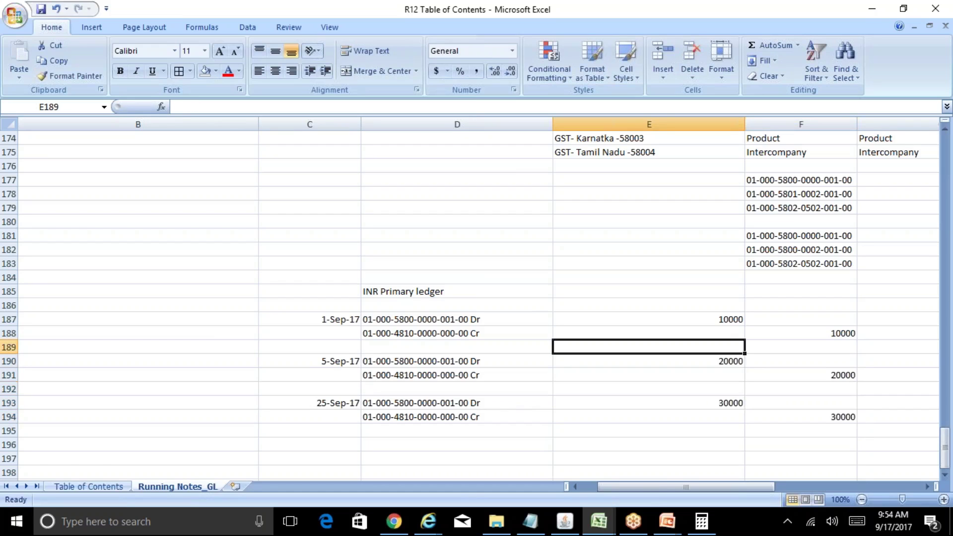
key("Right")
key("Right")
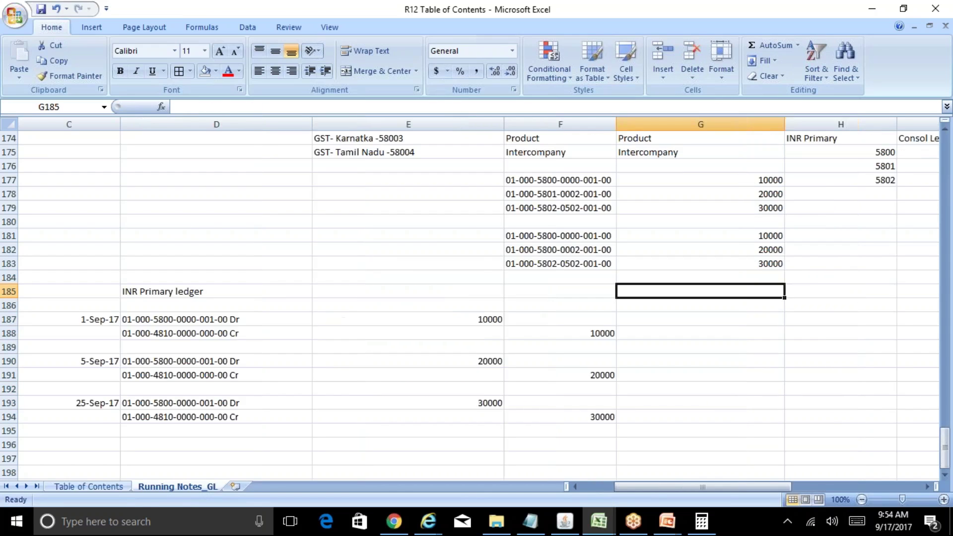
type("CONS Li")
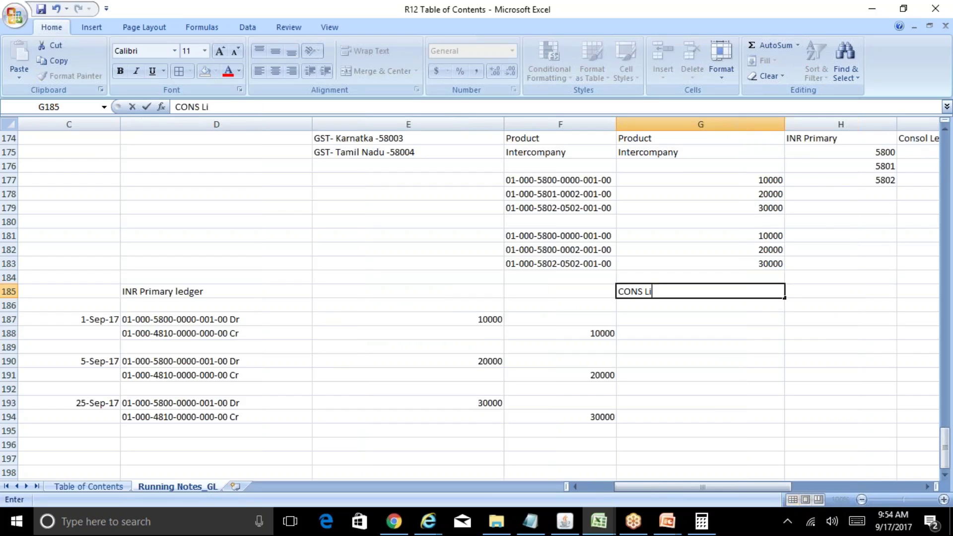
key("BackSpace")
type("edger")
key("Return")
key("Left")
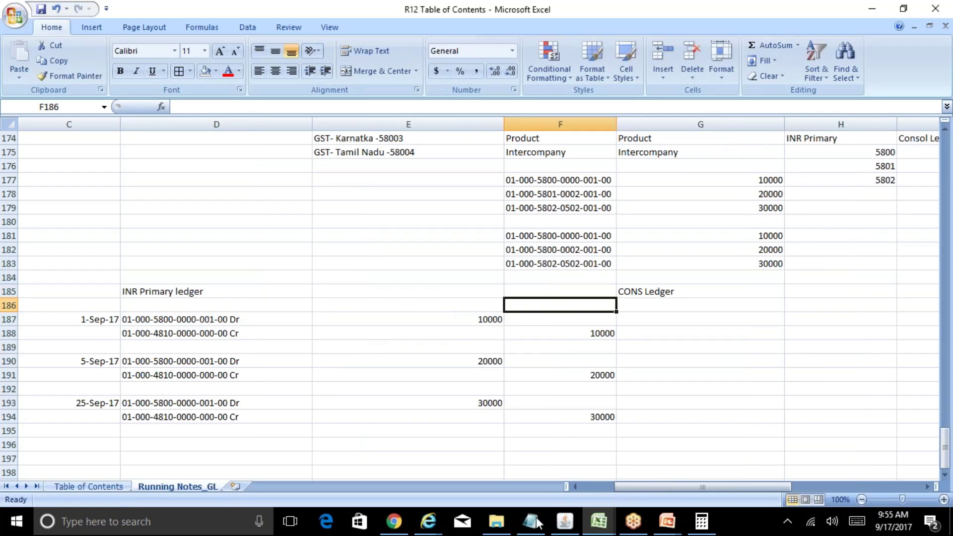
Step: Glance at the Oracle consolidation window, then return to the R12 Table of Contents workbook
left_click(573, 520)
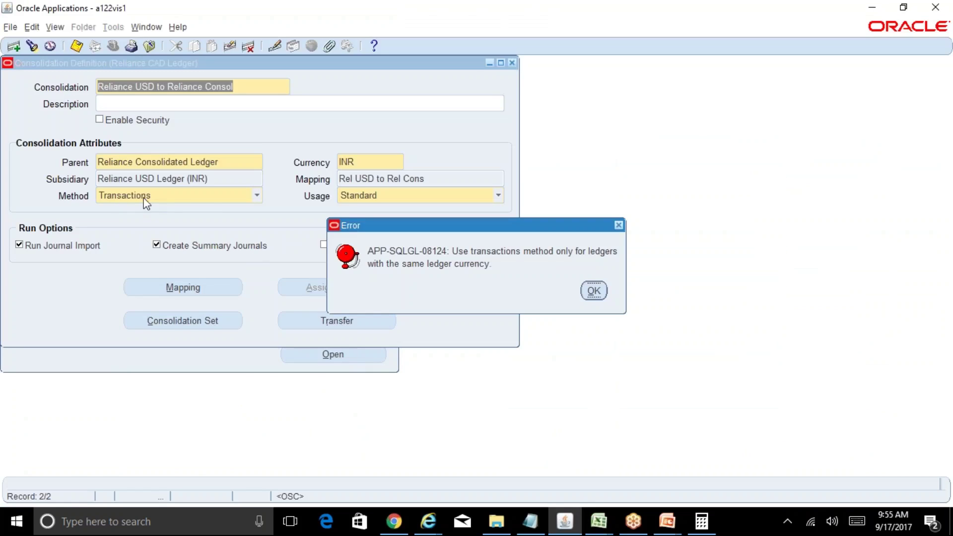
mouse_move(596, 524)
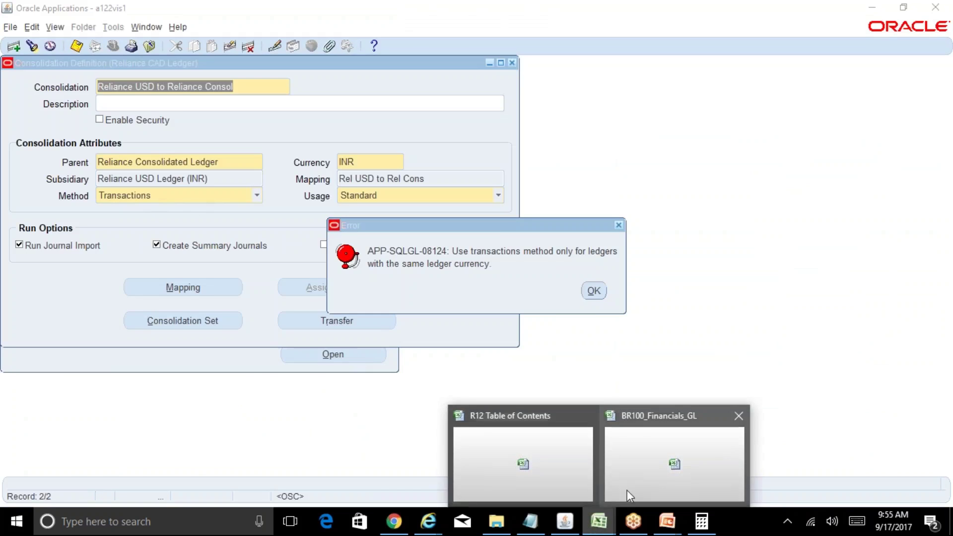
left_click(568, 481)
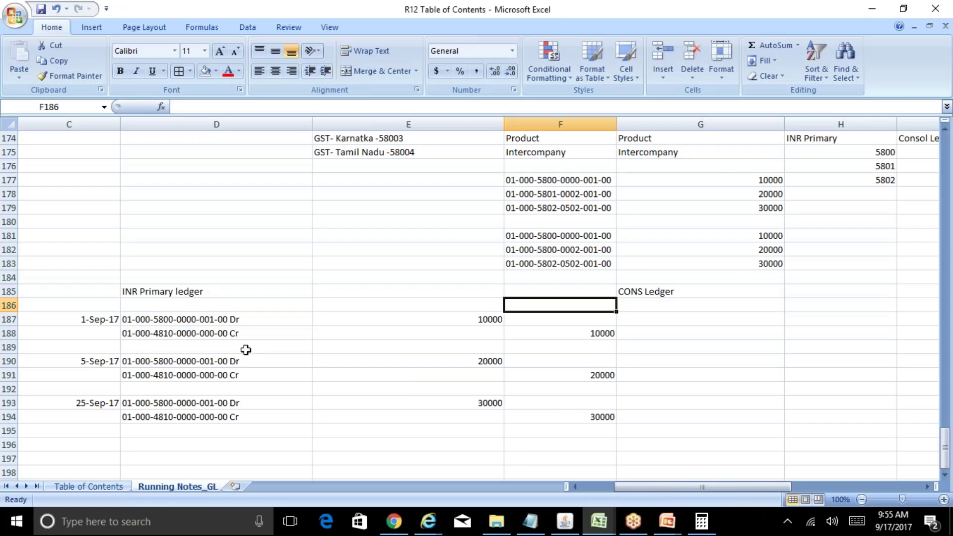
Step: Copy the three INR journal entries under CONS Ledger and widen column H to show full account codes
left_click(109, 318)
key("shift+Down")
key("shift+Down")
key("shift+Down")
key("shift+Down")
key("shift+Down")
key("shift+Down")
key("shift+Down")
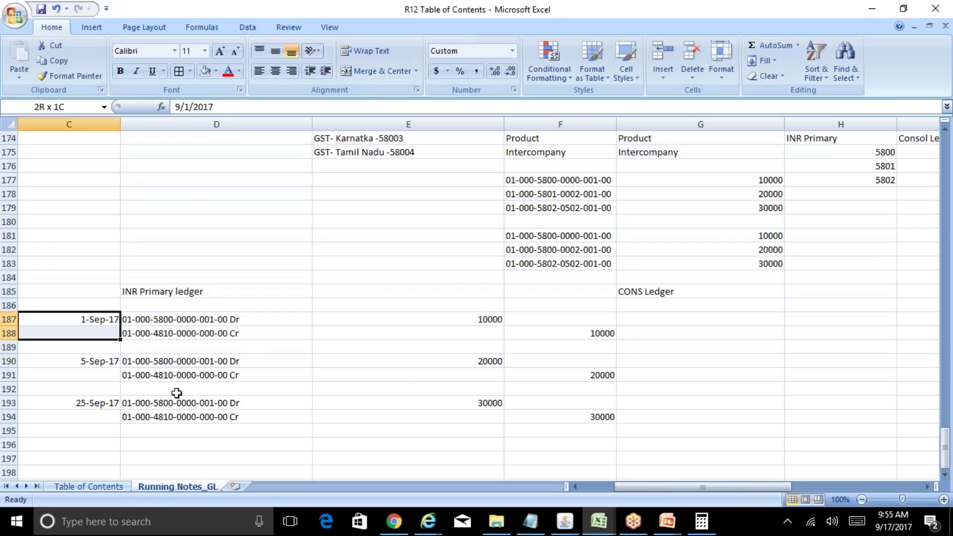
key("shift+Right")
key("shift+Right")
key("shift+Right")
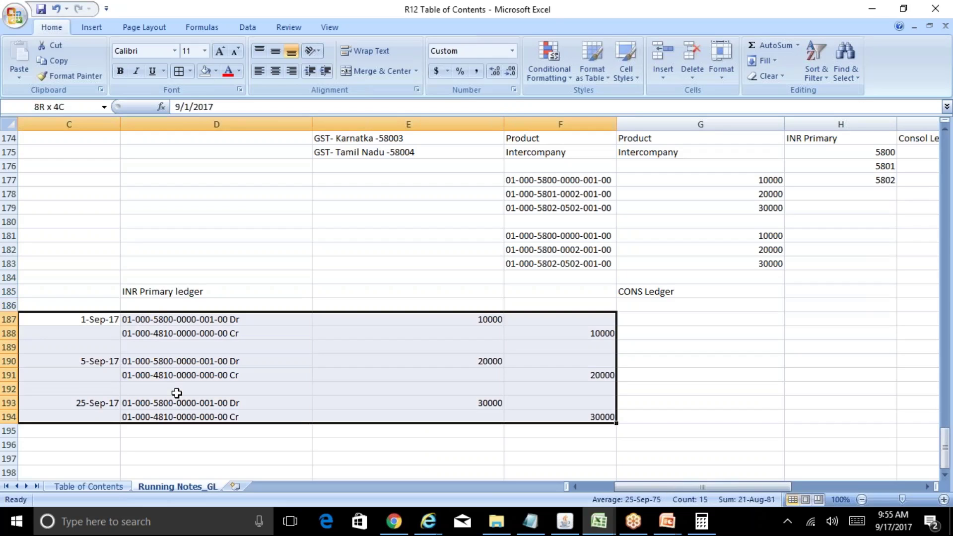
key("ctrl+c")
key("Right")
key("Right")
key("Right")
key("Right")
key("ctrl+v")
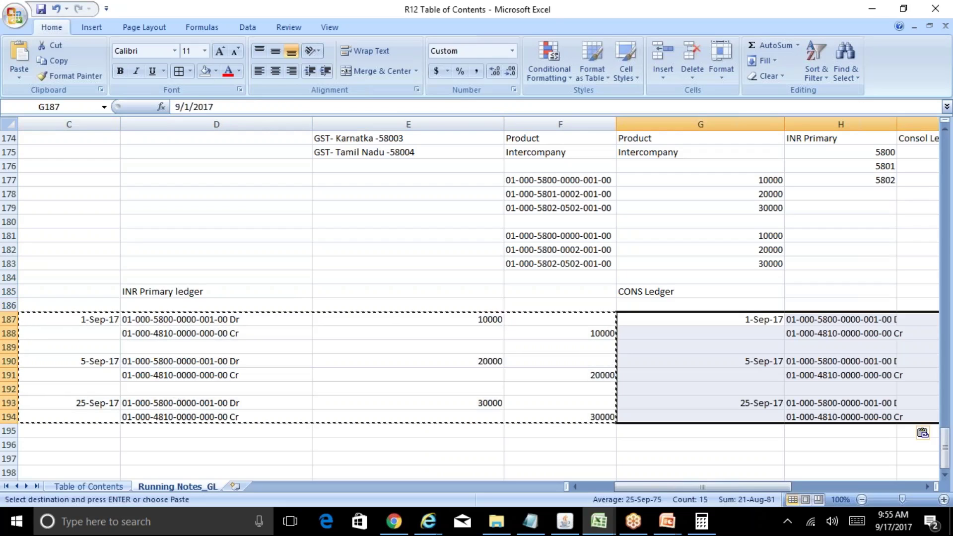
key("Escape")
key("Right")
key("Right")
key("Right")
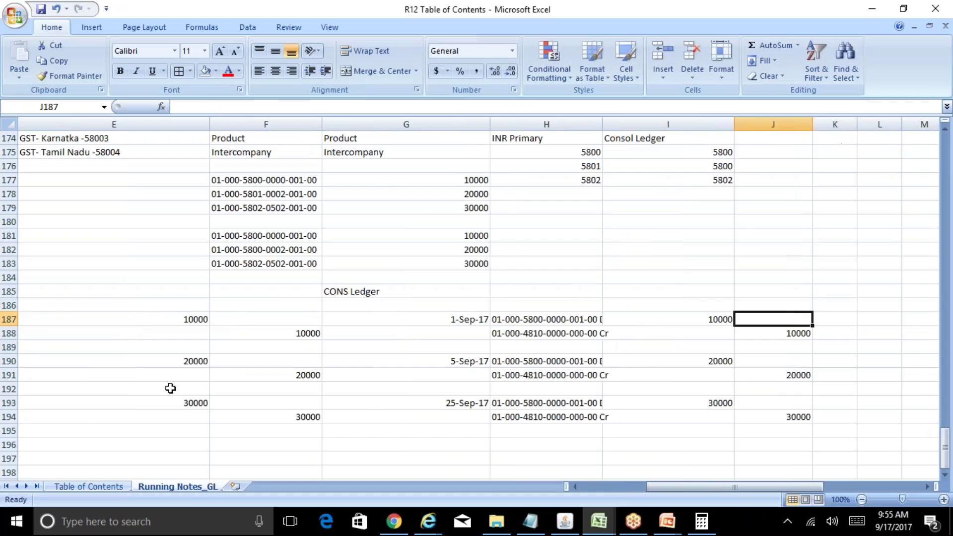
left_click_drag(602, 124, 616, 124)
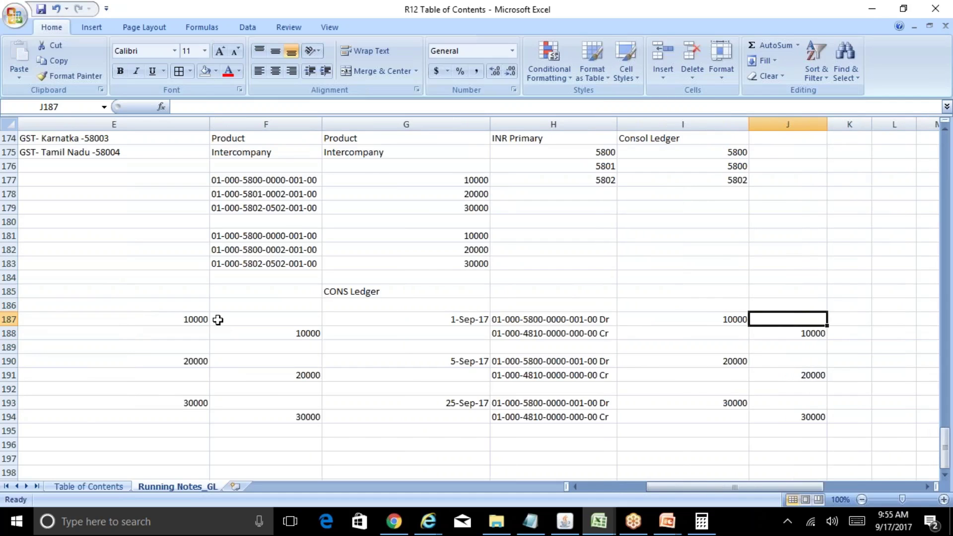
Step: Clear the pasted CONS Ledger entries in G187:J194
left_click(182, 317)
key("Left")
key("Left")
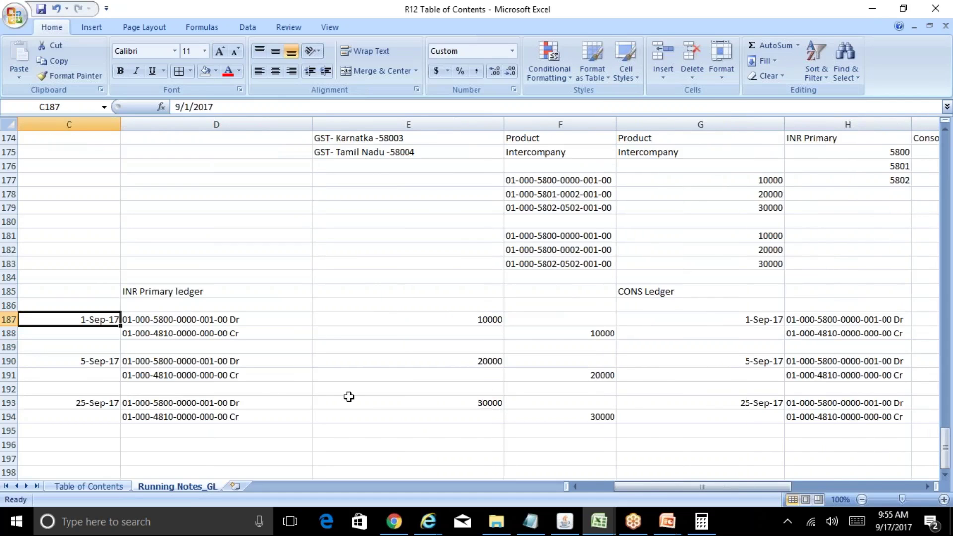
key("Right")
key("Right")
key("Right")
key("Right")
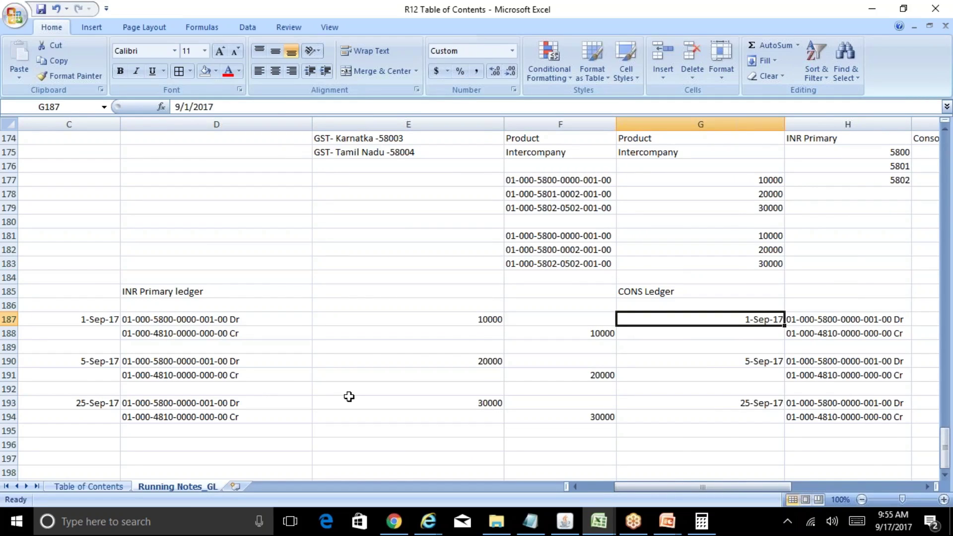
key("shift+Down")
key("shift+Down")
key("shift+Down")
key("shift+Down")
key("shift+Down")
key("shift+Down")
key("shift+Down")
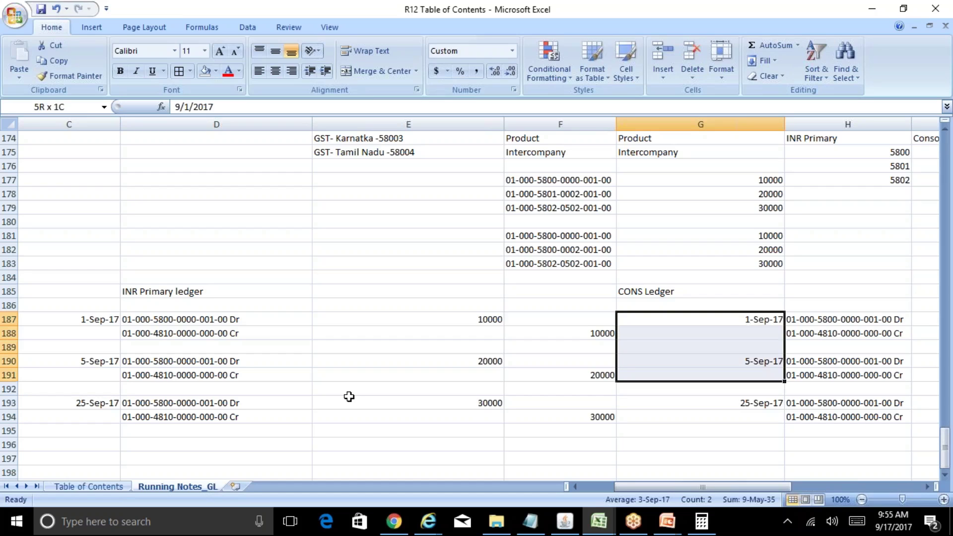
key("shift+Right")
key("shift+Right")
key("shift+Right")
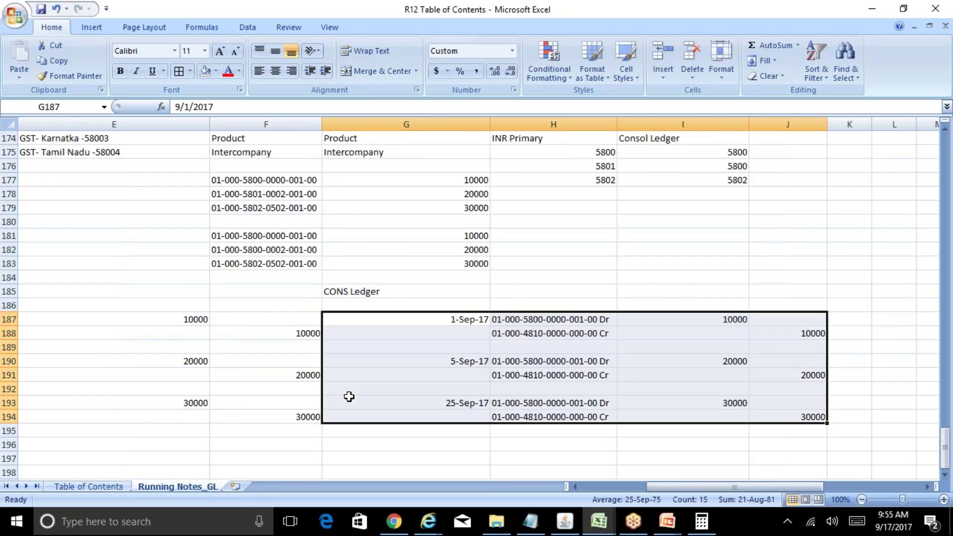
key("Delete")
key("Left")
key("Left")
key("Left")
key("Right")
key("Right")
key("Right")
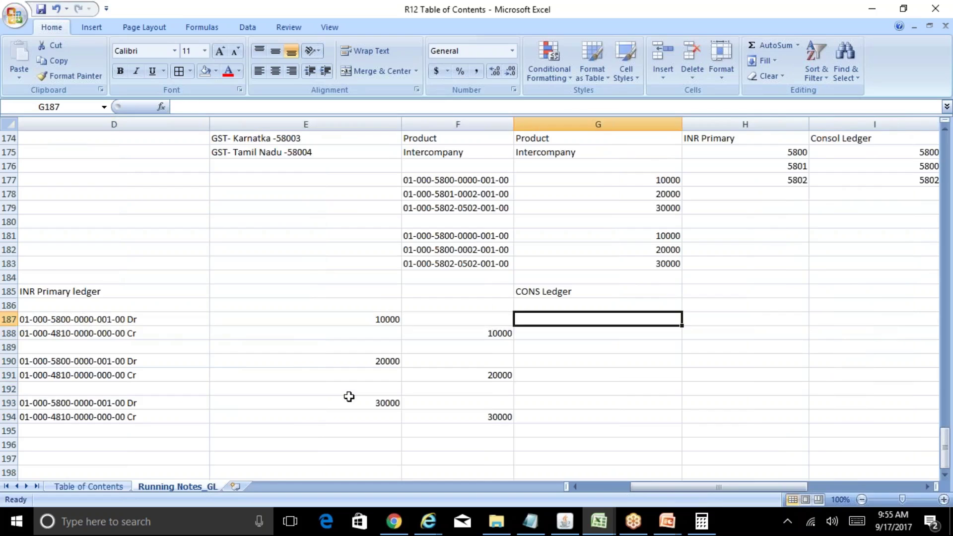
key("Left")
key("Left")
key("Left")
key("Left")
key("Right")
key("Right")
key("Right")
key("Right")
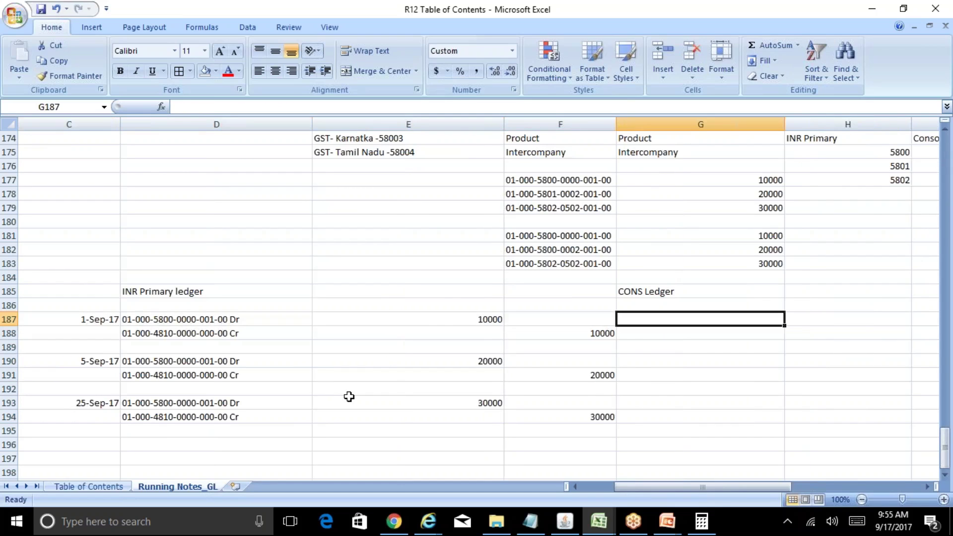
key("Left")
key("Left")
key("Left")
key("ctrl+c")
key("Right")
key("Right")
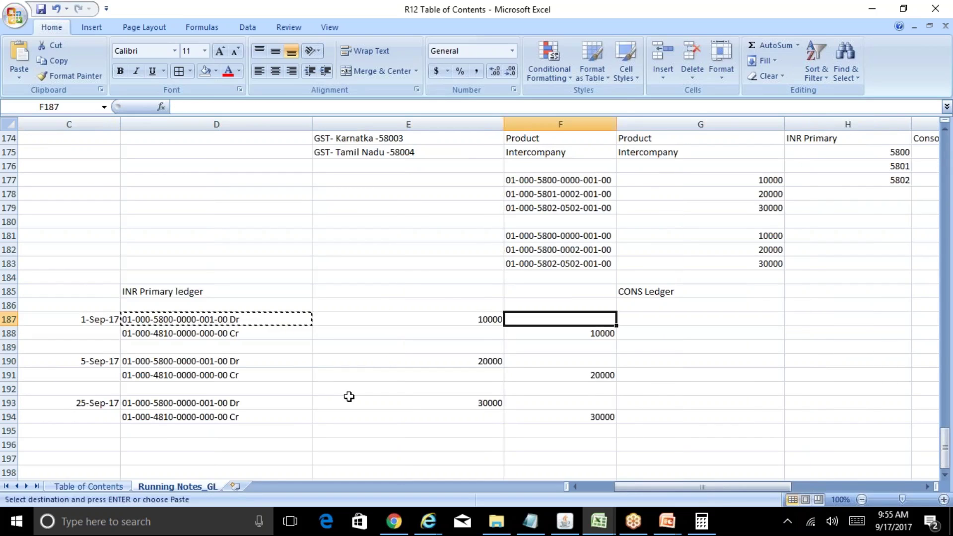
key("Right")
key("ctrl+v")
key("Down")
key("Left")
key("Left")
key("Left")
key("ctrl+c")
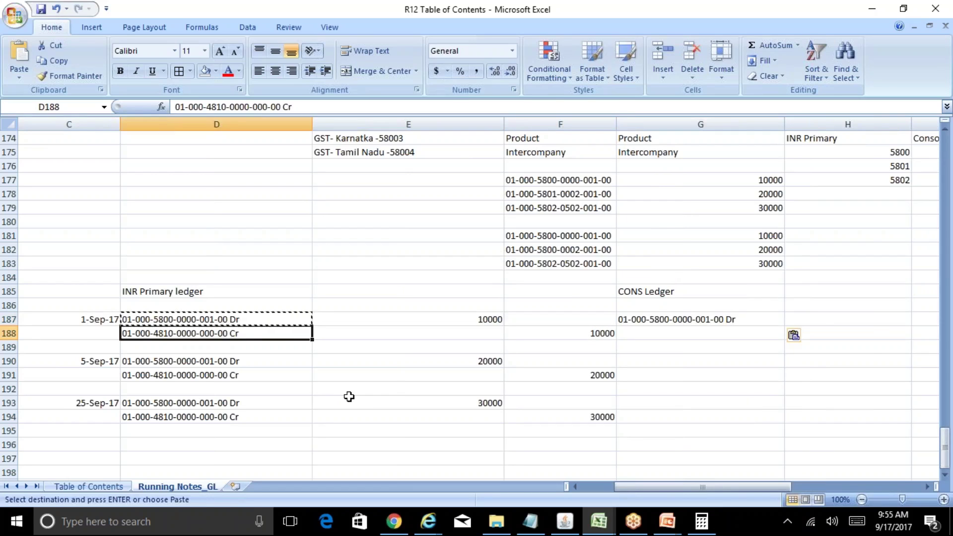
key("Right")
key("Right")
key("Right")
key("ctrl+v")
key("Escape")
key("Up")
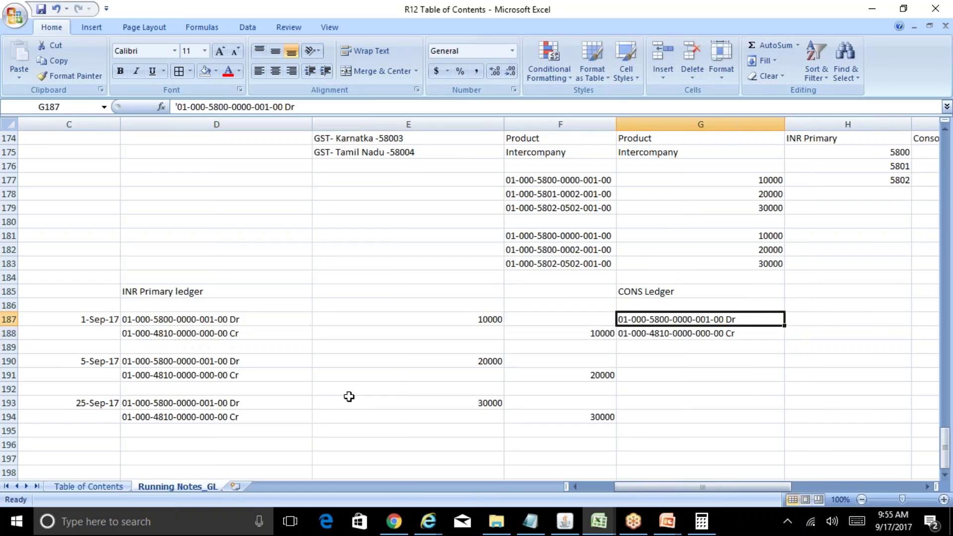
key("Right")
Step: Enter 60000 as the CONS Ledger debit amount in H187
type("60000")
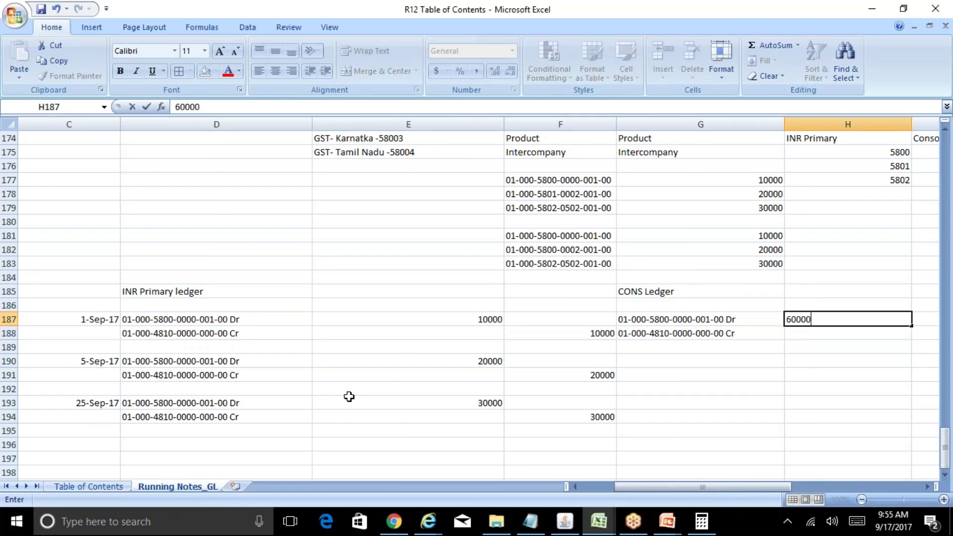
key("Return")
key("Right")
type("60000")
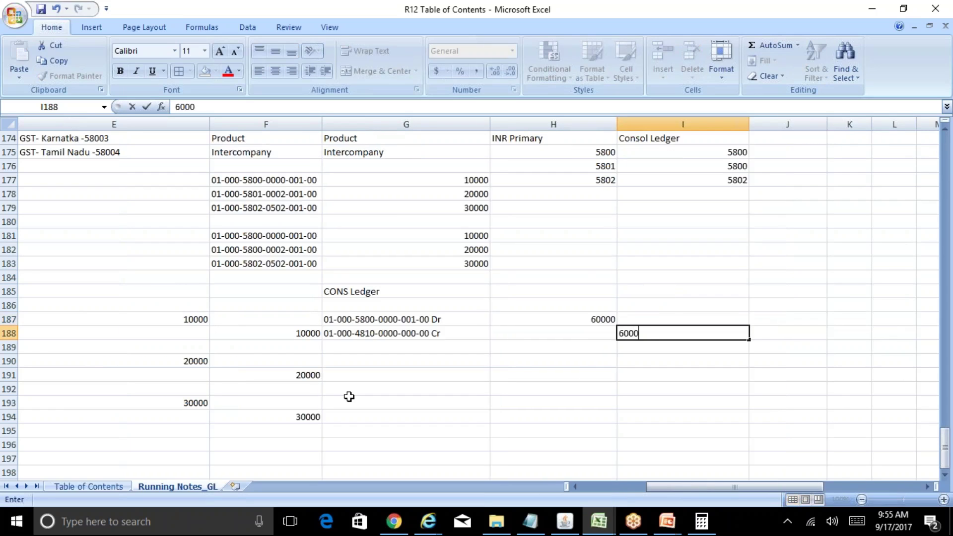
key("Left")
key("Left")
key("Left")
key("Left")
key("Left")
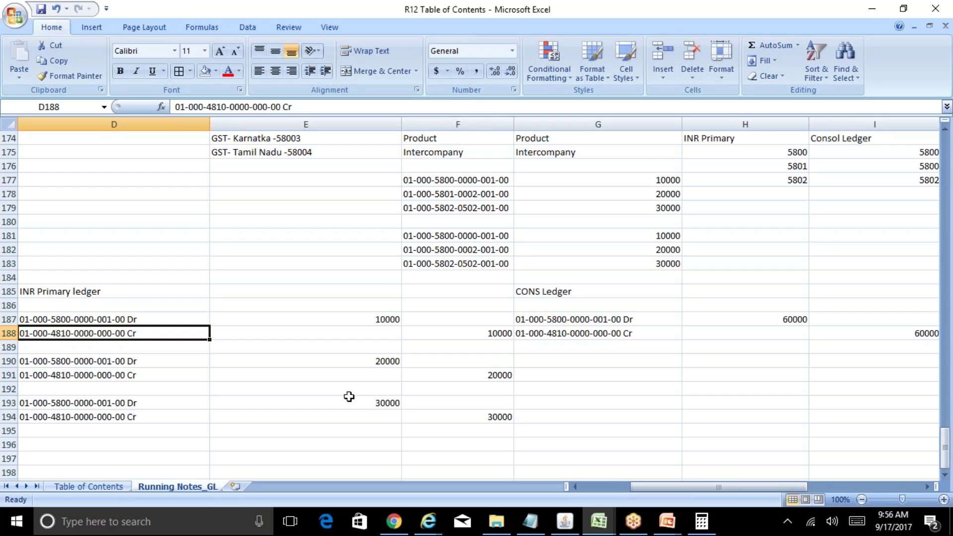
key("Up")
key("Up")
key("Up")
key("Up")
key("Up")
key("Up")
key("Up")
key("Up")
key("Up")
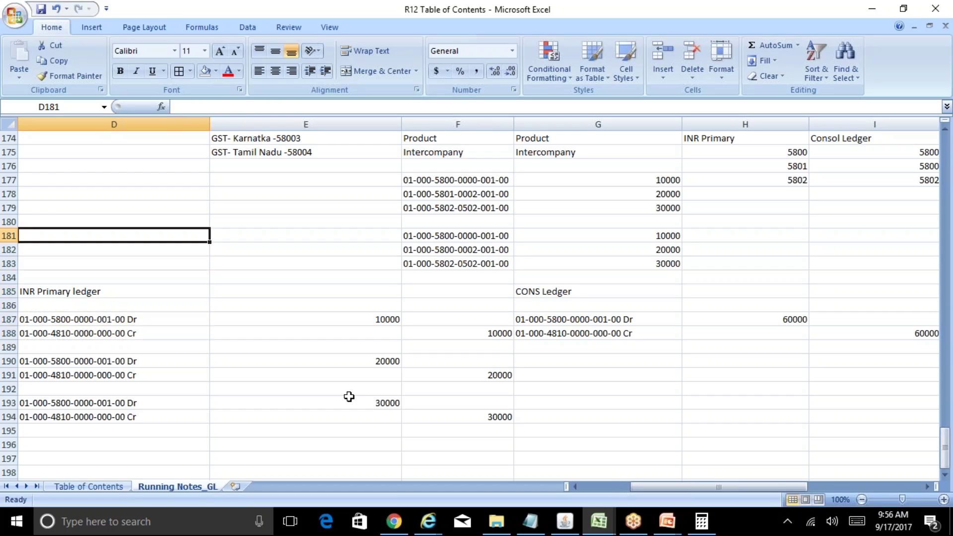
key("Up")
key("Up")
key("Right")
key("Right")
key("Right")
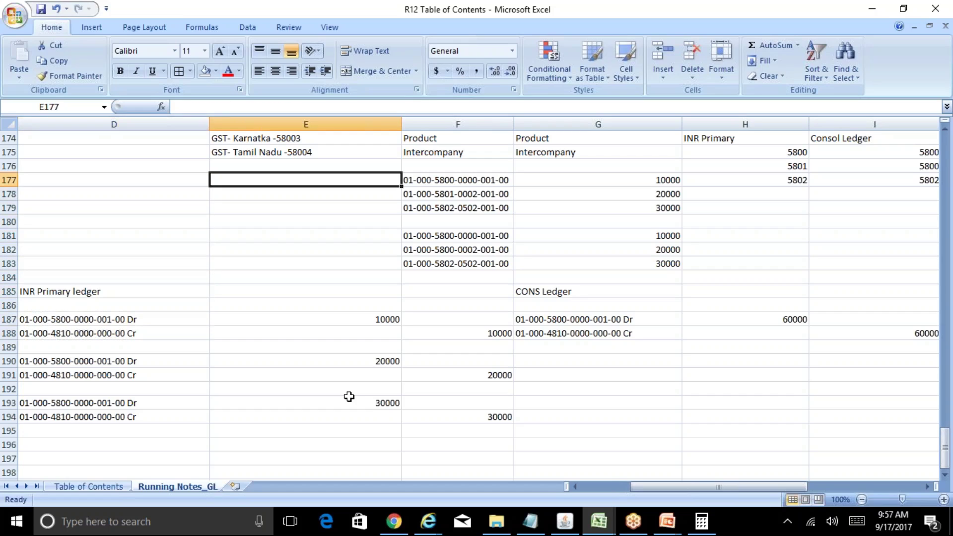
key("Up")
key("Up")
key("Up")
key("Up")
key("Up")
key("Up")
key("Up")
key("Up")
key("Up")
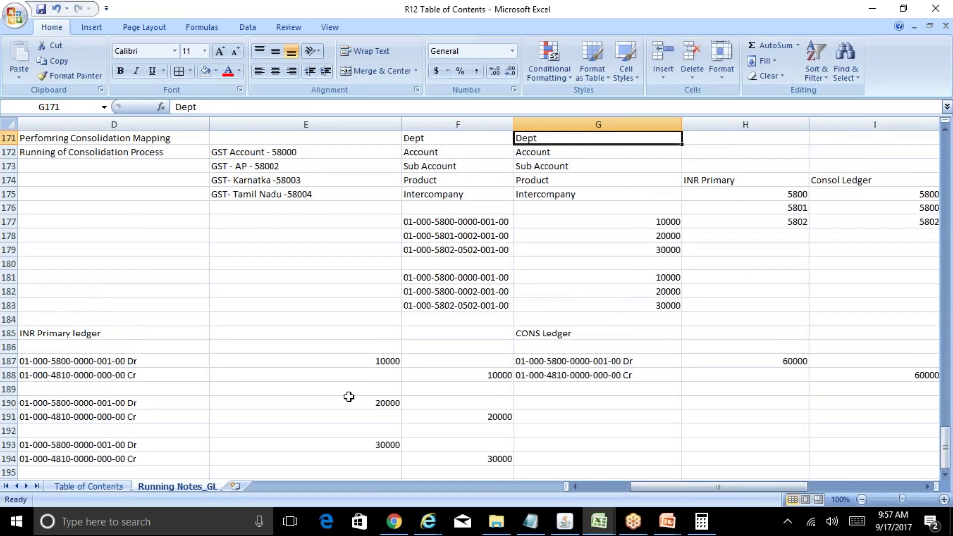
key("Down")
key("Left")
key("Down")
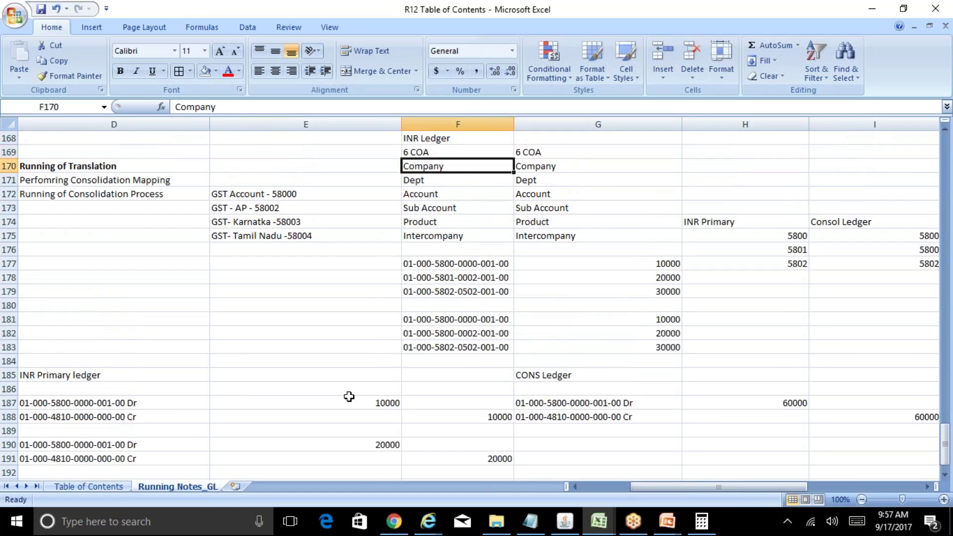
key("shift+Down")
key("shift+Down")
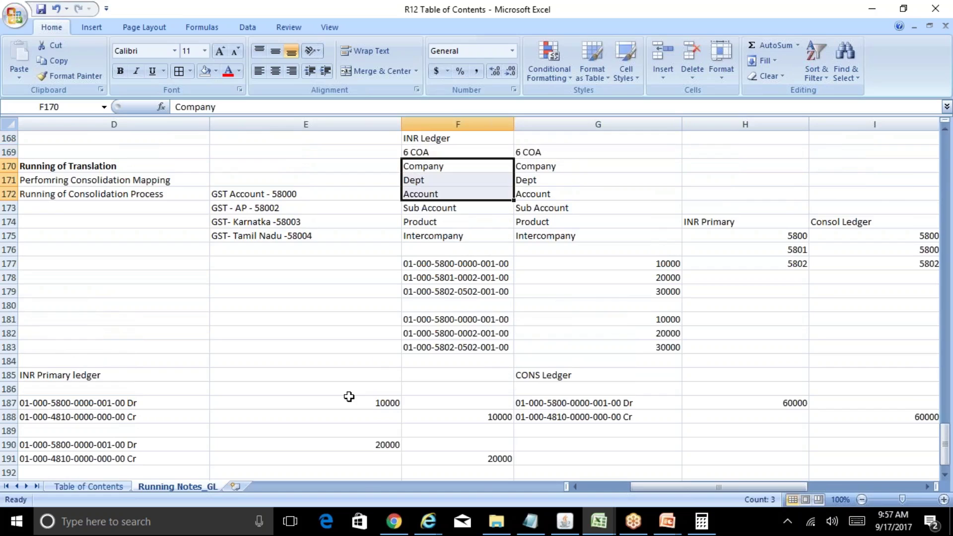
key("Right")
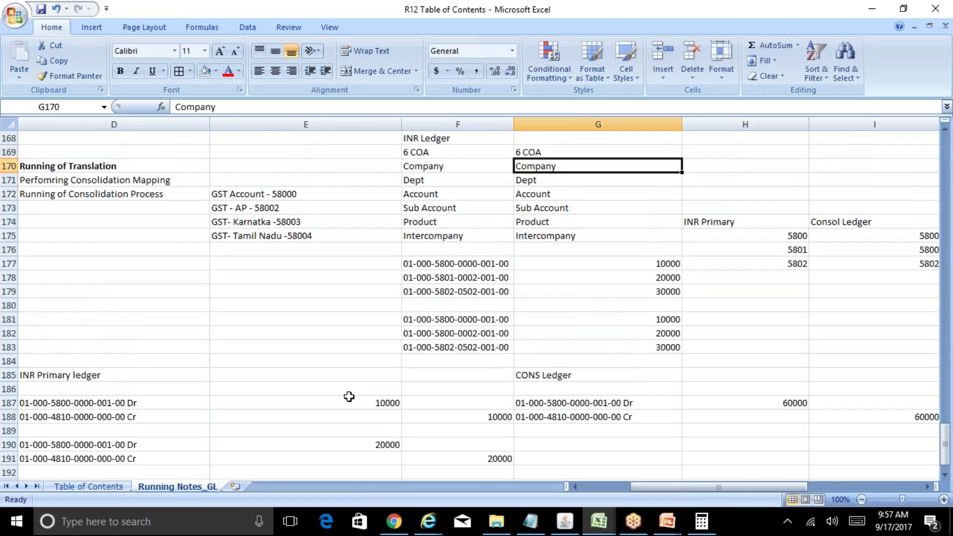
key("Down")
key("Down")
key("Down")
key("Down")
key("Down")
key("Down")
key("Down")
key("Down")
key("Down")
key("Down")
key("Down")
key("Down")
key("Down")
key("Down")
key("Down")
key("Down")
key("Down")
key("Down")
key("Down")
key("Down")
key("Down")
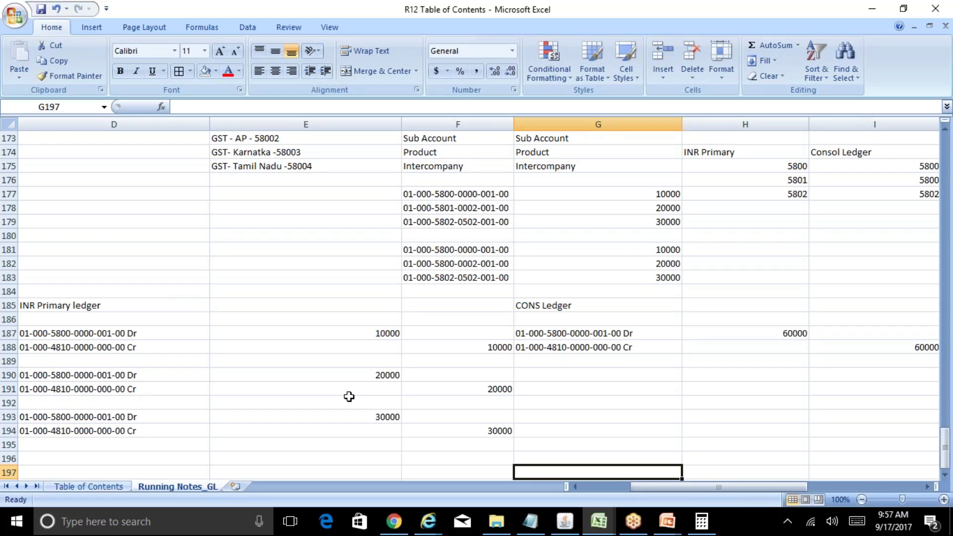
Step: Clear the summarized CONS Ledger debit and credit entry
key("Up")
key("Up")
key("Up")
key("Up")
key("Up")
key("Up")
key("Up")
key("Up")
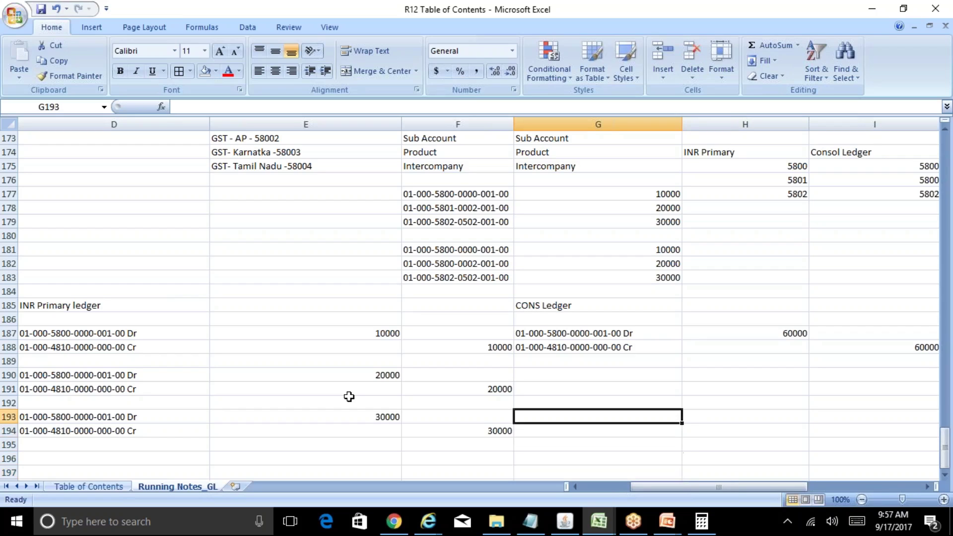
key("Up")
key("Up")
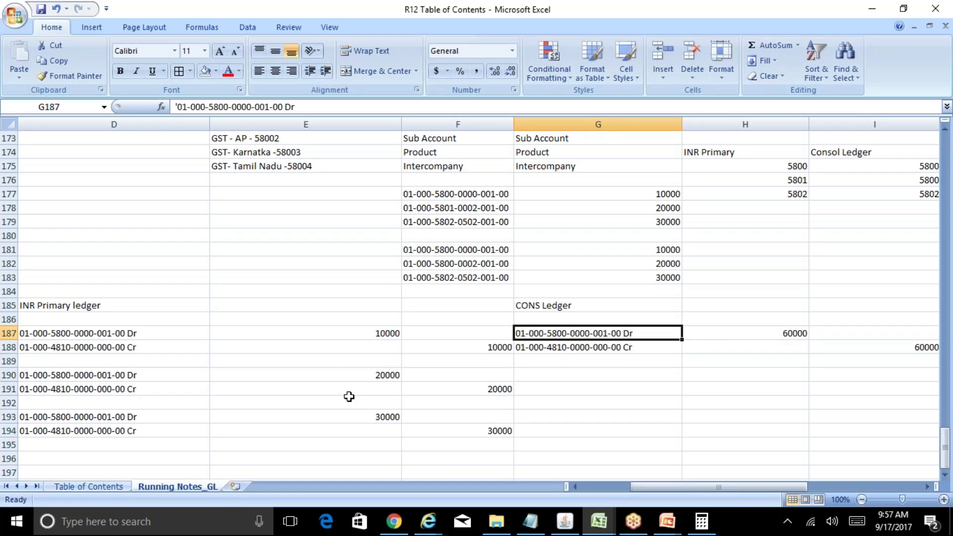
key("shift+Down")
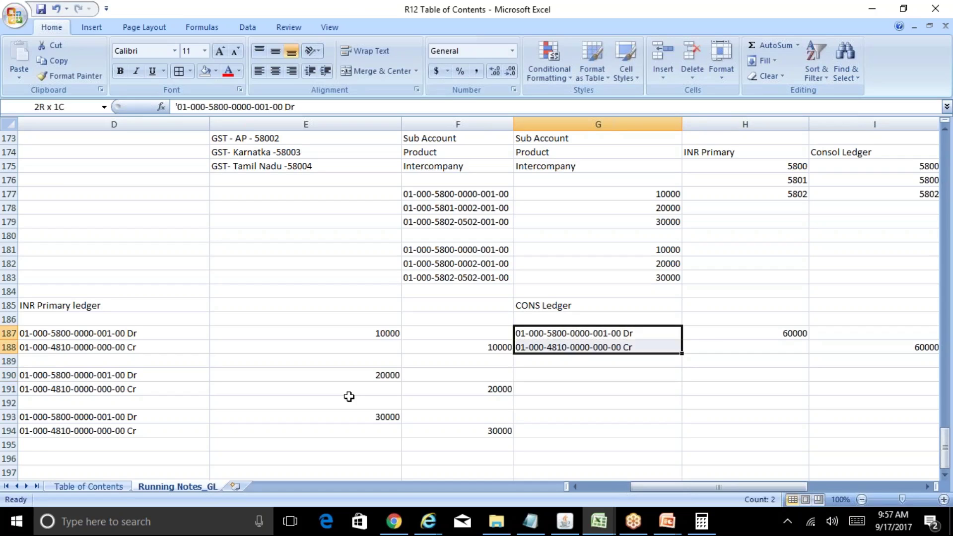
key("shift+Down")
key("shift+Right")
key("shift+Right")
key("Delete")
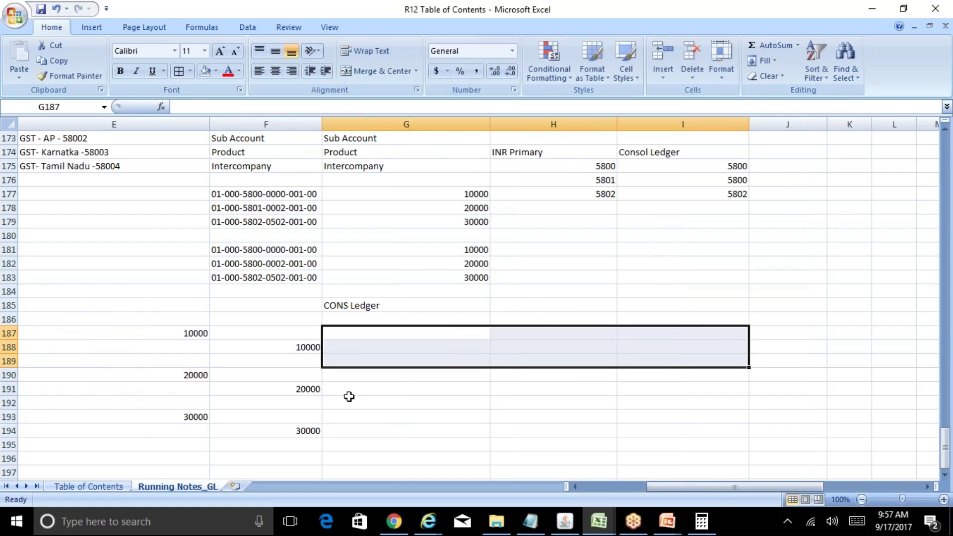
Step: Copy the three INR Primary ledger entries again into the CONS Ledger columns
key("Left")
key("Left")
key("Left")
key("shift+Down")
key("shift+Down")
key("shift+Down")
key("shift+Down")
key("shift+Down")
key("shift+Down")
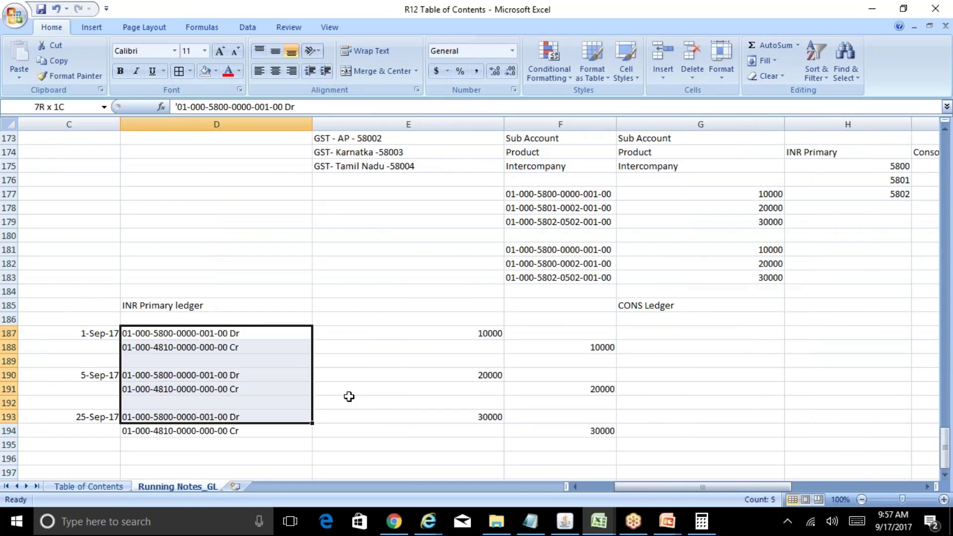
key("shift+Down")
key("shift+Right")
key("shift+Right")
key("ctrl+c")
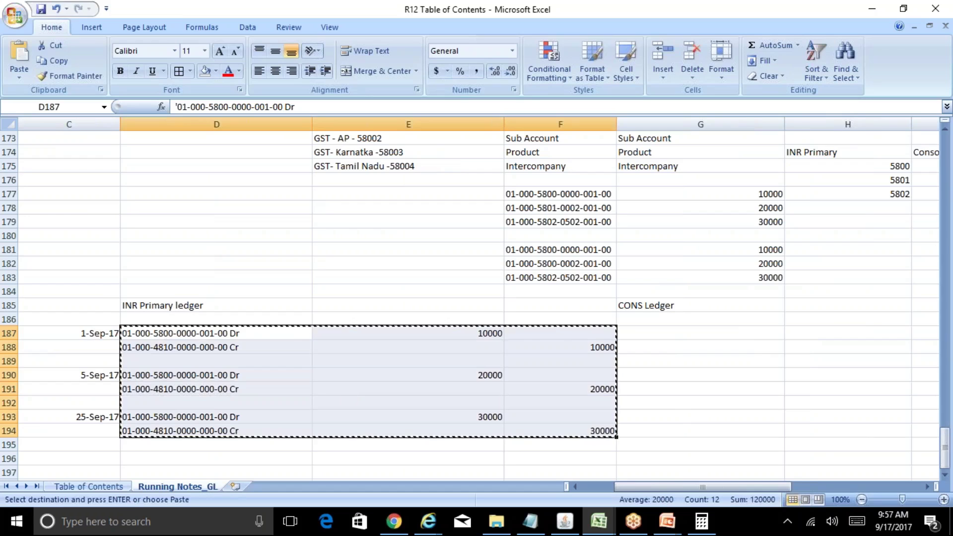
key("Right")
key("Right")
key("Right")
key("ctrl+v")
key("Escape")
key("Right")
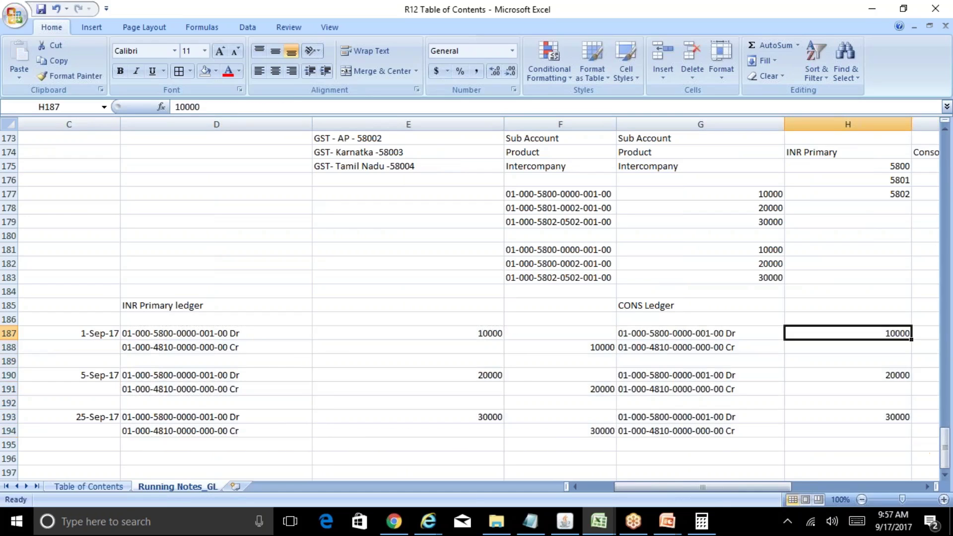
Step: Shorten the CONS Ledger accounts to 01-000-5800 Dr and 01-000-4810 Cr
key("Left")
key("F2")
key("Left")
key("Left")
key("Left")
key("Left")
key("Left")
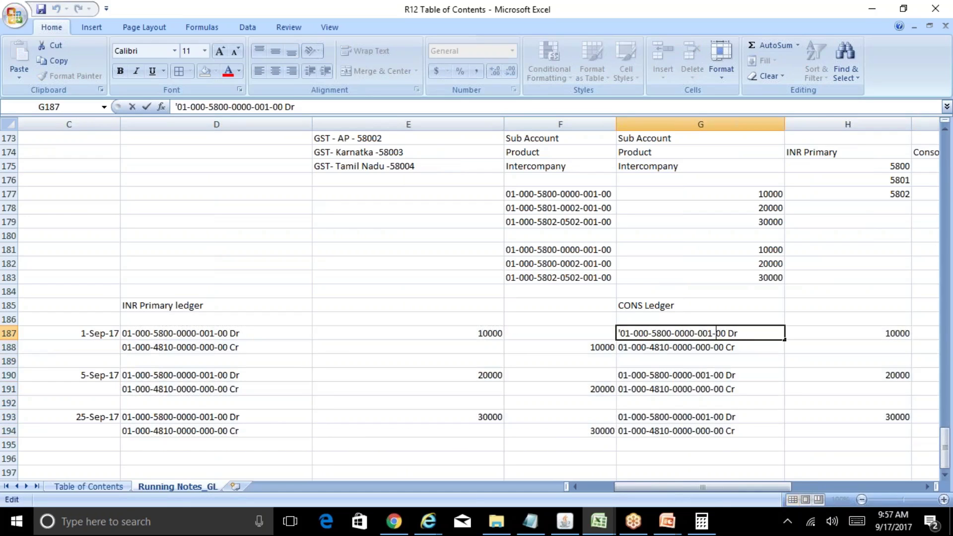
key("Right")
key("Right")
key("BackSpace")
key("BackSpace")
key("BackSpace")
key("BackSpace")
key("BackSpace")
key("BackSpace")
key("BackSpace")
key("BackSpace")
key("BackSpace")
key("BackSpace")
key("BackSpace")
key("BackSpace")
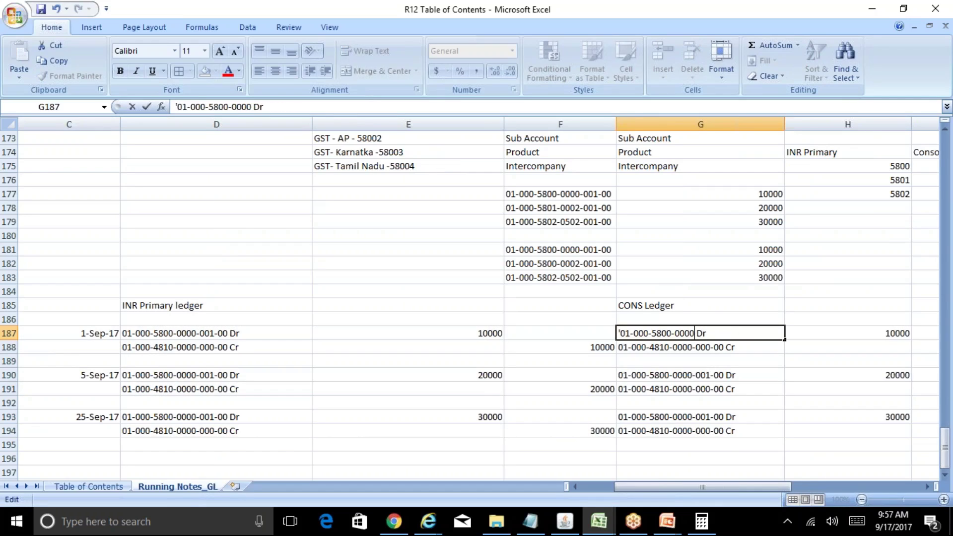
key("Return")
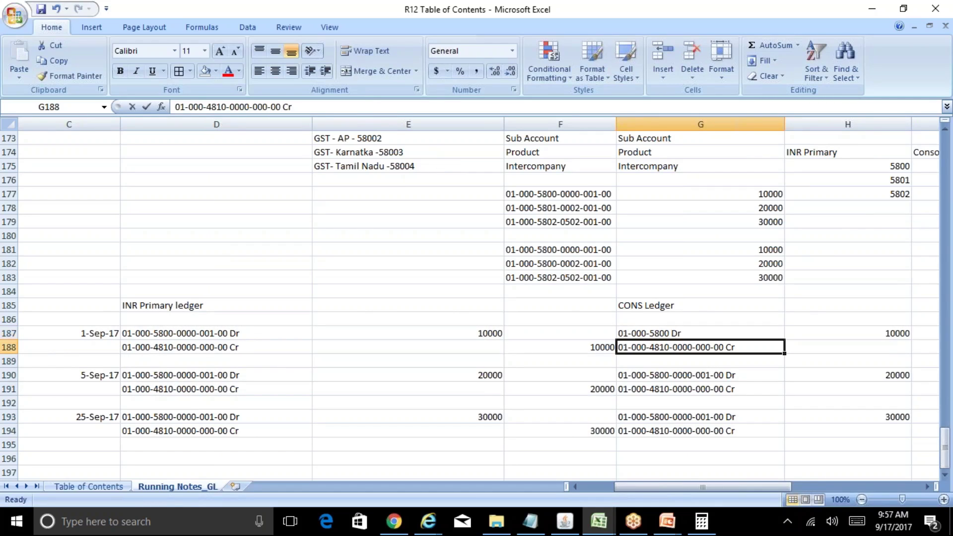
key("F2")
key("Left")
key("Left")
key("Left")
key("BackSpace")
key("BackSpace")
key("BackSpace")
key("BackSpace")
key("BackSpace")
key("BackSpace")
key("BackSpace")
key("BackSpace")
key("BackSpace")
key("BackSpace")
key("BackSpace")
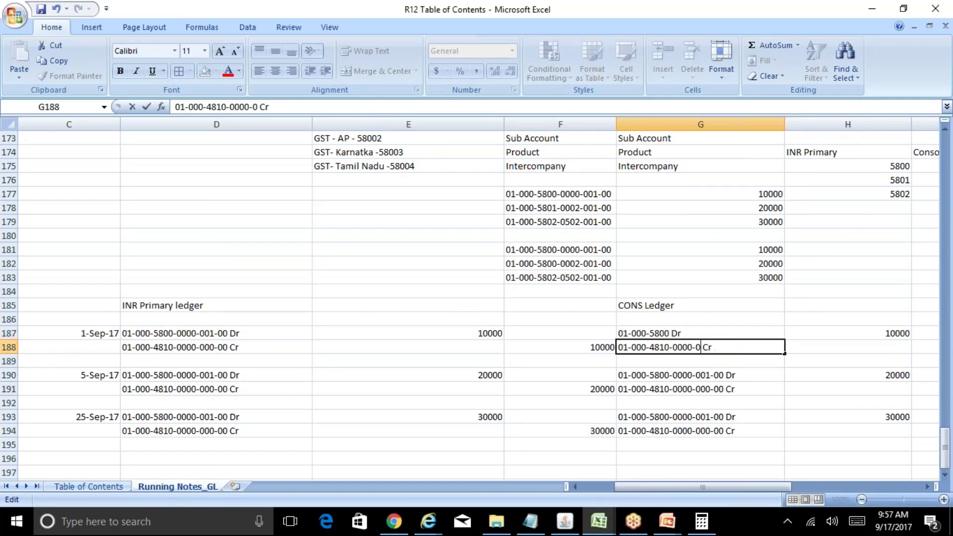
key("BackSpace")
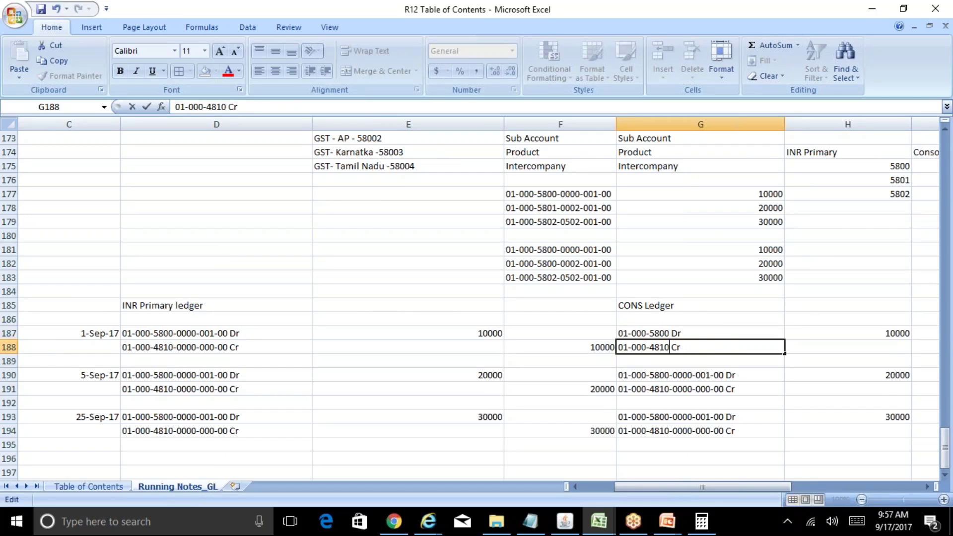
key("Return")
Step: Copy the shortened Dr and Cr account lines down into the 5-Sep and 25-Sep entries
key("Up")
key("Up")
key("shift+Down")
key("ctrl+c")
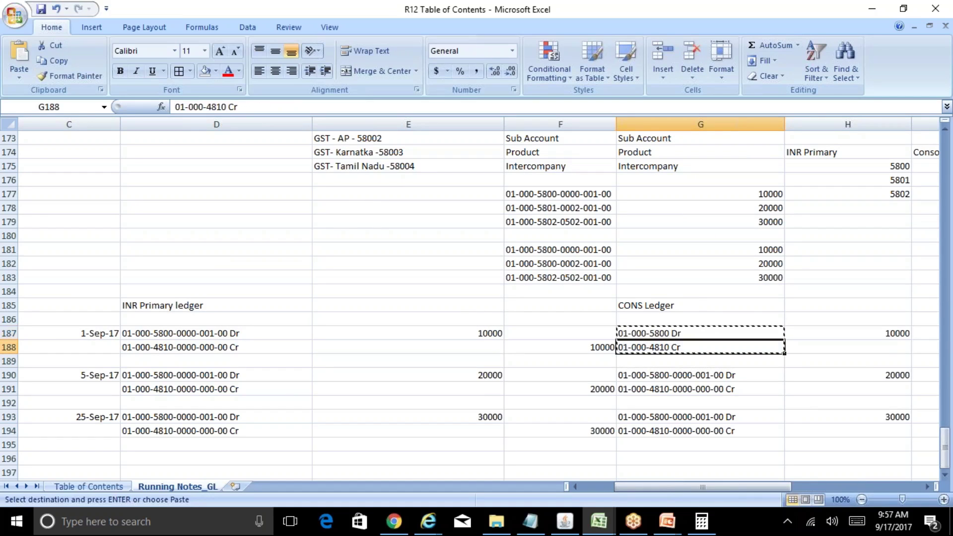
key("Down")
key("Down")
key("Down")
key("ctrl+v")
key("Down")
key("Down")
key("Escape")
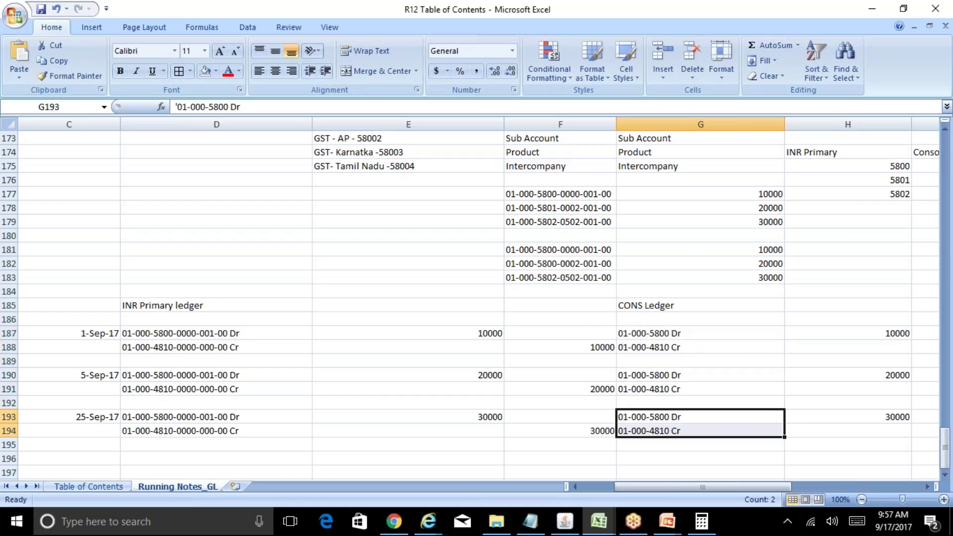
key("Right")
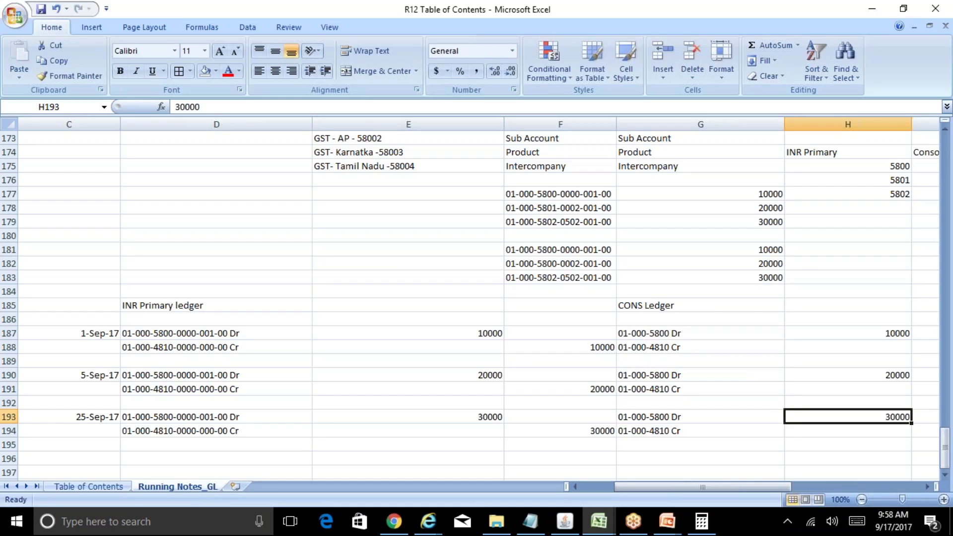
Step: Clear the 5-Sep and 25-Sep CONS Ledger rows in G190:I194
key("Up")
key("Up")
key("Up")
key("Left")
key("Left")
key("Left")
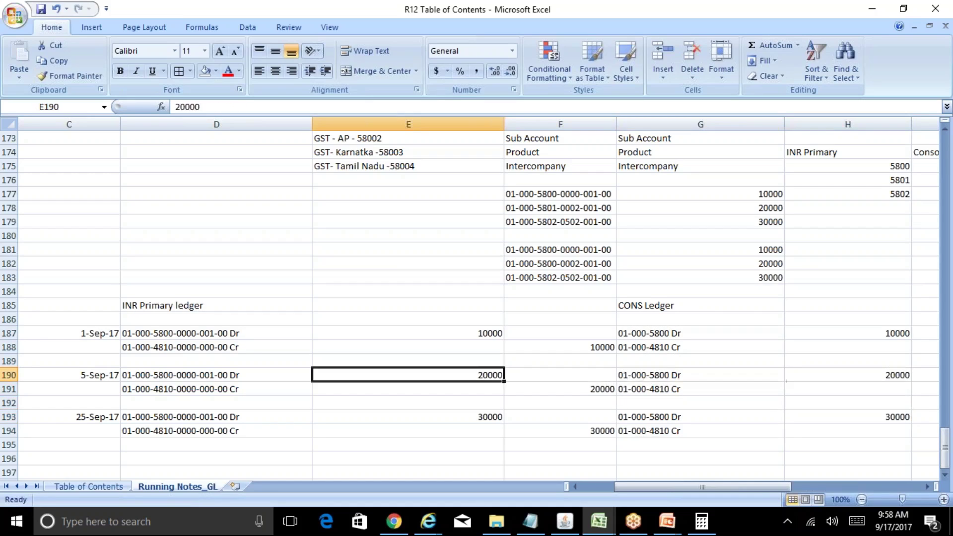
key("Right")
key("Right")
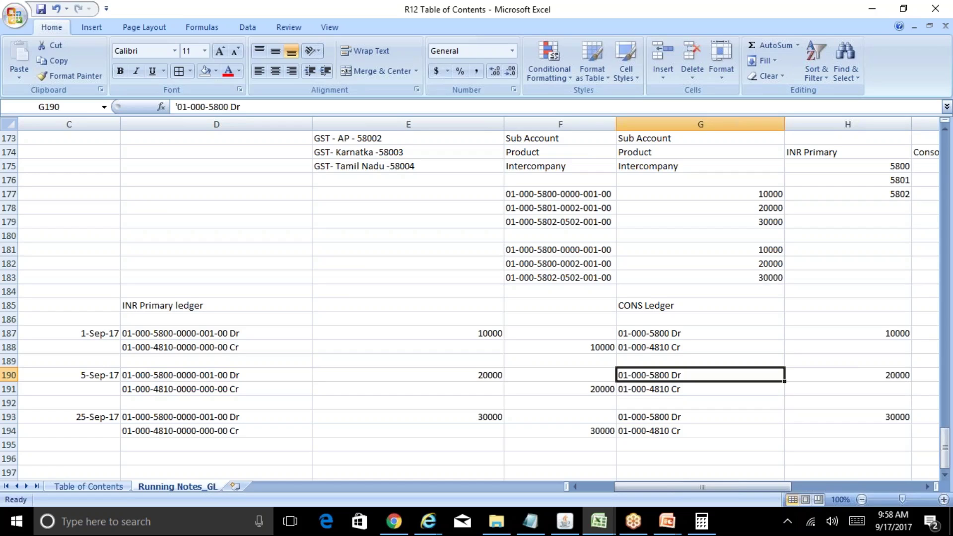
key("shift+Down")
key("shift+Down")
key("shift+Down")
key("shift+Down")
key("shift+Right")
key("shift+Right")
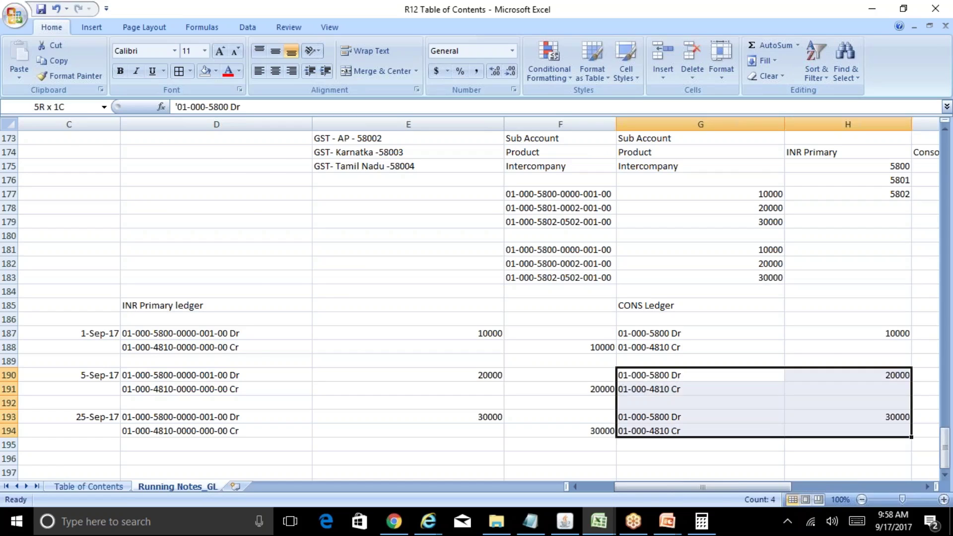
key("Delete")
Step: Enter 60000 as the debit in H187 and the credit in I188
key("Up")
key("Up")
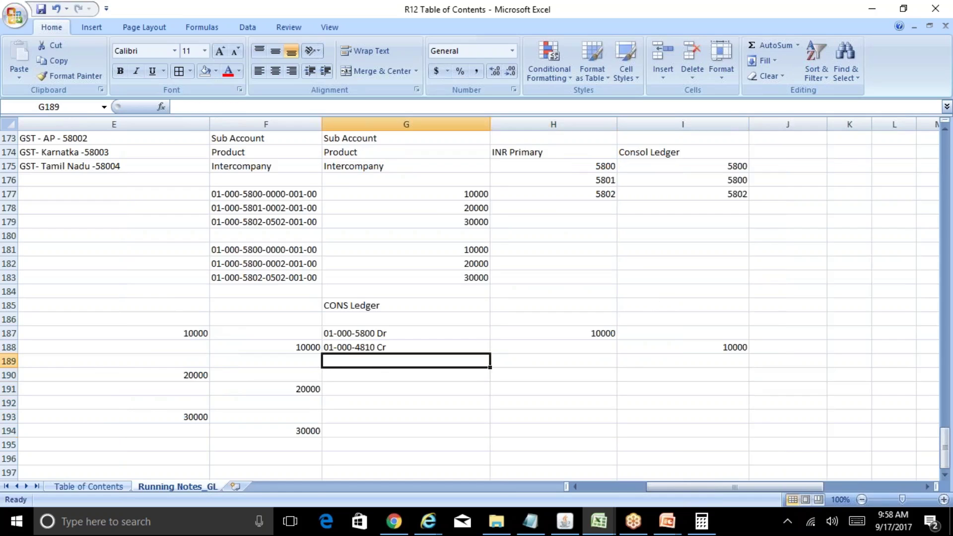
key("Right")
key("Up")
type("6")
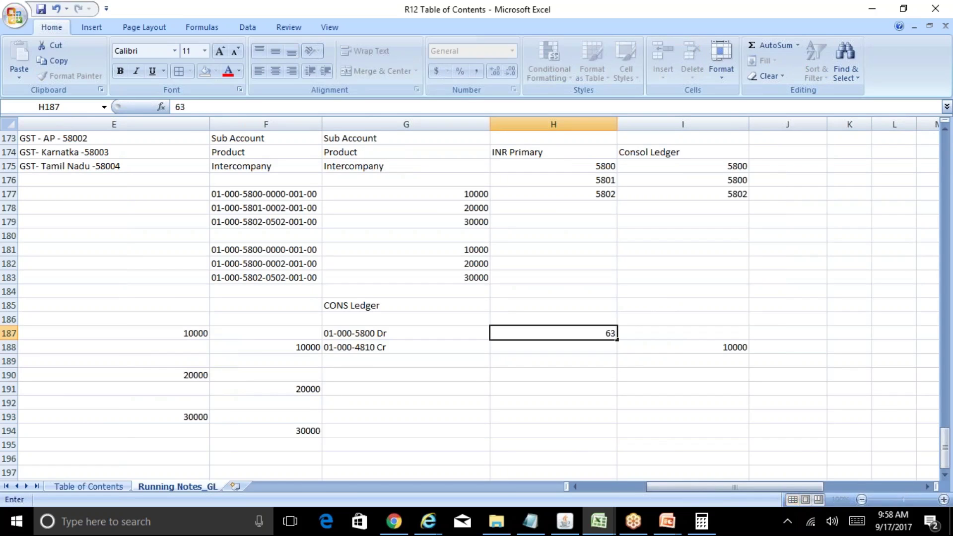
type("0000")
key("Return")
key("Right")
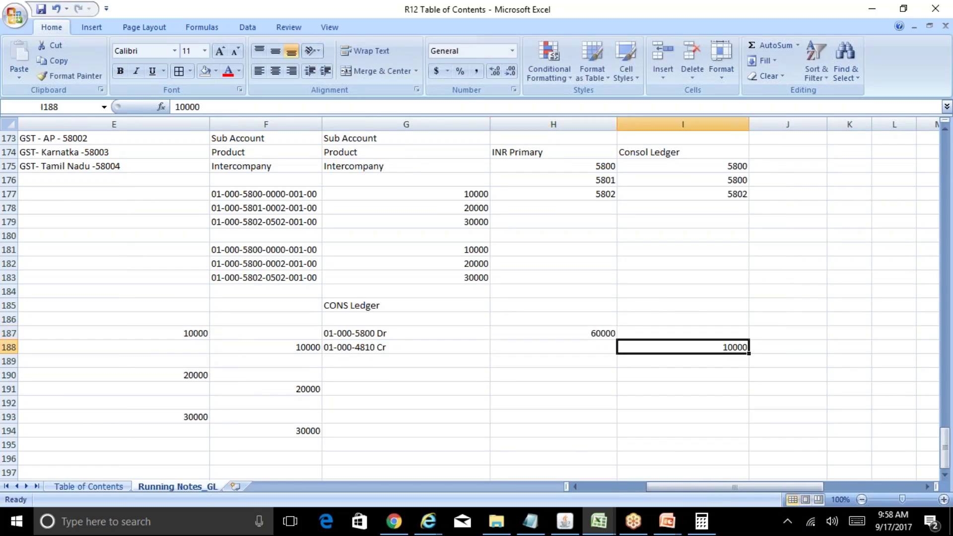
type("60000")
key("Left")
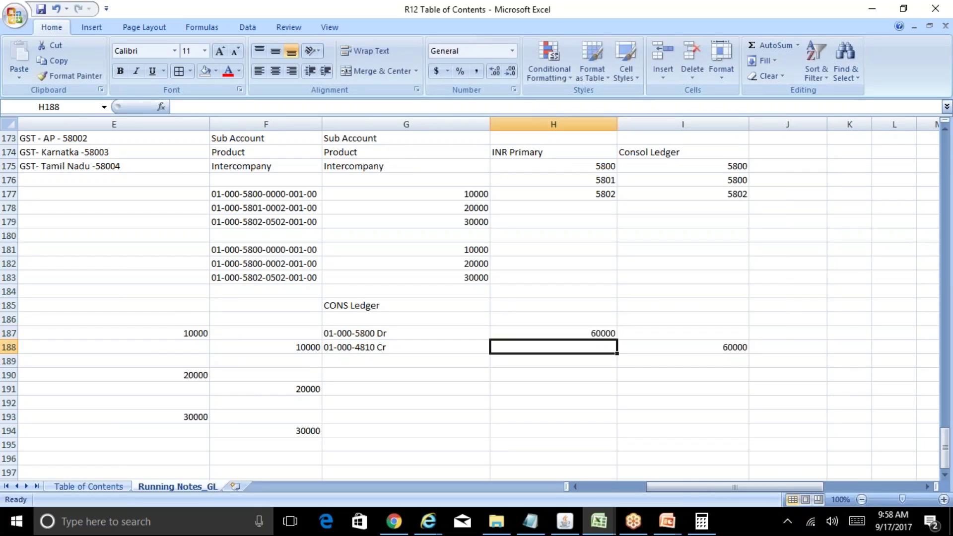
key("Left")
key("Left")
key("Left")
key("Left")
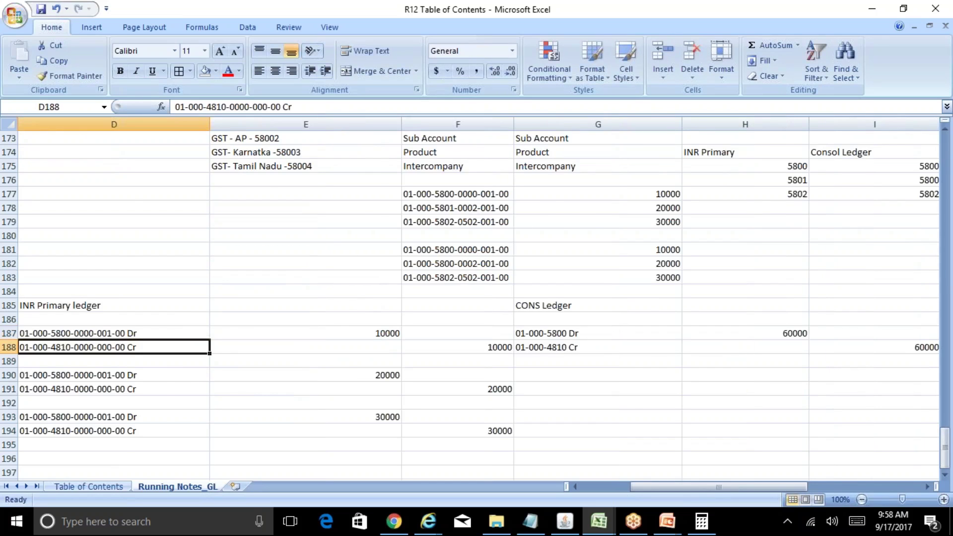
key("Left")
key("Right")
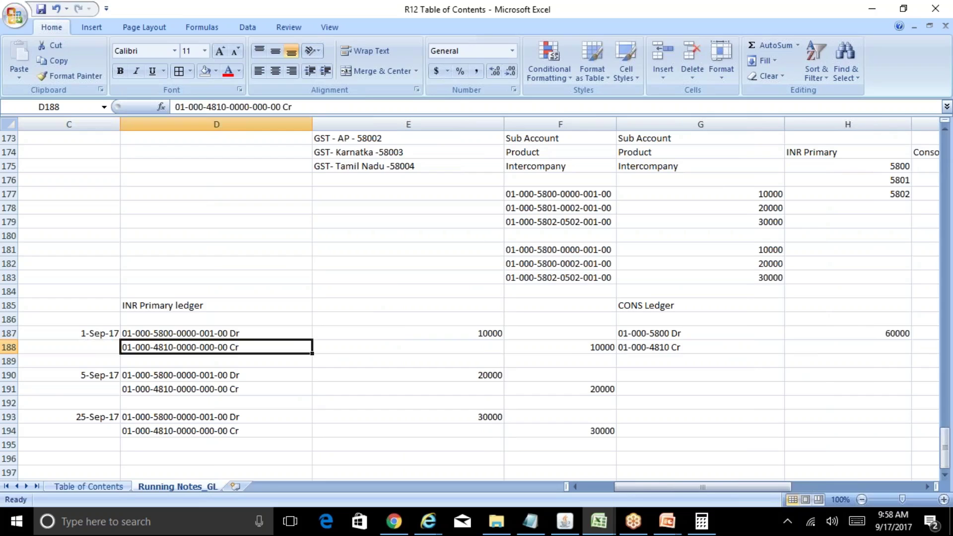
Step: Dismiss the ledger currency error, switch the USD consolidation method to Balances, and save
left_click(564, 521)
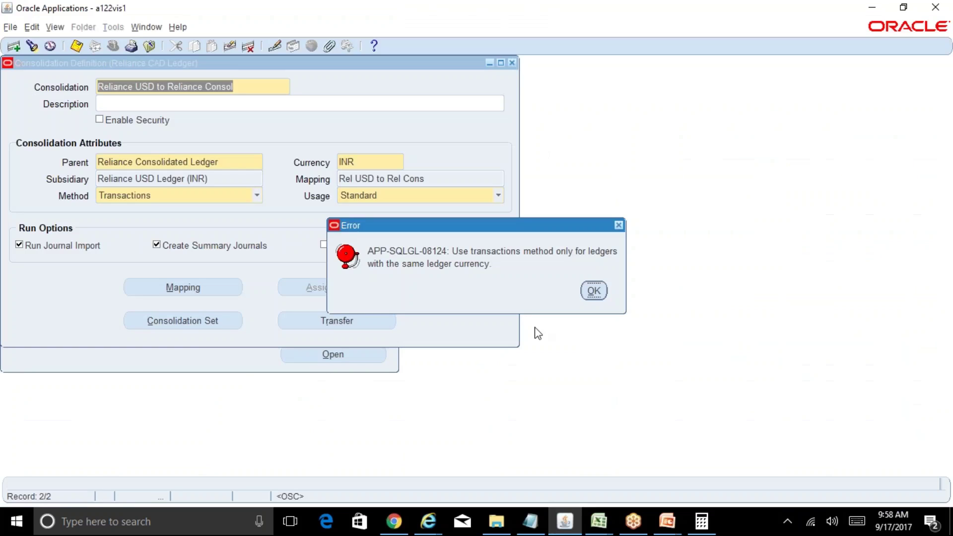
key("Return")
left_click(256, 195)
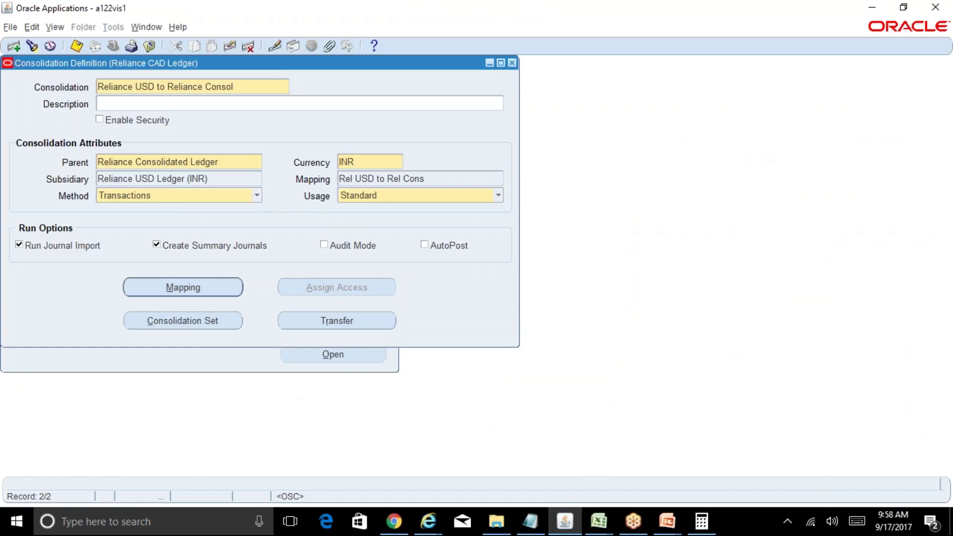
left_click(210, 184)
key("ctrl+s")
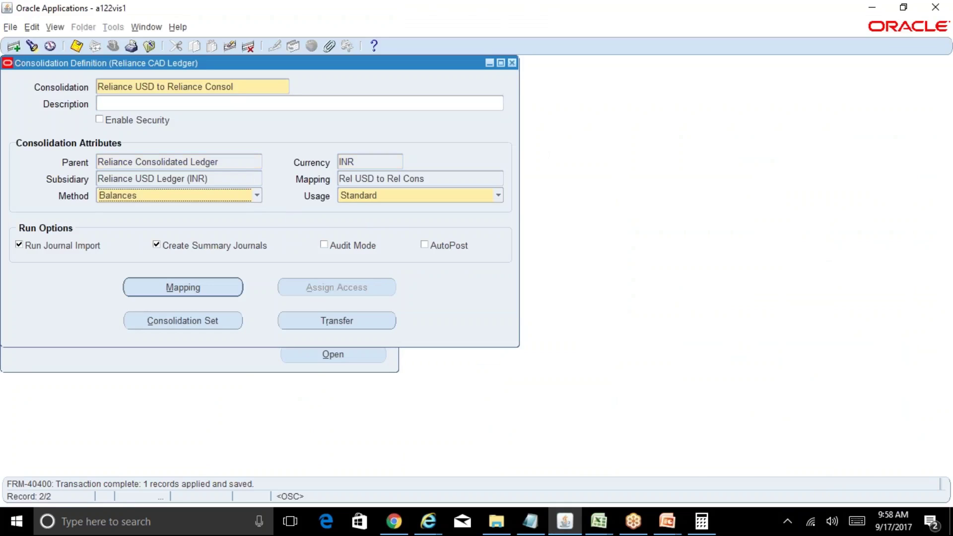
Step: Bring up the BR100_Financials_GL workbook in Excel
left_click(249, 87)
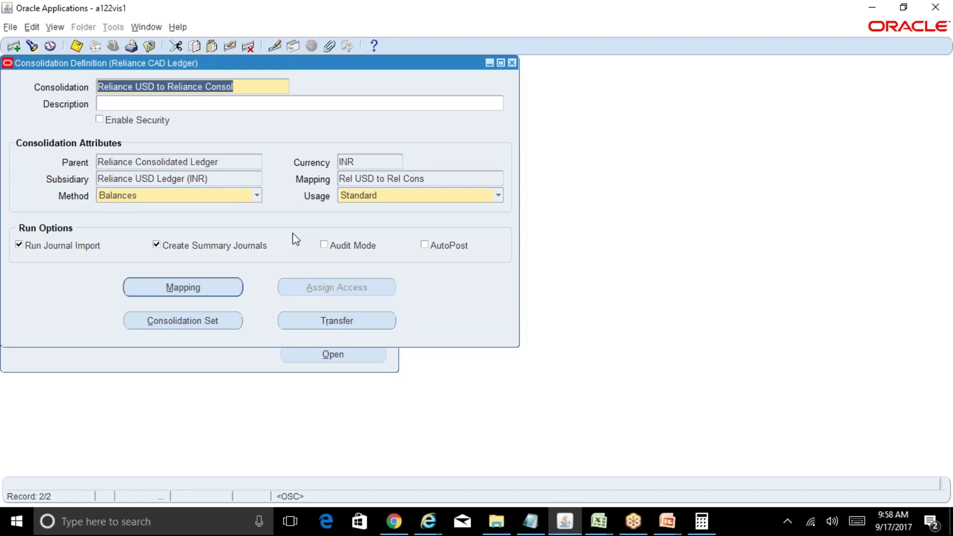
mouse_move(599, 521)
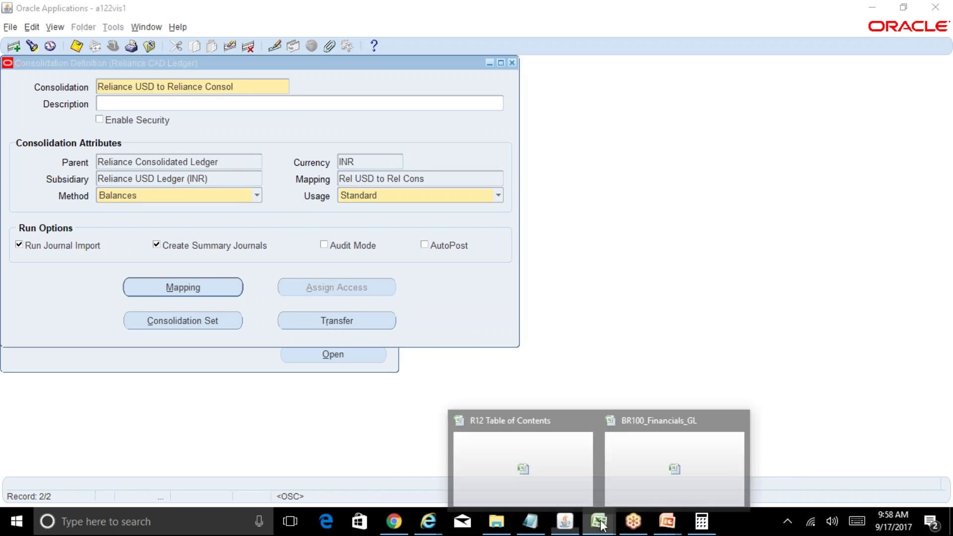
left_click(644, 478)
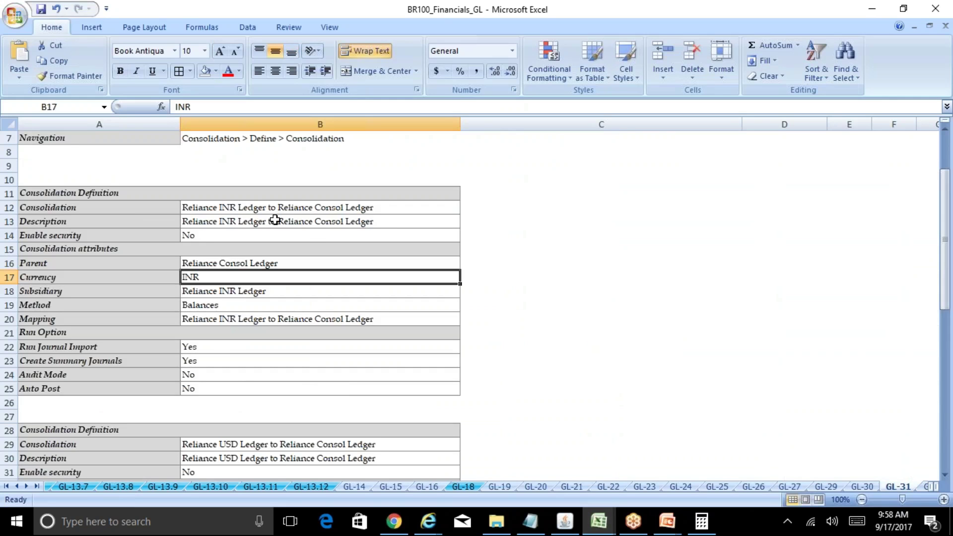
Step: Copy the Reliance CAD Ledger to Reliance Consol Ledger name from cell B46 and return to Oracle
left_click(296, 209)
key("Down")
key("Down")
key("Down")
key("Down")
key("Down")
key("Down")
key("Down")
key("Down")
key("Down")
key("Down")
key("Down")
key("Down")
key("Down")
key("Down")
key("Down")
key("Down")
key("Down")
key("Down")
key("Down")
key("Down")
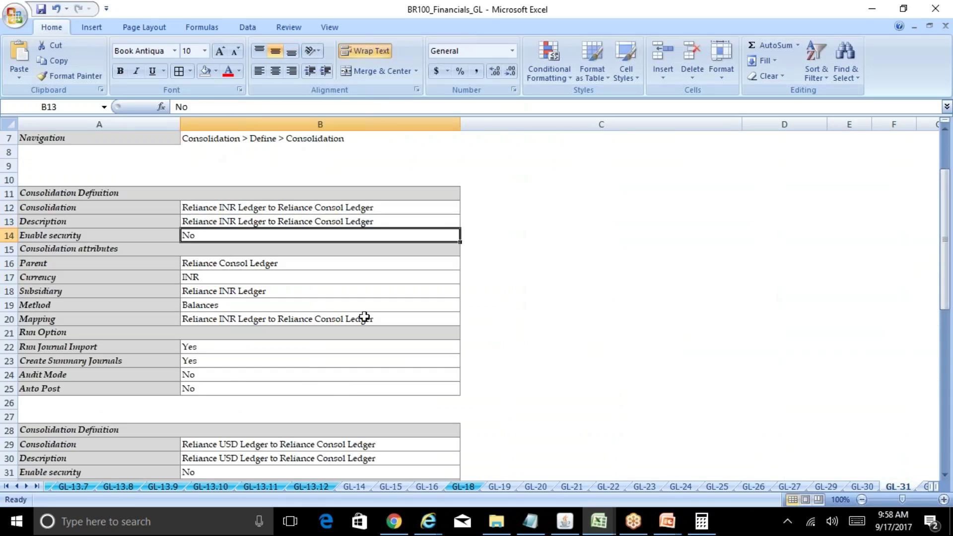
key("Down")
key("Down")
key("Down")
key("Down")
key("Down")
key("Down")
key("Down")
key("Down")
key("Down")
key("Down")
key("Down")
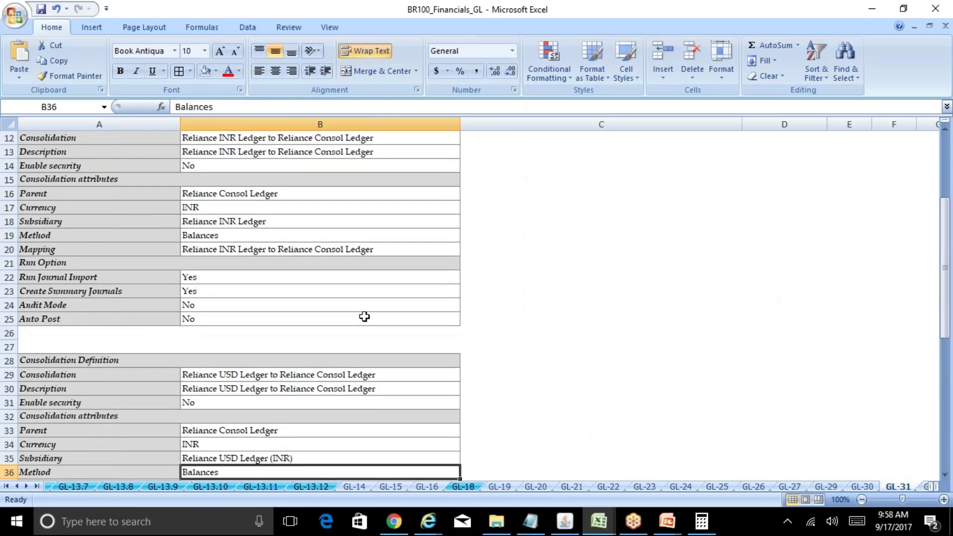
key("Down")
key("Down")
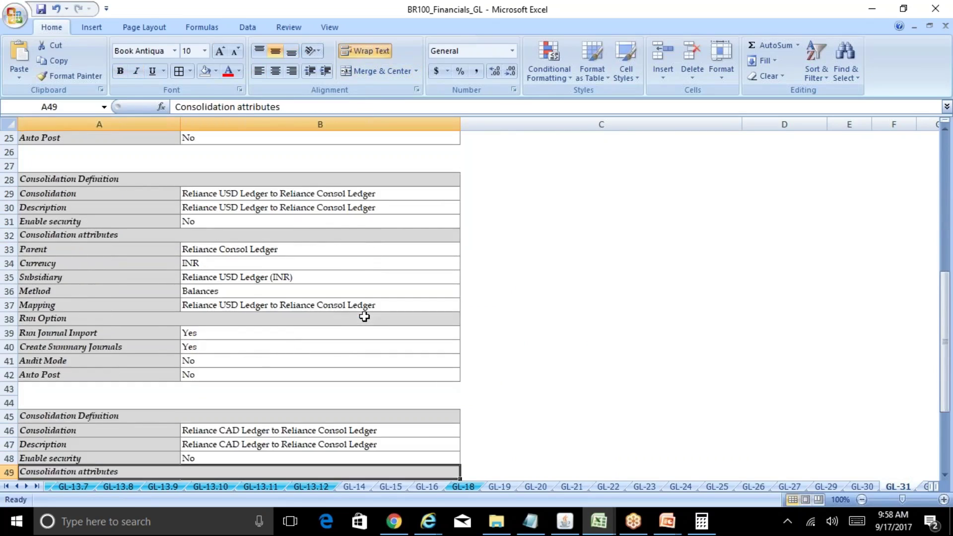
key("ctrl+c")
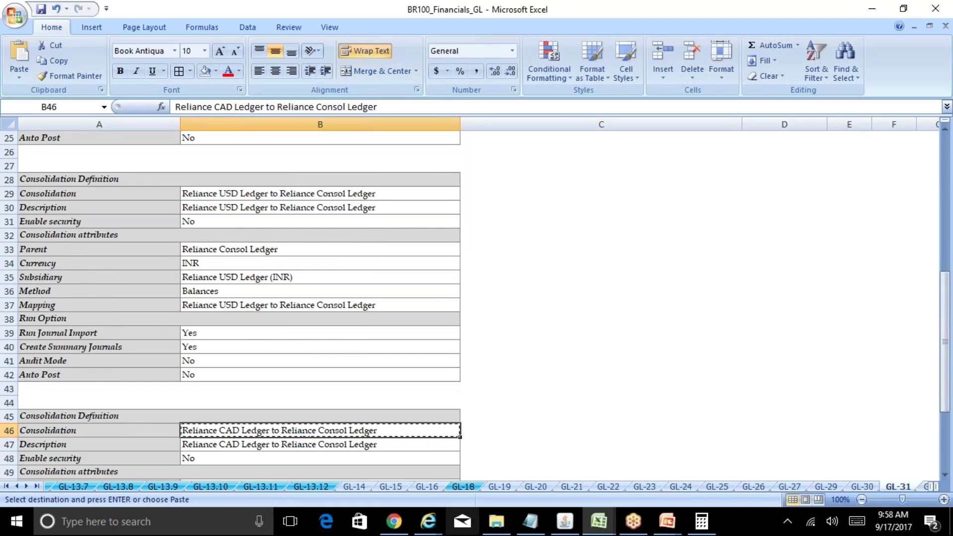
left_click(564, 521)
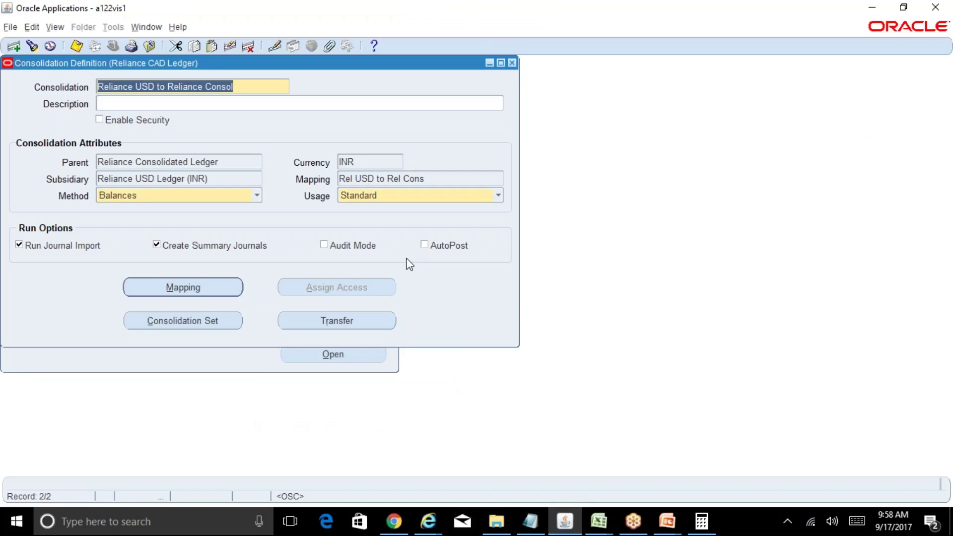
Step: Start a new consolidation record named Reliance CAD to Reliance Consol
key("ctrl+Down")
key("ctrl+v")
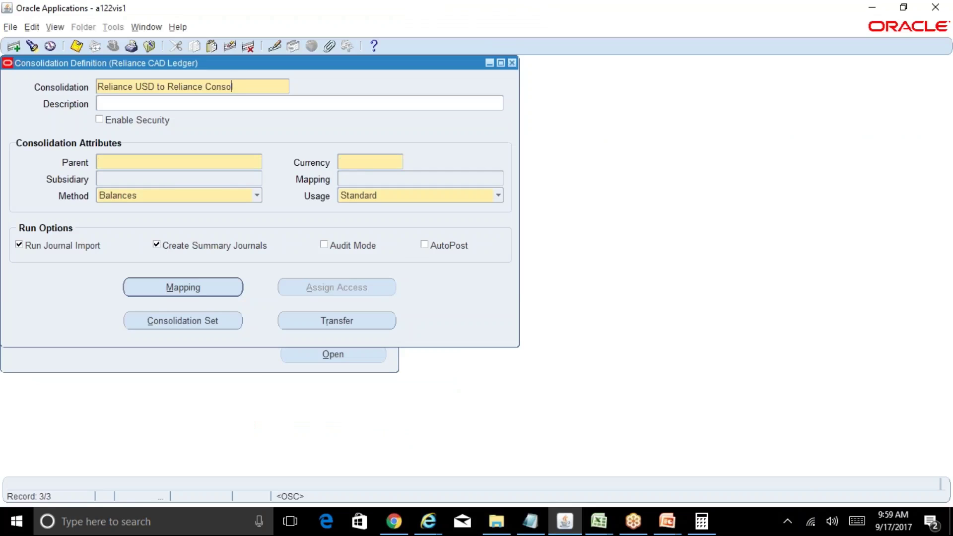
key("ctrl+shift+Left")
type("CAD")
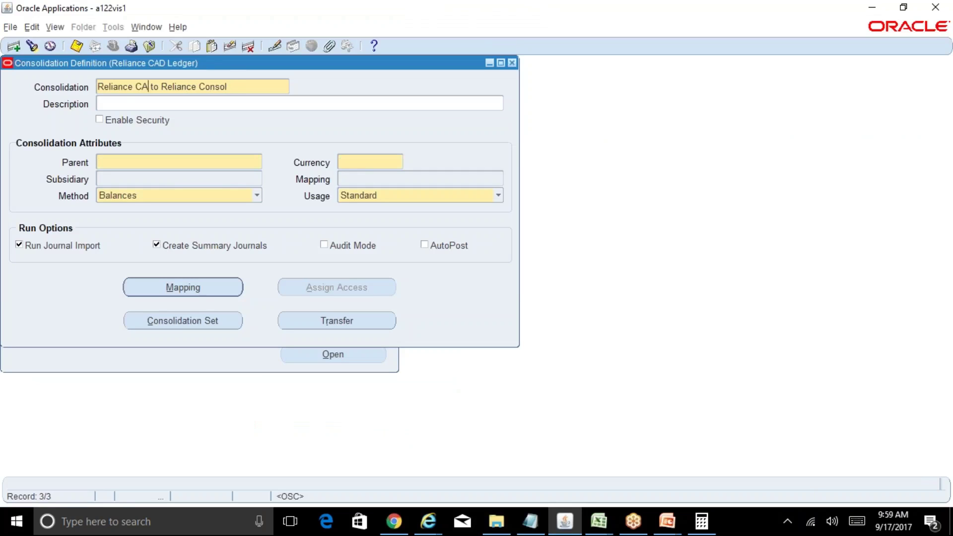
Step: Set parent Reliance Consolidated Ledger, currency INR, and subsidiary Reliance CAD Ledger
left_click(221, 162)
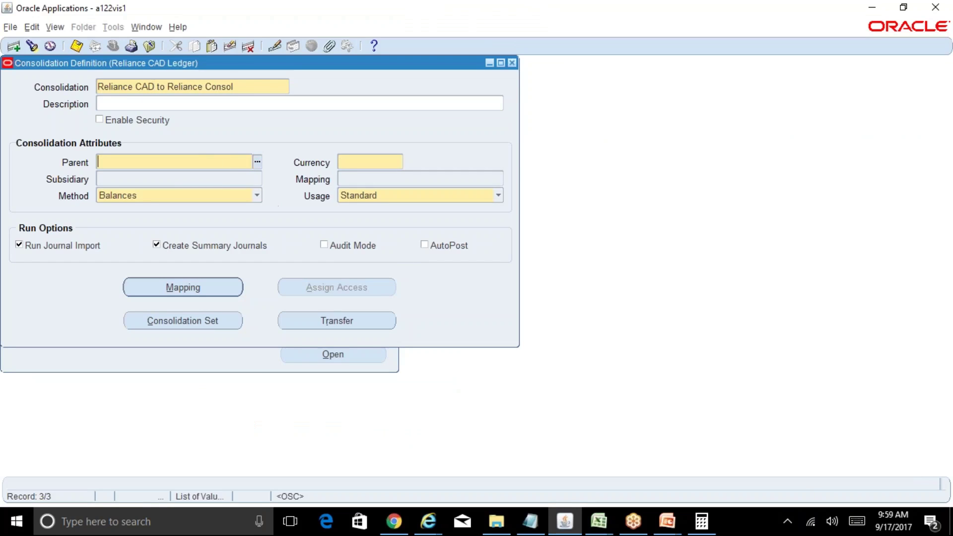
key("ctrl+l")
type("re%")
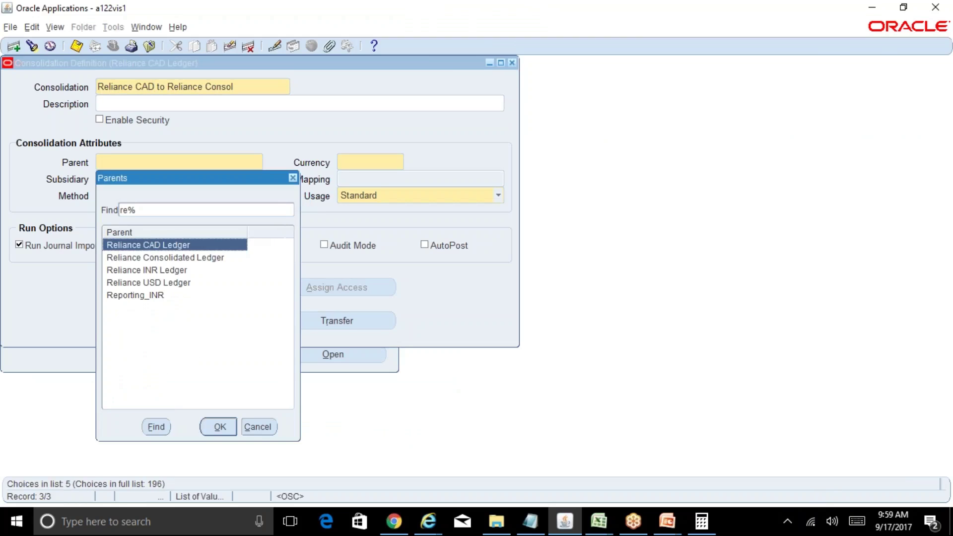
key("Down")
key("Down")
key("Up")
key("Return")
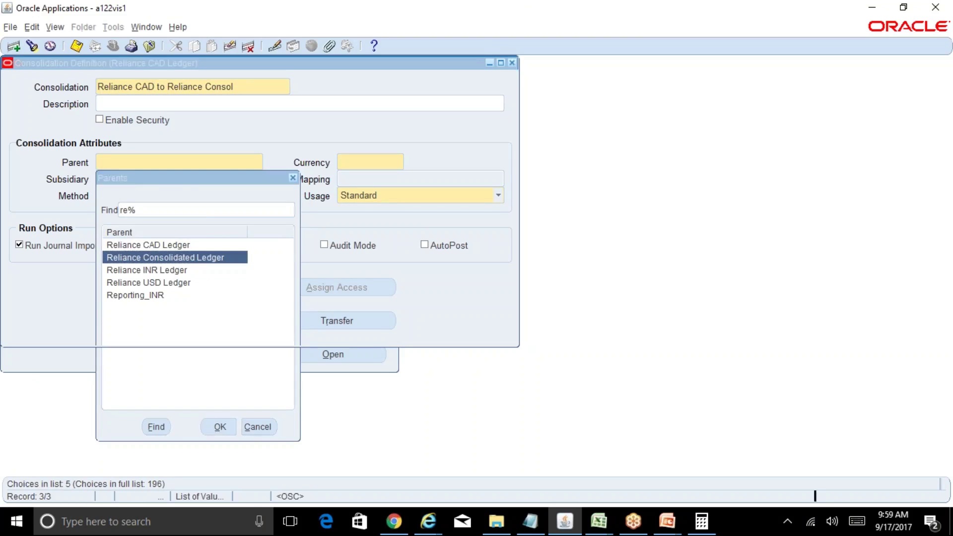
key("Tab")
type("inr")
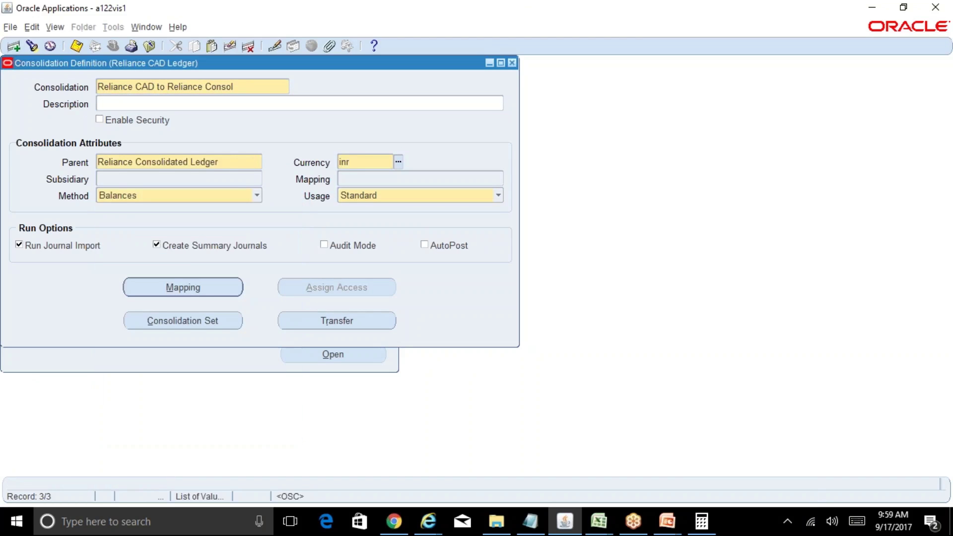
key("Tab")
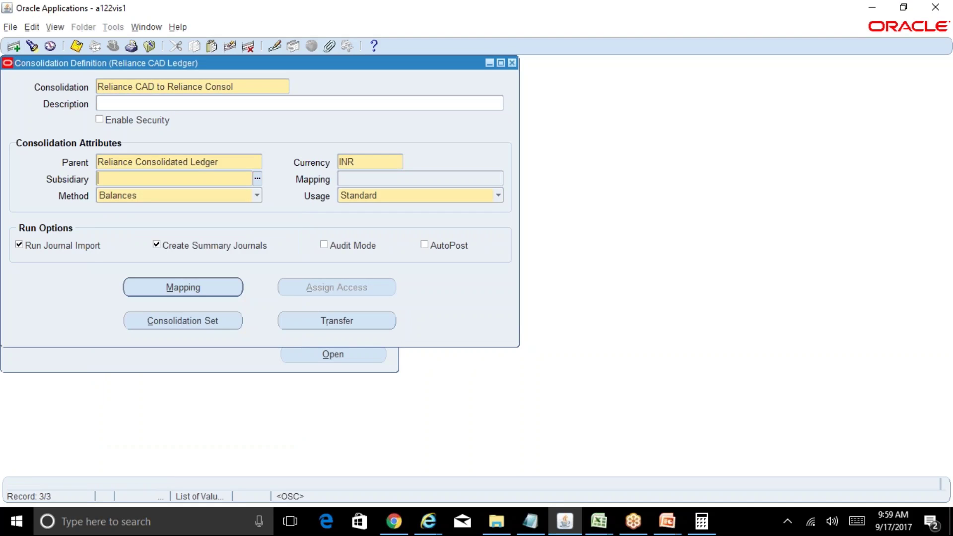
type("reli%CAD%")
key("Tab")
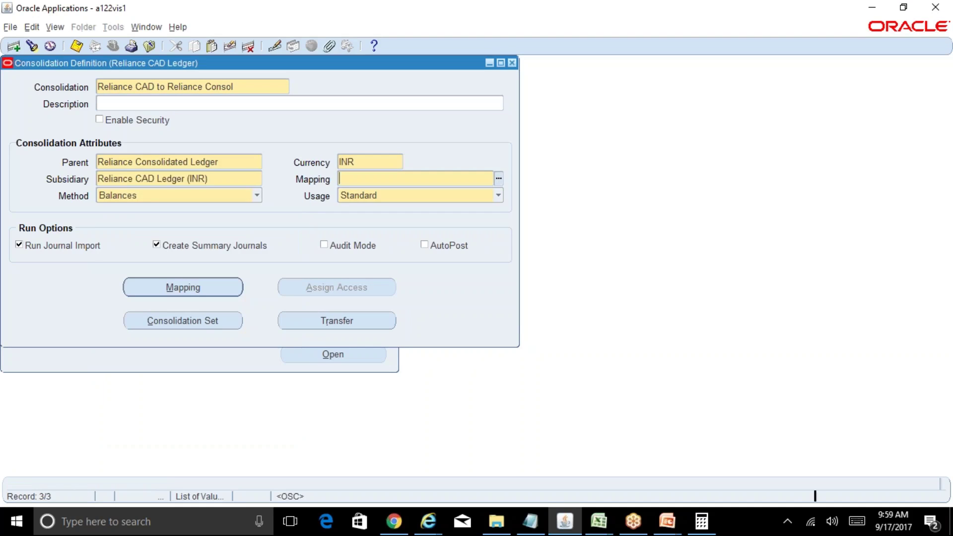
Step: Choose the Rel CAD to Rel Cons mapping, save the definition, and close the window
key("ctrl+l")
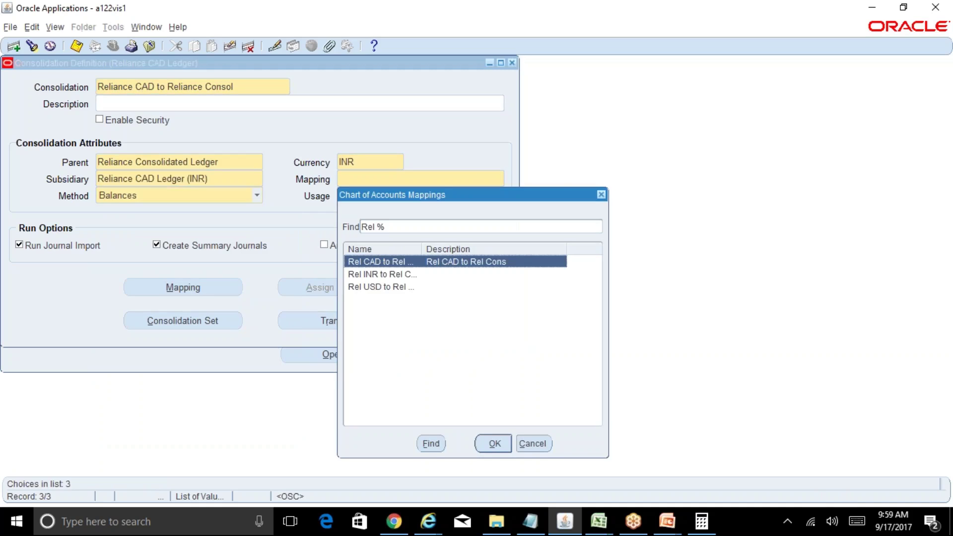
key("Return")
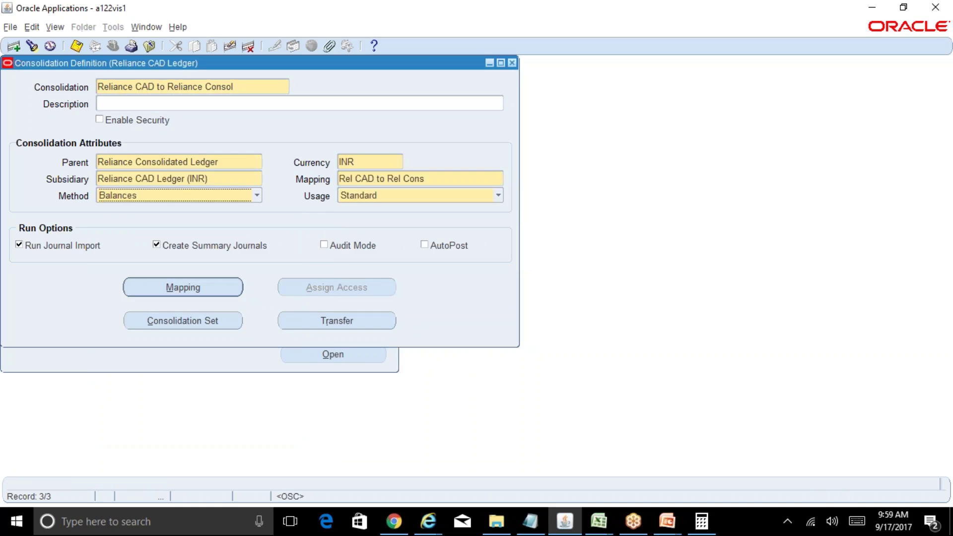
key("ctrl+s")
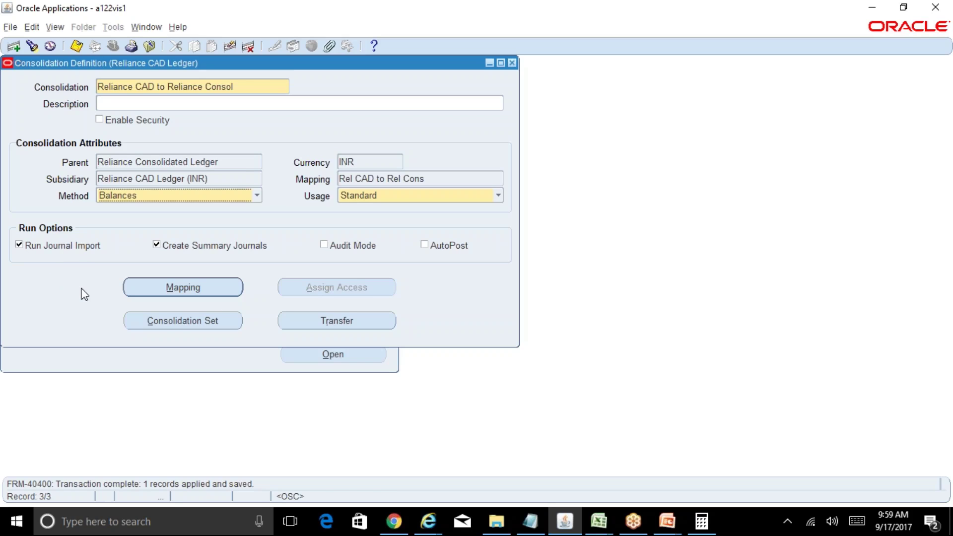
left_click(243, 89)
left_click(512, 63)
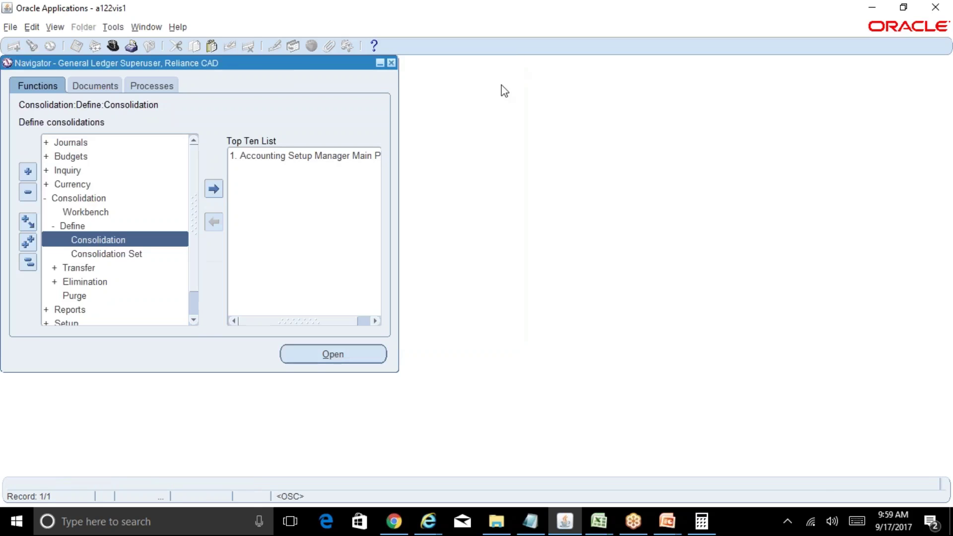
Step: Bold the Perfomring Consolidation Mapping and Running of Consolidation Process notes in D171:D172, then return to Oracle
mouse_move(599, 521)
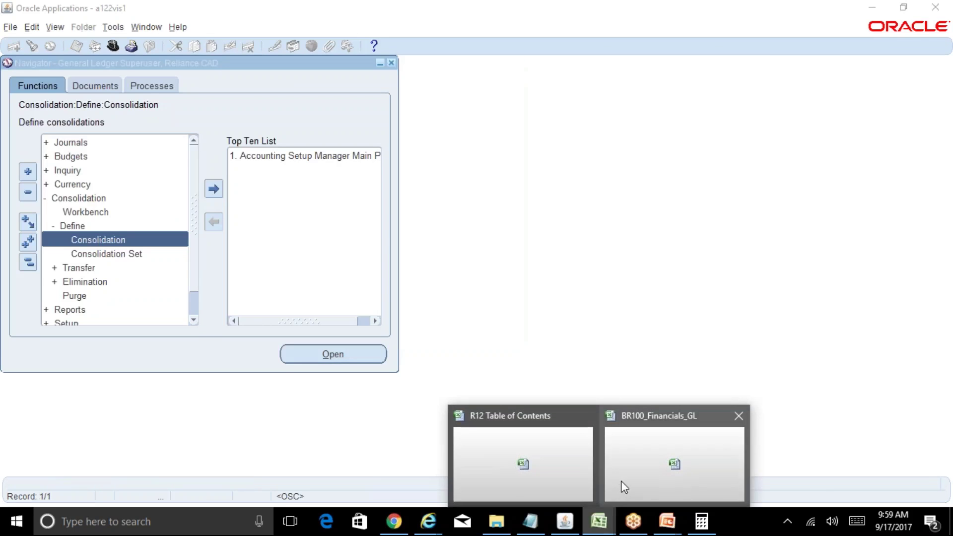
left_click(548, 475)
left_click(186, 275)
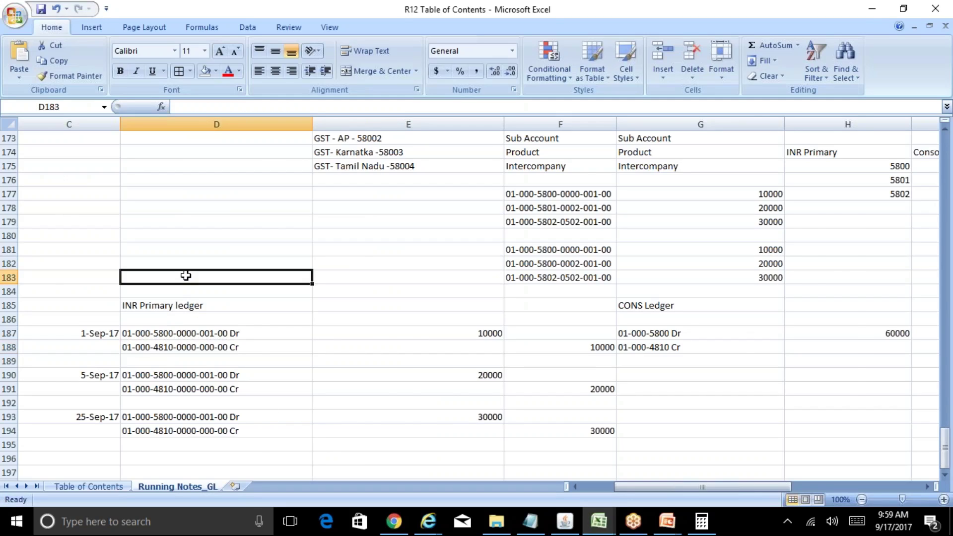
key("Home")
key("Up")
key("Up")
key("Up")
key("Up")
key("Up")
key("Up")
key("Up")
key("Up")
key("Up")
key("Up")
key("Up")
key("Up")
key("Up")
key("Up")
key("Up")
key("Up")
key("Up")
key("Up")
key("Up")
key("Up")
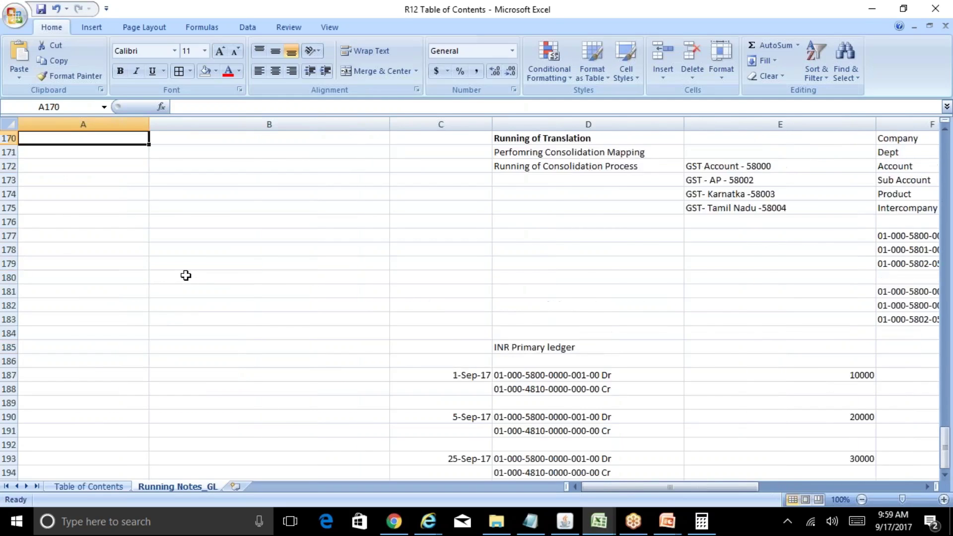
key("Down")
key("Right")
key("Right")
key("Right")
key("Right")
key("Right")
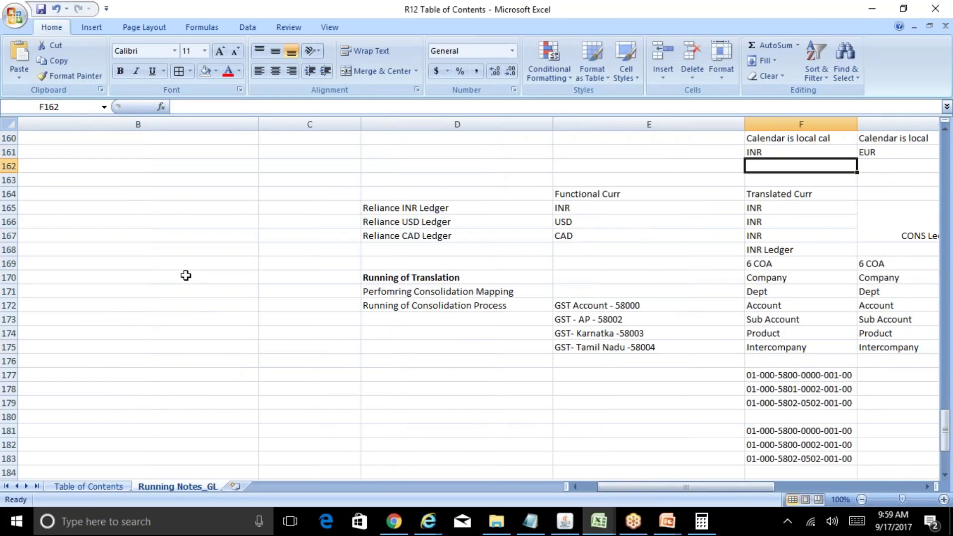
key("Down")
key("Down")
key("Down")
key("Down")
key("Down")
key("Down")
key("Down")
key("Down")
key("Down")
key("Left")
key("Left")
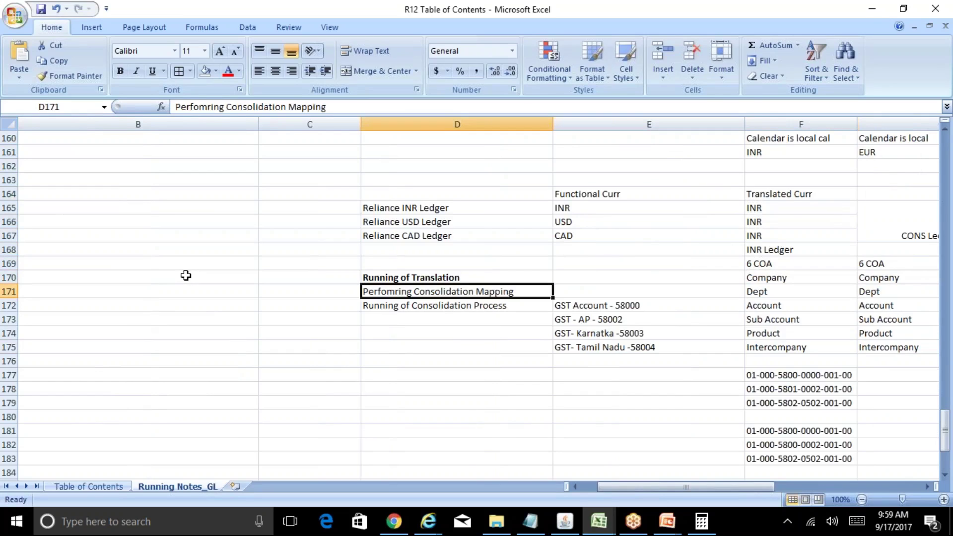
key("ctrl+b")
key("Down")
key("ctrl+b")
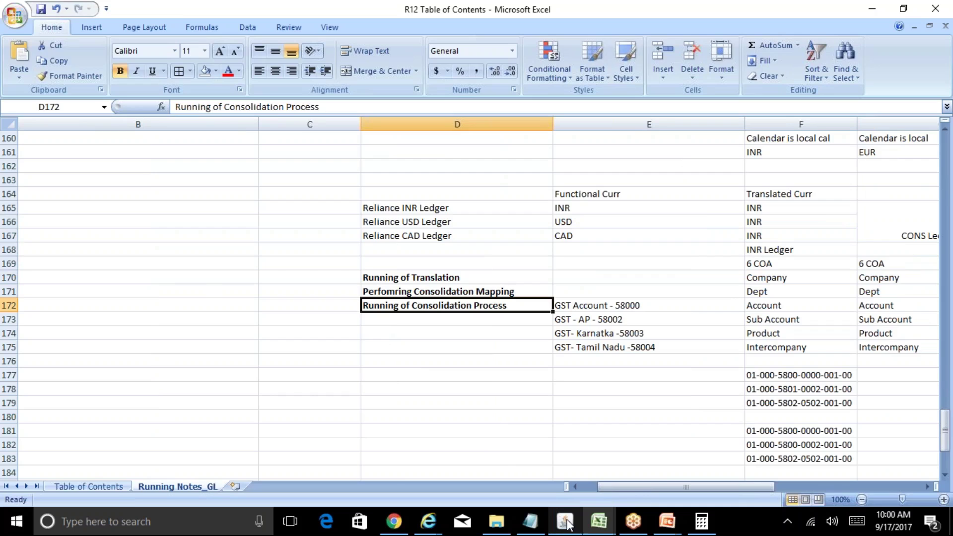
mouse_move(566, 524)
left_click(605, 457)
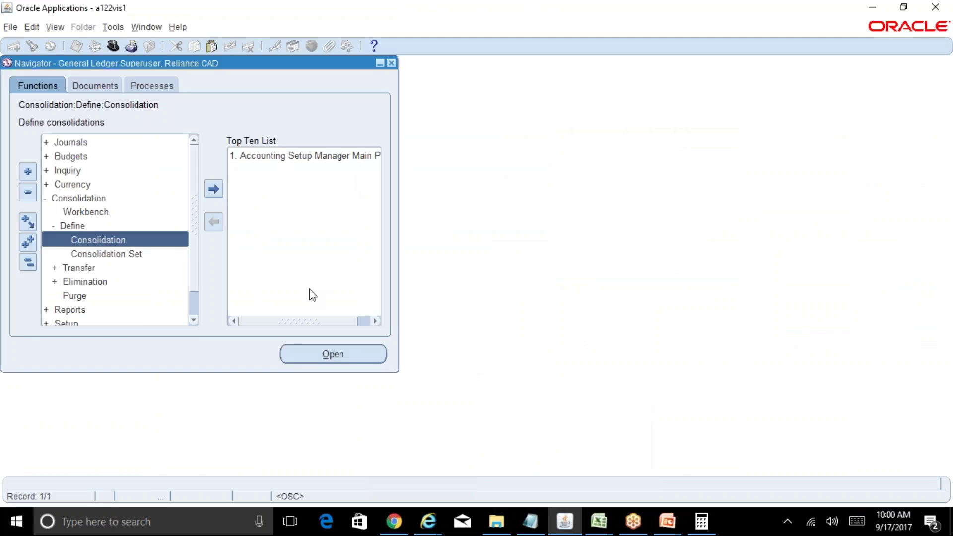
Step: Query consolidation definitions matching Rel% to show Rel USD to Rel Consol (Balances, Standard)
double_click(169, 245)
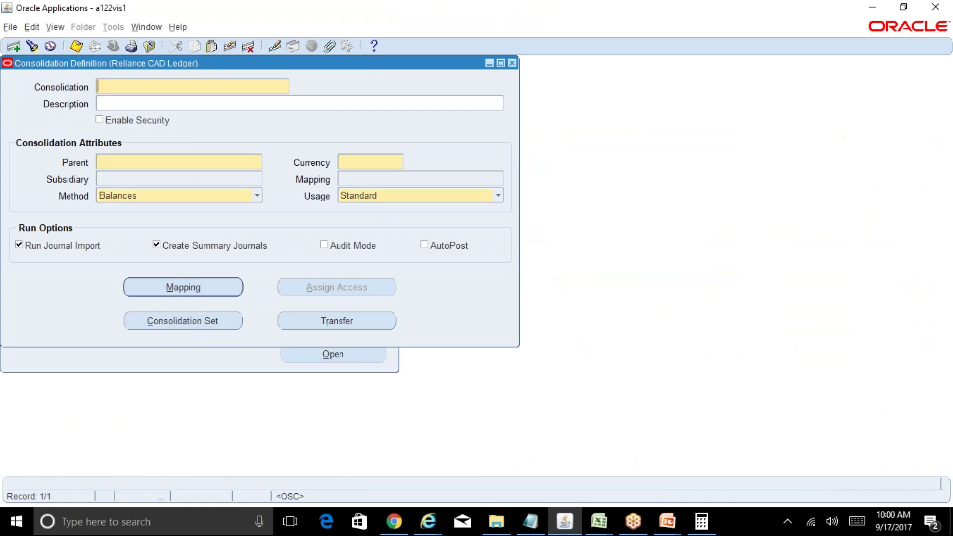
key("F11")
key("ctrl+F11")
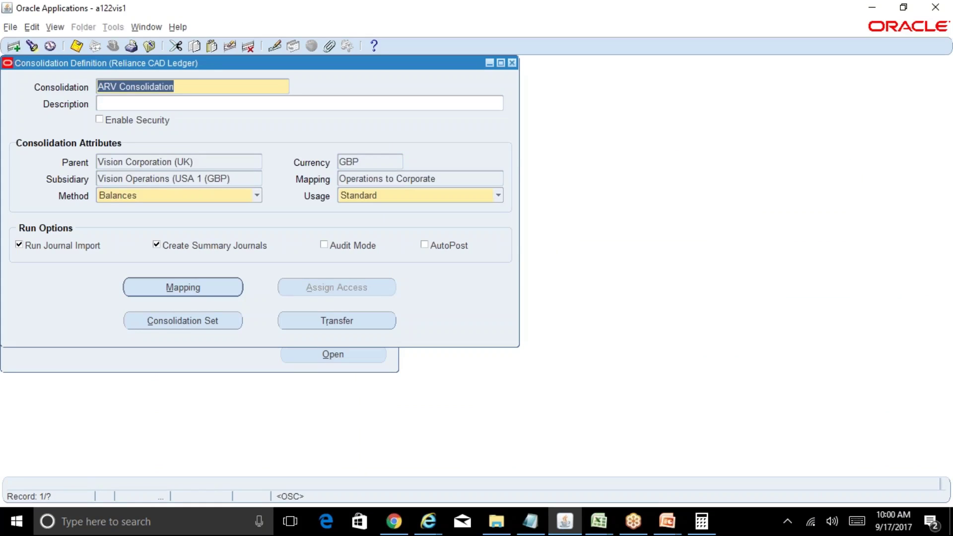
key("F11")
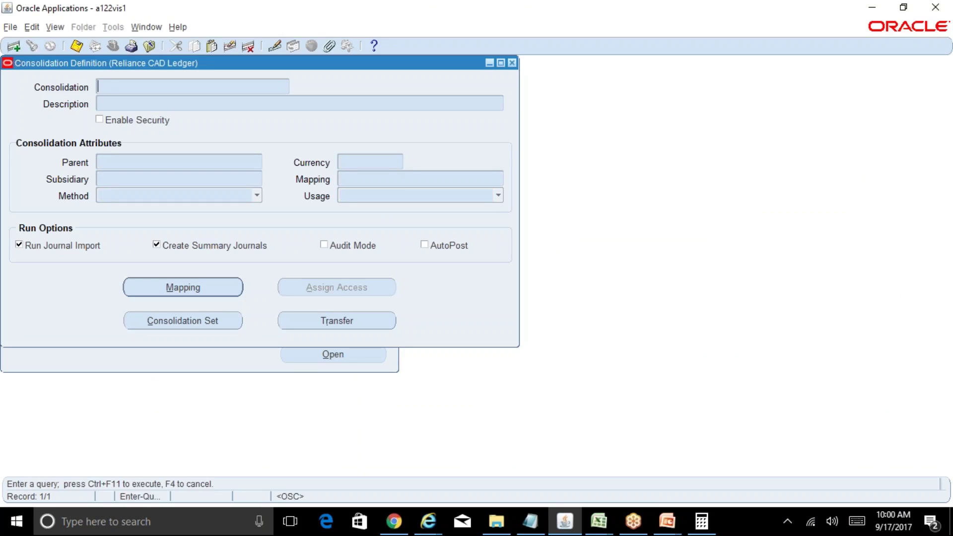
type("Rel%")
key("ctrl+F11")
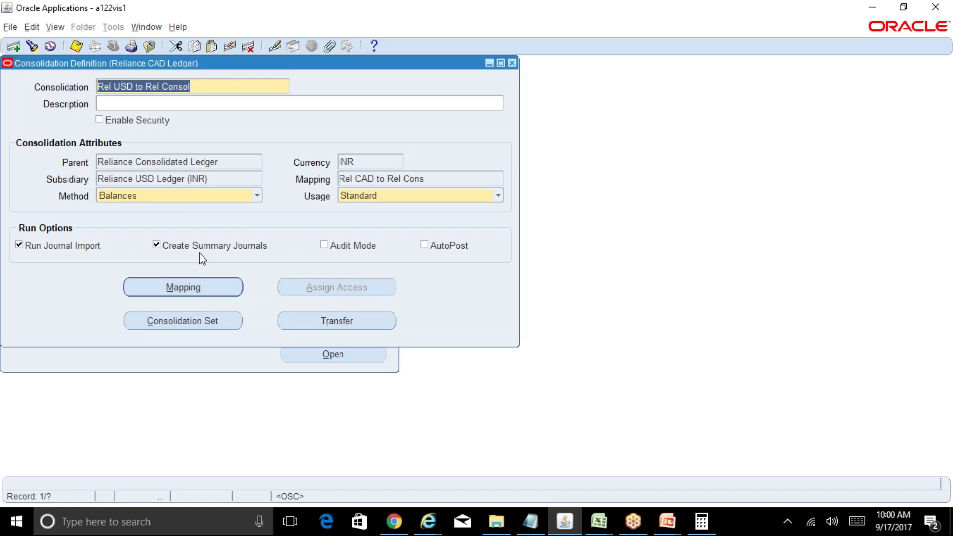
Step: Close the Rel USD to Rel Consol definition without changes and switch to Excel
left_click(511, 62)
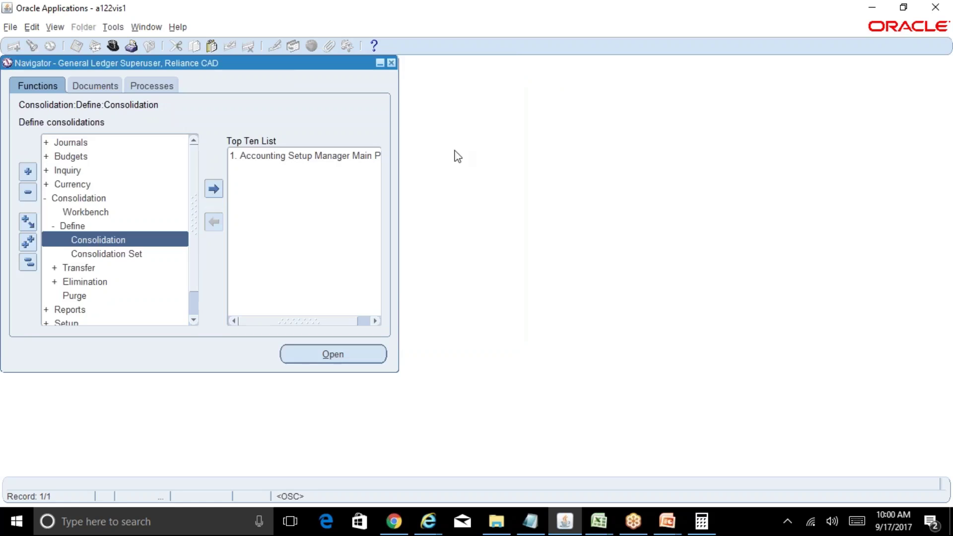
left_click(598, 520)
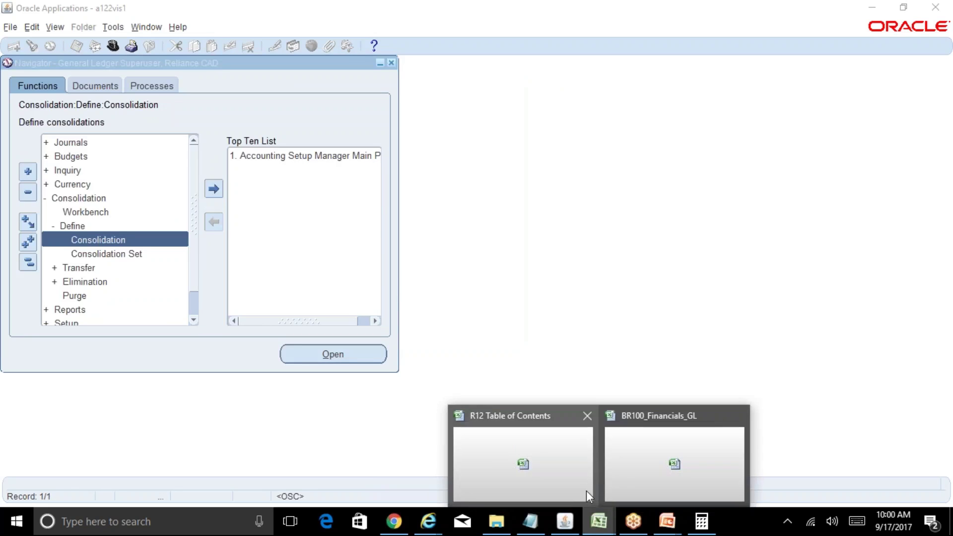
Step: Unbold the Running of Consolidation Process note in D172 of the R12 Table of Contents workbook
left_click(567, 478)
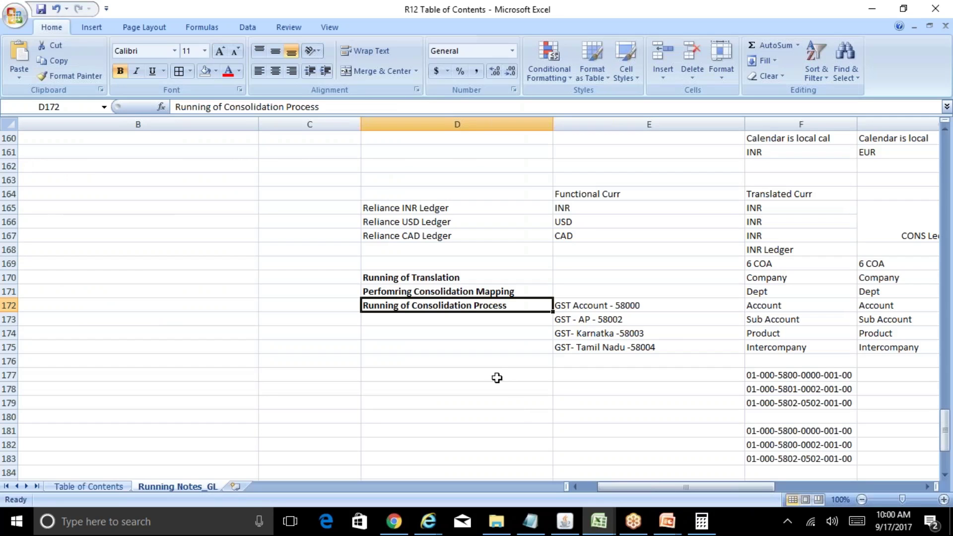
left_click(447, 278)
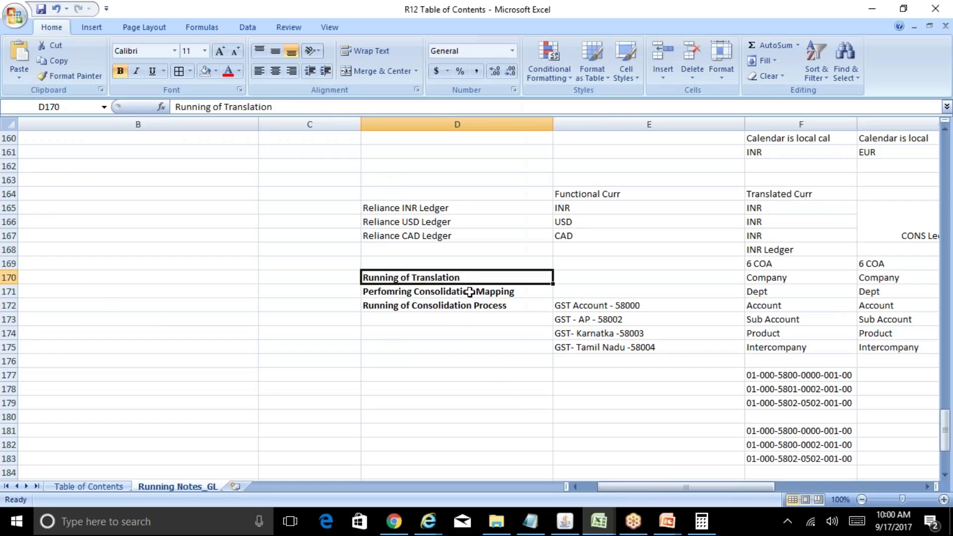
left_click(469, 292)
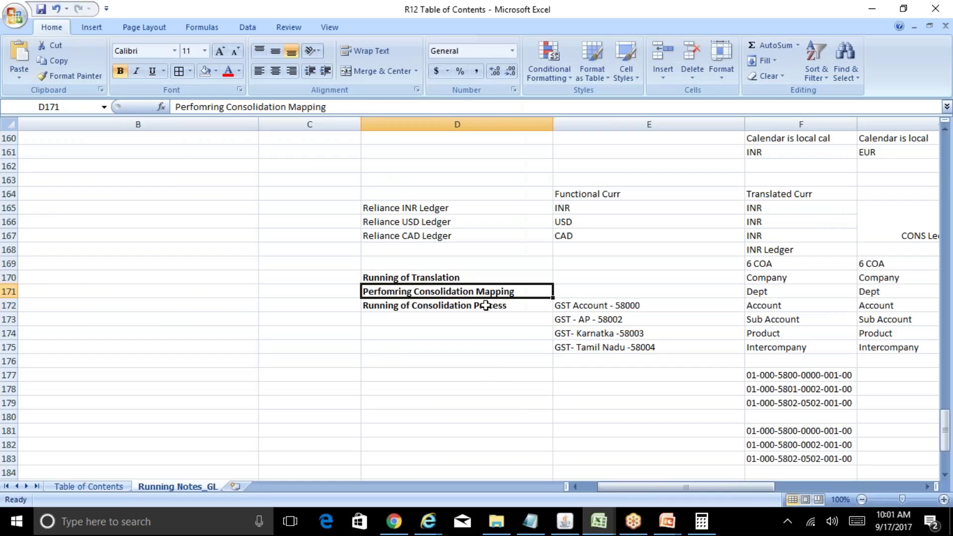
left_click(485, 305)
key("ctrl+b")
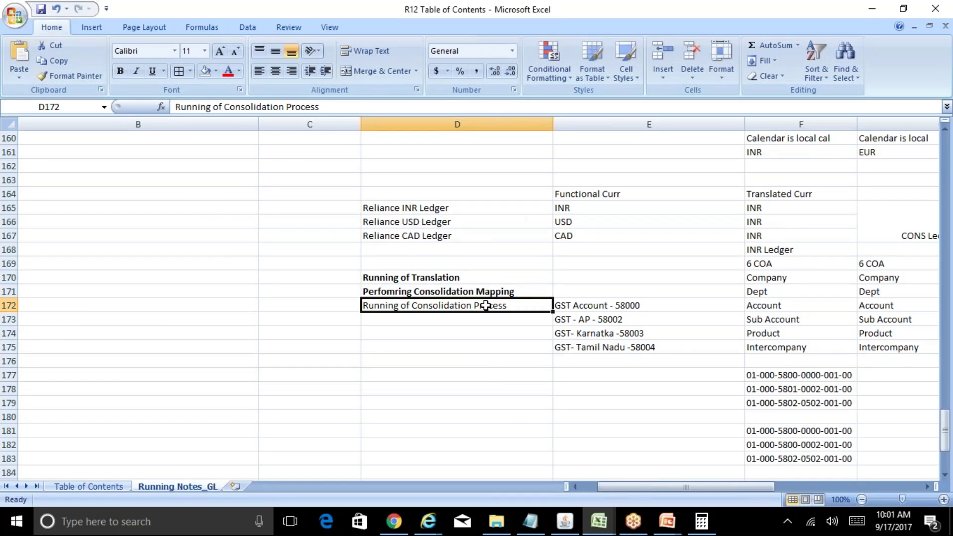
Step: Switch to the General Ledger Superuser, Reliance Consol responsibility
left_click(564, 521)
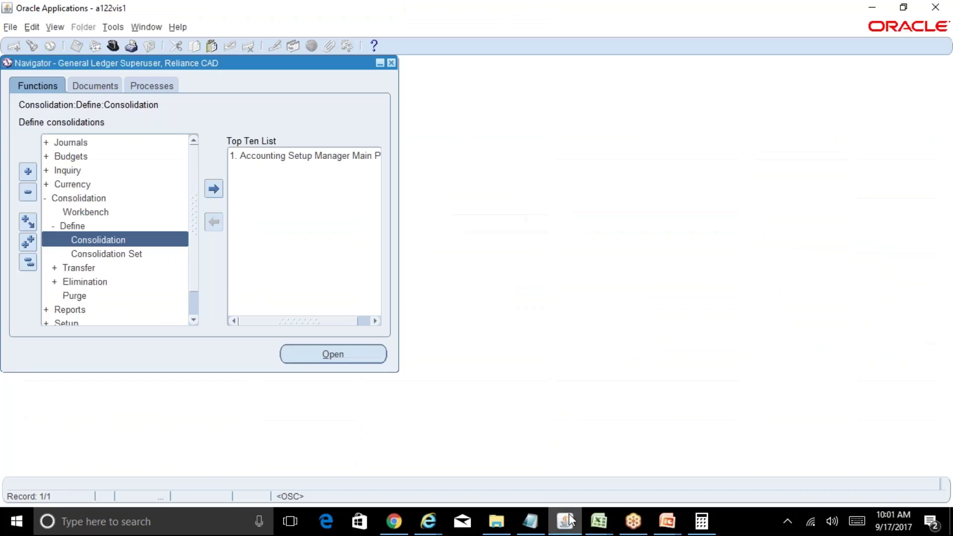
key("alt+f")
type("w")
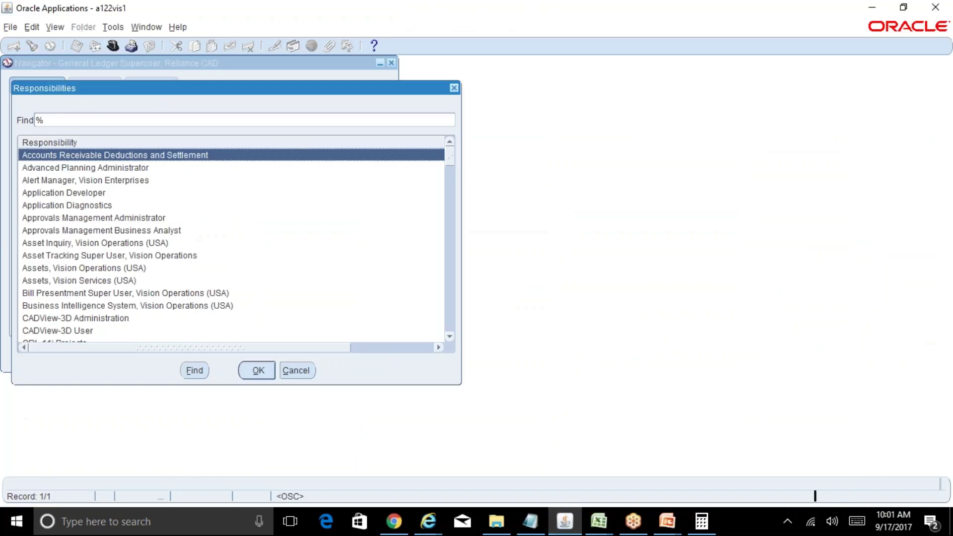
type("general Ledger")
key("Return")
key("Down")
key("Down")
key("Down")
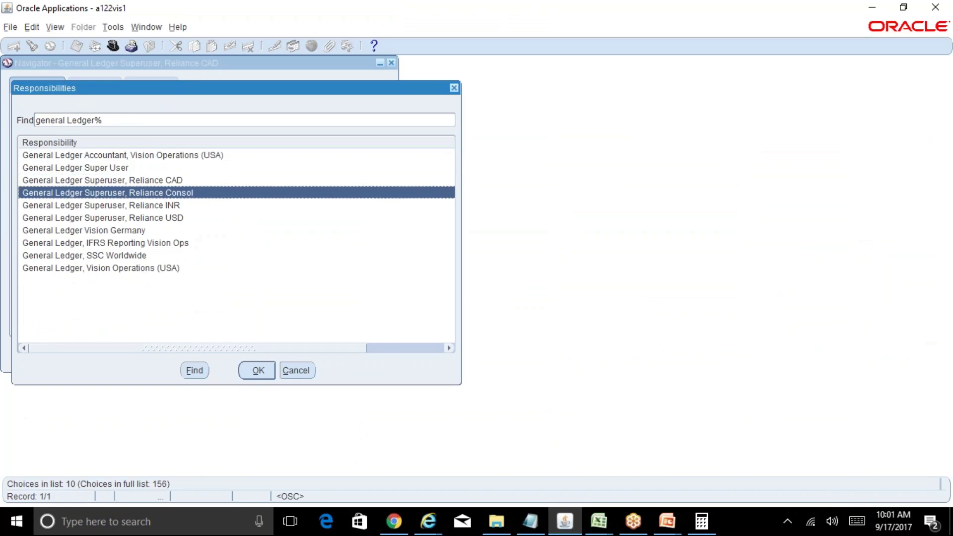
key("Return")
Step: Open the Consolidation > Transfer > Data form
key("Down")
key("Down")
key("Down")
key("Down")
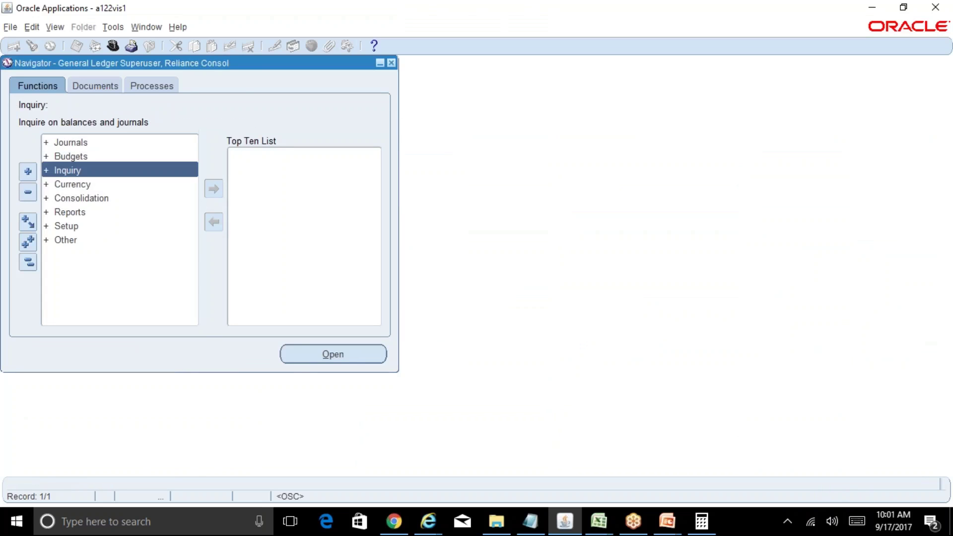
key("Return")
double_click(78, 240)
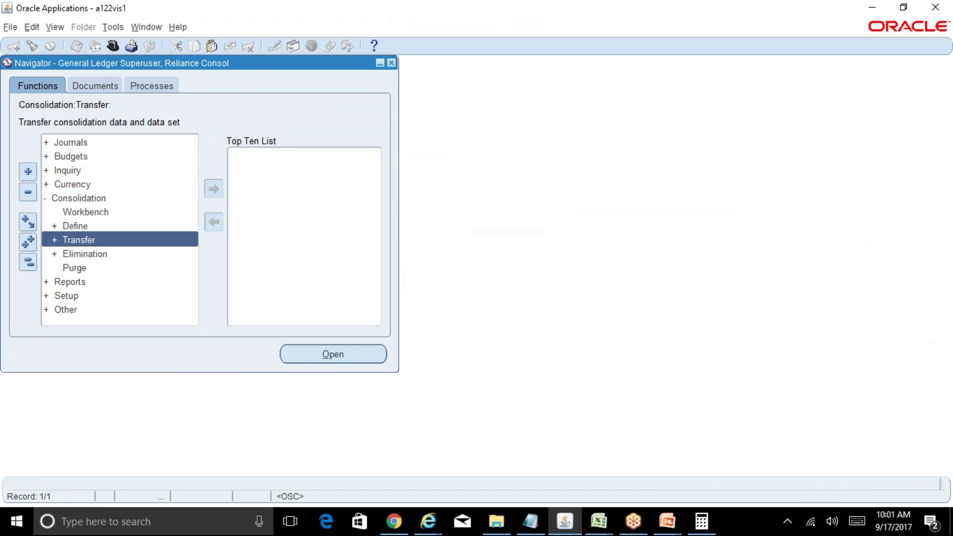
key("Return")
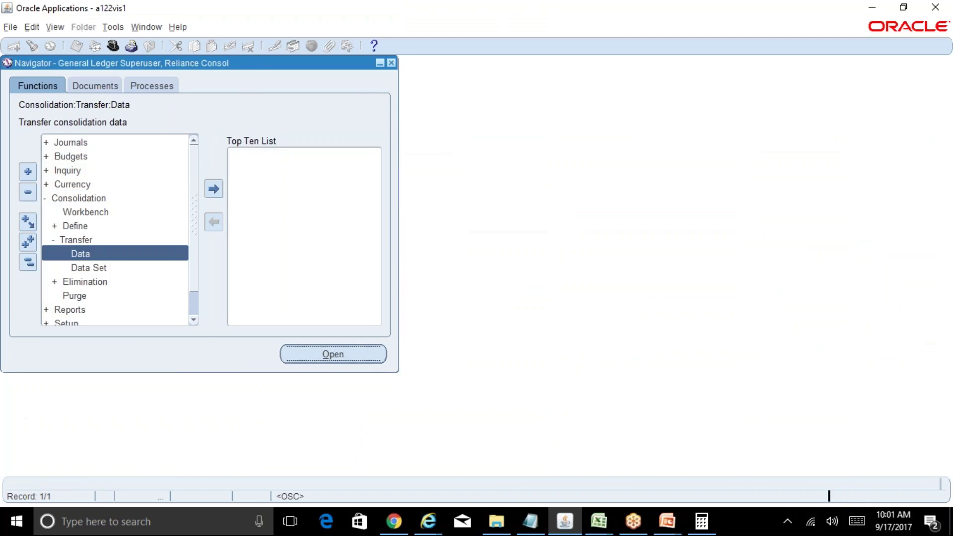
Step: Choose the Reliance USD to Reliance Consol consolidation for transfer
key("ctrl+l")
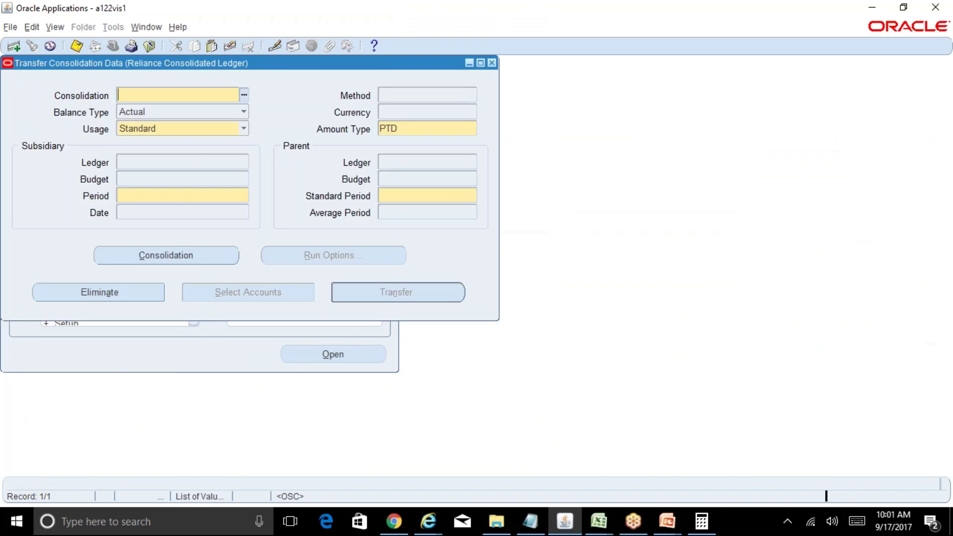
left_click(302, 360)
left_click(243, 96)
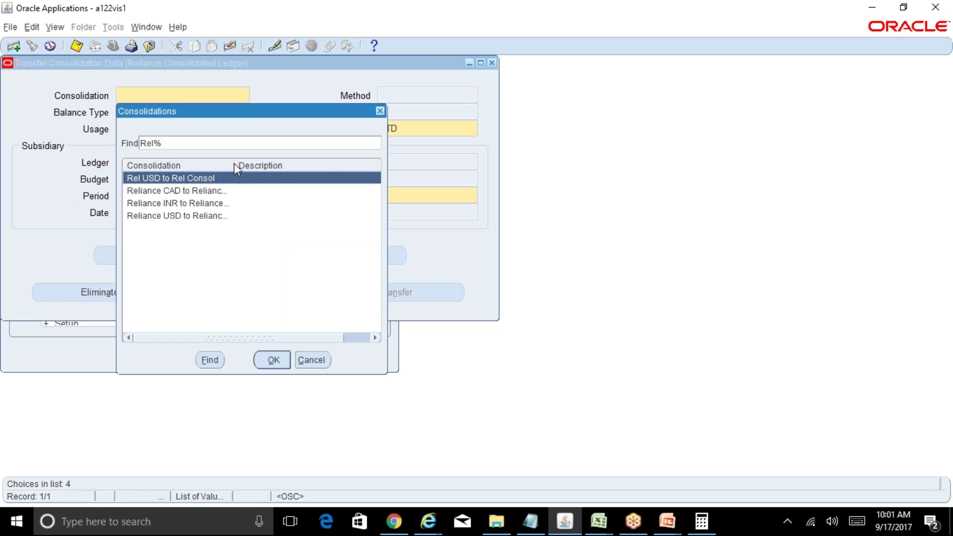
left_click_drag(234, 163, 323, 171)
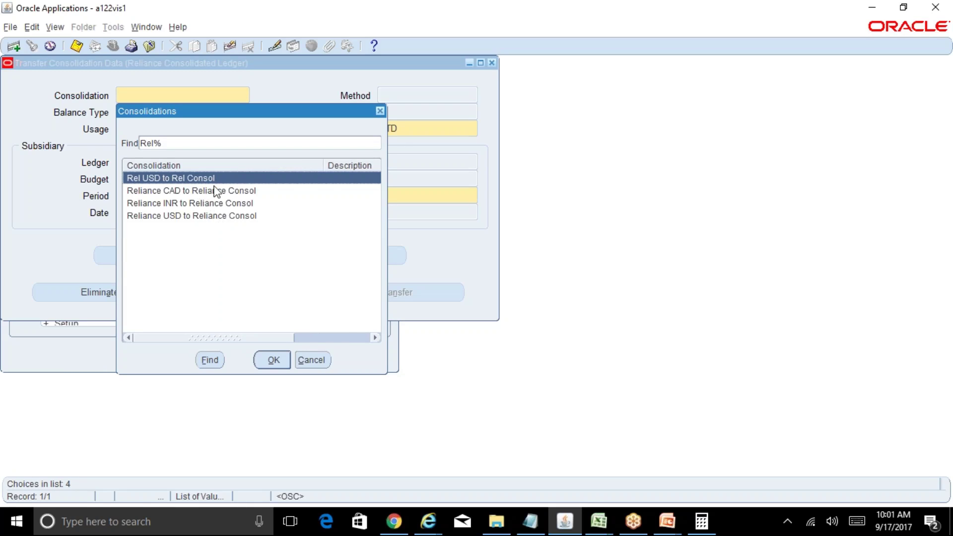
left_click(233, 218)
left_click(273, 360)
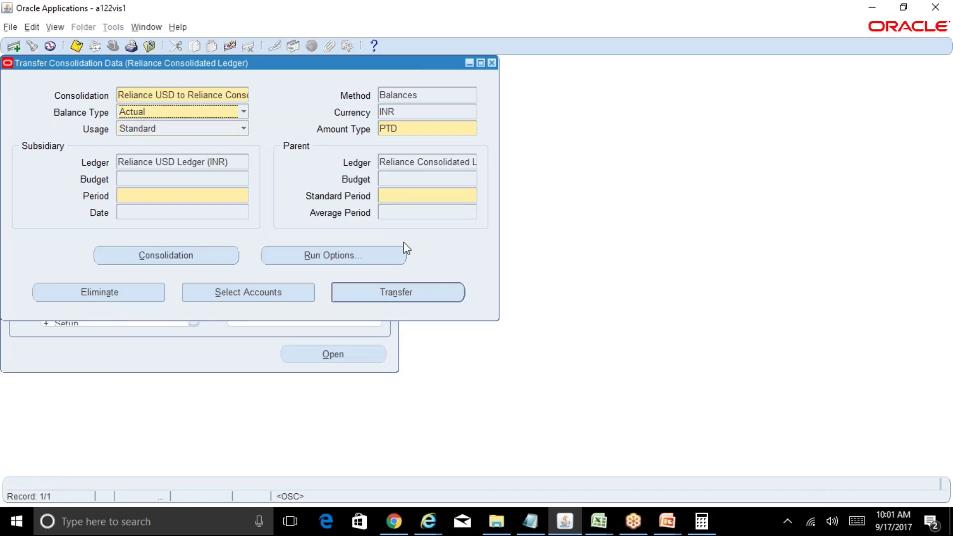
Step: Set Period and Standard Period to sep-17 and submit the transfer as request 8252157
left_click(218, 196)
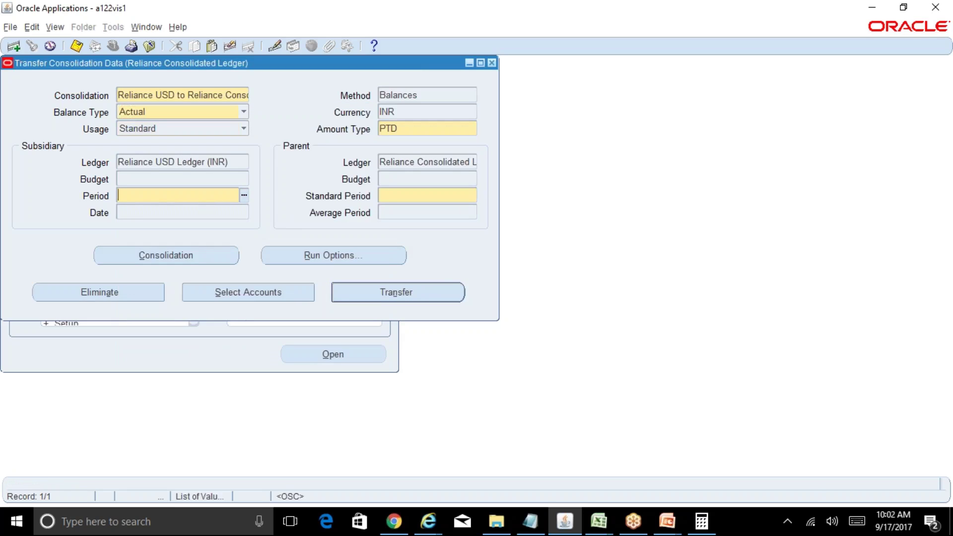
type("sep-17")
key("Tab")
type("sep-17")
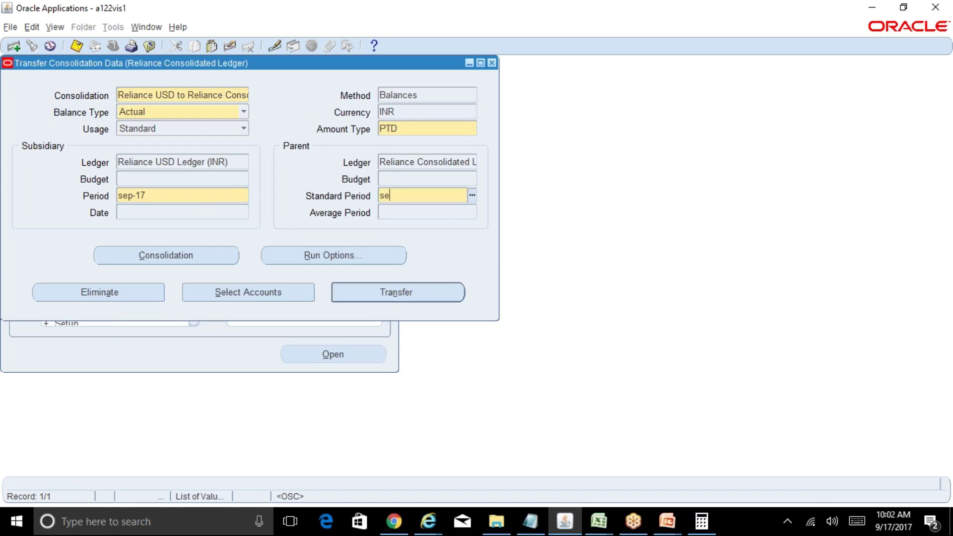
key("Tab")
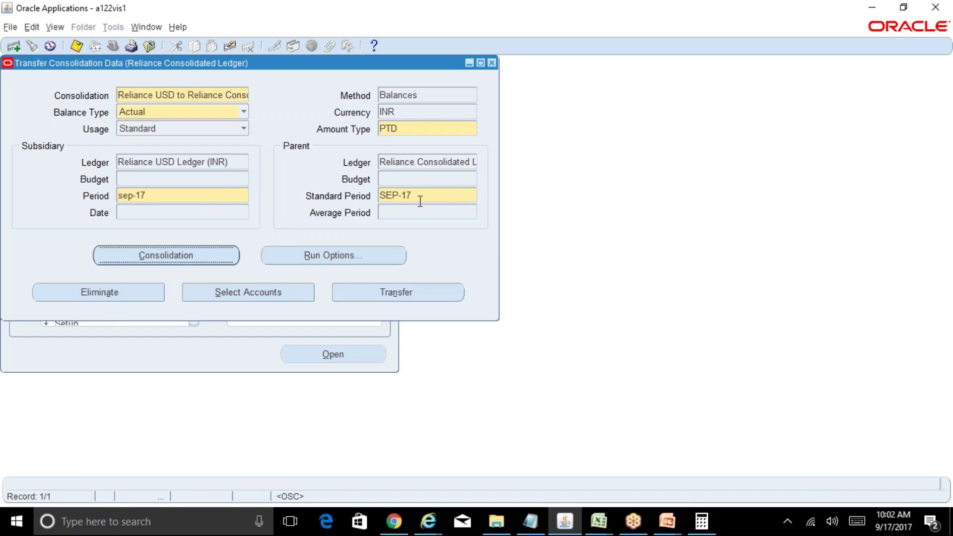
left_click(427, 198)
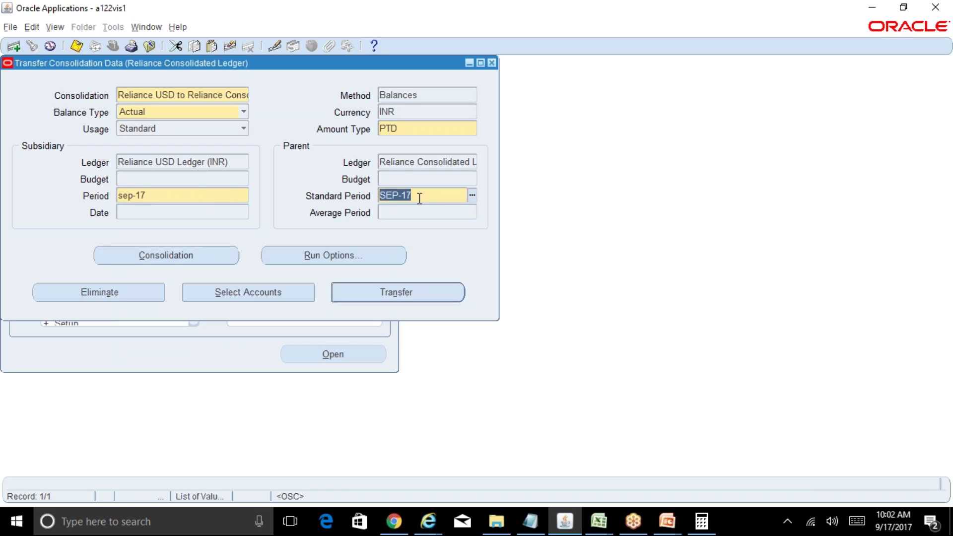
left_click(196, 197)
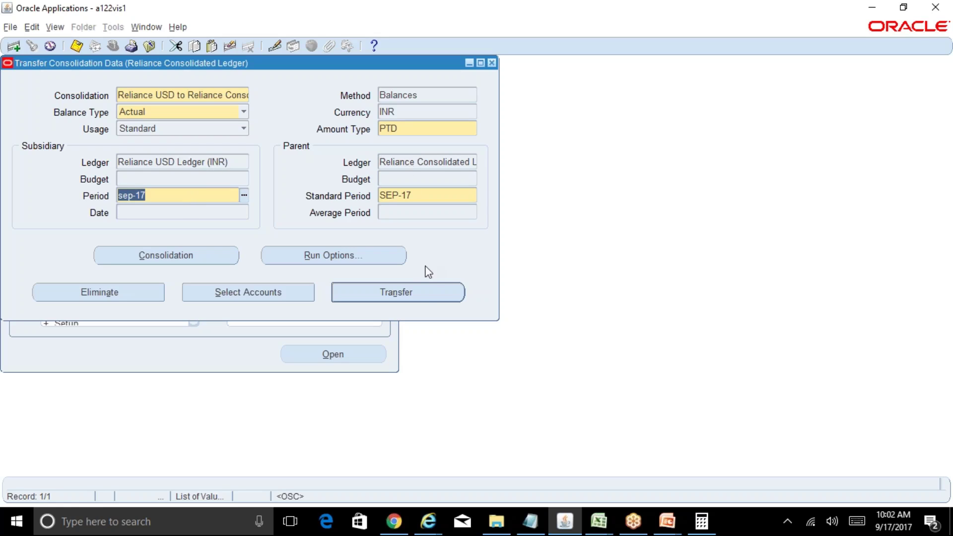
left_click(418, 292)
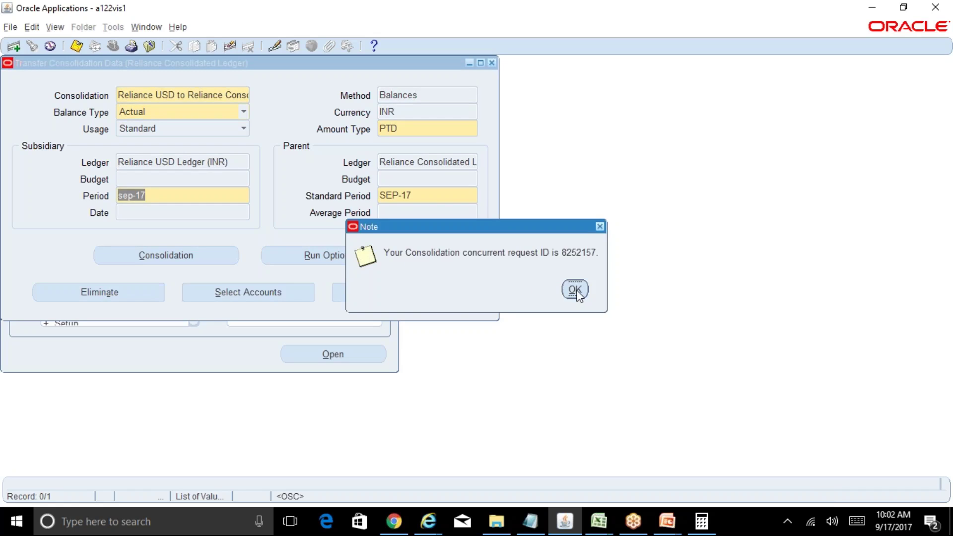
left_click(575, 290)
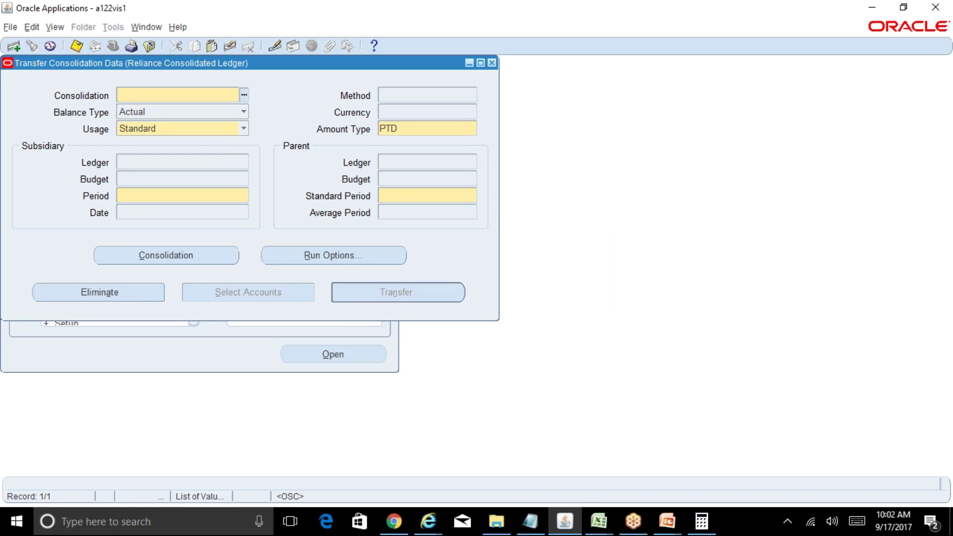
Step: Transfer the Reliance INR consolidation for SEP-17 periods, submitting request 8252158
left_click(244, 94)
double_click(202, 203)
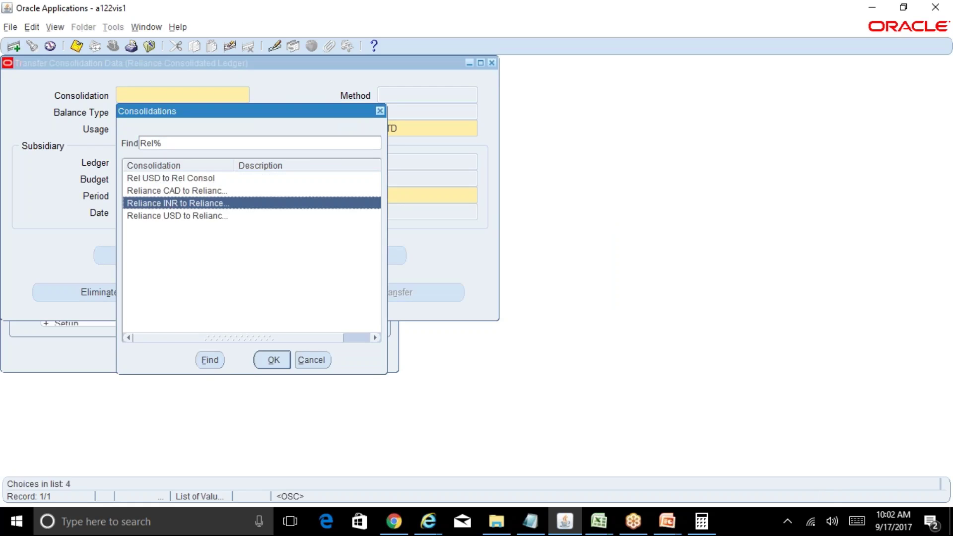
left_click(201, 201)
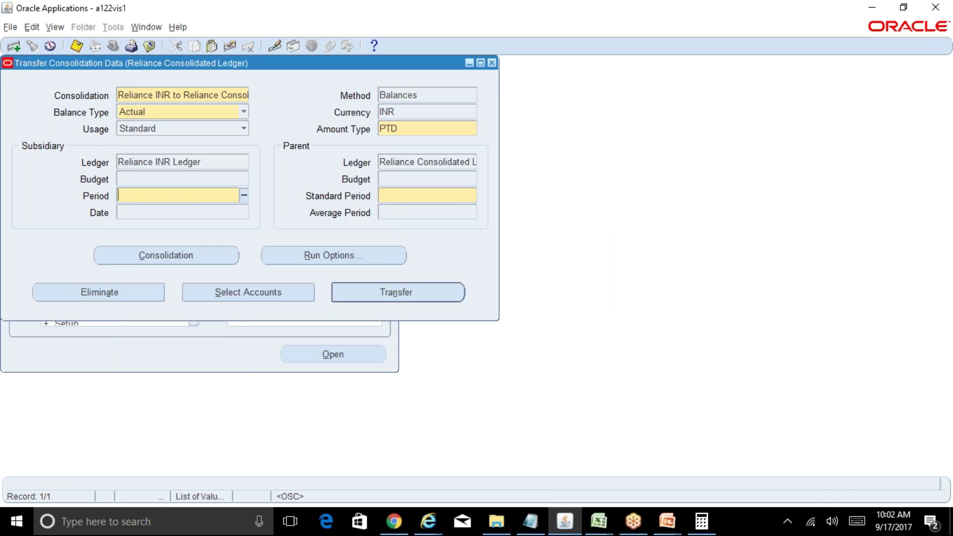
type("sep-17")
key("Tab")
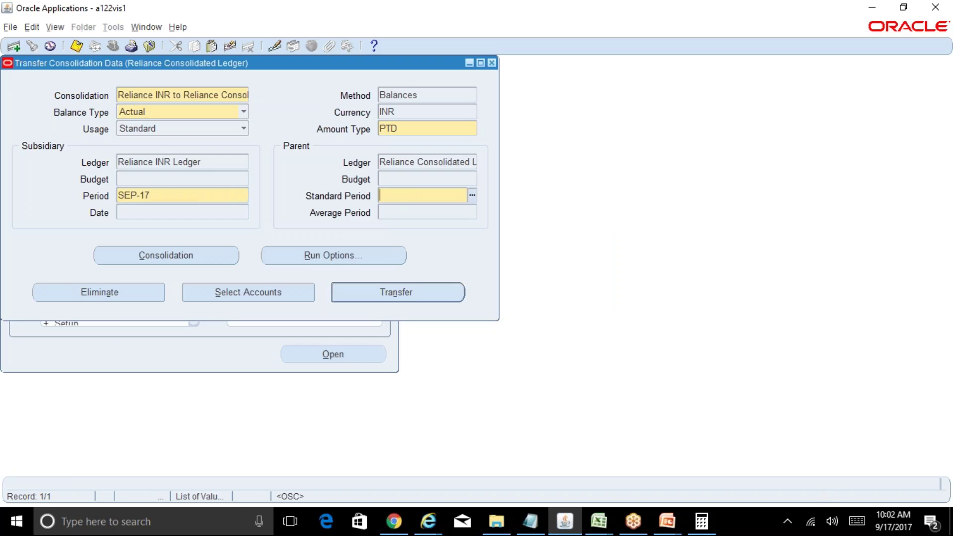
type("sep-17")
key("Tab")
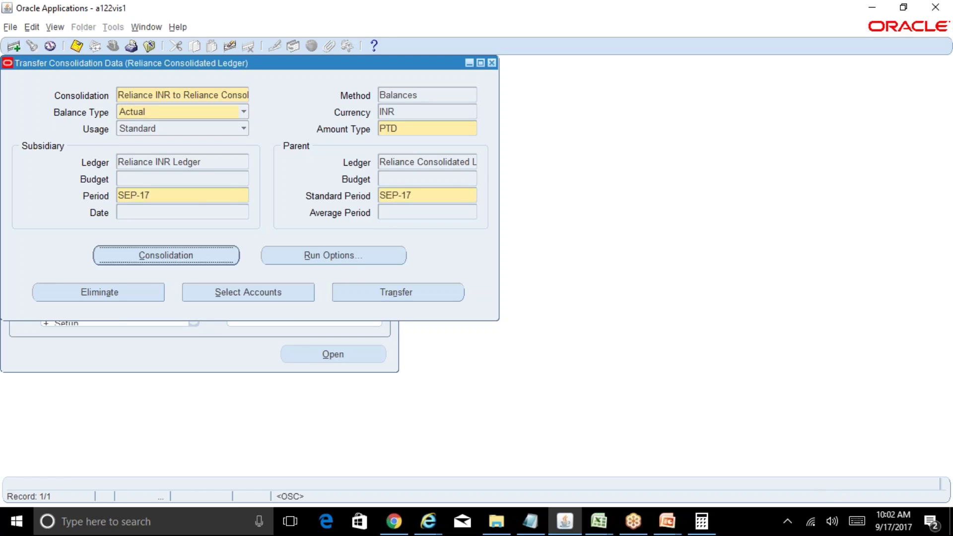
left_click(399, 294)
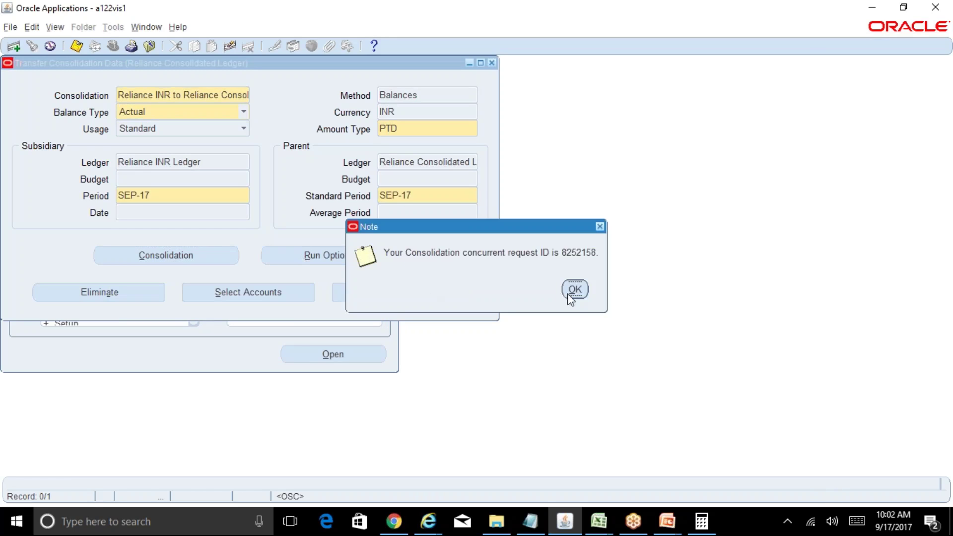
left_click(572, 290)
Step: Reselect Reliance INR and start a sep-17 period entry, then delete it
key("ctrl+l")
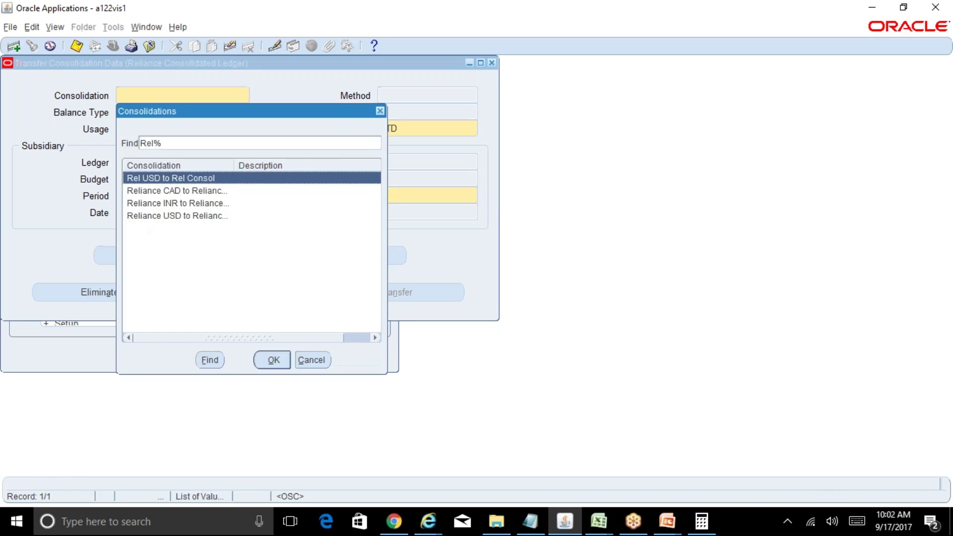
key("Down")
key("Down")
key("Down")
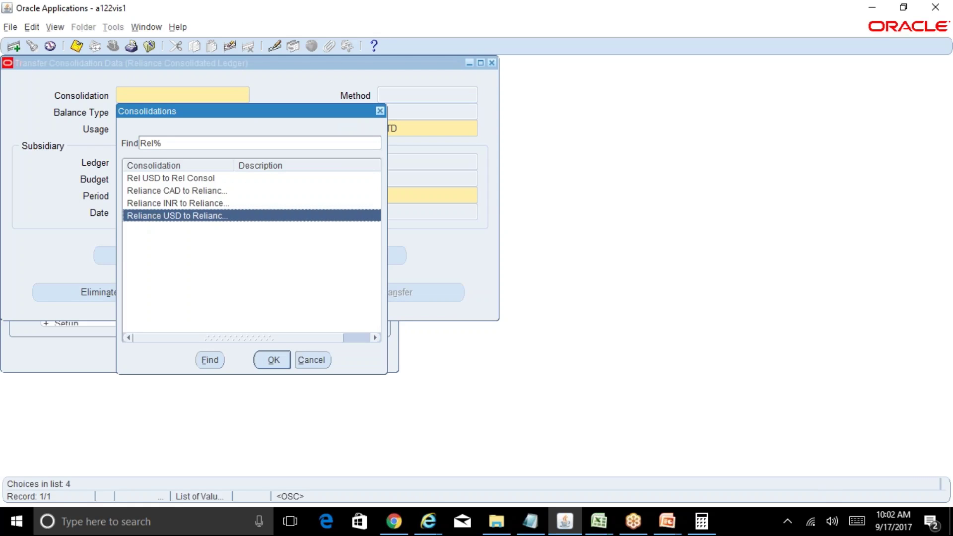
key("Up")
key("Return")
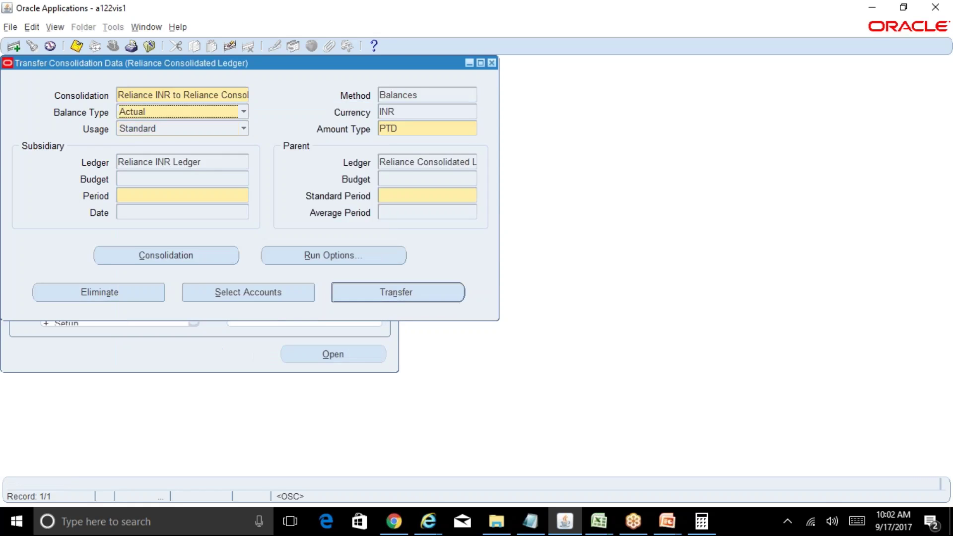
left_click(237, 195)
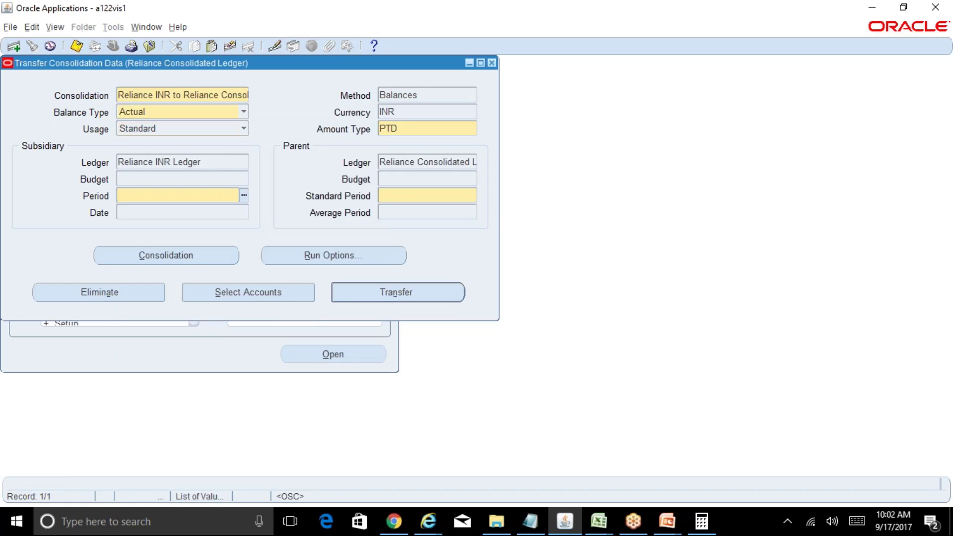
type("sep-17")
key("Tab")
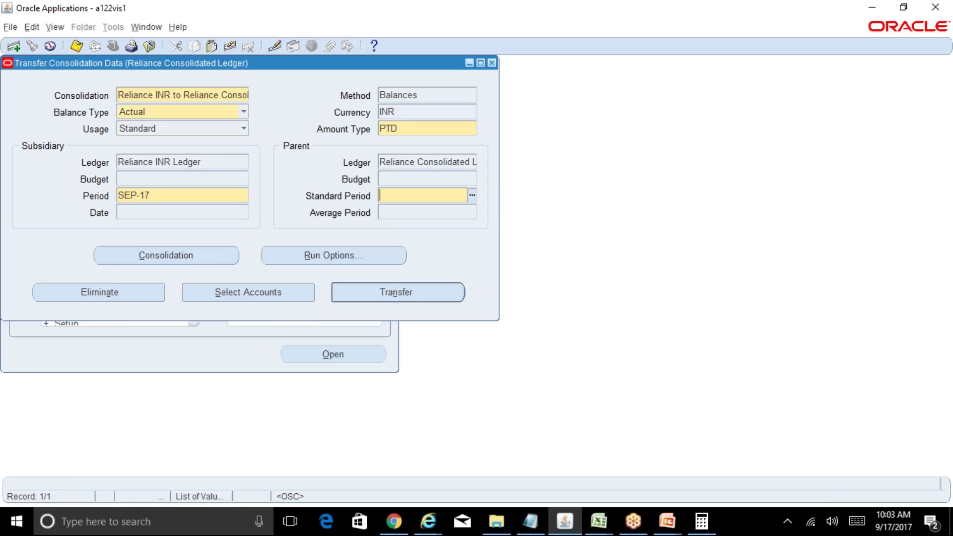
left_click(202, 197)
key("BackSpace")
Step: Clear the Transfer Consolidation Data form and close it
key("alt+e")
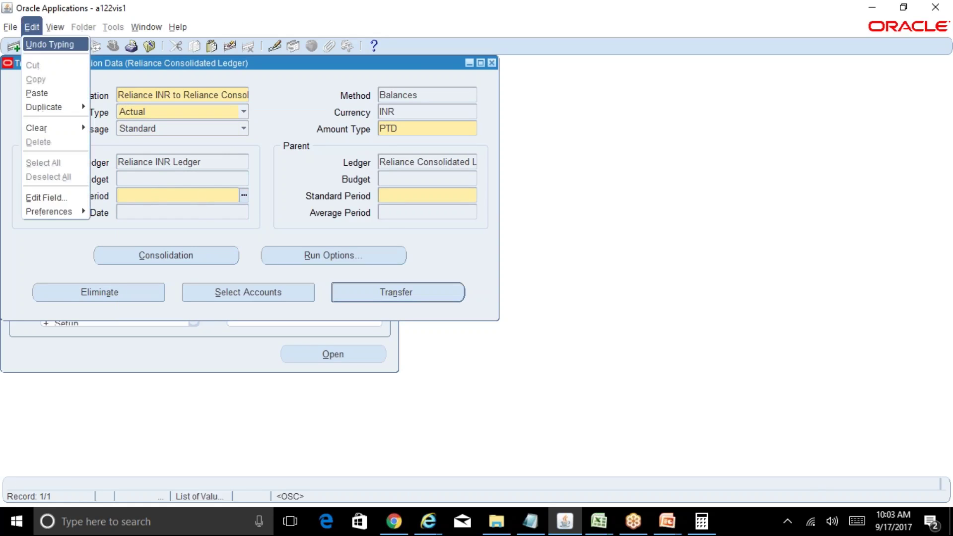
key("l")
key("f")
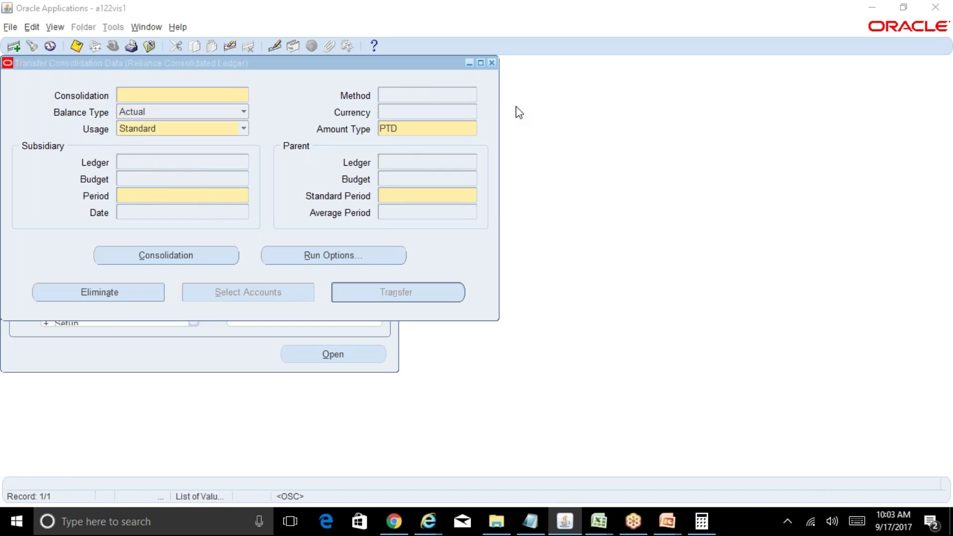
left_click(491, 63)
Step: List all concurrent requests and refresh their statuses
key("alt+v")
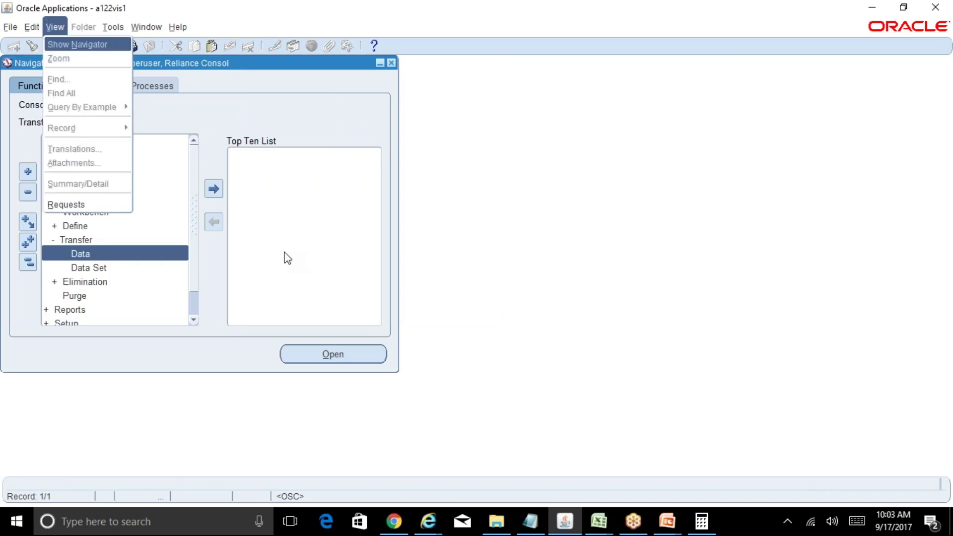
key("r")
key("Return")
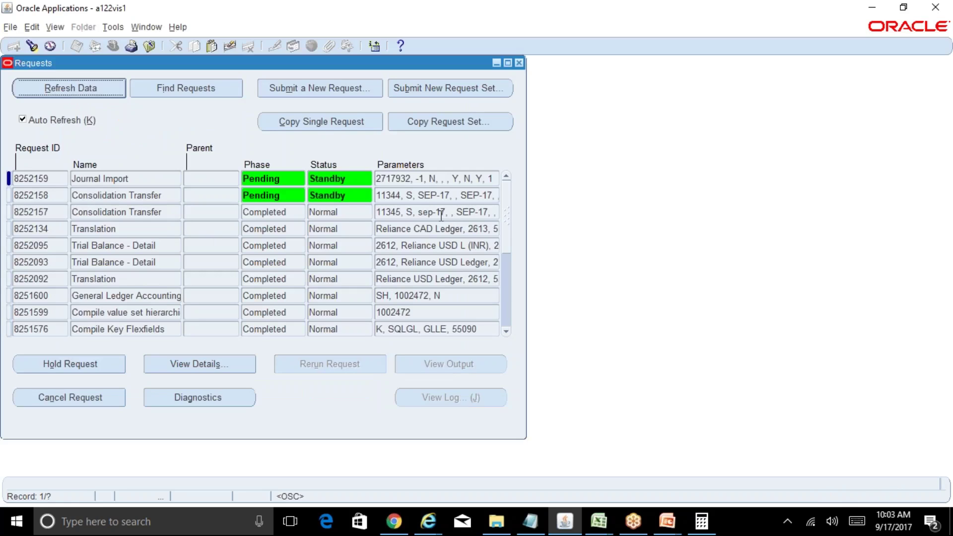
left_click_drag(441, 215, 508, 221)
key("alt+r")
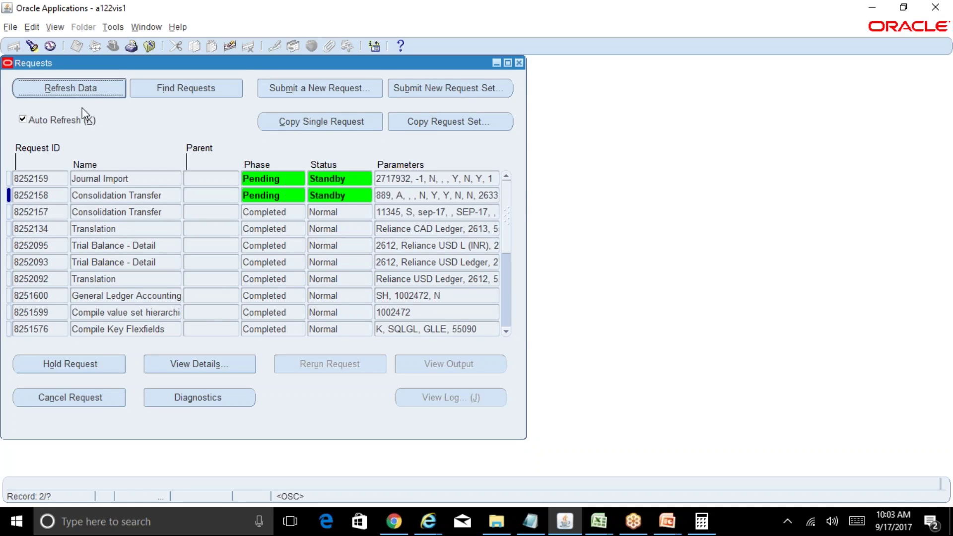
left_click(81, 91)
Step: Select request 8252157, check its empty output, and open its log in the browser
left_click(164, 211)
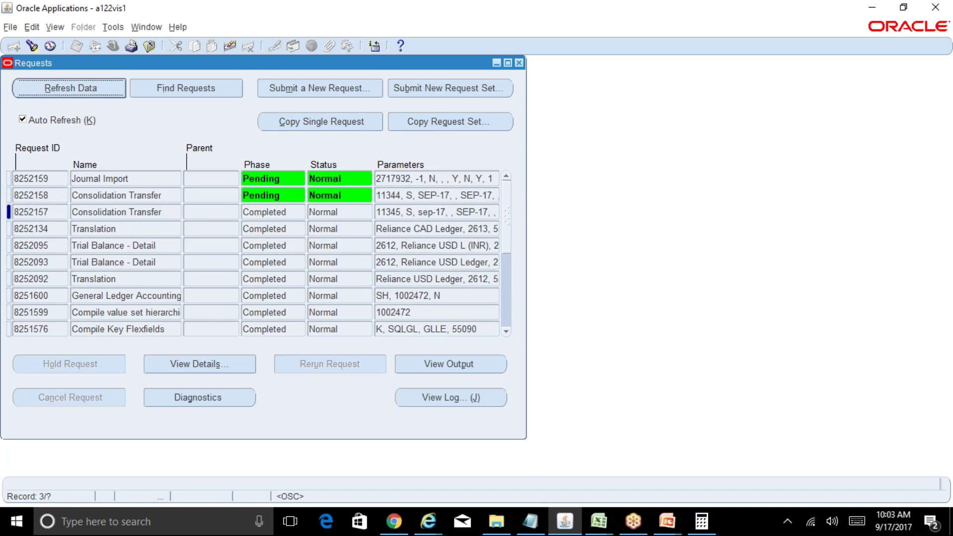
left_click(98, 94)
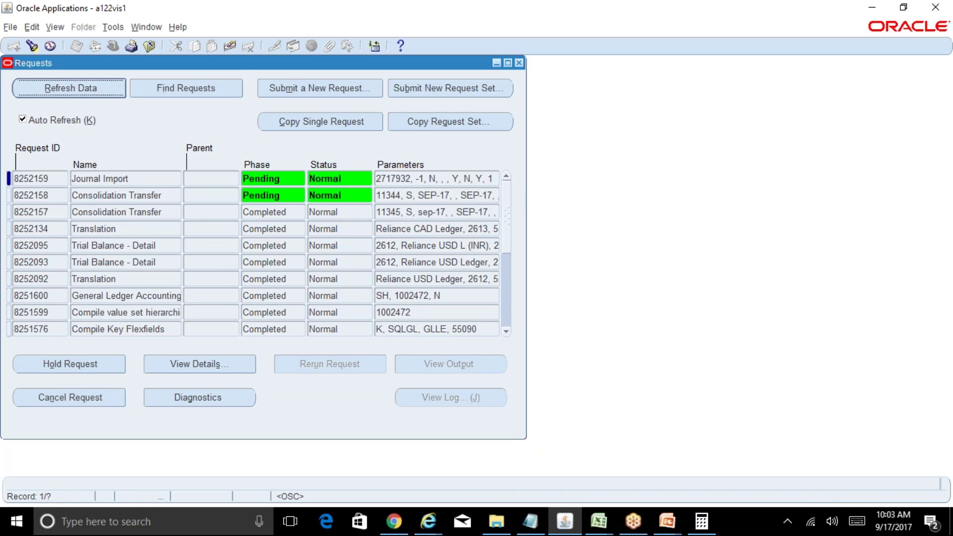
left_click(94, 94)
left_click(166, 211)
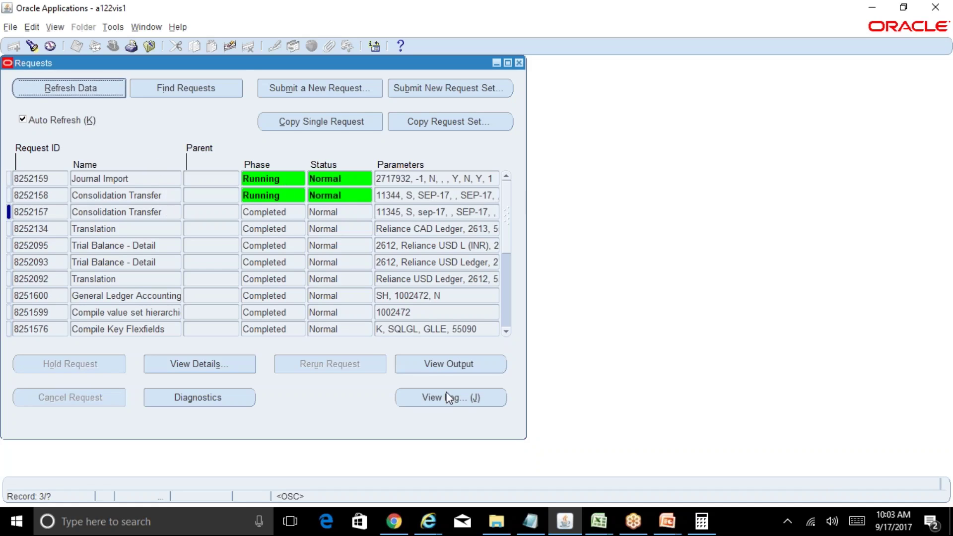
left_click(486, 372)
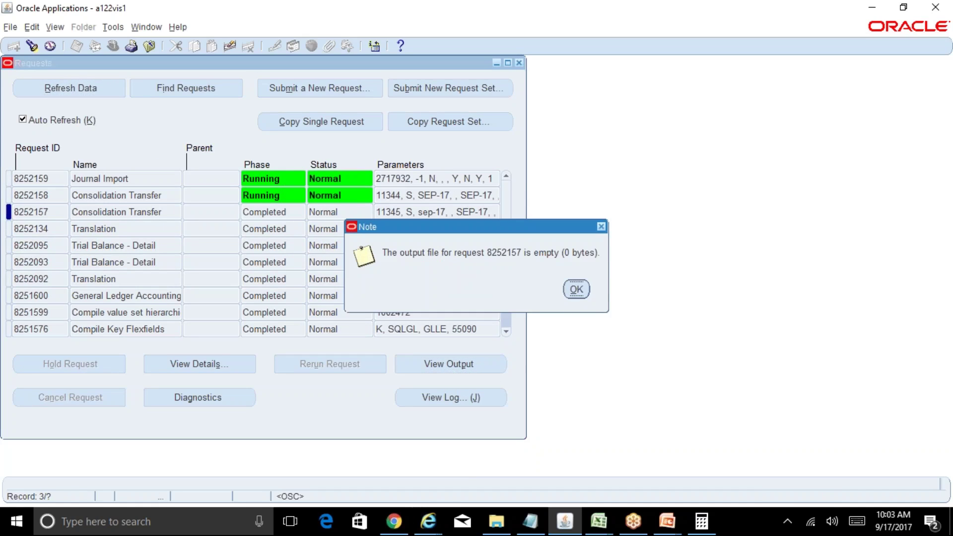
left_click(577, 290)
left_click(481, 395)
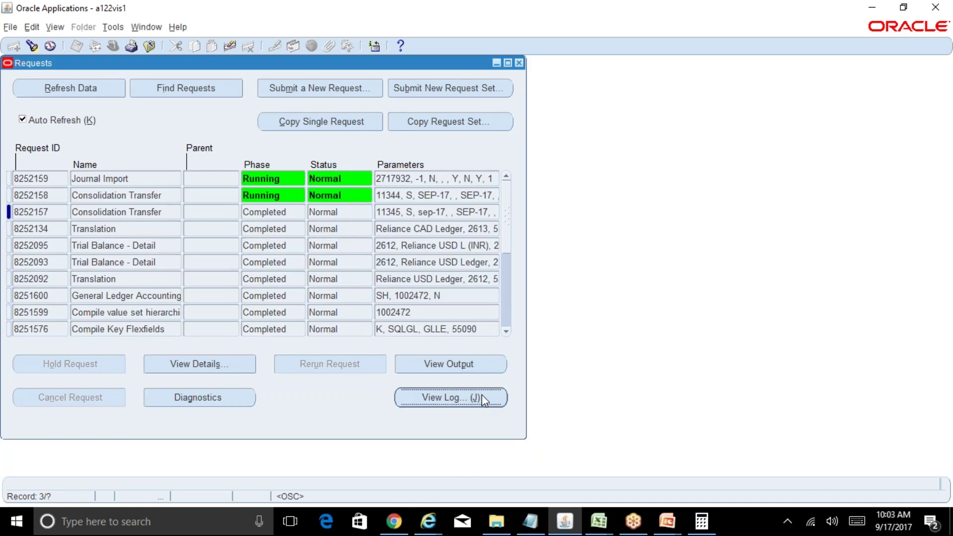
left_click(428, 521)
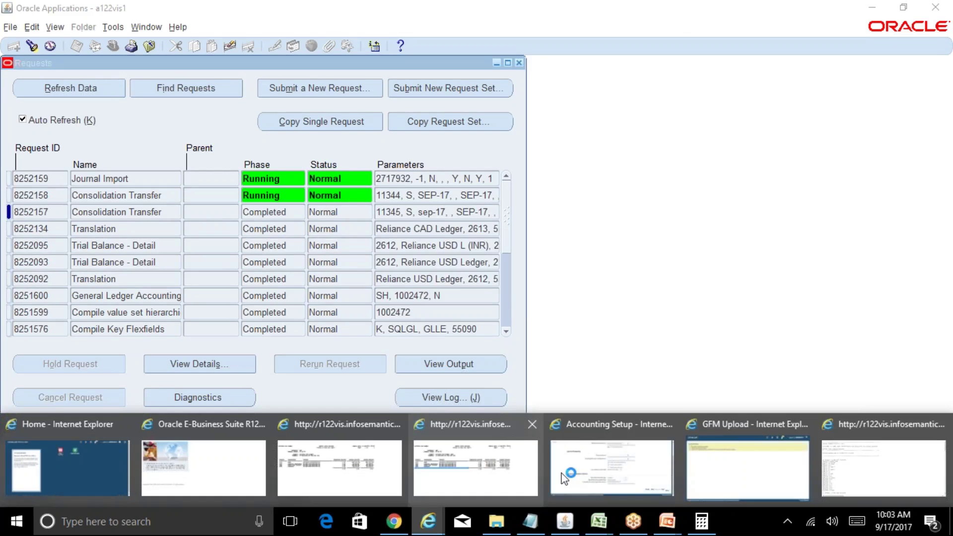
left_click(848, 464)
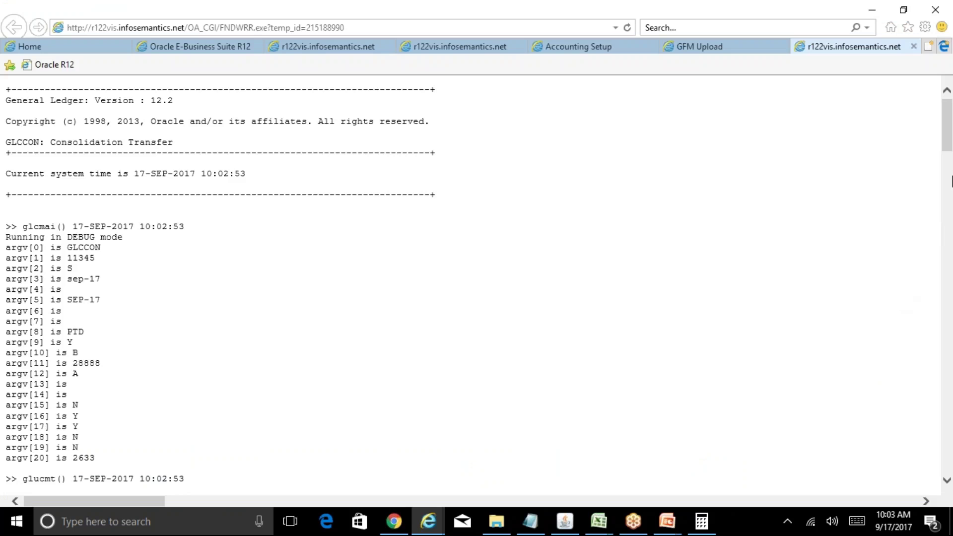
Step: Refresh requests and read the log of Consolidation Transfer request 8252158 in the browser
left_click(950, 179)
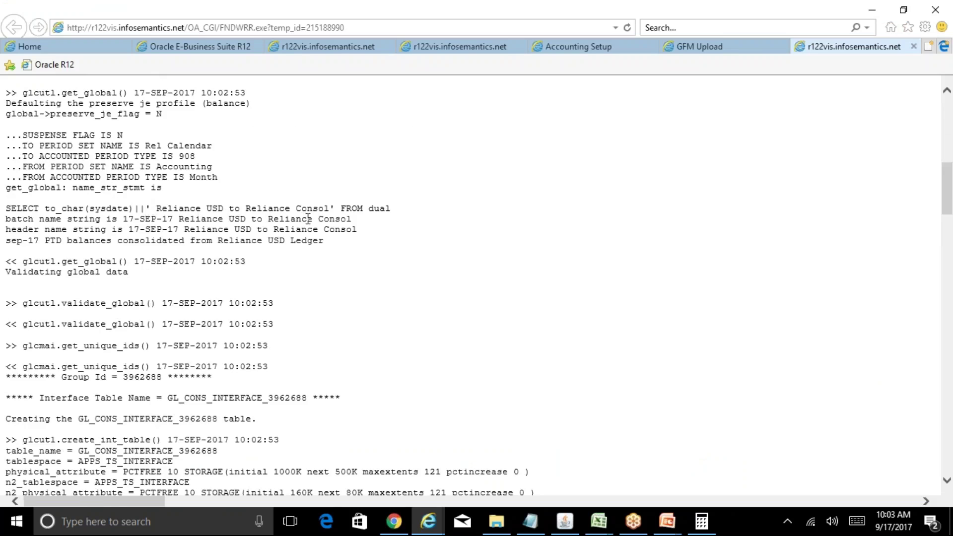
left_click(565, 522)
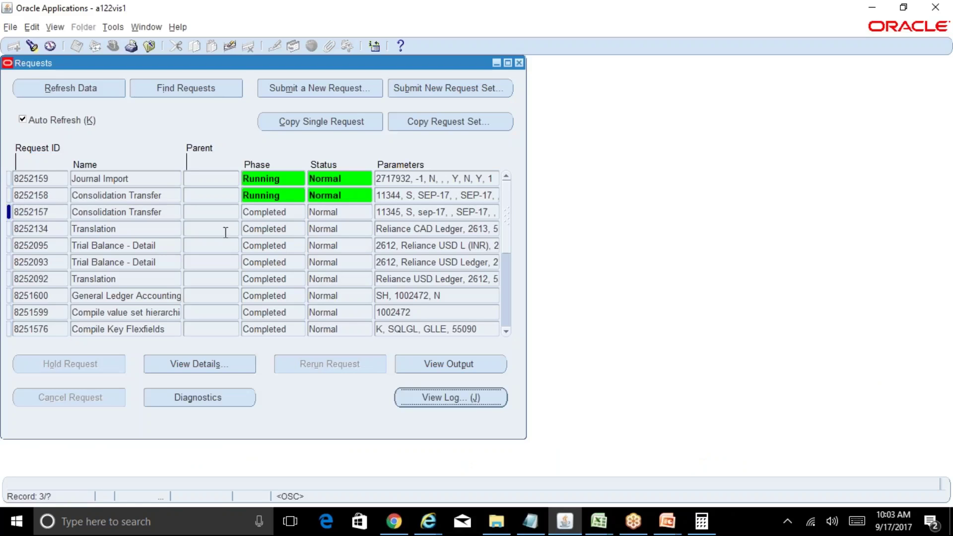
key("alt+r")
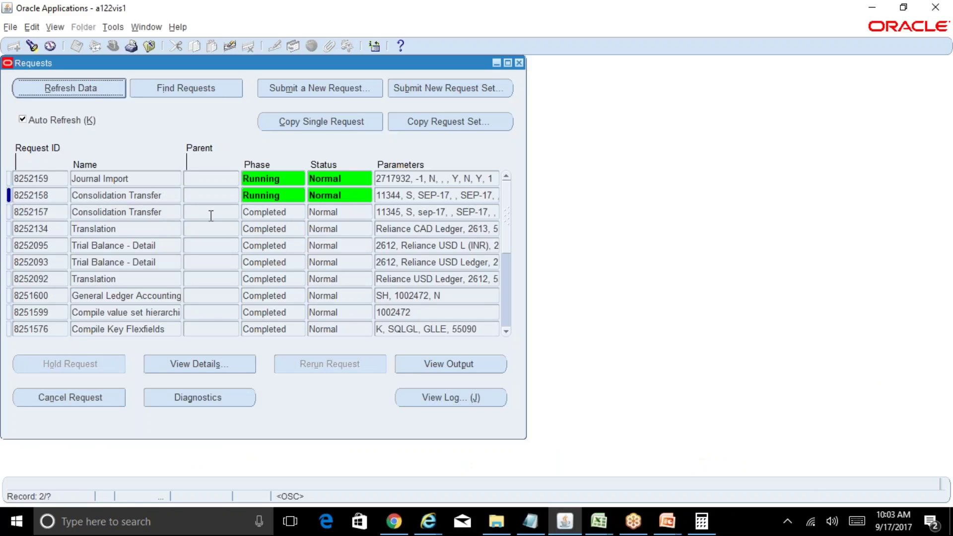
left_click(160, 211)
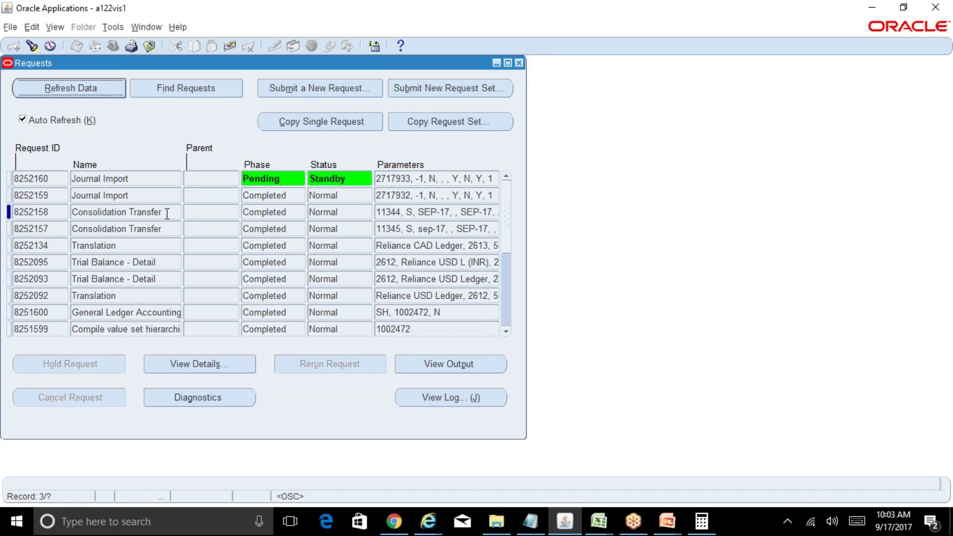
left_click(458, 404)
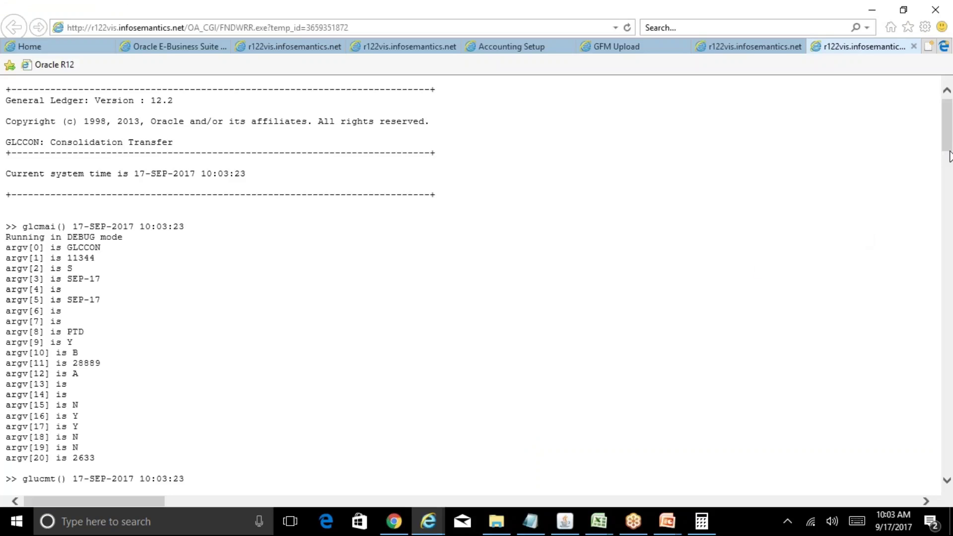
left_click_drag(950, 144, 951, 190)
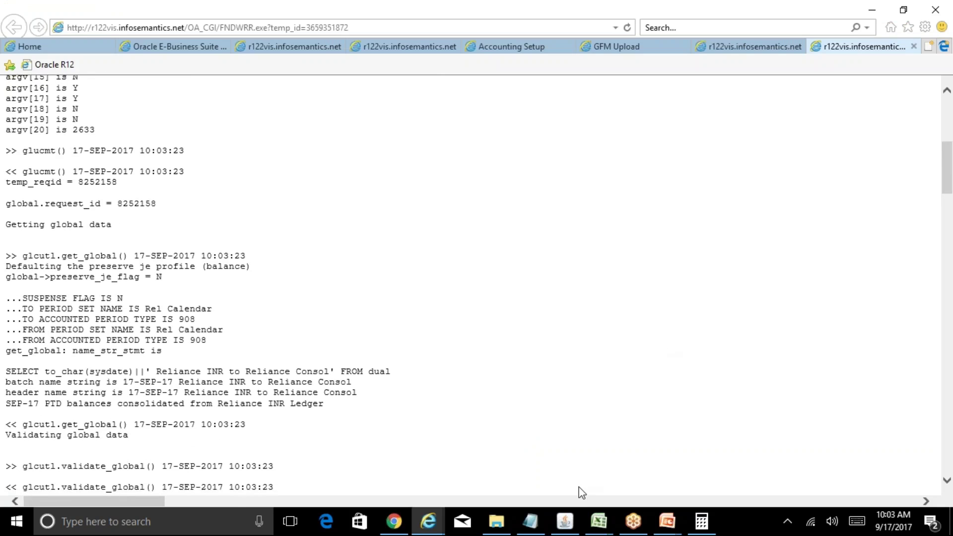
left_click(564, 521)
Step: Close the request list and pick the Reliance CAD consolidation in the transfer form
left_click(519, 63)
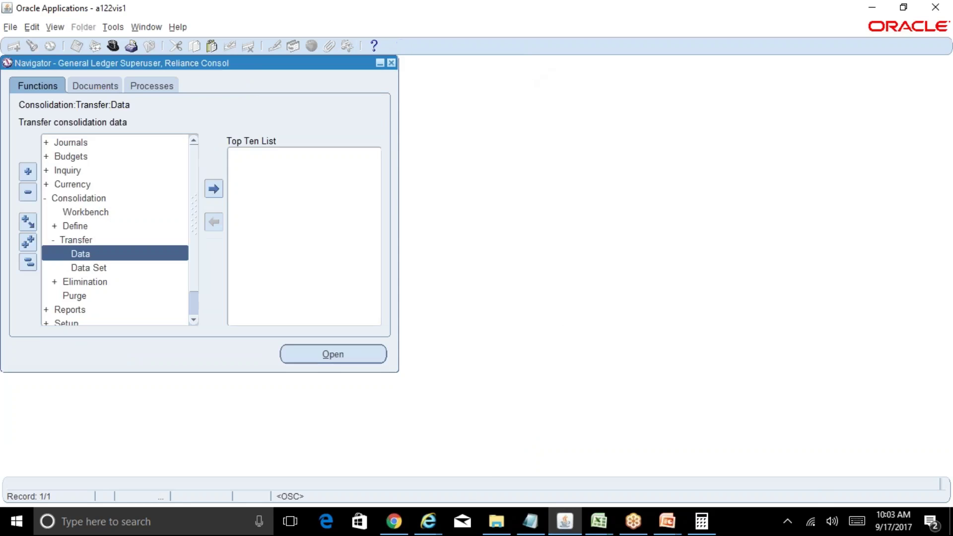
double_click(140, 258)
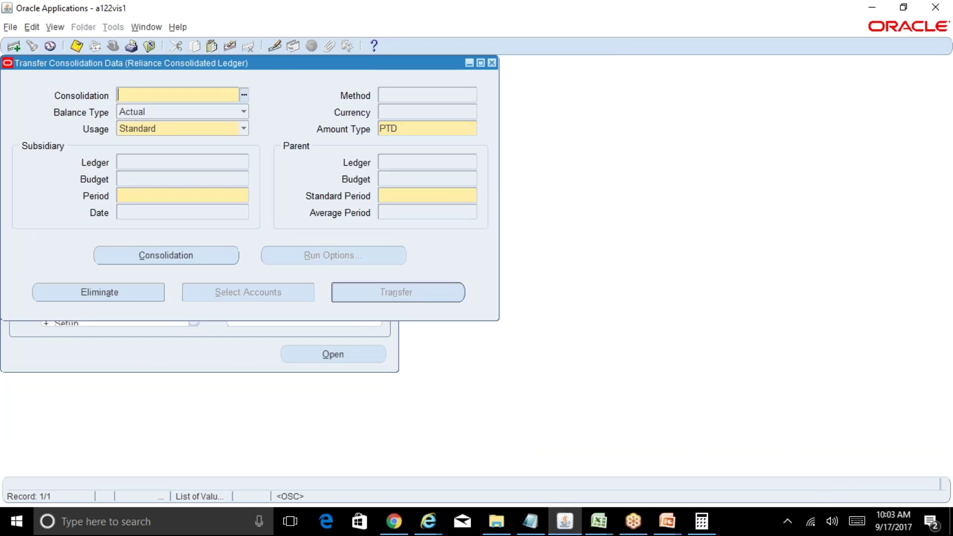
type("rel%")
key("Tab")
key("Down")
key("Return")
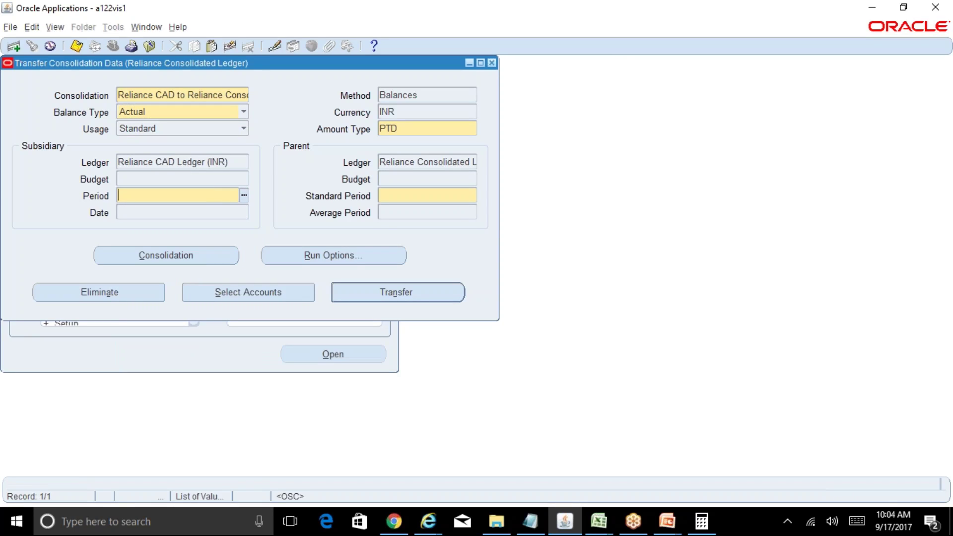
Step: Enter sep-17 as Period and Standard Period and submit the CAD transfer as request 8252162
type("sep-17")
key("Tab")
type("sep-1")
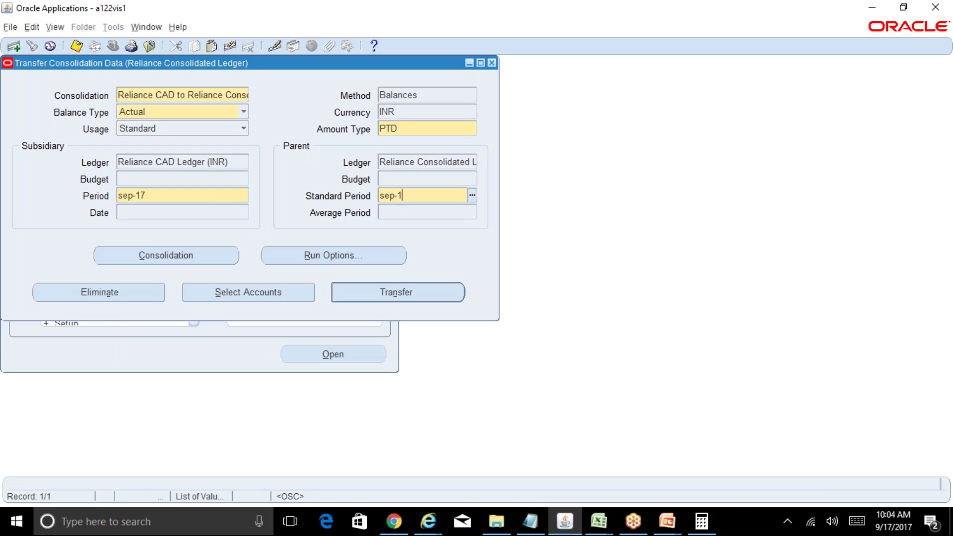
type("7")
key("Tab")
left_click(388, 293)
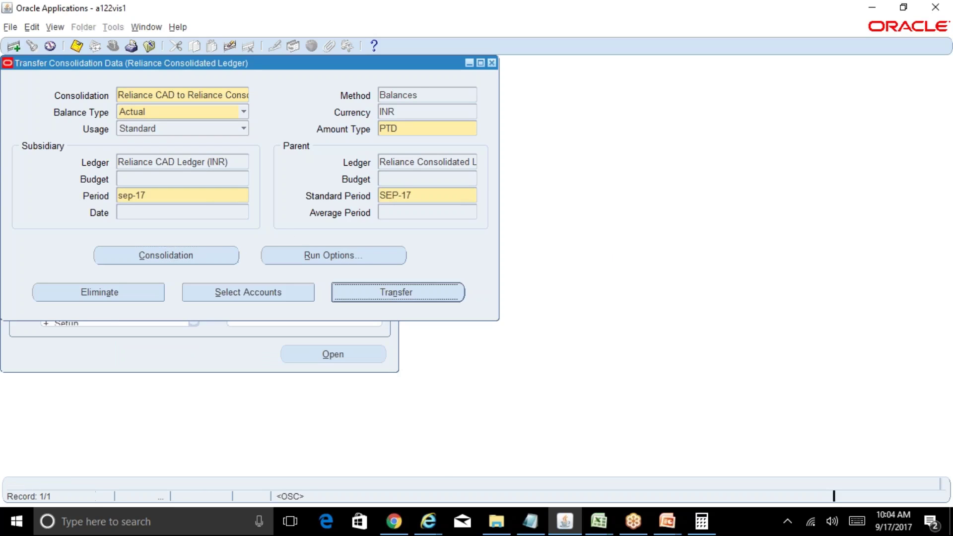
left_click(568, 287)
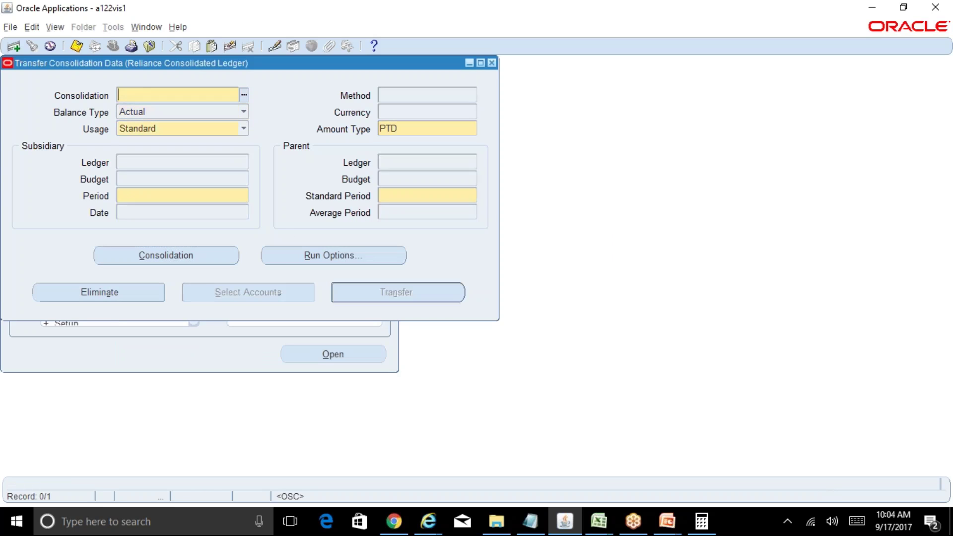
left_click(492, 63)
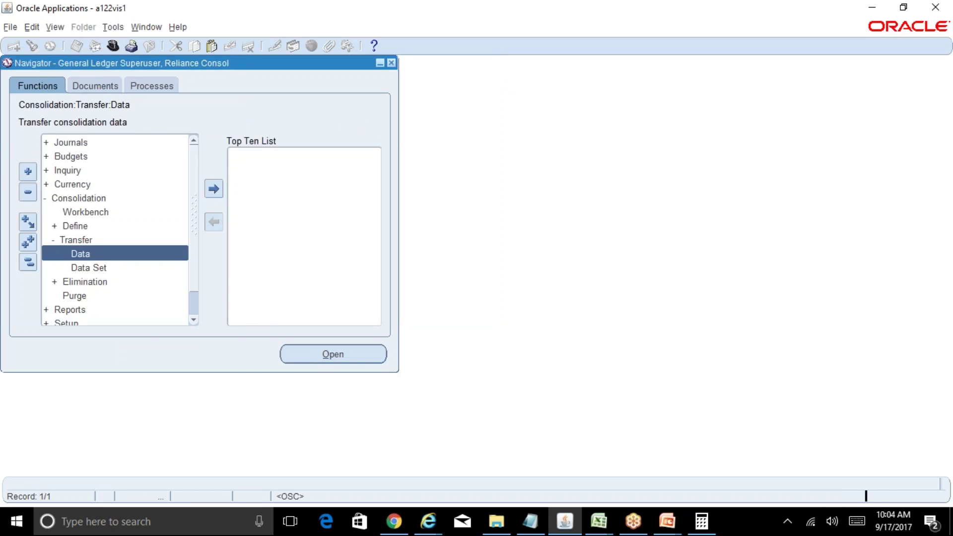
left_click(415, 389)
Step: Refresh until CAD transfer 8252162 and journal import 8252163 show Completed Normal, then close requests
left_click(76, 87)
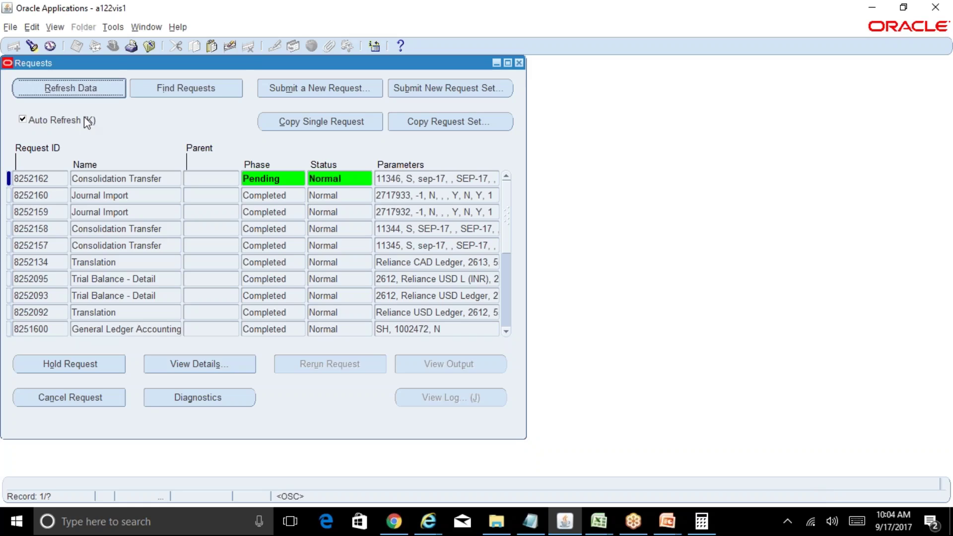
left_click(165, 230)
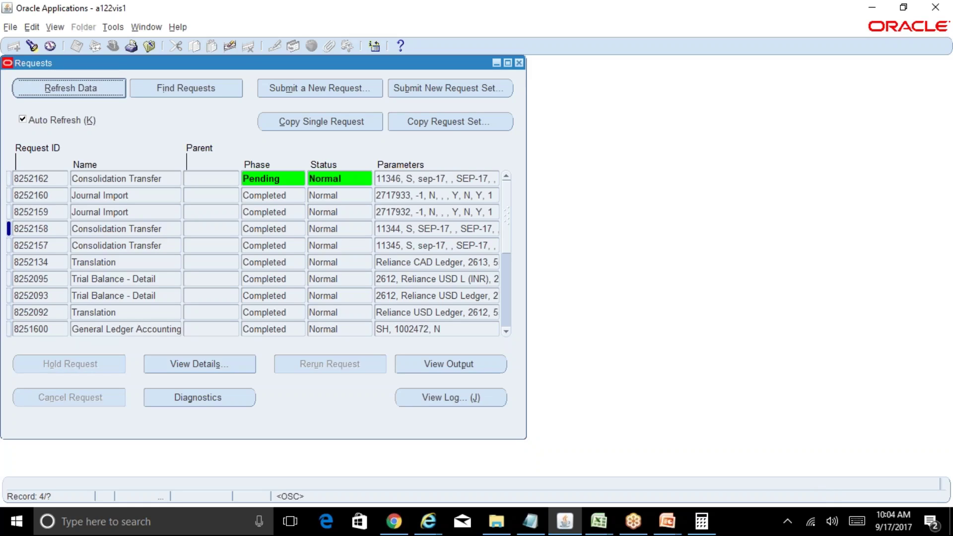
left_click(139, 208)
left_click(92, 88)
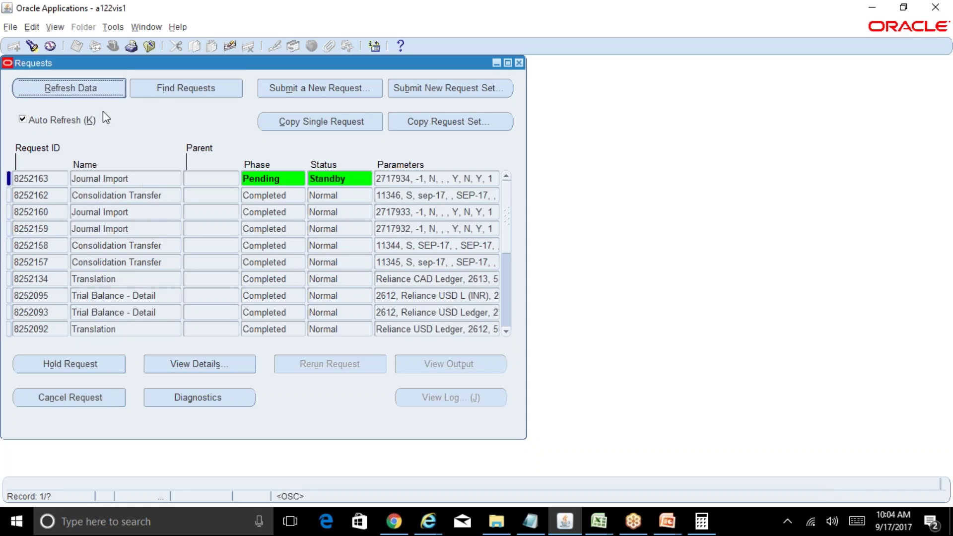
left_click(94, 94)
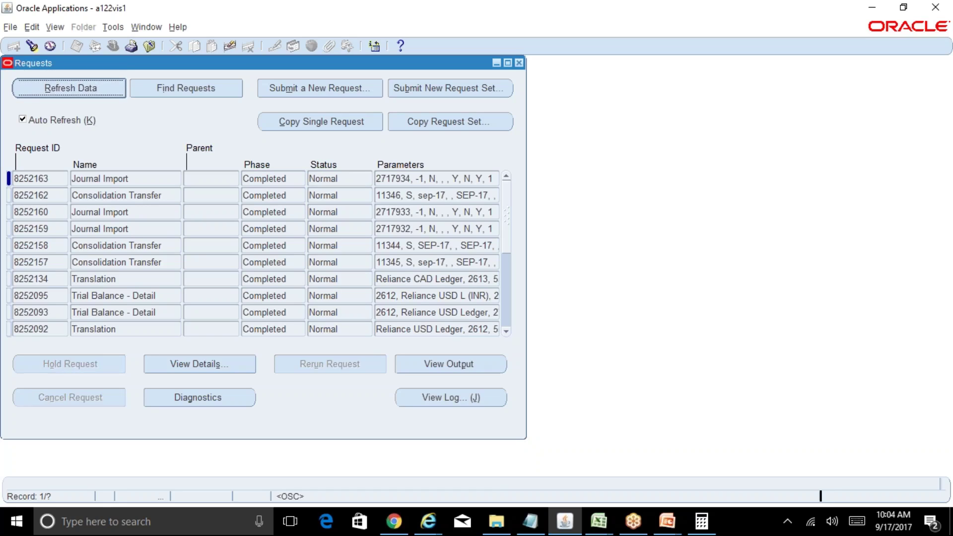
left_click(519, 63)
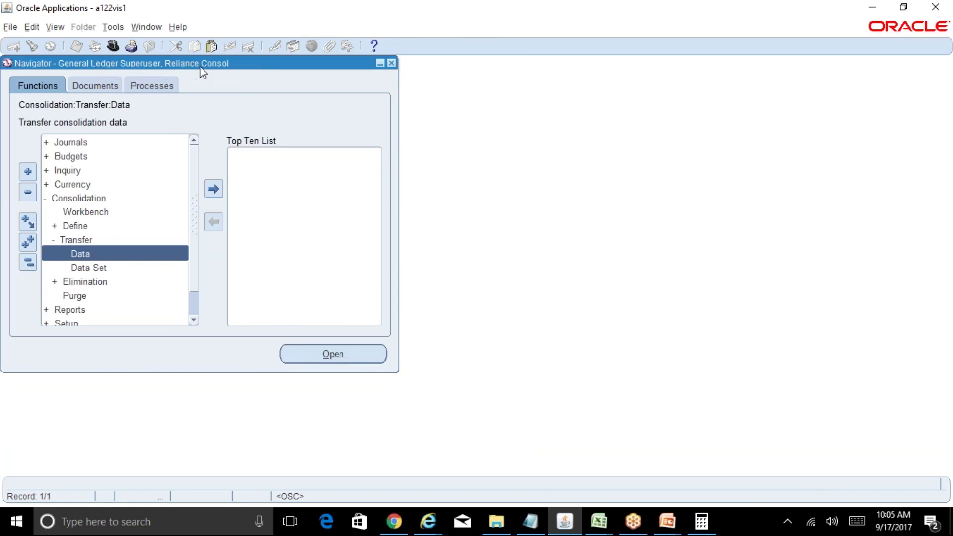
Step: Find journals created since 17-SEP-17 in Journals > Enter
double_click(70, 143)
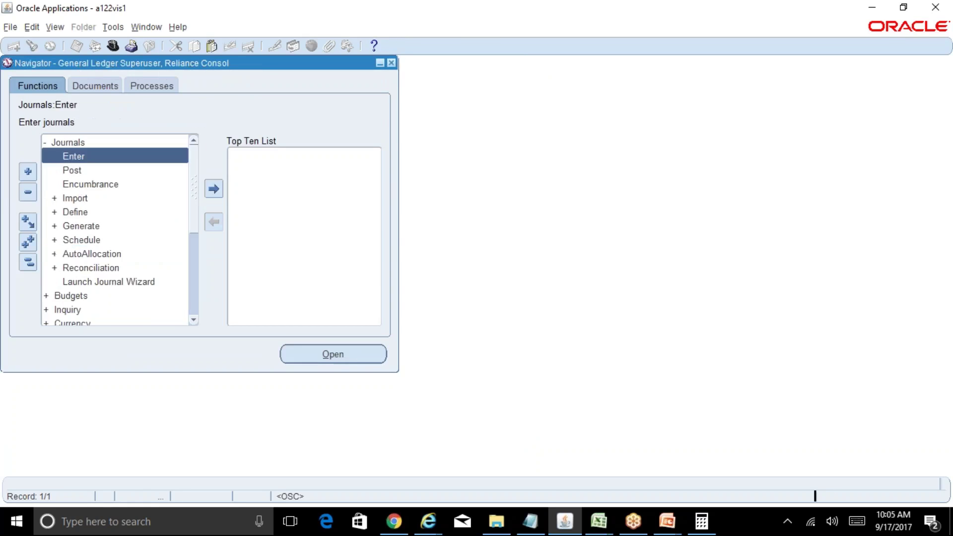
left_click(335, 349)
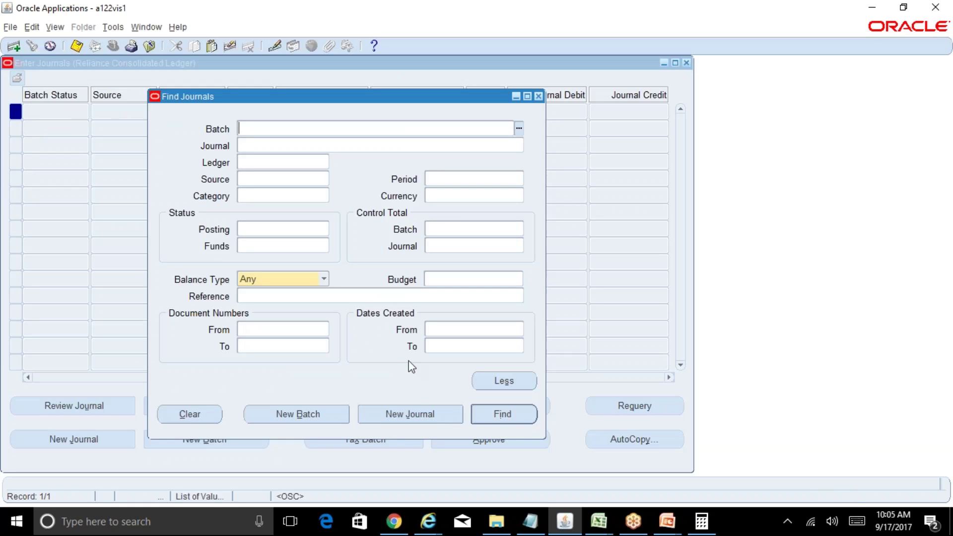
left_click(453, 332)
type("17SEP-17")
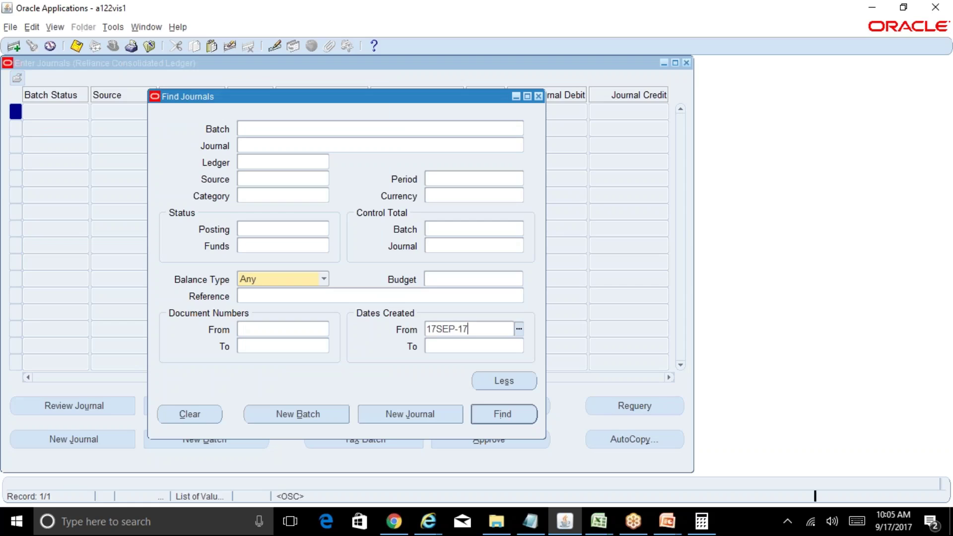
key("Tab")
left_click(506, 416)
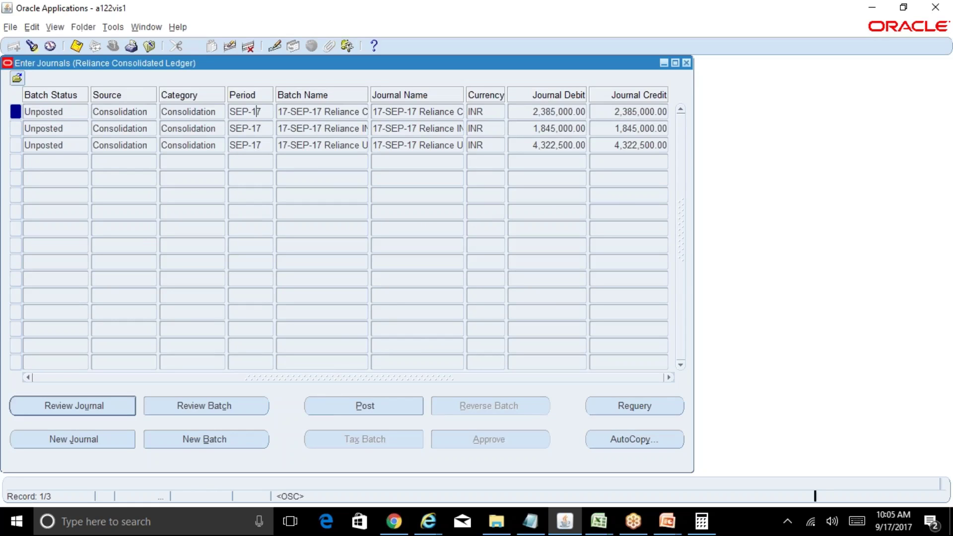
Step: Widen the journal list and Journal Name column to read the CAD, INR and USD consolidation journals
left_click(257, 111)
left_click_drag(459, 98, 592, 95)
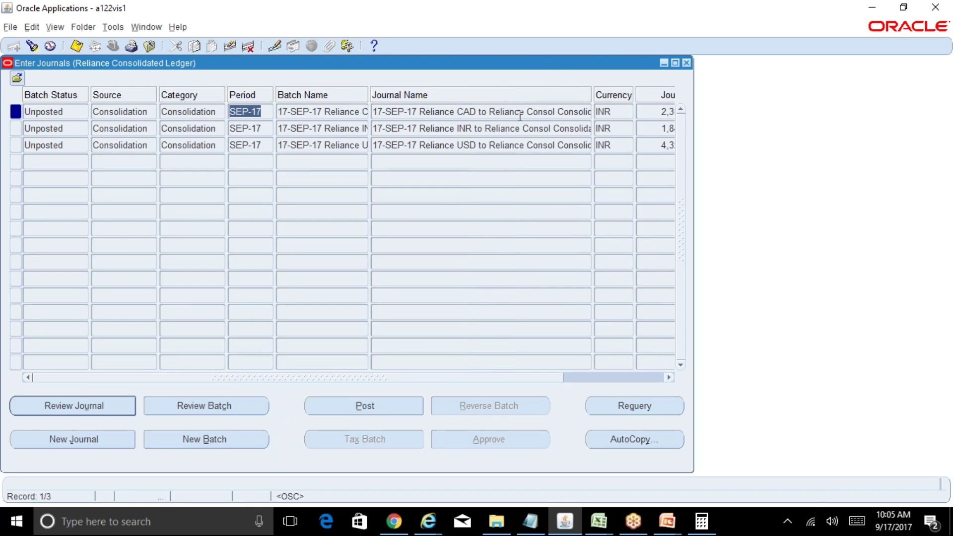
left_click(519, 113)
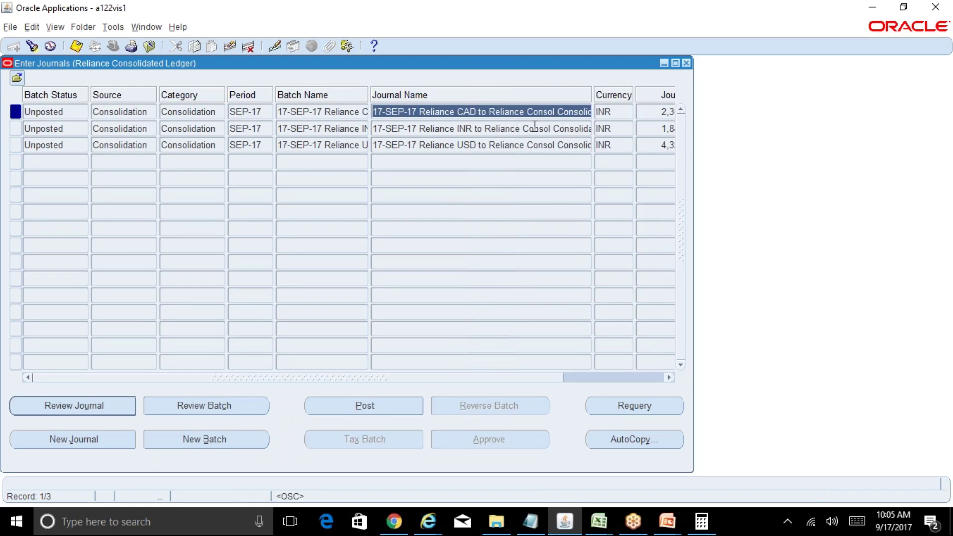
left_click(534, 127)
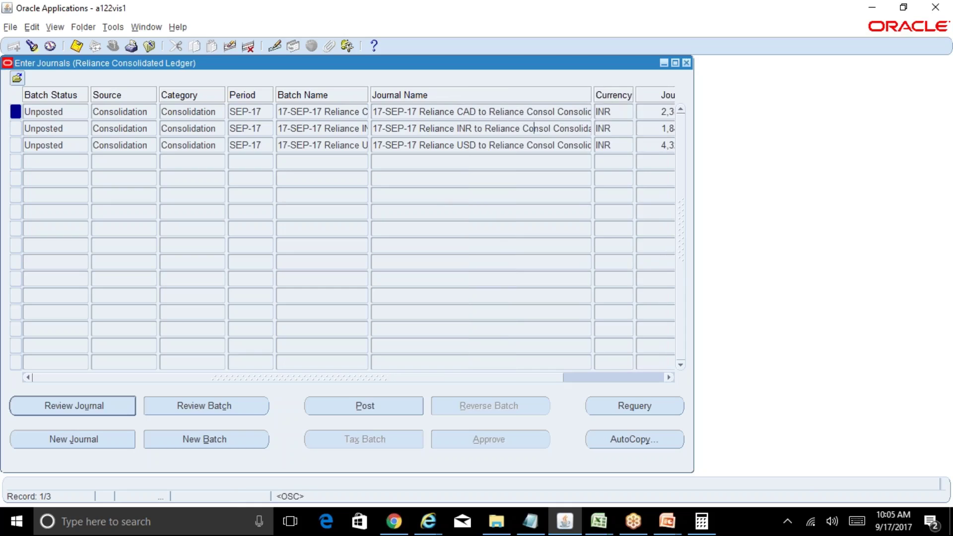
left_click(546, 147)
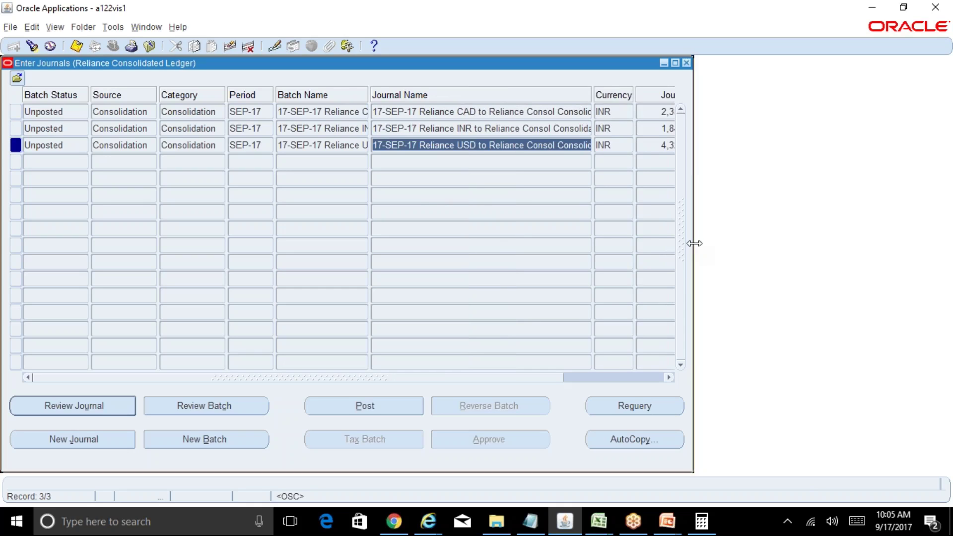
left_click_drag(693, 243, 813, 243)
left_click(603, 112)
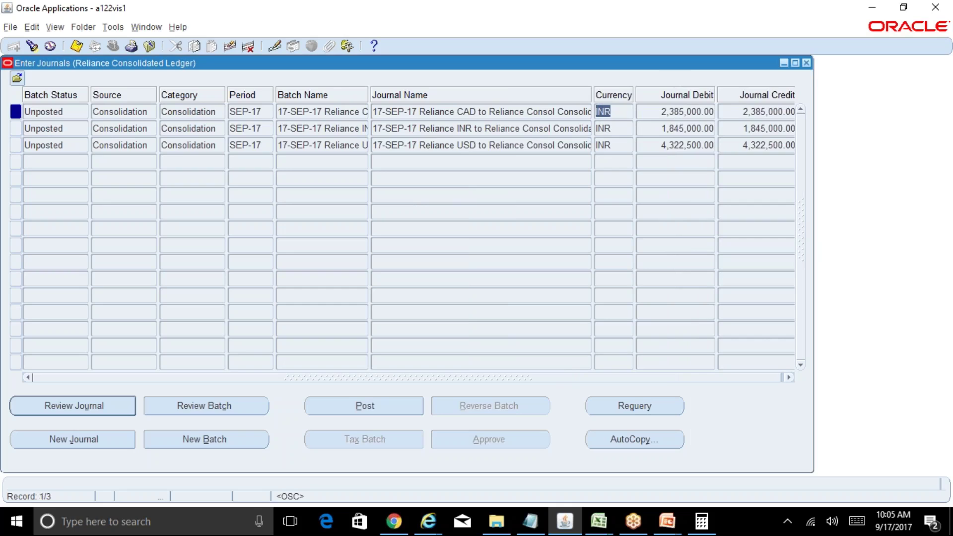
Step: Widen the Source and Category columns and open the CAD consolidation journal's details
left_click_drag(154, 97, 178, 97)
left_click_drag(251, 94, 277, 95)
left_click(153, 112)
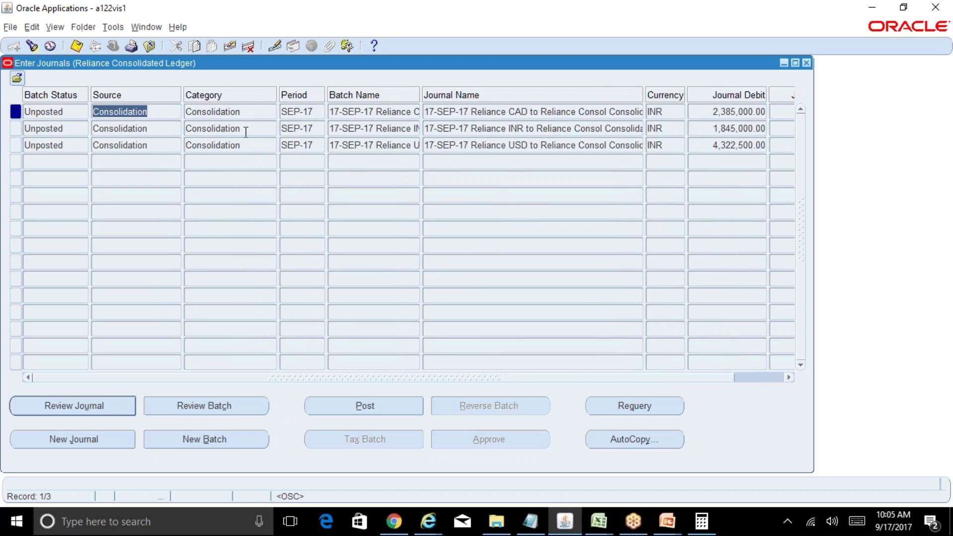
left_click(254, 111)
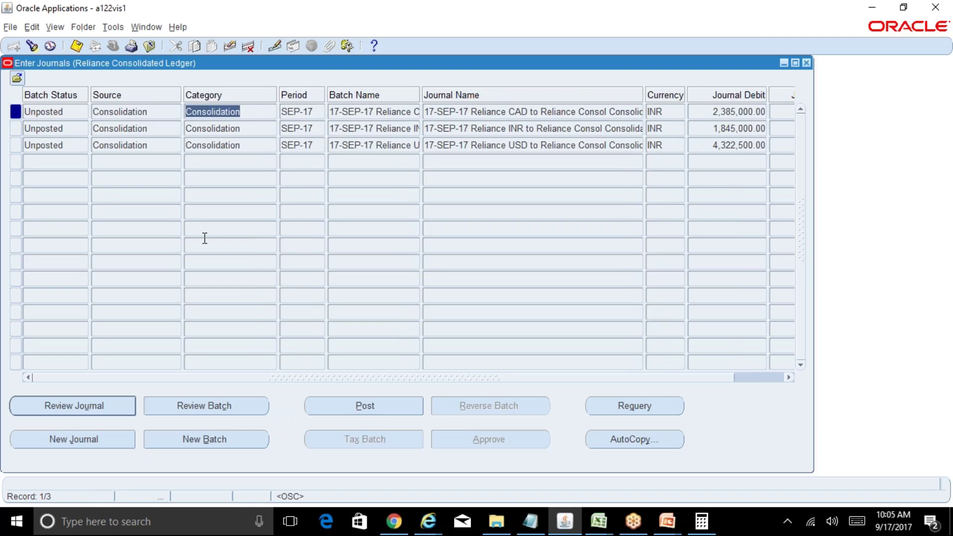
left_click(109, 401)
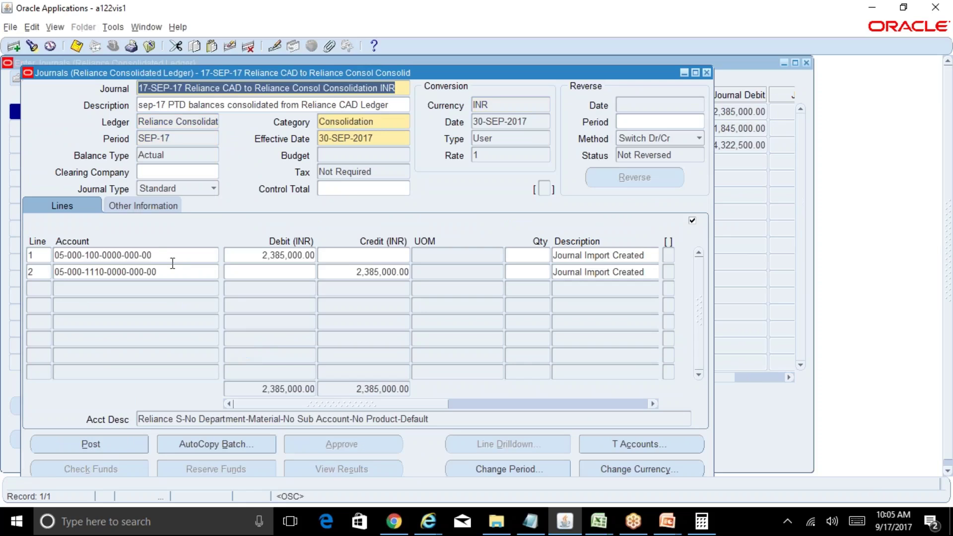
Step: Switch to the INR consolidation journal and scroll through its lines 8 to 16
left_click(707, 73)
left_click(496, 128)
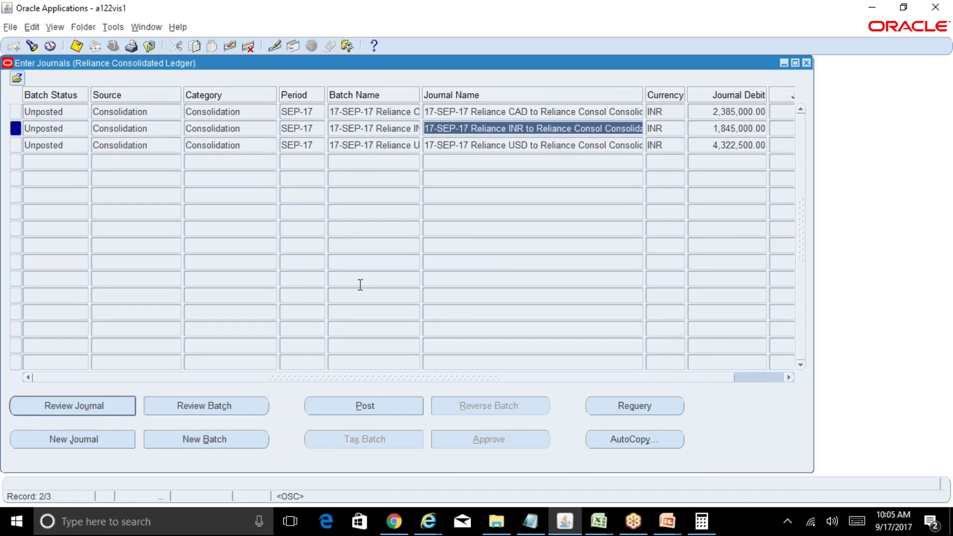
left_click(115, 411)
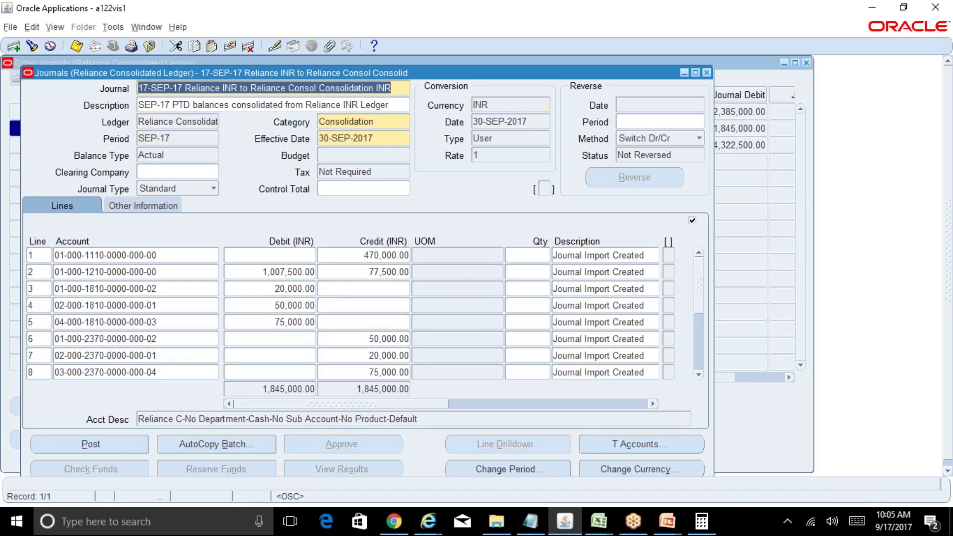
left_click(699, 375)
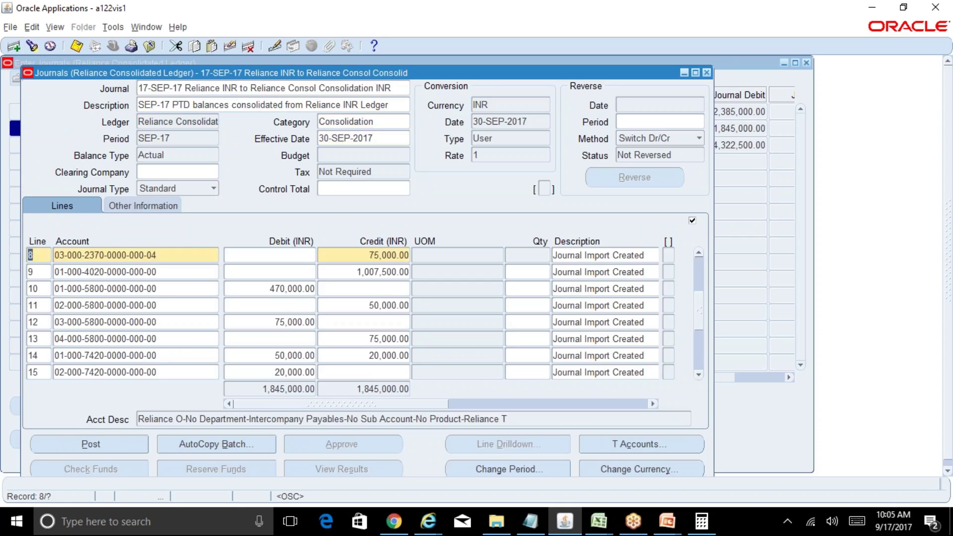
left_click(698, 366)
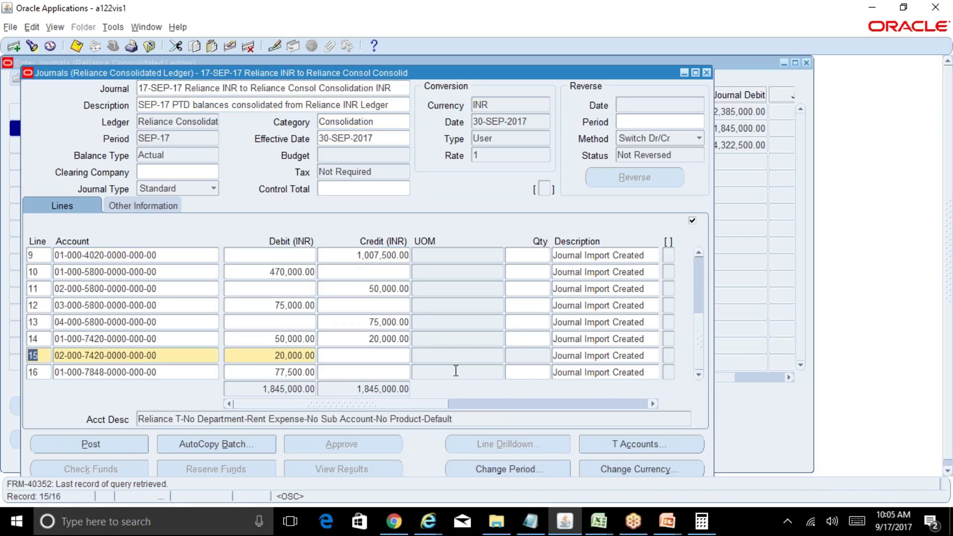
left_click(189, 338)
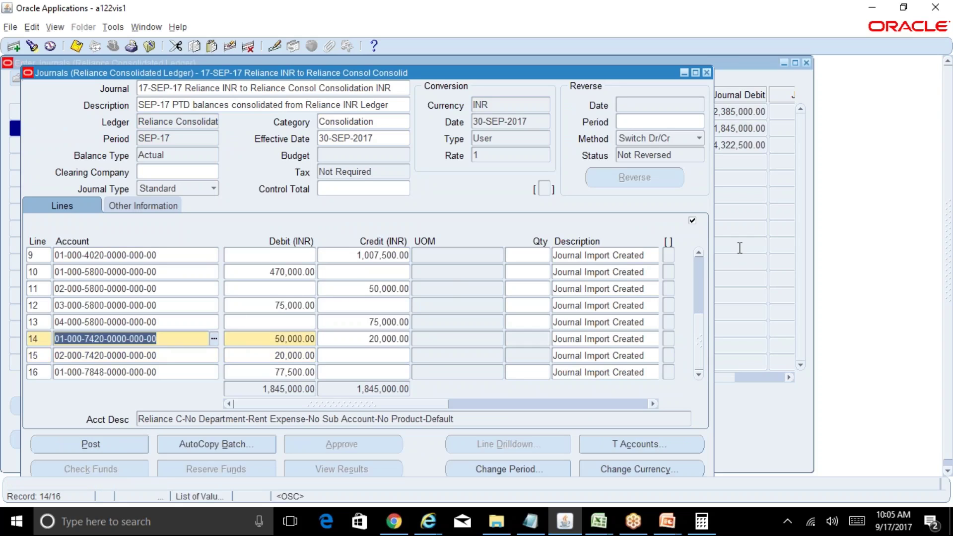
left_click(699, 274)
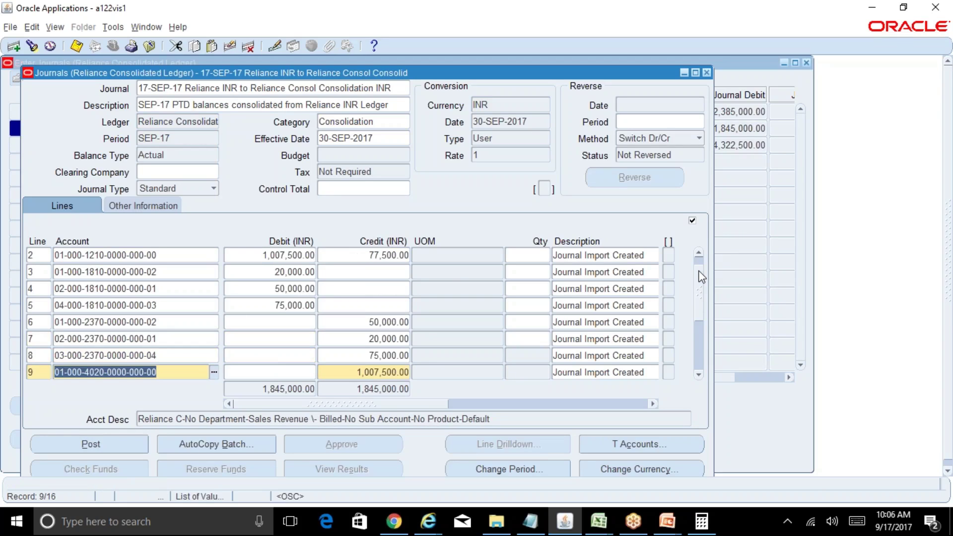
Step: Check the account descriptions on INR journal lines 2 to 7
left_click(158, 326)
left_click(166, 339)
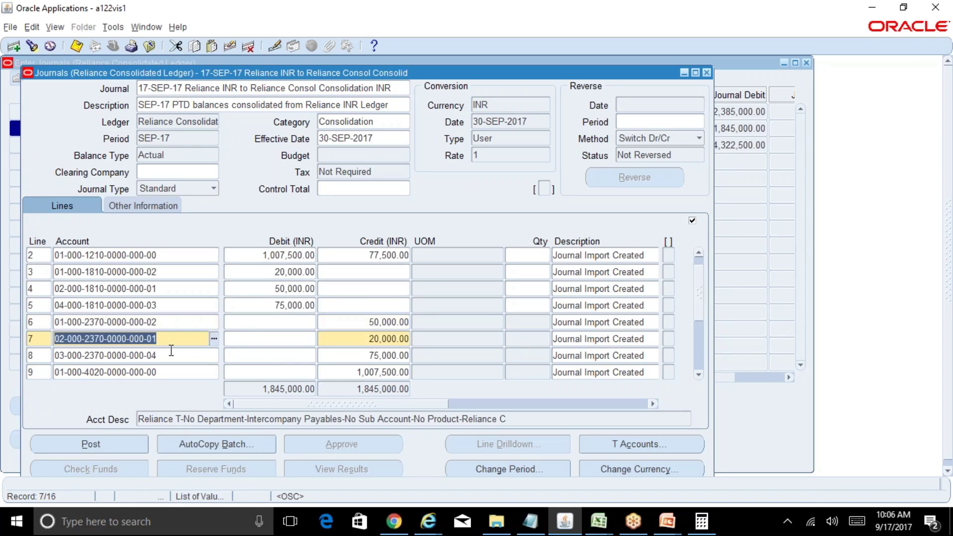
left_click(171, 353)
left_click(159, 304)
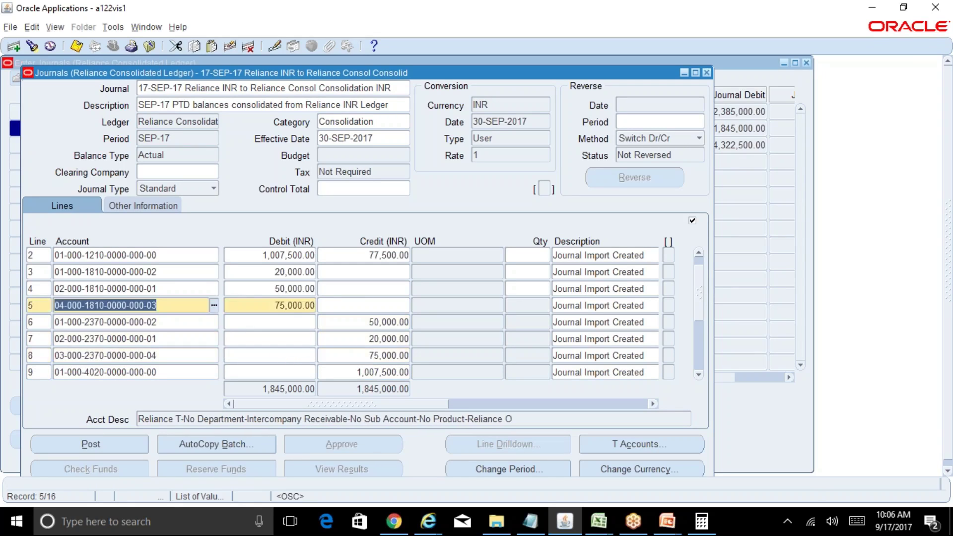
left_click(158, 287)
left_click(160, 273)
left_click(165, 256)
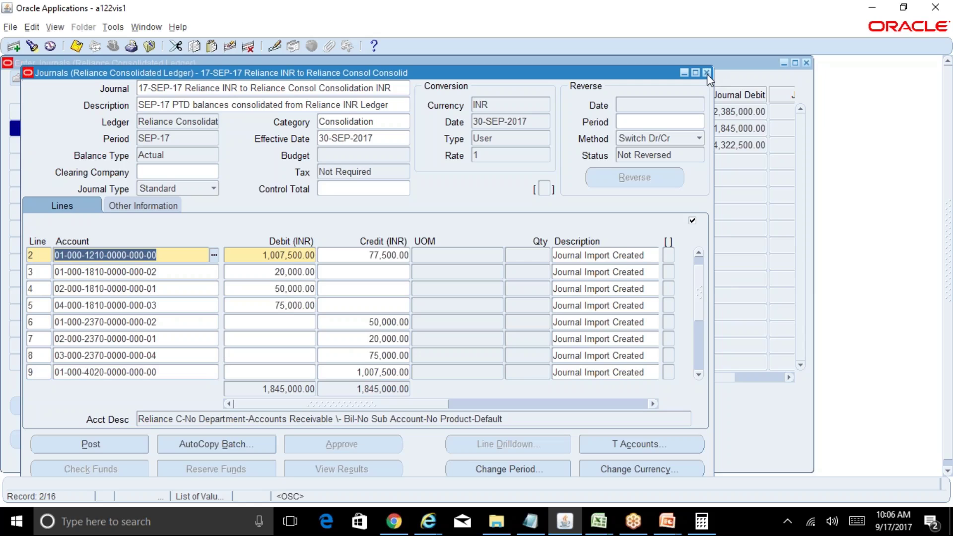
left_click(701, 365)
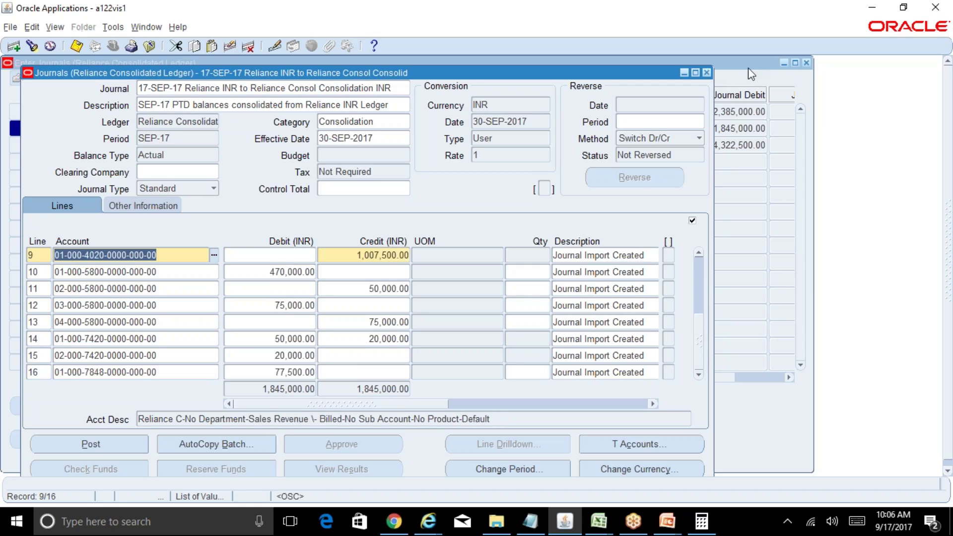
Step: Close the INR journal details and select the USD consolidation batch
left_click(706, 72)
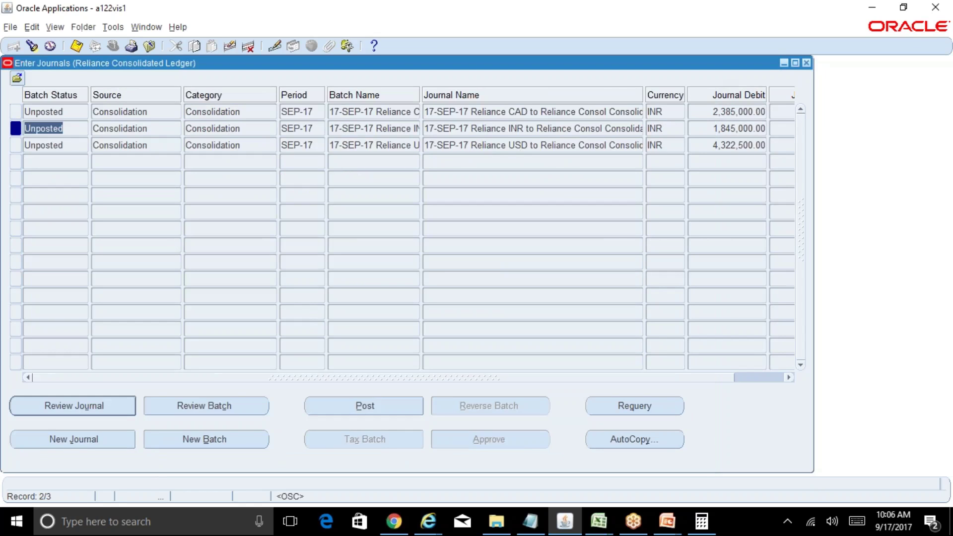
left_click(388, 147)
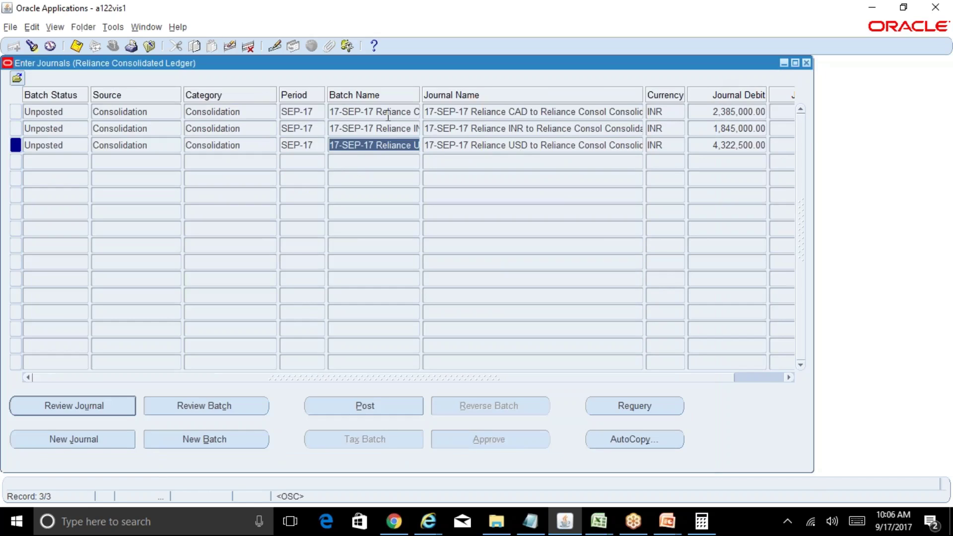
left_click(388, 111)
left_click(399, 146)
Step: Review the USD and CAD consolidation journals, then close the journal list
left_click(119, 406)
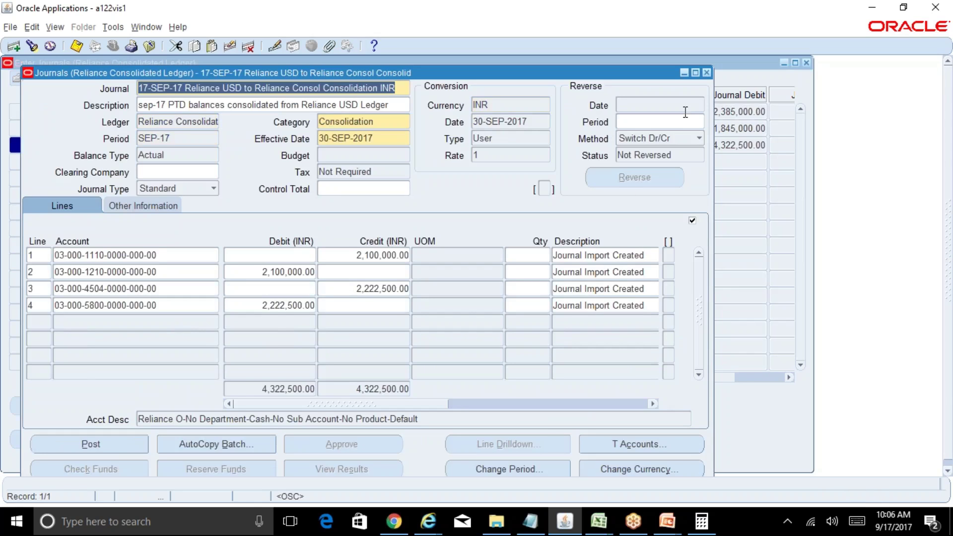
left_click(707, 73)
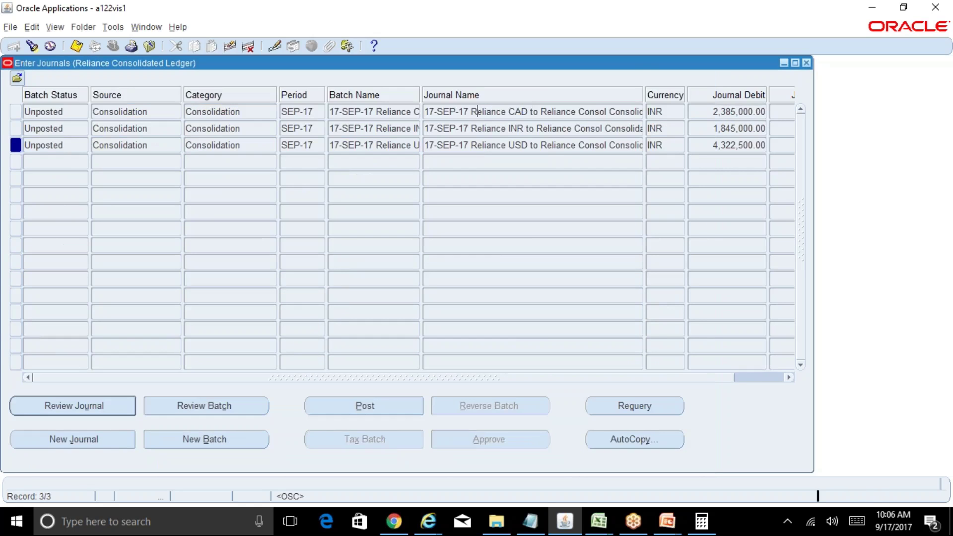
left_click(119, 410)
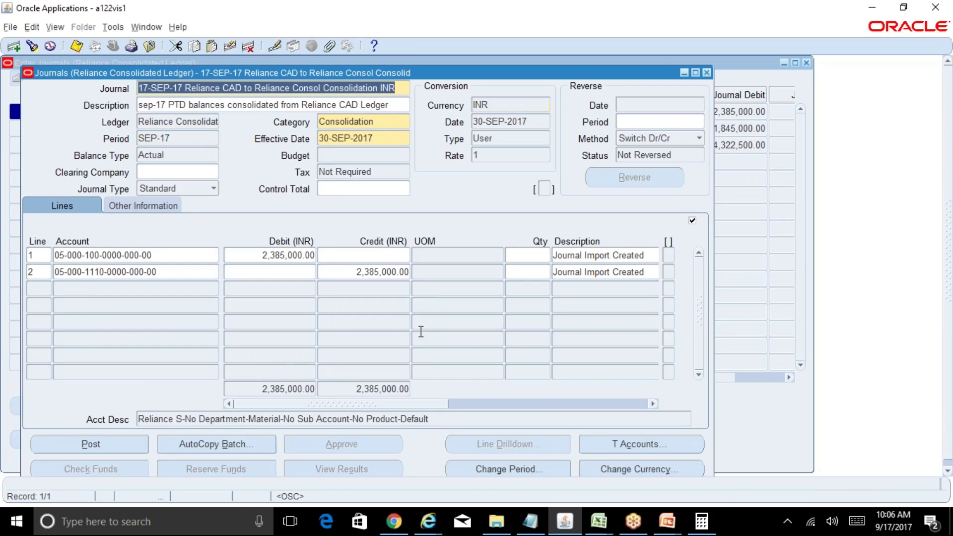
left_click(706, 72)
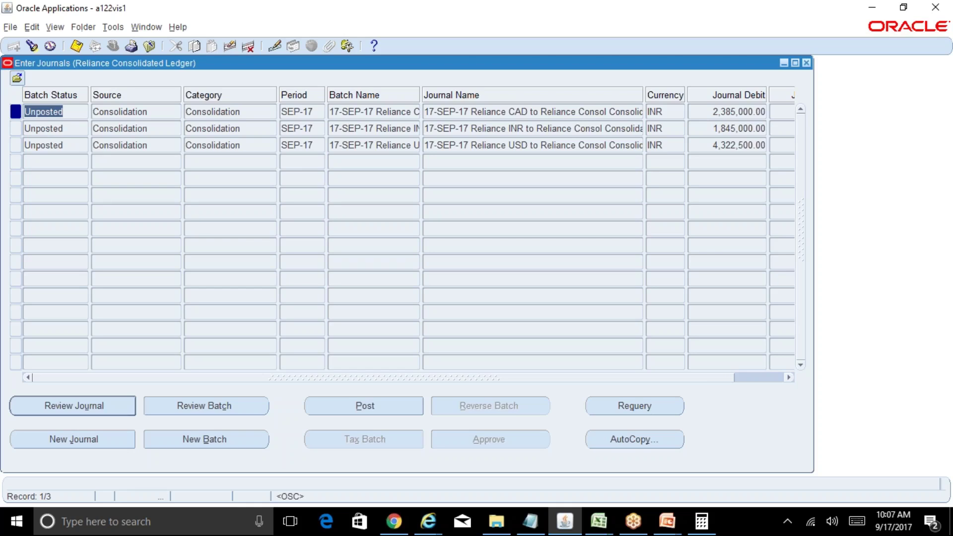
left_click(806, 64)
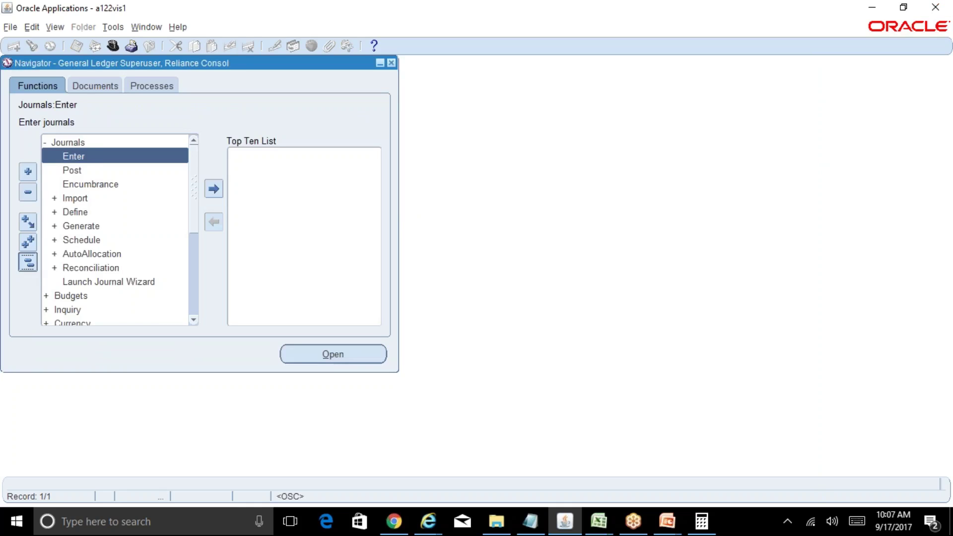
Step: Expand Consolidation > Transfer and open and close the Transfer Consolidation Data form
left_click(27, 262)
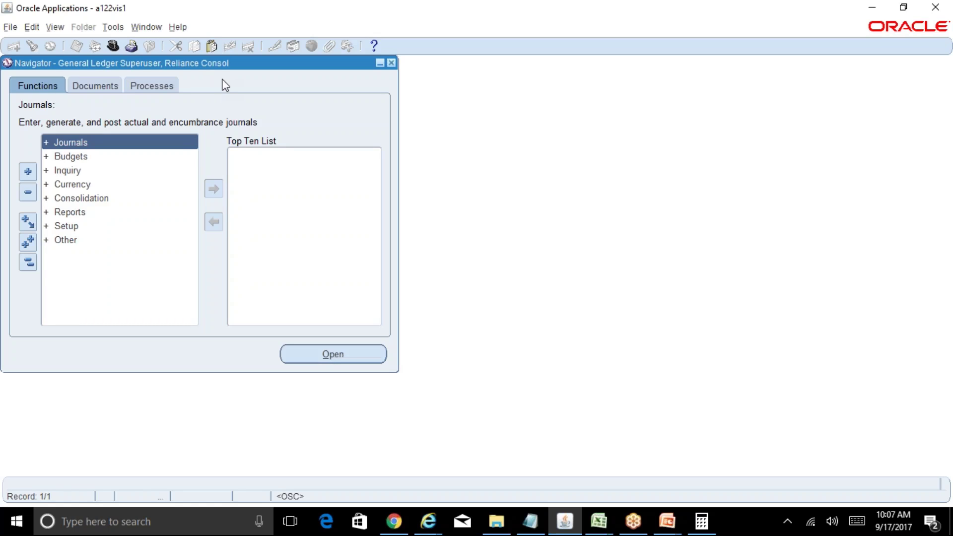
double_click(112, 198)
double_click(101, 243)
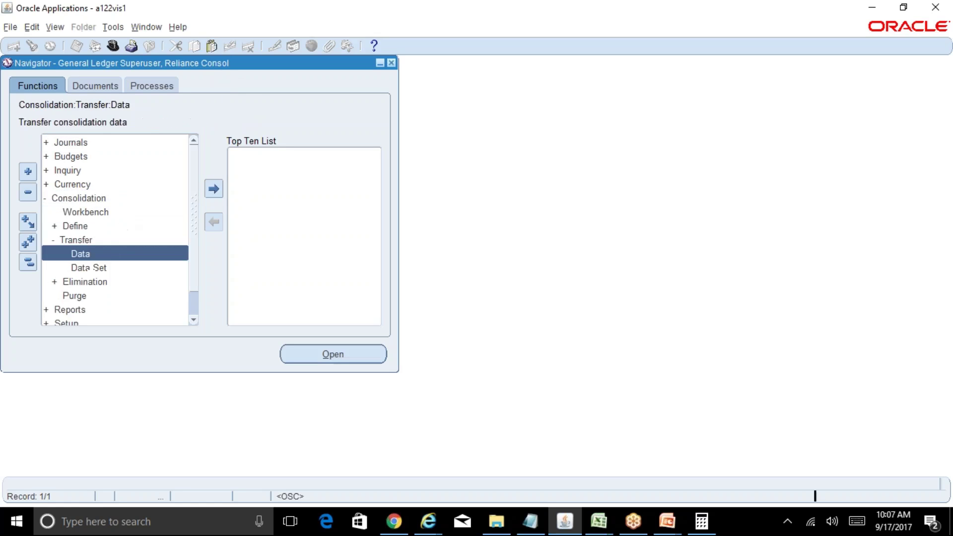
double_click(123, 254)
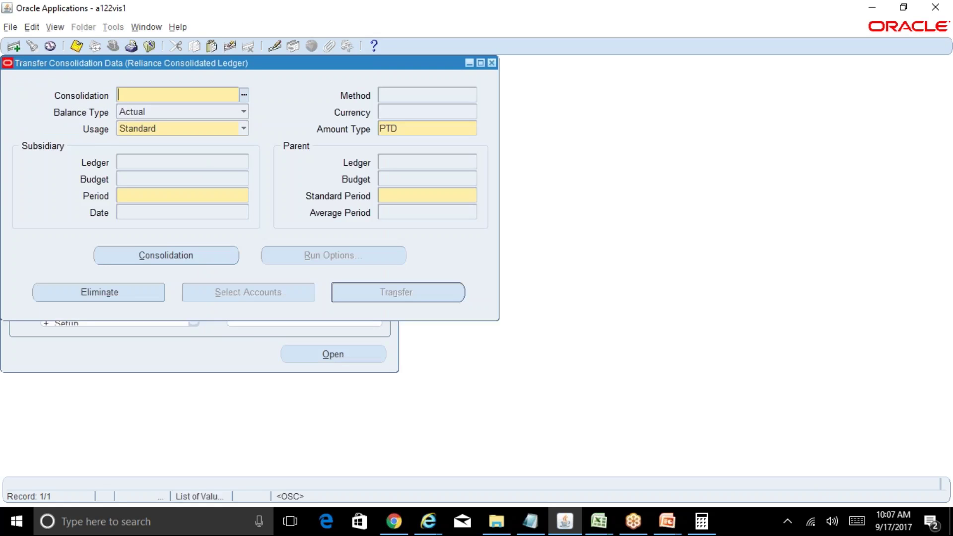
left_click(491, 63)
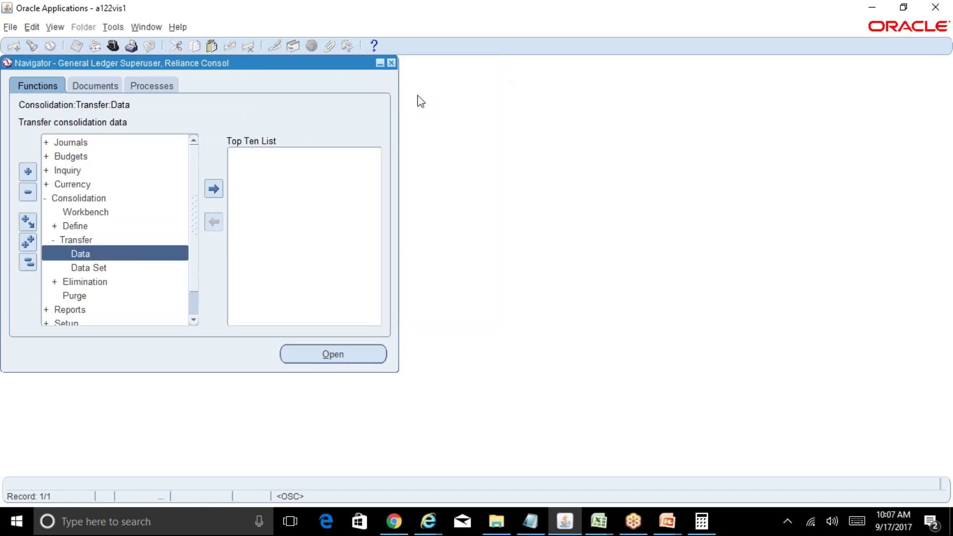
double_click(119, 256)
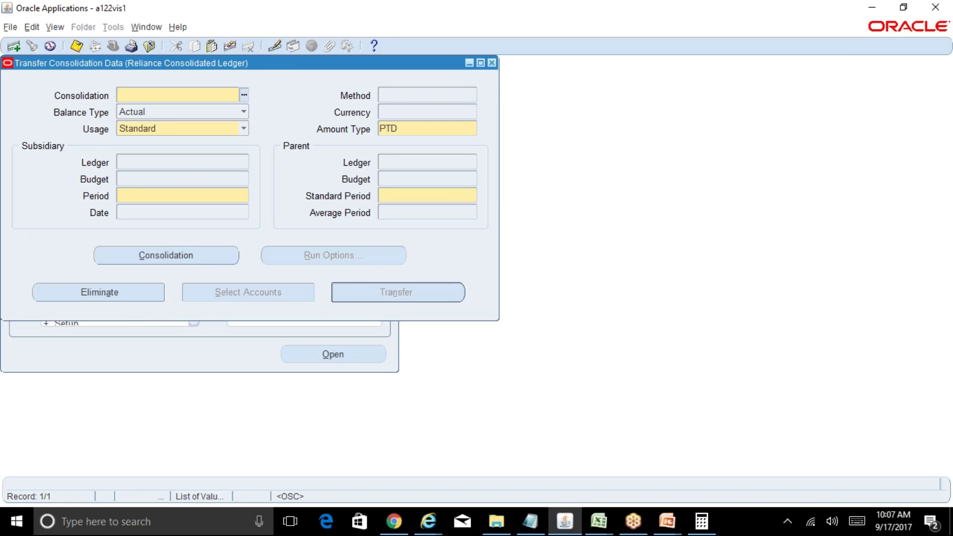
left_click(491, 63)
Step: Check the consolidation set list in the Transfer Consolidation Data Set form, then close it
double_click(138, 269)
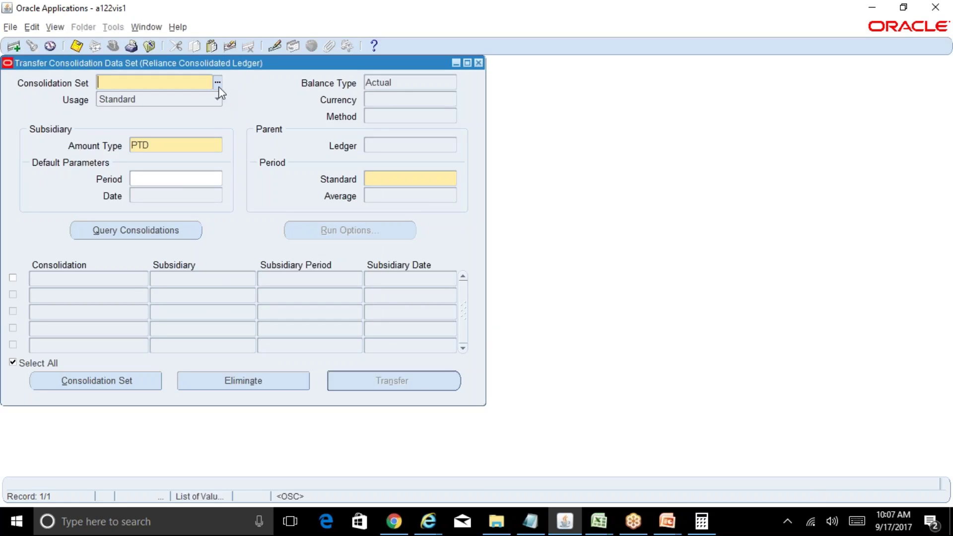
left_click(217, 83)
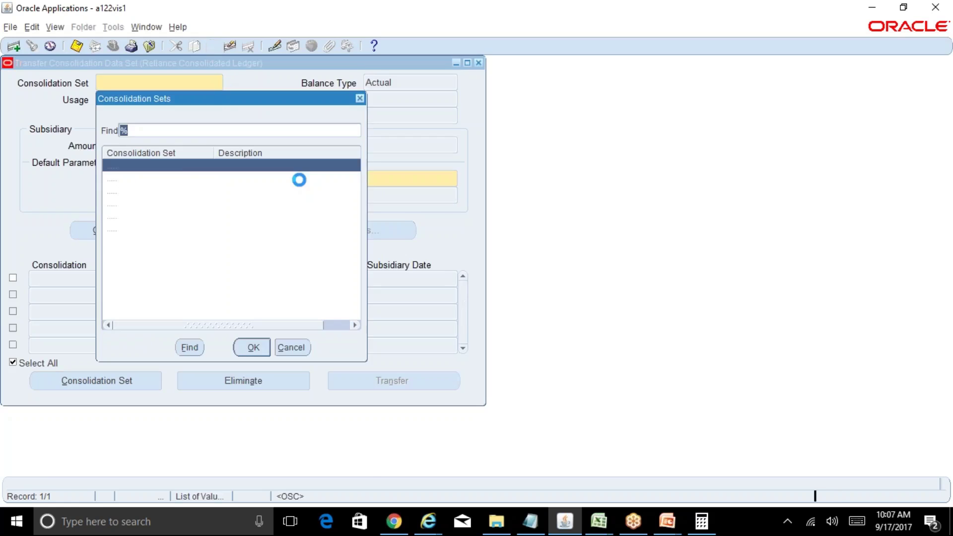
left_click(290, 347)
left_click(478, 63)
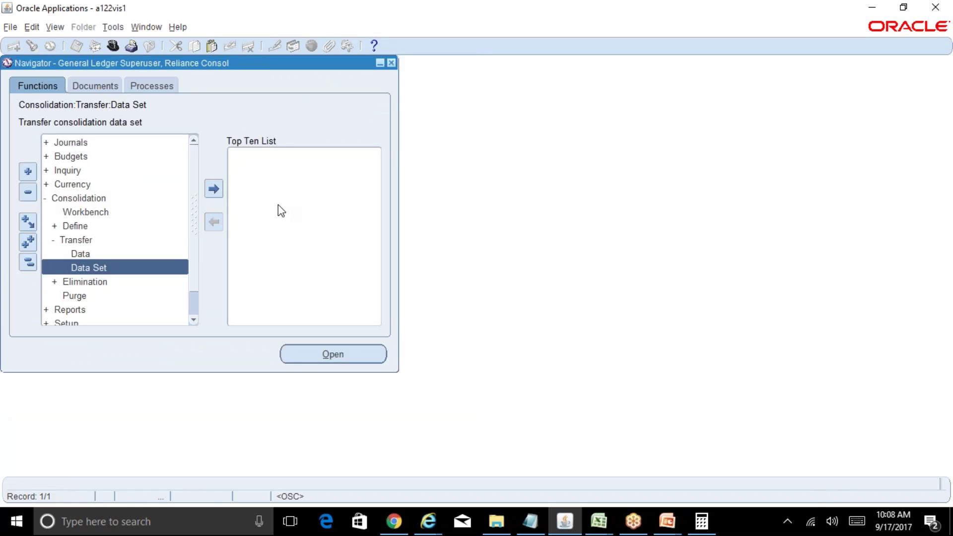
Step: Create 'Reliance Consol Data Set' with Reliance Consolidated Ledger as parent ledger
double_click(94, 228)
double_click(114, 255)
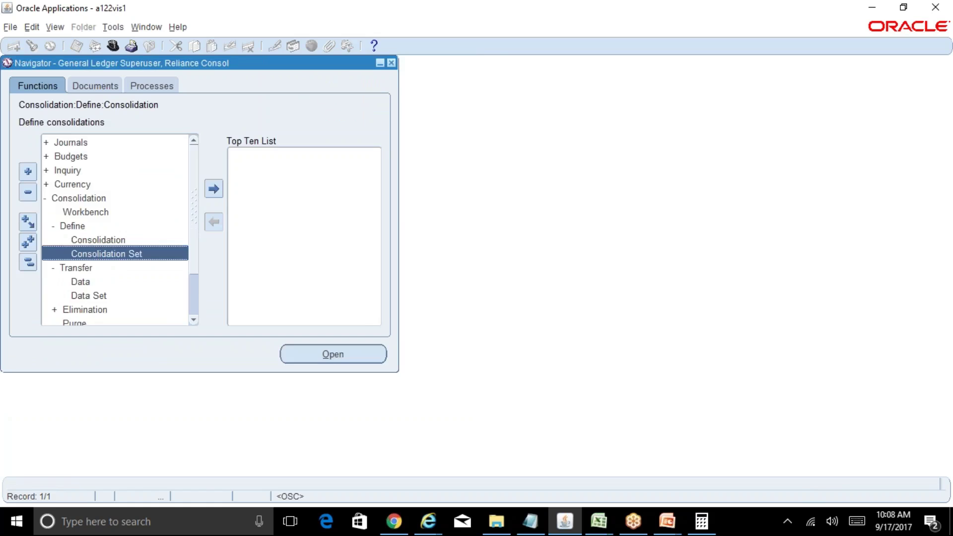
type("Rel")
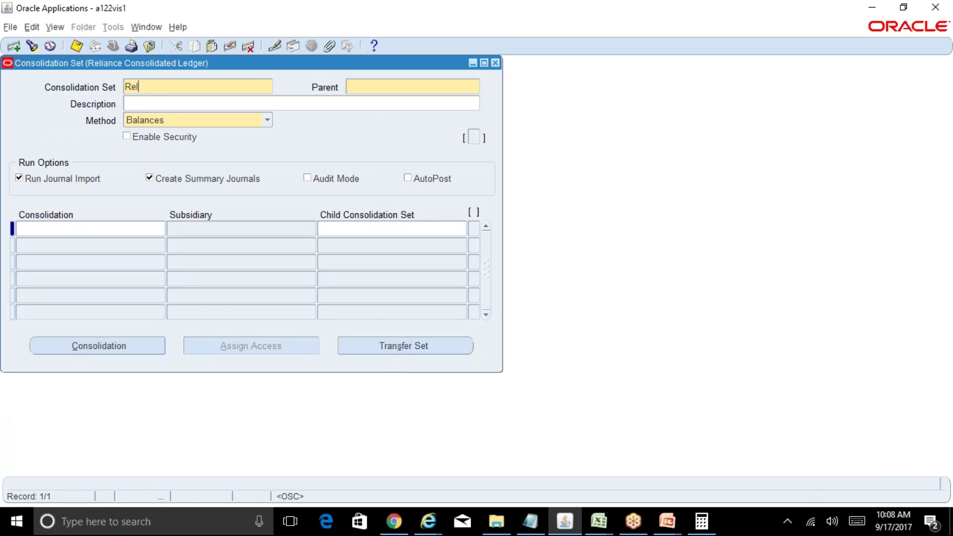
type("iance Consol Data Set")
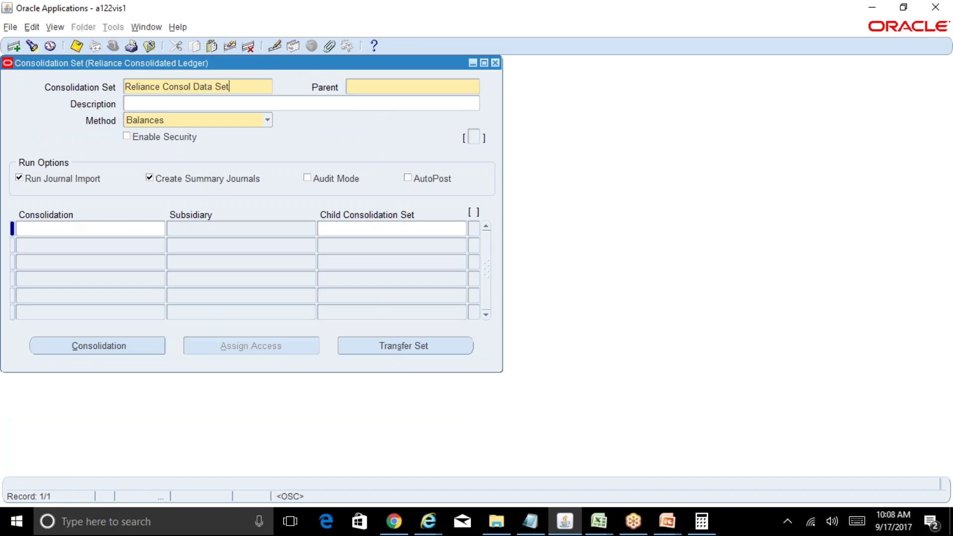
left_click(397, 88)
type("relia%Con")
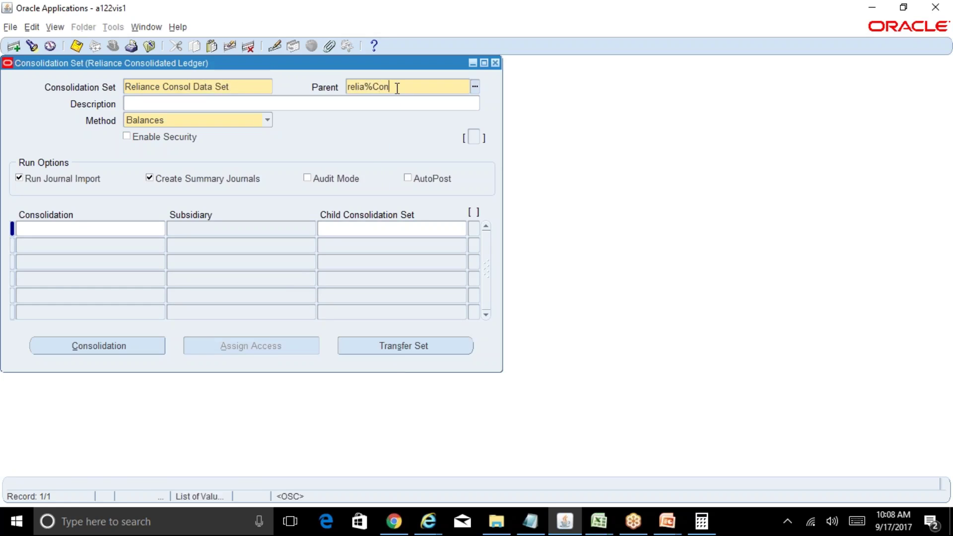
type("s")
key("Tab")
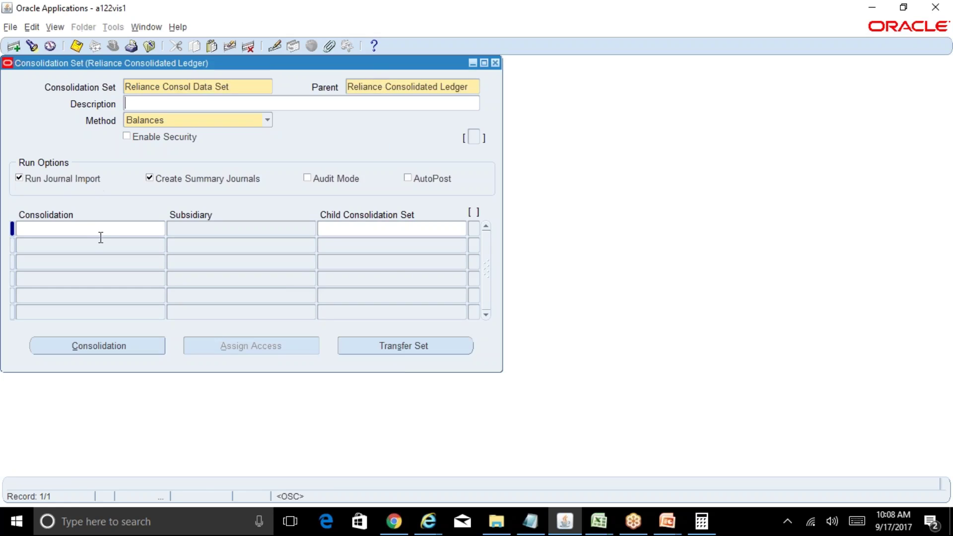
Step: Add the Reliance INR and USD consolidations as the set's first two rows
left_click(101, 237)
left_click(162, 227)
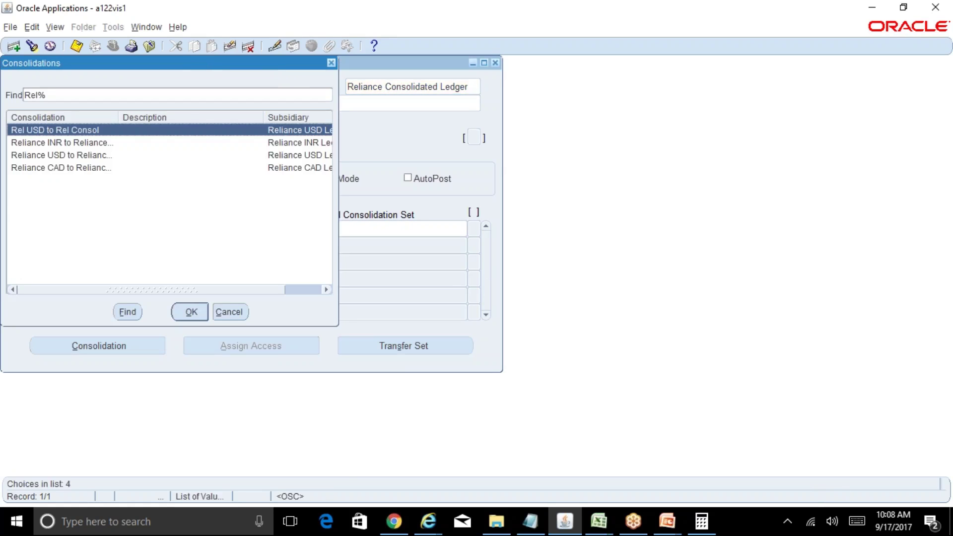
key("Down")
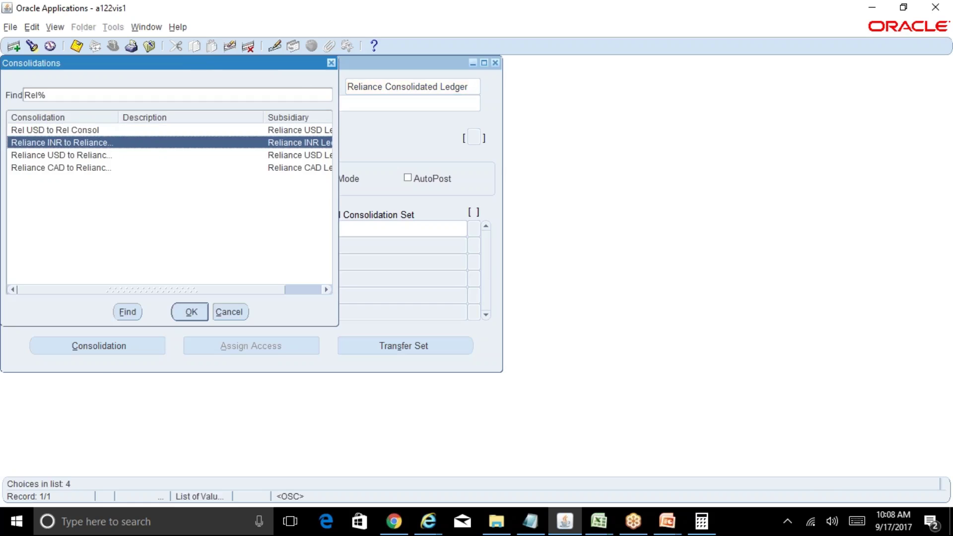
key("Return")
key("Down")
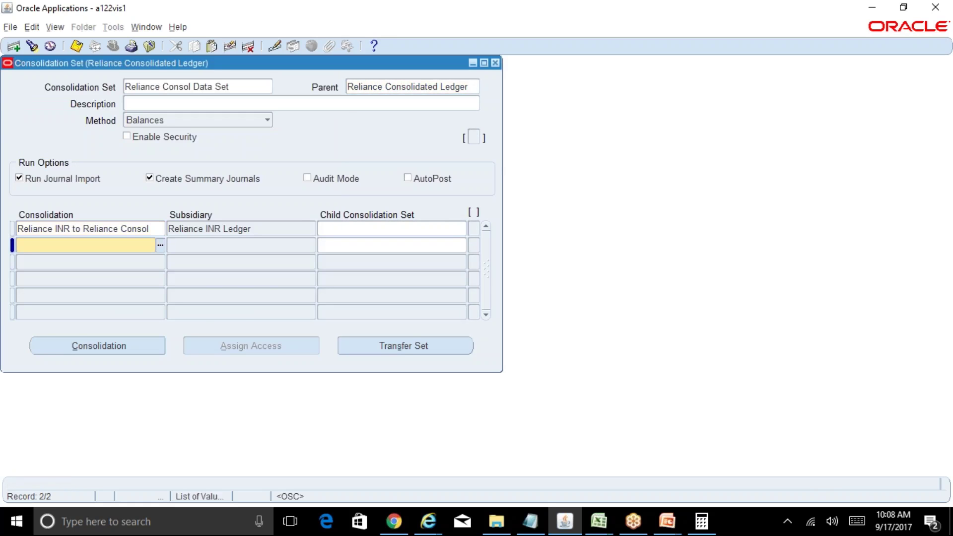
key("ctrl+l")
key("Down")
key("Down")
key("Return")
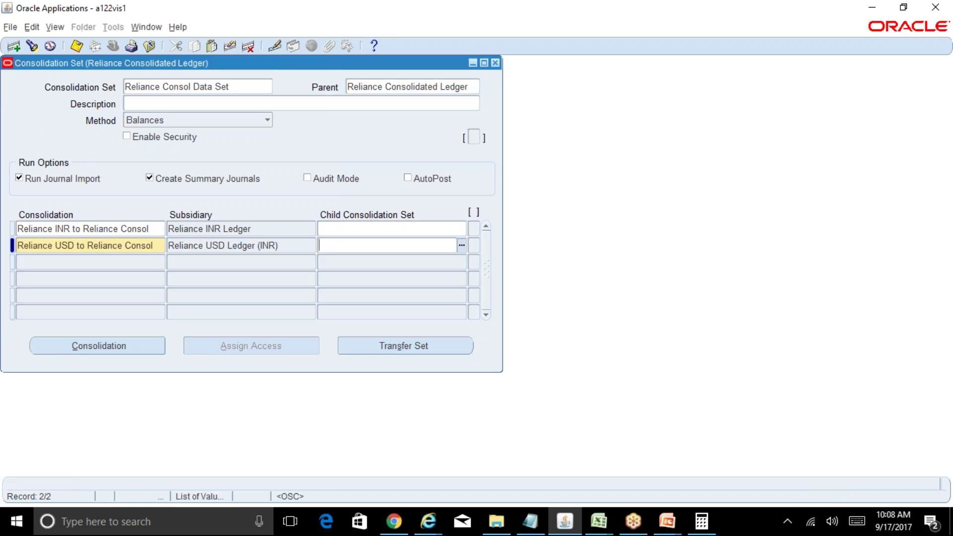
Step: Add Reliance CAD to Reliance Consol as row three and save the set
key("Tab")
key("ctrl+l")
key("Down")
key("Down")
key("Down")
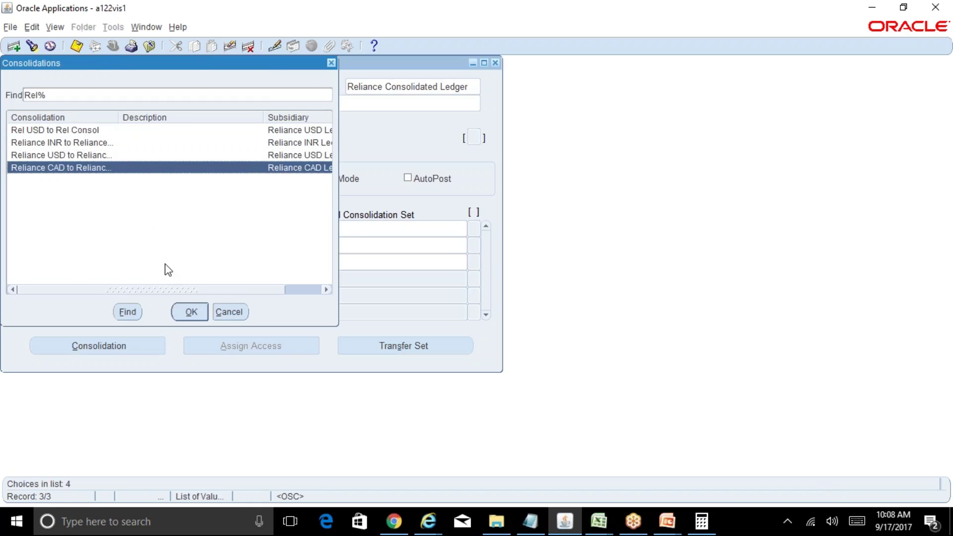
left_click(193, 308)
key("ctrl+s")
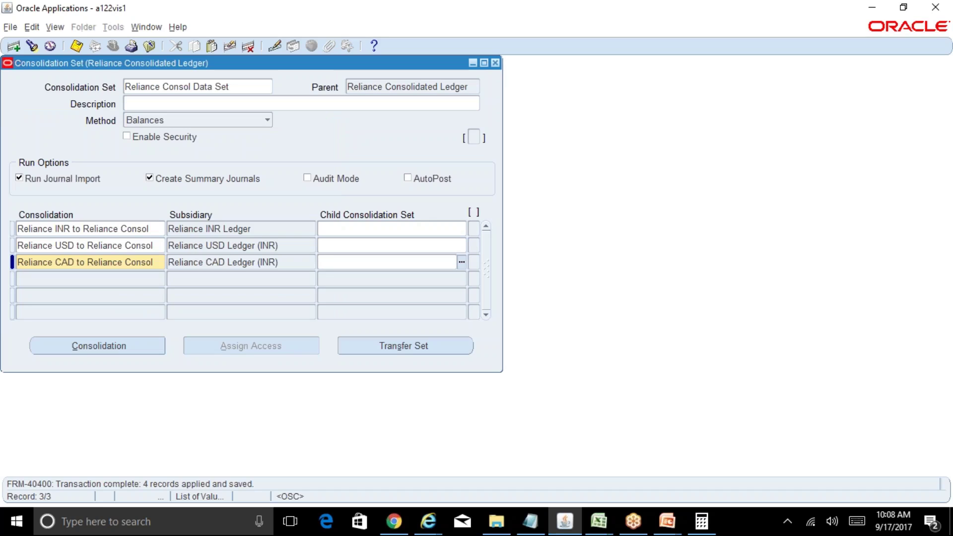
Step: Close the set definition and briefly open the Transfer Consolidation Data form
left_click(495, 63)
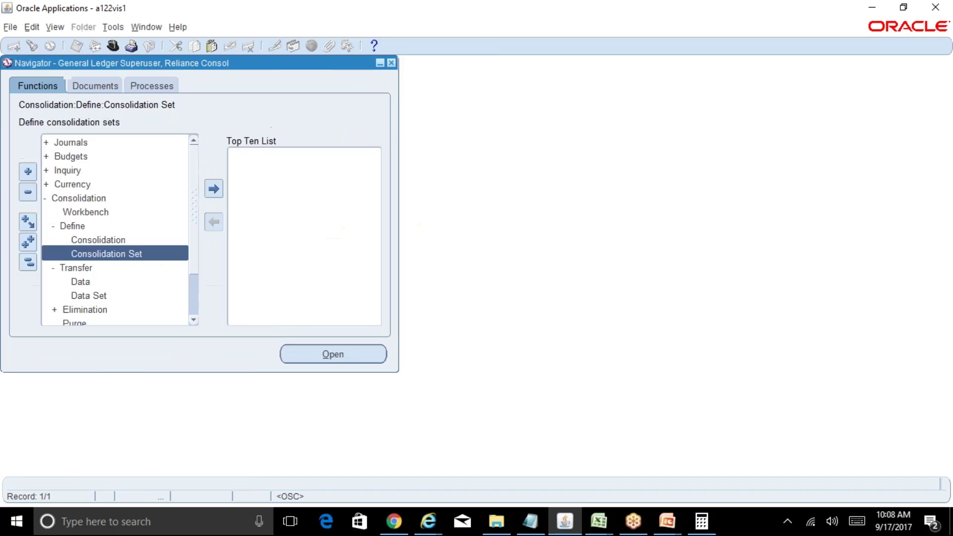
left_click(83, 282)
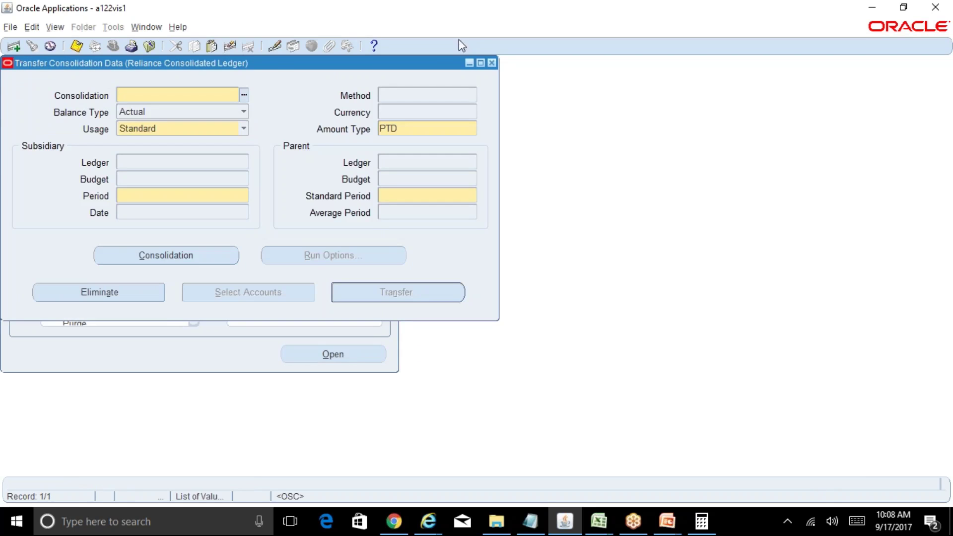
left_click(492, 63)
Step: Load Reliance Consol Data Set with SEP-17 subsidiary and parent periods, then close without saving
left_click(120, 296)
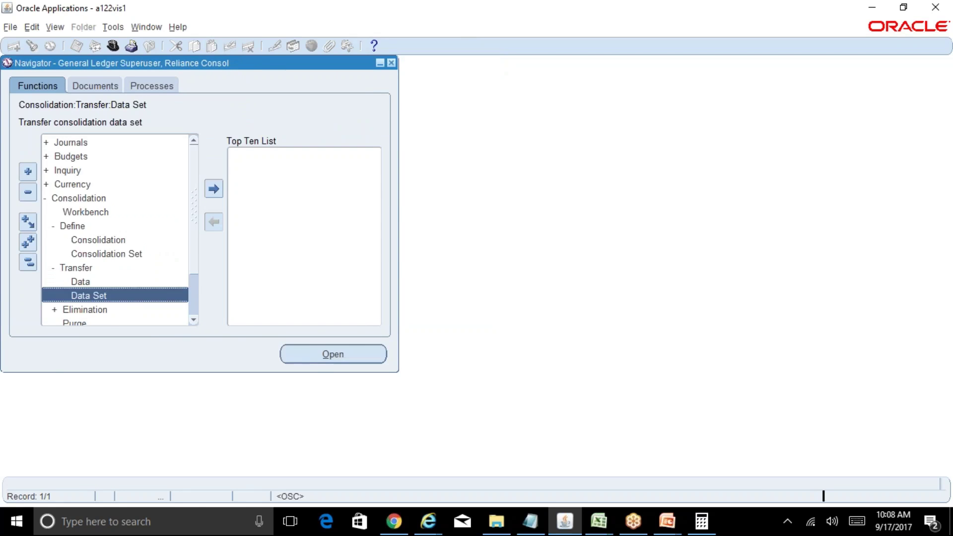
left_click(212, 80)
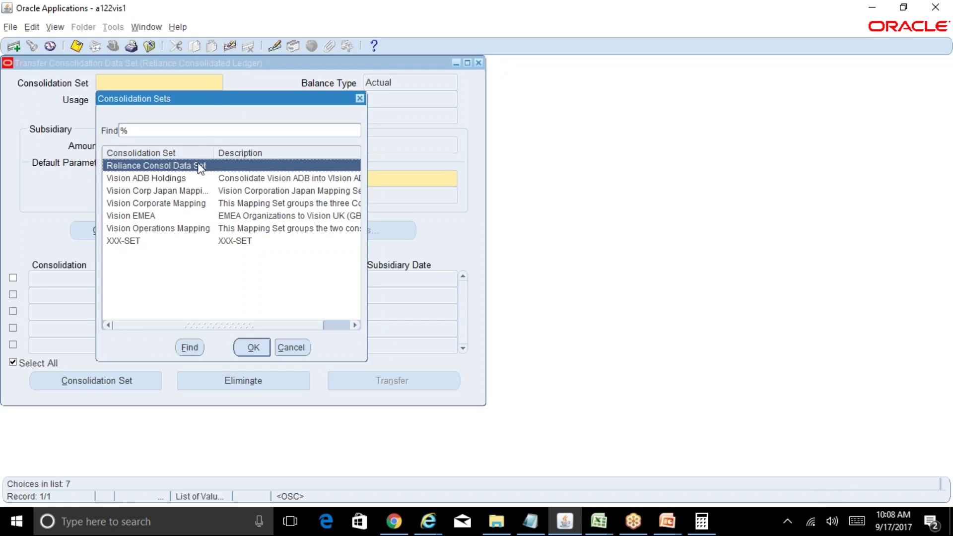
left_click(252, 347)
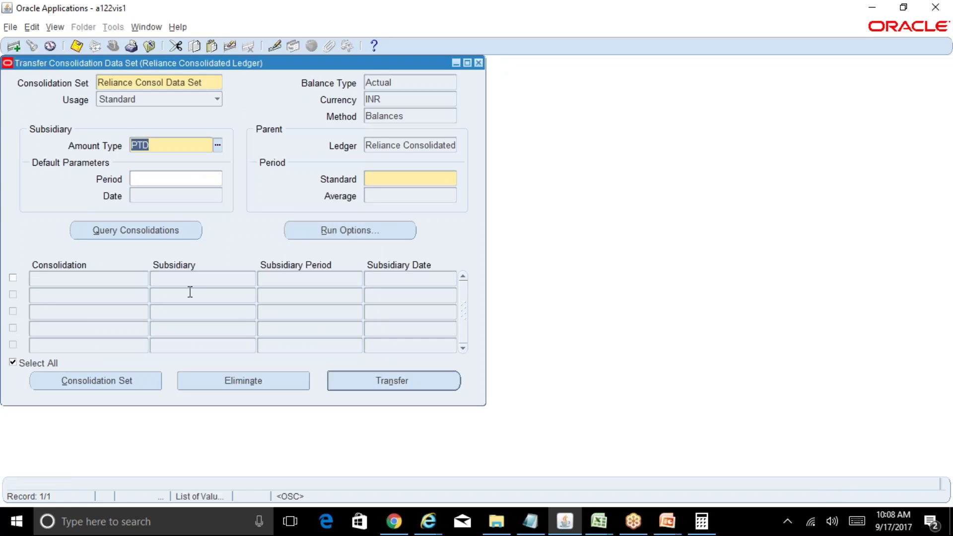
left_click(156, 177)
type("se")
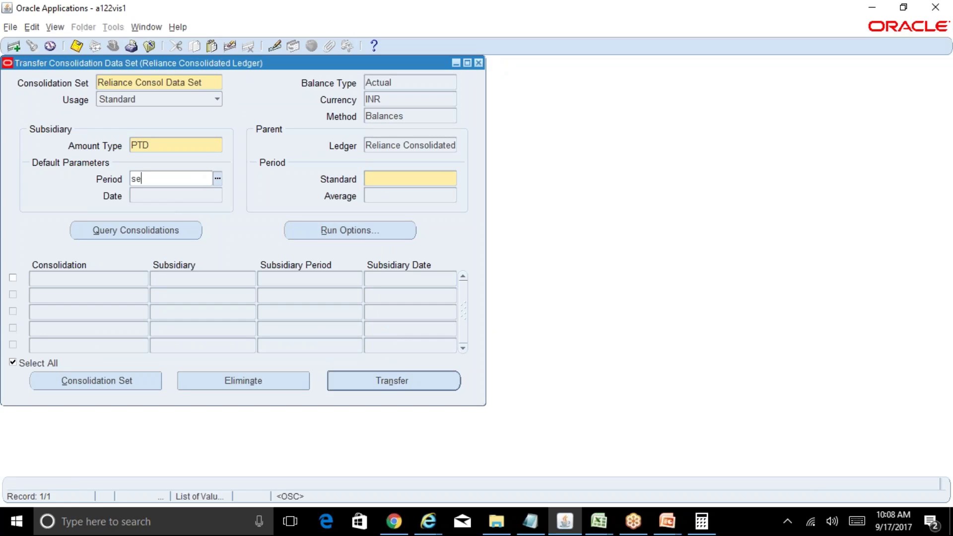
type("p-17")
key("Tab")
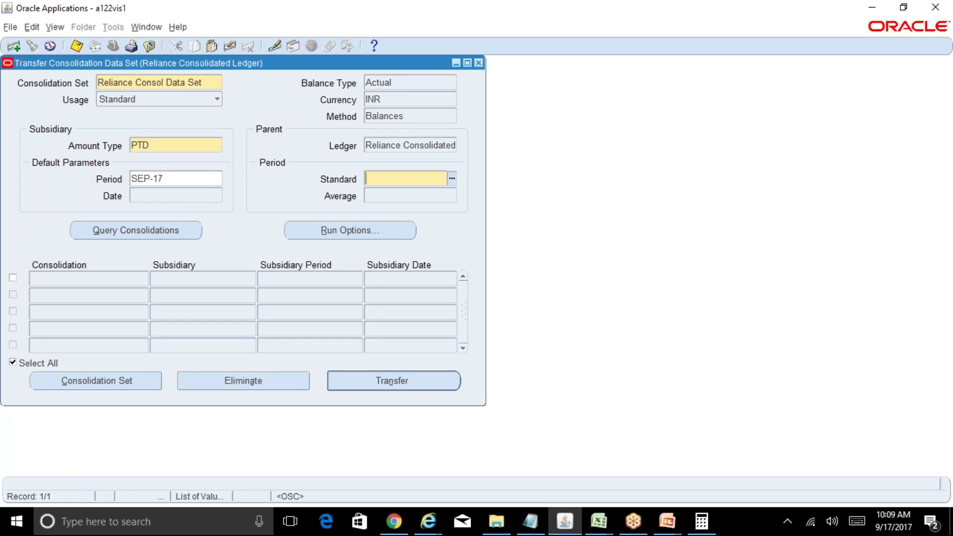
type("sep-17")
key("Tab")
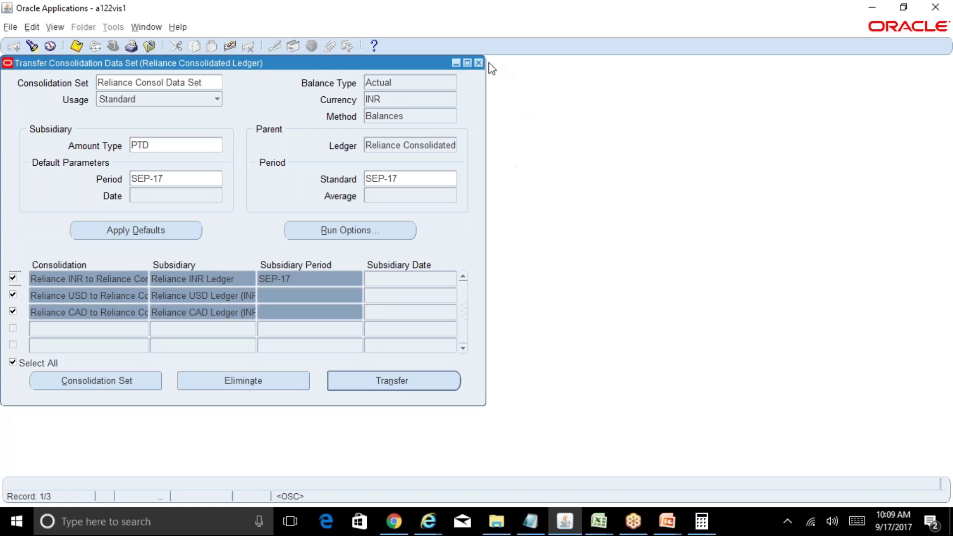
key("F4")
left_click(504, 242)
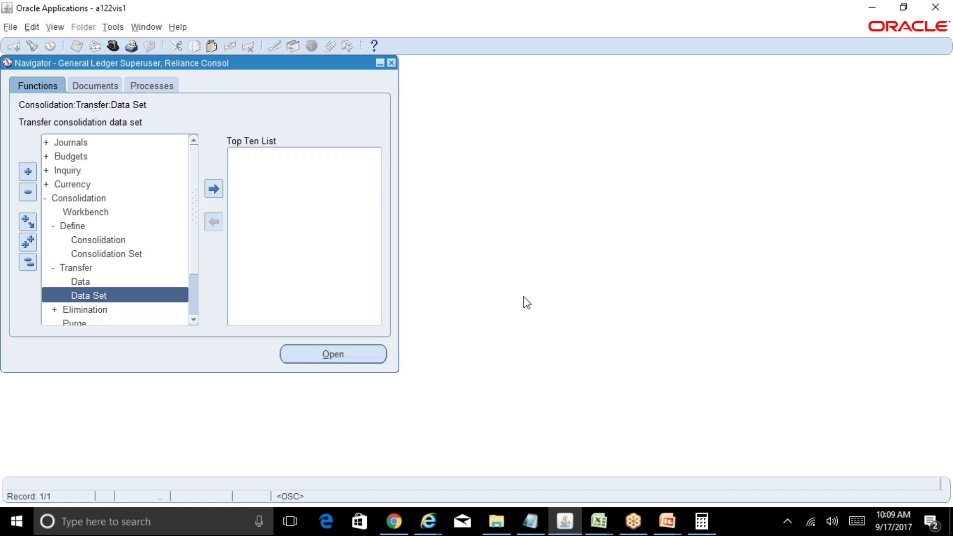
double_click(109, 144)
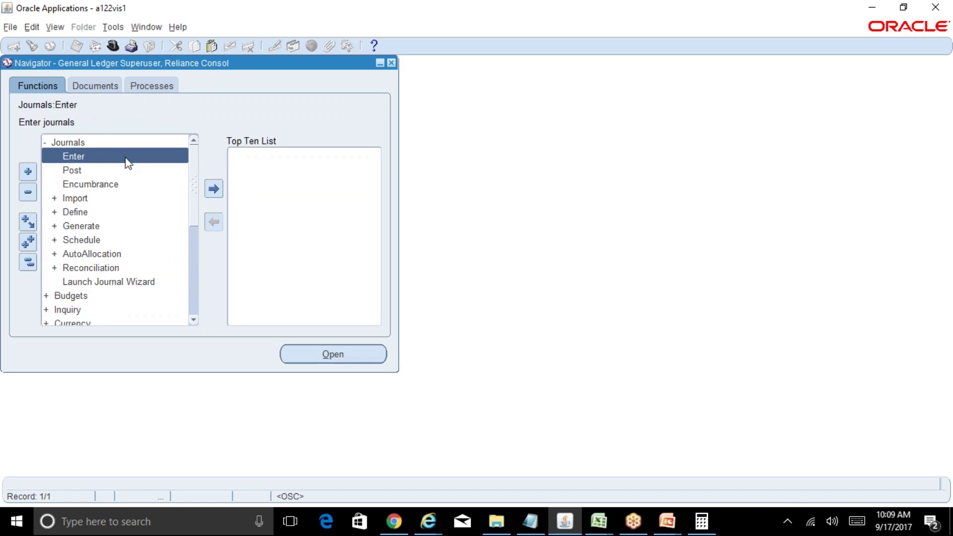
double_click(128, 162)
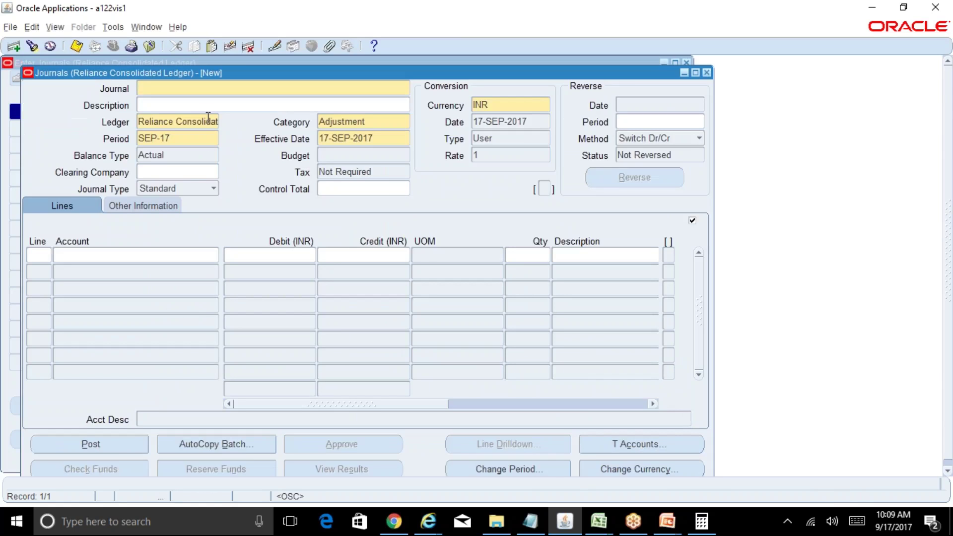
left_click(209, 120)
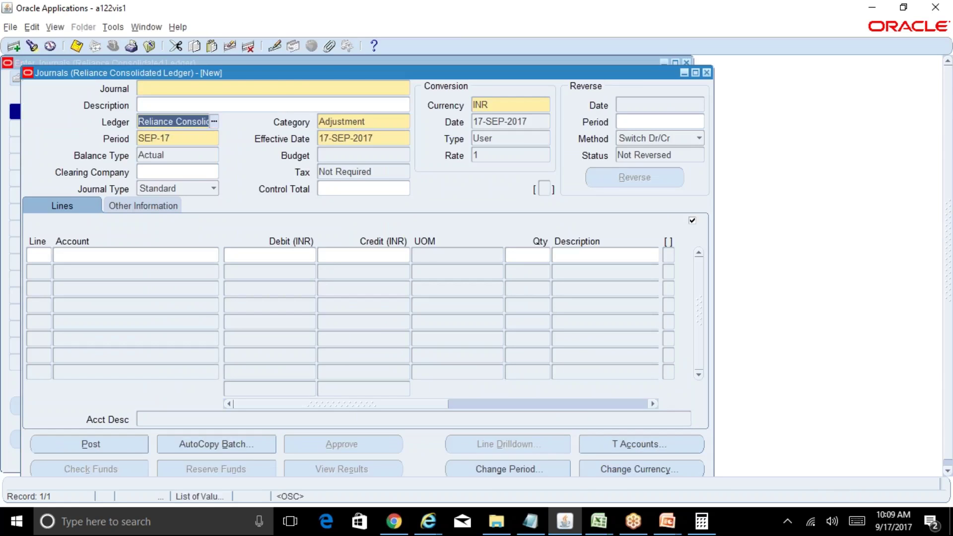
key("Tab")
left_click(212, 124)
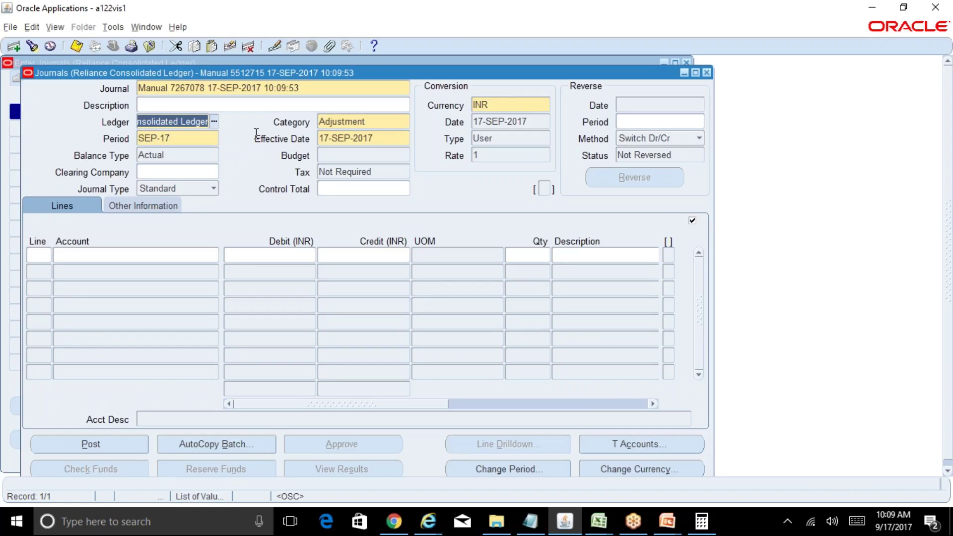
left_click(706, 72)
left_click(686, 63)
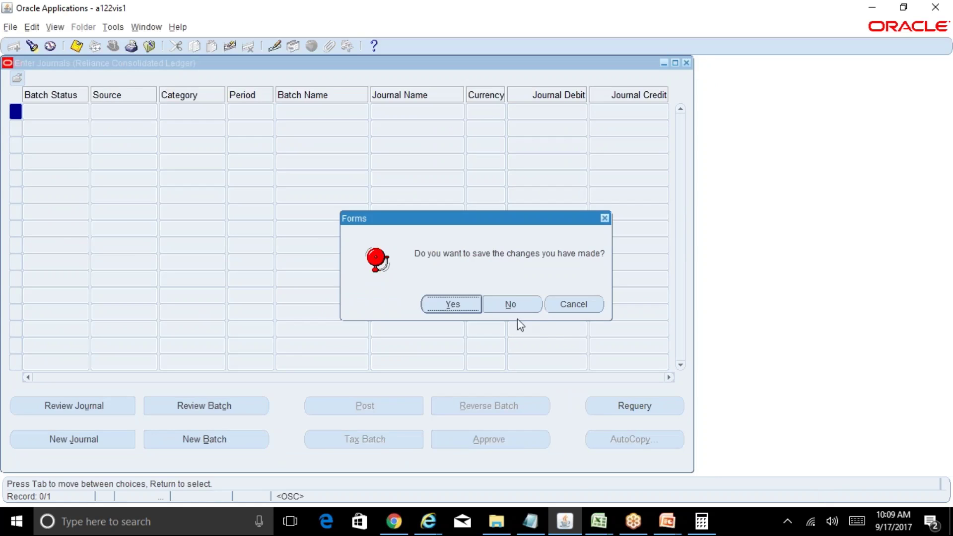
left_click(513, 305)
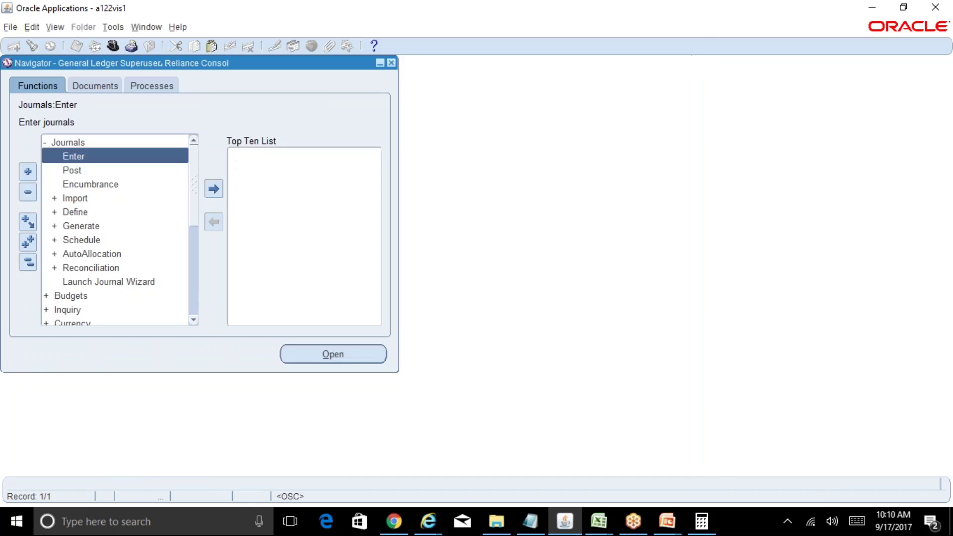
left_click(29, 263)
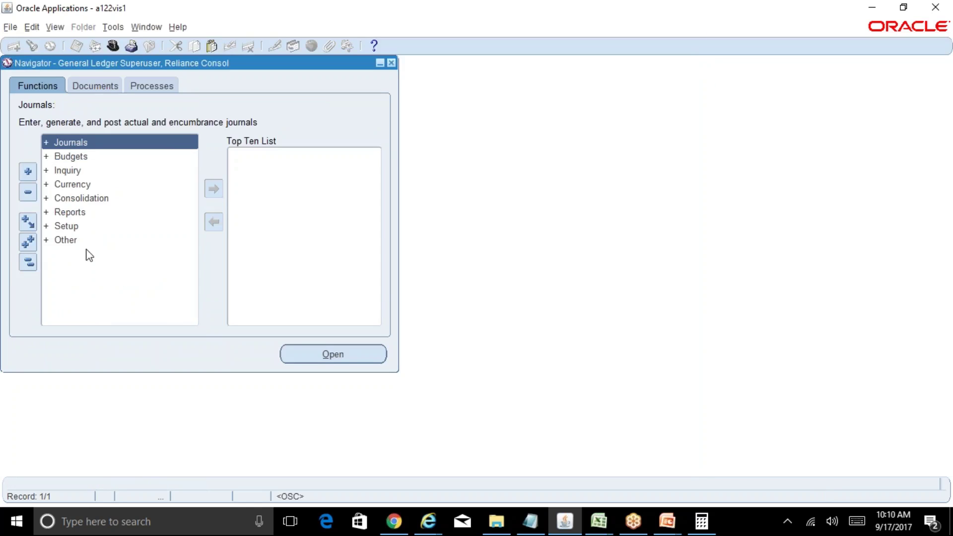
double_click(80, 199)
double_click(74, 226)
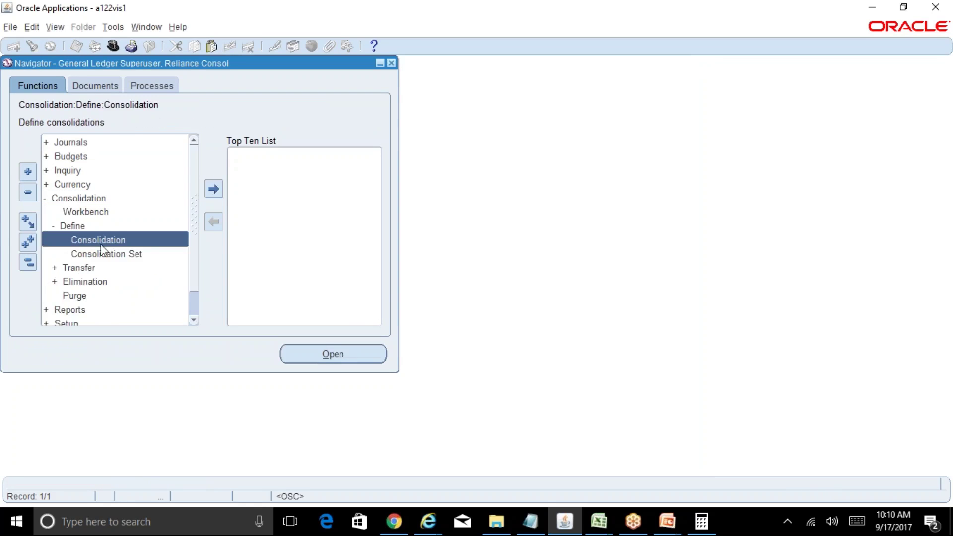
double_click(76, 268)
double_click(80, 282)
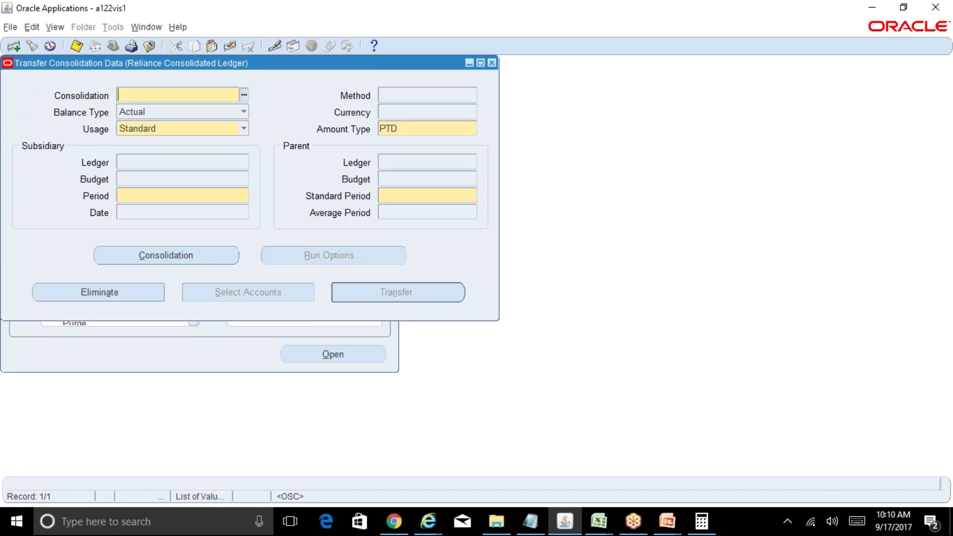
left_click(242, 96)
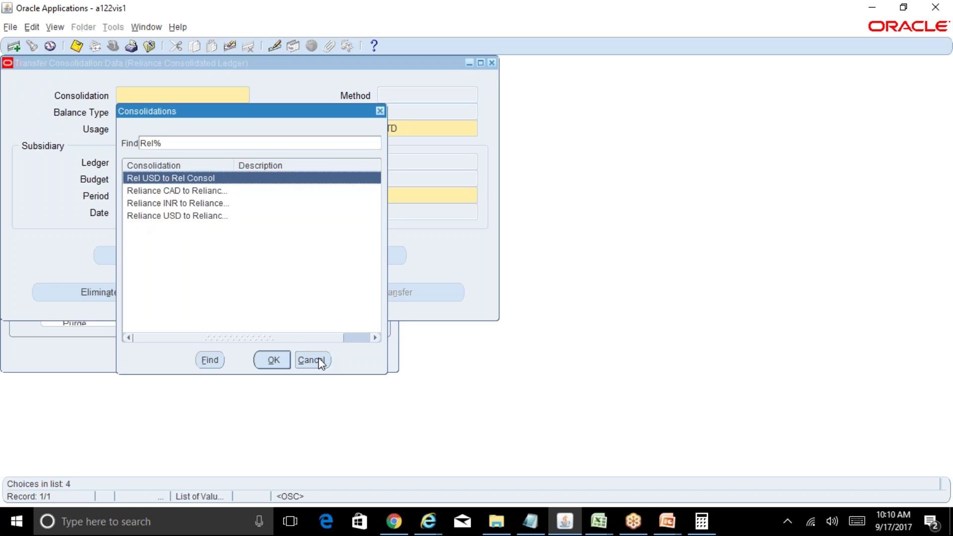
left_click(312, 360)
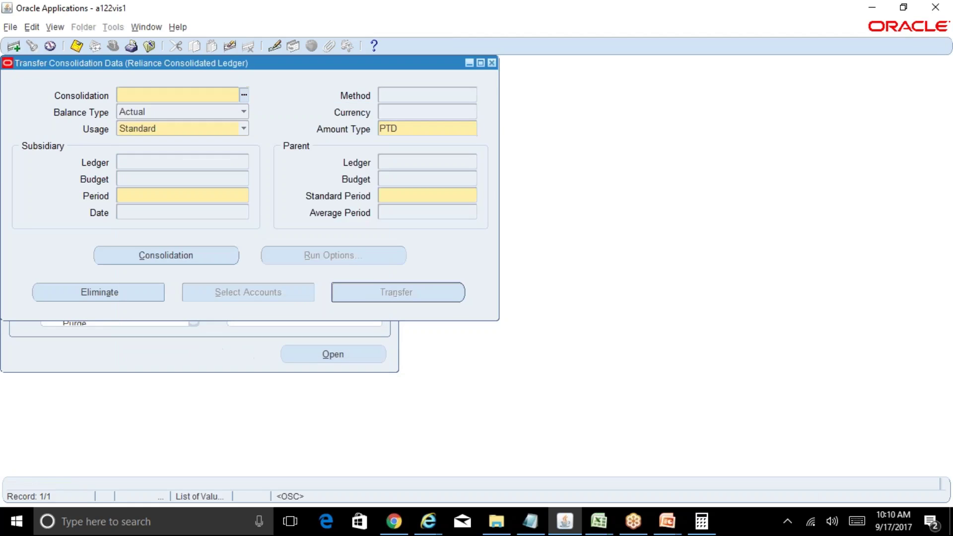
left_click(491, 64)
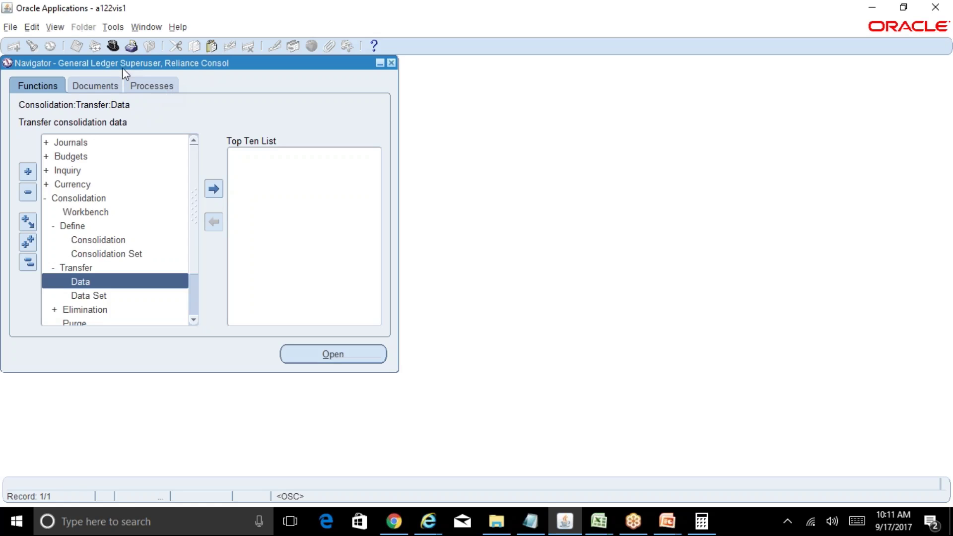
Step: Start an Account Analysis report request, then cancel it and close the requests window
left_click(53, 28)
left_click(93, 199)
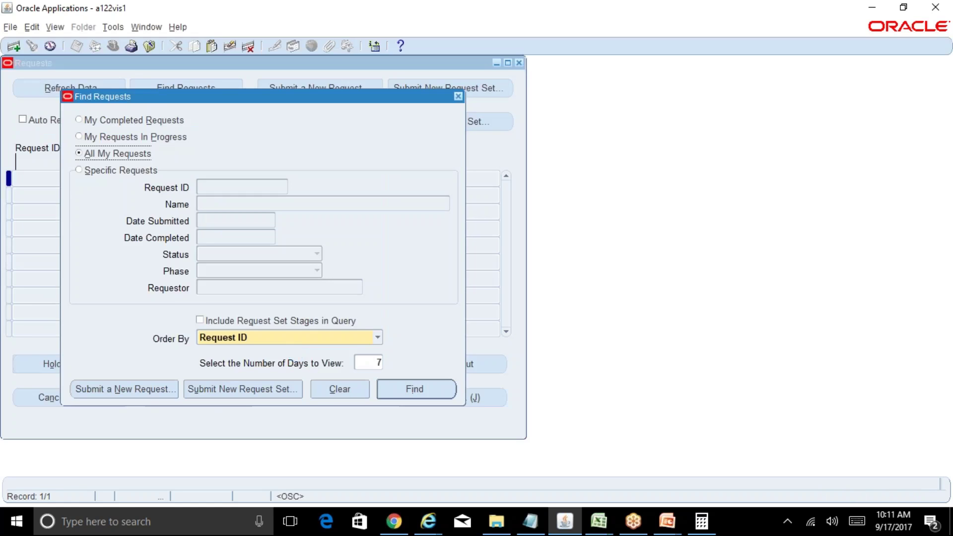
left_click(160, 392)
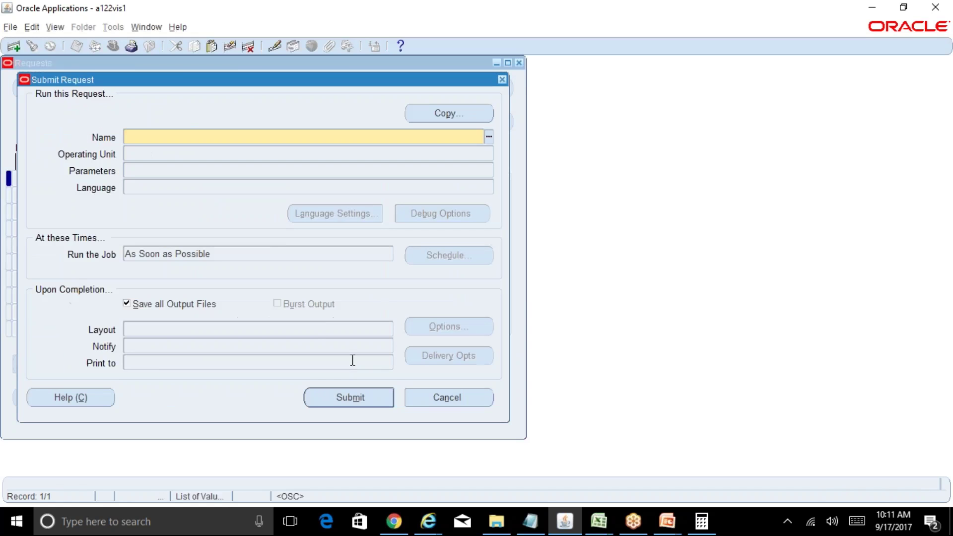
type("account%An%")
key("Tab")
key("Return")
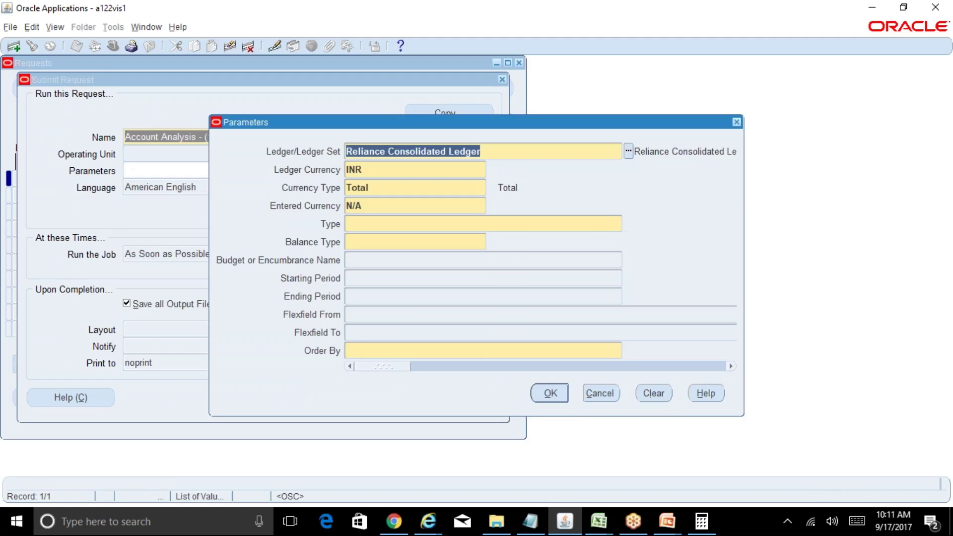
key("Tab")
left_click(510, 153)
key("Tab")
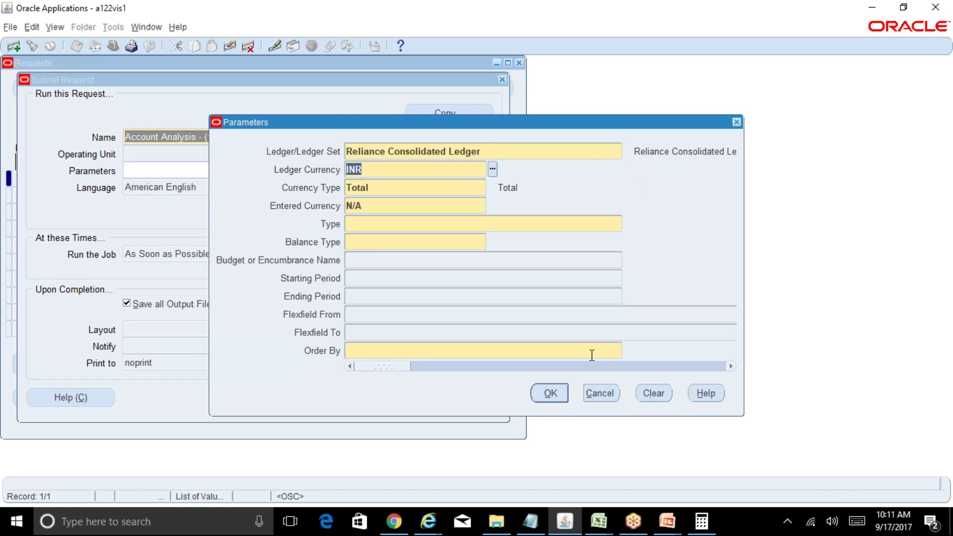
left_click(601, 393)
left_click(446, 397)
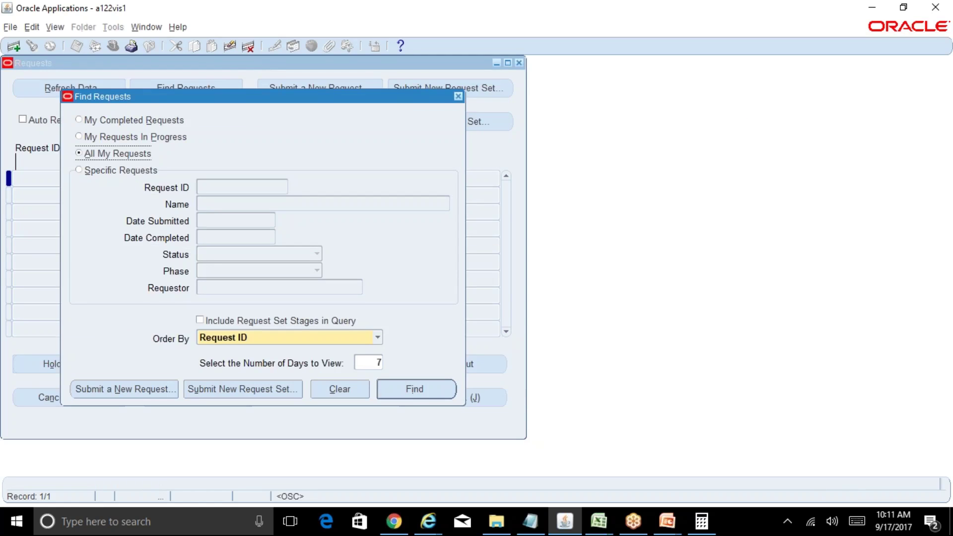
left_click(458, 96)
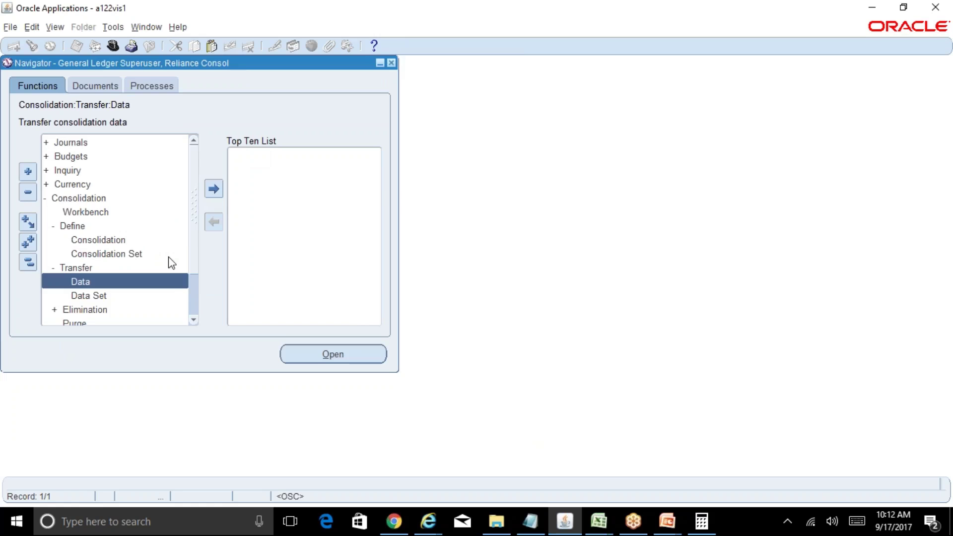
Step: Browse the consolidations list in Transfer Consolidation Data, then close the form without choosing one
double_click(161, 286)
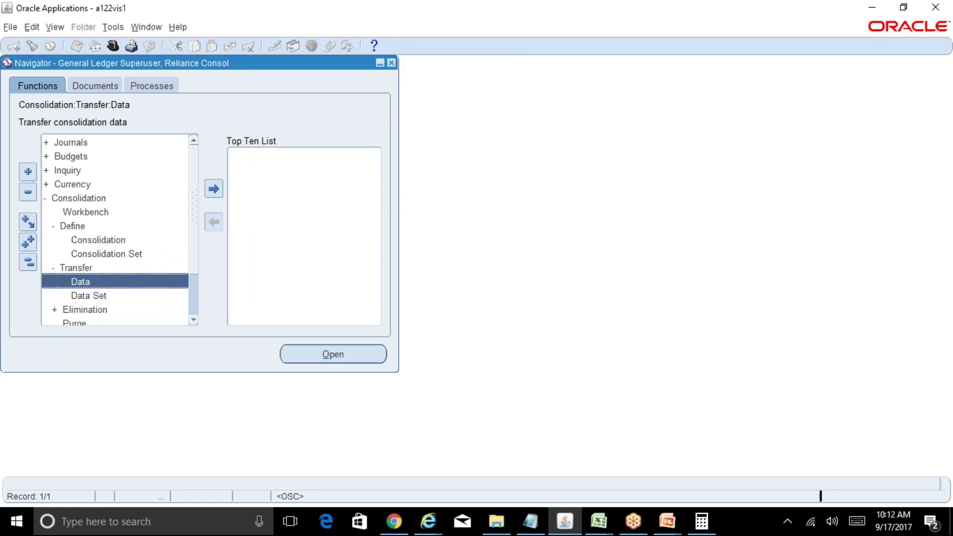
left_click(244, 96)
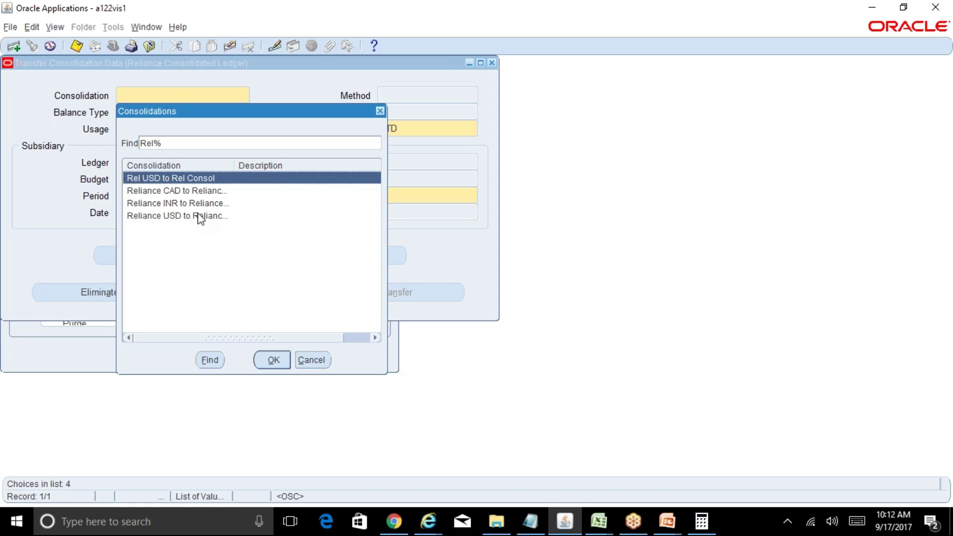
left_click_drag(198, 113, 304, 102)
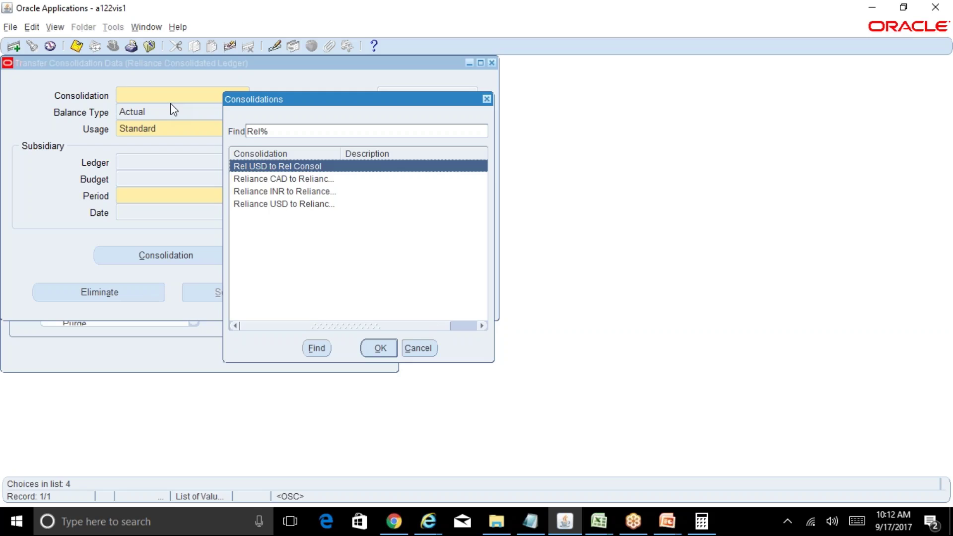
left_click(424, 348)
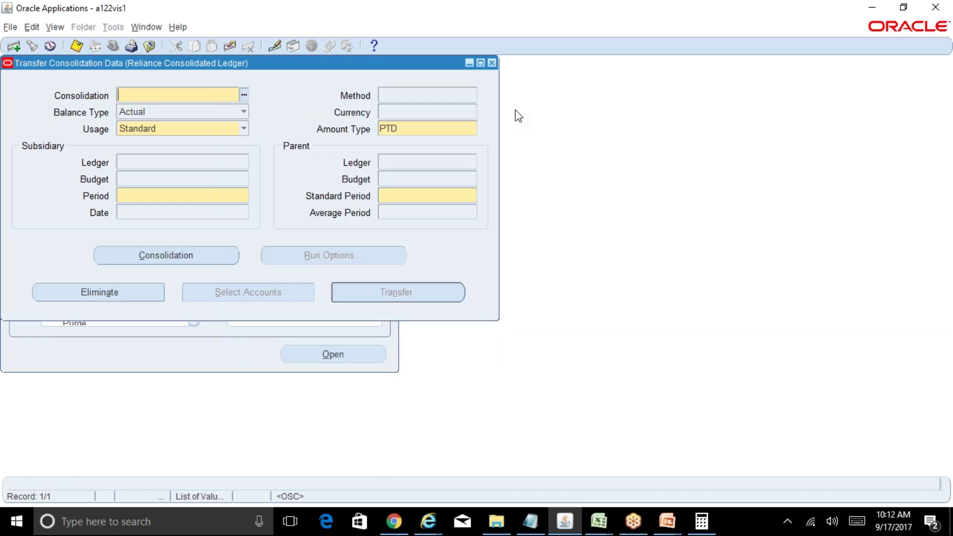
left_click(491, 63)
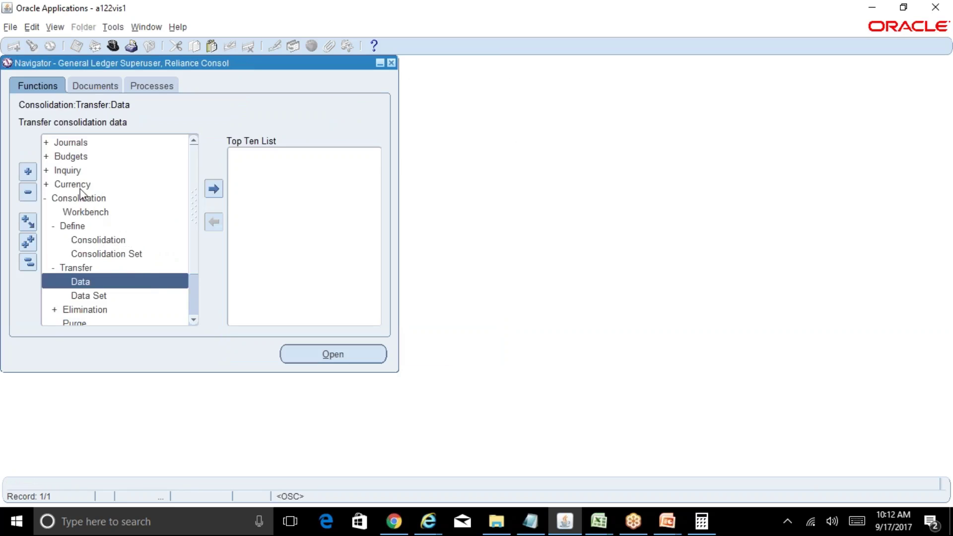
Step: Open the Consolidation Definition form and query consolidations matching Rel%
left_click(28, 262)
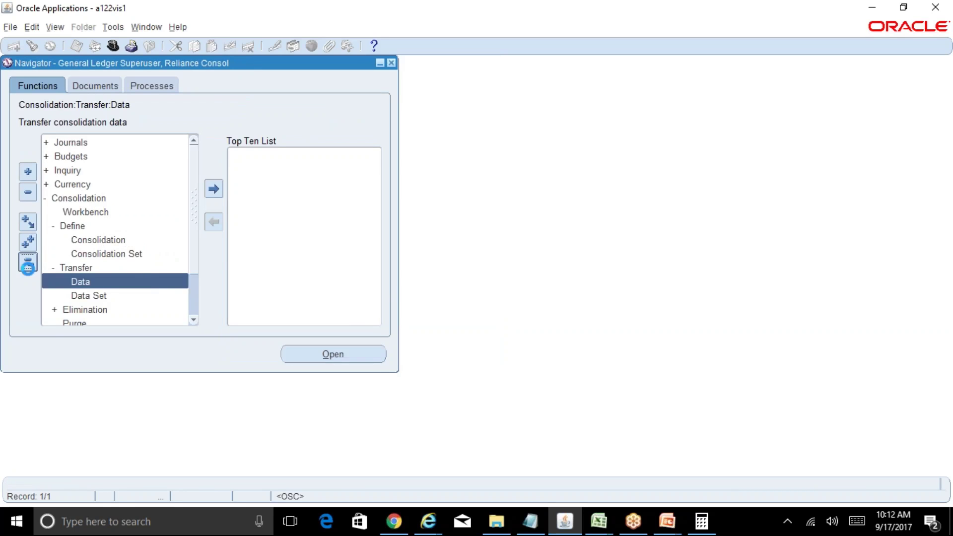
double_click(81, 198)
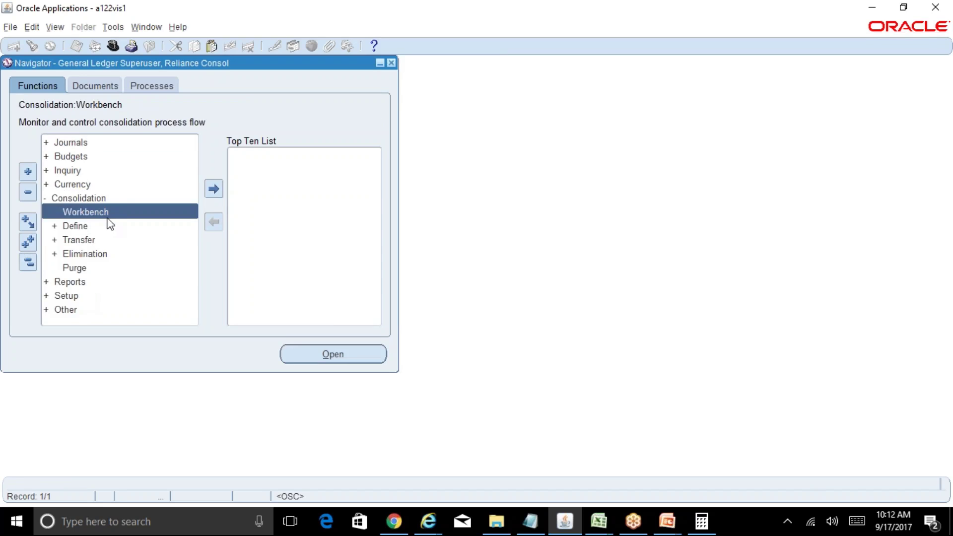
double_click(91, 225)
double_click(116, 241)
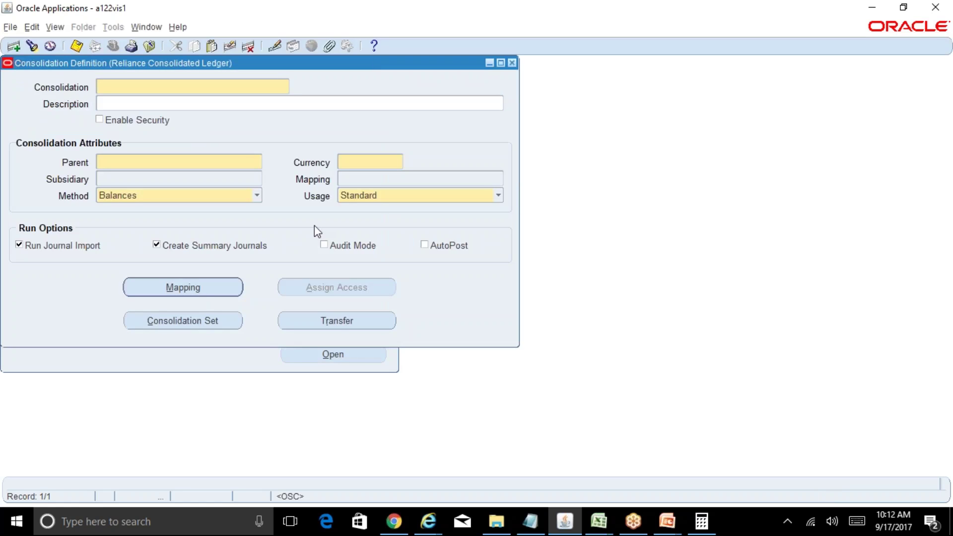
key("F11")
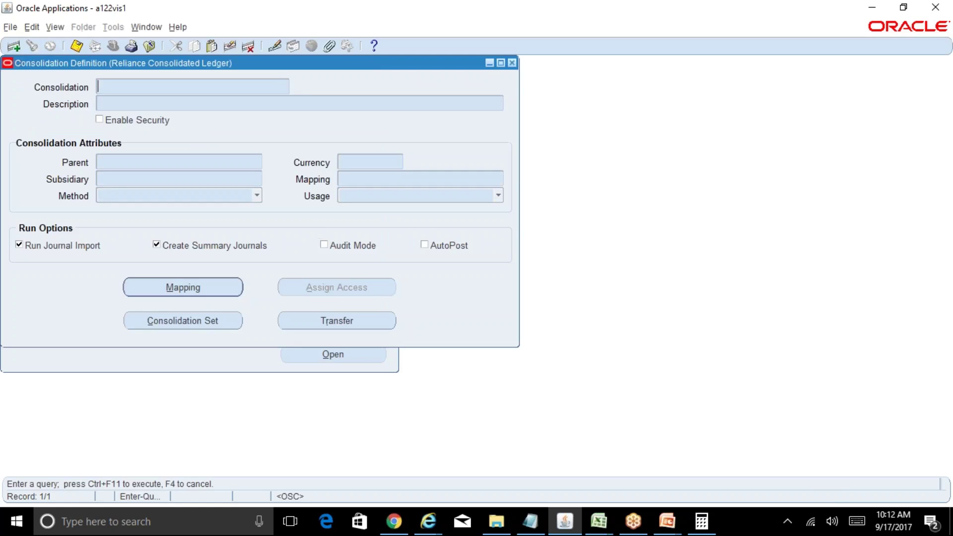
type("Rel%")
key("ctrl+F11")
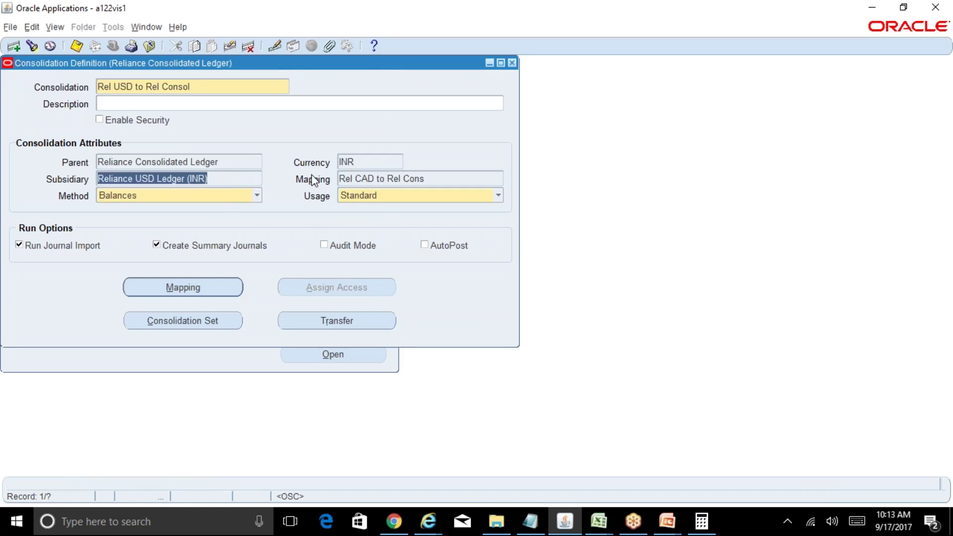
Step: Inspect the Rel USD to Rel Consol mapping, parent and subsidiary ledger values
double_click(432, 180)
double_click(224, 164)
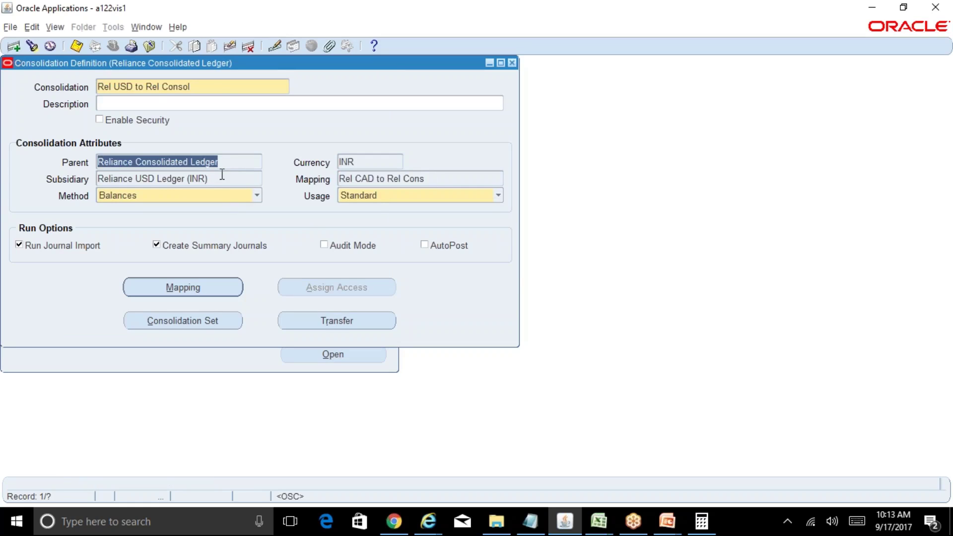
double_click(221, 175)
double_click(221, 162)
double_click(221, 179)
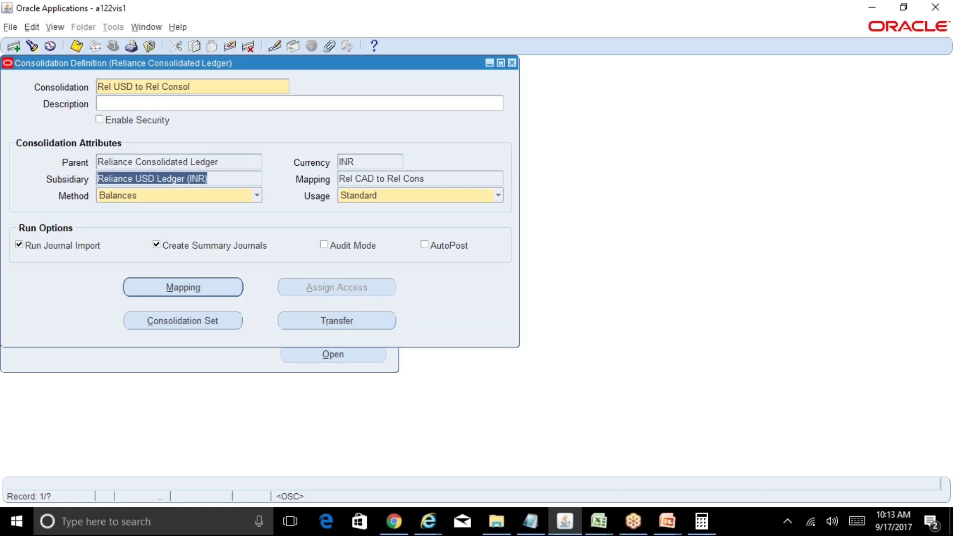
Step: Create a new consolidation 'Test' with parent Reliance Consolidated Ledger and INR currency
left_click(219, 89)
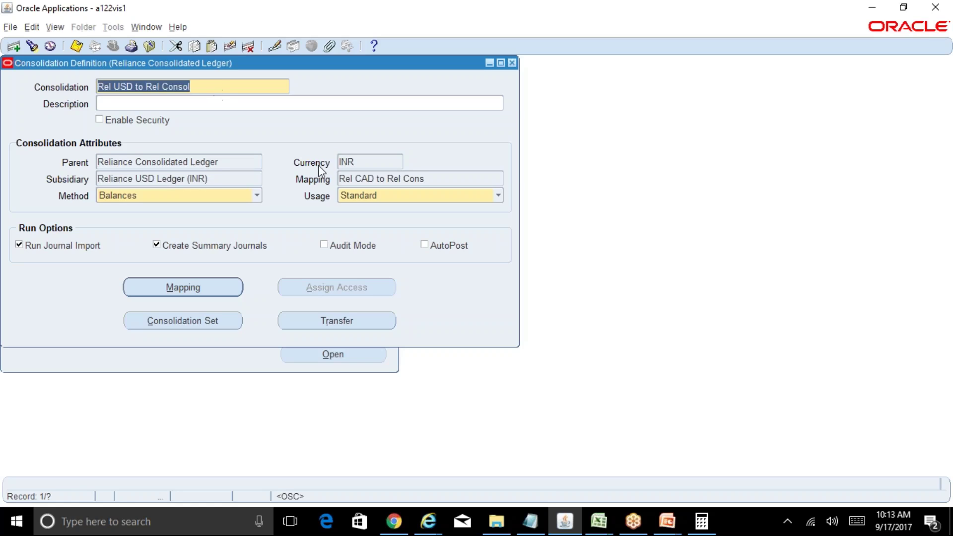
key("ctrl+Down")
type("Test")
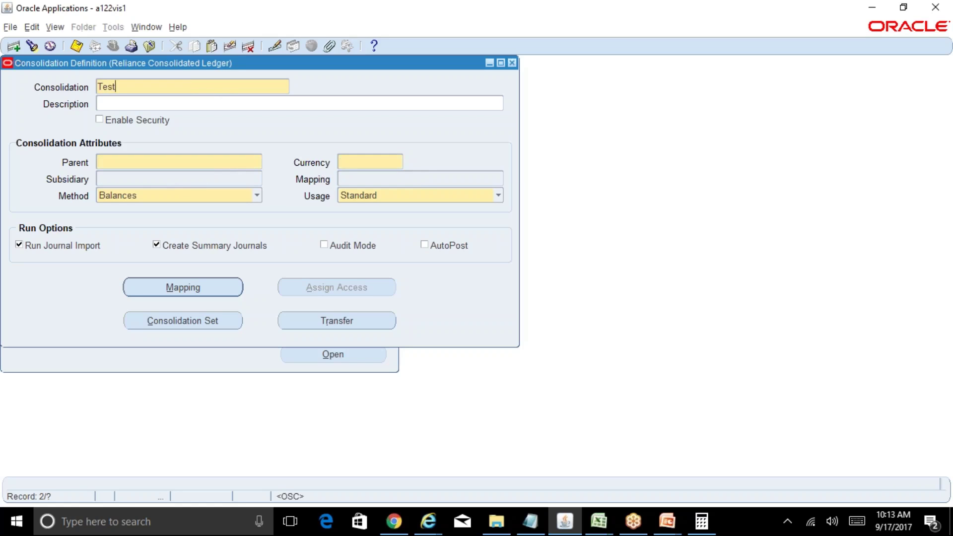
left_click(227, 160)
type("rel%Conso")
key("Tab")
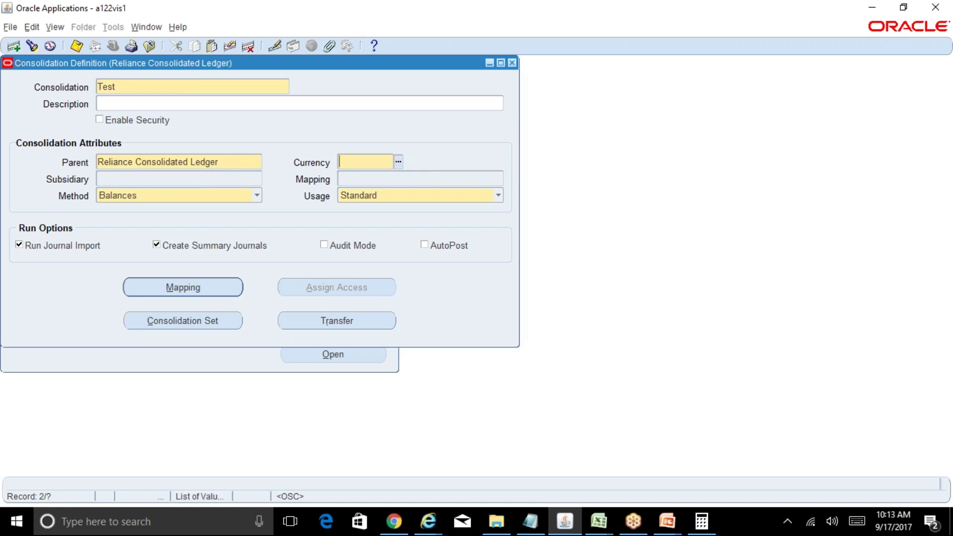
type("inr")
key("Tab")
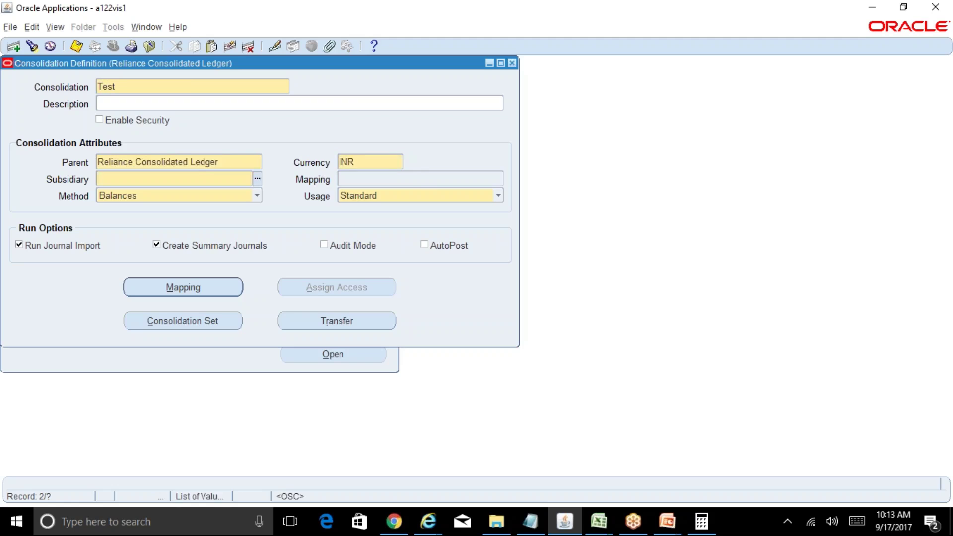
Step: List the subsidiary ledgers and scroll down until Vision UK (INR) is visible
key("ctrl+l")
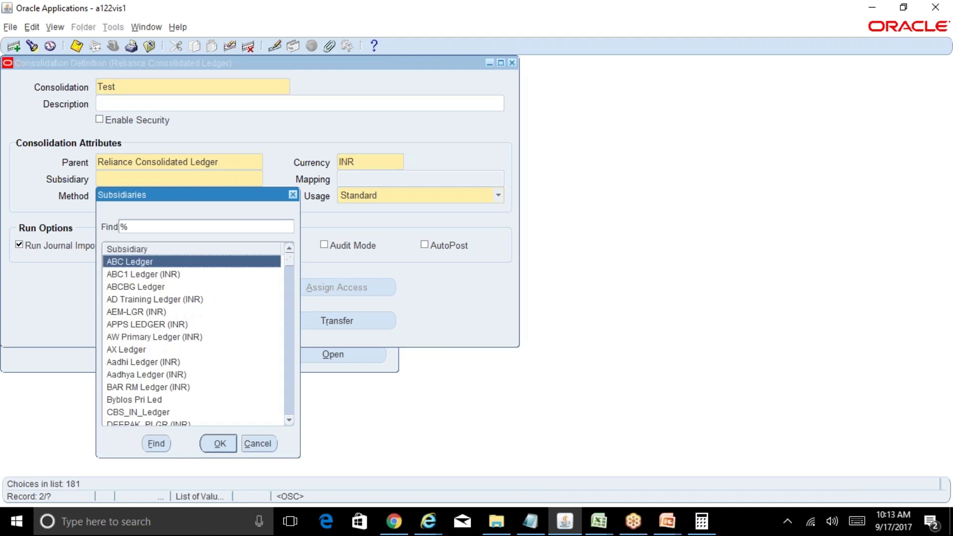
left_click_drag(289, 260, 290, 301)
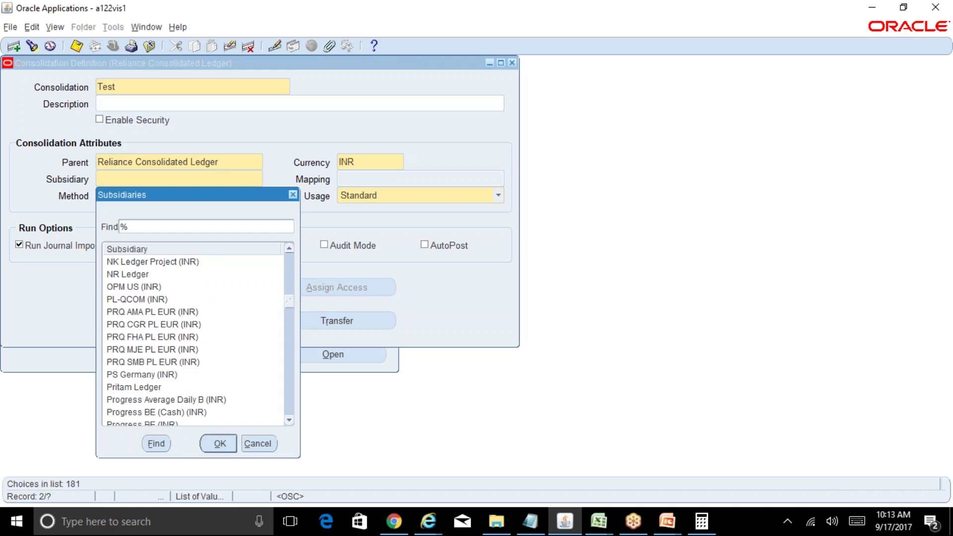
left_click_drag(289, 300, 289, 306)
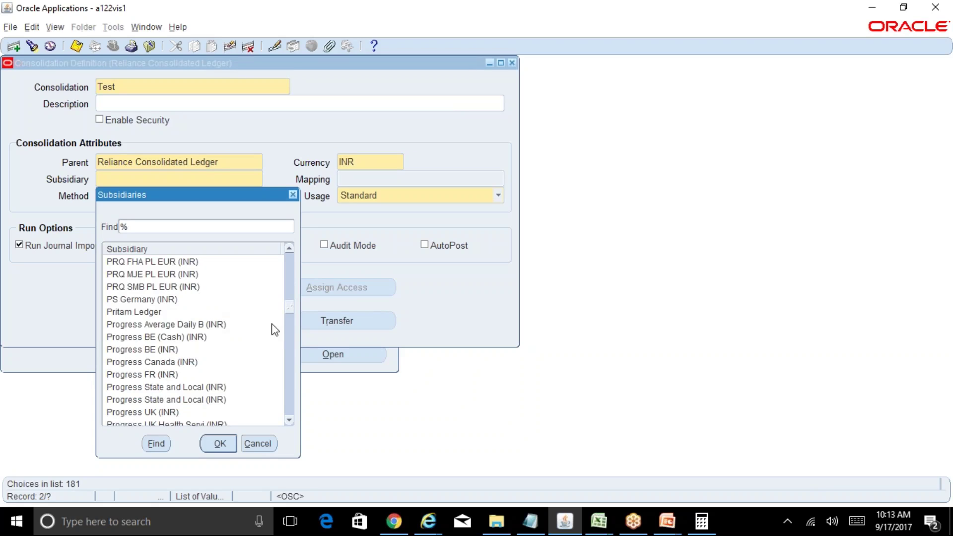
left_click_drag(290, 310, 289, 329)
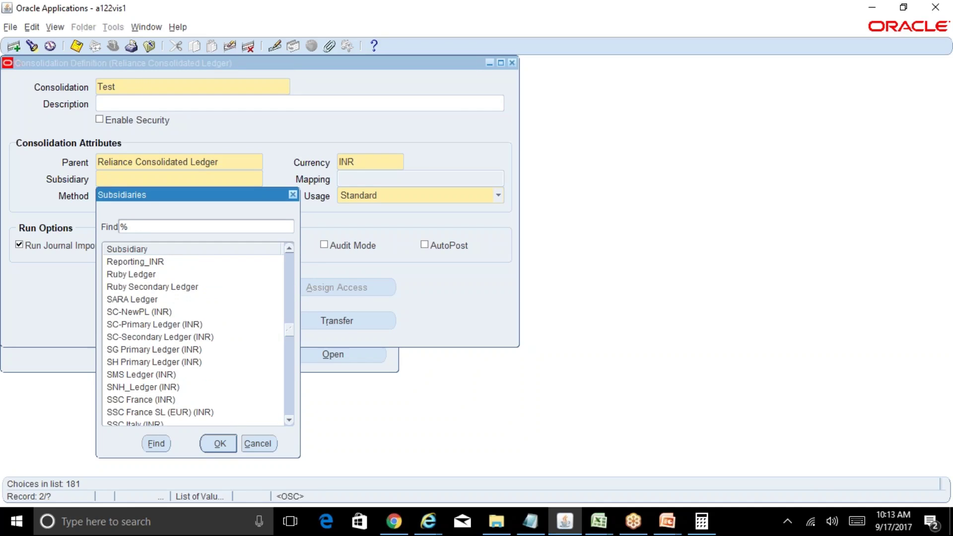
left_click_drag(289, 329, 289, 395)
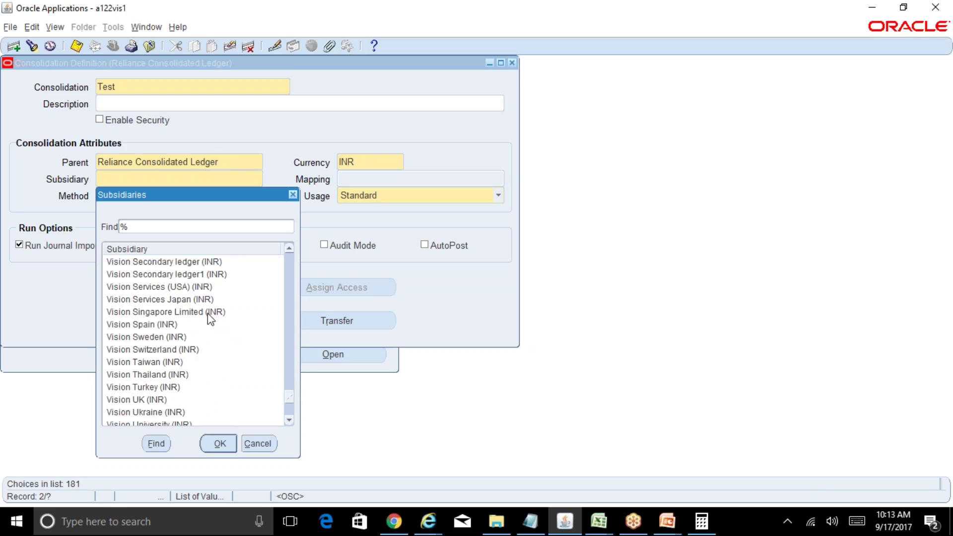
Step: Pick Vision UK (INR) as the subsidiary, then close the form without saving
left_click(162, 401)
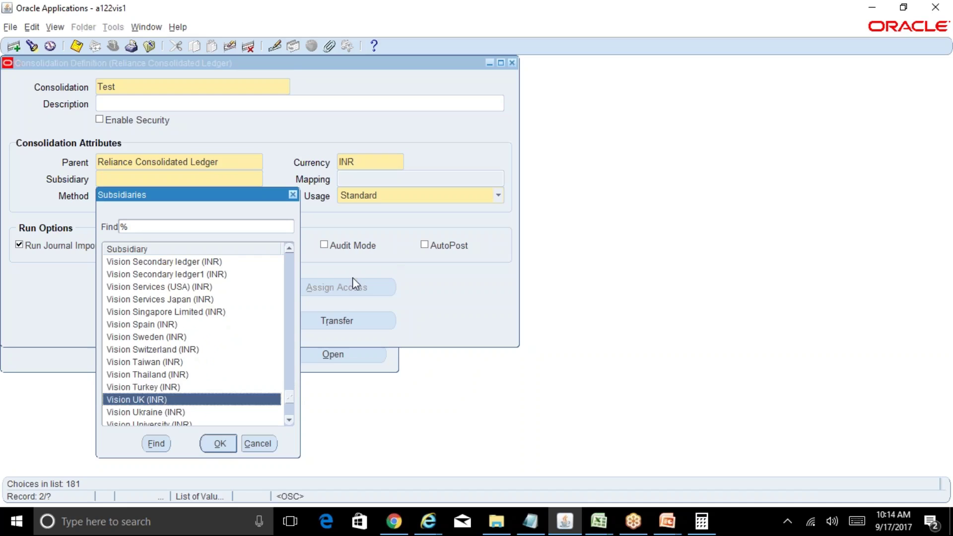
left_click(224, 445)
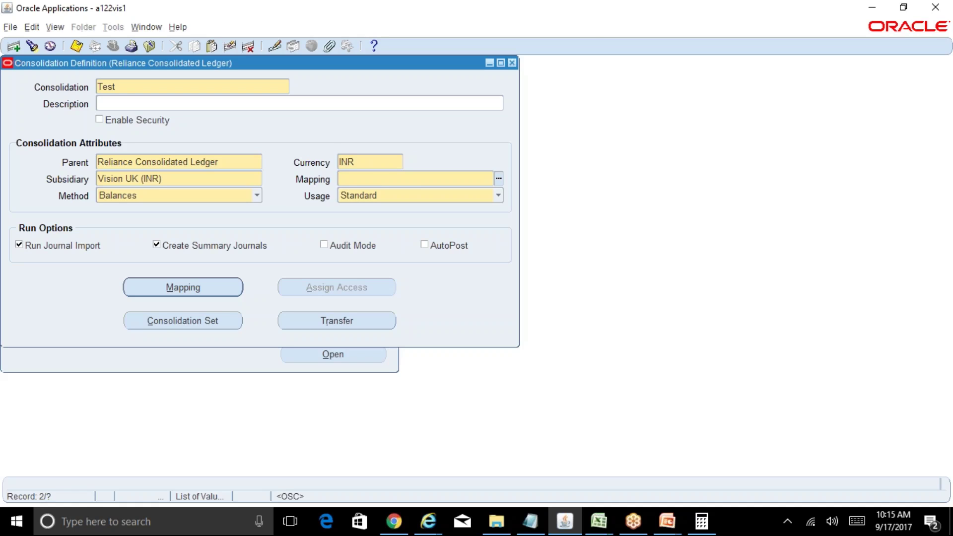
left_click(511, 63)
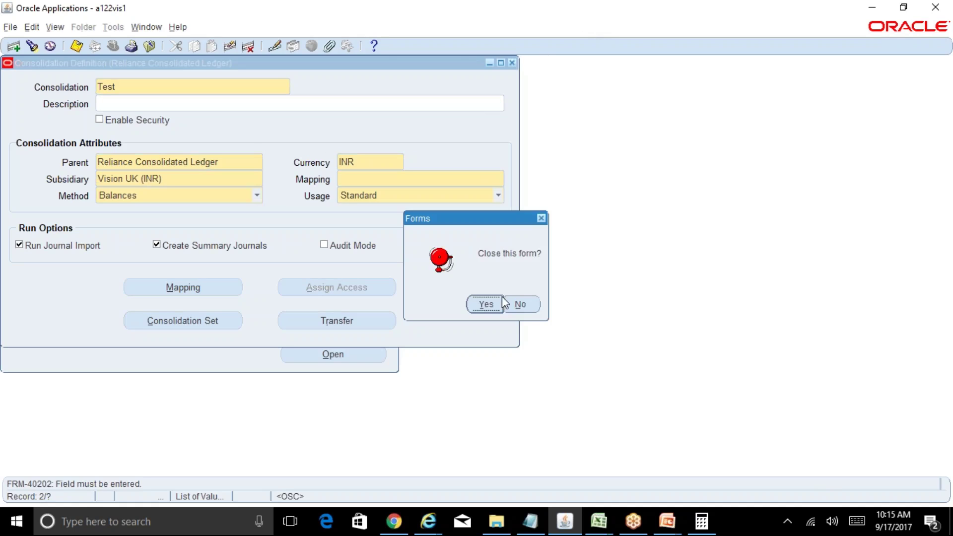
left_click(500, 301)
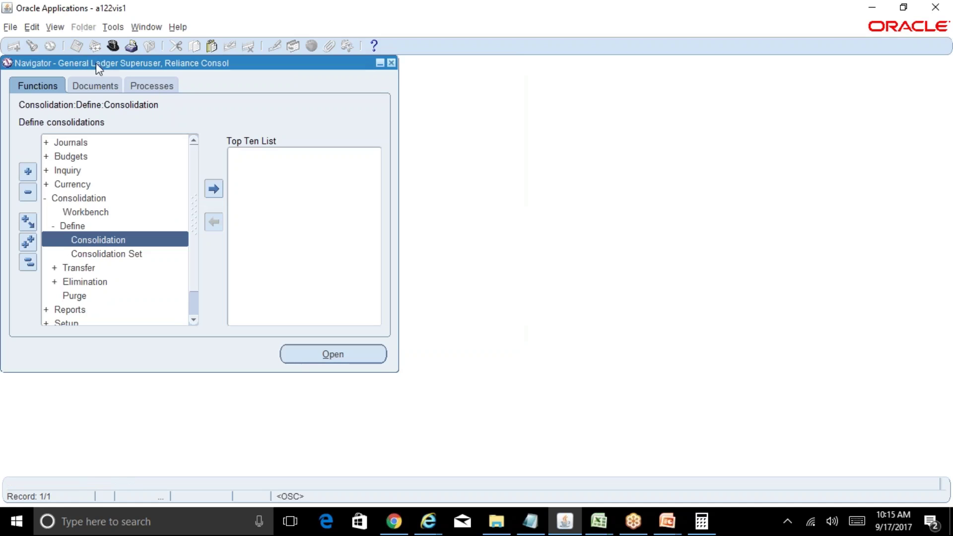
Step: Switch to General Ledger Superuser, Reliance INR and launch Accounting Setup Manager Main Page
key("alt+f")
key("w")
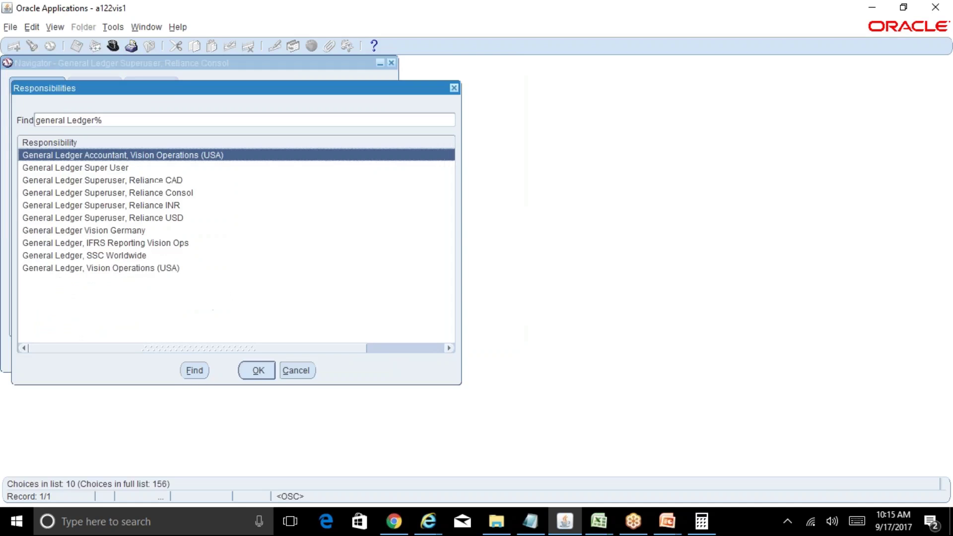
key("Down")
key("Down")
key("Down")
key("Down")
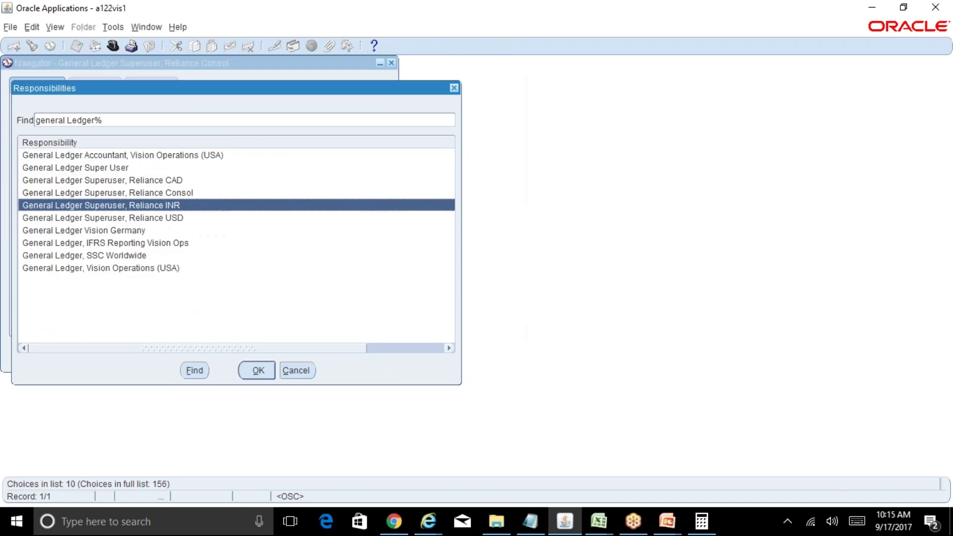
key("Return")
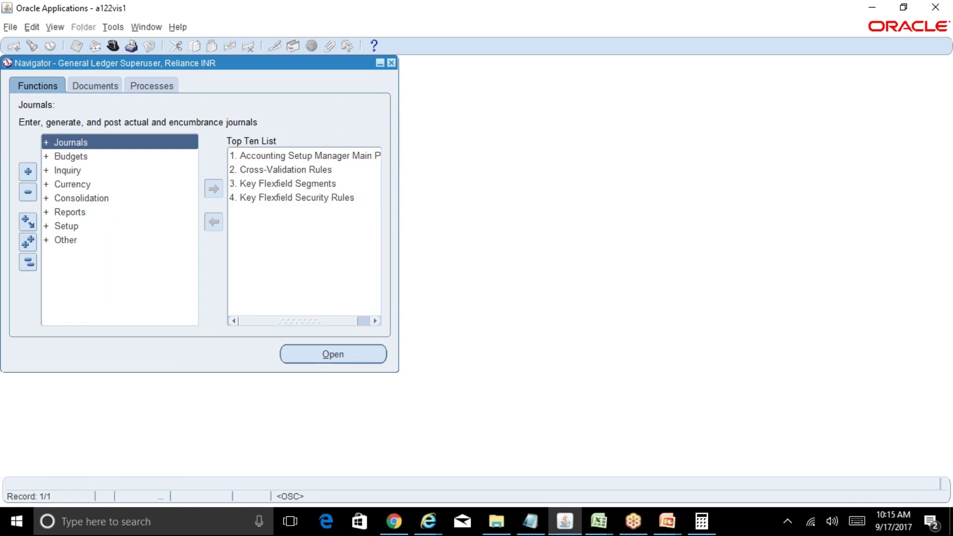
left_click(287, 157)
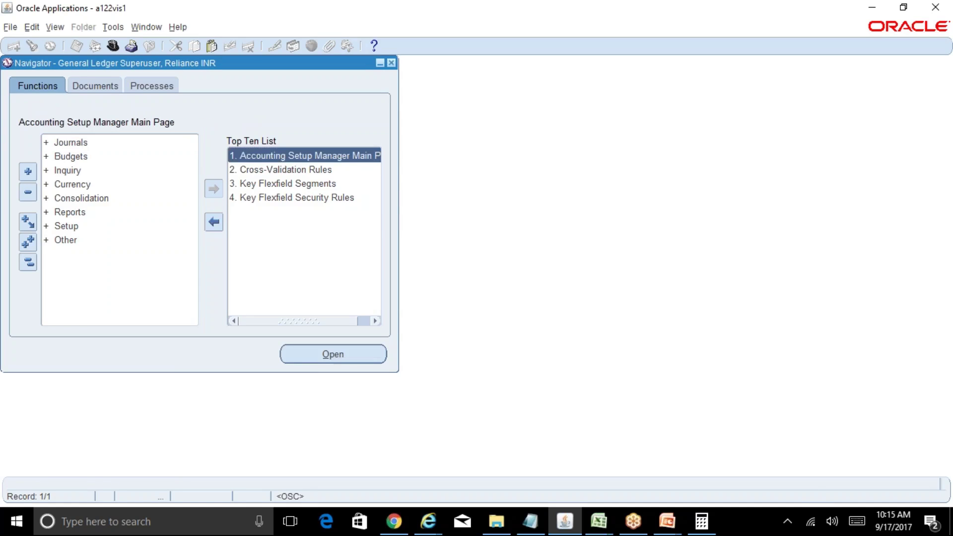
left_click(427, 520)
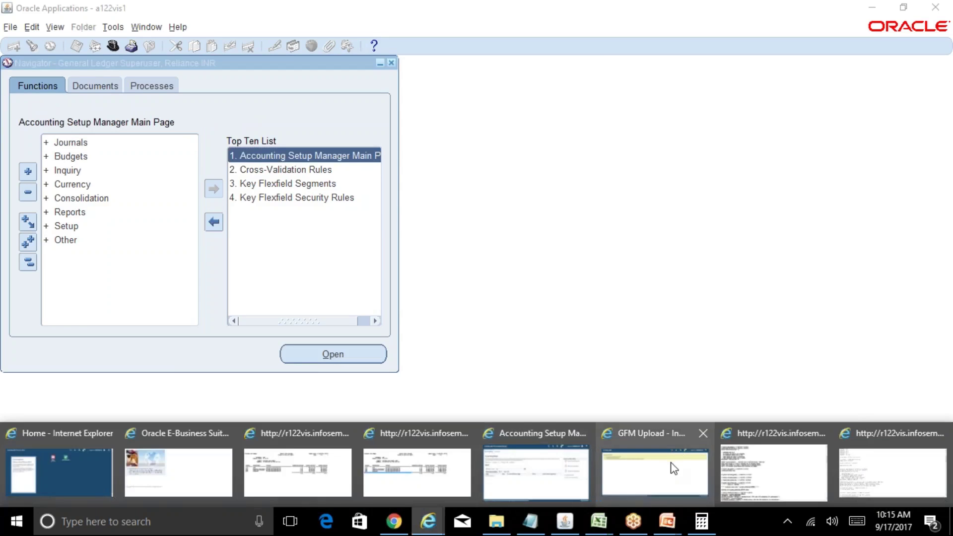
Step: Bring up Accounting Setup Manager and search for all ledgers using %
left_click(643, 479)
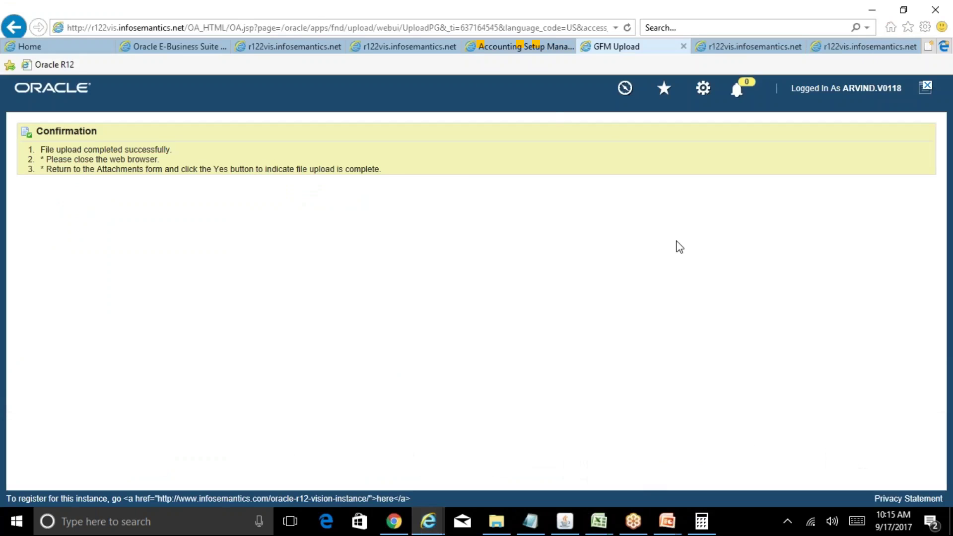
left_click(528, 45)
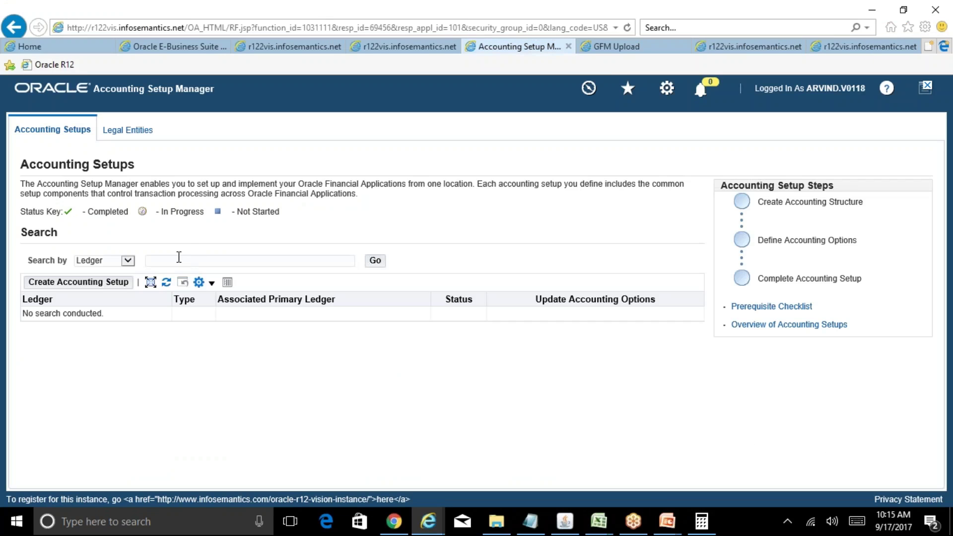
type("%")
left_click(376, 262)
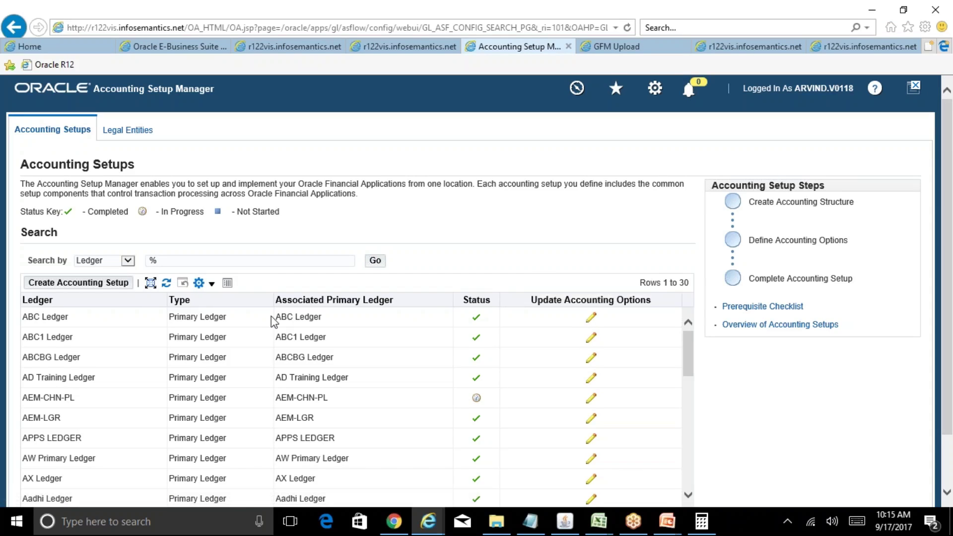
Step: Search ledgers for Rel%CAD% and review Reliance CAD Ledger's accounting options
double_click(191, 259)
type("Rel%CAD%")
left_click(375, 260)
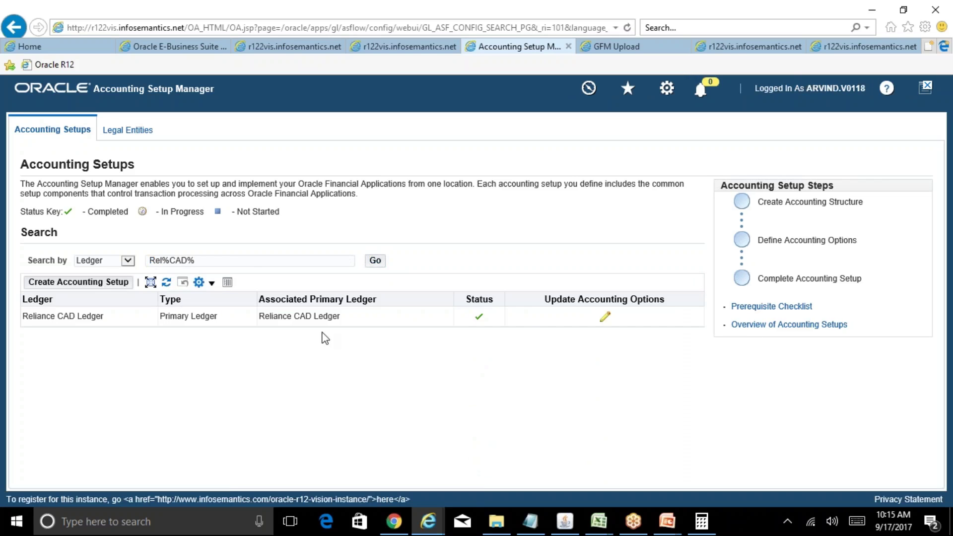
left_click(605, 316)
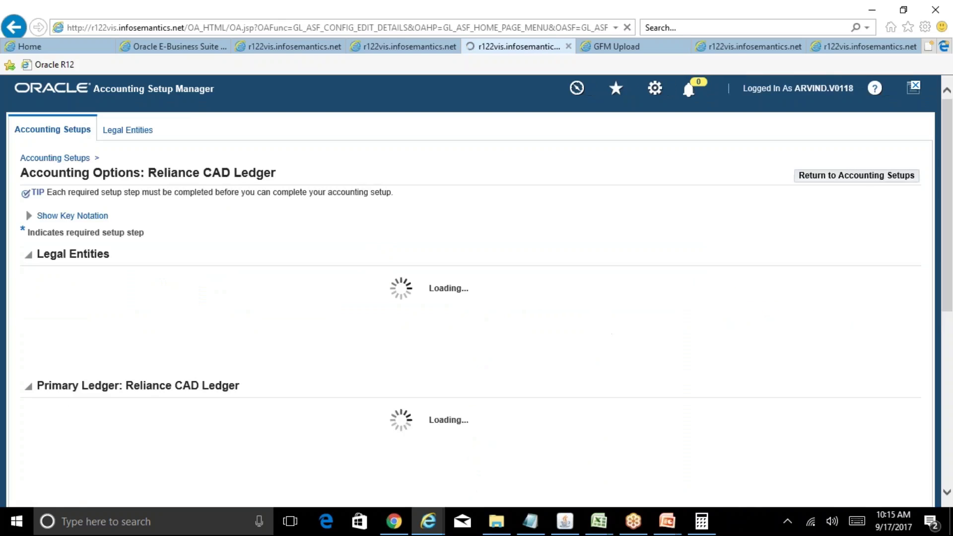
scroll(806, 346, "down", 4)
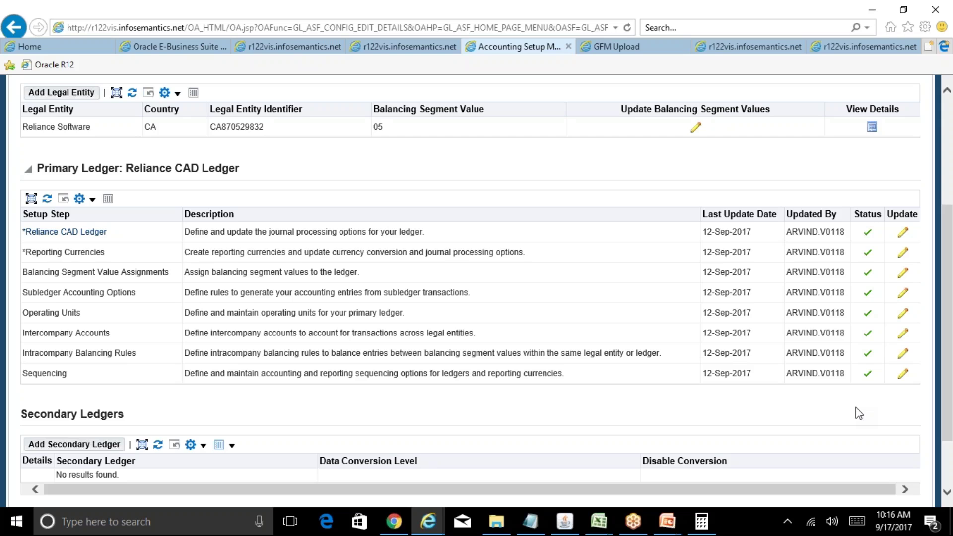
left_click(564, 521)
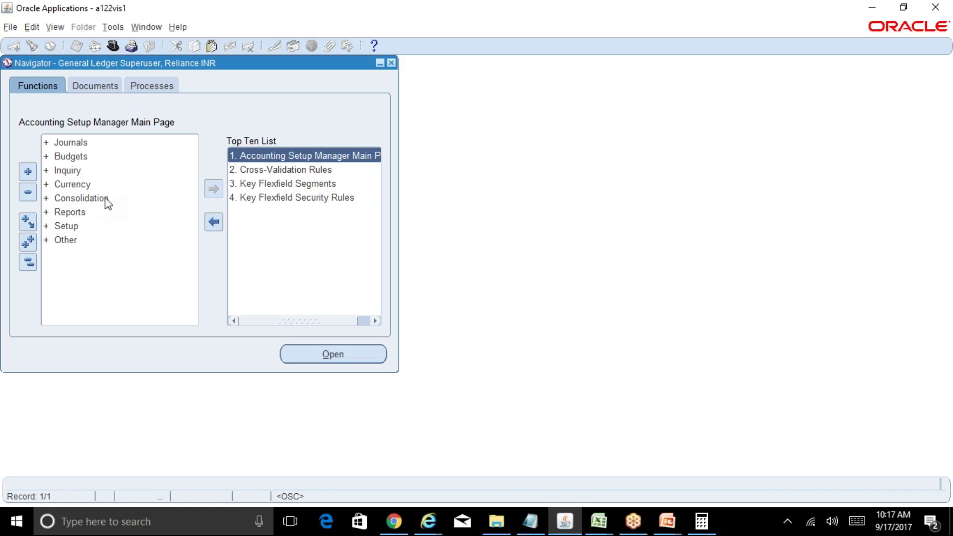
Step: Expand Consolidation > Transfer in the Navigator and select the Data function
double_click(80, 198)
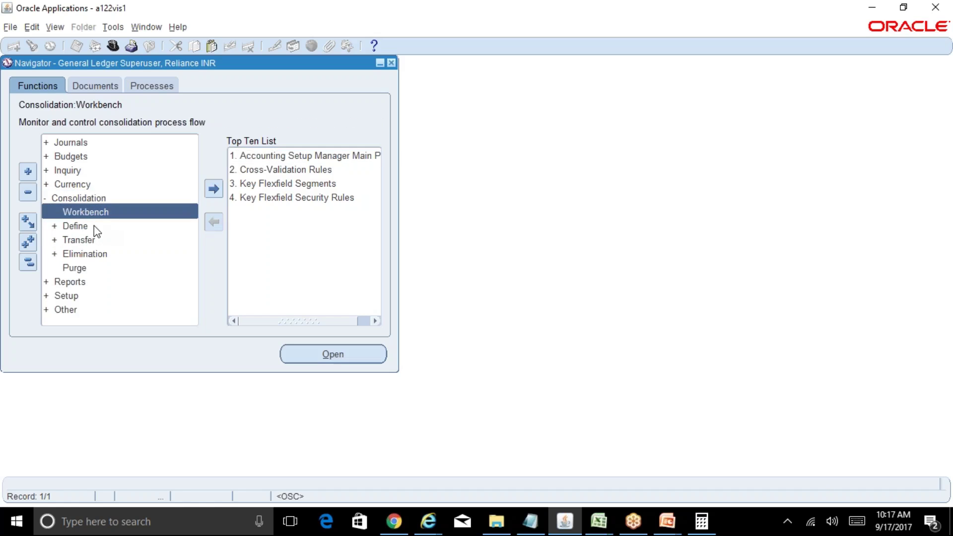
left_click(94, 225)
double_click(78, 239)
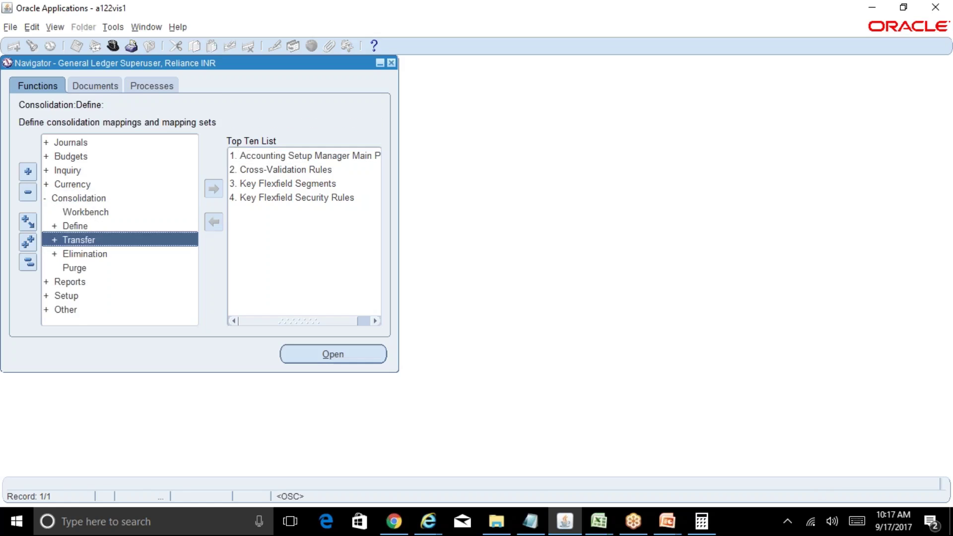
left_click(109, 254)
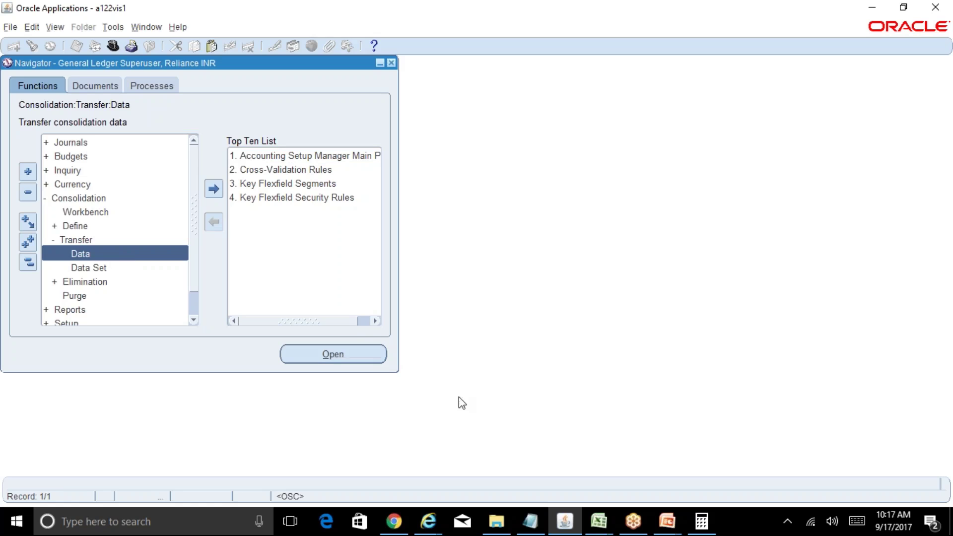
Step: Show the Table of Contents sheet of the R12 Table of Contents Excel workbook
mouse_move(598, 521)
left_click(546, 460)
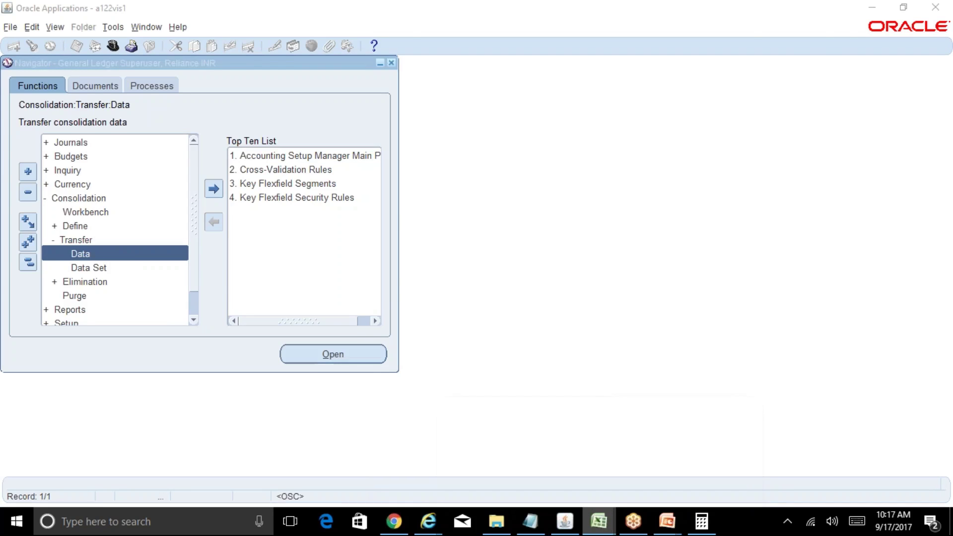
left_click(104, 487)
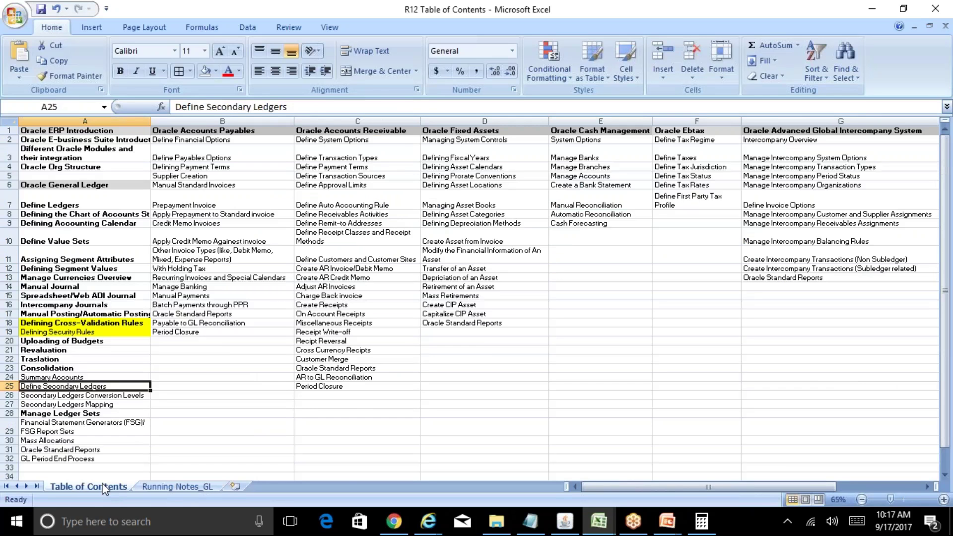